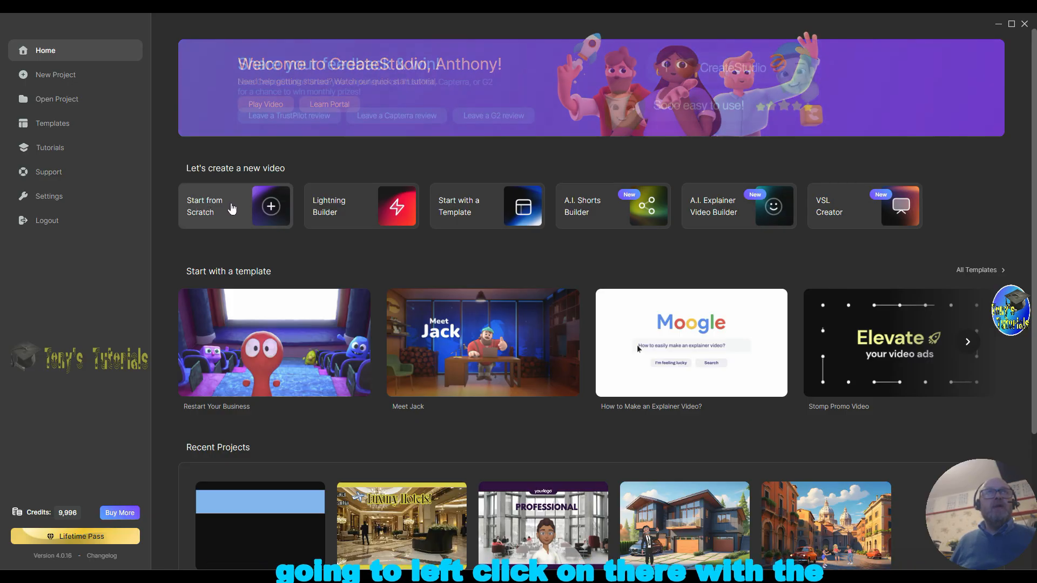
Step: Start a new project from scratch and insert a rectangle shape onto the canvas
click(232, 206)
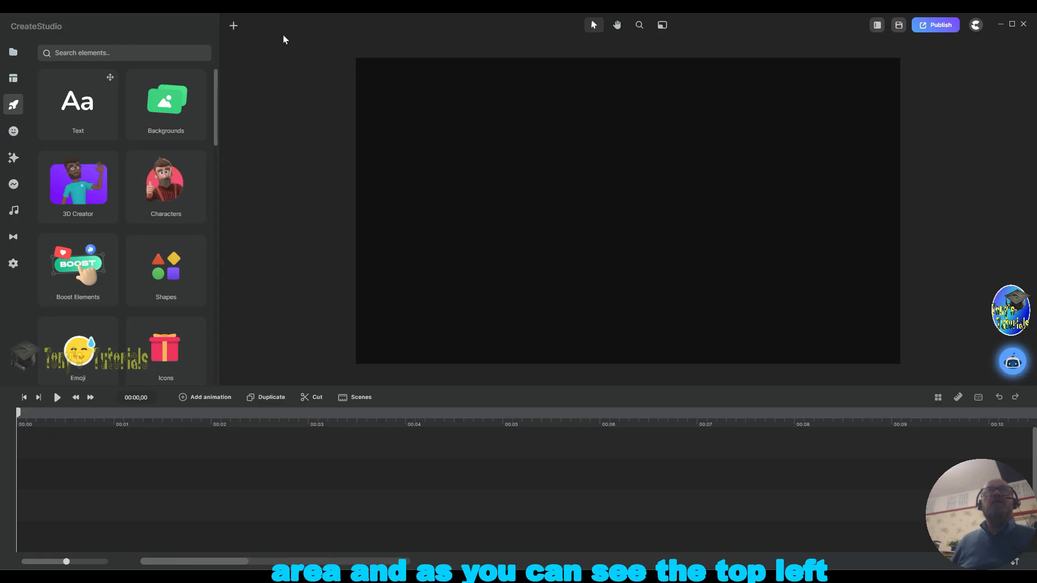
click(234, 27)
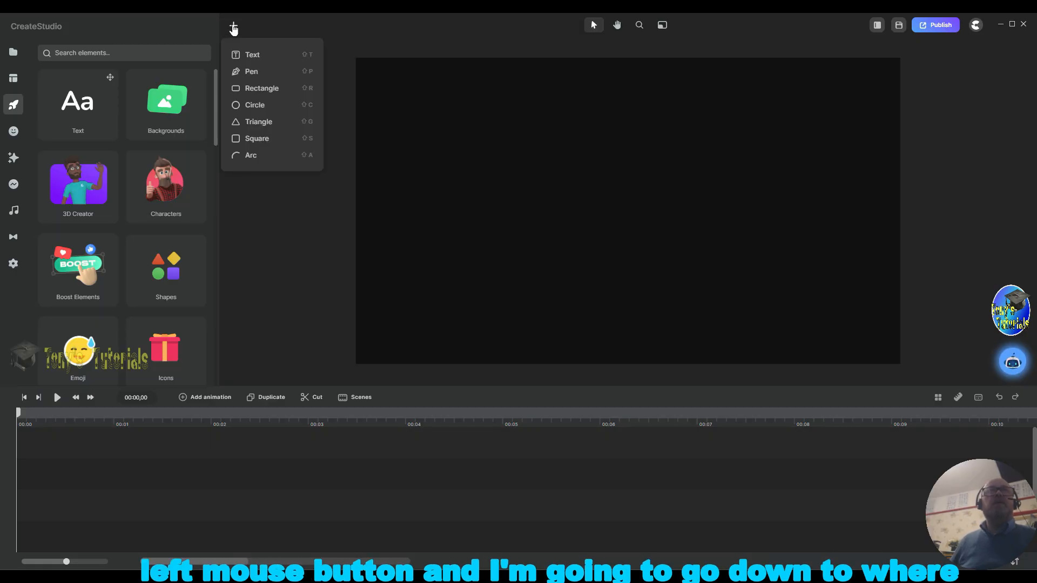
click(258, 89)
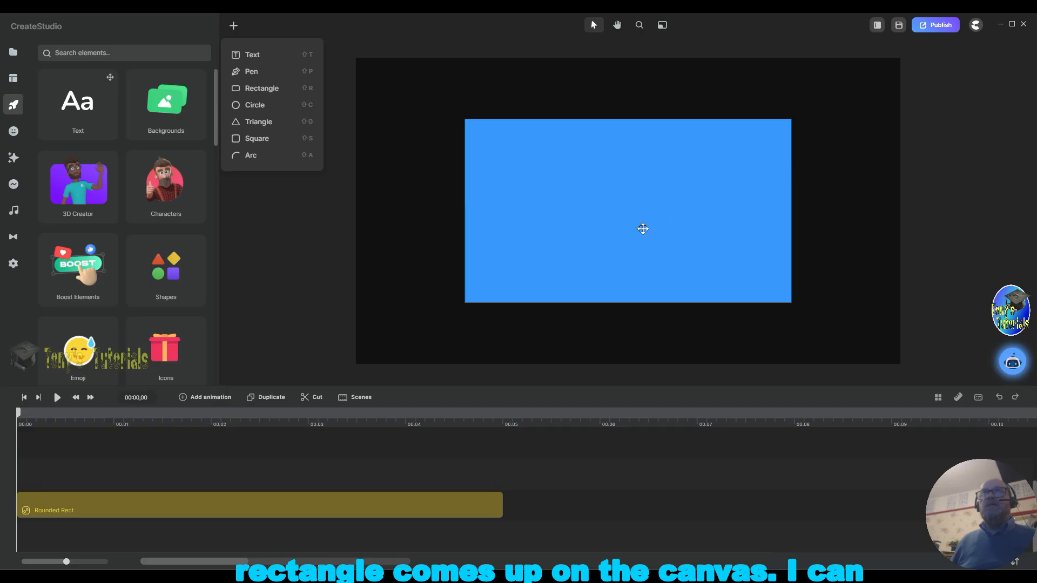
Step: Move the rectangle to the top of the canvas and resize it into a full-width banner about a third of the canvas height
click(622, 207)
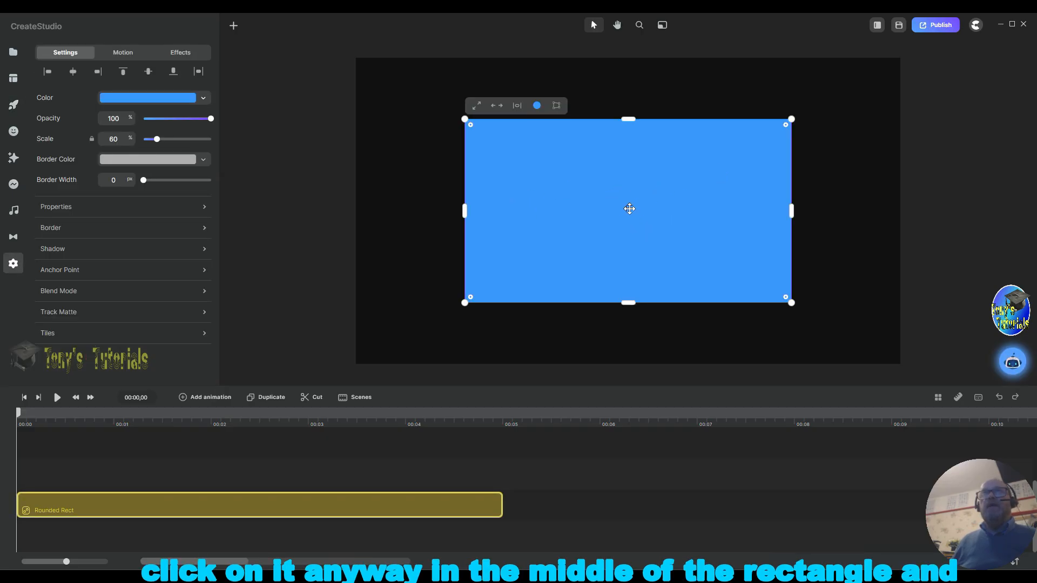
drag(586, 220, 480, 162)
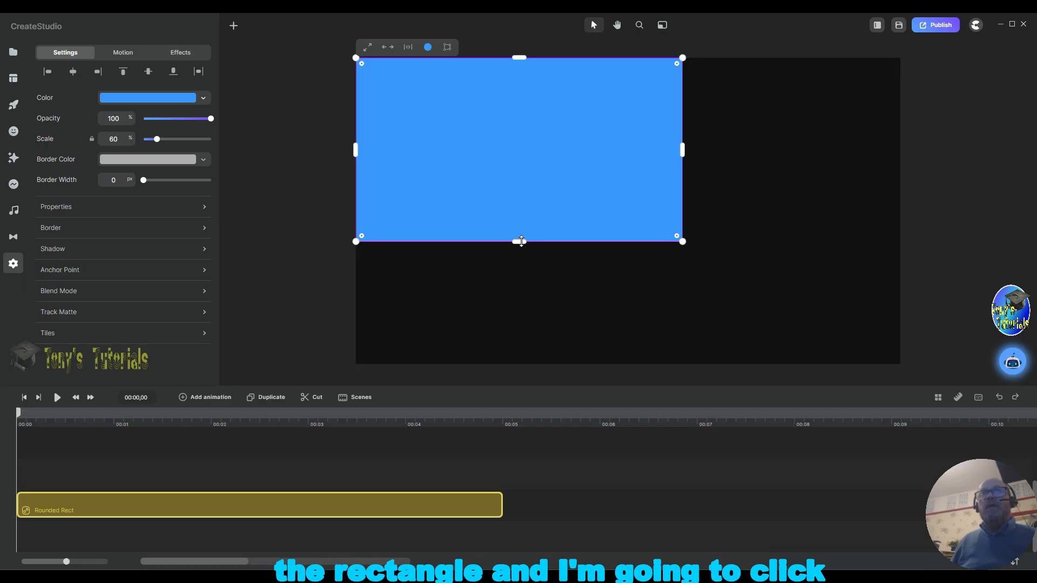
drag(521, 242, 527, 143)
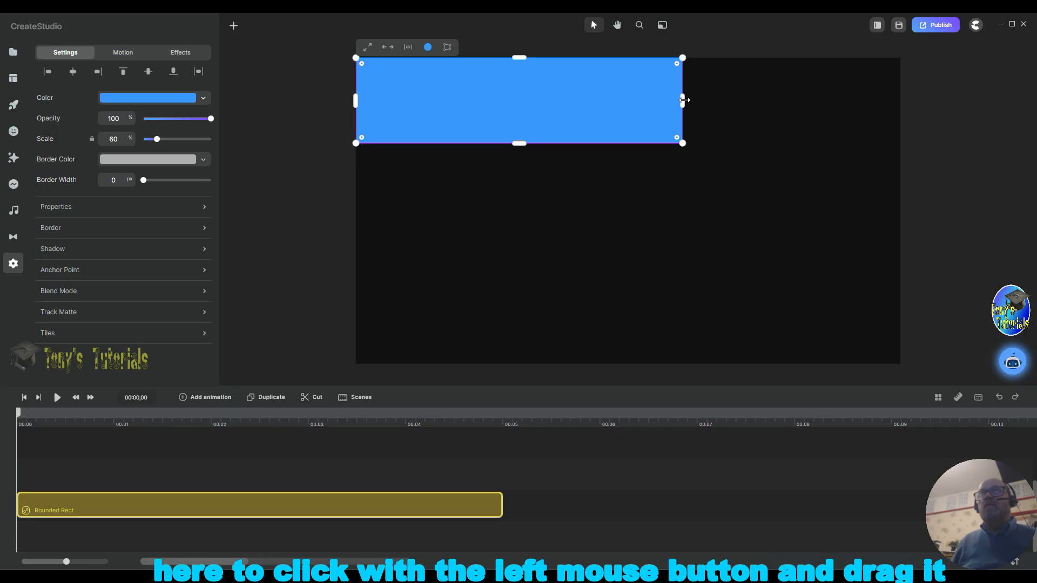
drag(683, 100, 900, 97)
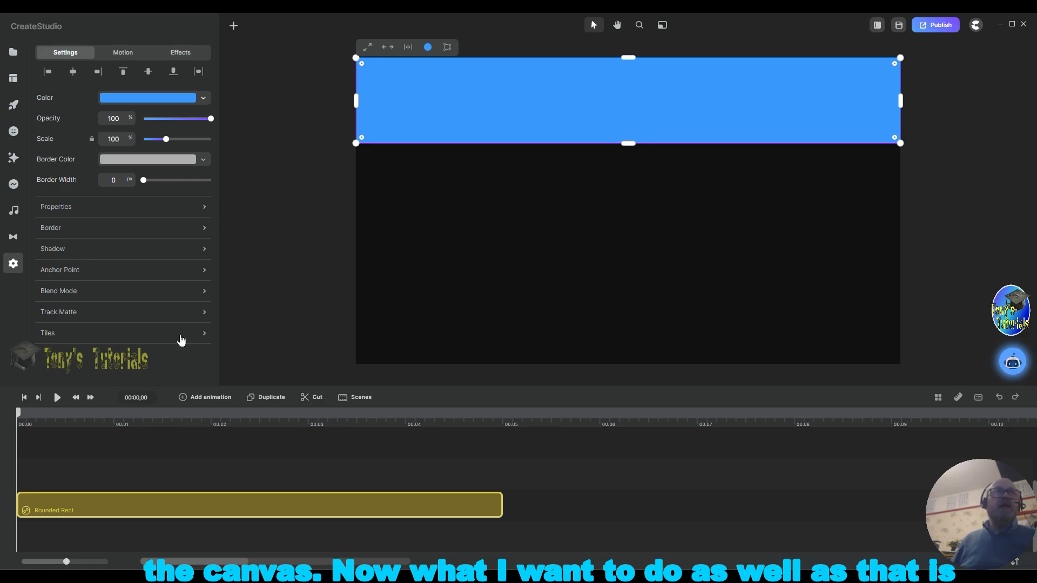
Step: Give the rectangle a white border 5 px wide
click(182, 234)
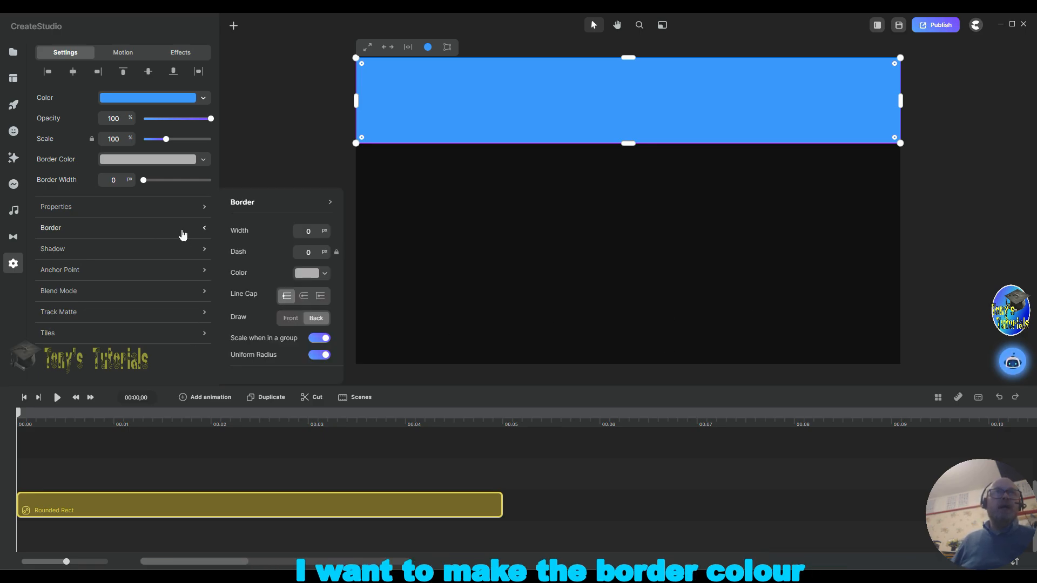
click(308, 273)
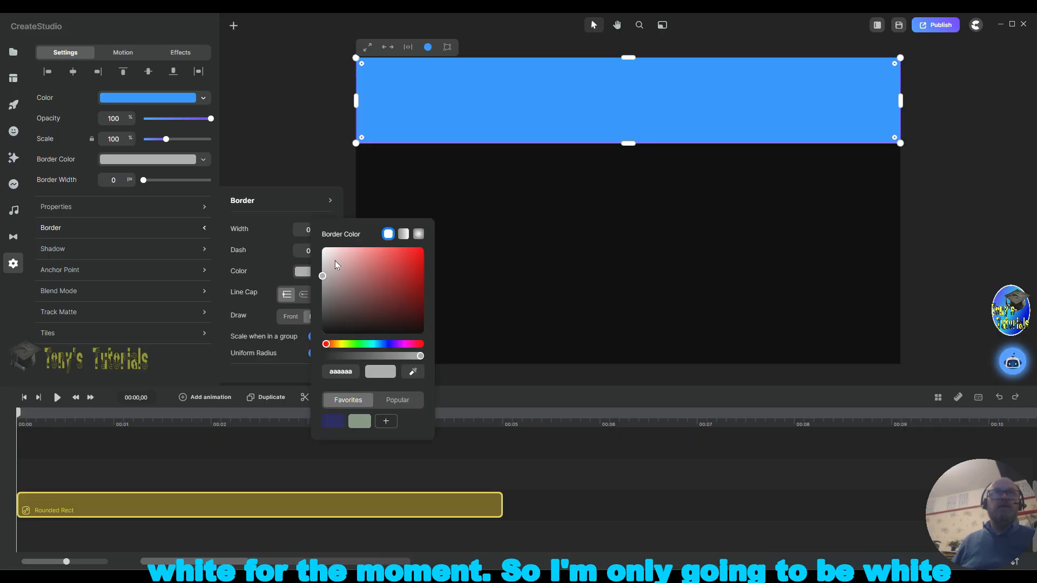
click(325, 248)
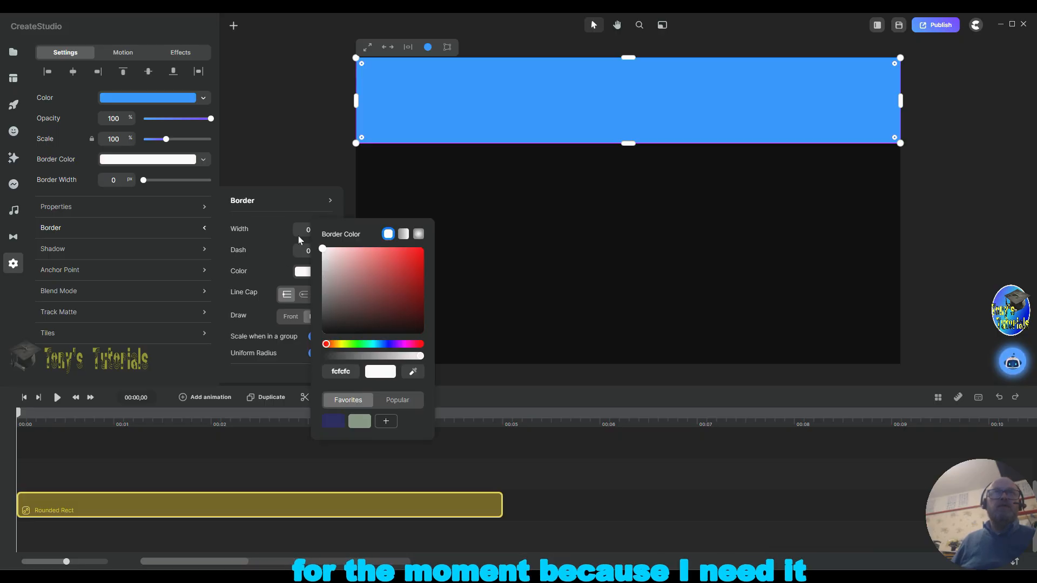
click(308, 228)
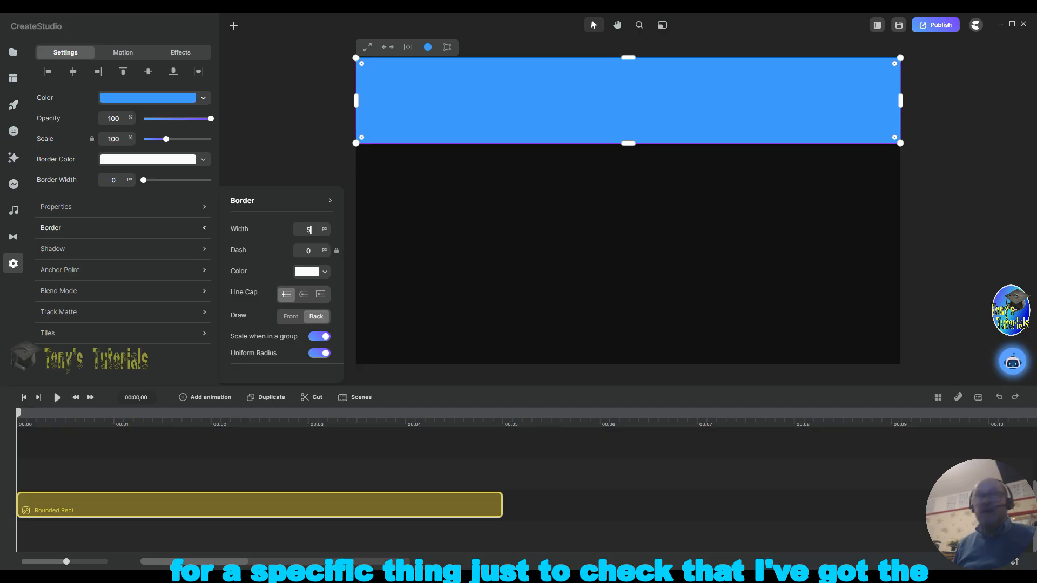
key(Return)
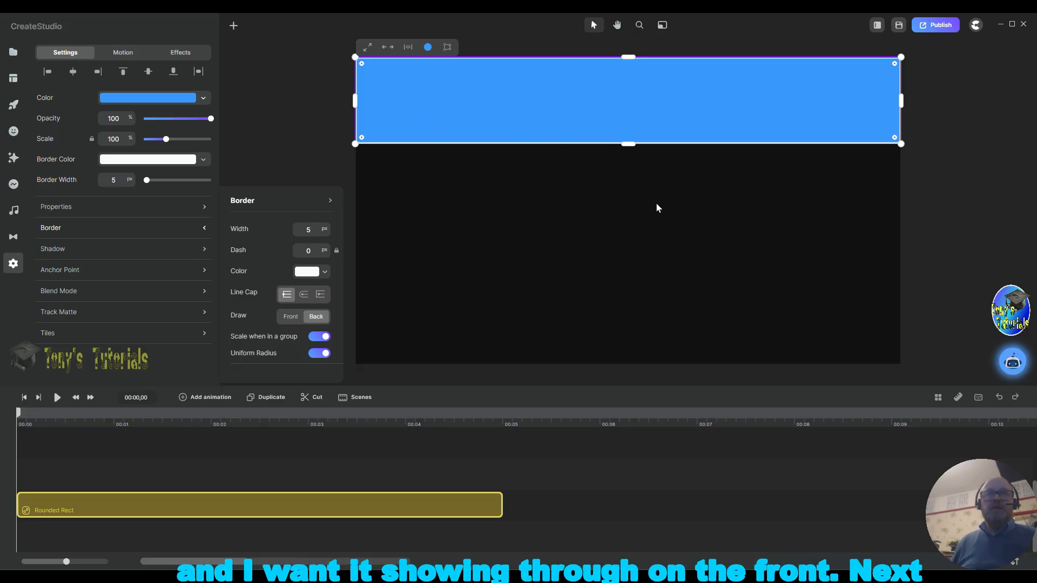
Step: Zoom out the timeline and extend the rectangle's clip to about 20 seconds
click(652, 423)
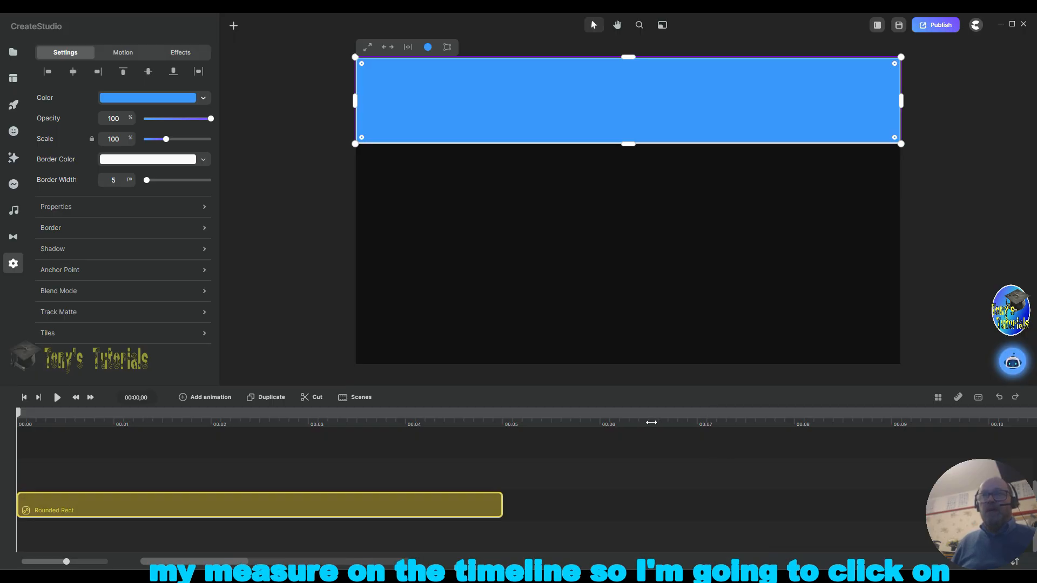
drag(643, 421, 536, 426)
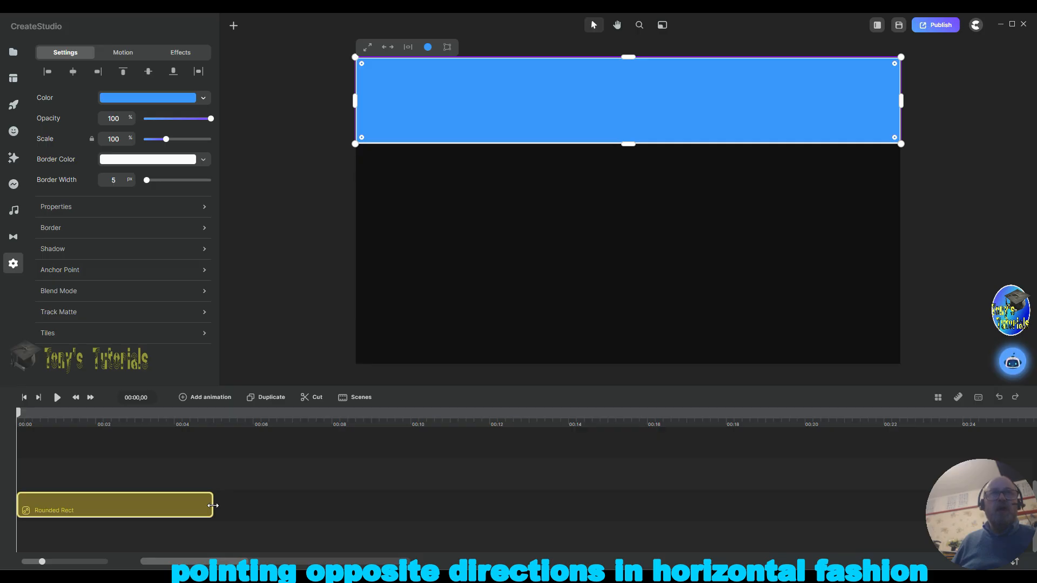
drag(213, 505, 802, 509)
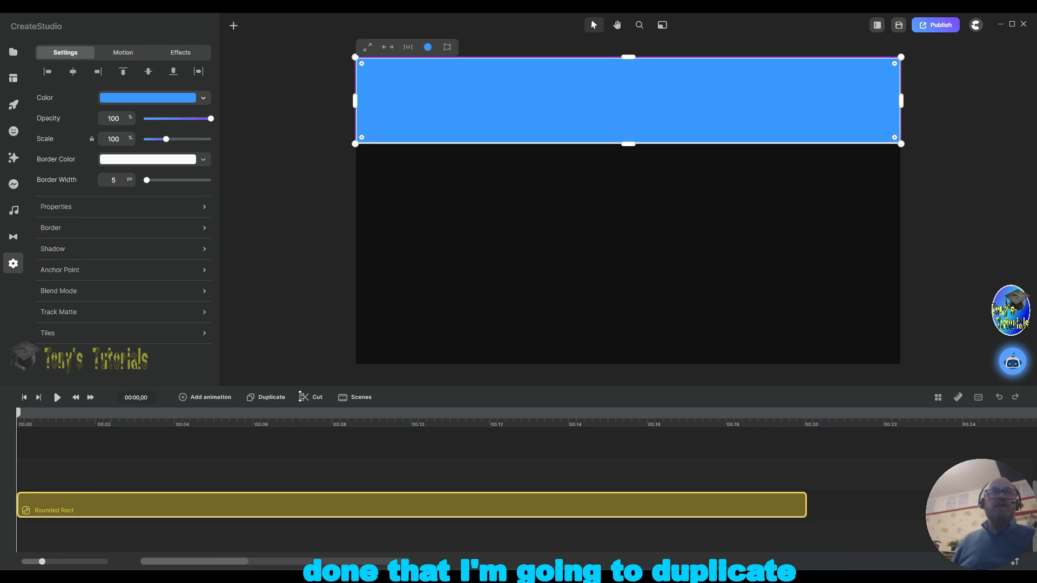
Step: Duplicate the rectangle and rename the top copy's layer to Low Rect
click(272, 398)
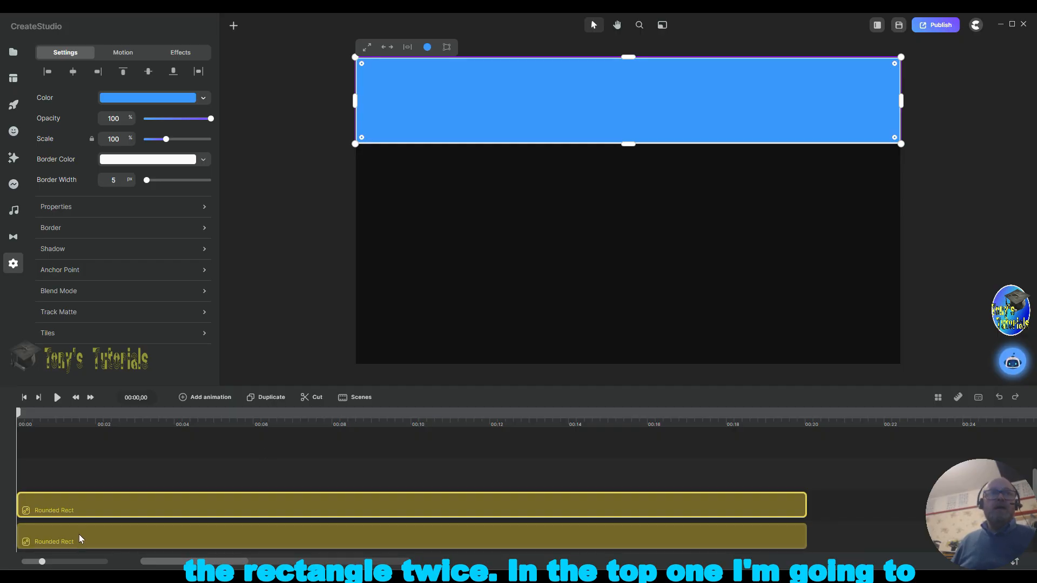
right_click(111, 507)
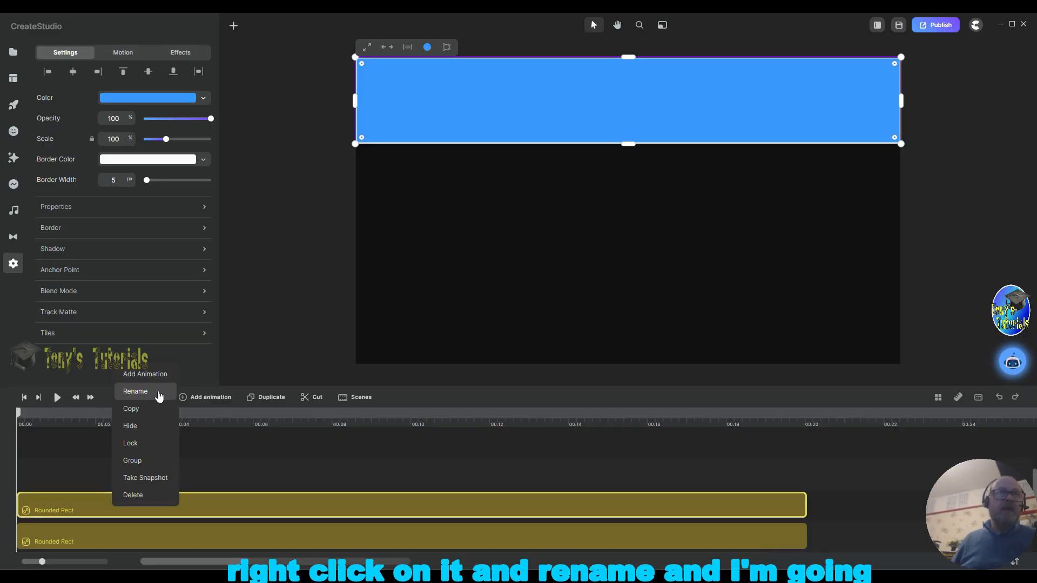
click(135, 391)
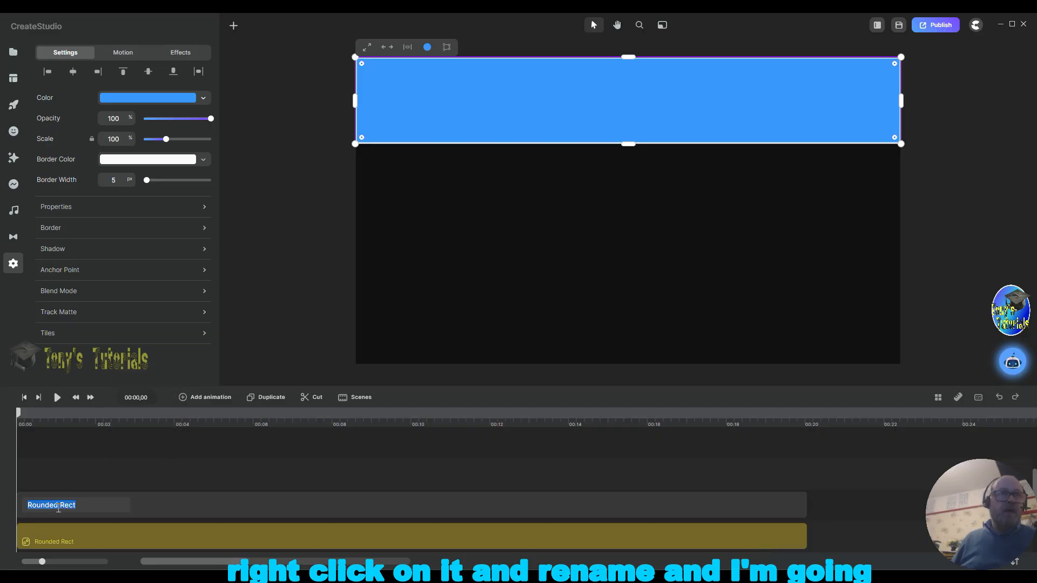
click(93, 505)
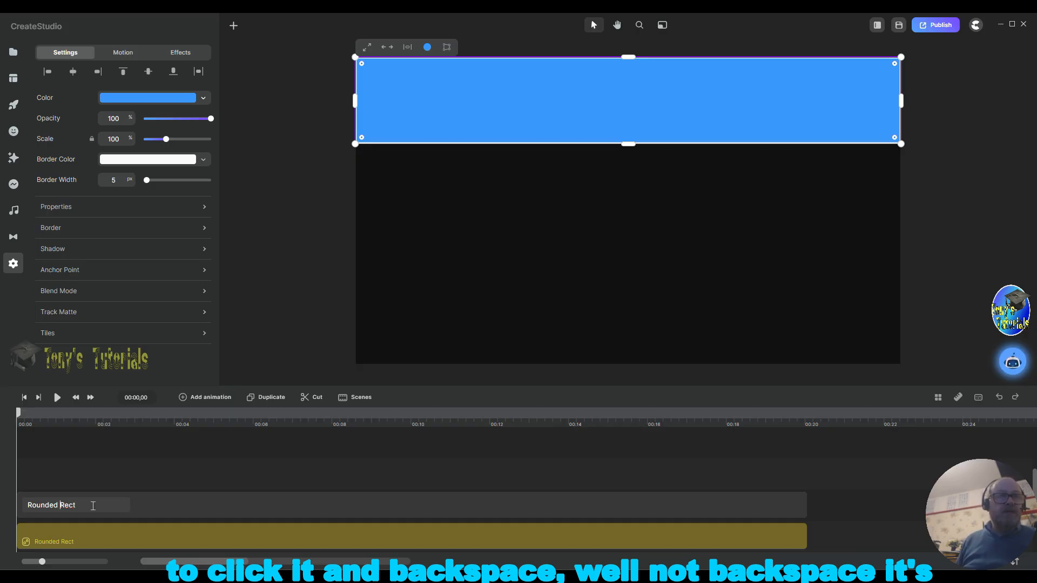
key(Left)
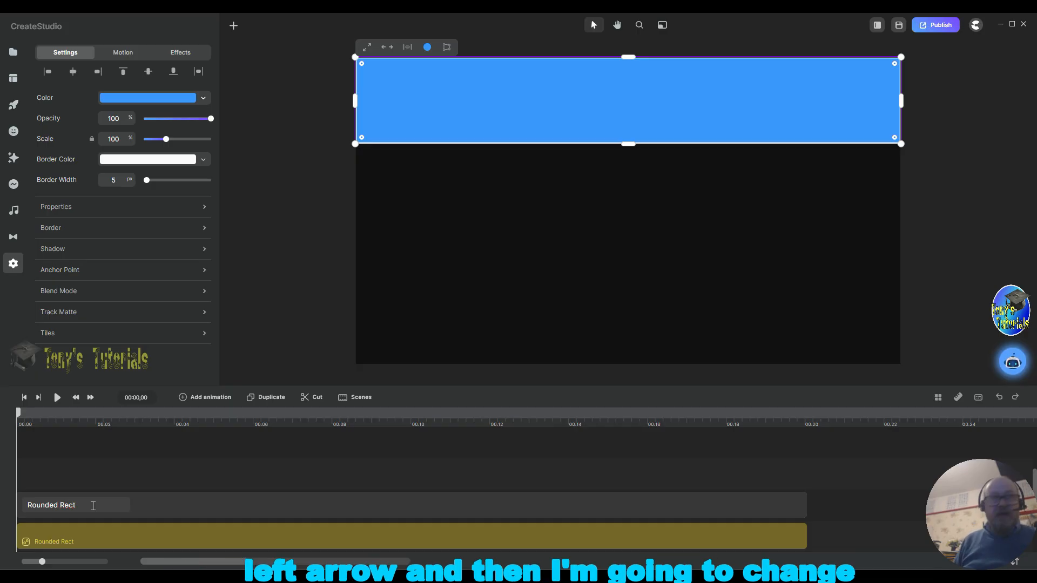
key(BackSpace)
key(BackSpace)
key(BackSpace)
key(BackSpace)
key(BackSpace)
key(BackSpace)
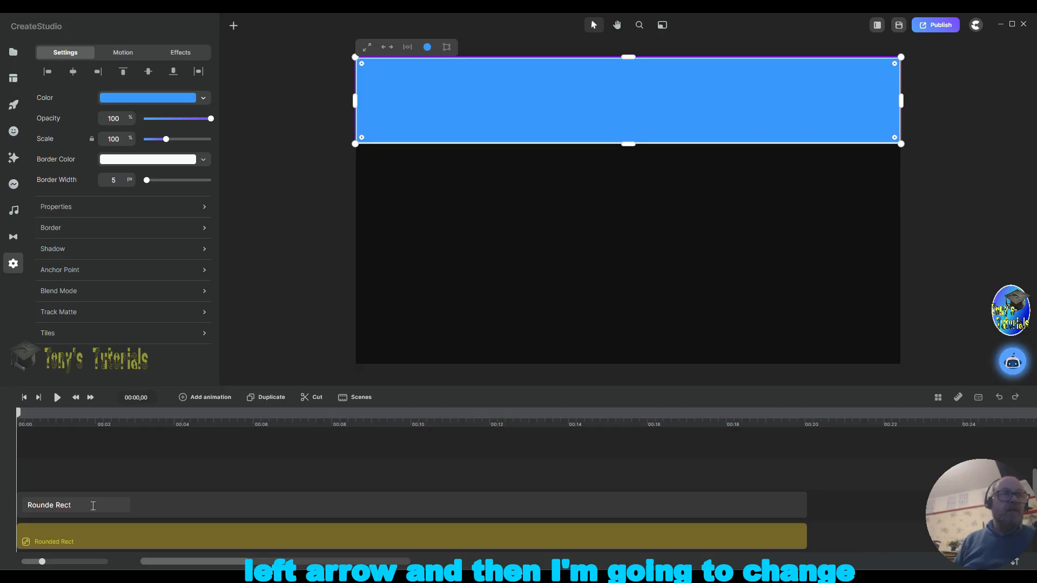
key(BackSpace)
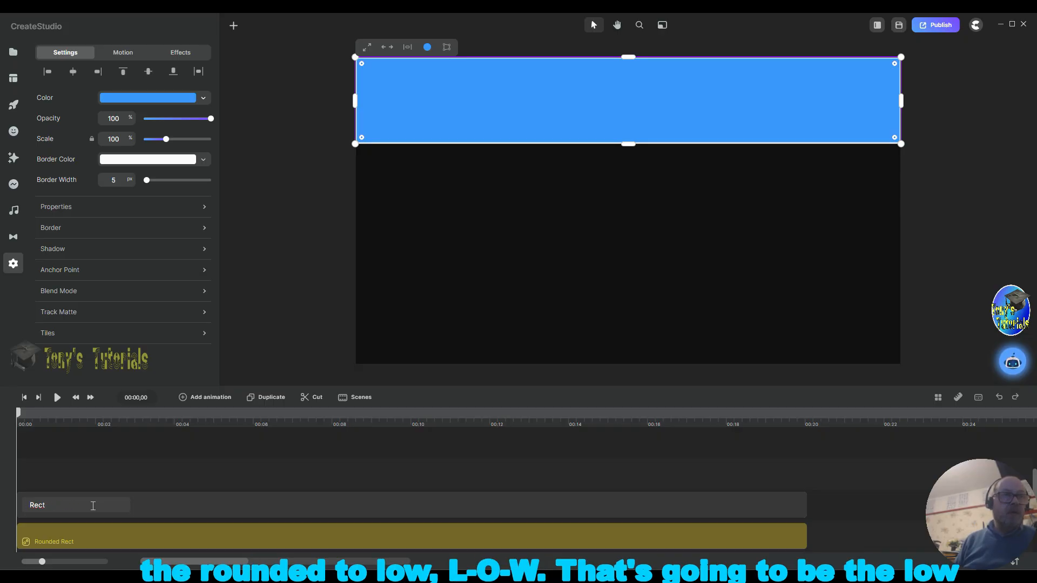
text(Low)
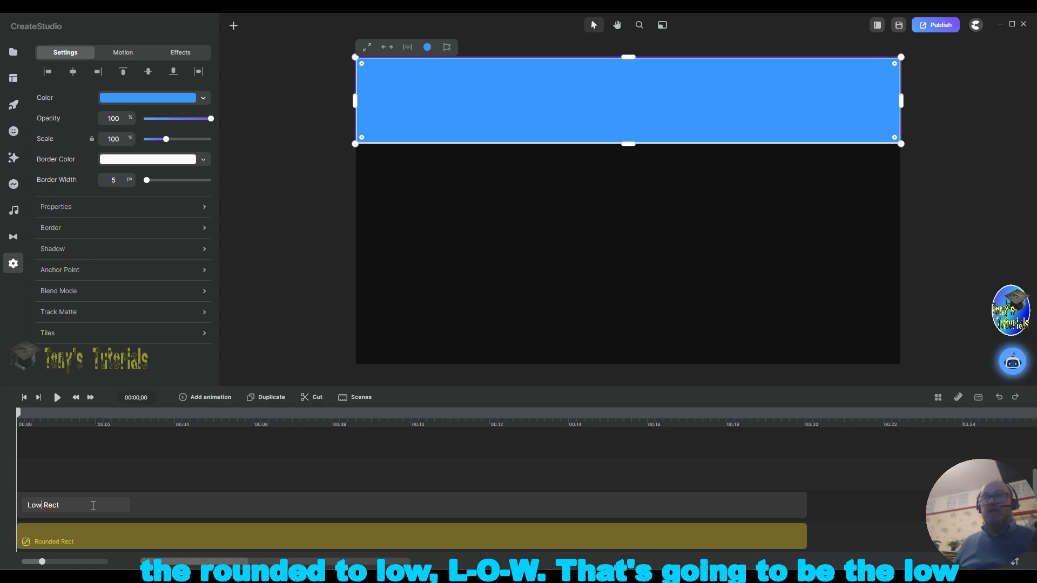
click(683, 470)
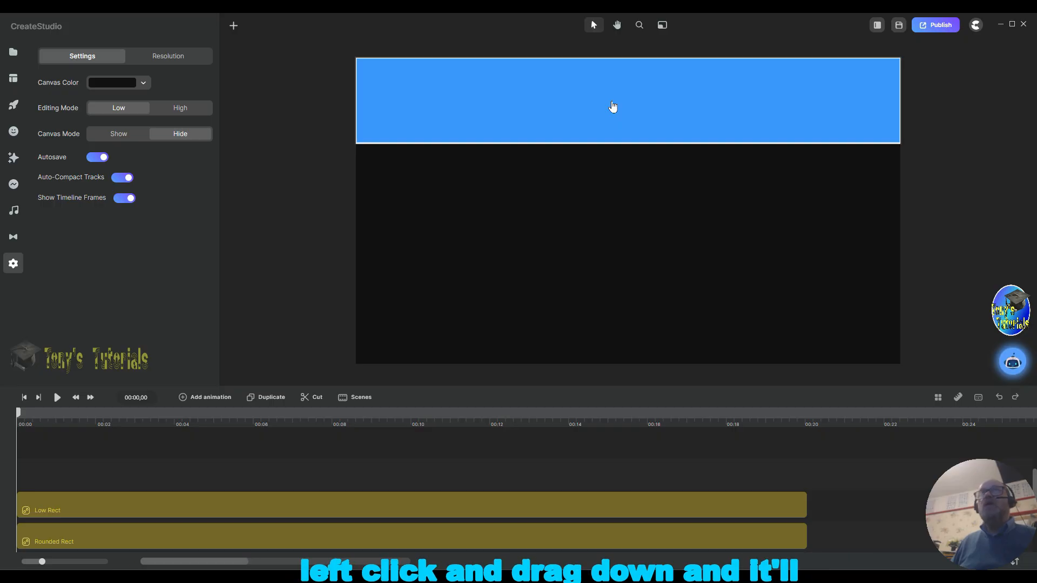
Step: Move the Low Rect copy to the bottom of the canvas, aligning its edges with the canvas sides
drag(613, 107, 615, 322)
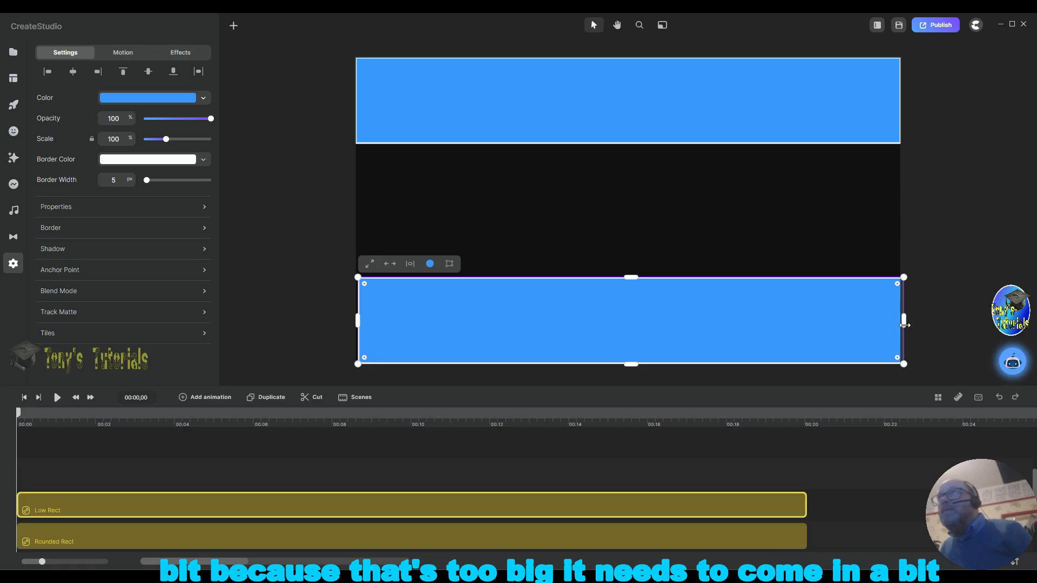
drag(905, 322, 900, 325)
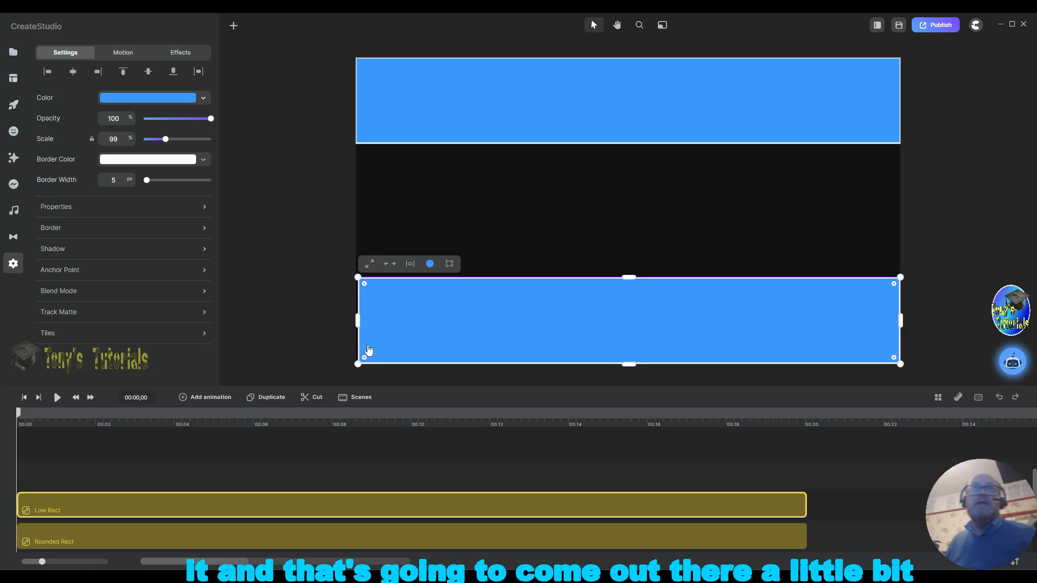
drag(359, 324, 367, 332)
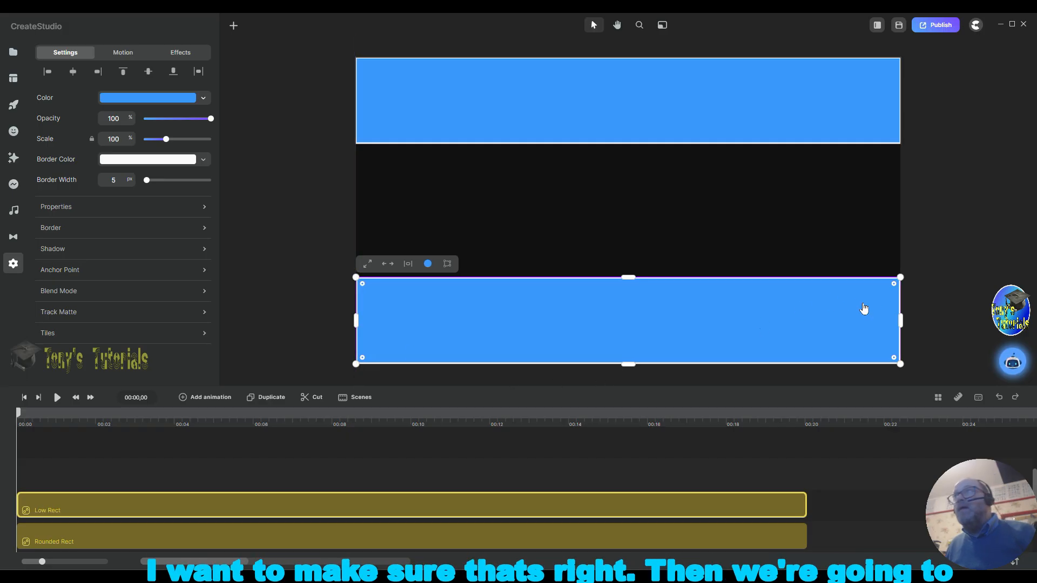
click(937, 297)
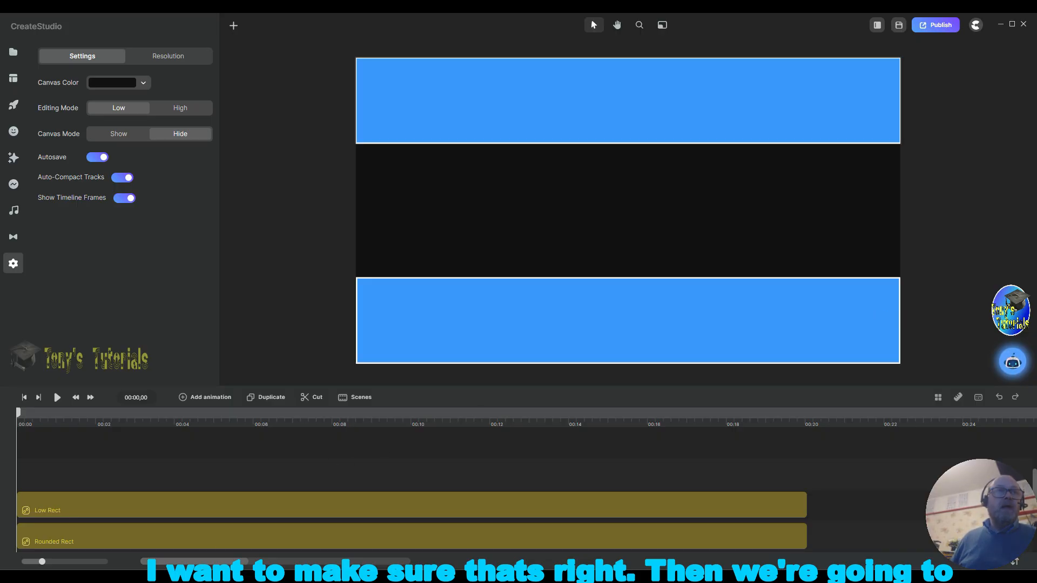
Step: Rename the middle rectangle's timeline layer to Mid Rect
click(95, 541)
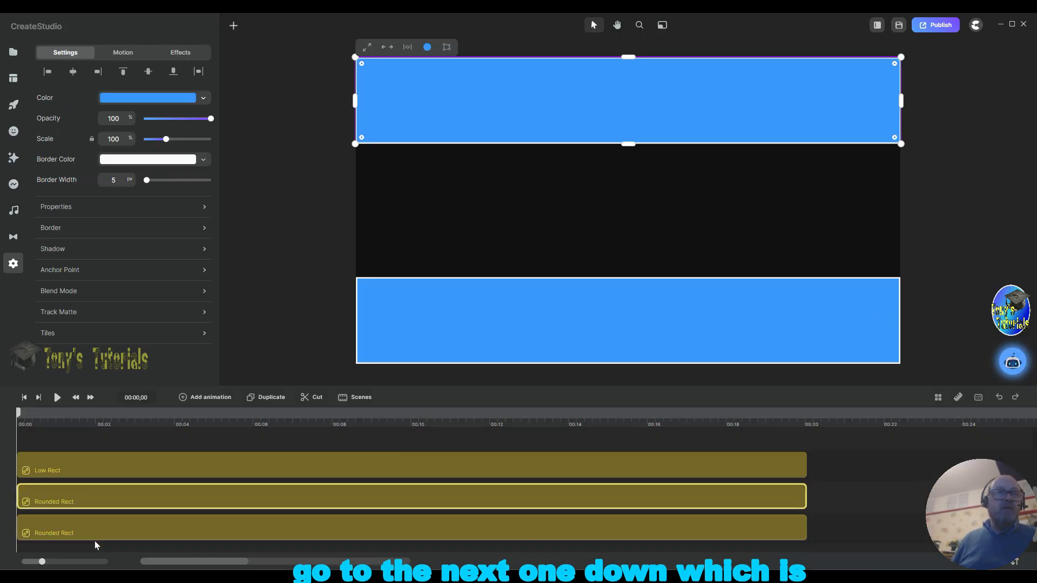
right_click(111, 475)
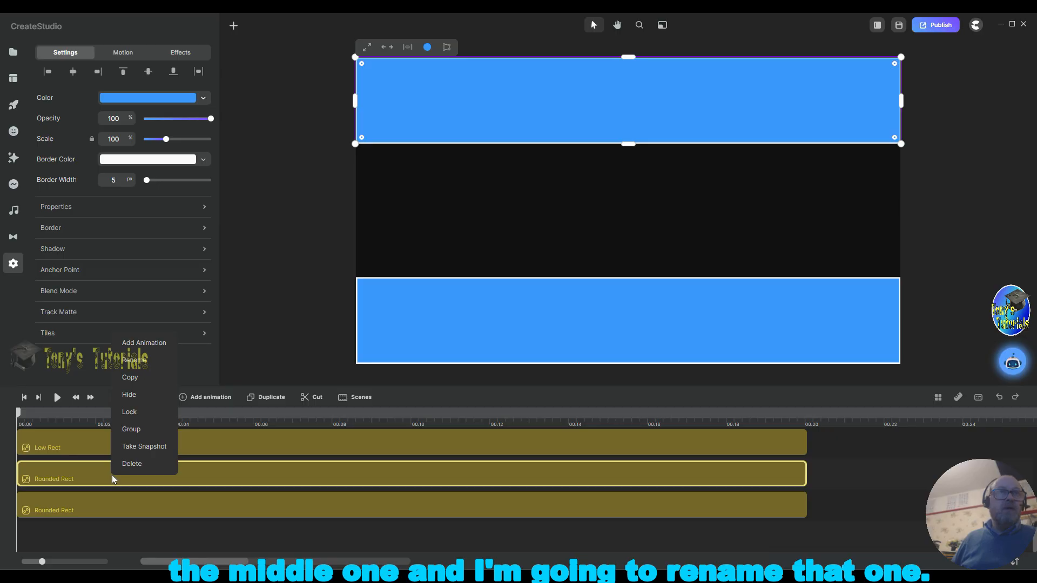
click(151, 360)
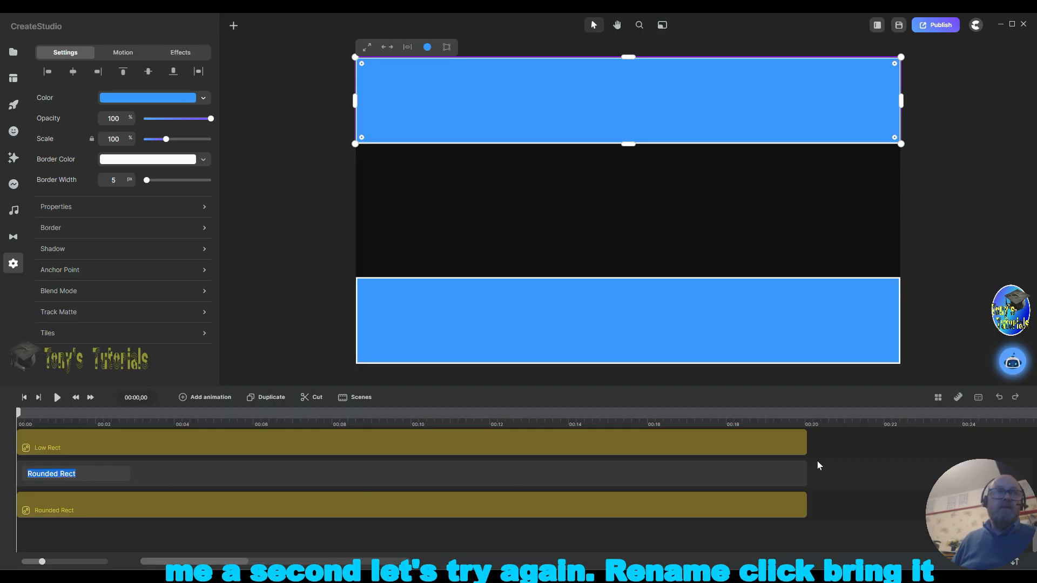
right_click(211, 475)
click(254, 359)
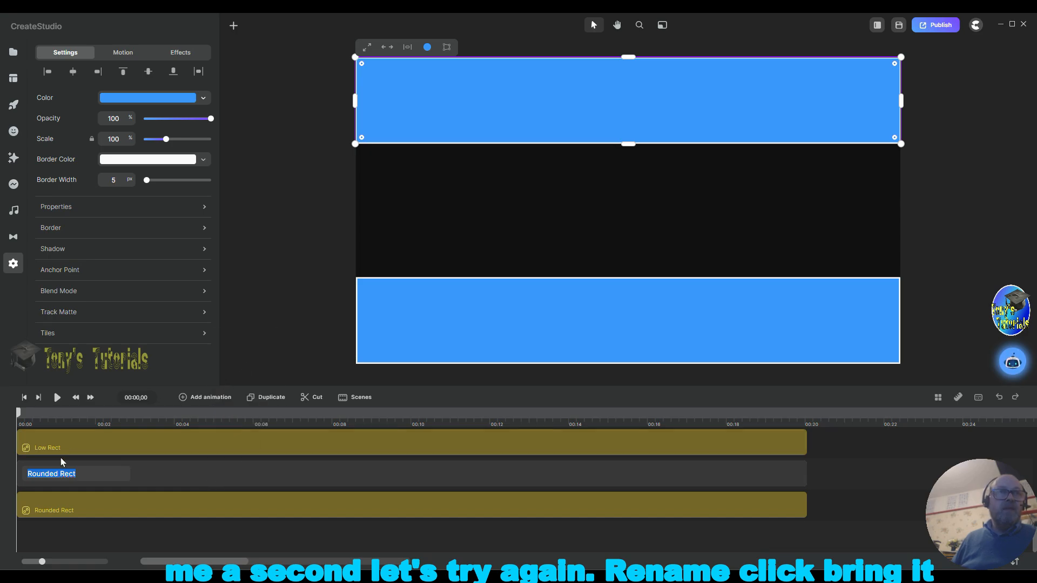
click(83, 473)
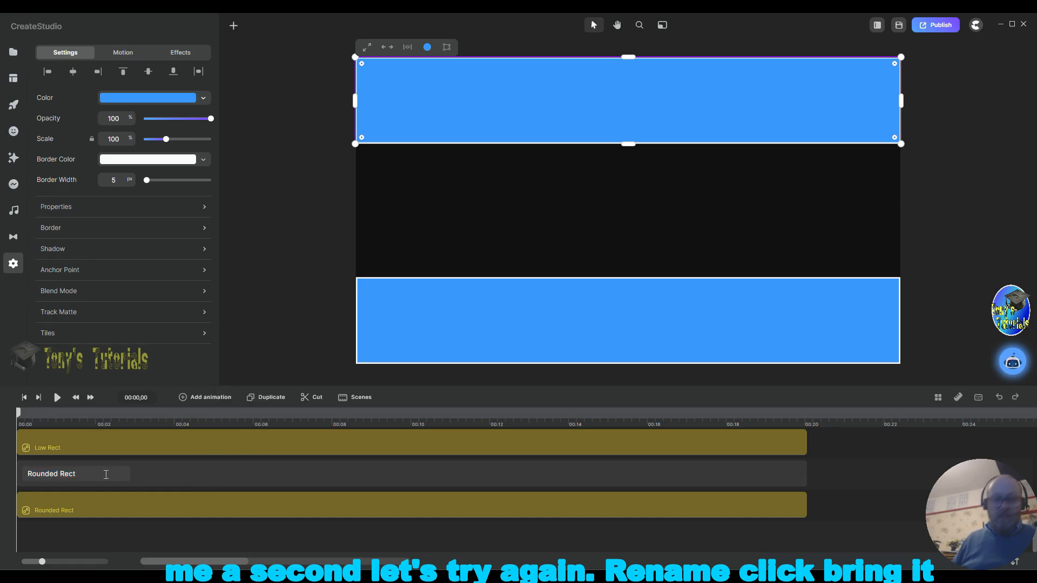
key(Left)
key(Left)
key(Left)
key(Left)
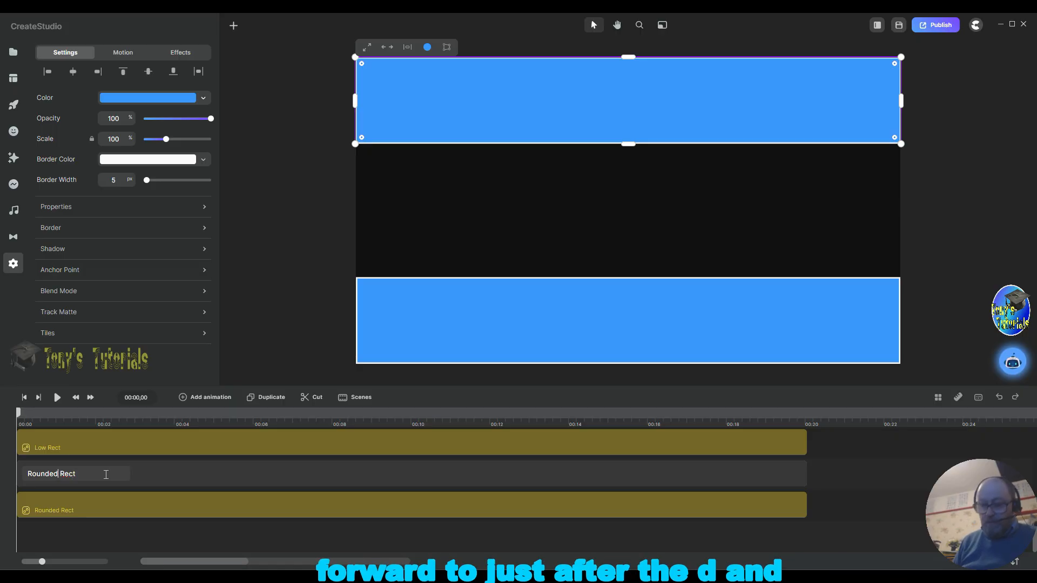
key(Left)
key(Left)
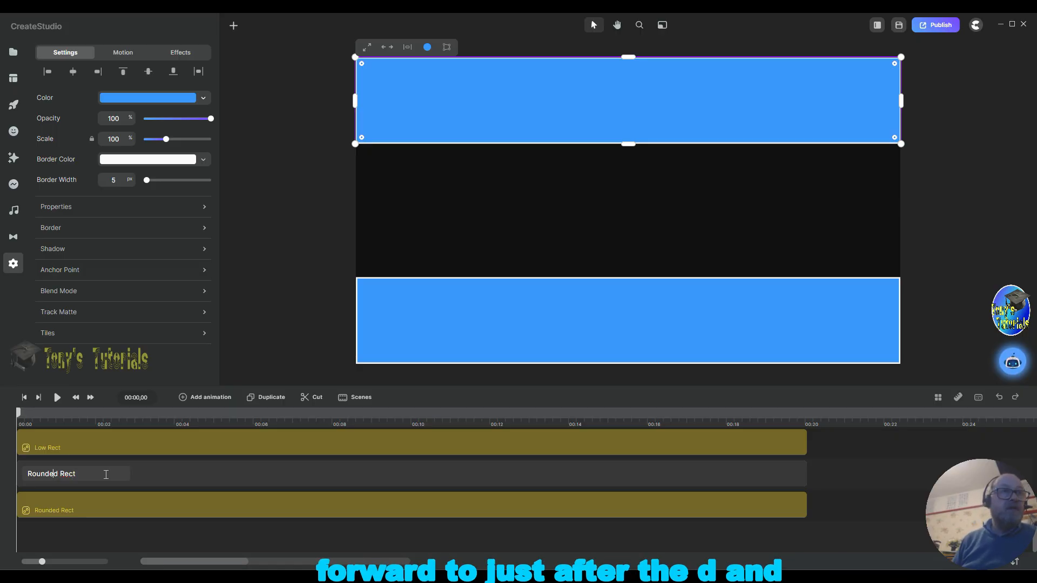
key(BackSpace)
key(BackSpace)
key(BackSpace)
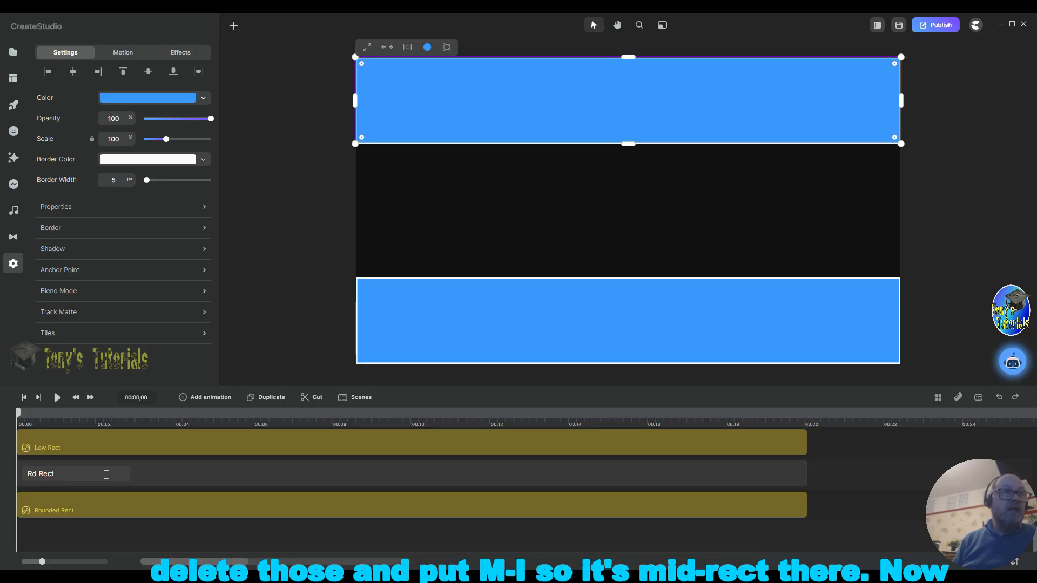
key(BackSpace)
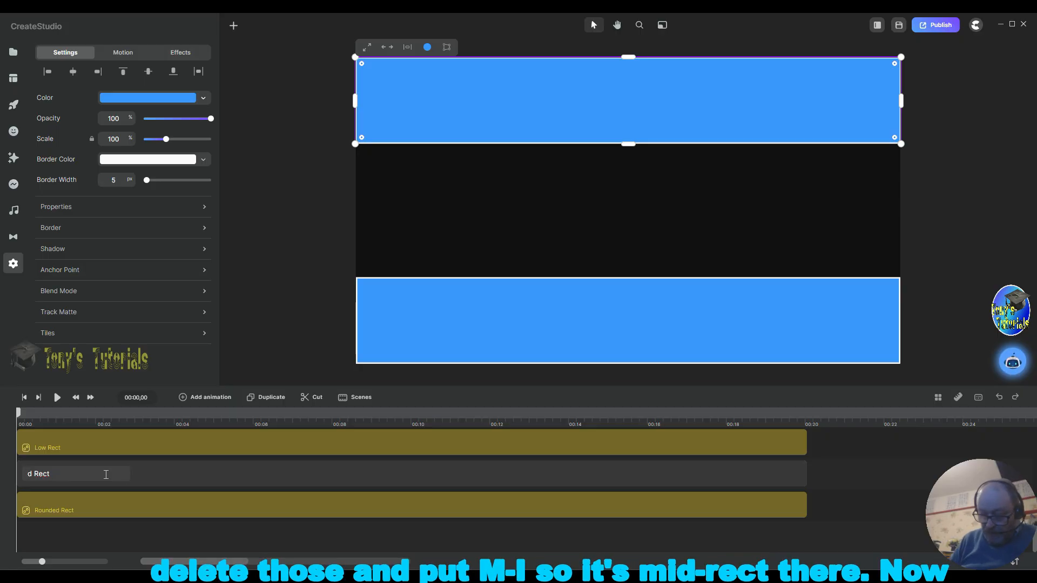
text(Mi)
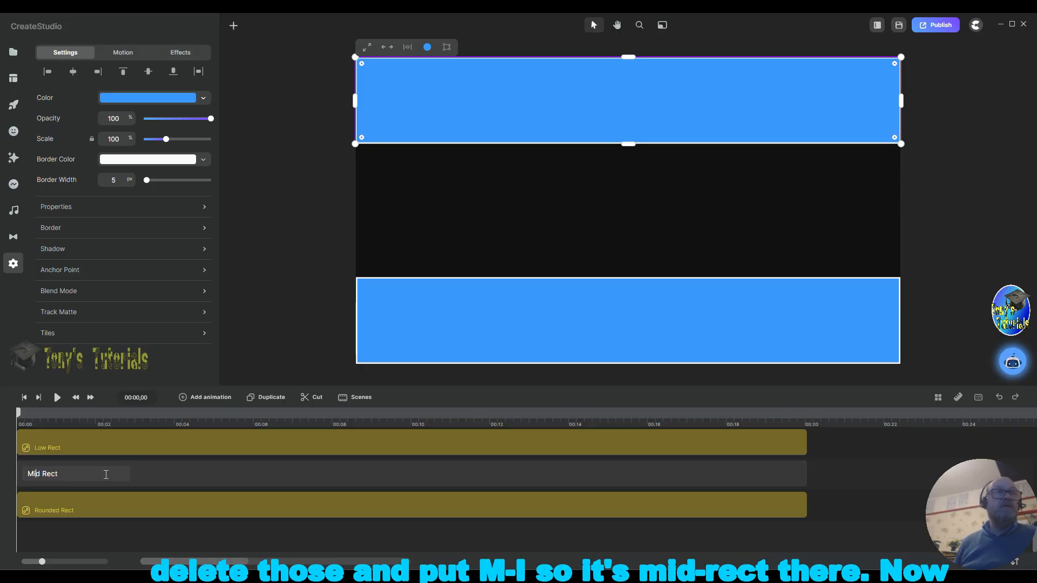
click(837, 465)
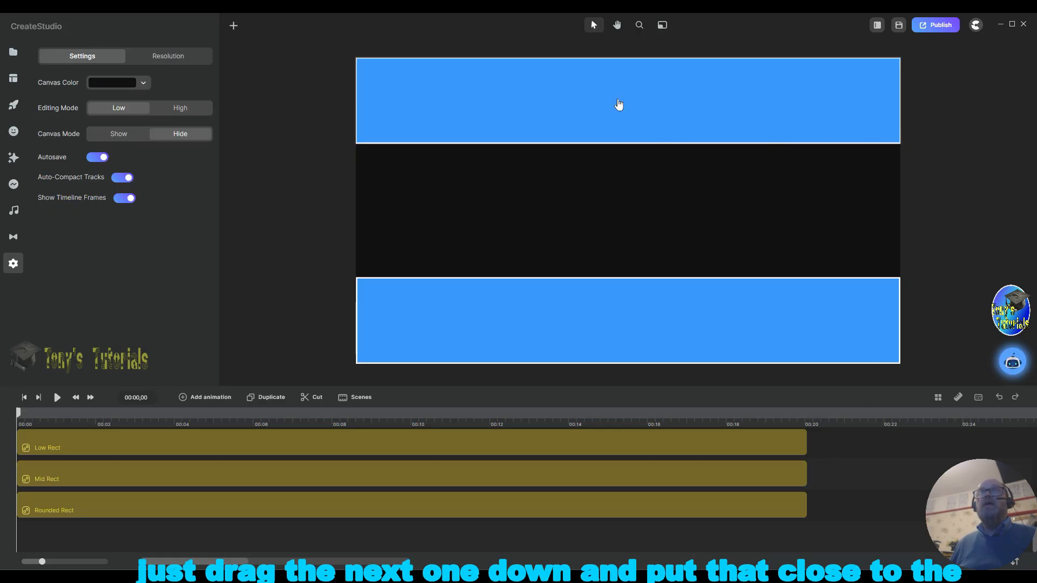
Step: Move the Mid Rect rectangle down to sit directly above the Low Rect and trim its right edge to match
drag(618, 107, 620, 234)
click(966, 273)
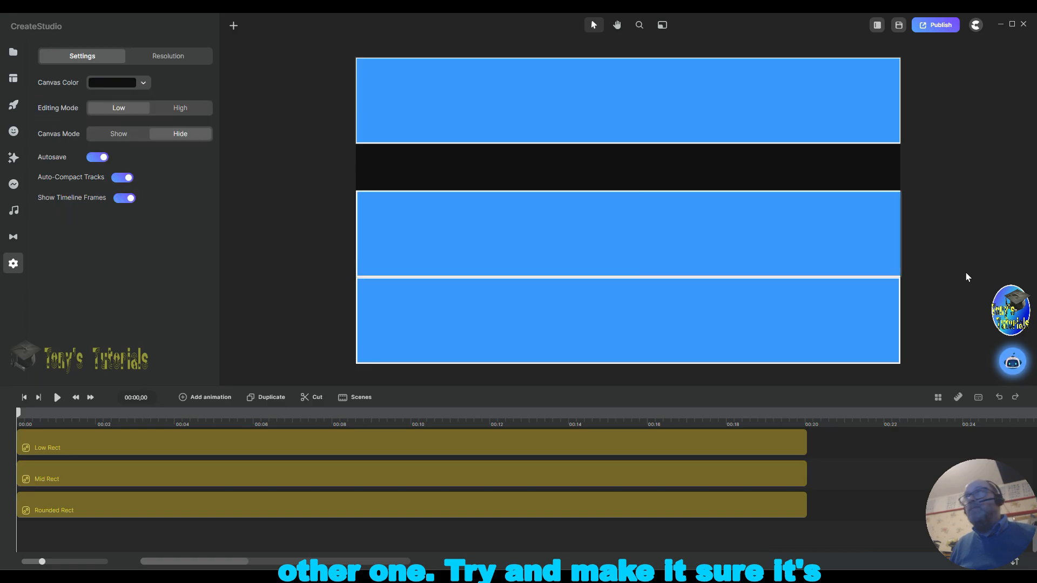
click(870, 245)
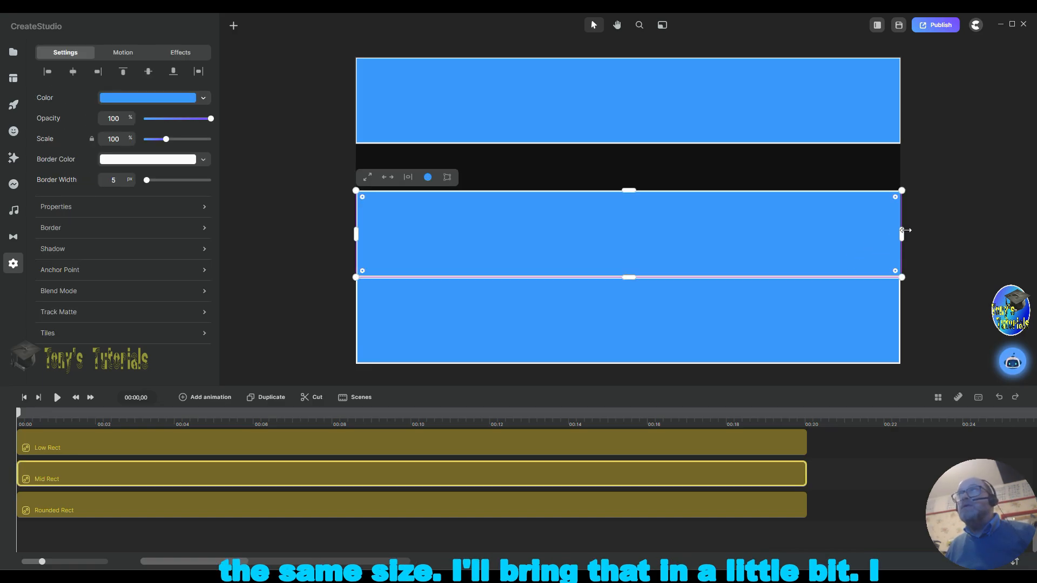
drag(903, 233, 899, 233)
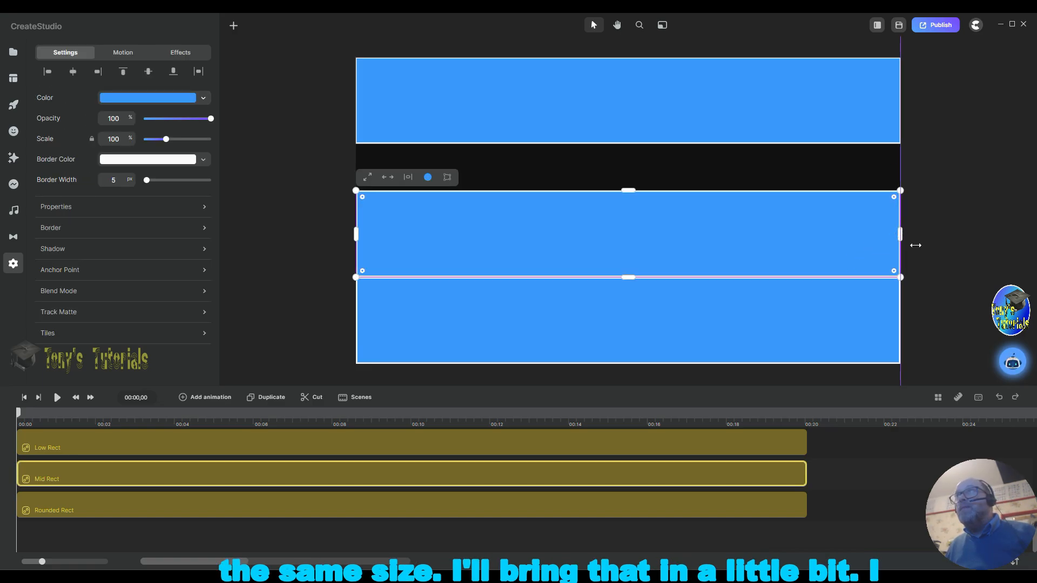
click(948, 241)
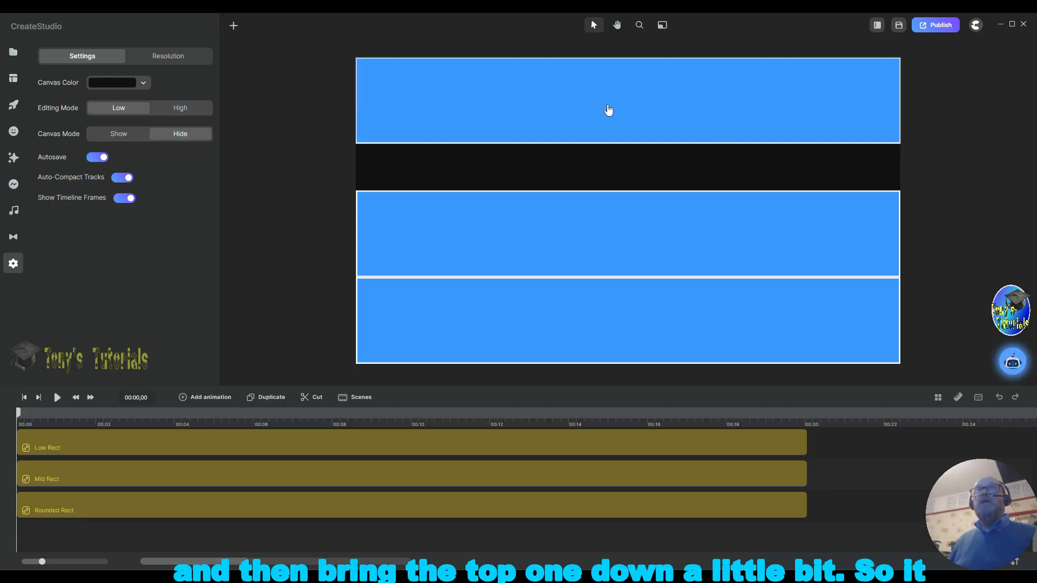
Step: Move the top rectangle down so it sits directly above the Mid Rect rectangle
drag(610, 110, 611, 151)
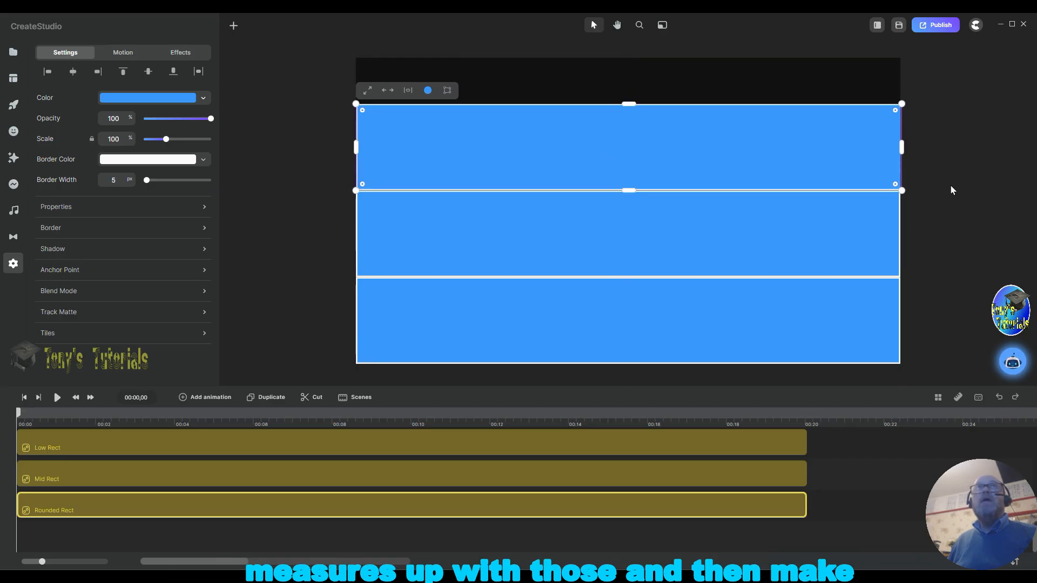
click(950, 184)
click(893, 156)
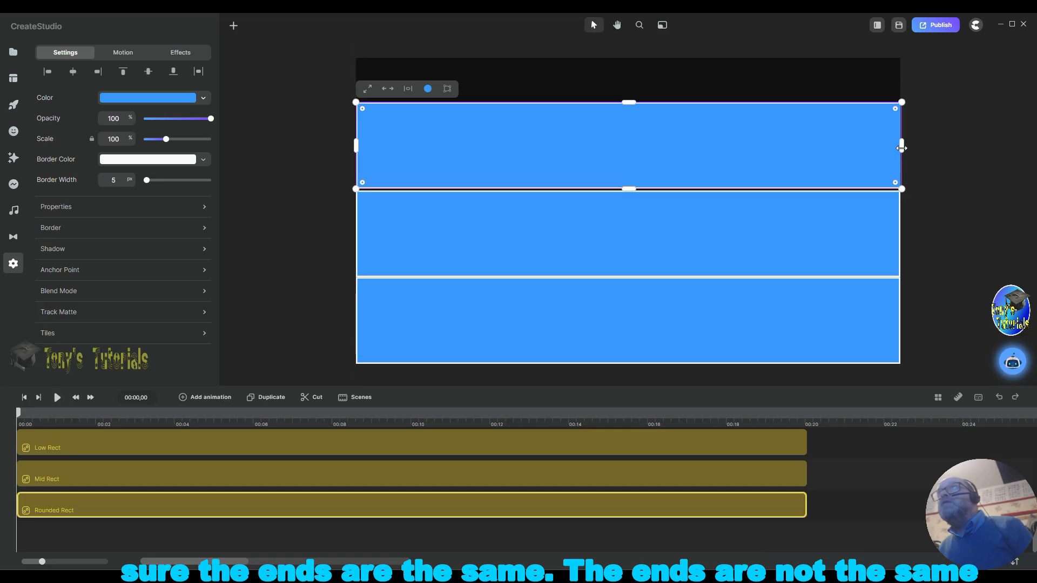
drag(899, 147, 899, 148)
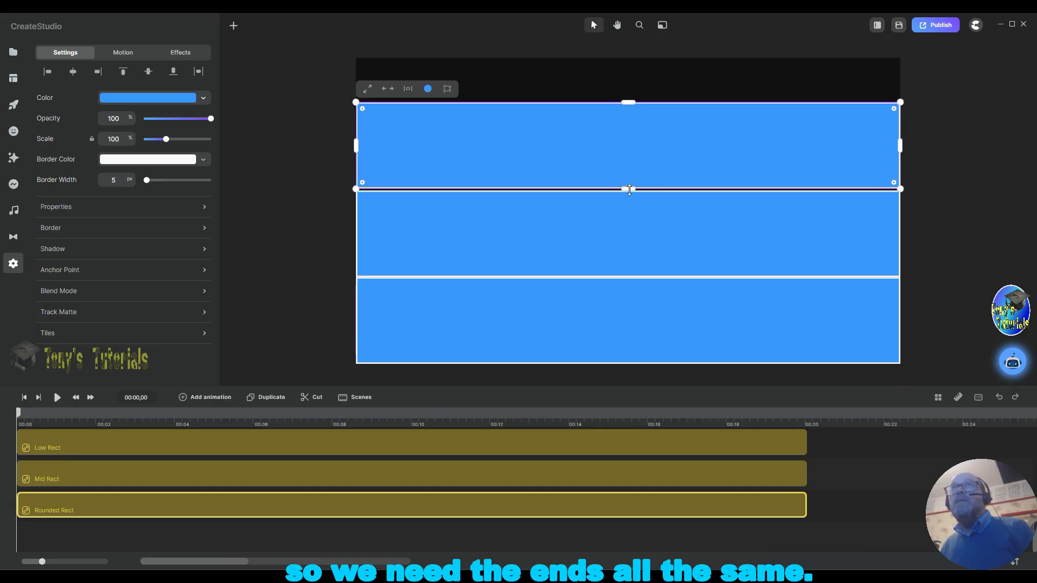
drag(641, 155, 642, 151)
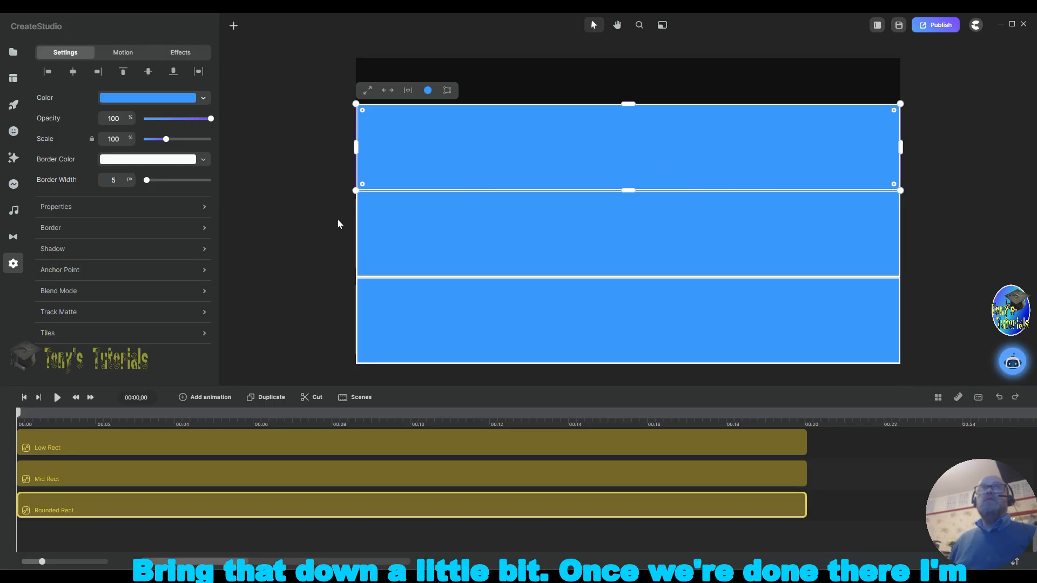
Step: Select all three rectangles and move them up together so they fill the canvas from its top edge
drag(284, 88, 938, 375)
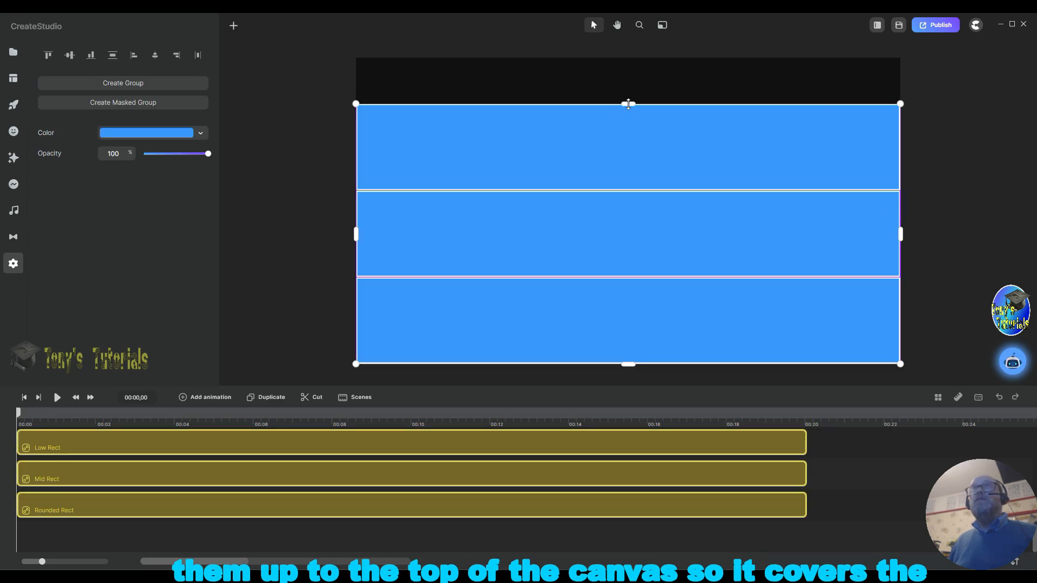
drag(628, 104, 636, 60)
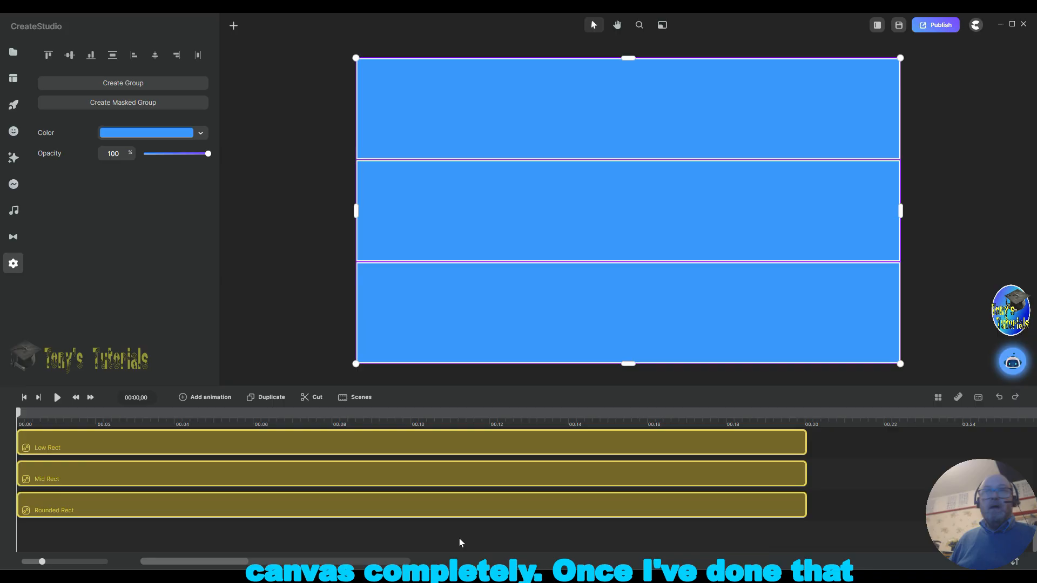
click(254, 536)
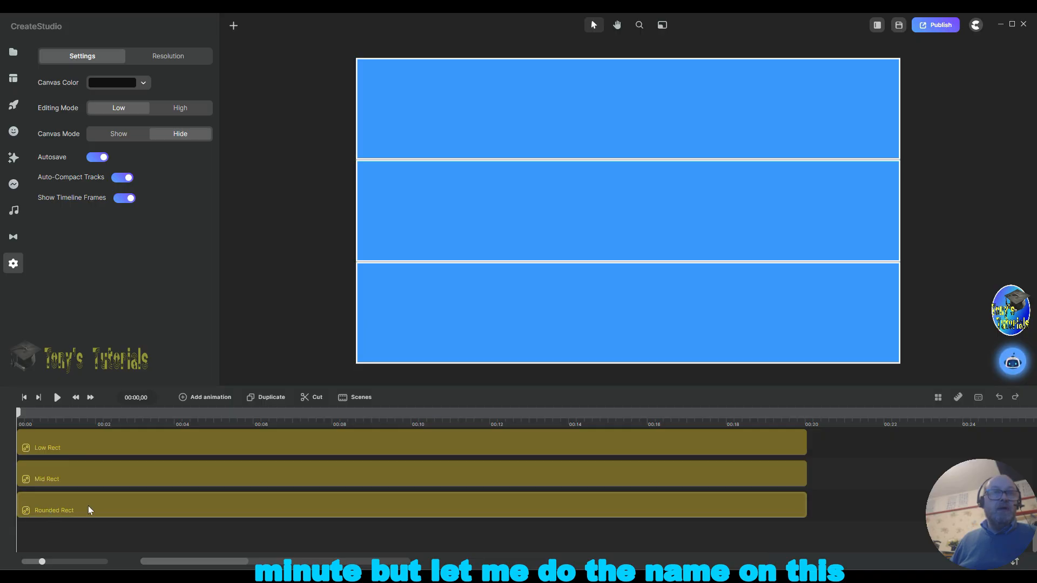
Step: Rename the top rectangle's timeline layer to Top Rect
right_click(154, 501)
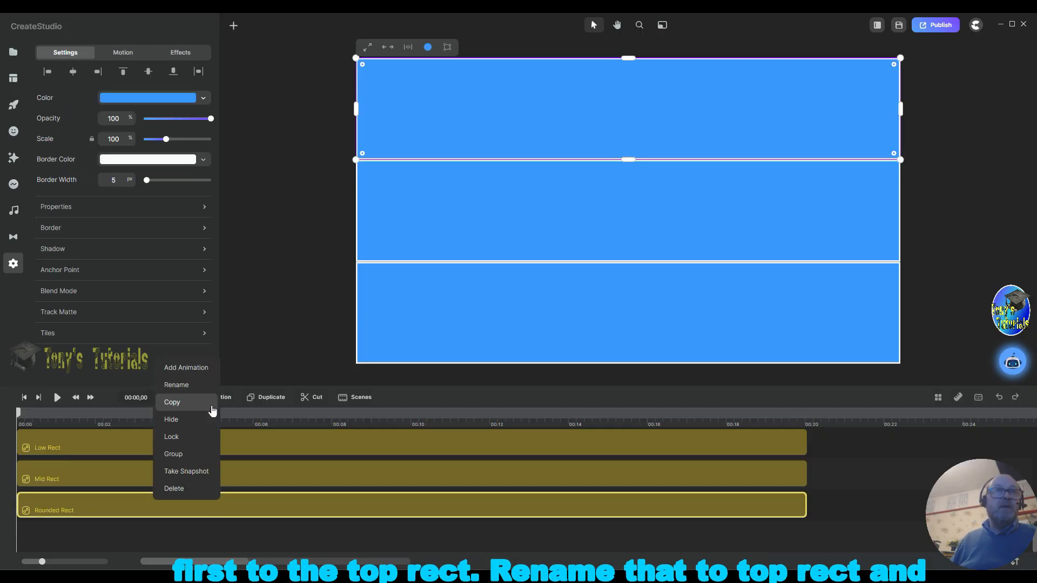
click(195, 385)
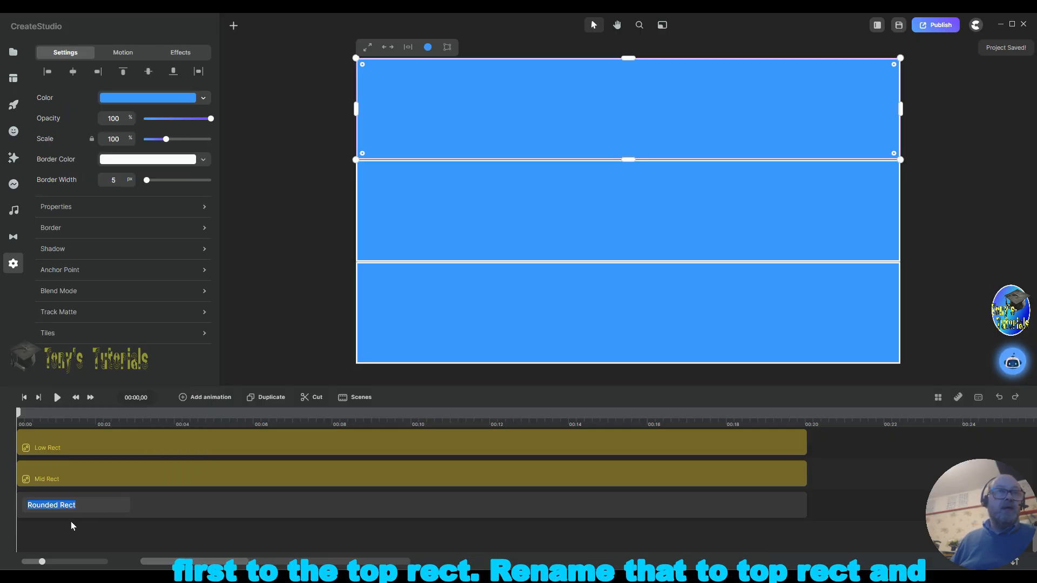
click(91, 504)
key(Left)
key(Left)
key(Left)
key(Left)
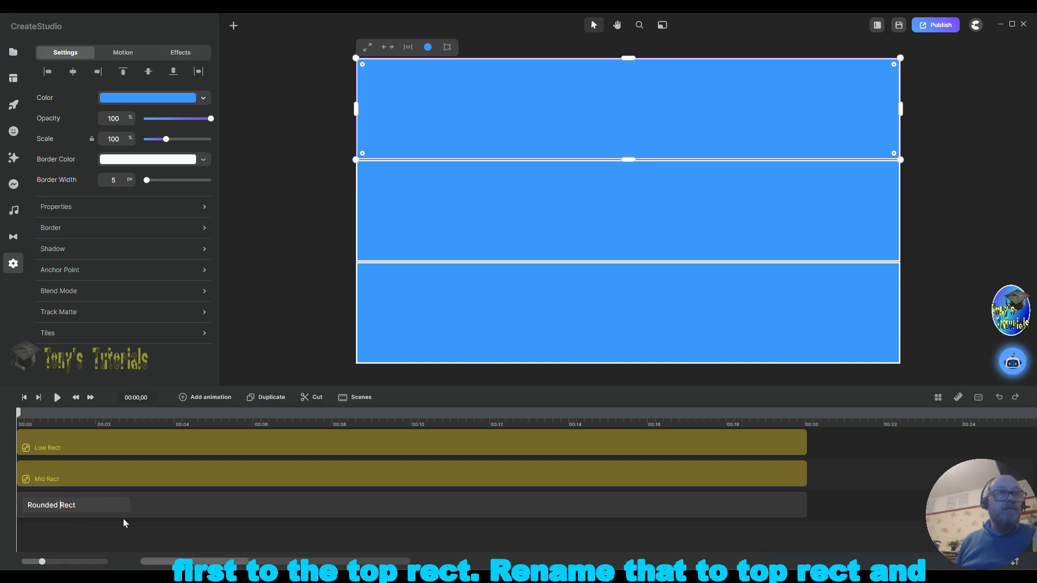
key(BackSpace)
key(BackSpace)
key(BackSpace)
key(BackSpace)
key(BackSpace)
key(BackSpace)
key(BackSpace)
key(BackSpace)
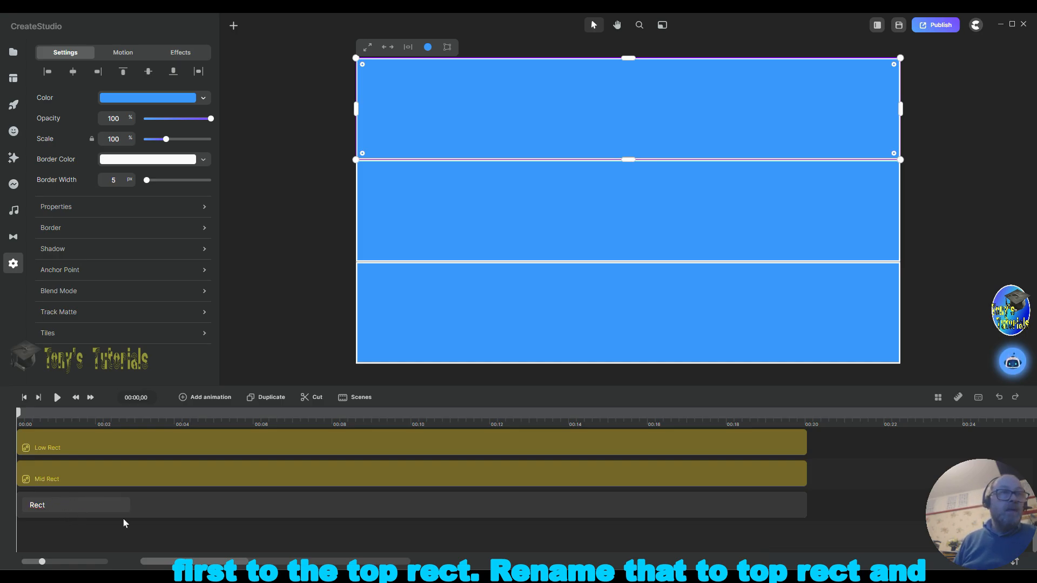
text(Top)
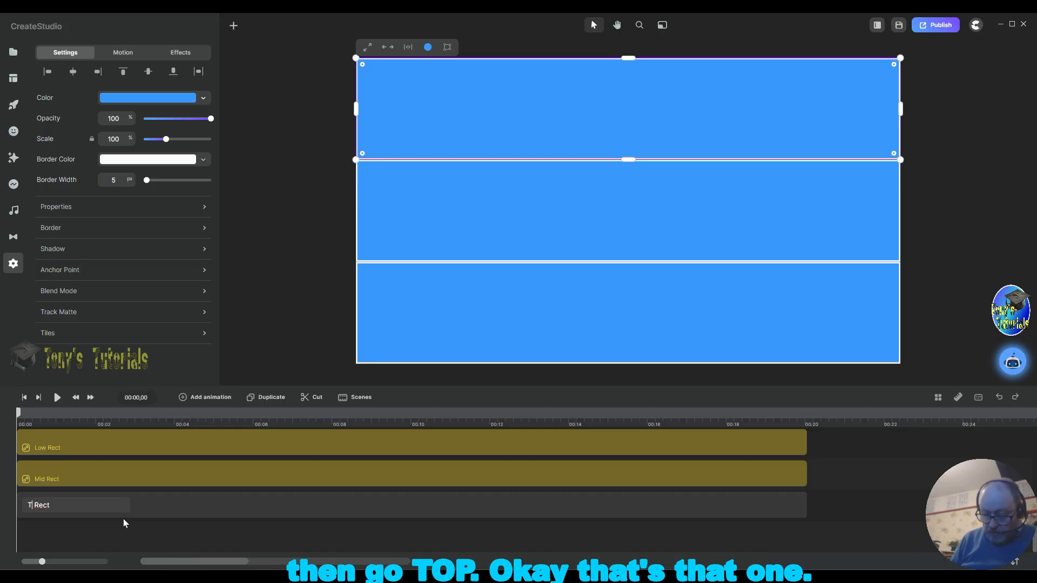
key(Return)
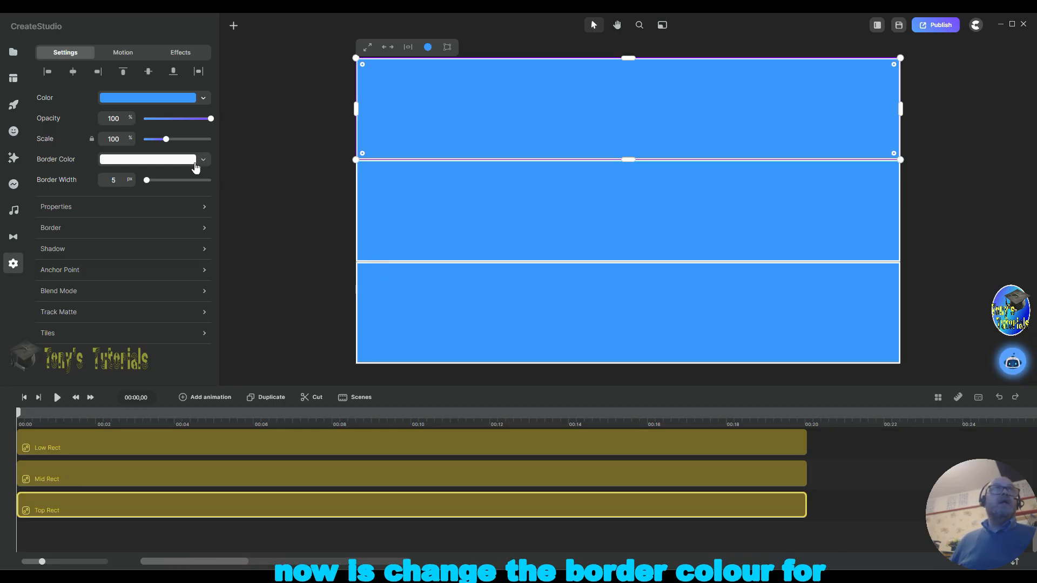
Step: Change the Top Rect's border colour to near-black 050202
click(141, 162)
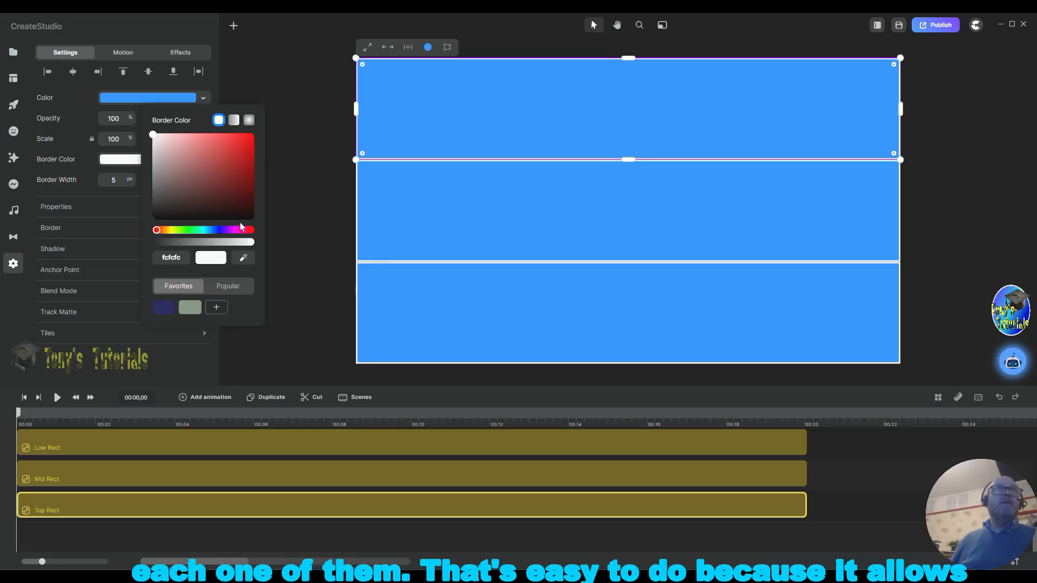
click(199, 218)
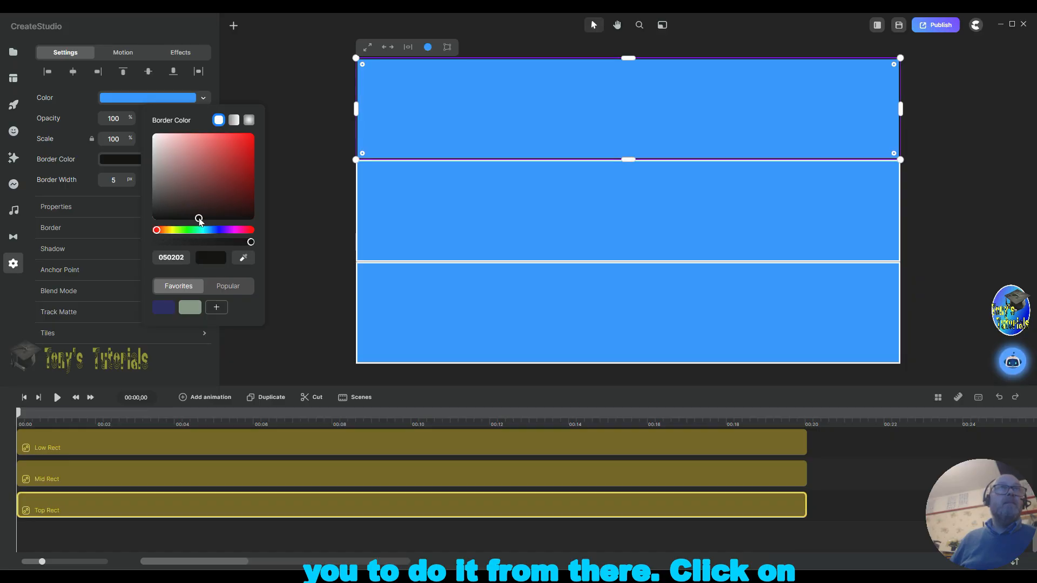
Step: Select the Mid Rect layer and change its border colour to near-black 020101
click(108, 477)
click(139, 162)
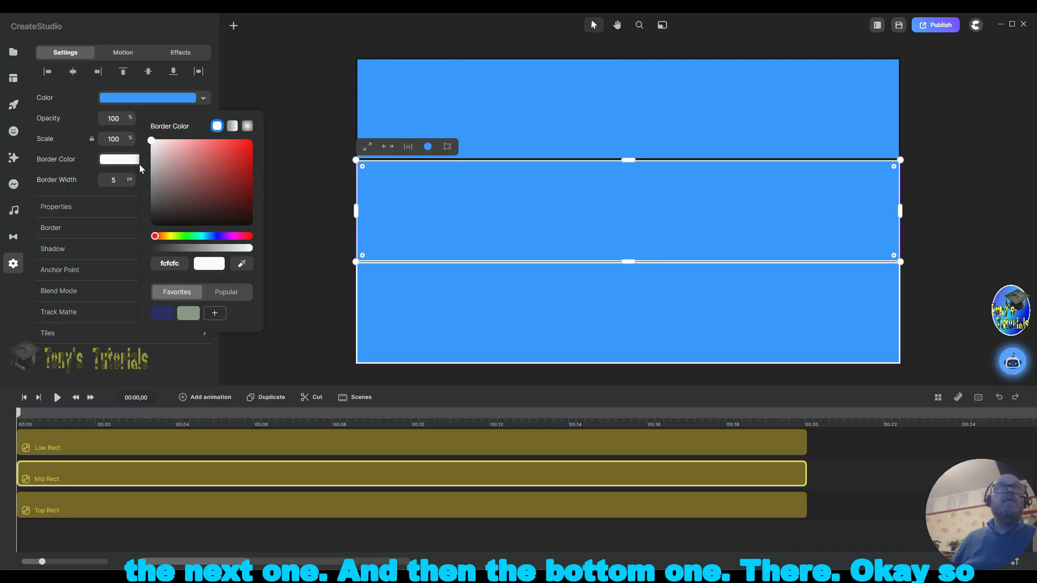
click(200, 226)
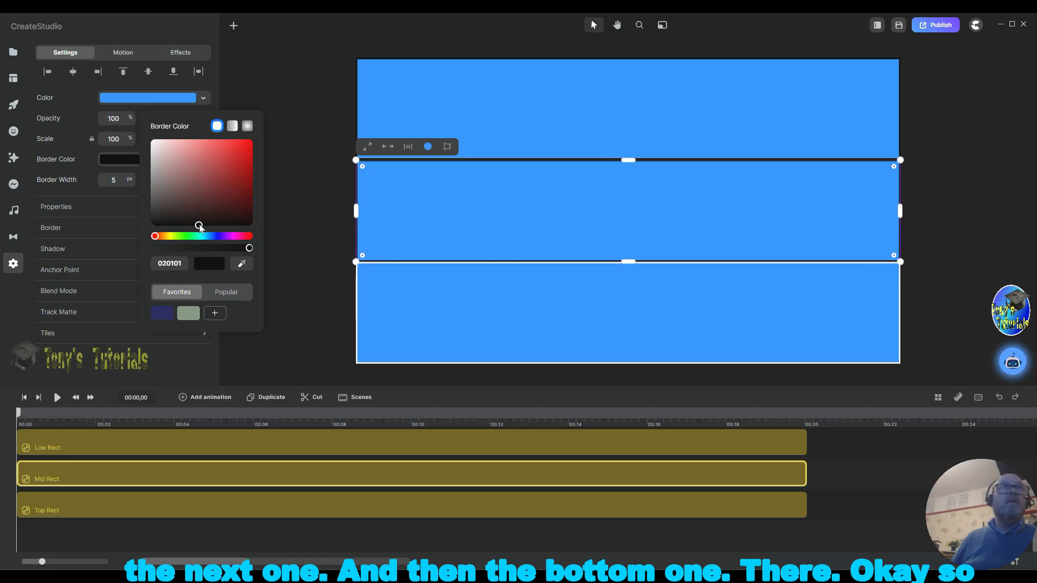
Step: Select the Low Rect layer and change its border colour to near-black 020101
click(117, 445)
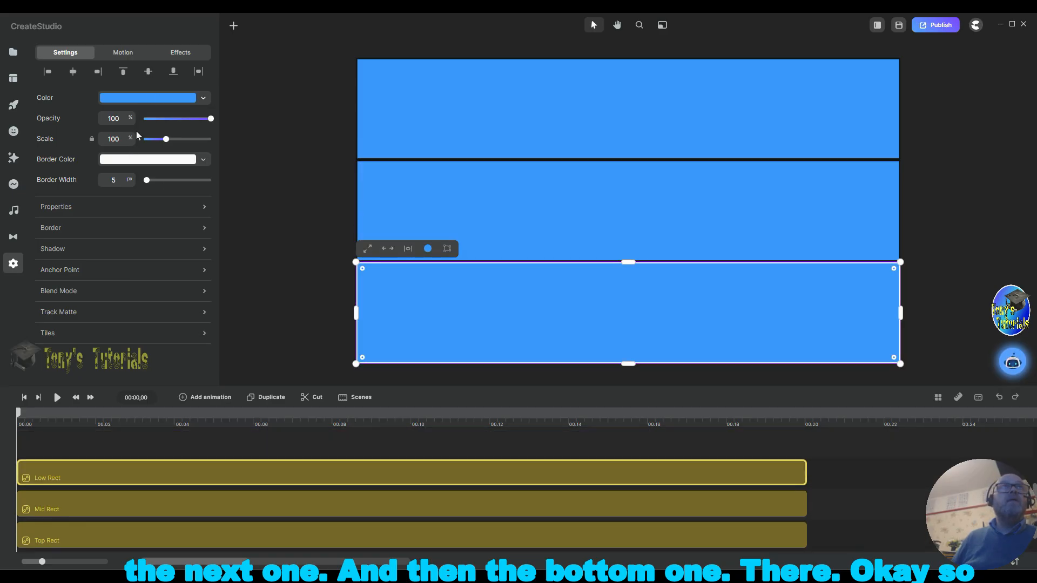
click(143, 160)
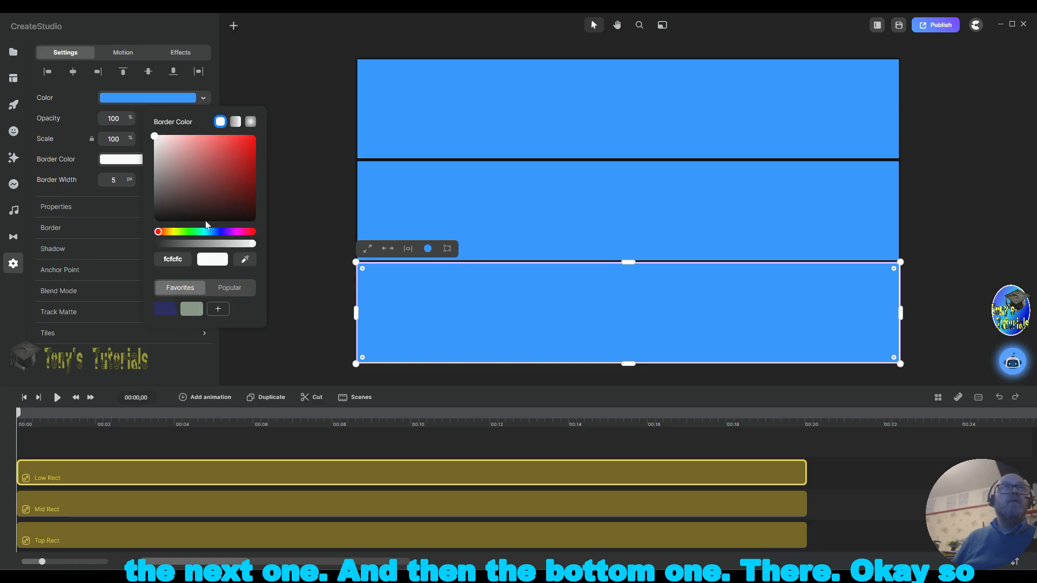
click(202, 222)
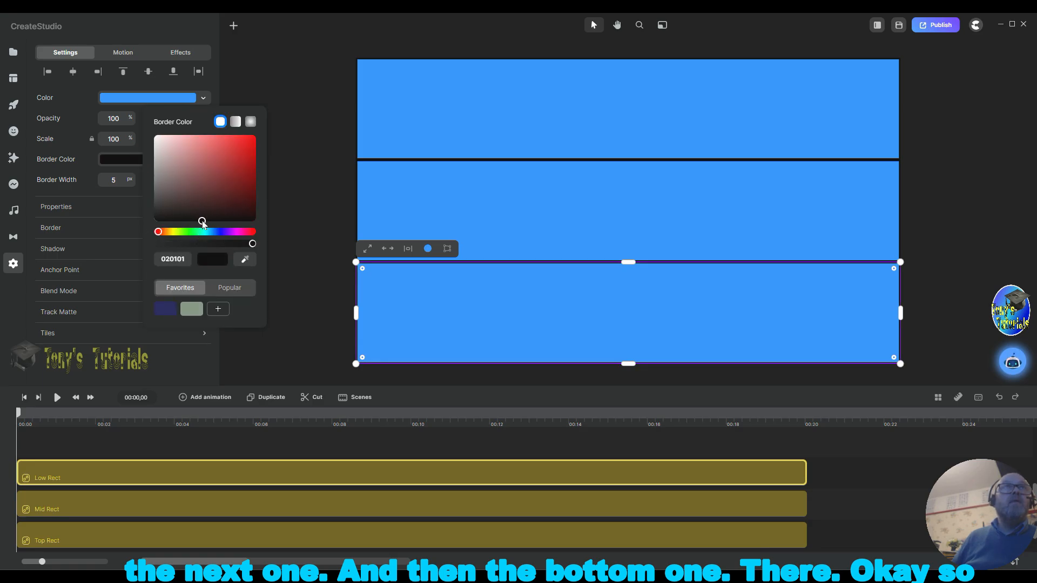
Step: Add a new rectangle to the canvas
click(296, 357)
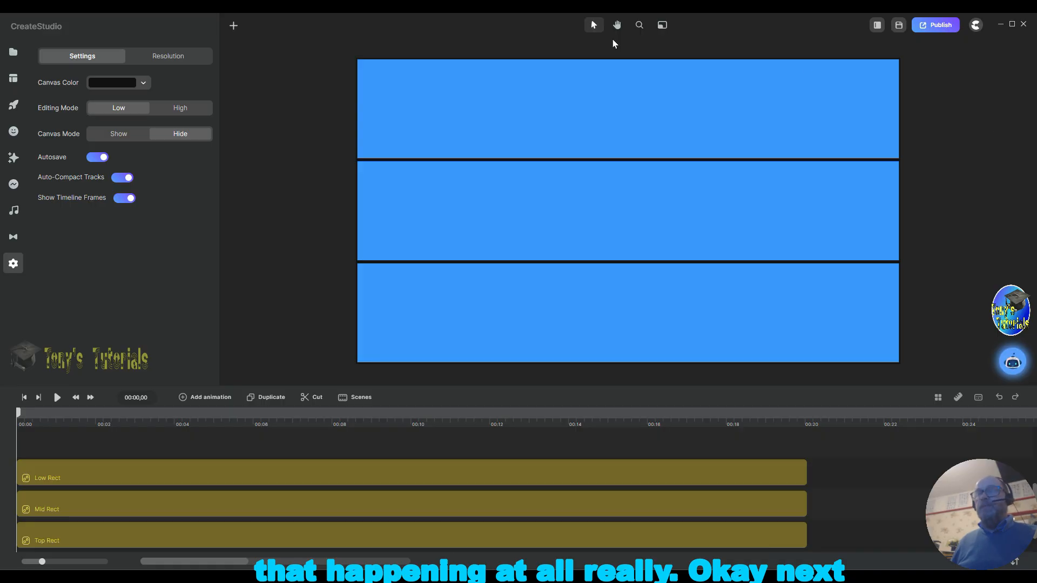
click(234, 27)
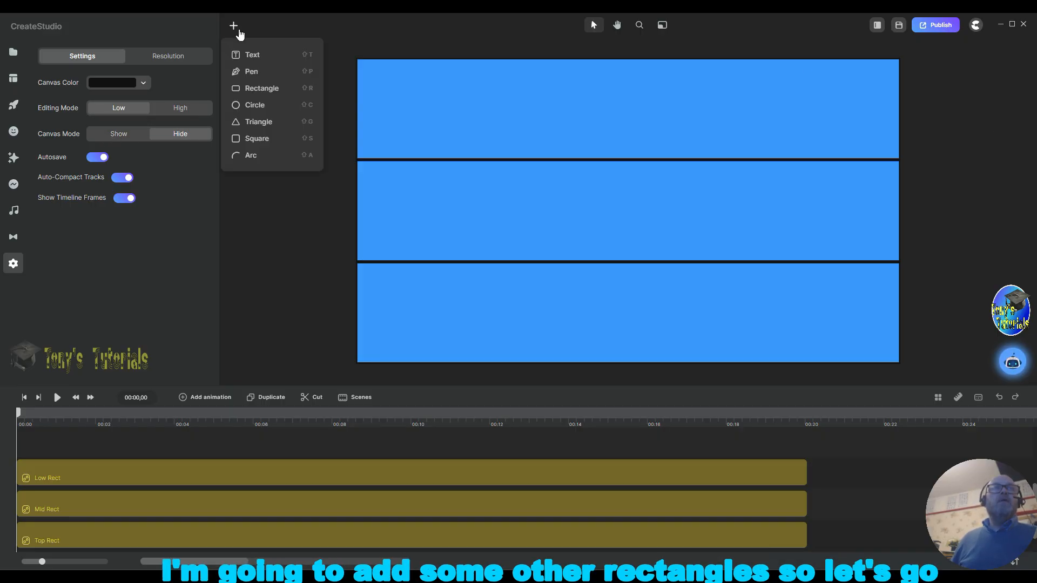
click(265, 89)
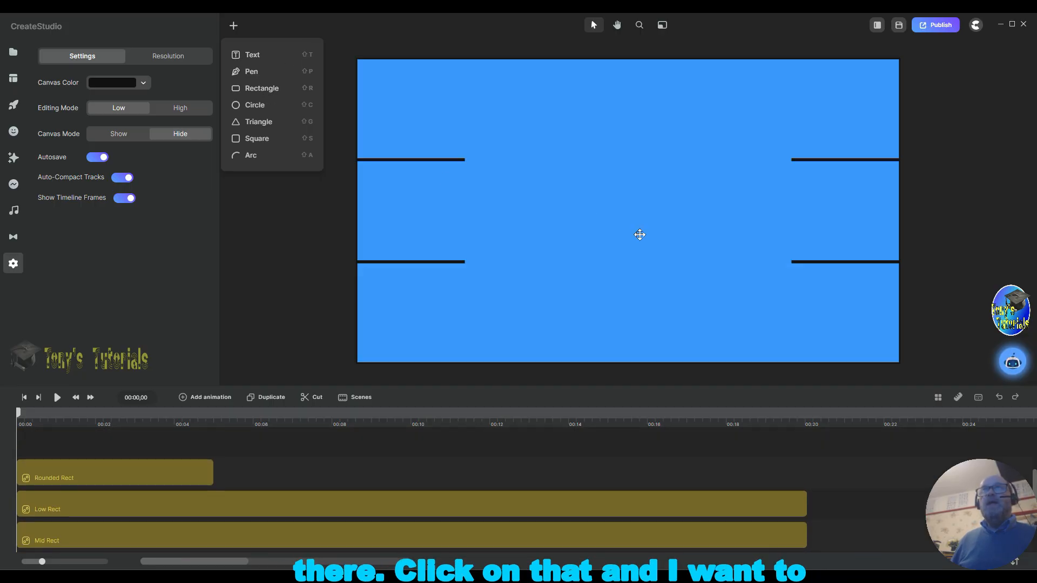
click(623, 226)
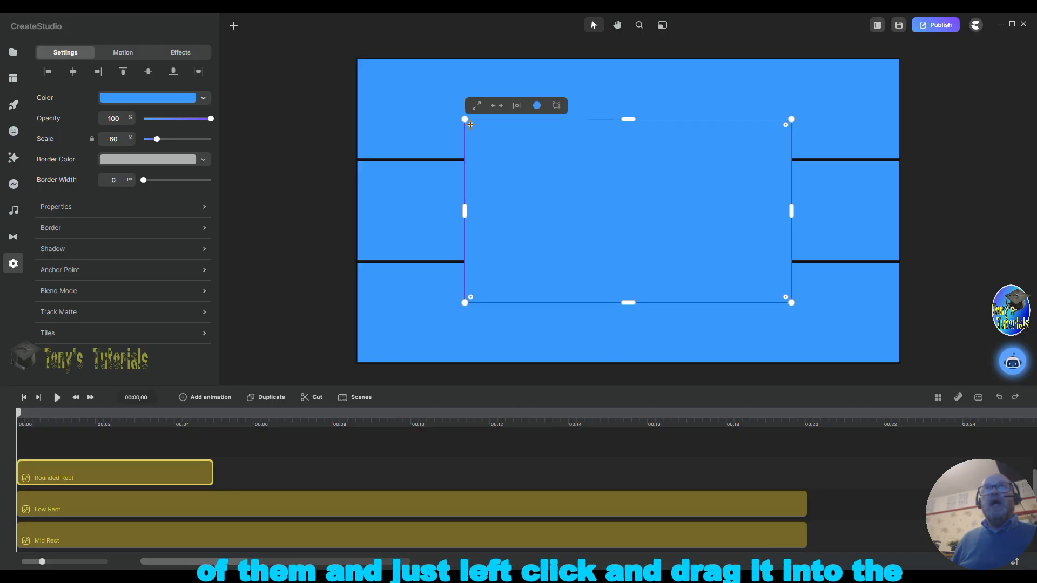
Step: Round the new rectangle's corners and set its fill colour to light grey dee4ea
drag(471, 125, 503, 148)
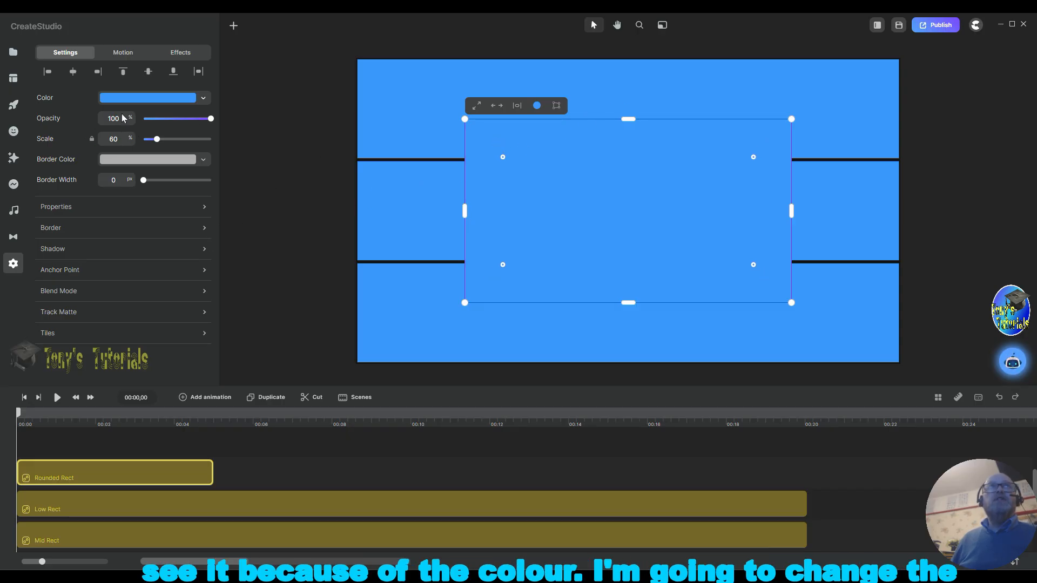
click(154, 102)
click(171, 80)
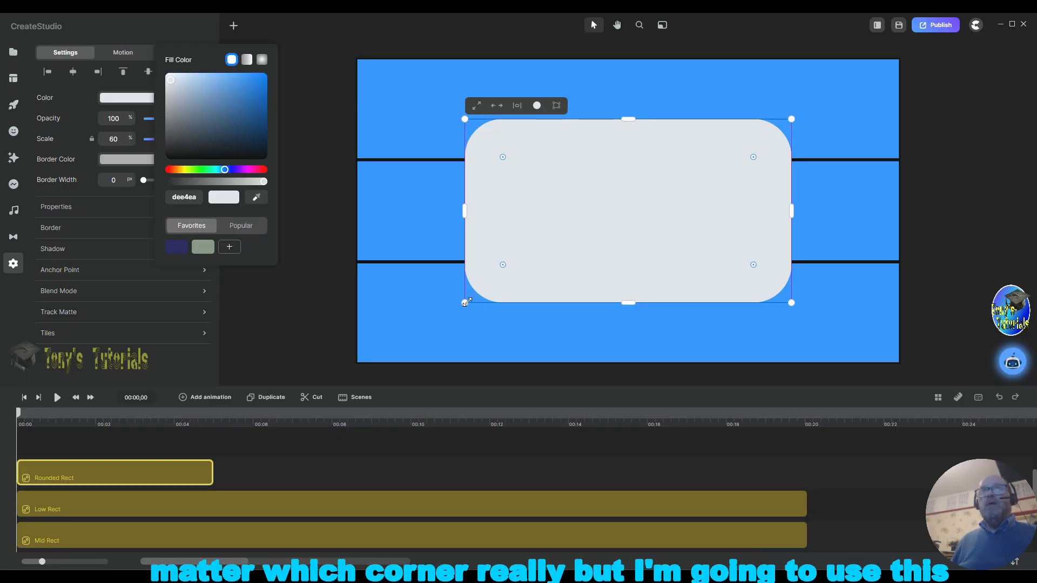
Step: Scale the rounded rectangle down to 23% and place it at the right end of the top blue rectangle
drag(466, 303, 641, 191)
drag(729, 159, 826, 103)
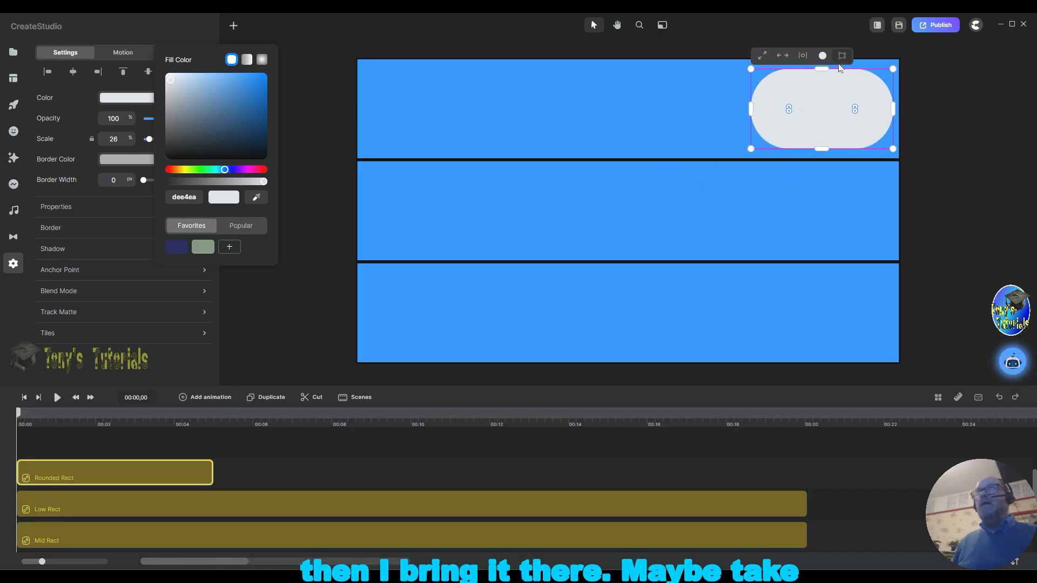
drag(893, 69, 881, 75)
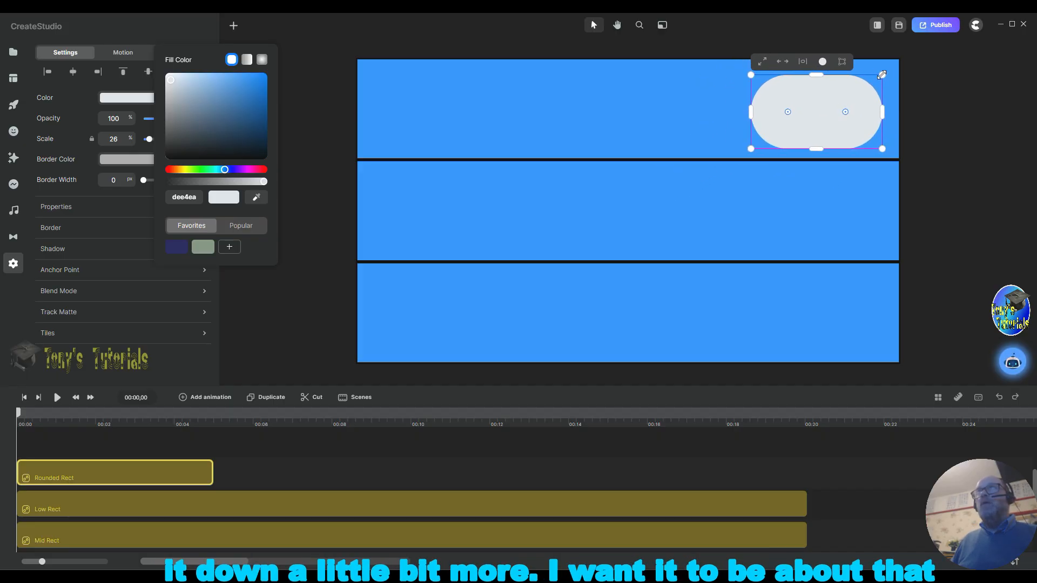
drag(828, 125, 830, 115)
click(942, 231)
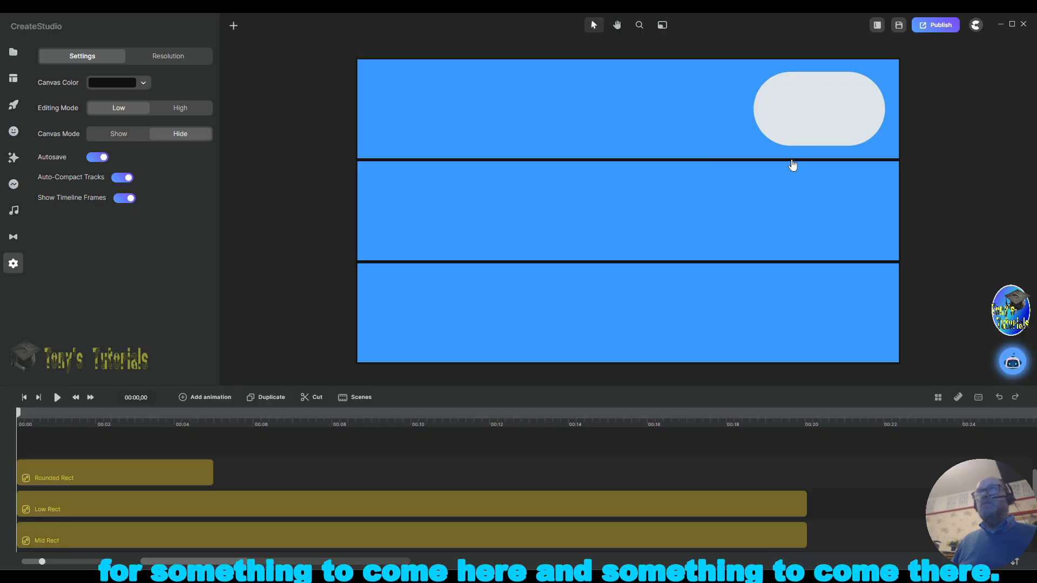
click(836, 121)
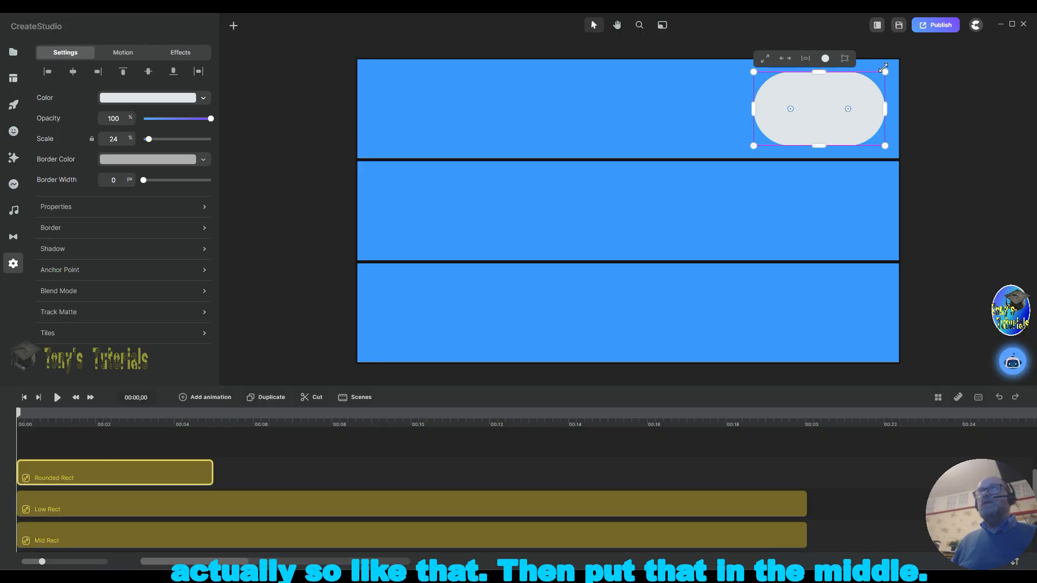
drag(886, 72, 878, 76)
drag(814, 117, 818, 113)
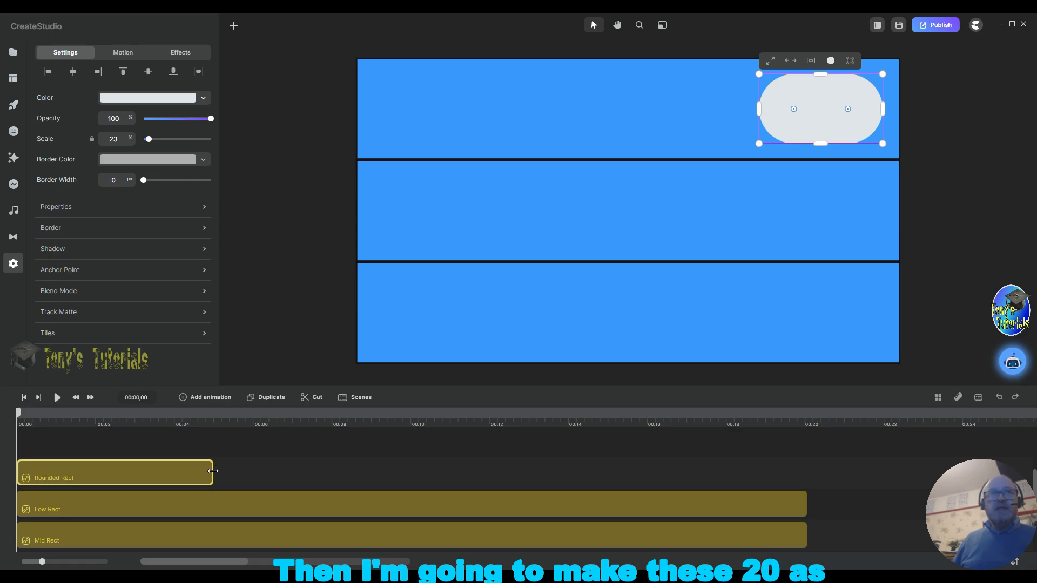
Step: Extend the rounded rectangle's layer to the full length of the other layers, then duplicate it twice
drag(210, 466, 807, 474)
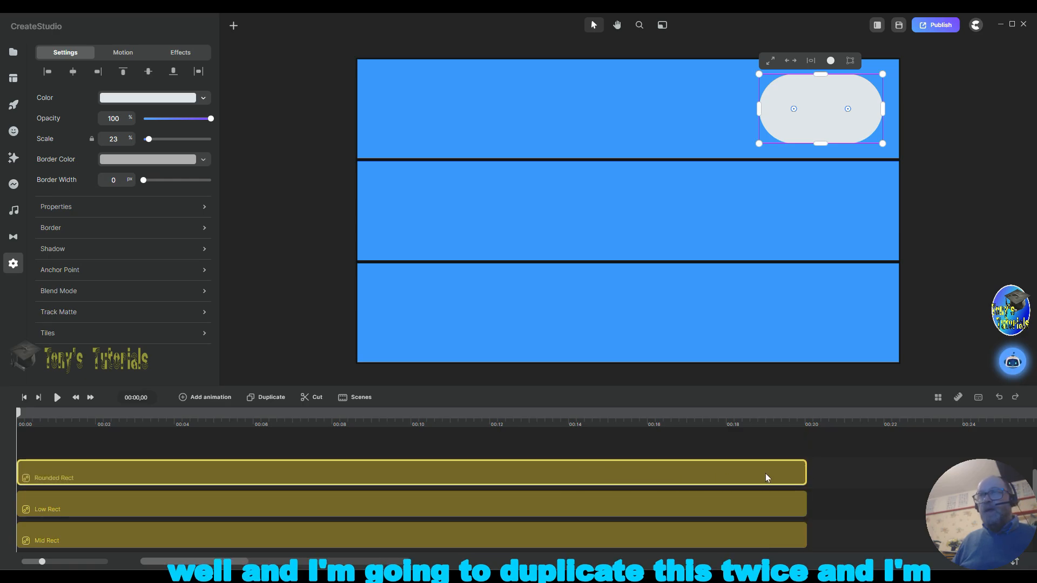
click(271, 399)
click(272, 400)
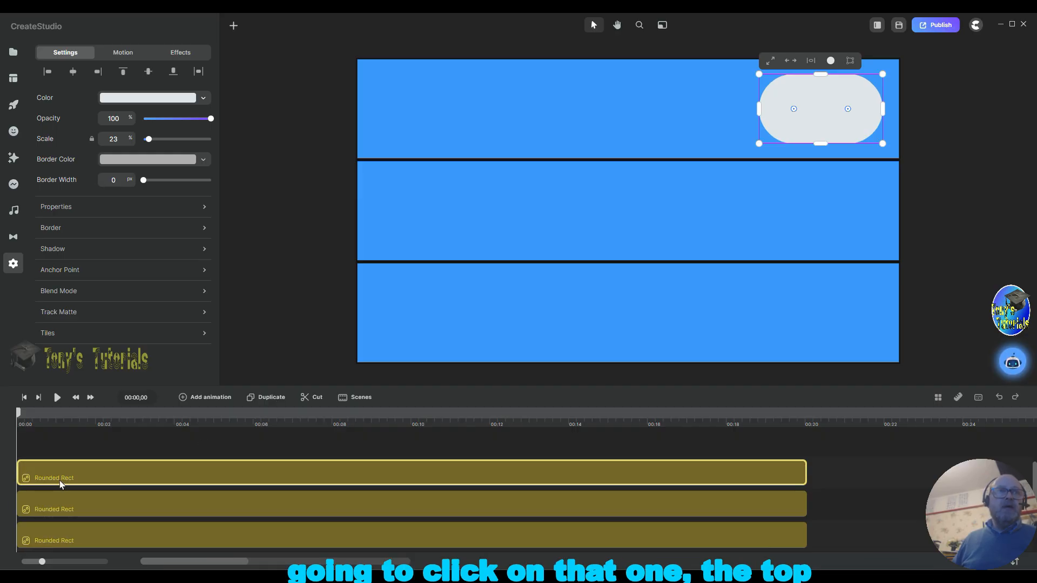
Step: Rename the top rounded-rectangle layer to Low Mask and move its shape into the bottom blue rectangle
right_click(86, 474)
click(112, 359)
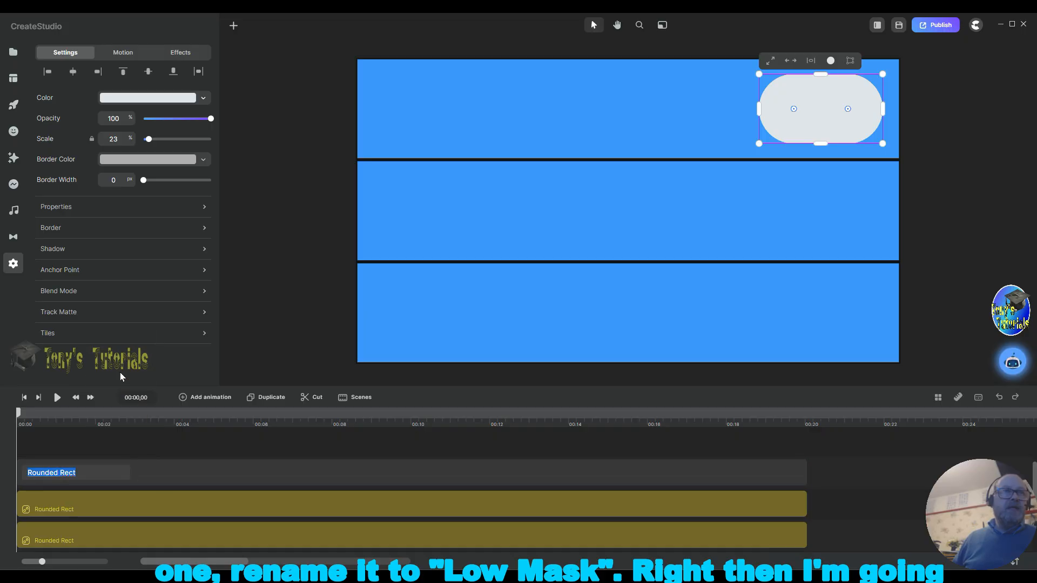
text(L)
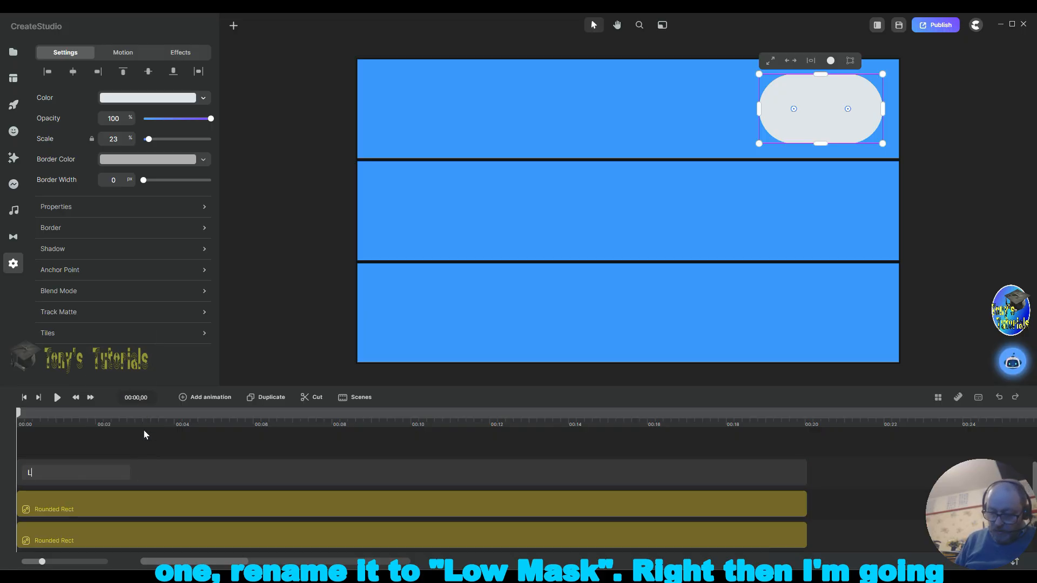
text(ow Mask)
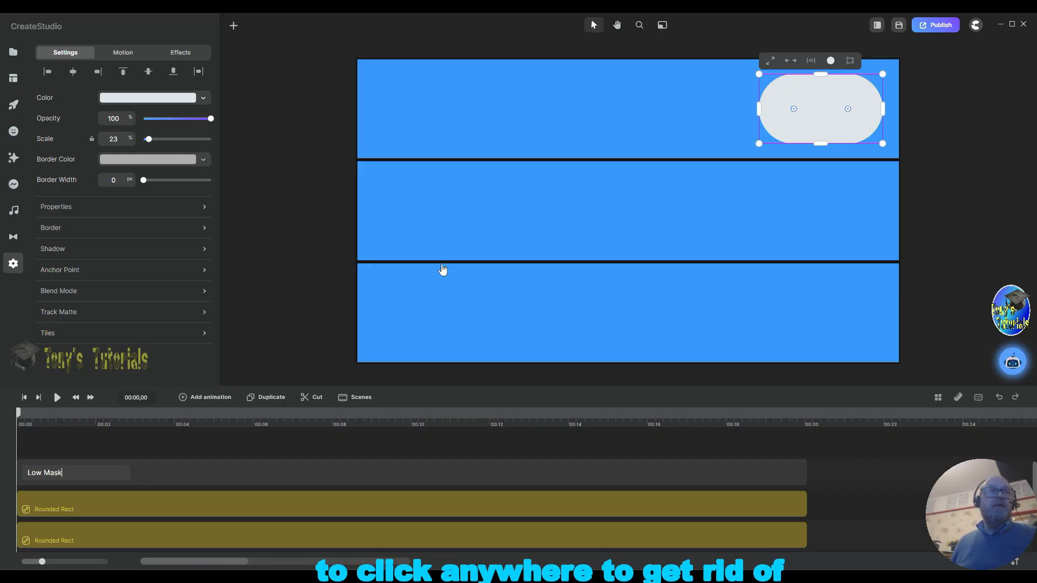
click(971, 298)
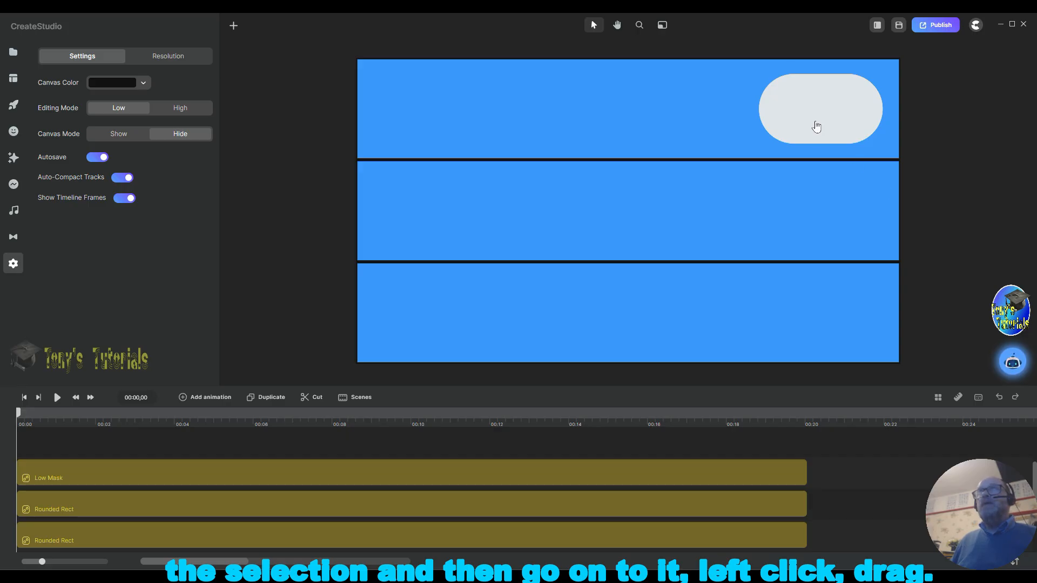
drag(816, 127, 816, 328)
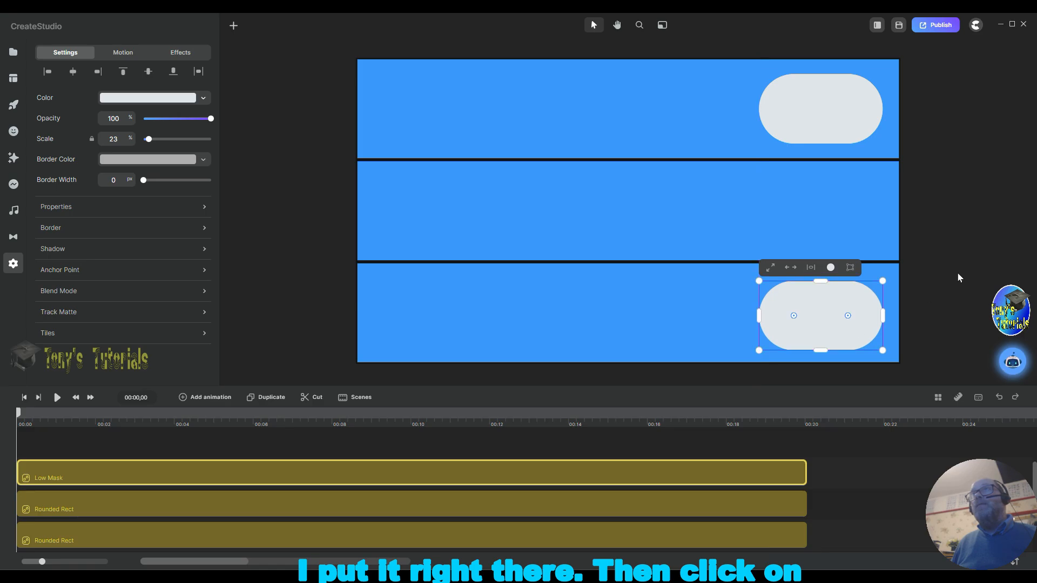
Step: Rename the middle rounded-rectangle layer to Mid Mask
click(84, 504)
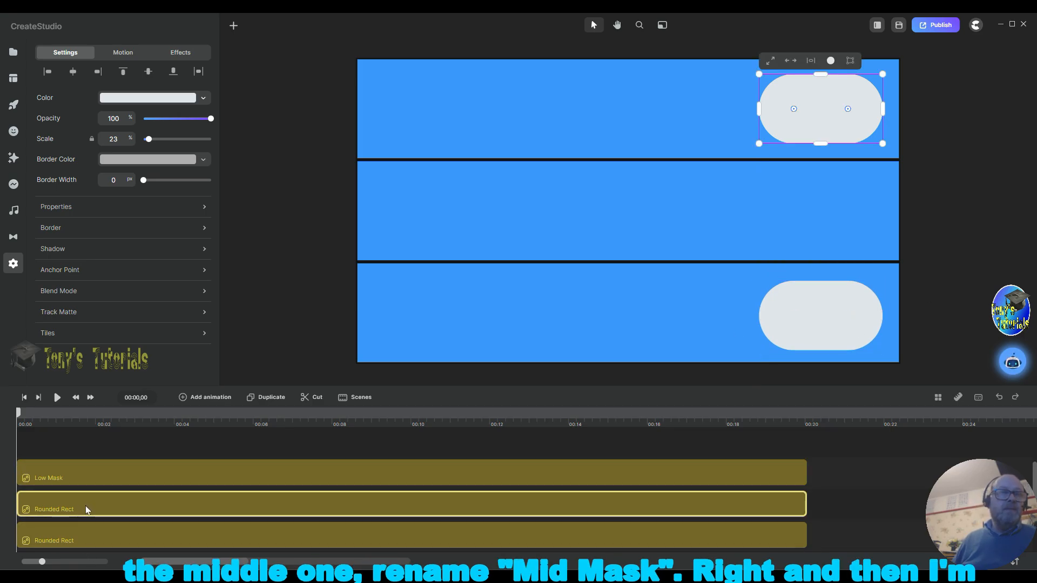
right_click(85, 505)
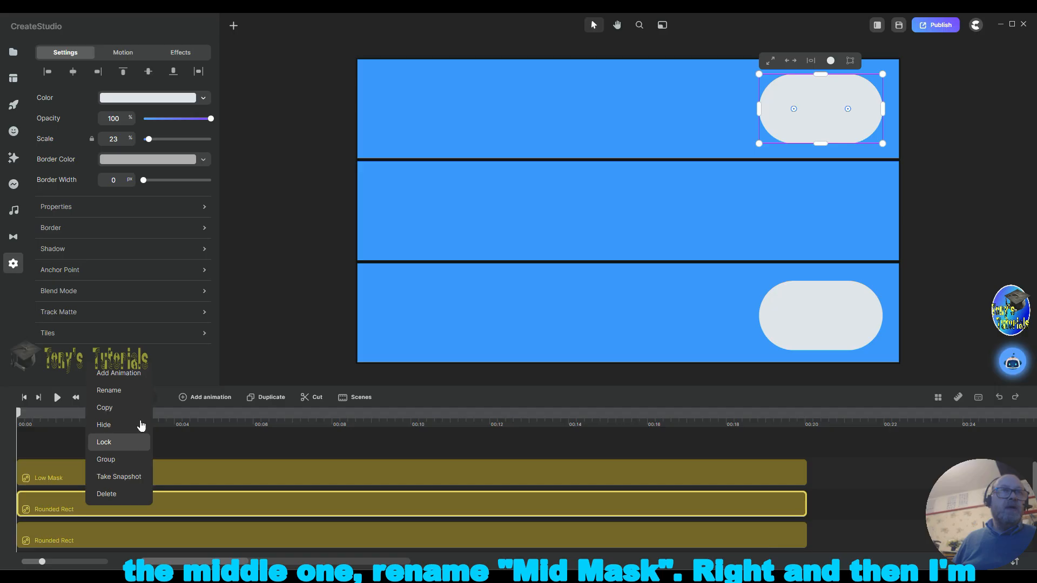
click(127, 397)
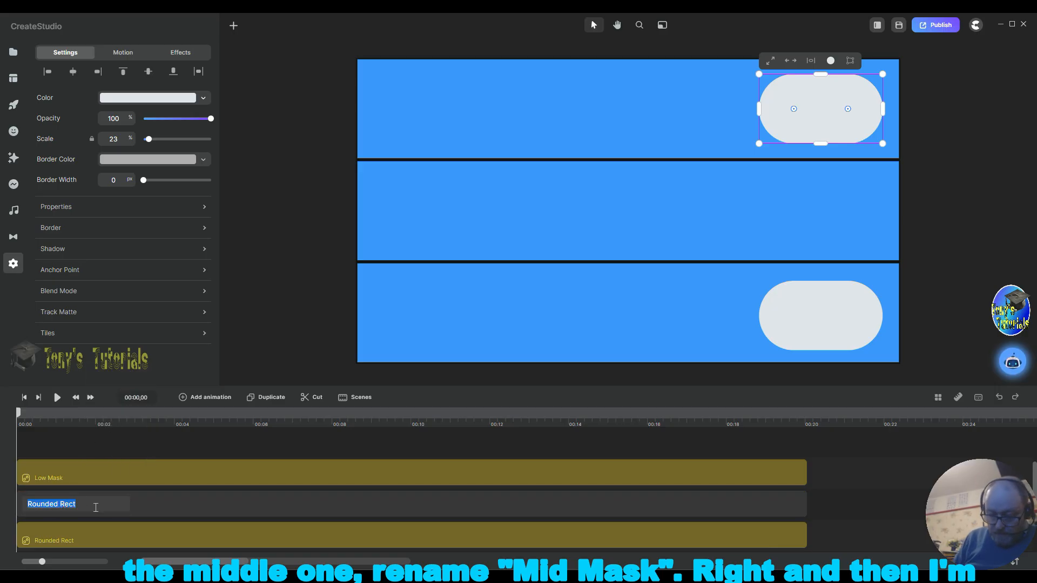
text(Mid )
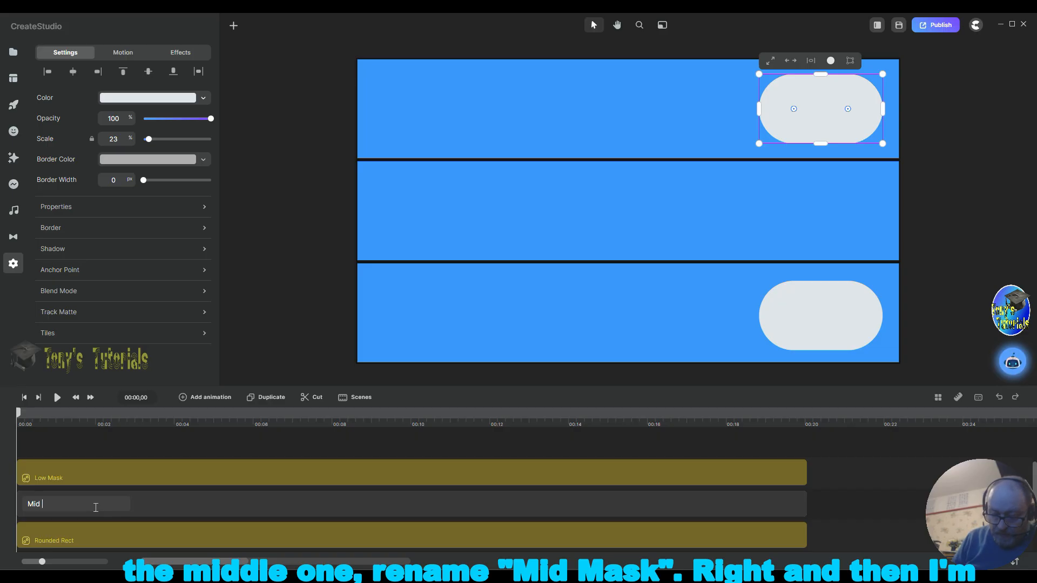
text(Mask)
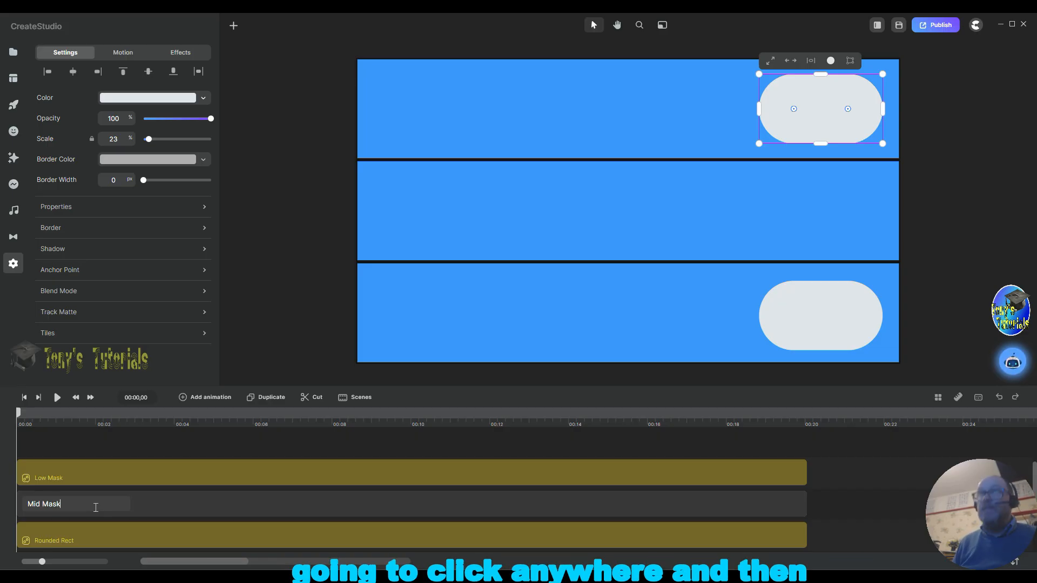
click(97, 512)
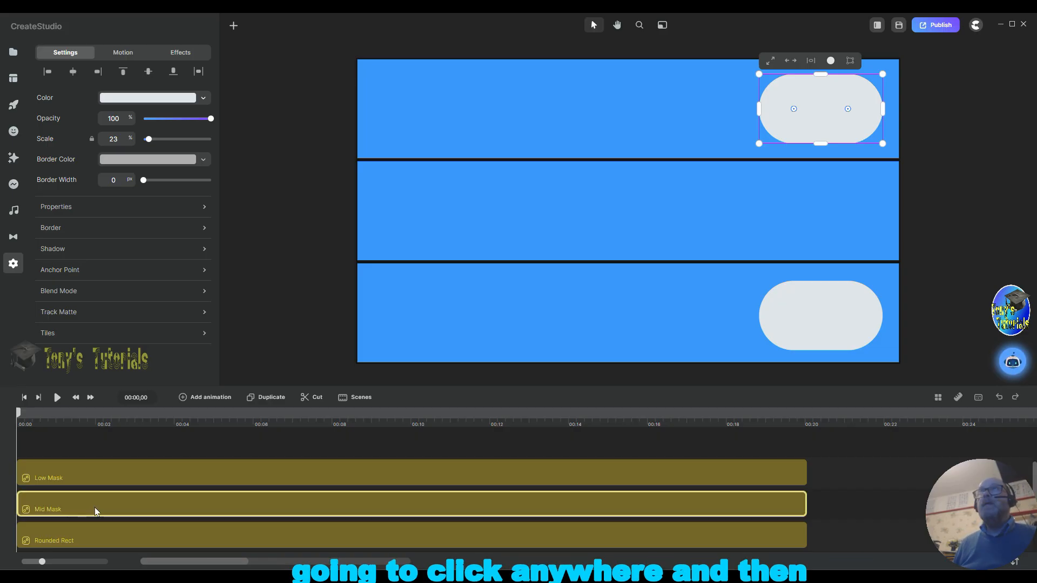
Step: Move the Mid Mask shape into the middle blue rectangle and nudge the bottom shape slightly higher
click(923, 242)
click(815, 113)
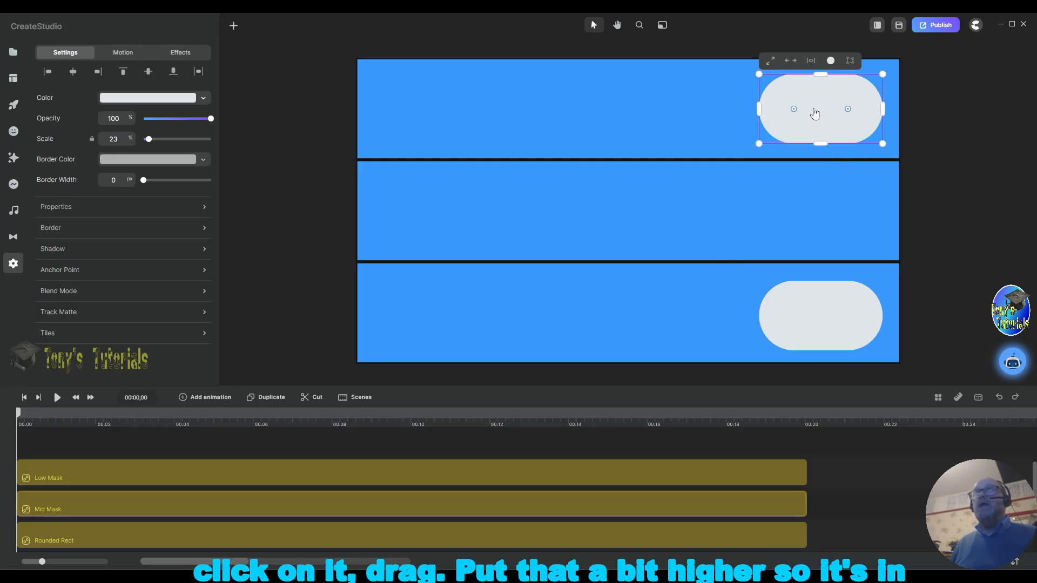
drag(815, 113, 820, 224)
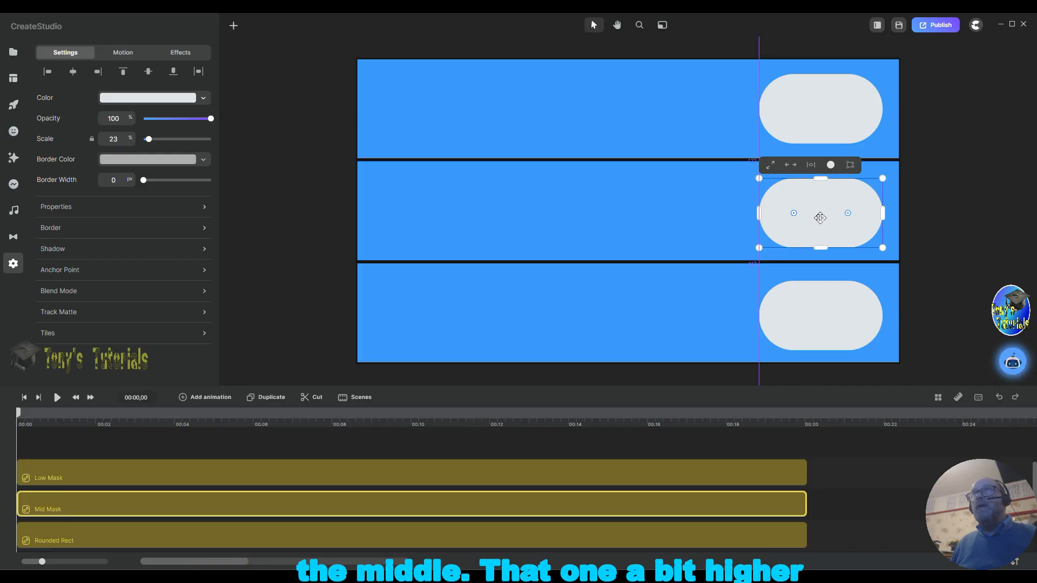
drag(820, 320, 819, 317)
click(929, 226)
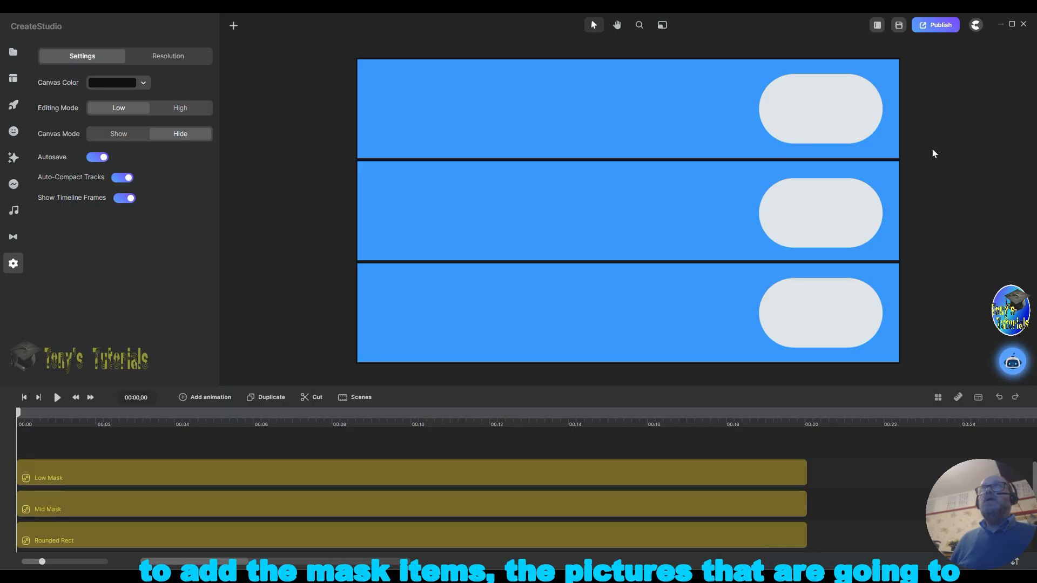
Step: Open the global media library and add the shoes picture to the canvas
click(13, 53)
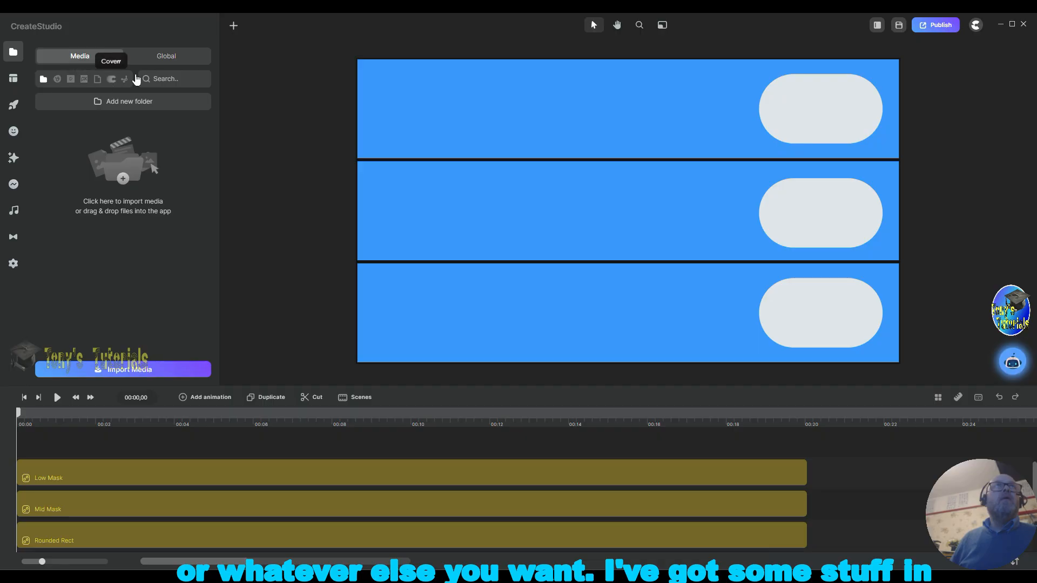
click(182, 59)
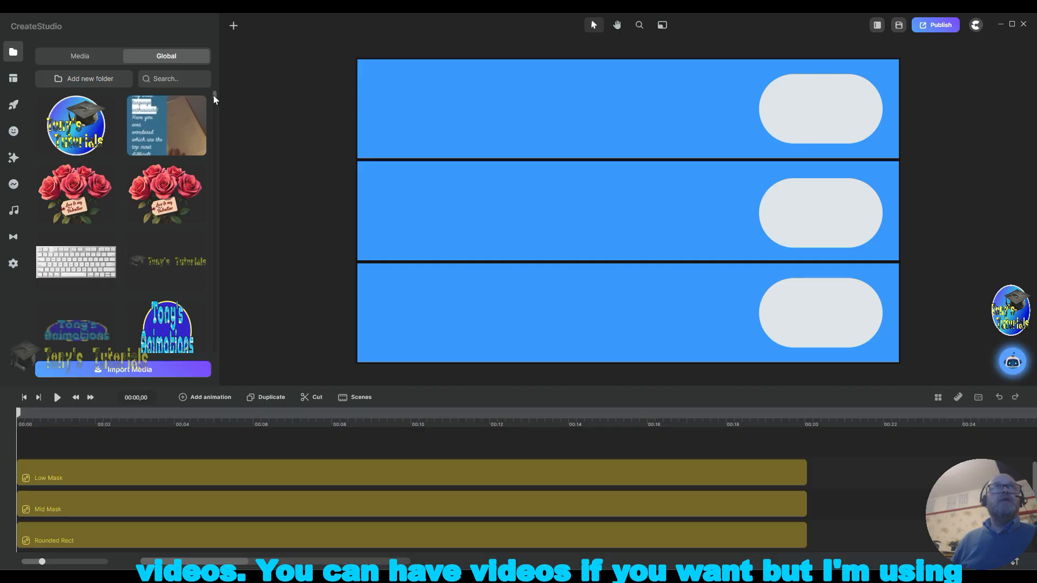
drag(213, 99, 209, 110)
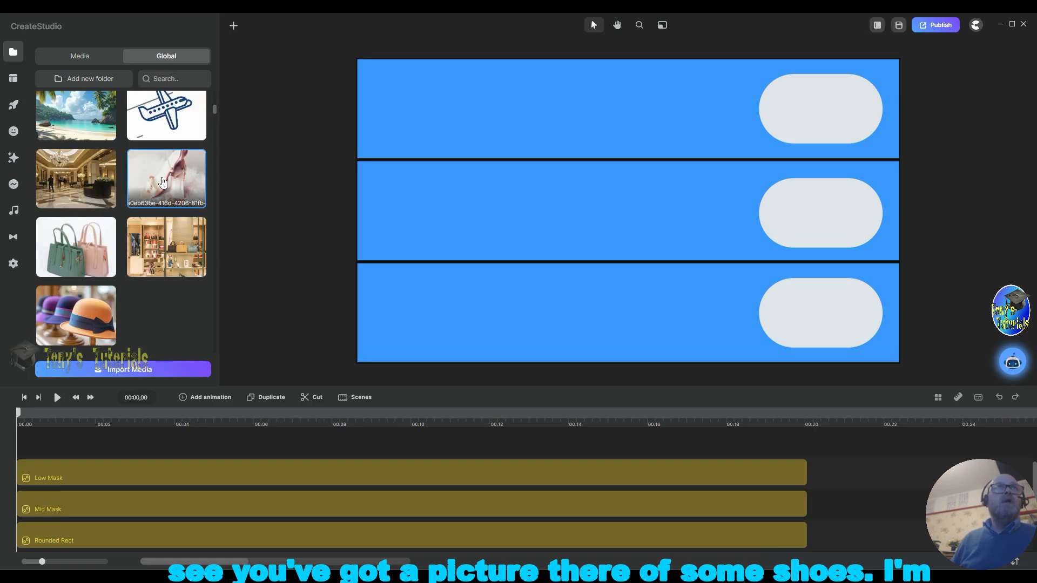
drag(157, 179, 435, 160)
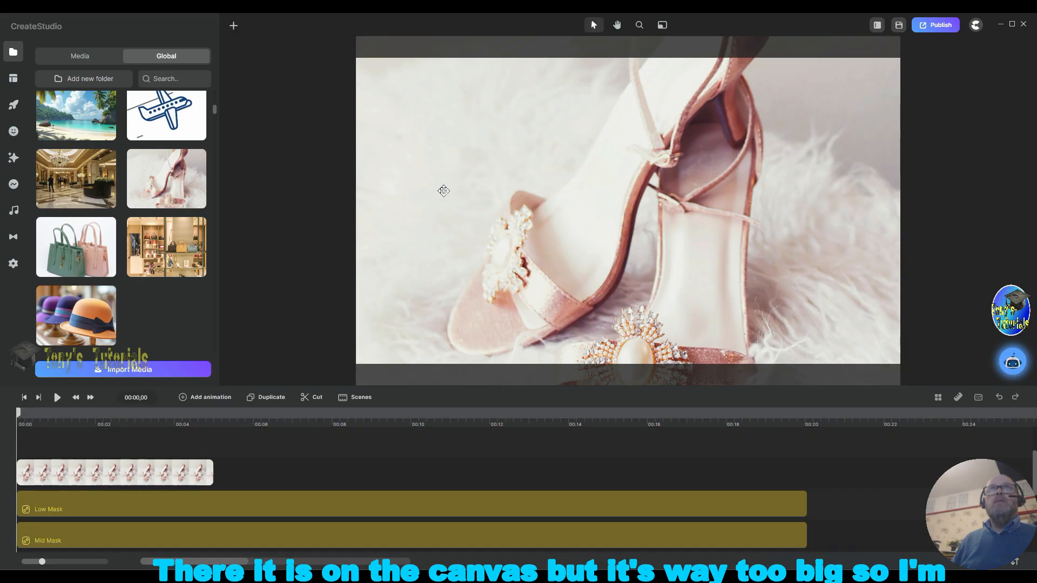
Step: Fit the shoes picture to 47% scale and crop its top and bottom so it sits inside the bottom rectangle
click(444, 191)
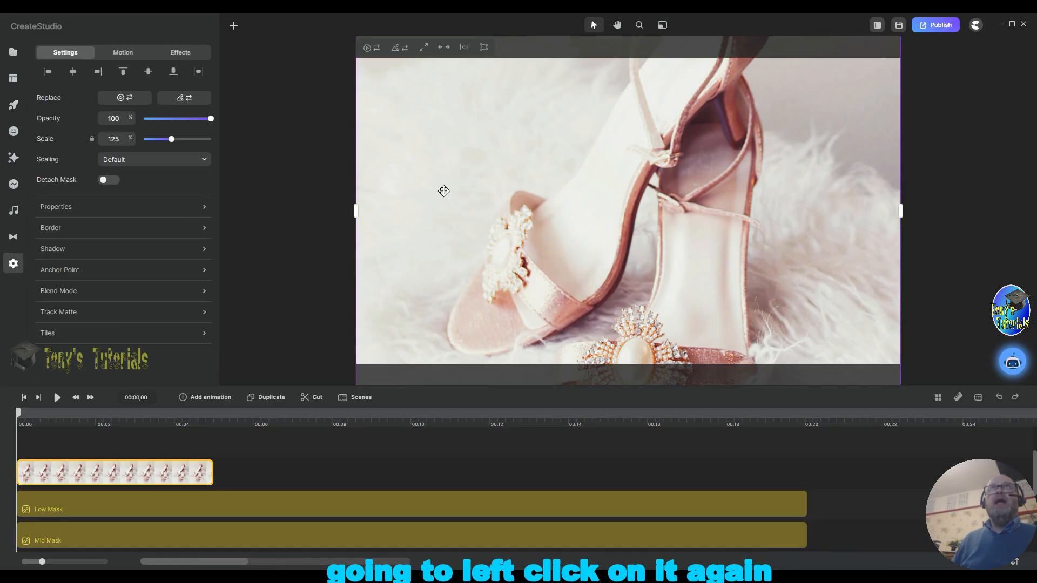
click(444, 48)
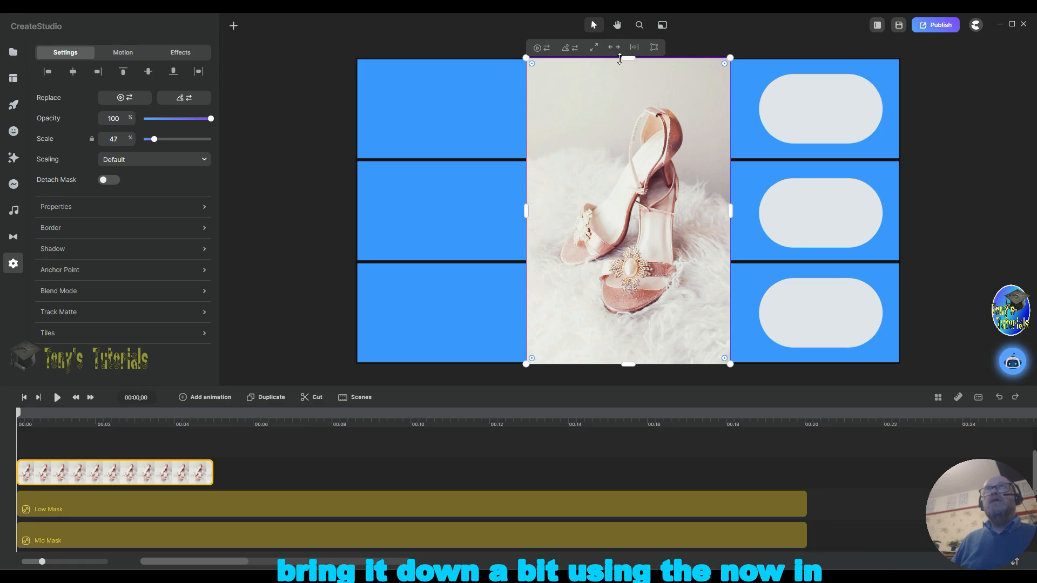
drag(629, 58, 632, 276)
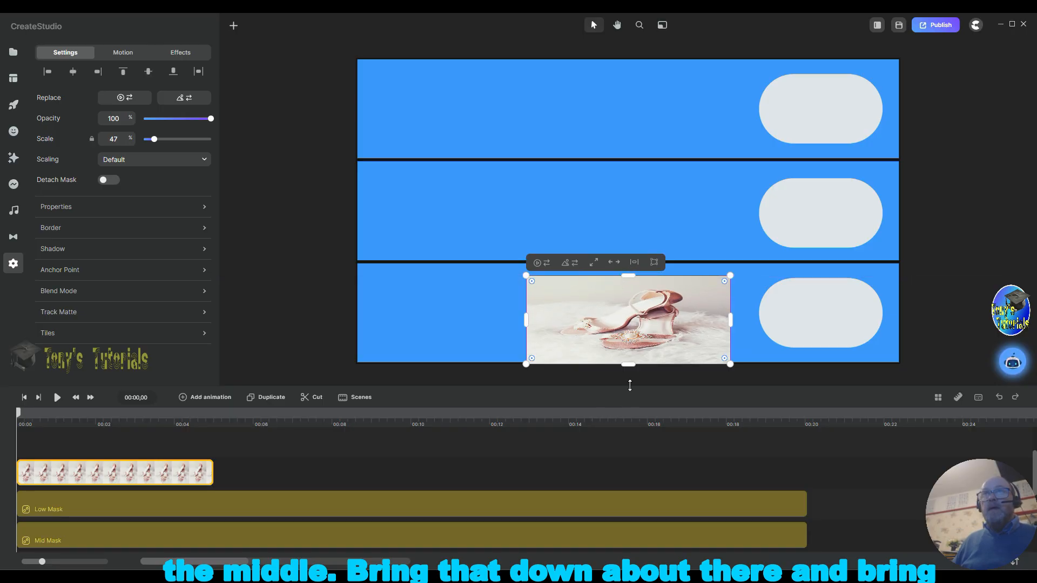
drag(628, 365, 634, 348)
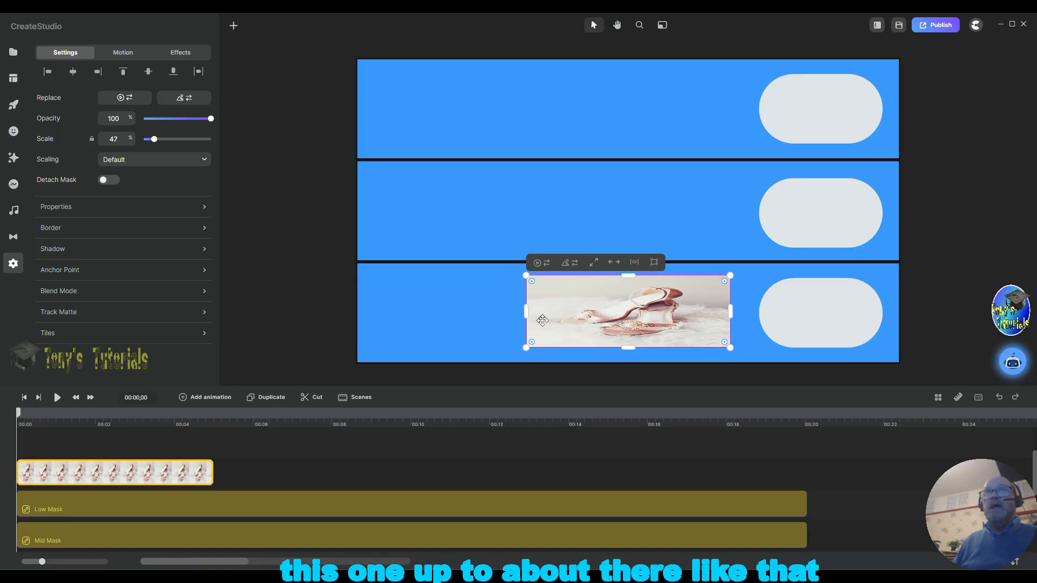
Step: Move the shoes picture to the right end of the bottom band and trim its left side to line up with the Low Mask shape
drag(606, 302, 758, 302)
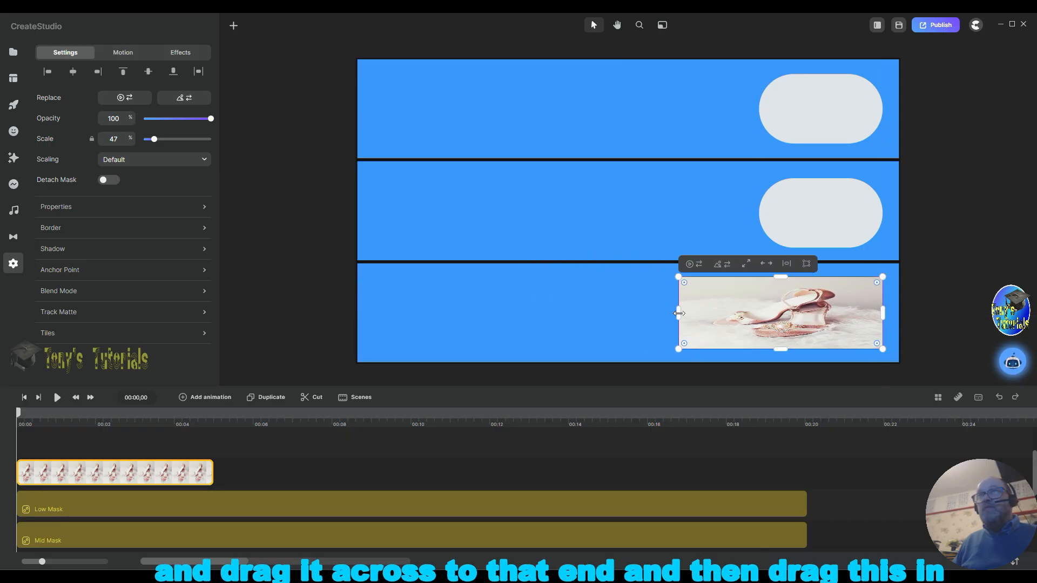
drag(679, 313, 759, 321)
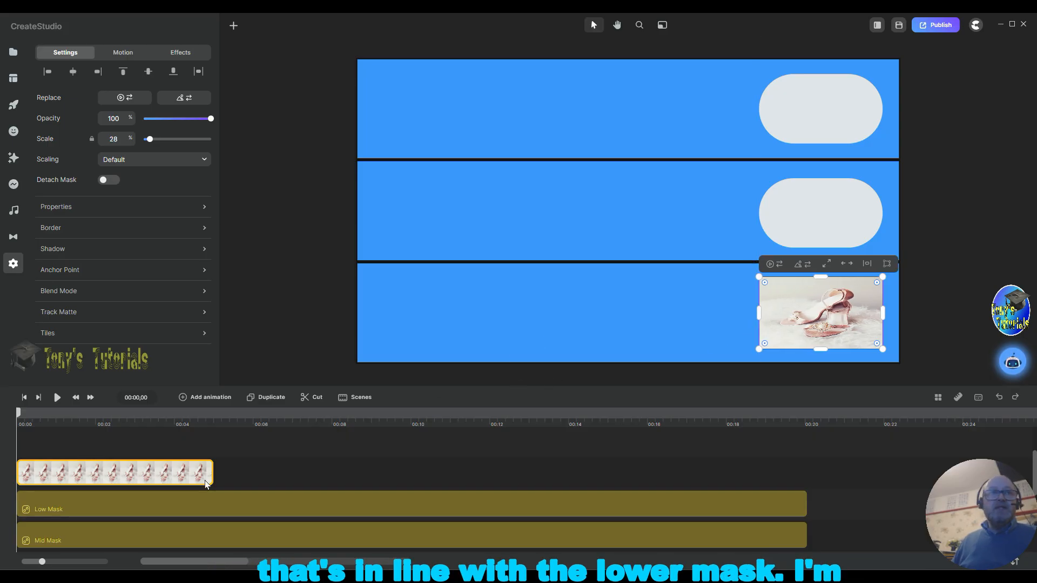
Step: Stretch the shoes clip to the full scene length and mask it with the Low Mask shape
drag(210, 473, 806, 482)
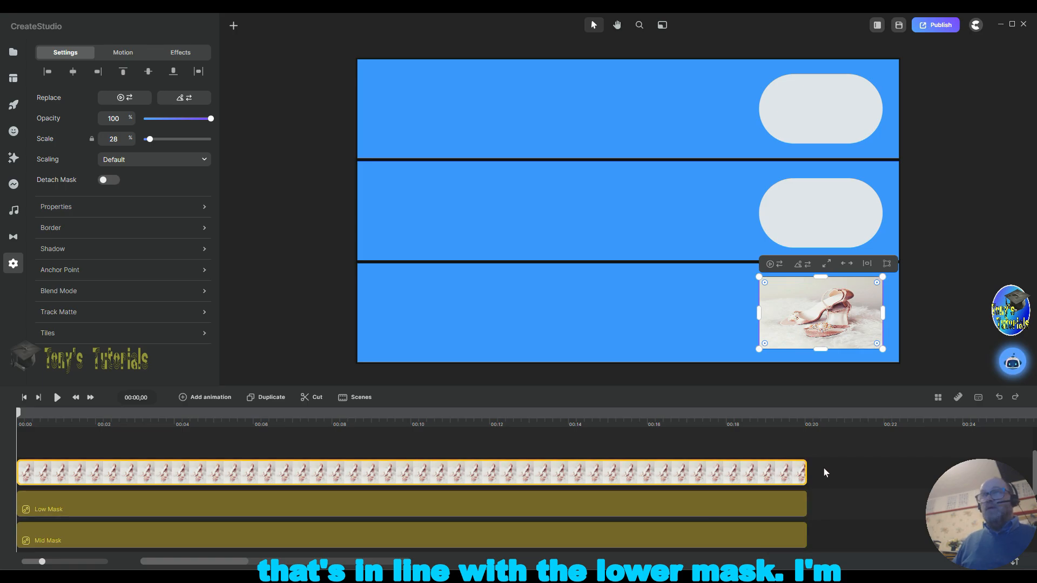
shift+click(765, 505)
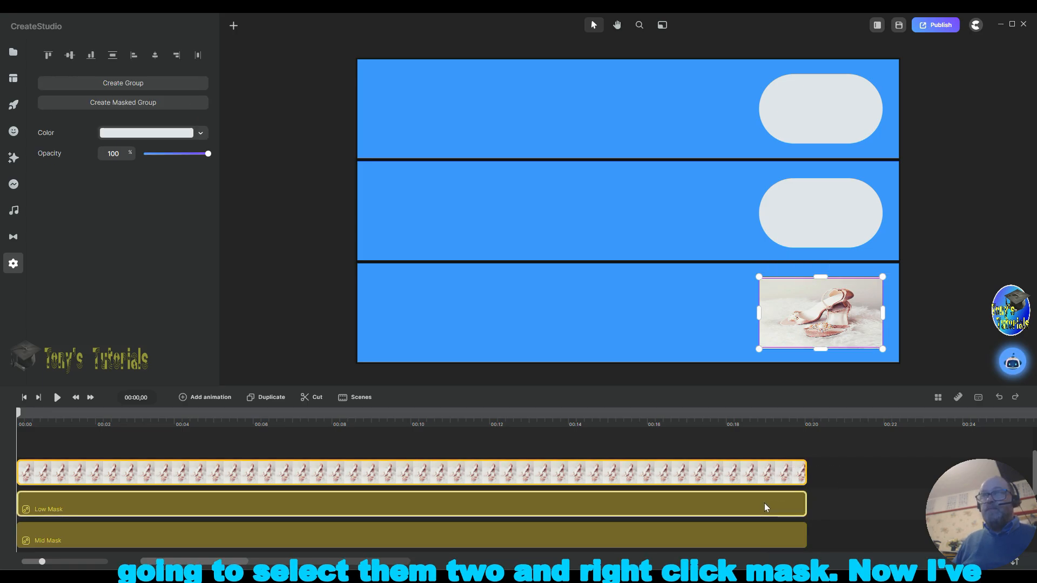
right_click(778, 497)
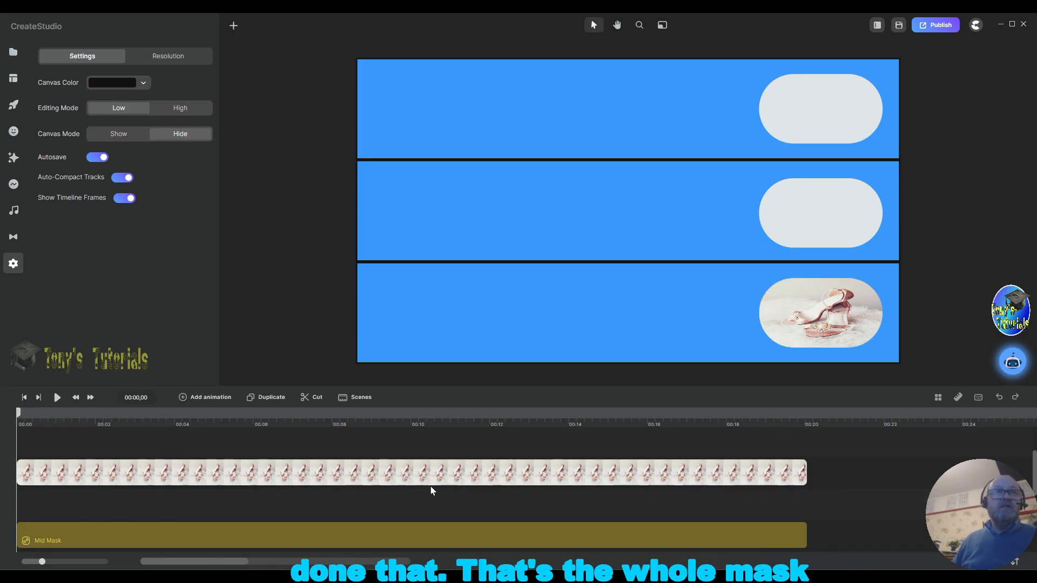
Step: Give the masked shoes picture a 5 px black border and save the project
click(143, 482)
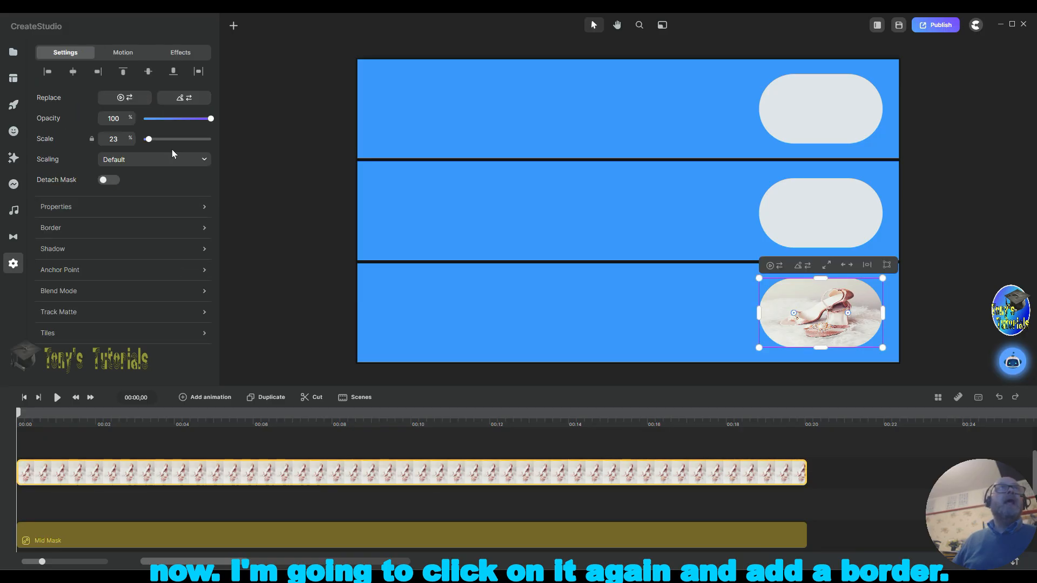
click(114, 233)
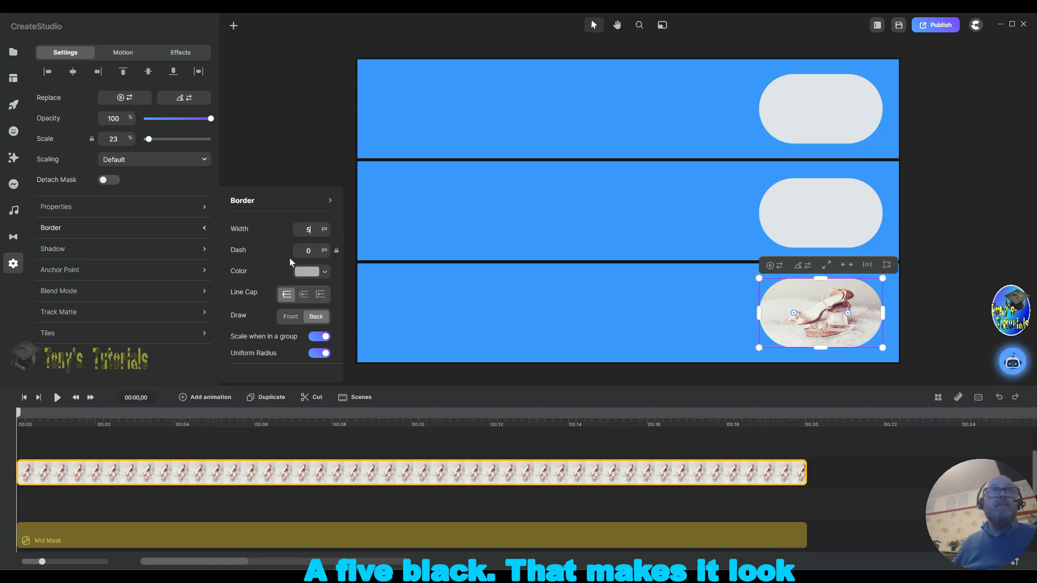
click(305, 272)
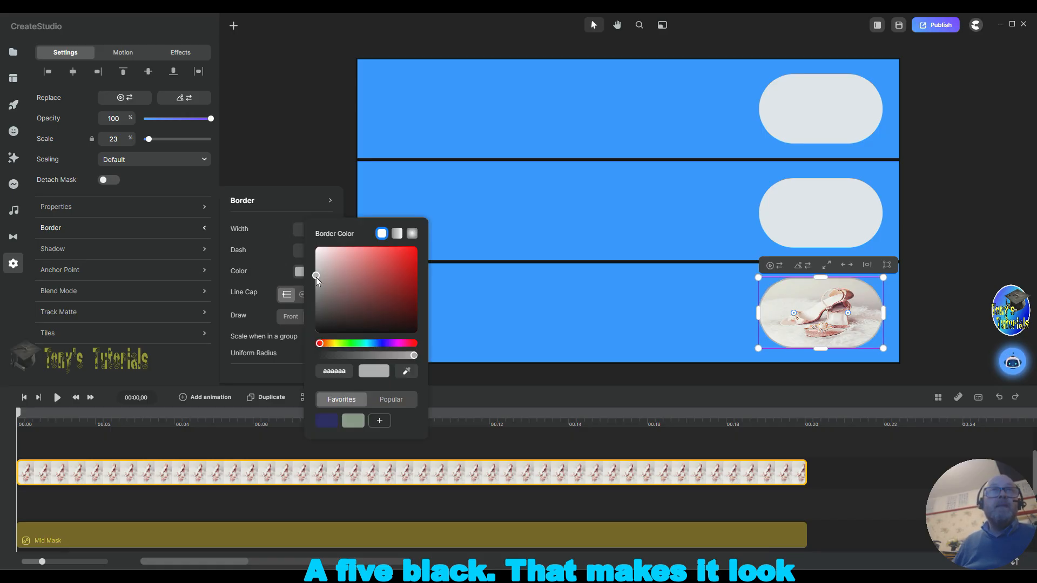
click(362, 331)
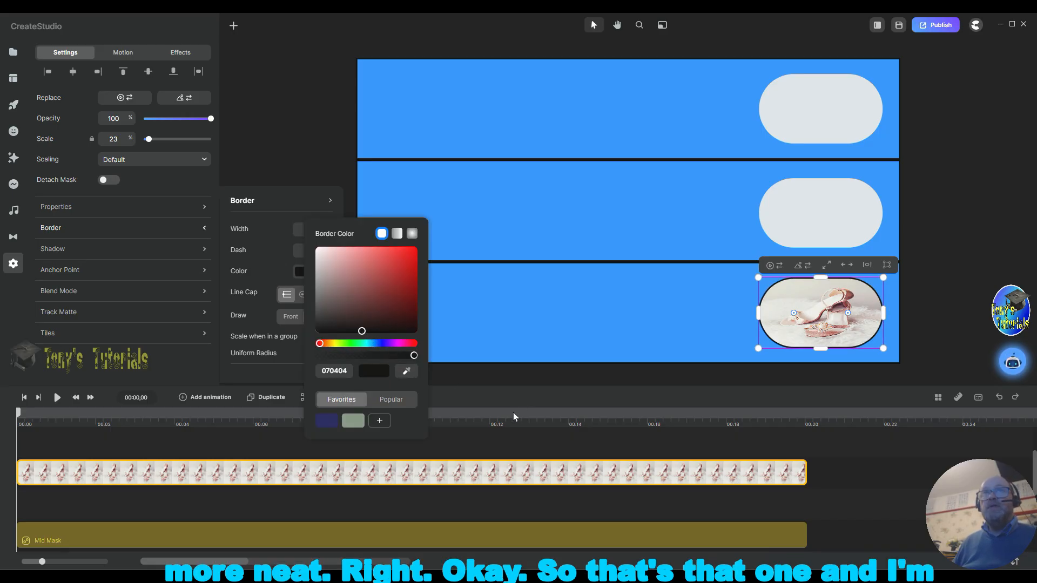
click(535, 427)
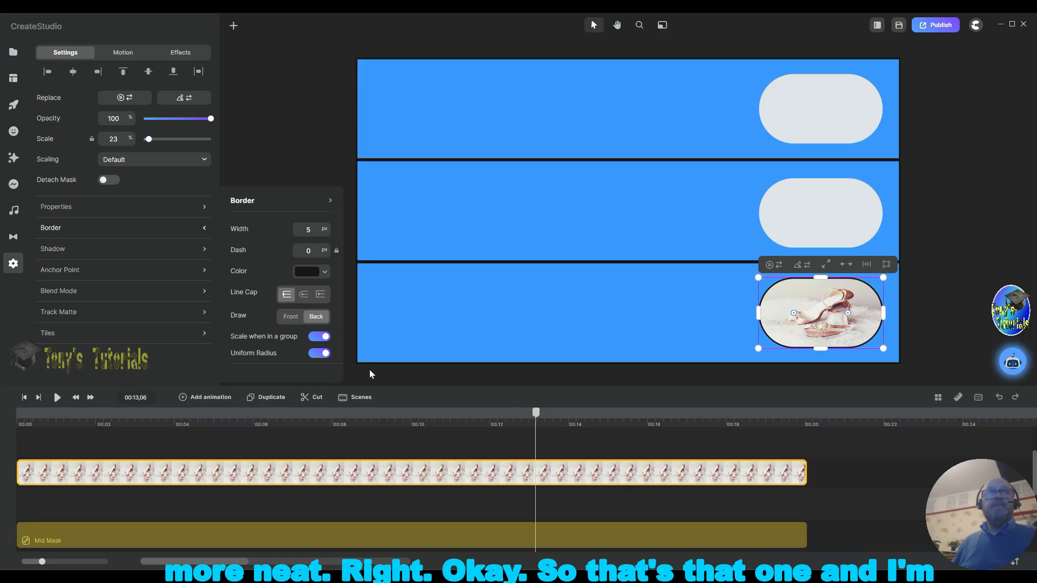
key(ctrl+s)
Step: Add a track above the Low Rect track and move the masked shoes clip into it
scroll(394, 430, down, 5)
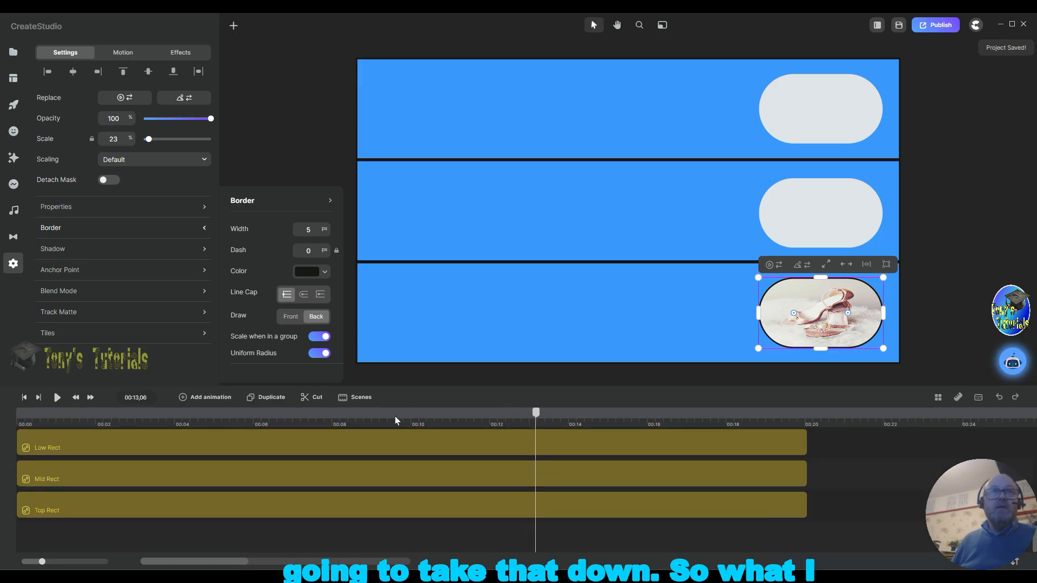
right_click(838, 442)
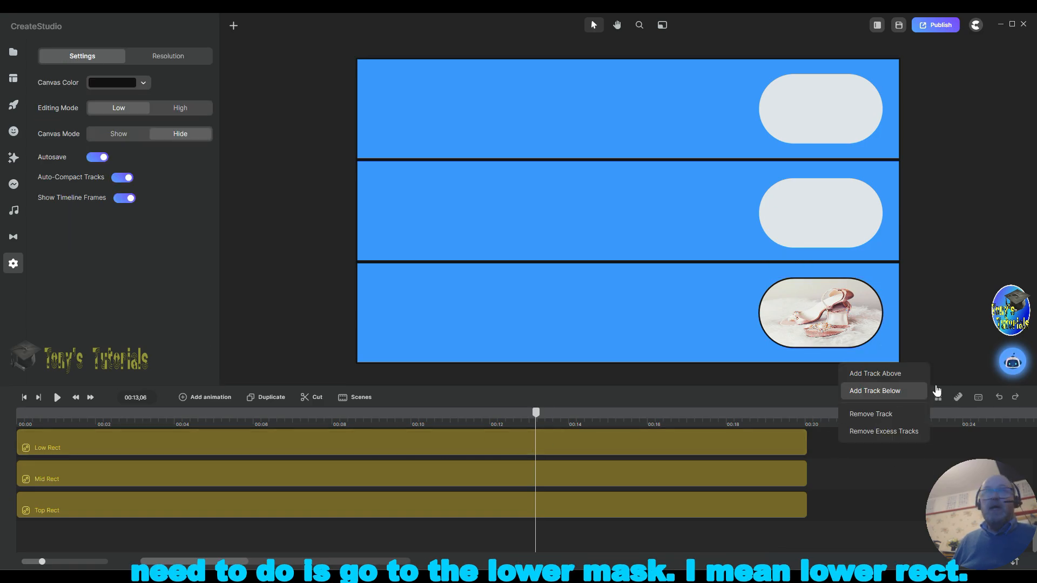
click(873, 378)
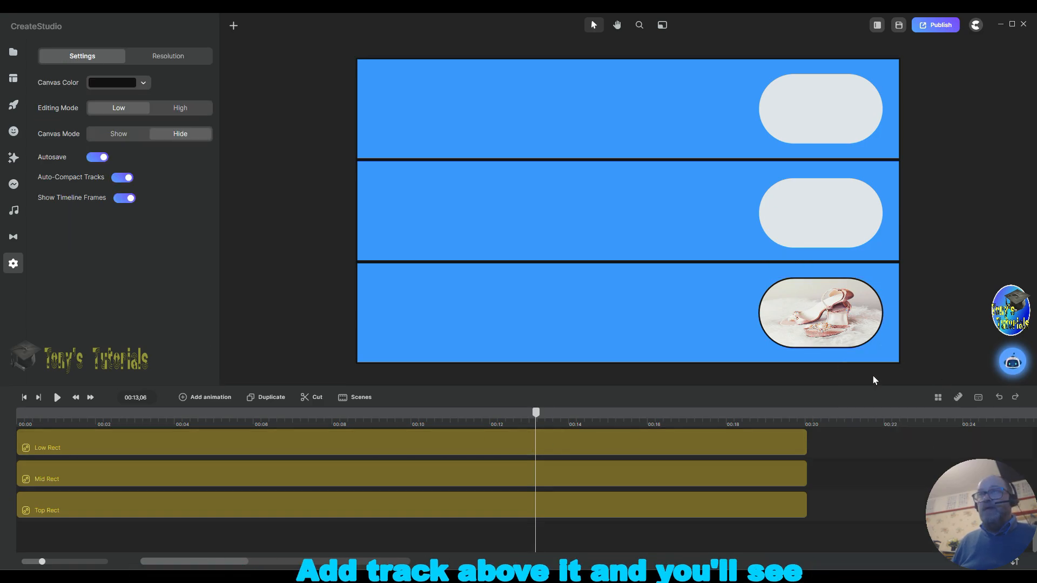
scroll(883, 446, up, 3)
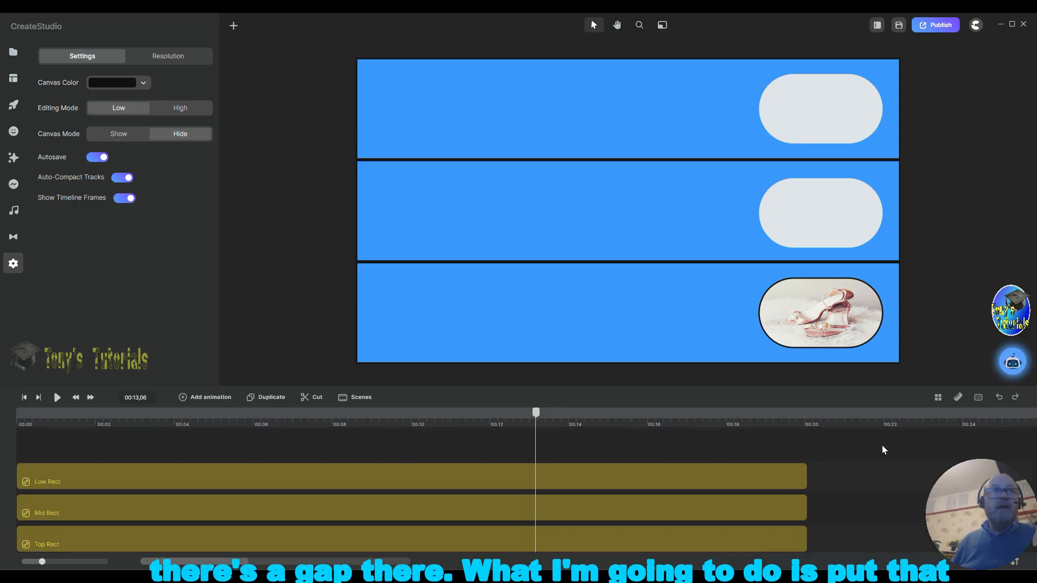
scroll(791, 478, down, 3)
scroll(790, 480, up, 3)
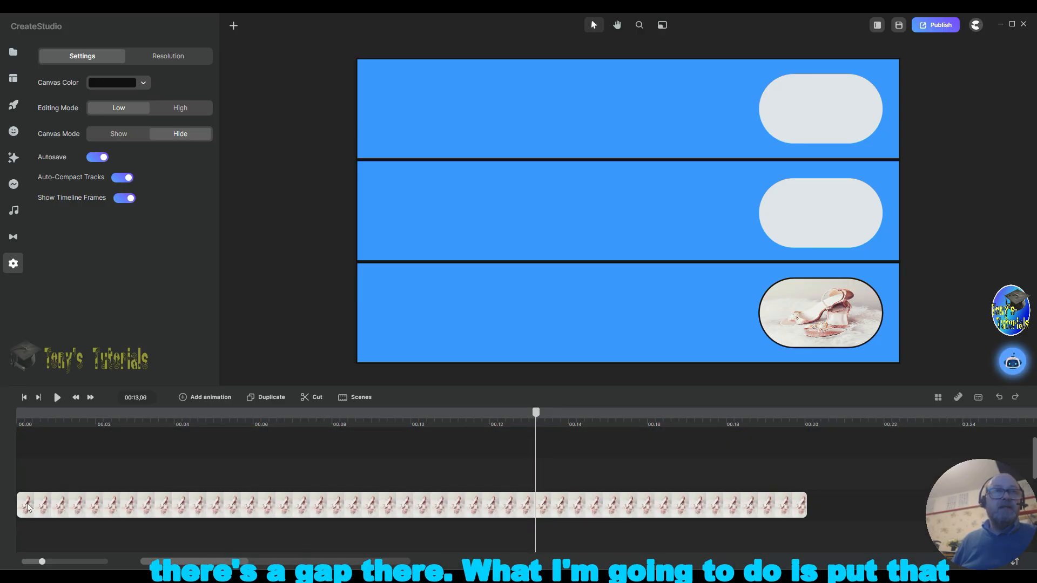
drag(130, 547, 84, 513)
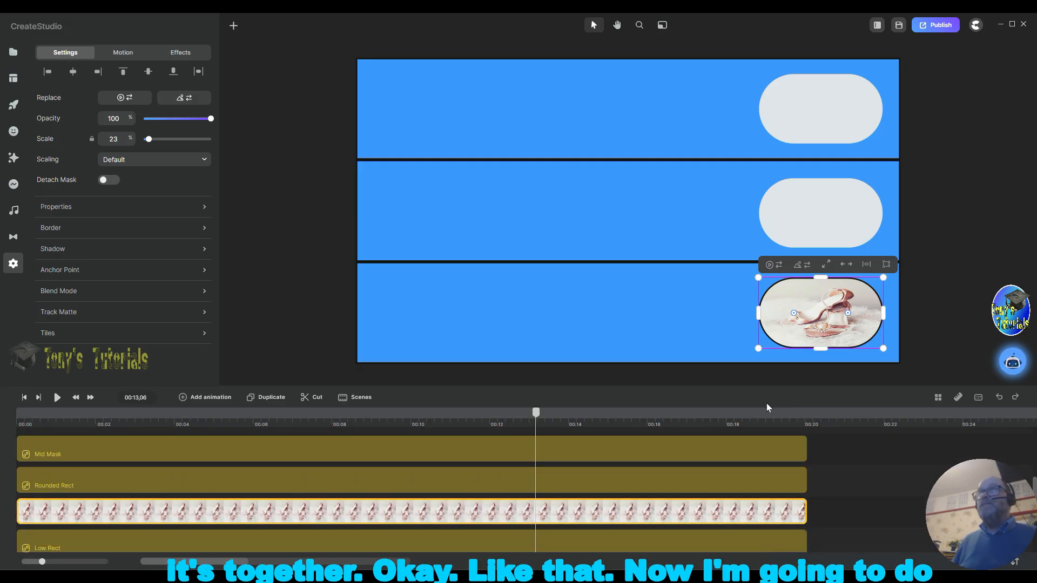
Step: Open the global media library and add the trendy bags picture to the canvas
scroll(846, 439, up, 2)
scroll(845, 436, up, 2)
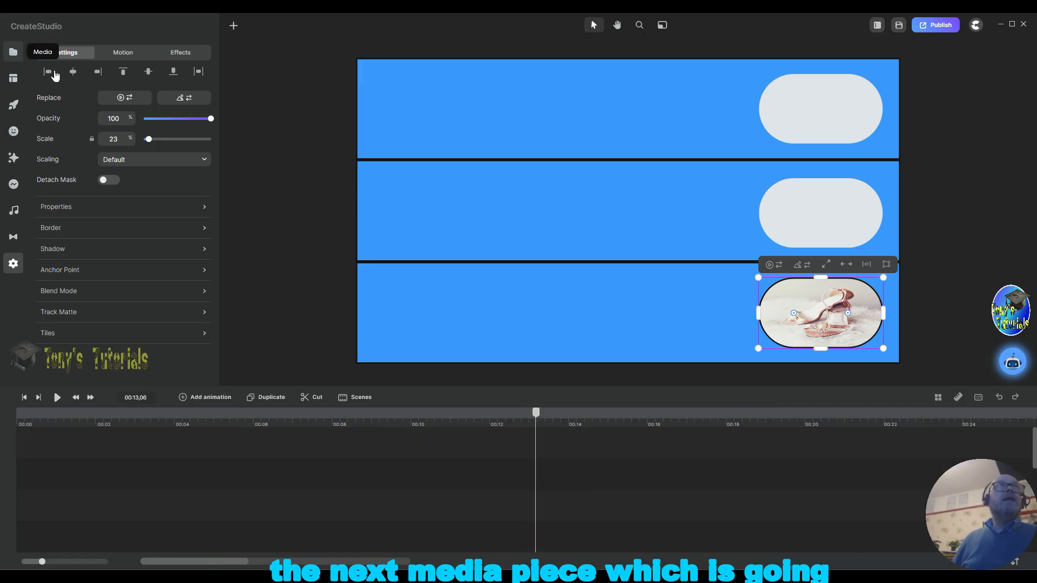
click(14, 53)
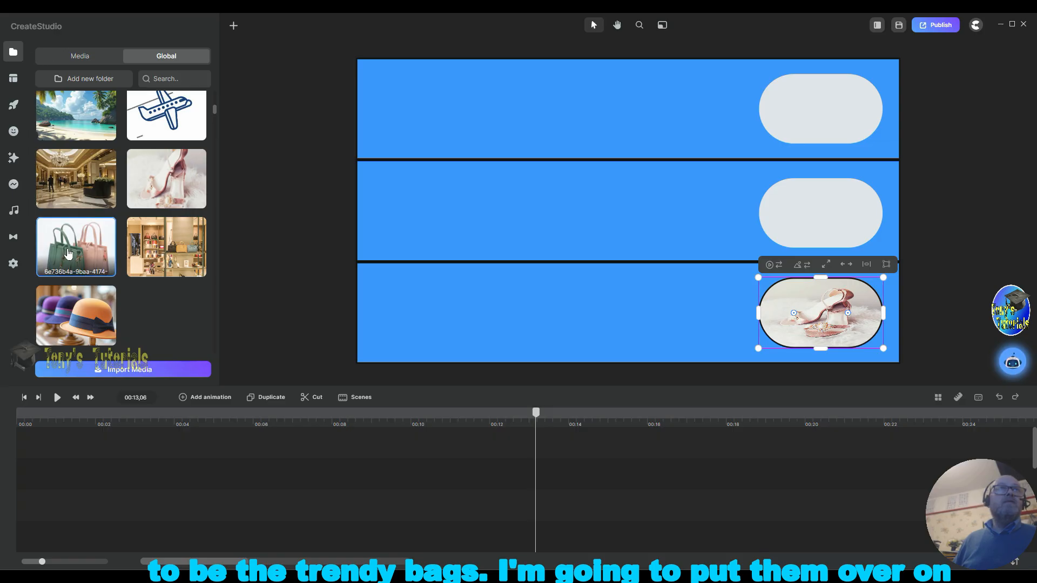
drag(70, 241, 513, 200)
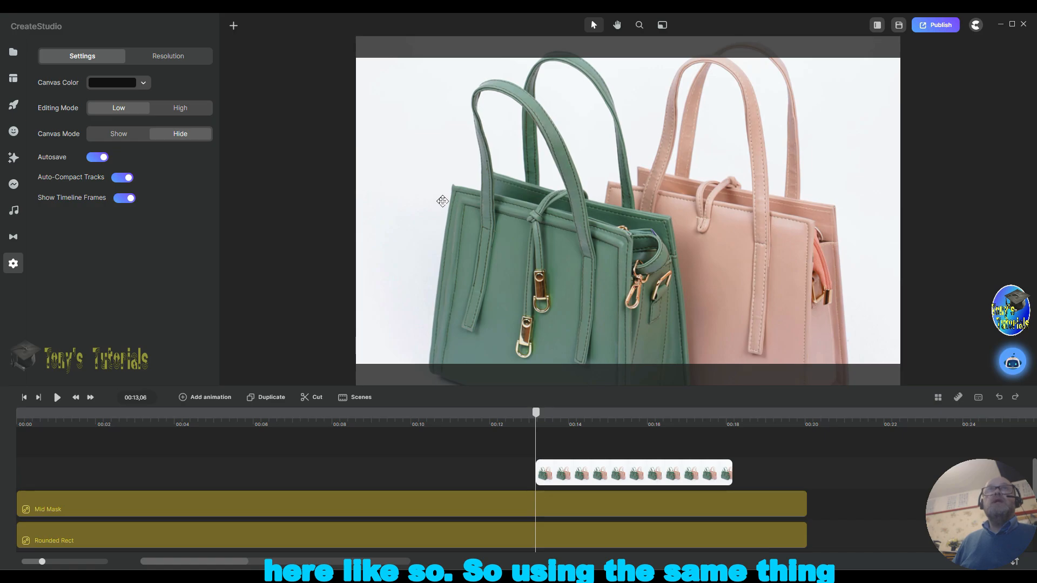
Step: Fit the bags picture to the canvas and move it to the right end of the scene
click(504, 203)
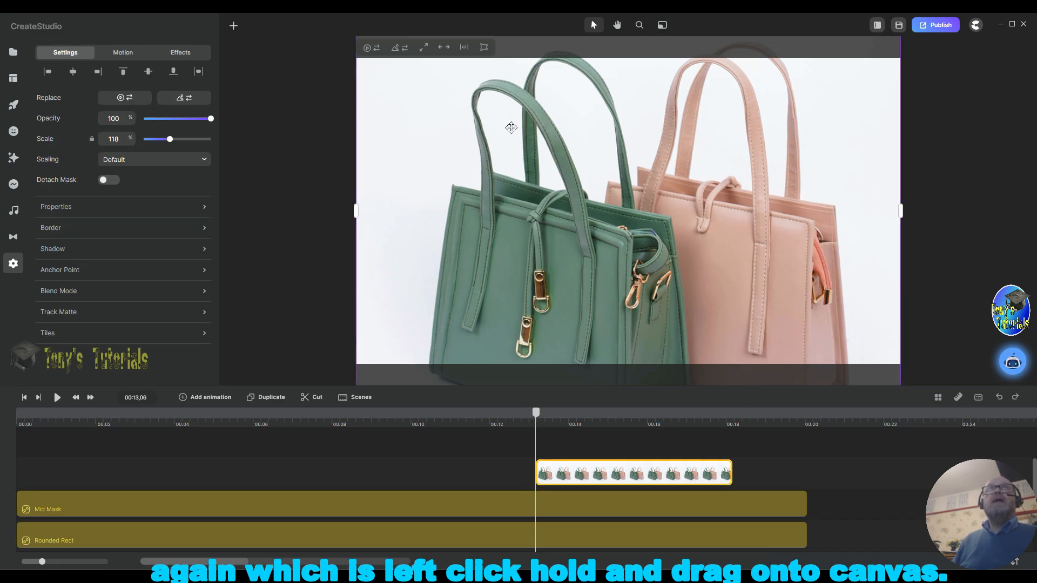
click(445, 50)
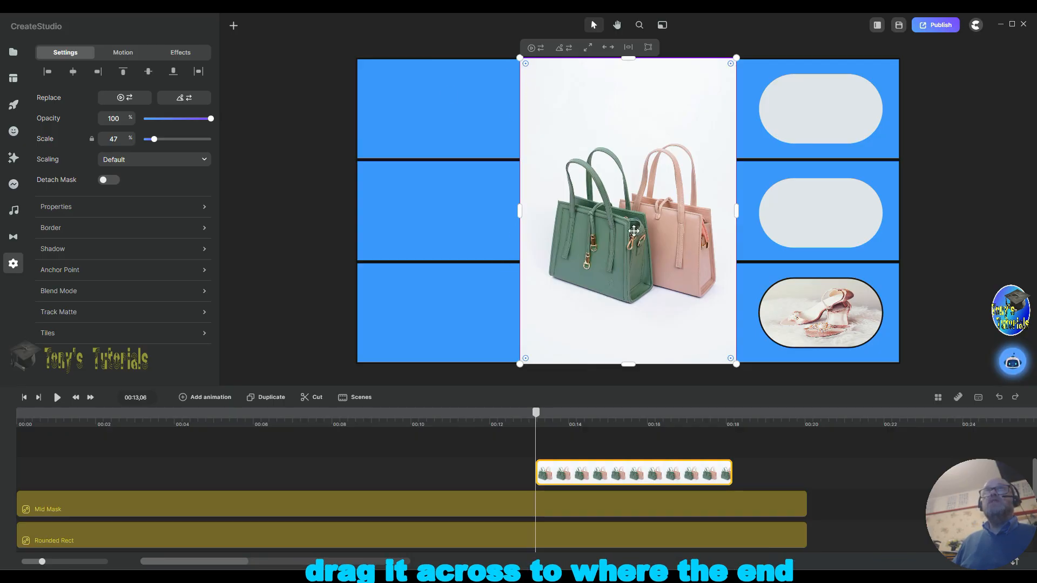
drag(638, 233, 791, 211)
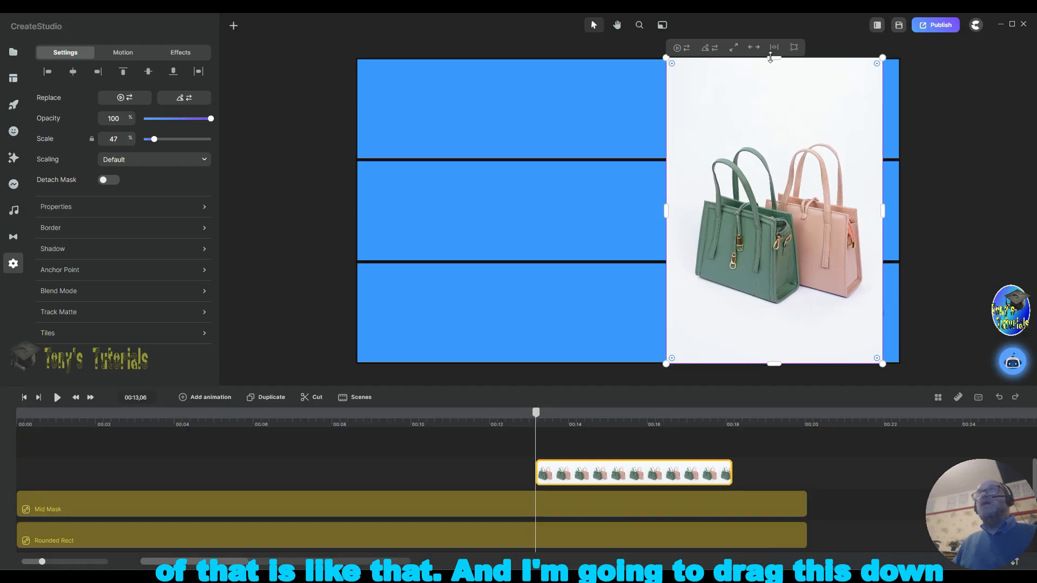
Step: Crop the bags picture's top, left and bottom so it fits the Mid Mask shape in the middle band
drag(775, 60, 779, 178)
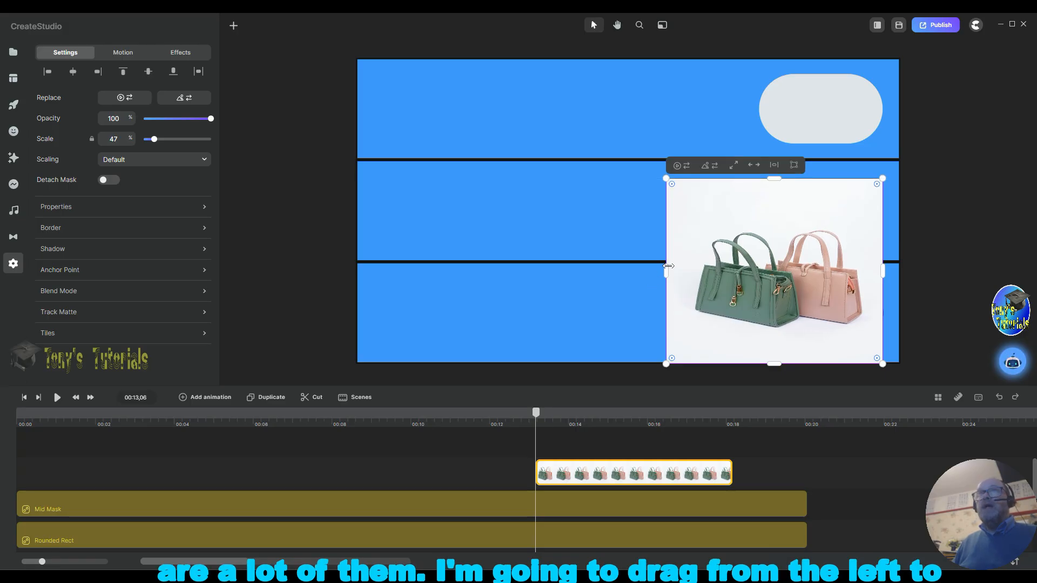
drag(667, 269, 758, 271)
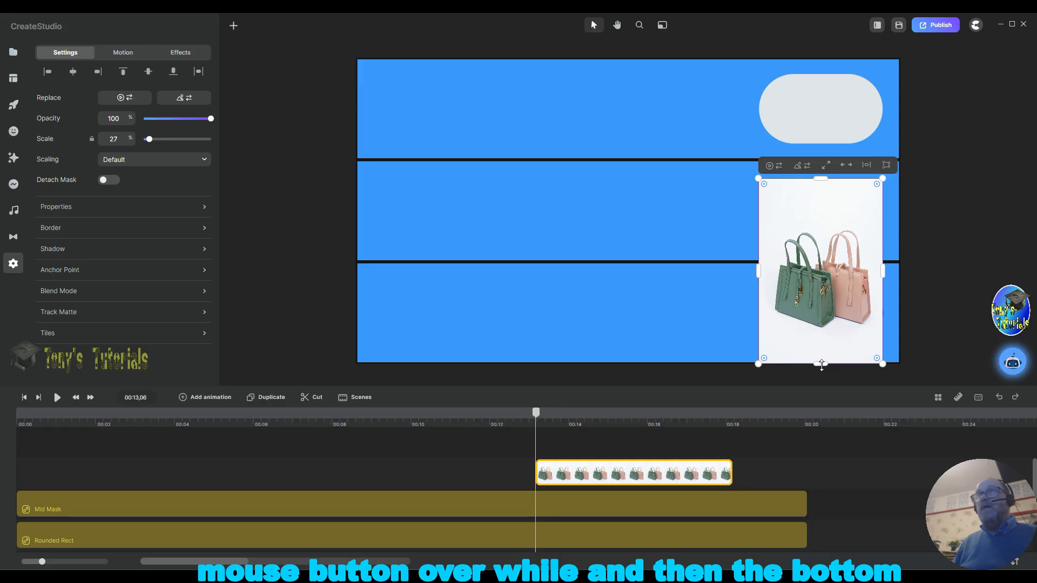
drag(821, 365, 816, 255)
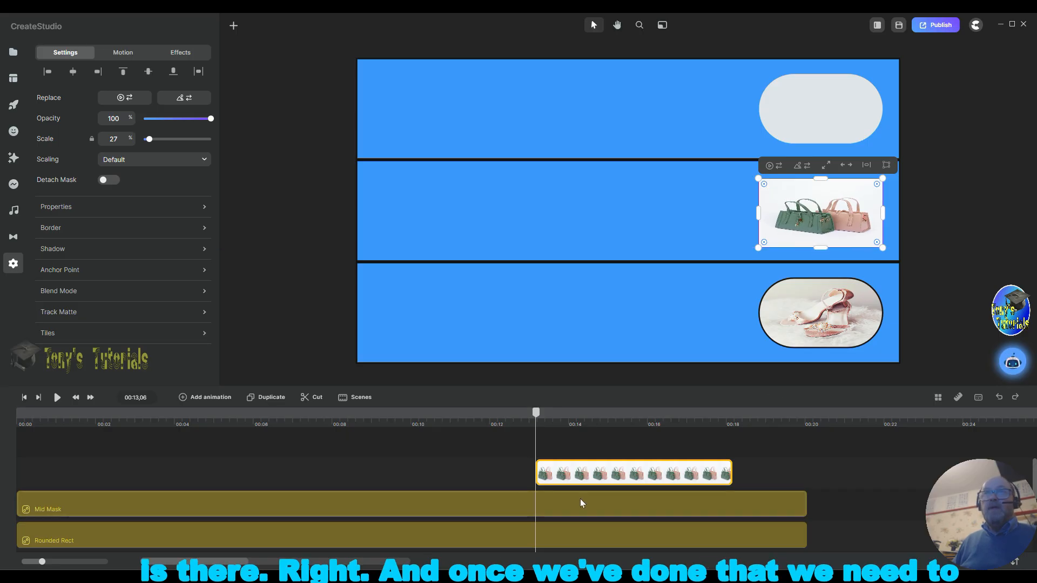
Step: Move the bags clip to the start, stretch it to the full scene length, and mask it with Mid Mask
drag(635, 474, 110, 474)
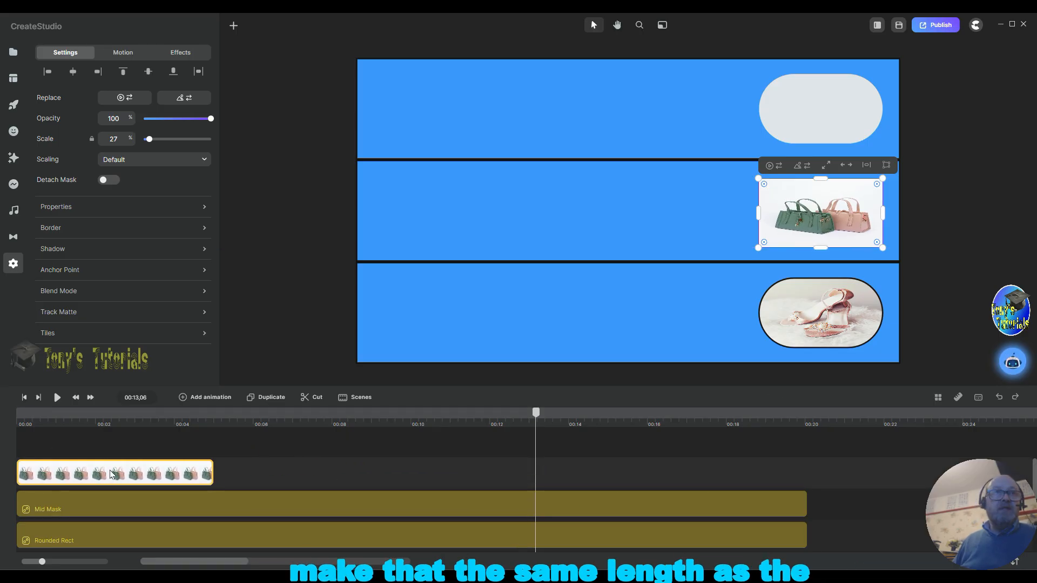
drag(212, 473, 806, 473)
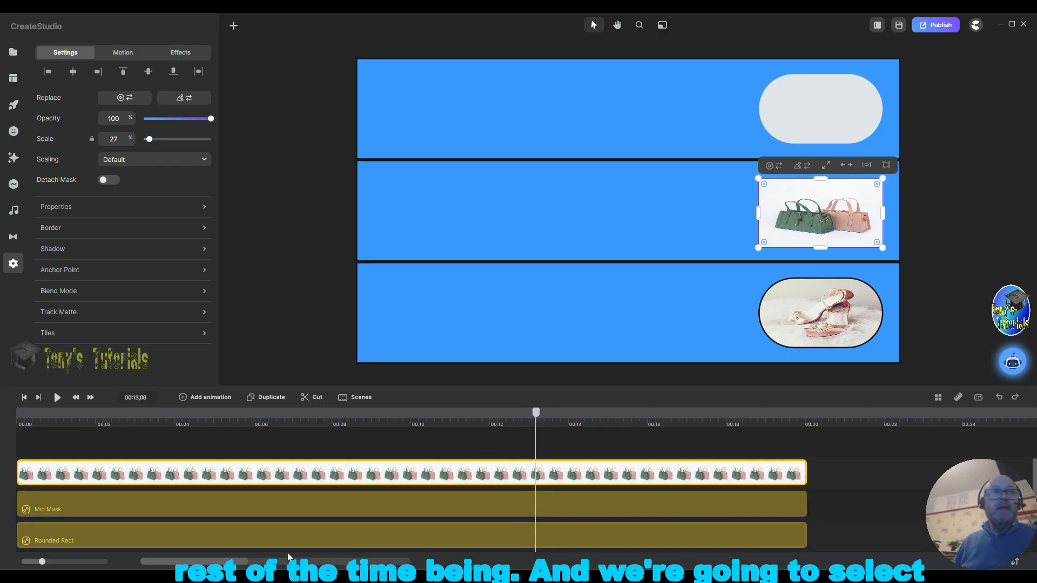
shift+click(727, 505)
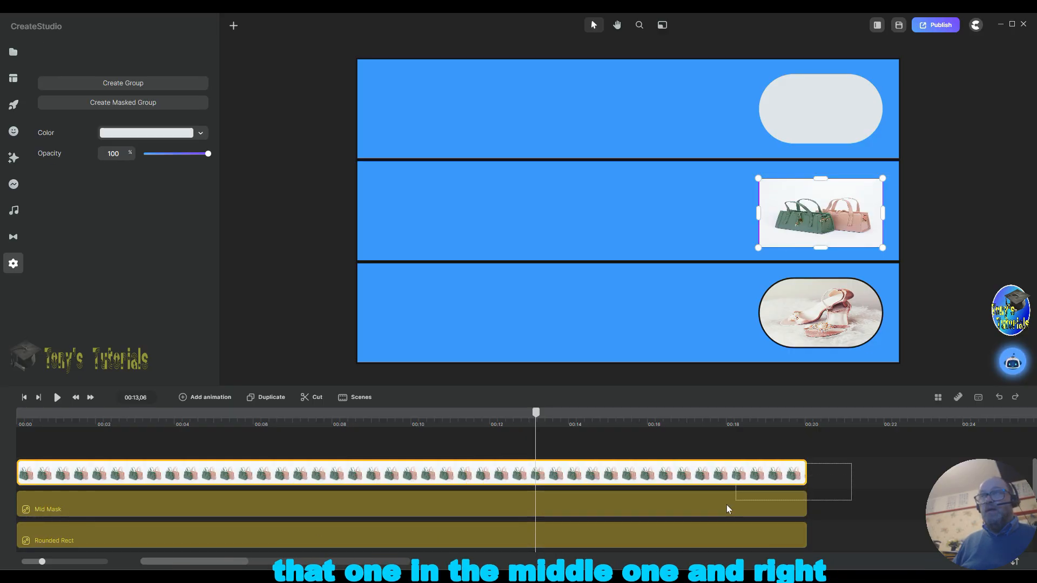
right_click(431, 477)
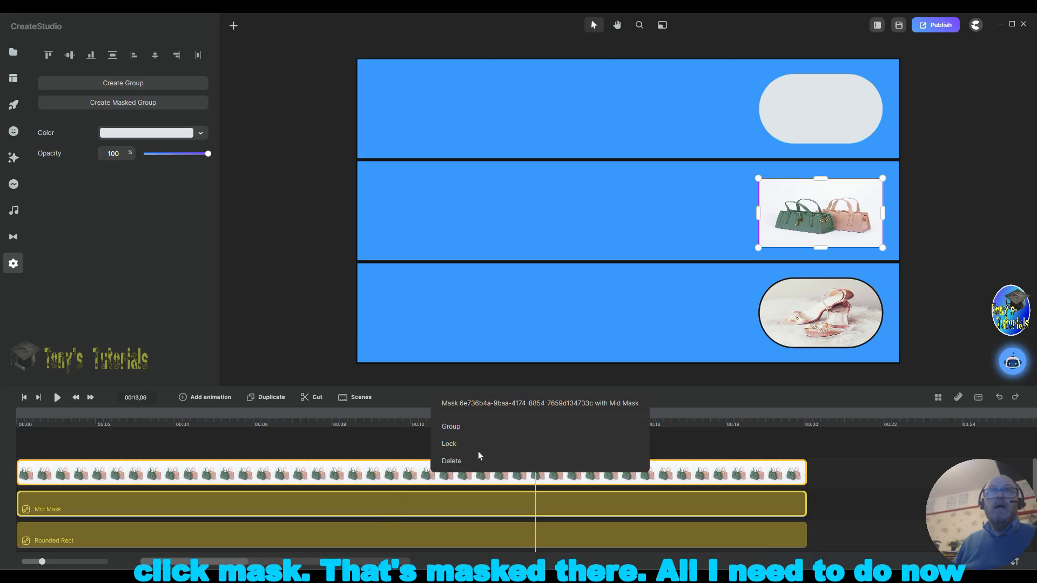
click(530, 406)
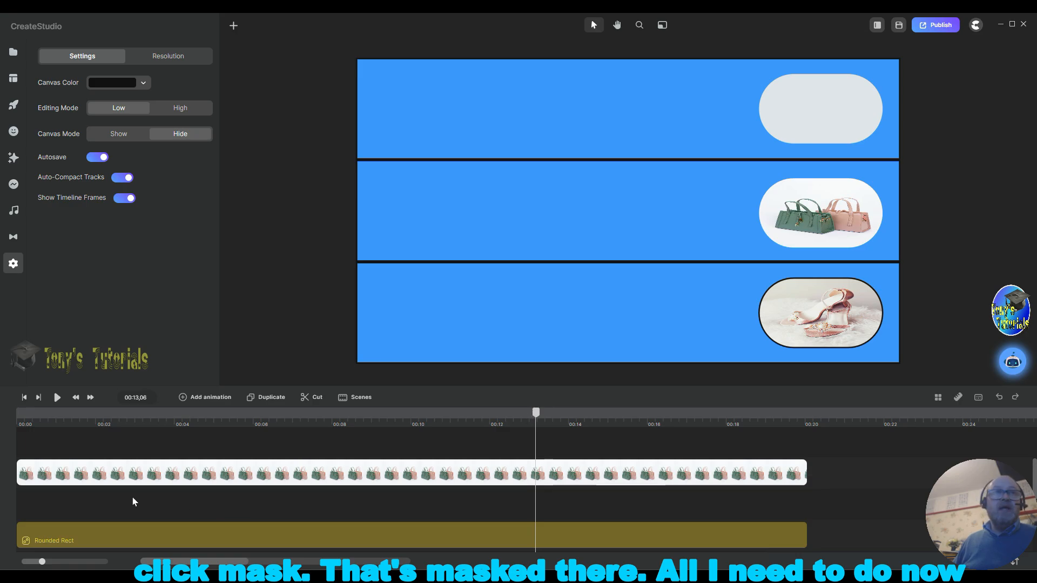
Step: Give the masked bags picture a 5 px black border
click(127, 481)
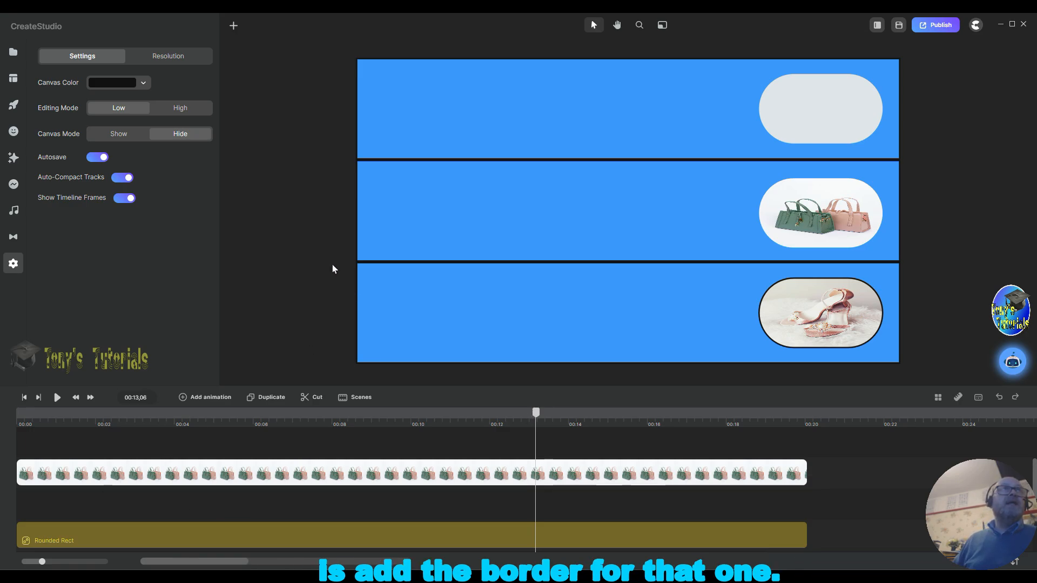
click(136, 229)
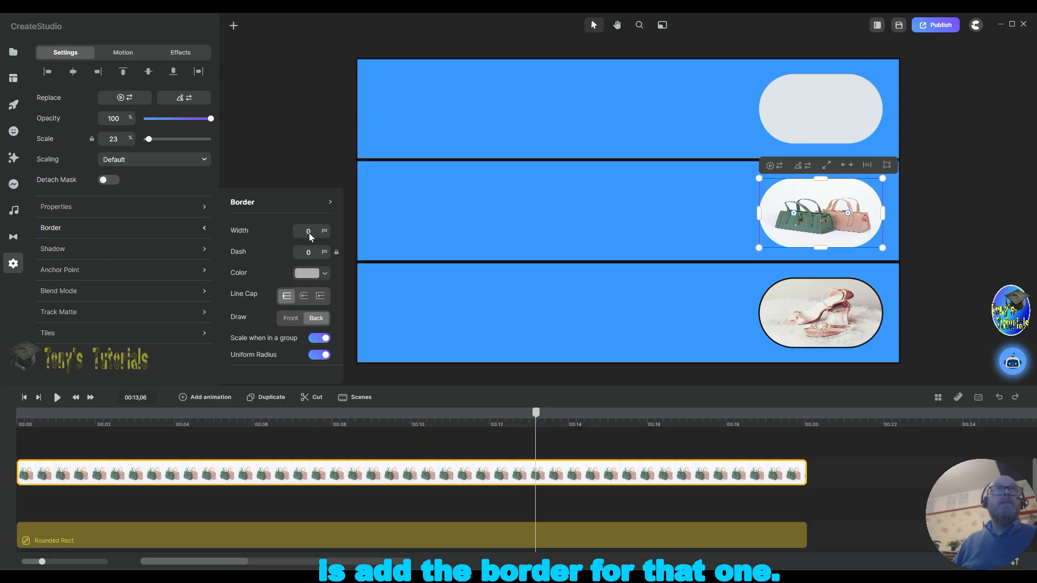
click(314, 232)
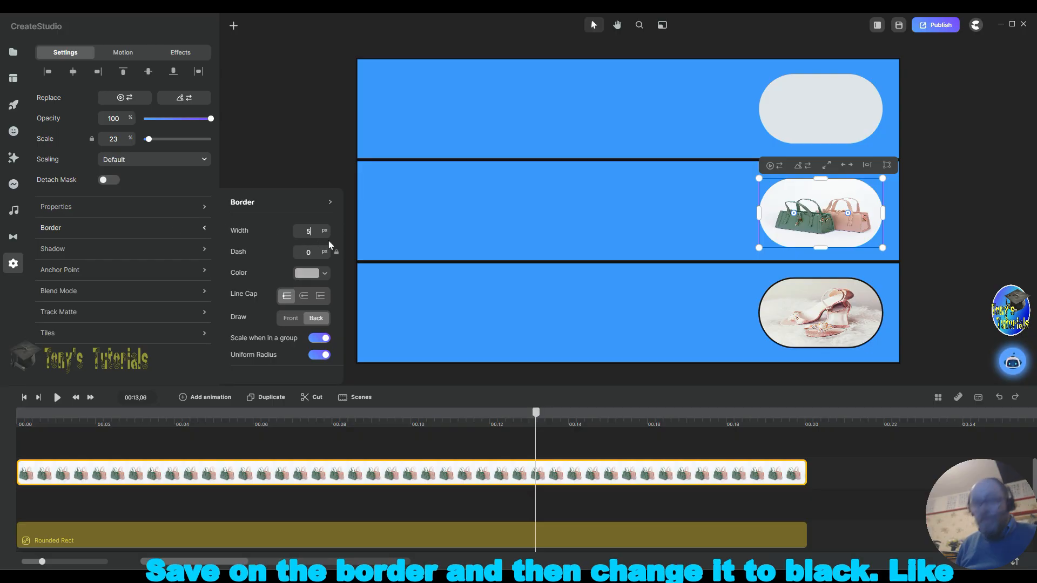
click(307, 273)
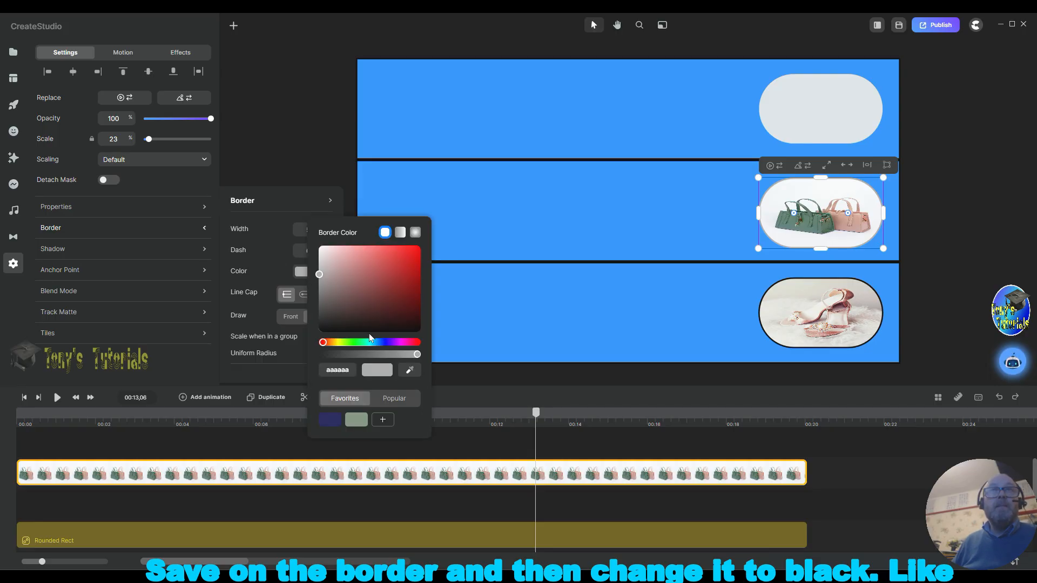
click(365, 330)
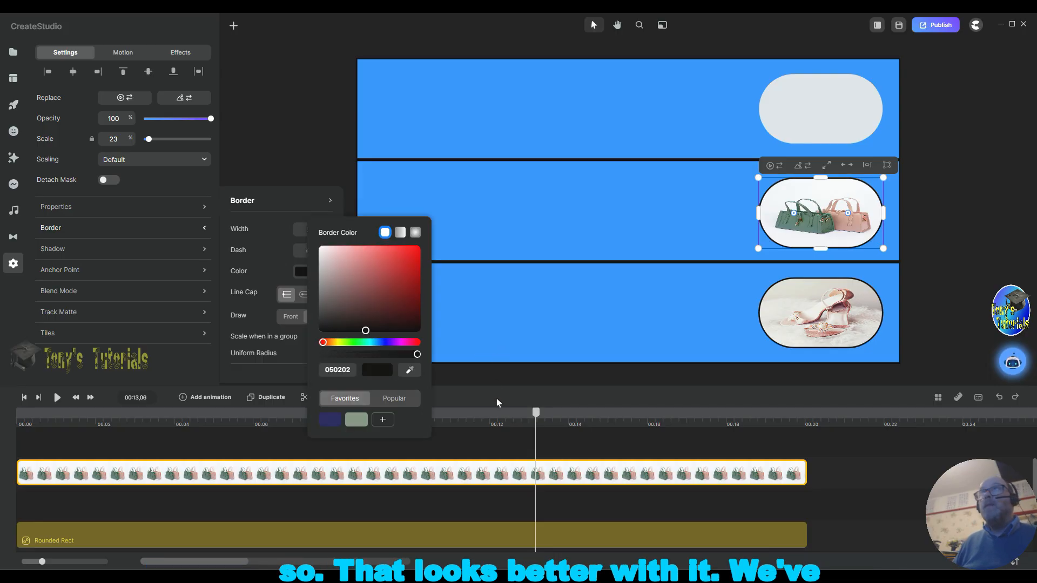
Step: Move the Mid Rect layer up in the timeline so it sits directly below the bags clip
click(624, 442)
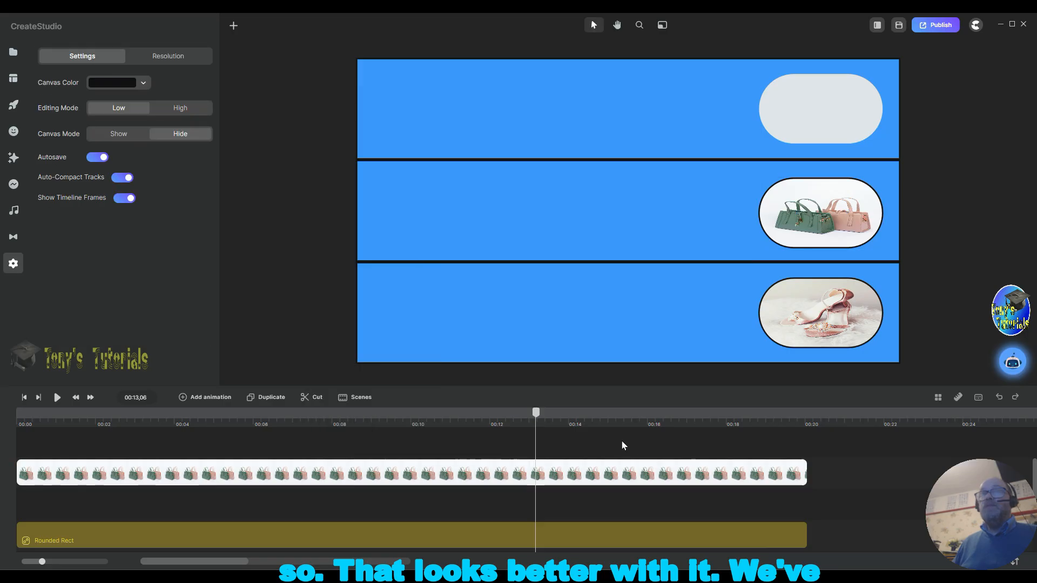
scroll(831, 459, down, 2)
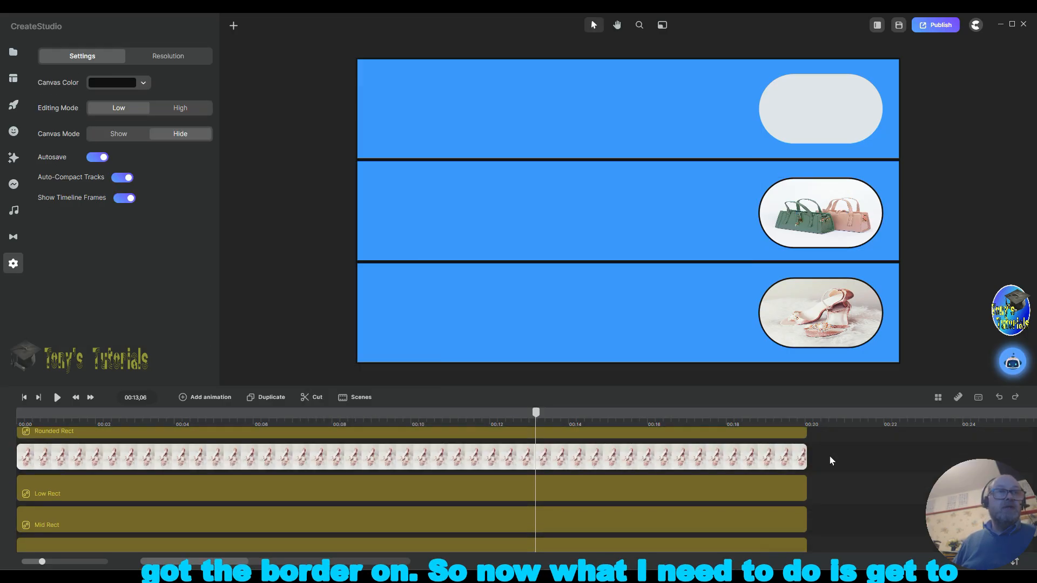
scroll(776, 482, down, 2)
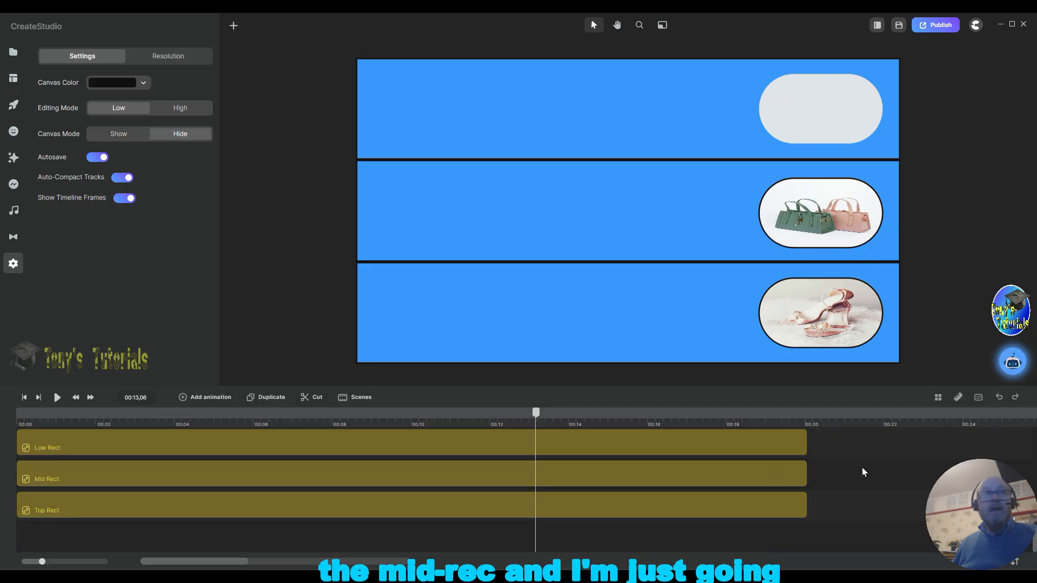
right_click(836, 477)
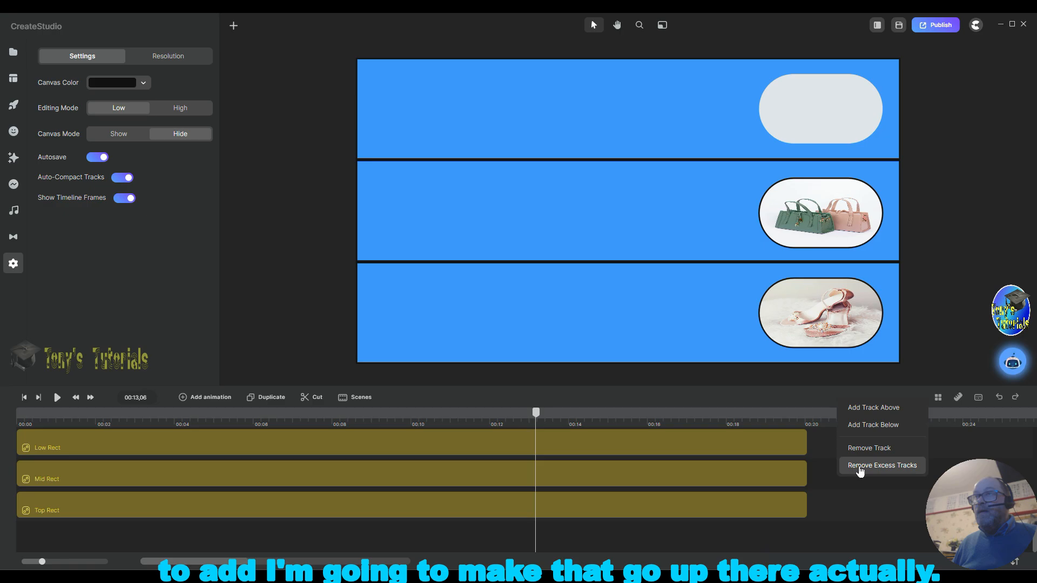
scroll(819, 485, down, 5)
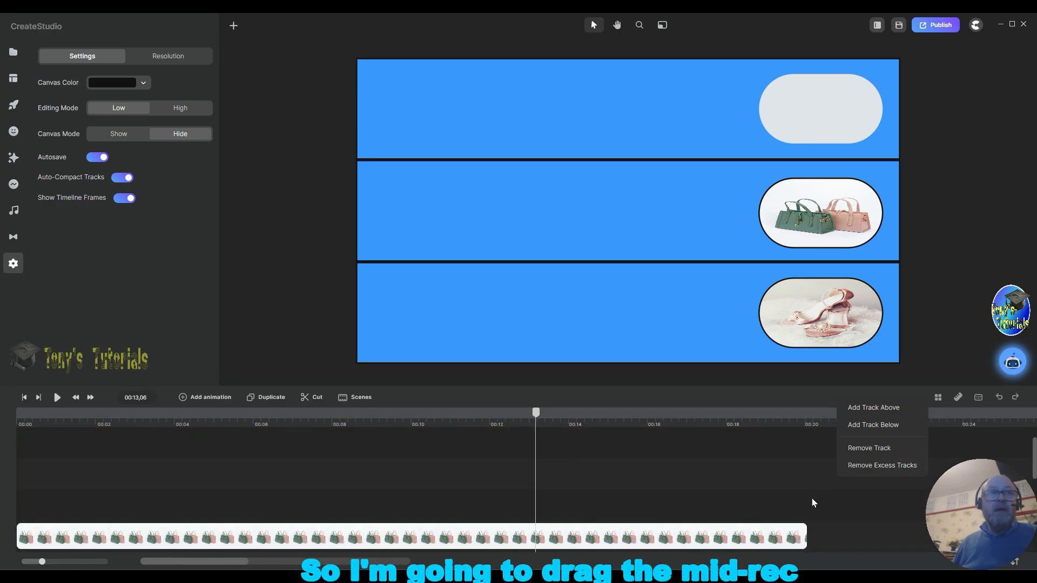
scroll(811, 502, up, 5)
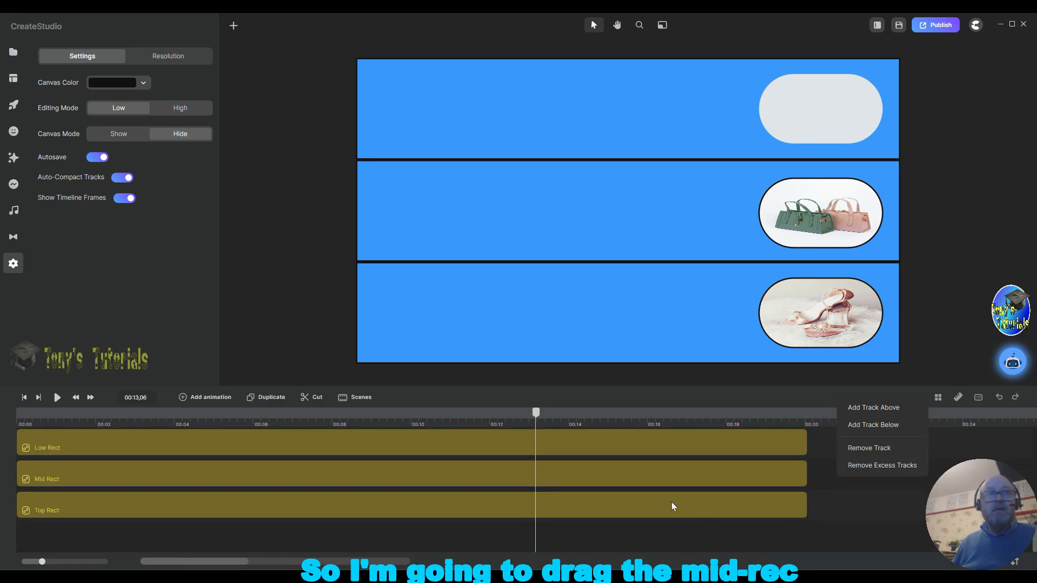
drag(219, 475, 216, 413)
drag(207, 455, 222, 470)
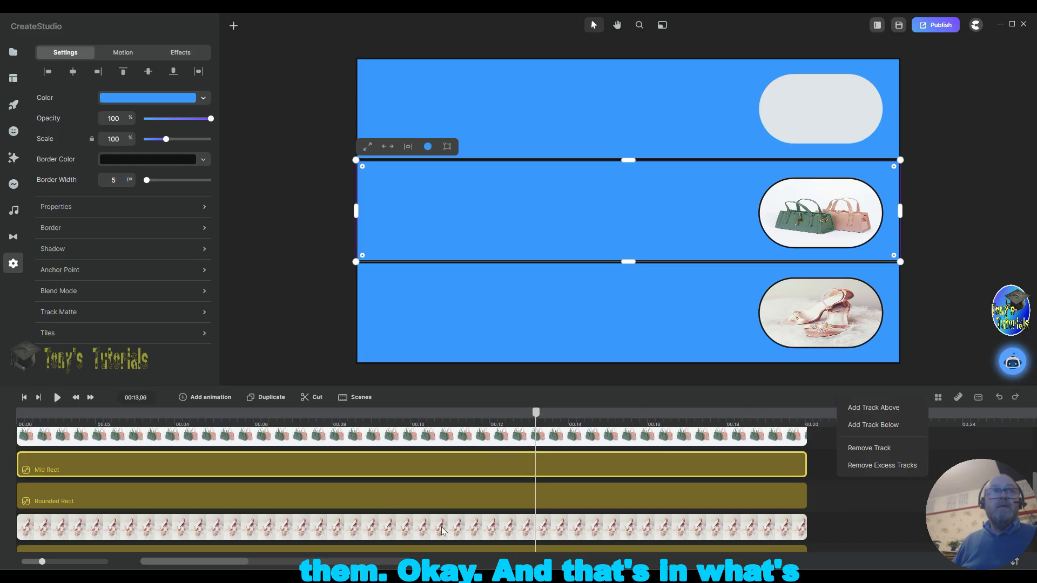
Step: Add the hats picture from the media library to the scene and fit it to the canvas
scroll(822, 504, down, 2)
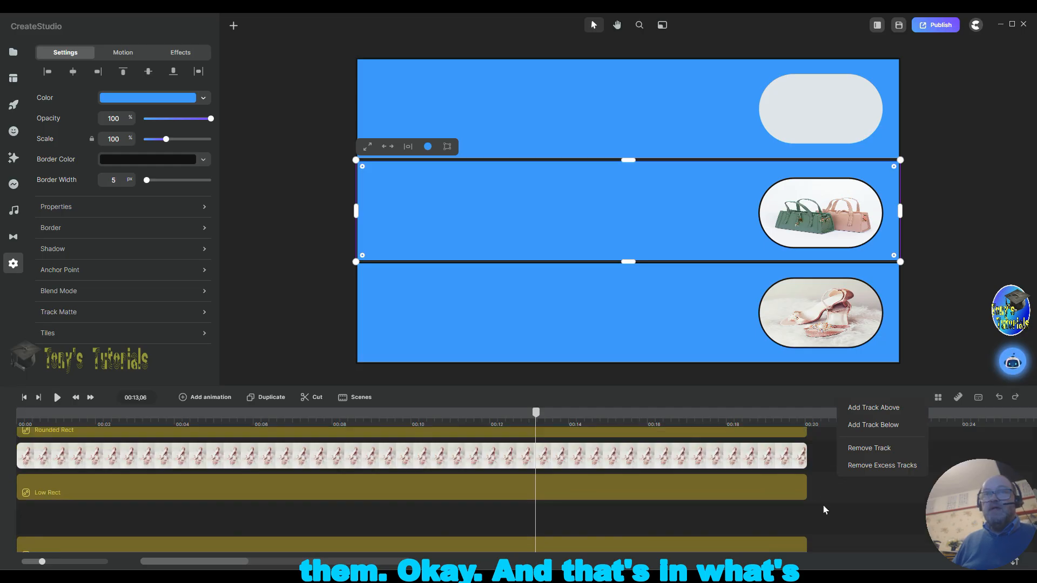
scroll(823, 508, up, 2)
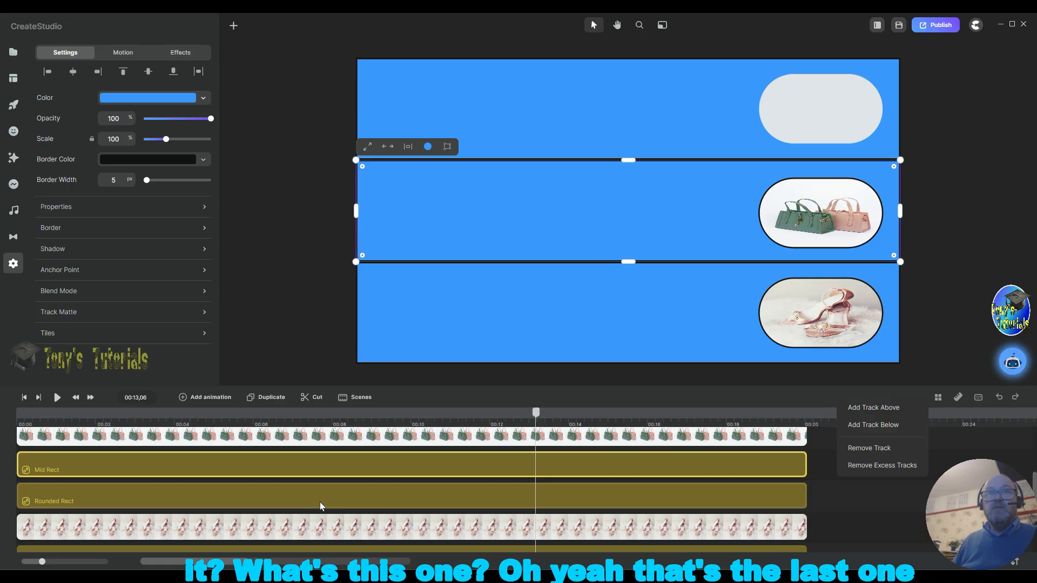
scroll(854, 513, down, 2)
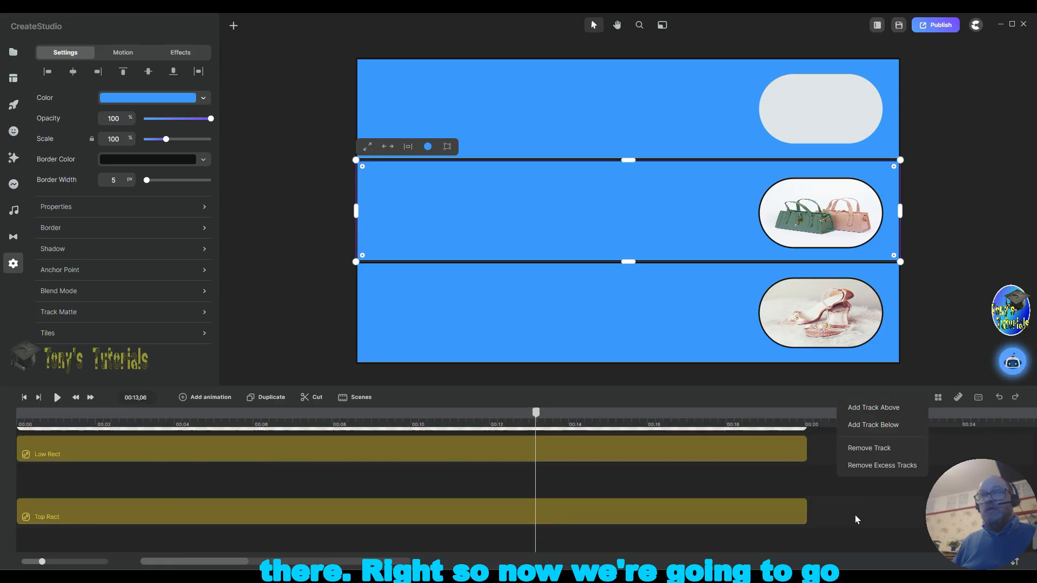
scroll(855, 515, up, 2)
scroll(854, 514, down, 2)
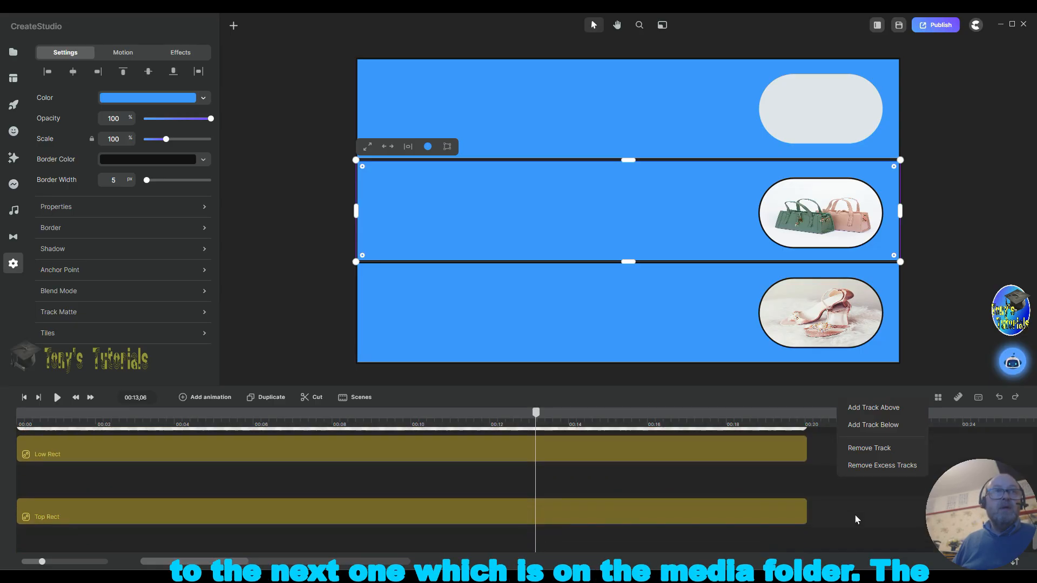
scroll(854, 515, up, 2)
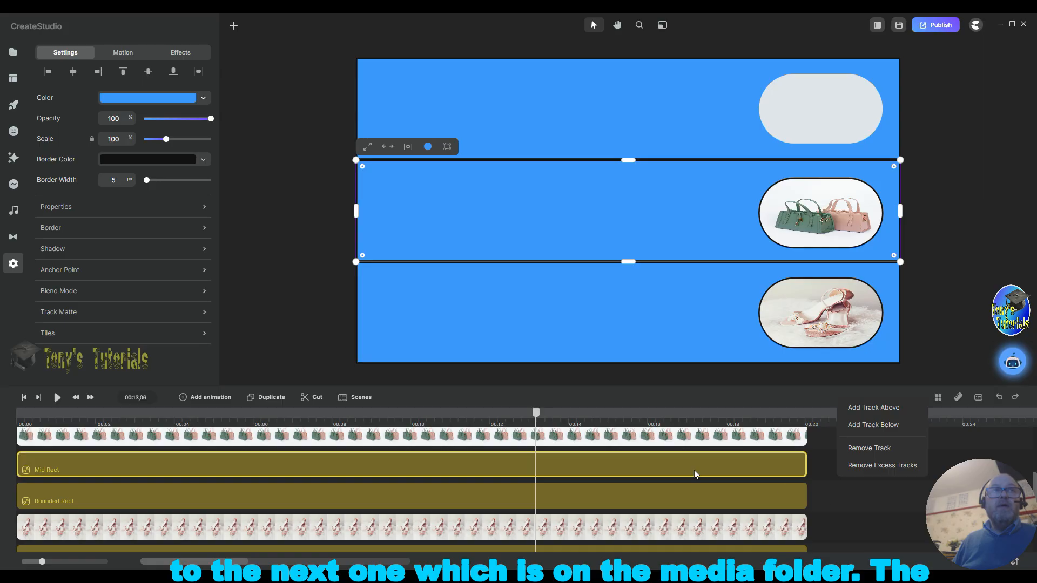
click(13, 54)
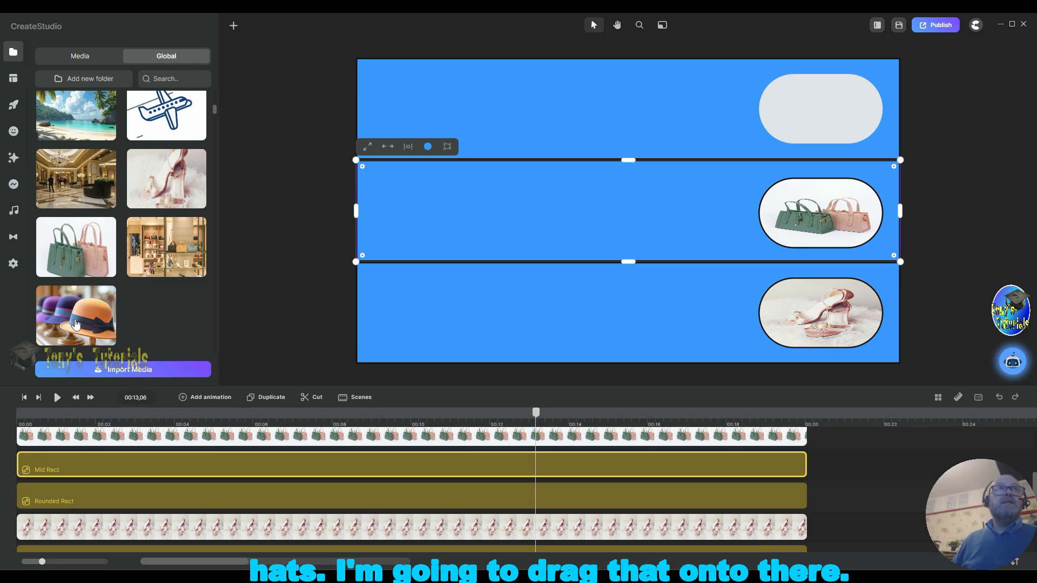
drag(76, 324, 476, 323)
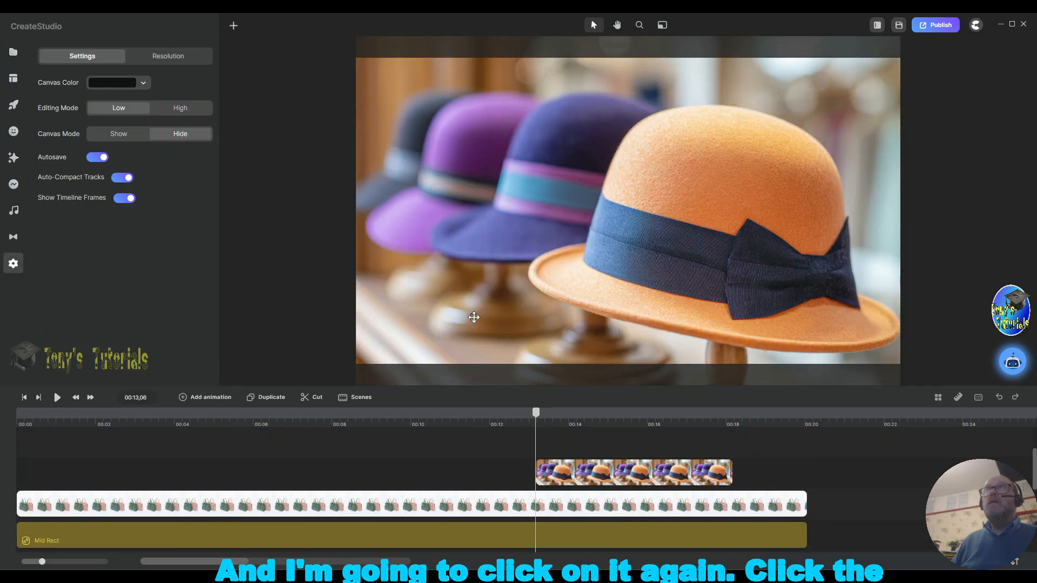
click(493, 213)
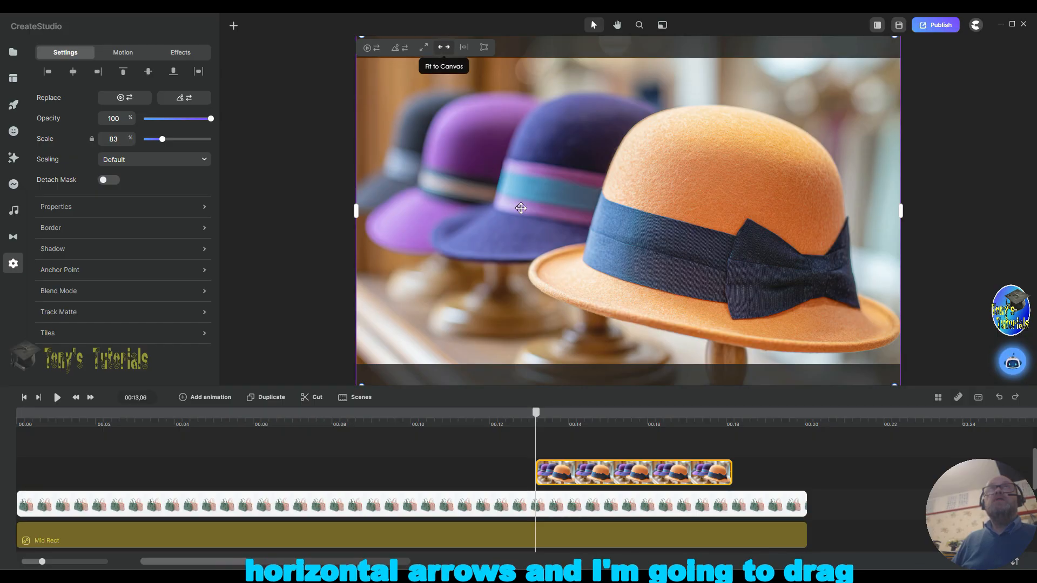
click(444, 49)
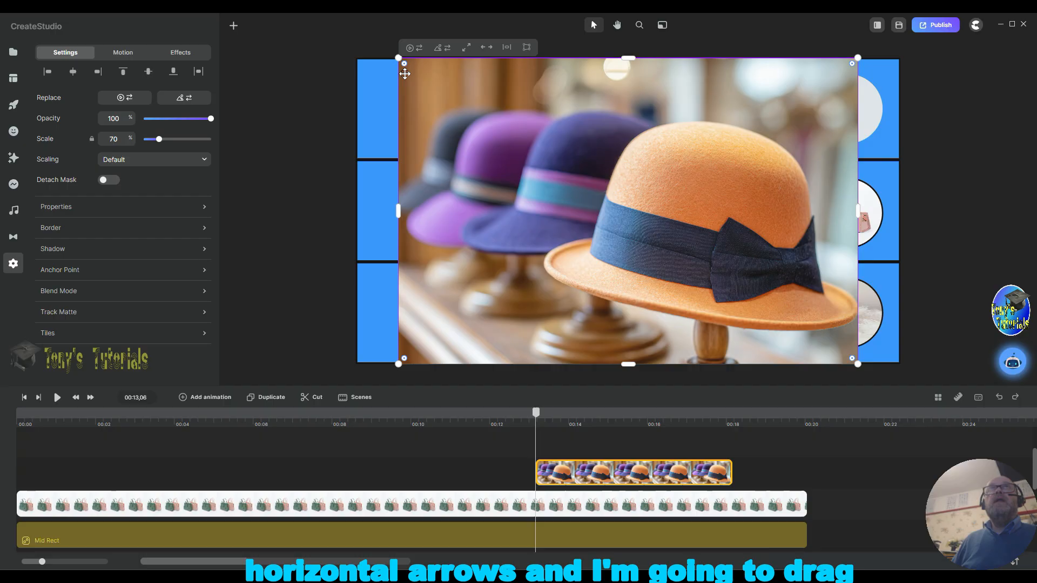
Step: Scale the hats picture down to about 19% and place it over the rounded shape at the top band's right end
drag(398, 364, 729, 143)
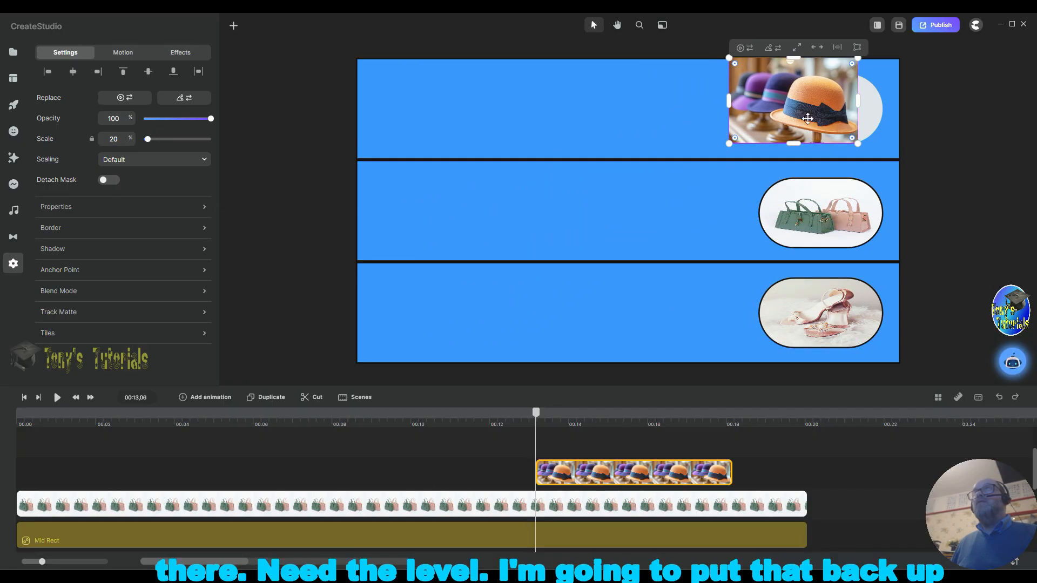
drag(801, 123, 827, 144)
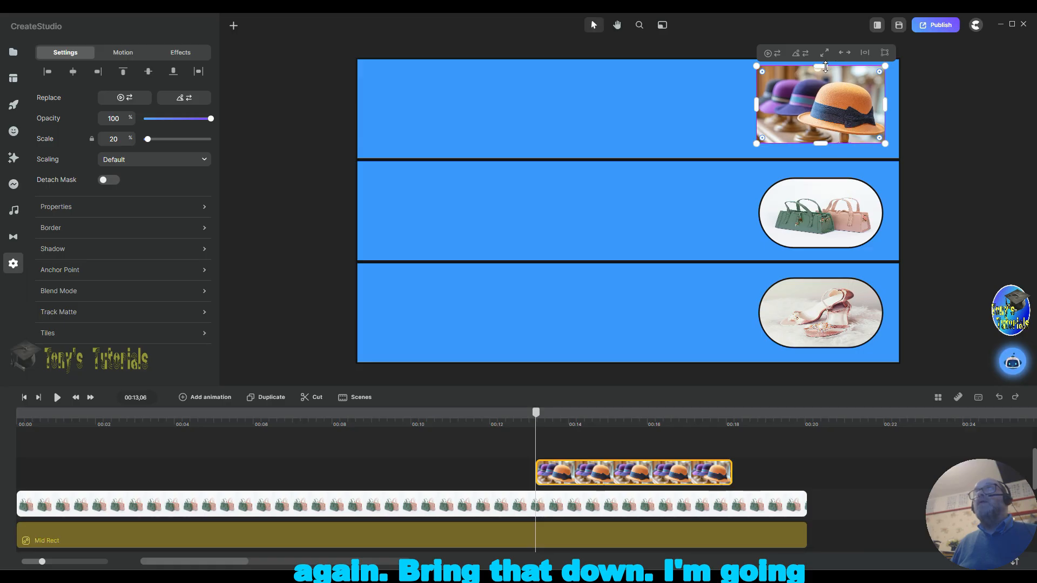
drag(825, 67, 826, 75)
mouse_move(759, 103)
mouse_down()
mouse_move(771, 106)
mouse_move(759, 106)
mouse_up()
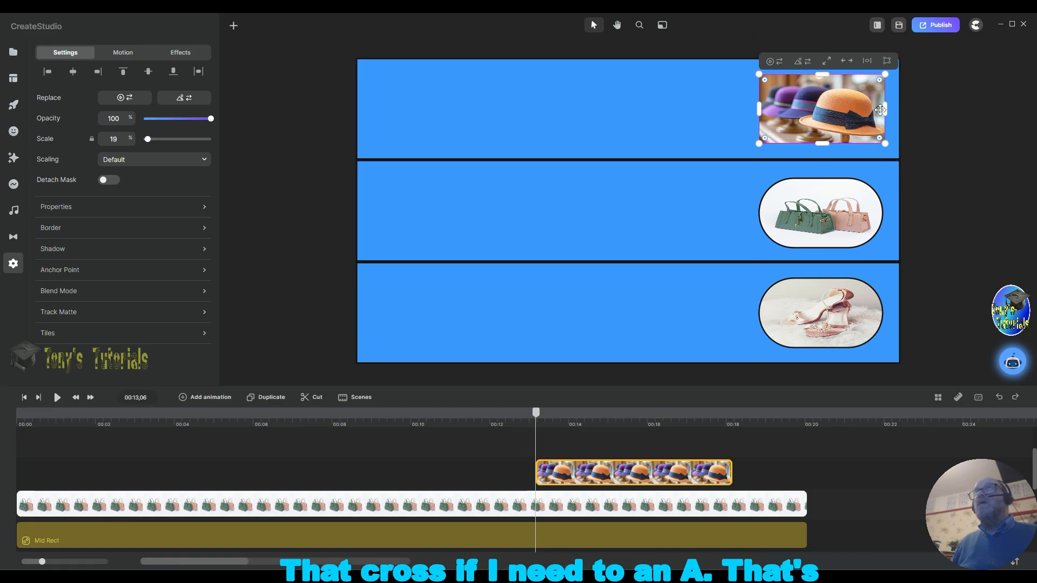
drag(880, 110, 886, 110)
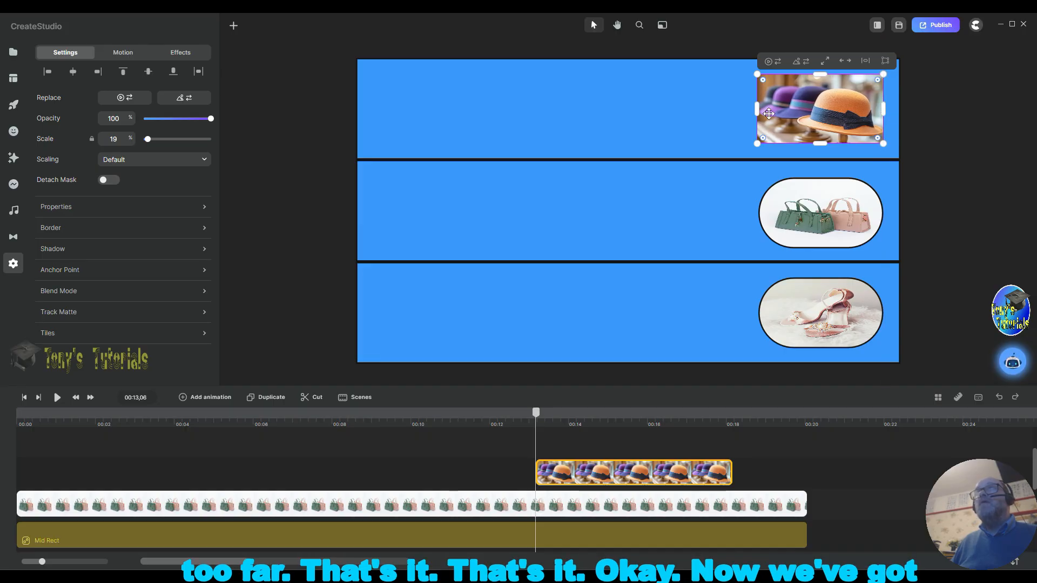
drag(757, 109, 758, 109)
drag(822, 143, 822, 143)
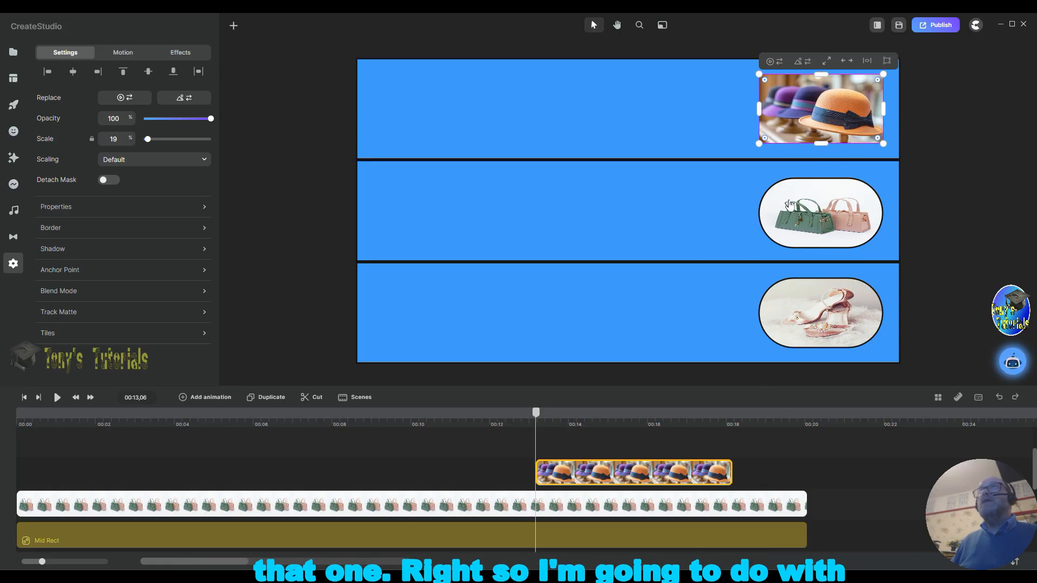
Step: Move the hats clip to the scene start and stretch it to the full scene length
drag(564, 468, 59, 467)
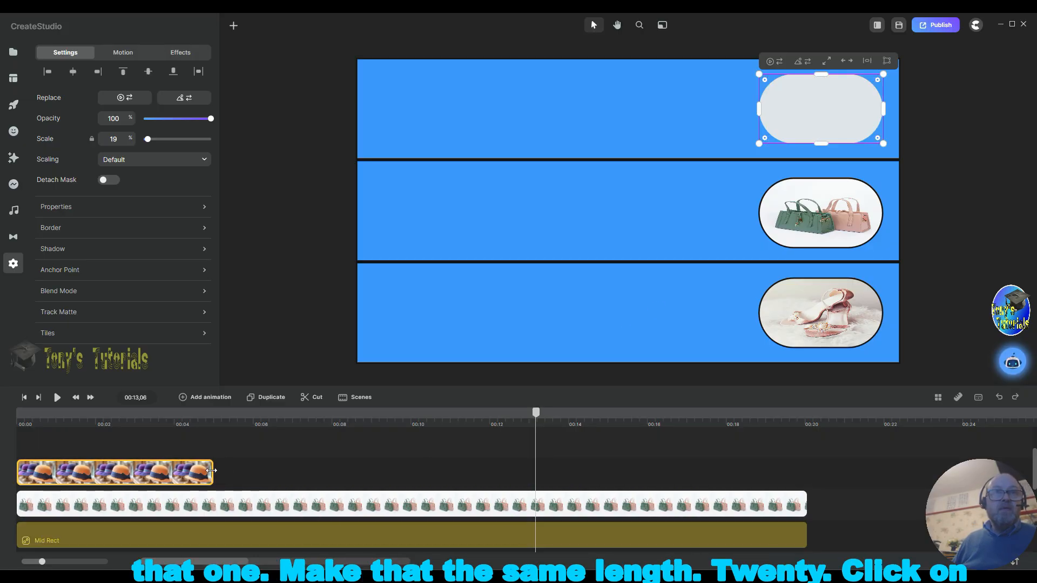
drag(212, 470, 802, 445)
scroll(815, 460, down, 3)
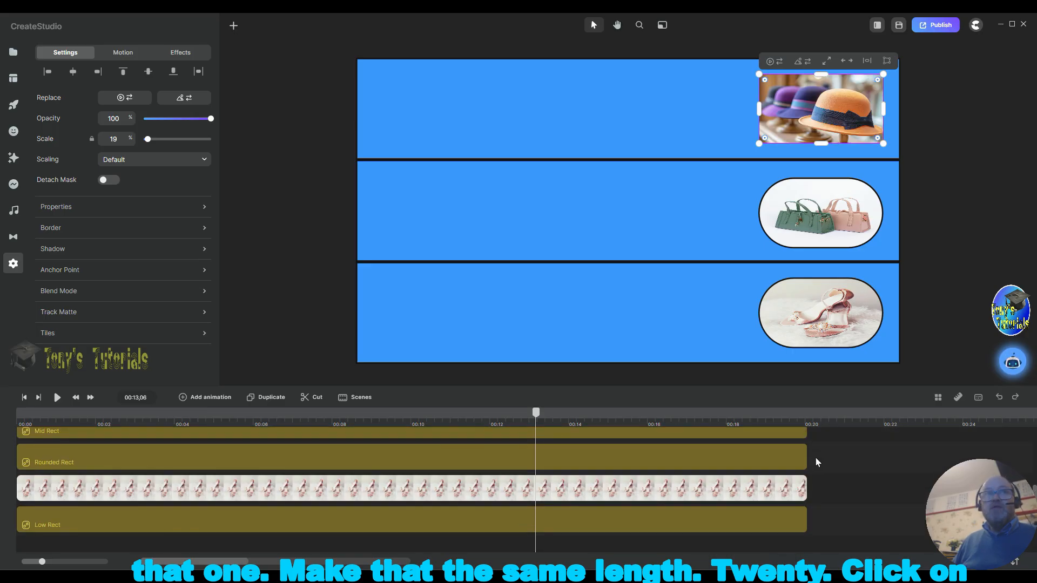
Step: Rename the Rounded Rect layer in the top band to Top Mask
click(93, 463)
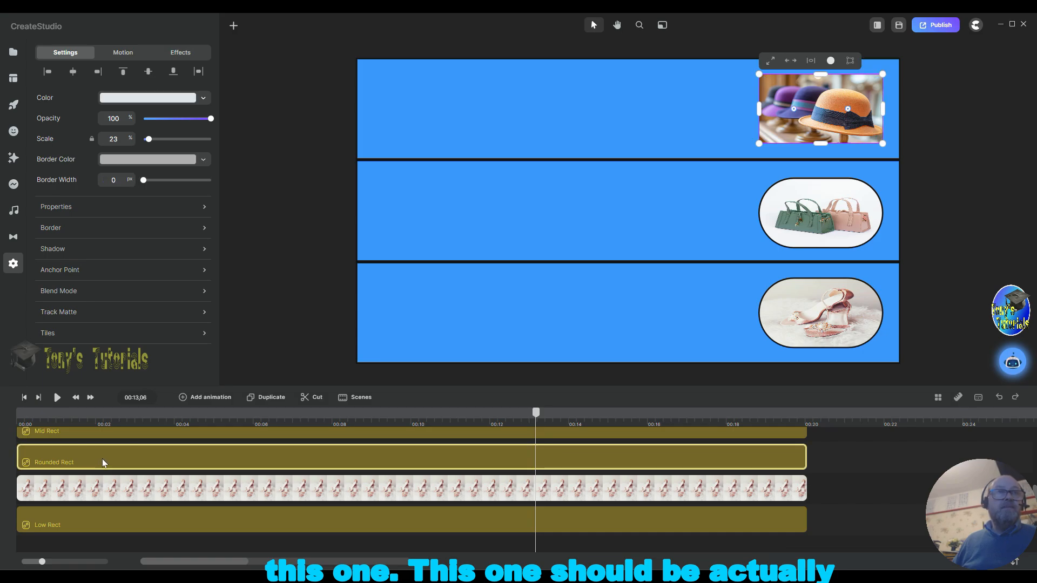
right_click(102, 458)
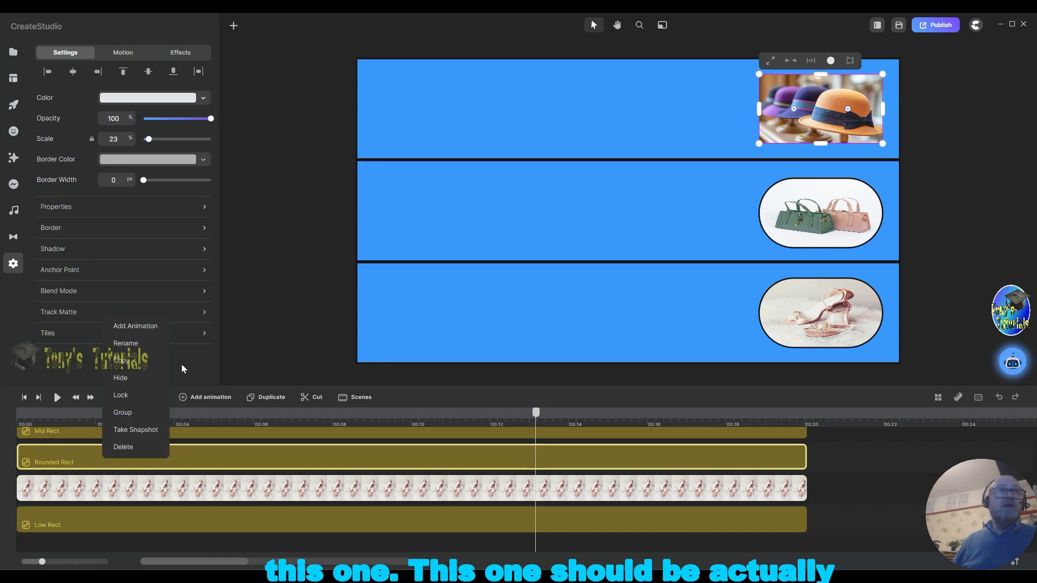
click(143, 344)
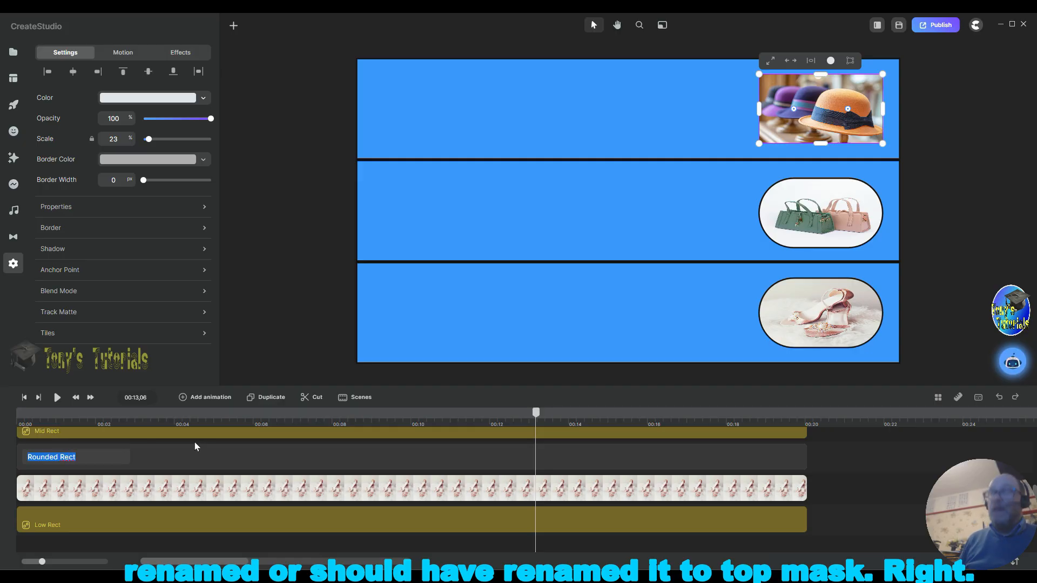
text(To)
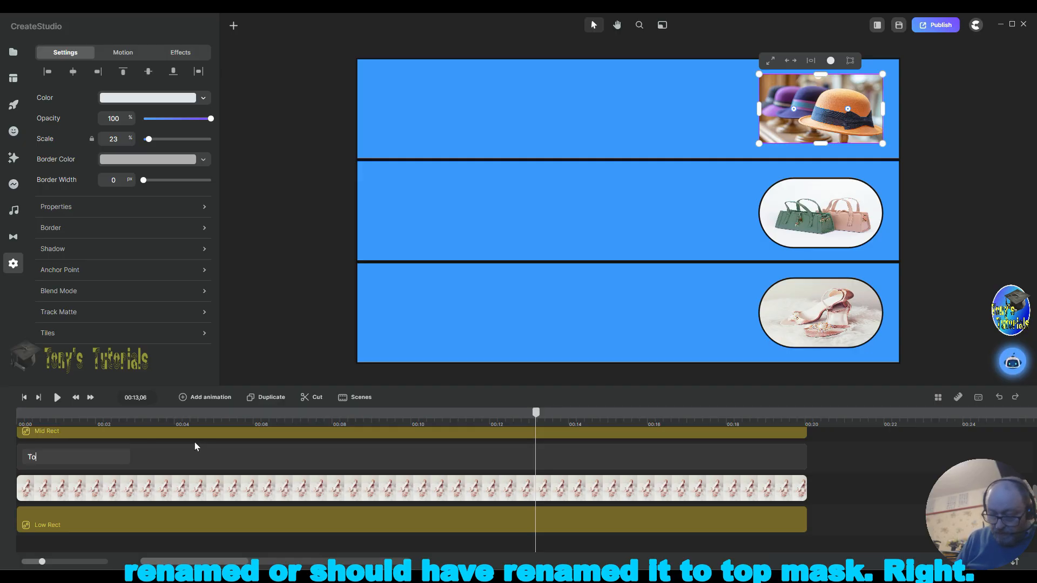
text(p M)
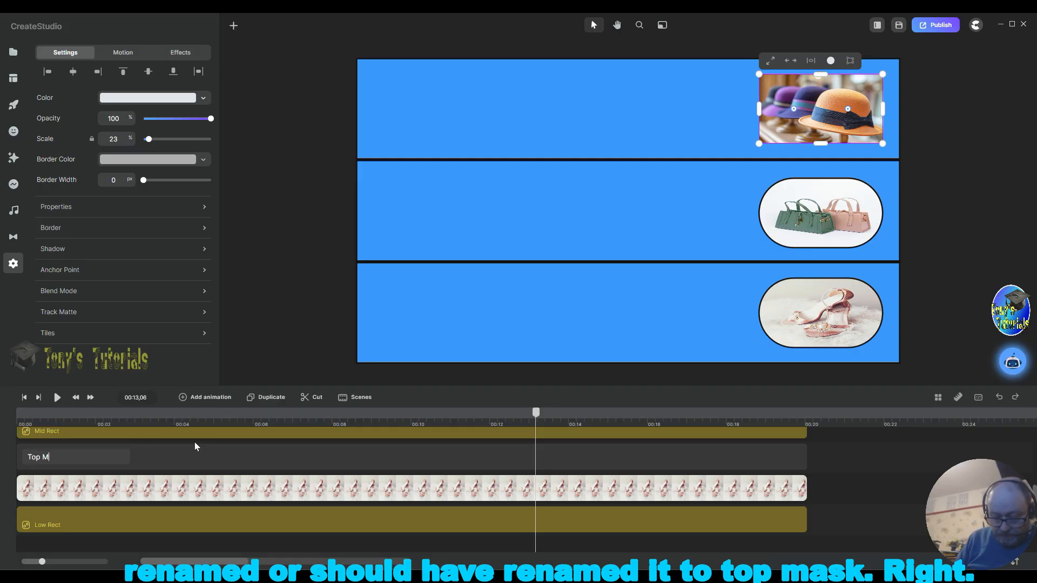
text(ask)
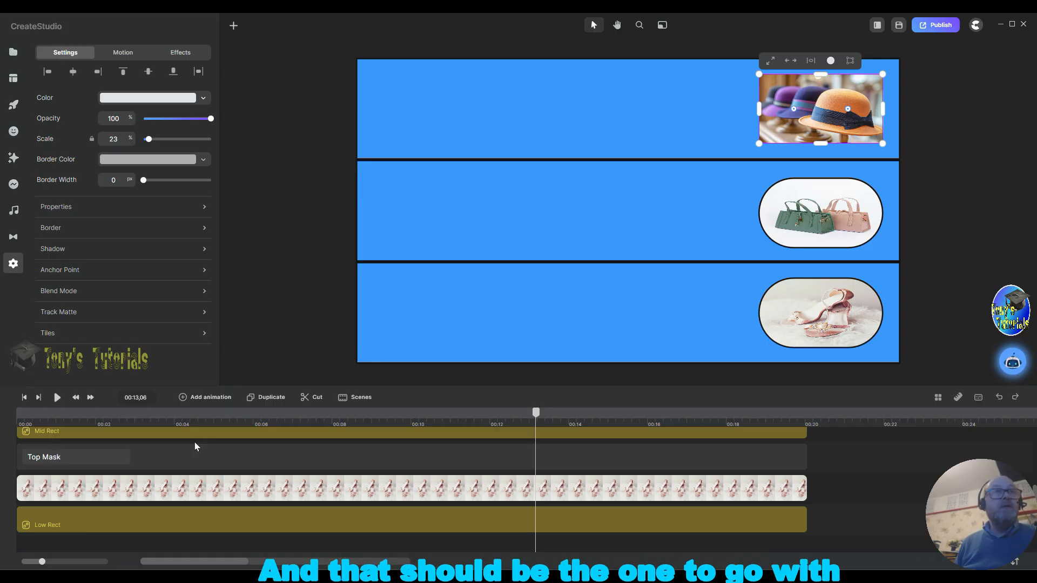
key(Return)
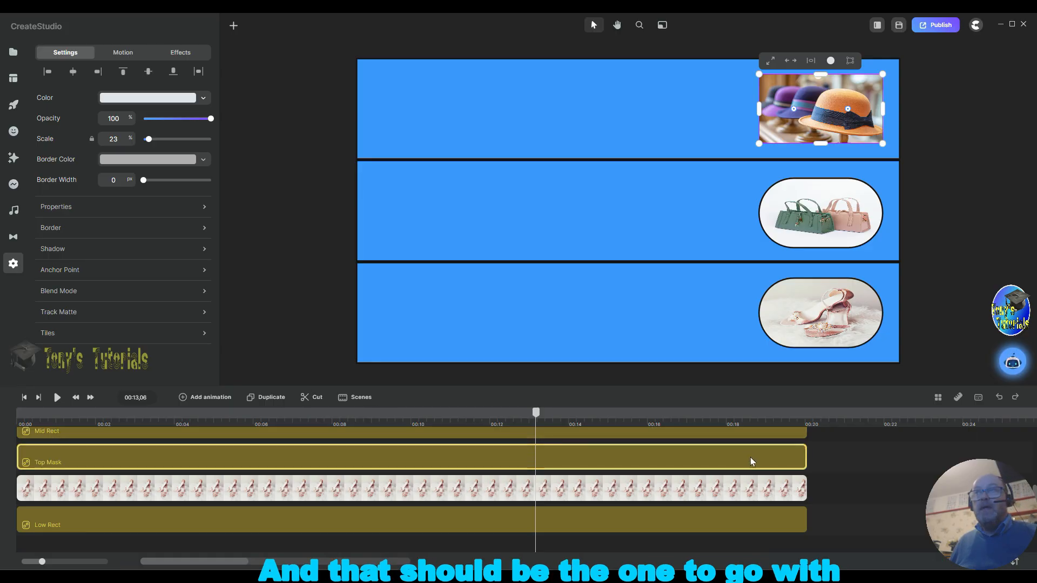
Step: Mask the hats picture with Top Mask
scroll(750, 457, up, 2)
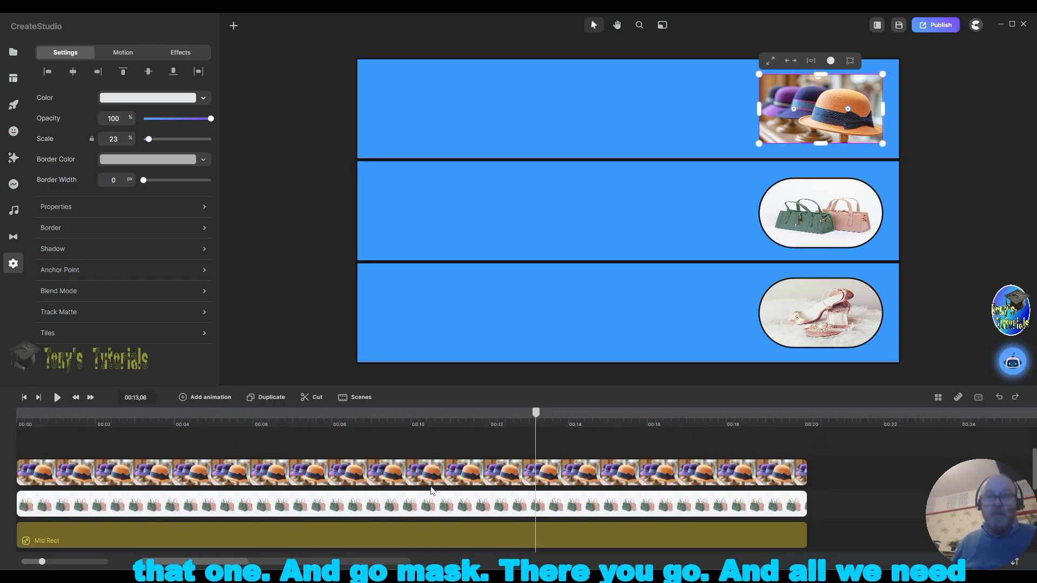
shift+click(436, 465)
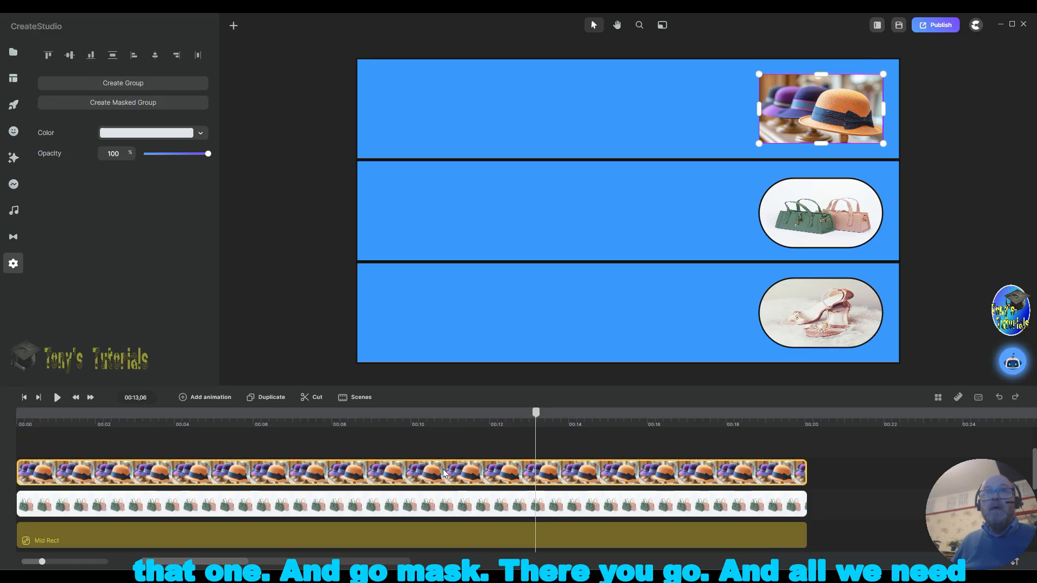
right_click(443, 469)
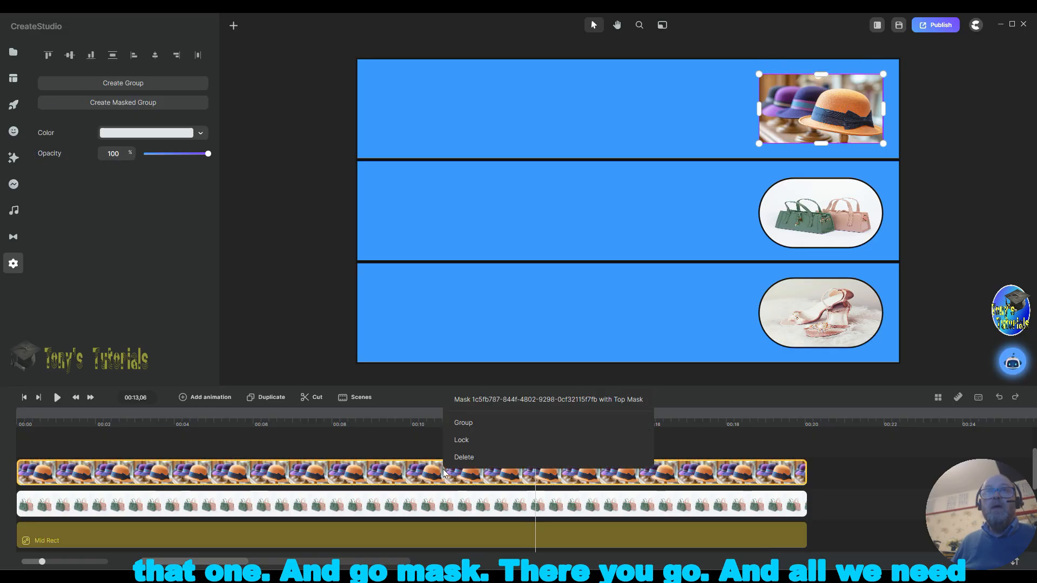
click(530, 403)
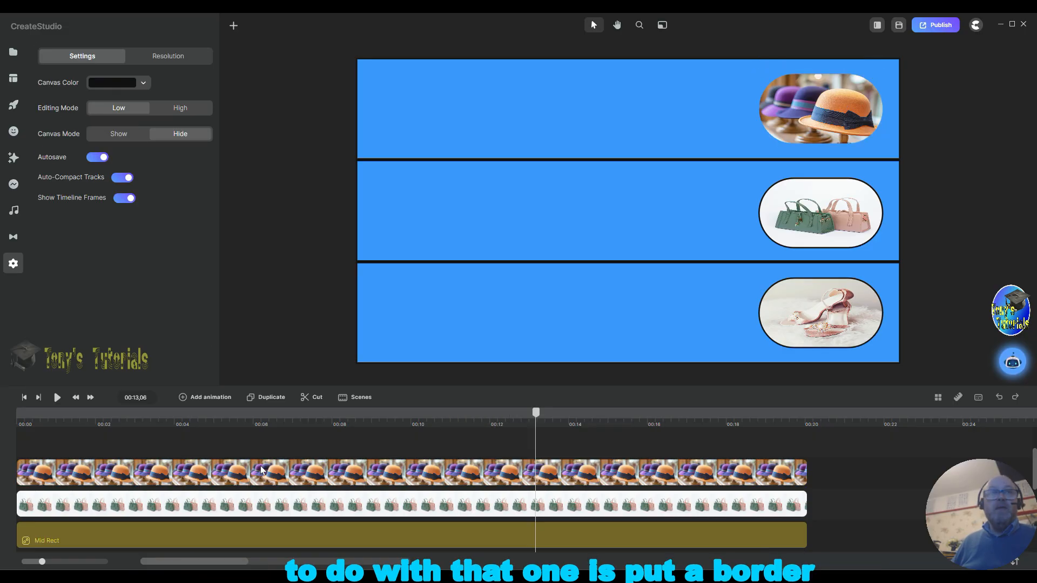
click(103, 474)
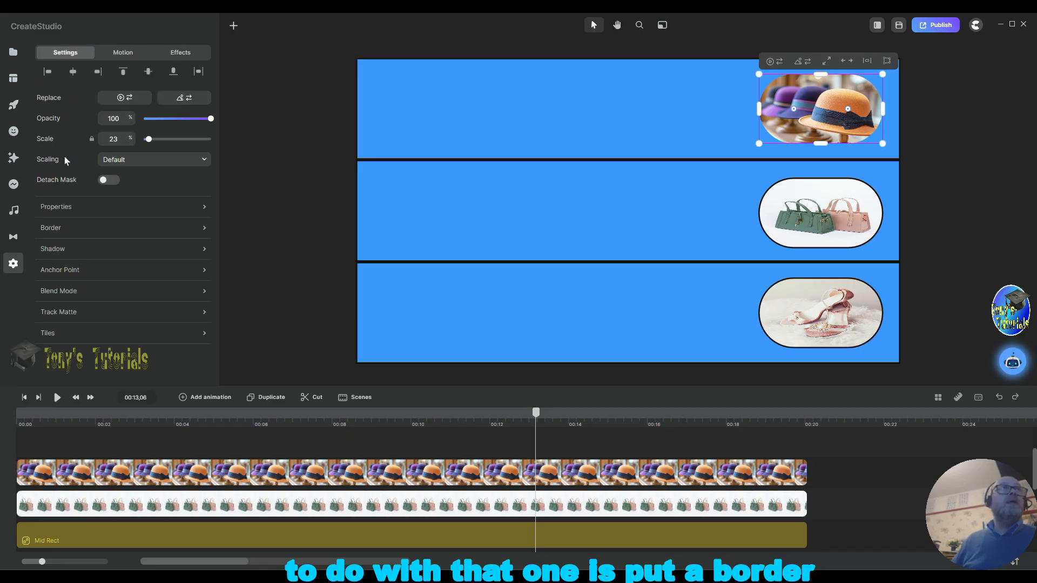
Step: Give the hats picture a 5 px black border
click(187, 229)
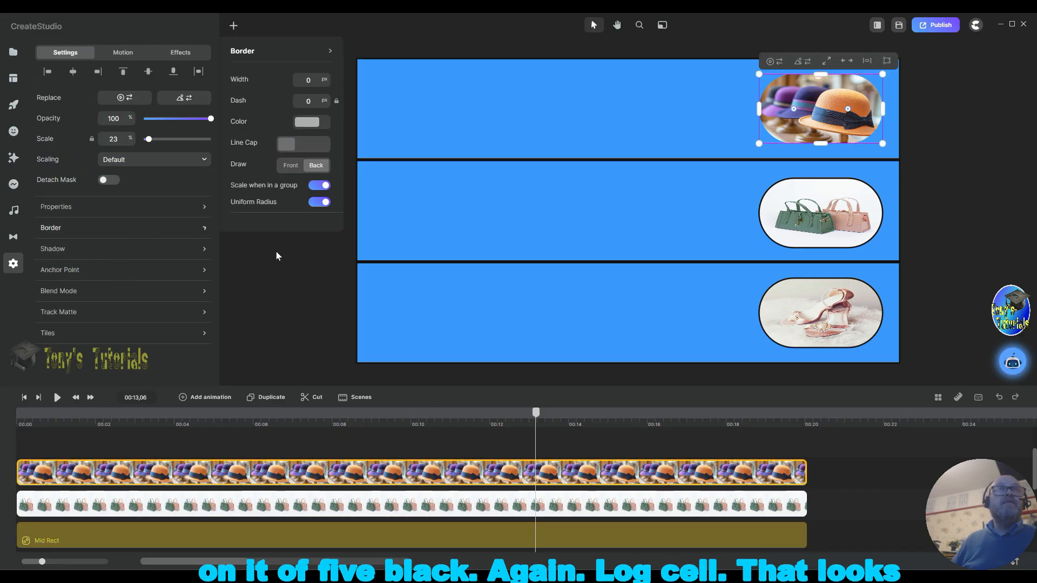
double_click(308, 230)
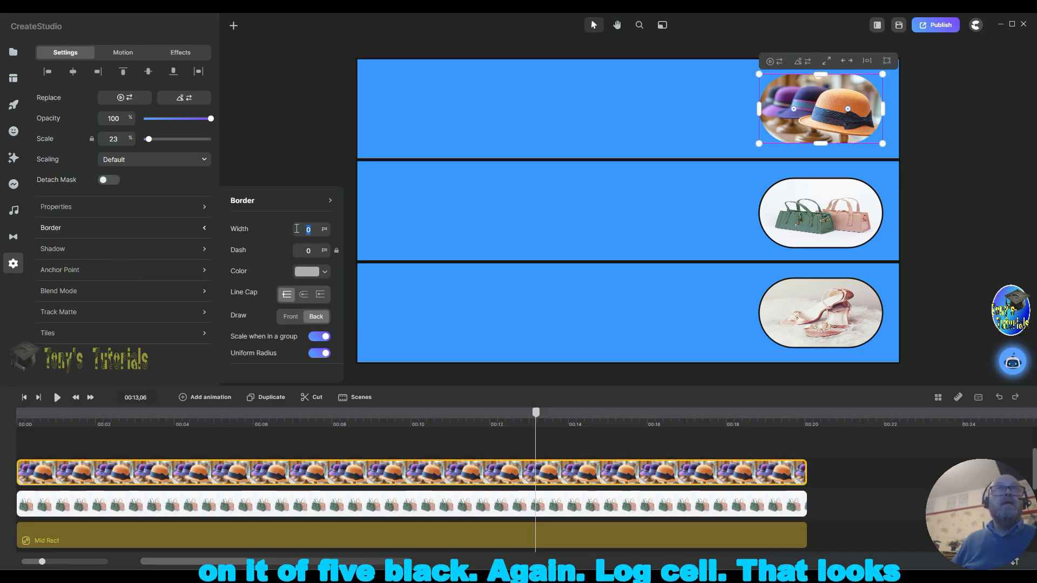
text(5)
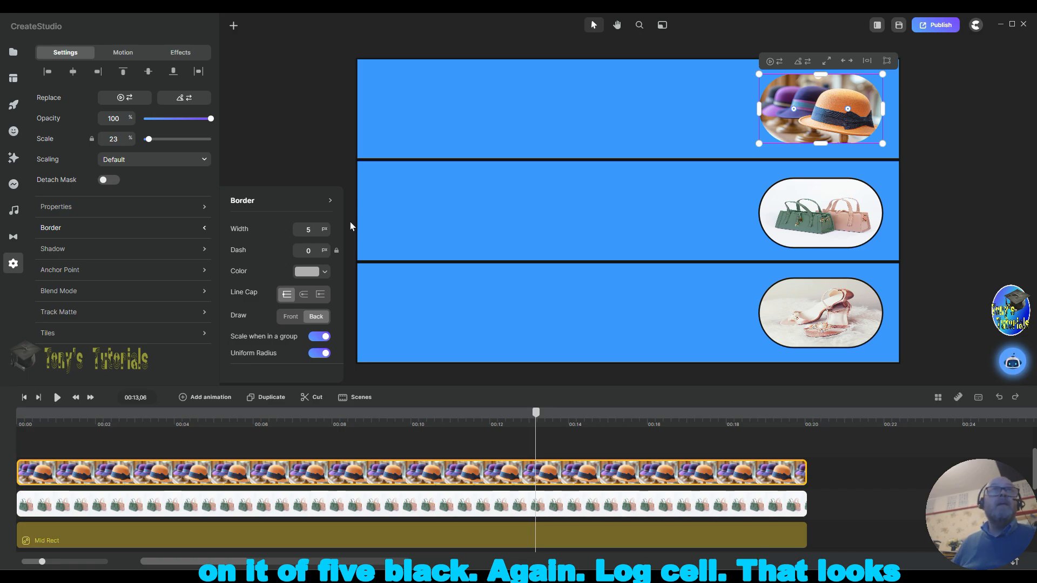
click(305, 273)
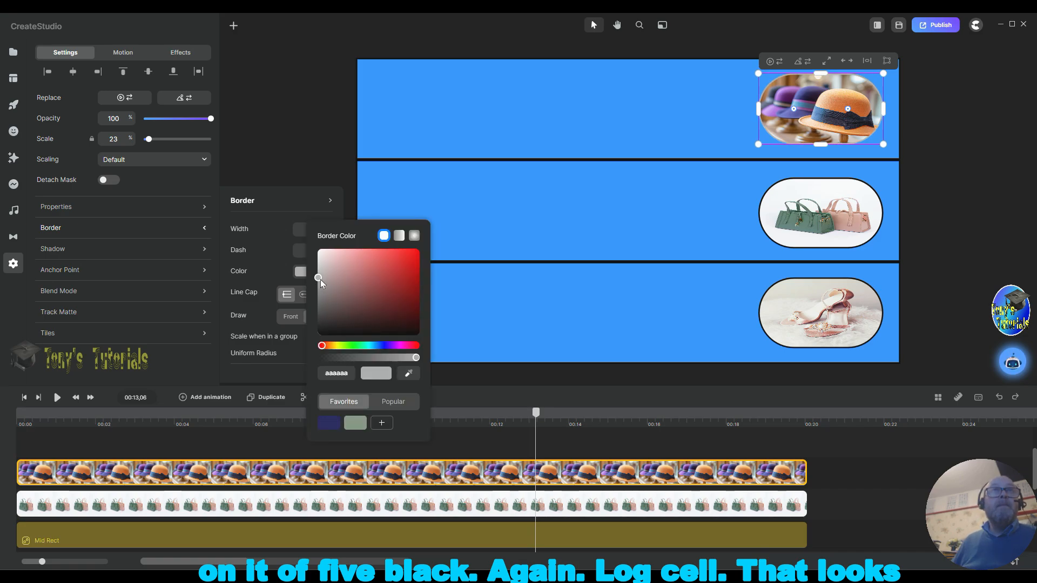
click(358, 335)
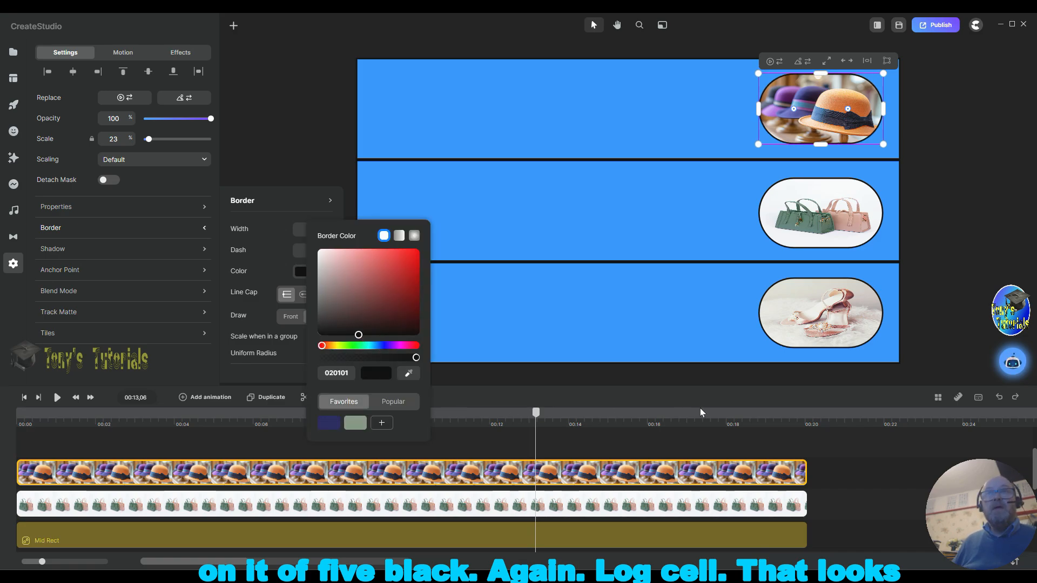
click(880, 433)
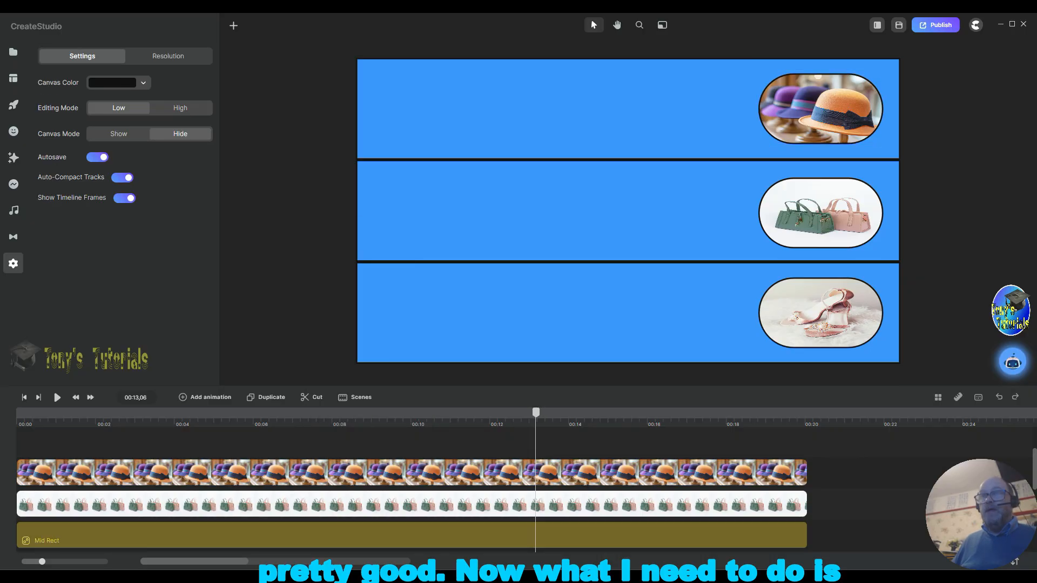
Step: Add an empty timeline track above the bags track
scroll(832, 508, down, 3)
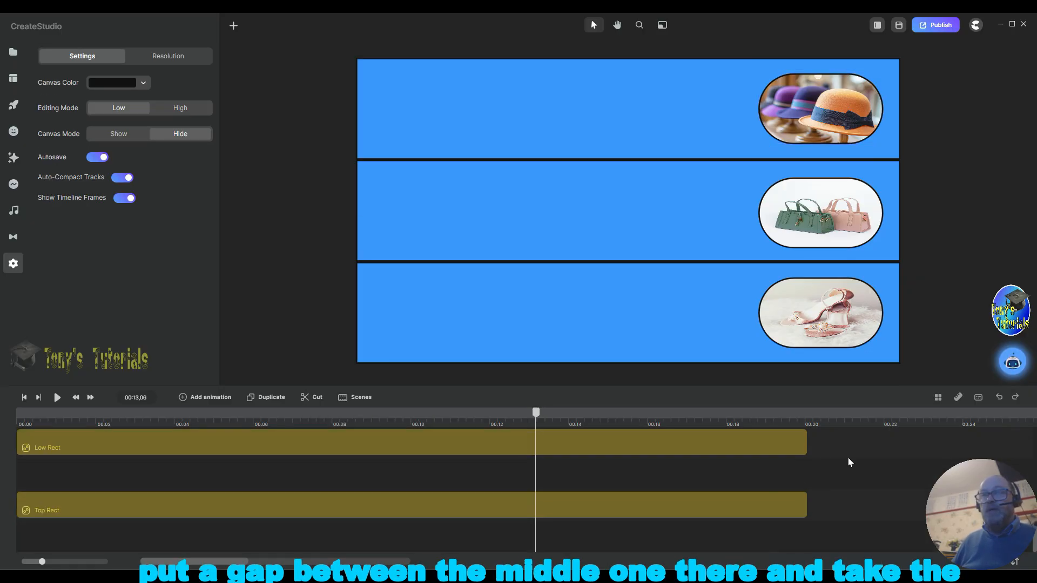
scroll(814, 485, up, 3)
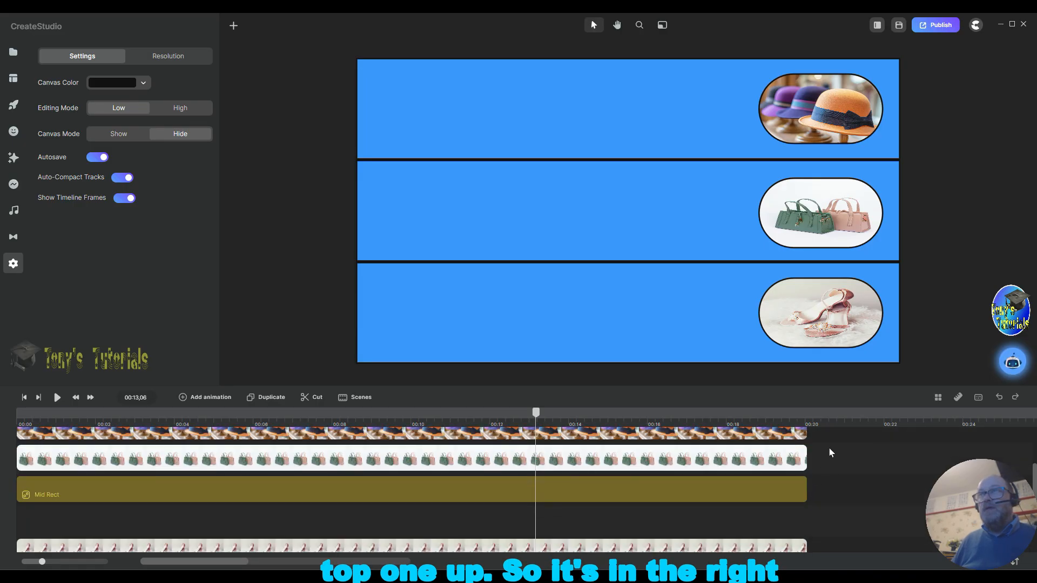
scroll(825, 457, up, 3)
scroll(821, 463, down, 3)
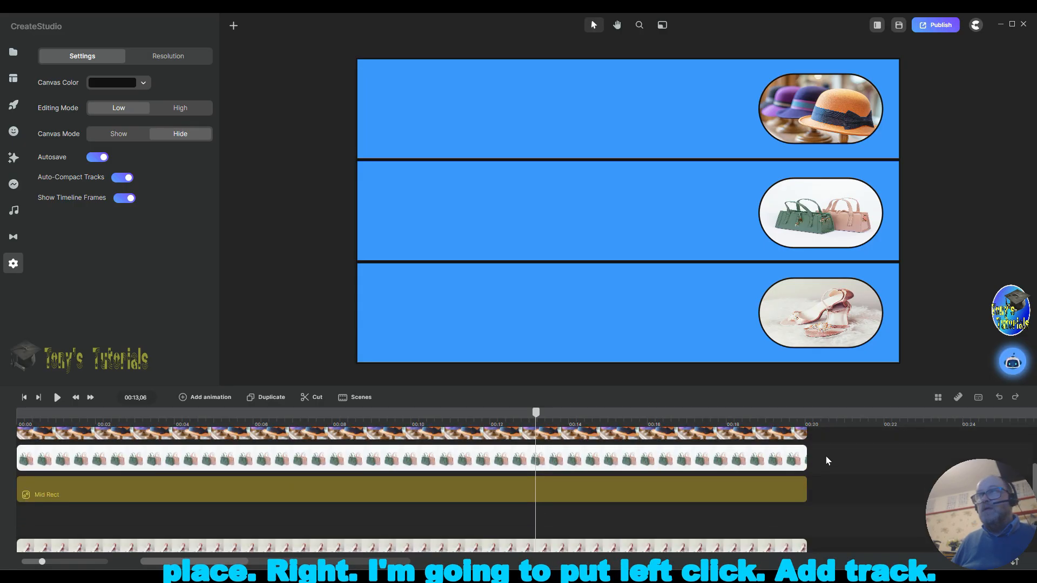
right_click(825, 455)
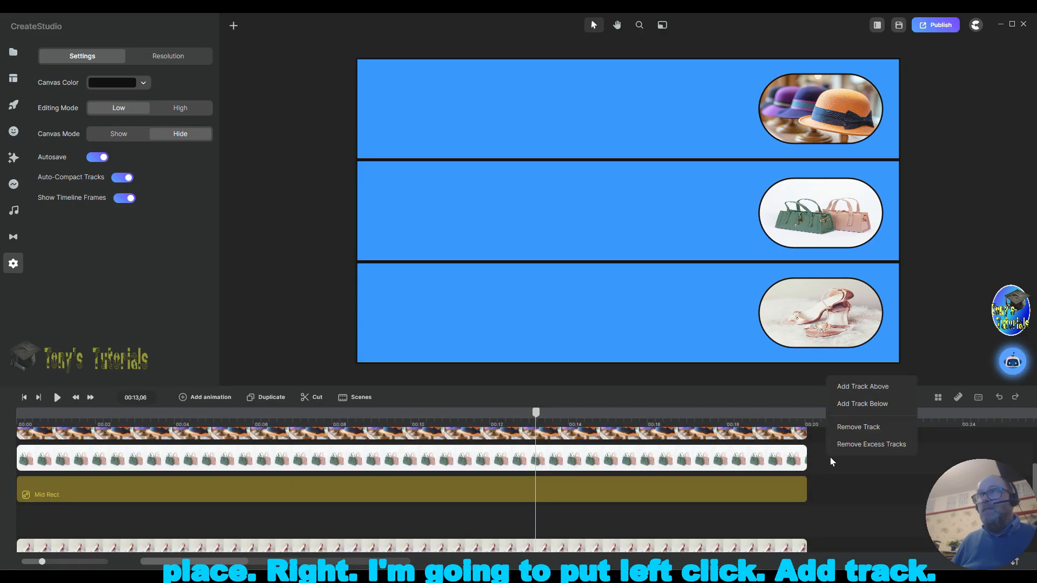
click(852, 388)
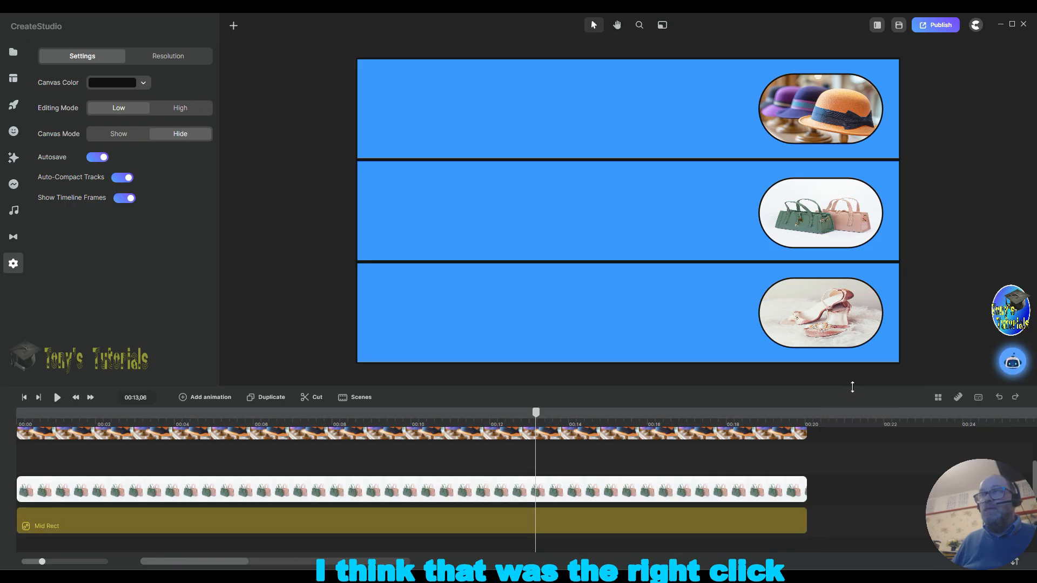
Step: Move the Top Rect clip into the new empty track between the hats and bags tracks
right_click(843, 485)
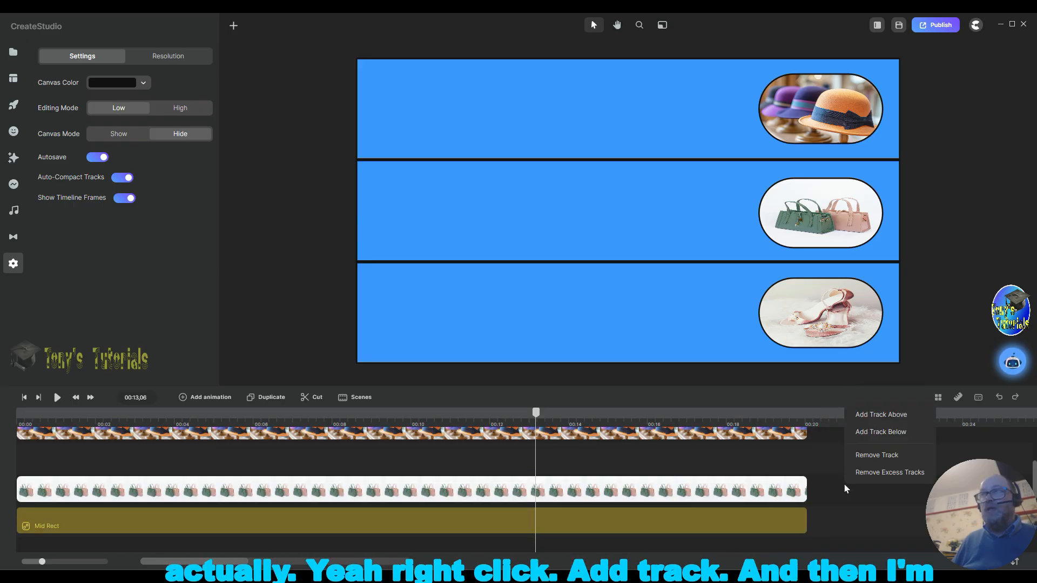
scroll(656, 485, down, 3)
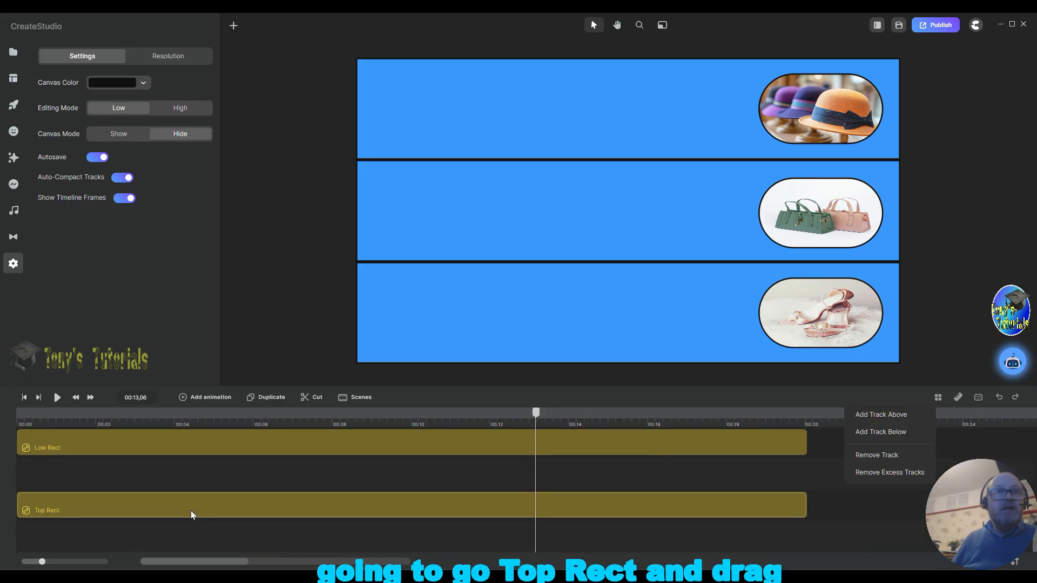
drag(189, 510, 180, 405)
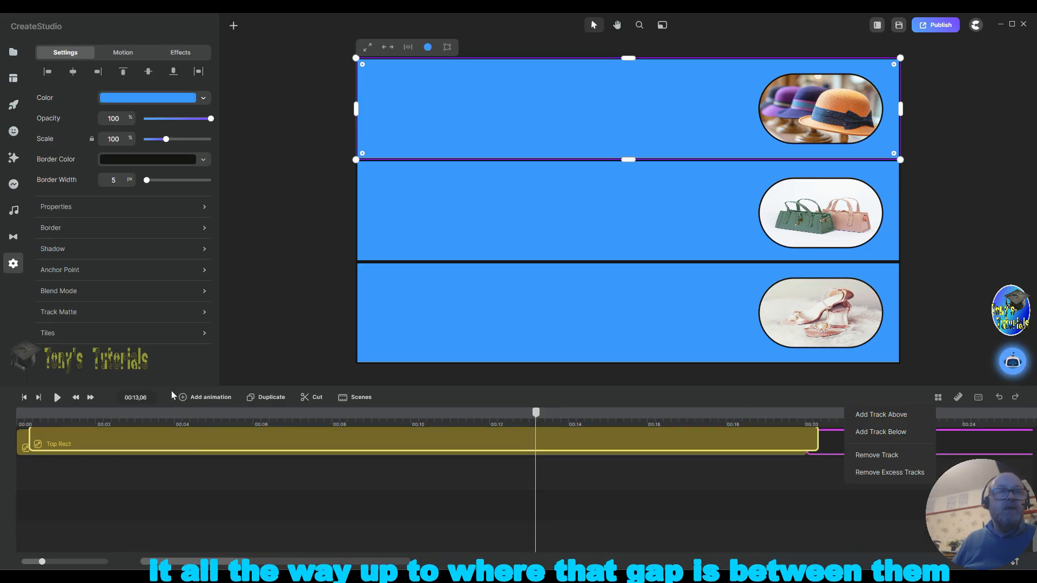
scroll(475, 405, up, 5)
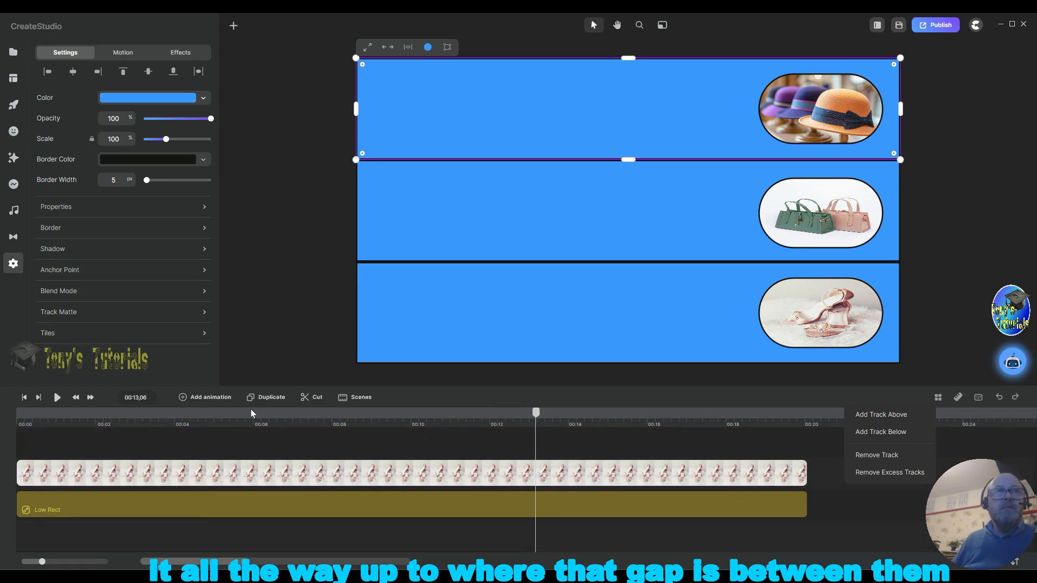
scroll(193, 417, up, 5)
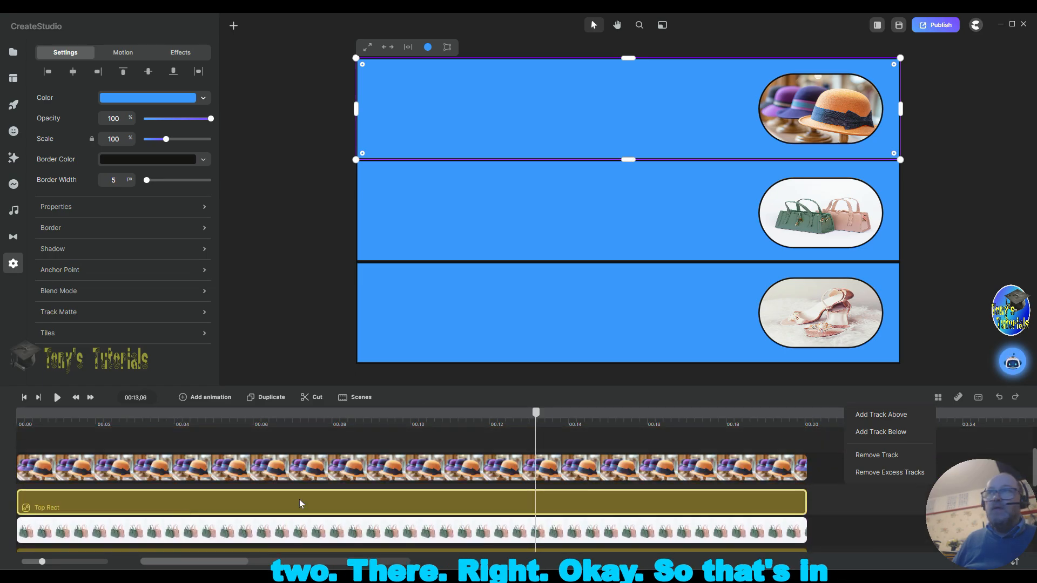
click(819, 493)
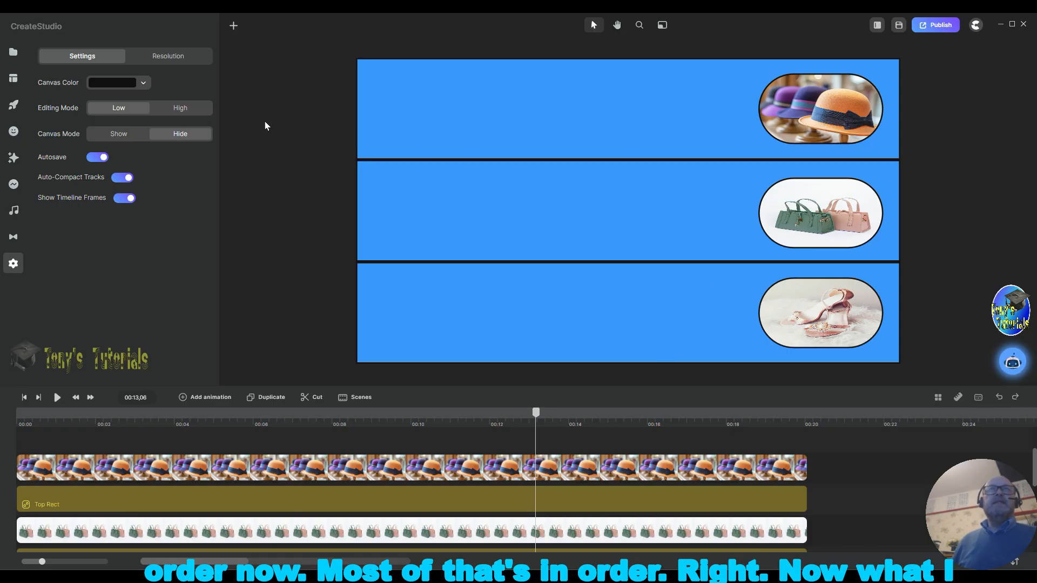
Step: Add a text layer and place it in the top band to the left of the hats picture
click(234, 26)
click(251, 55)
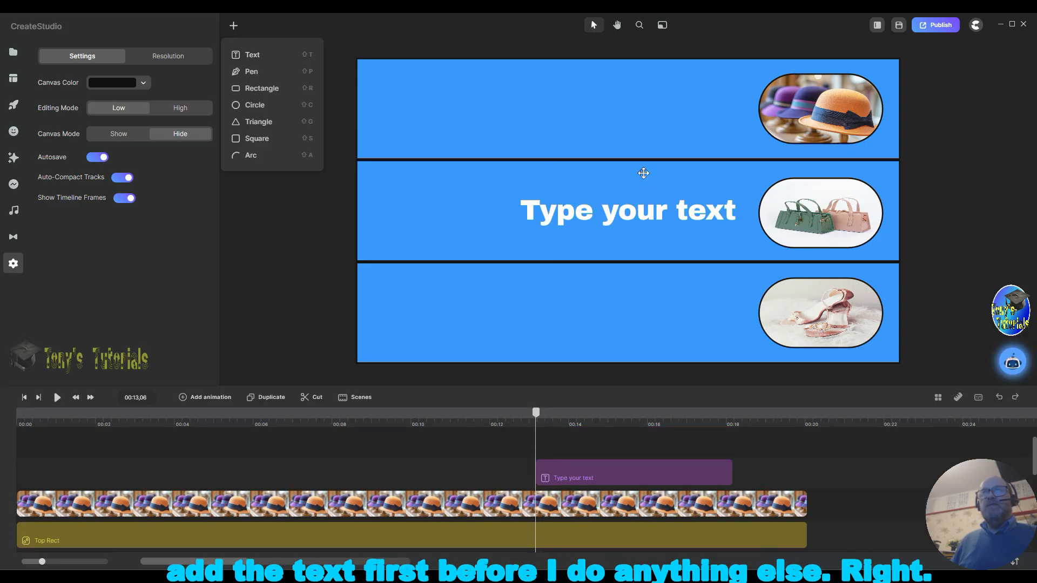
drag(643, 173, 595, 132)
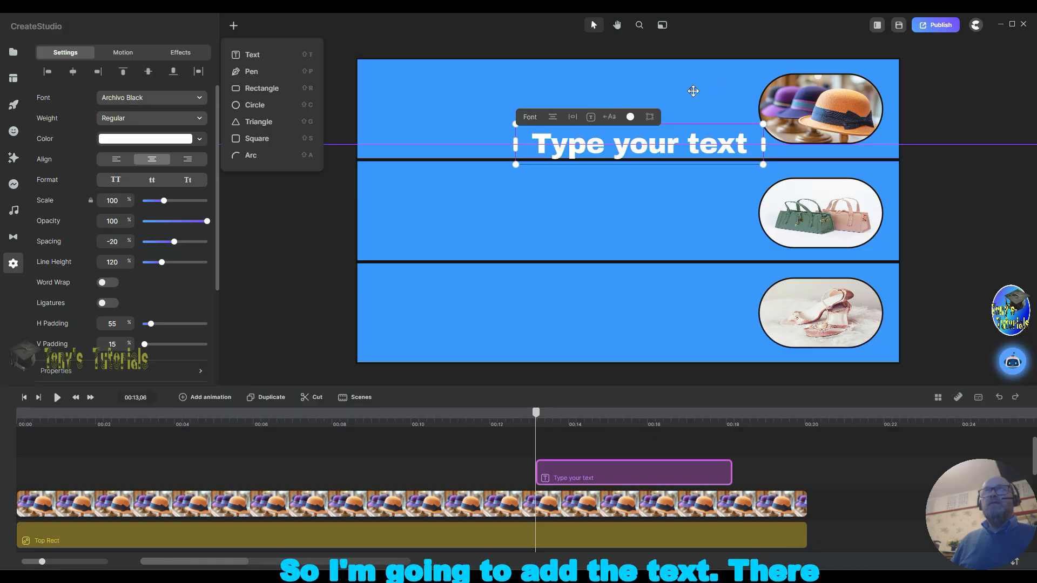
drag(655, 147, 535, 112)
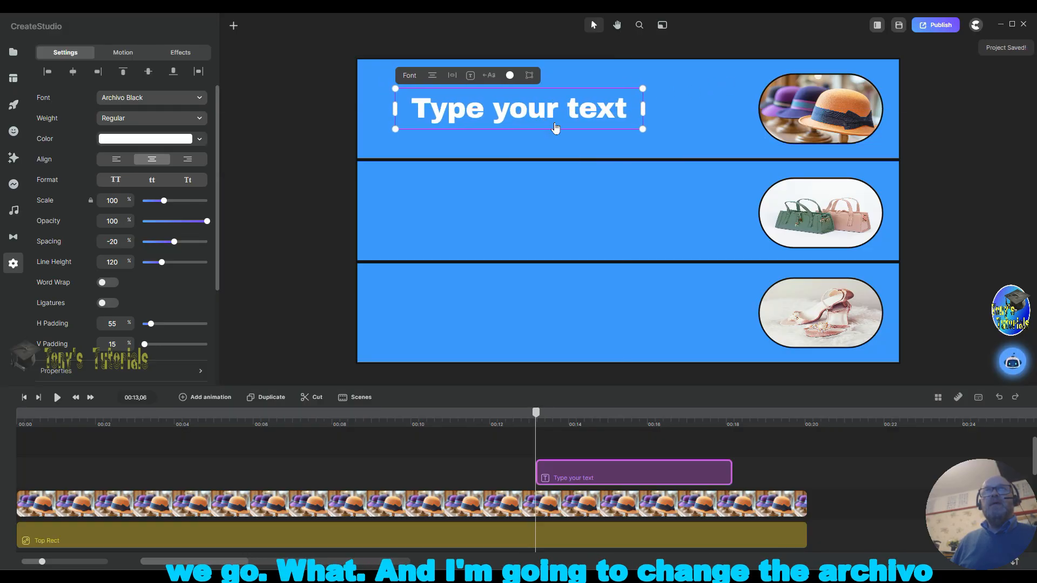
Step: Set the text font to Pacifico and its scale to 130%
click(200, 101)
scroll(279, 203, down, 15)
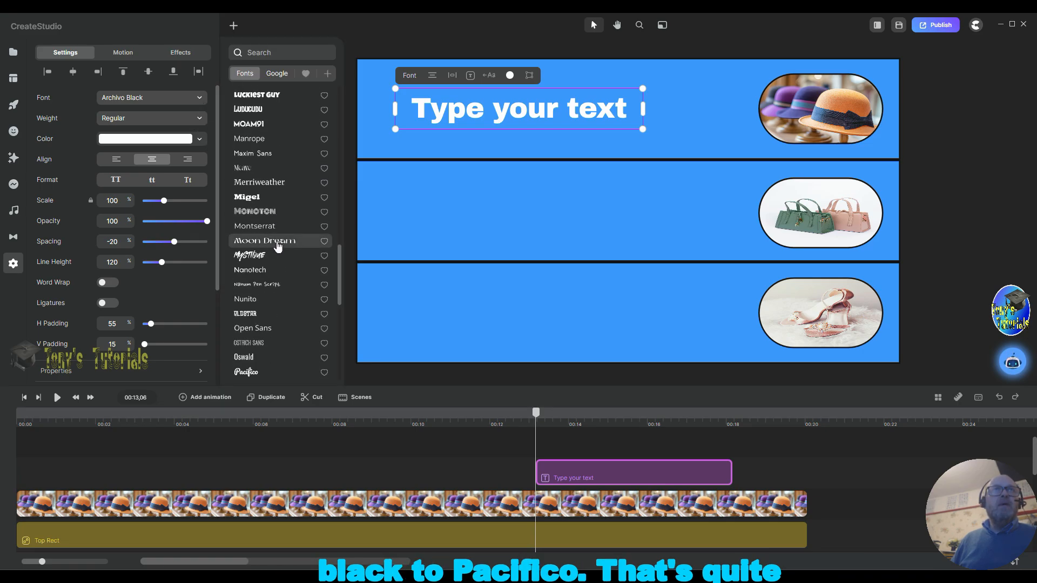
scroll(279, 245, down, 5)
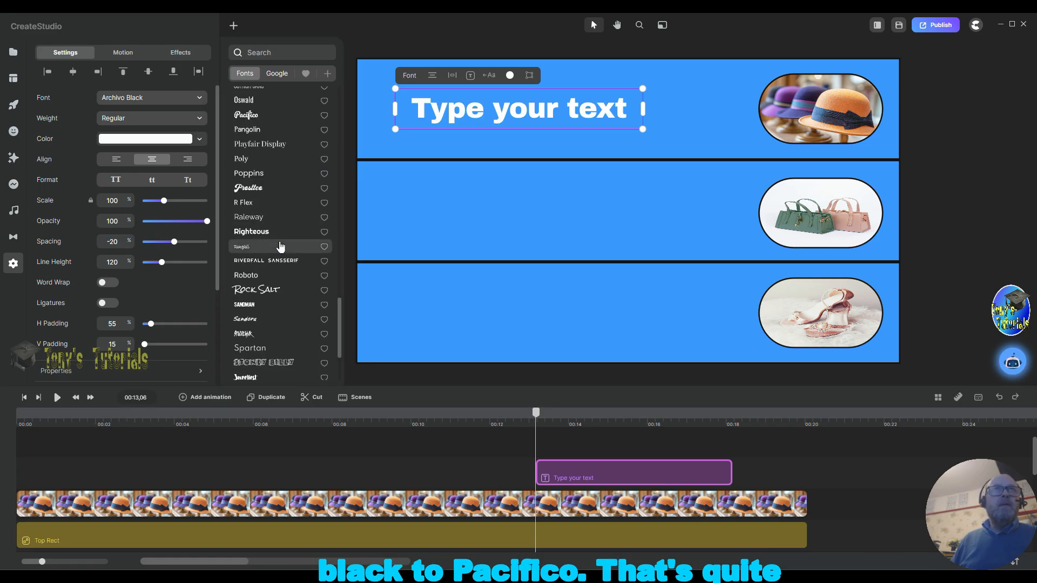
click(264, 117)
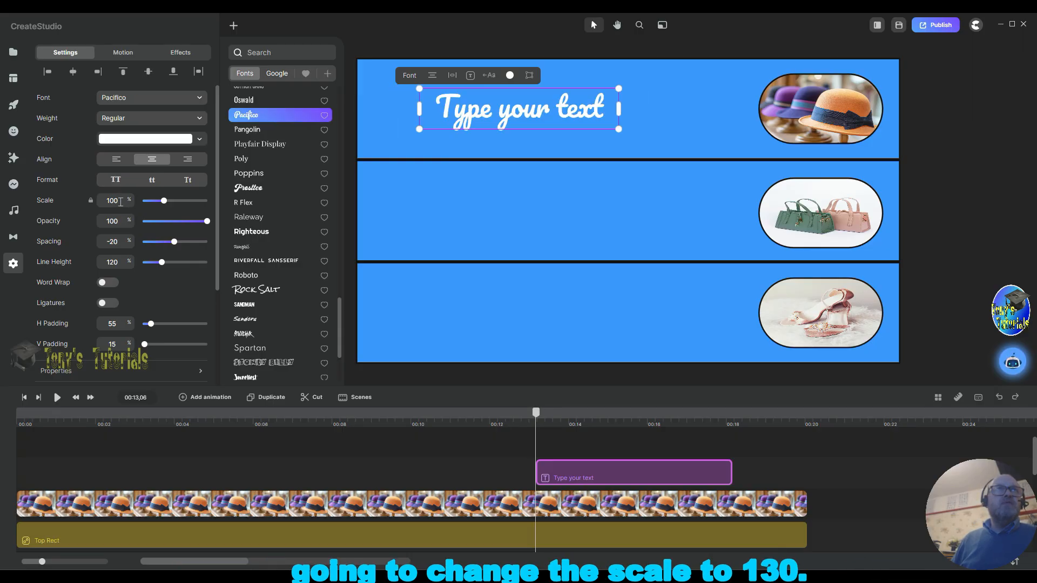
text(1)
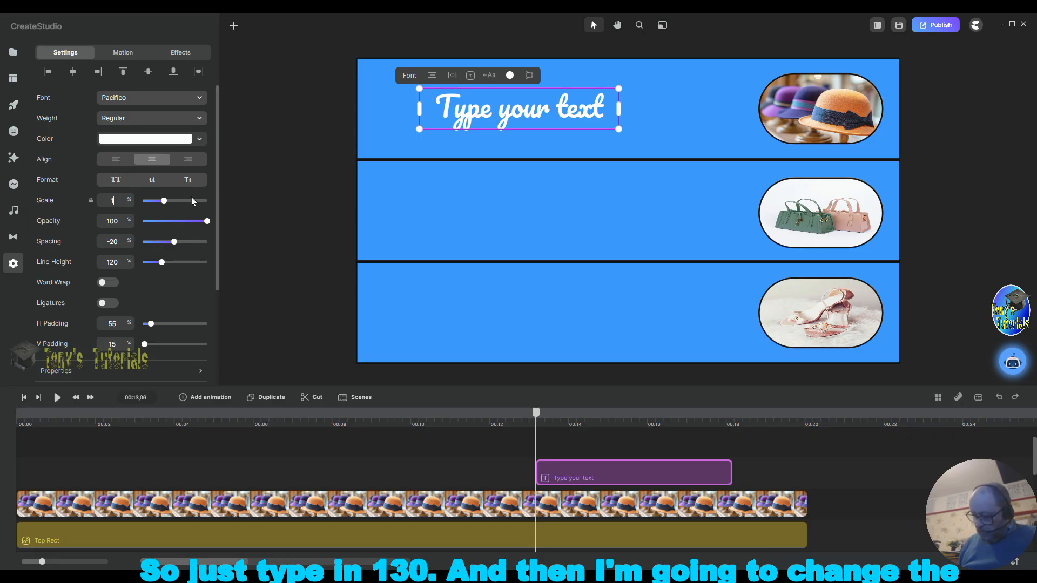
text(30)
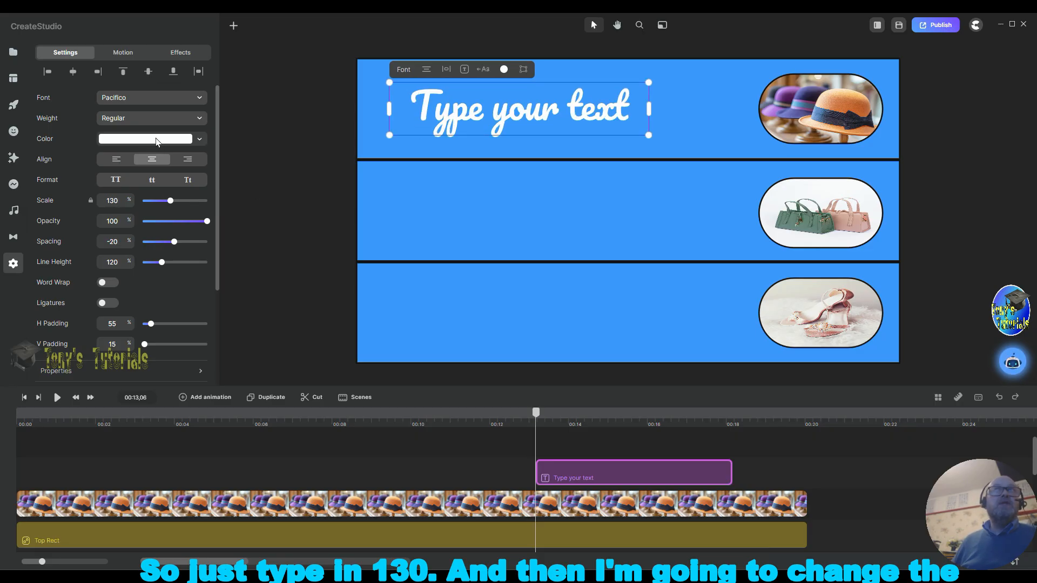
Step: Set the text fill colour to yellow e2e53d
click(157, 142)
click(186, 211)
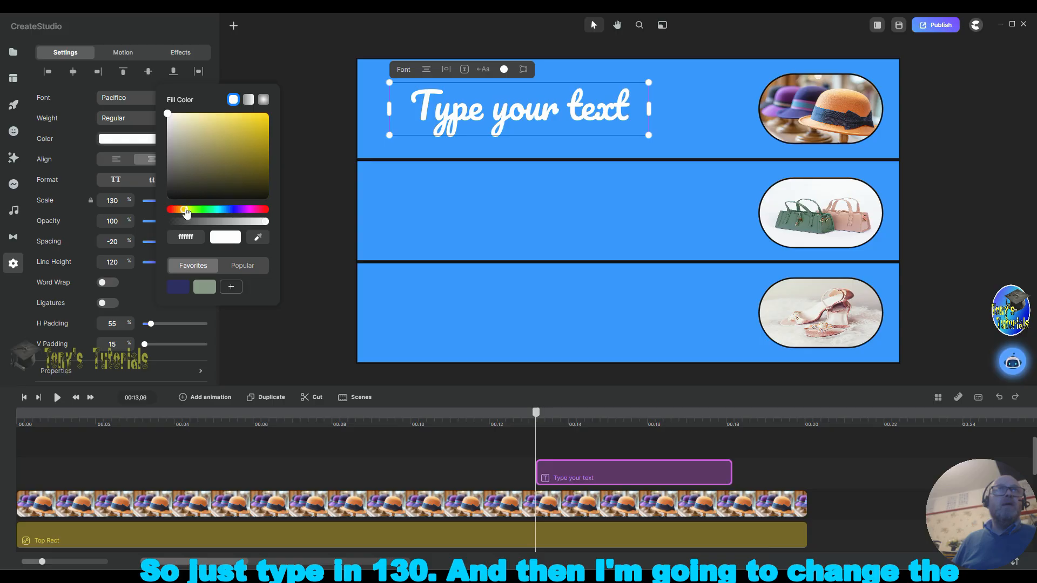
click(228, 124)
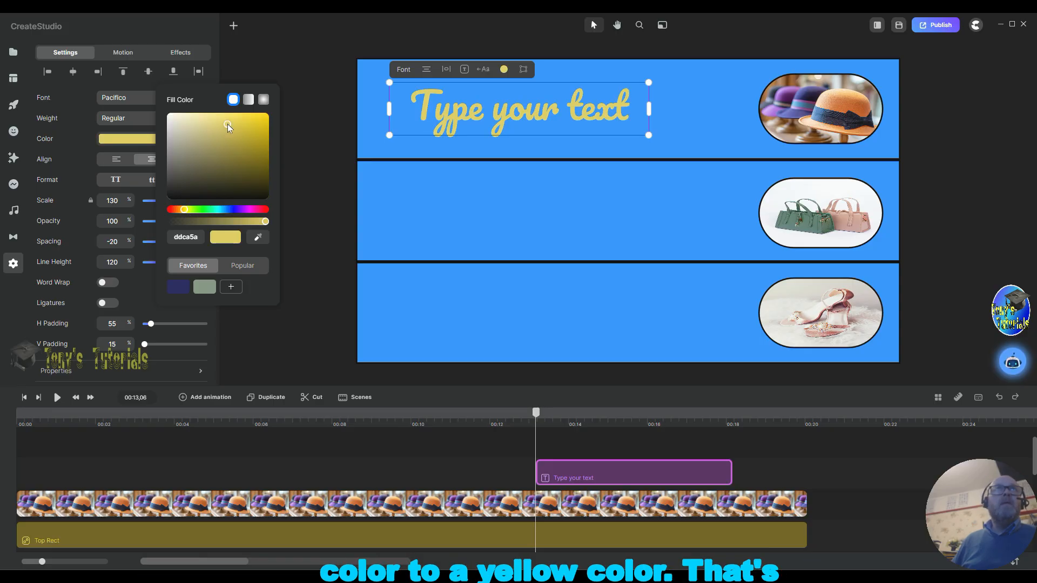
drag(228, 123, 215, 133)
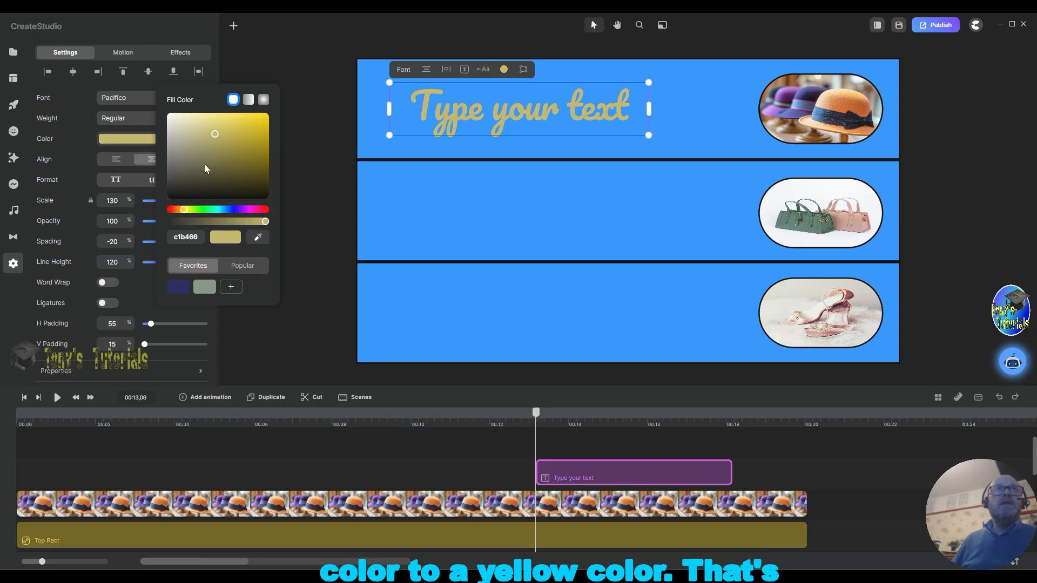
drag(187, 210, 189, 212)
click(242, 122)
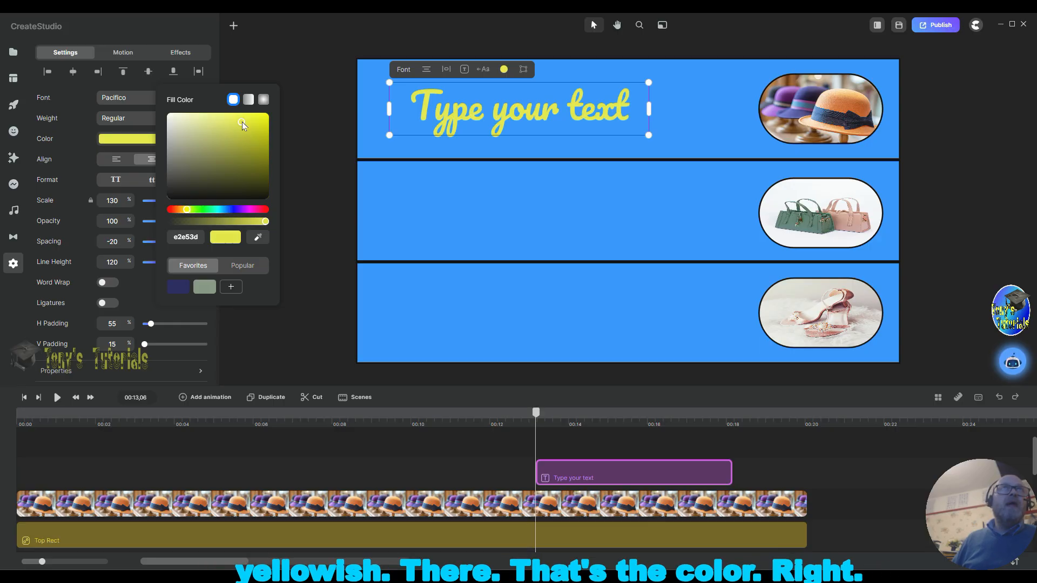
click(313, 226)
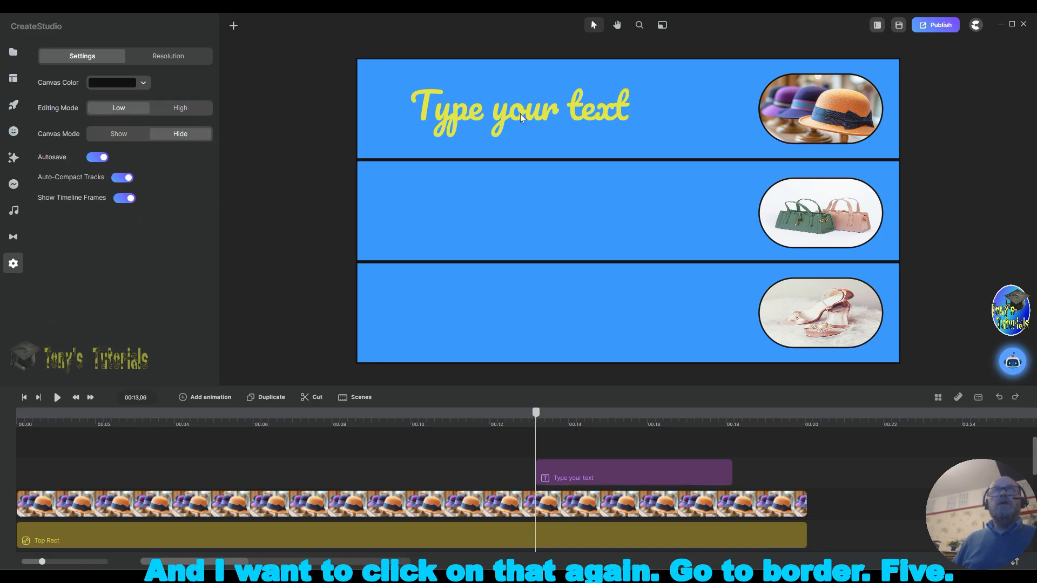
Step: Give the text a 5 px black border
click(533, 120)
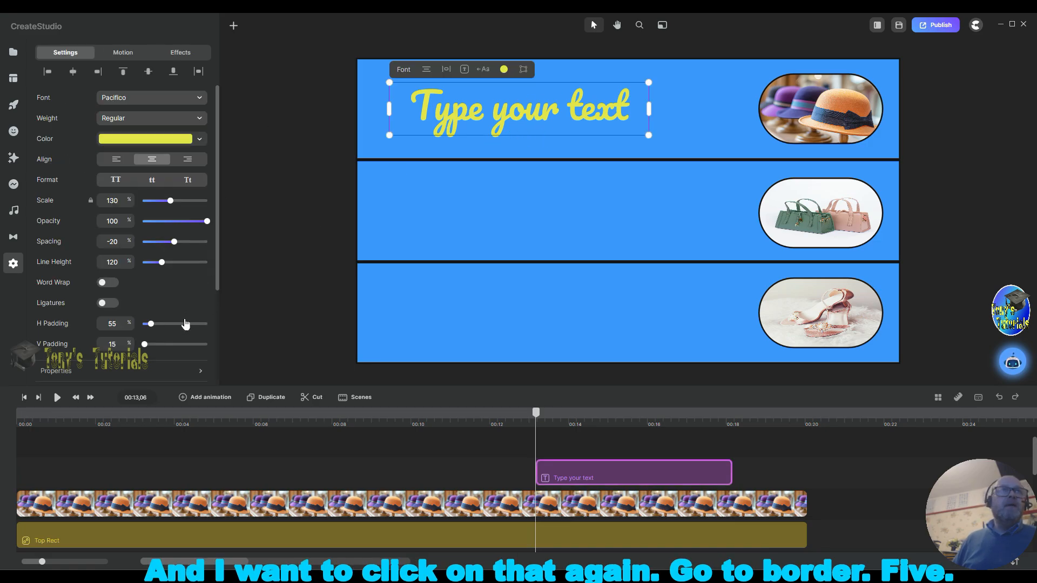
scroll(108, 331, down, 3)
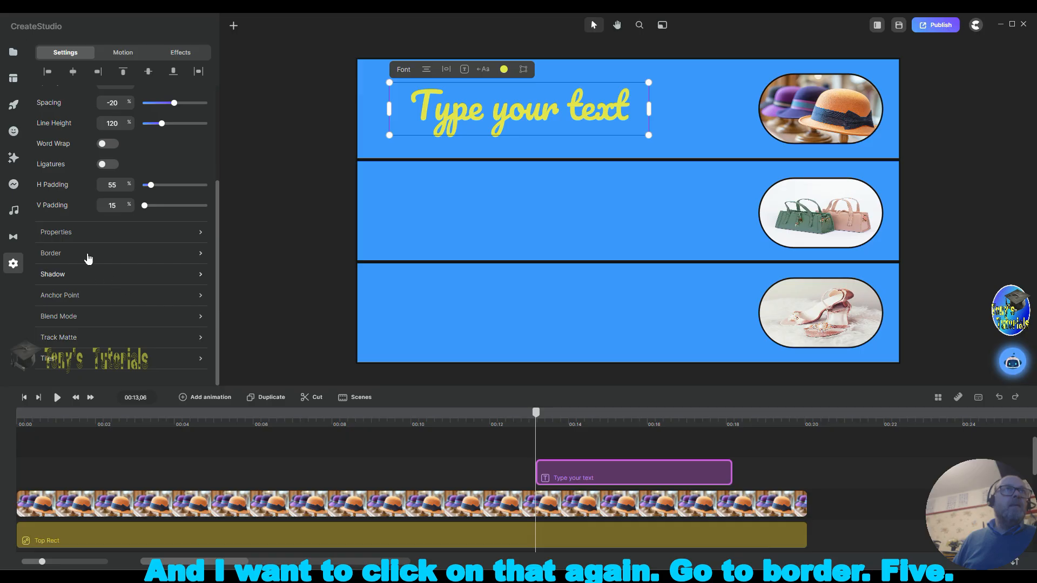
click(88, 254)
click(298, 189)
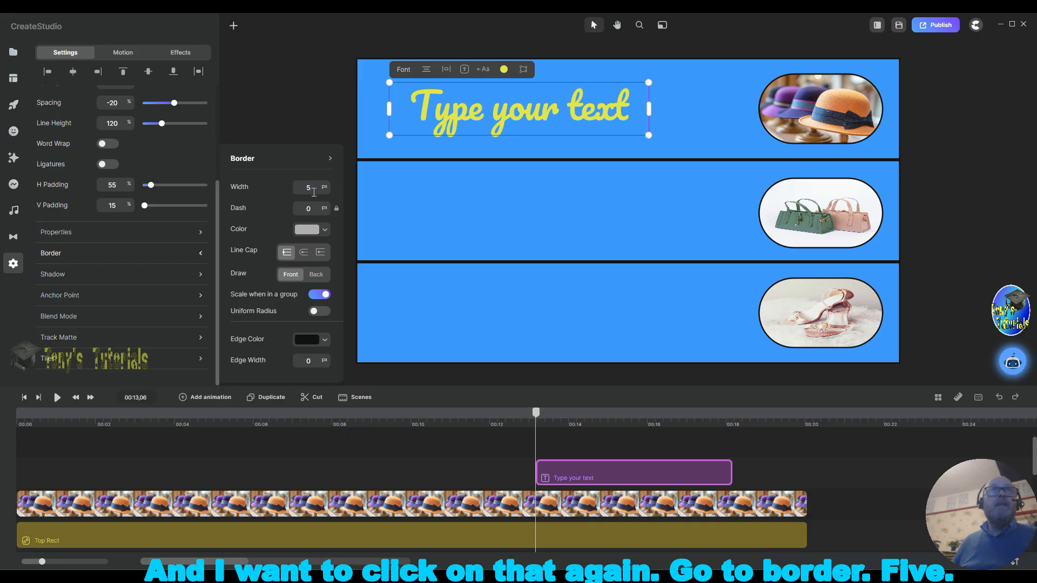
text(5)
click(301, 232)
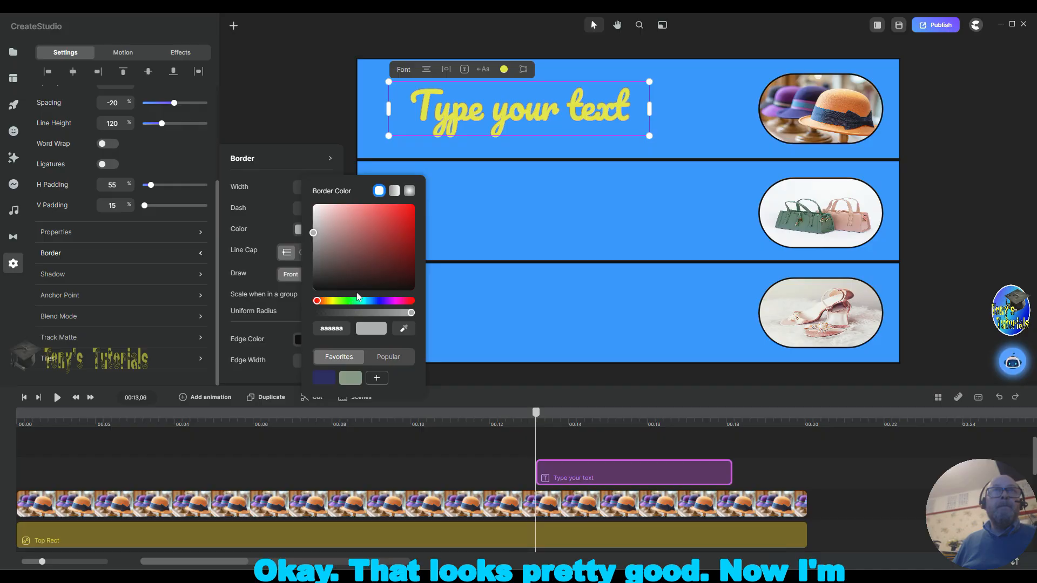
click(363, 288)
drag(364, 290, 364, 293)
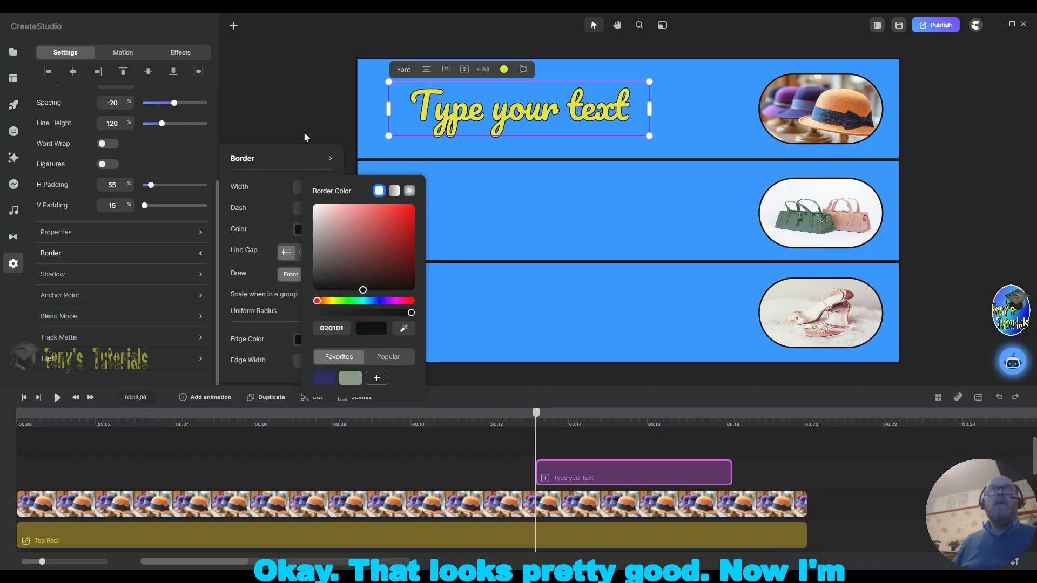
Step: Stretch the text layer's timeline clip to run the full length of the scene, from the start to the end
click(297, 113)
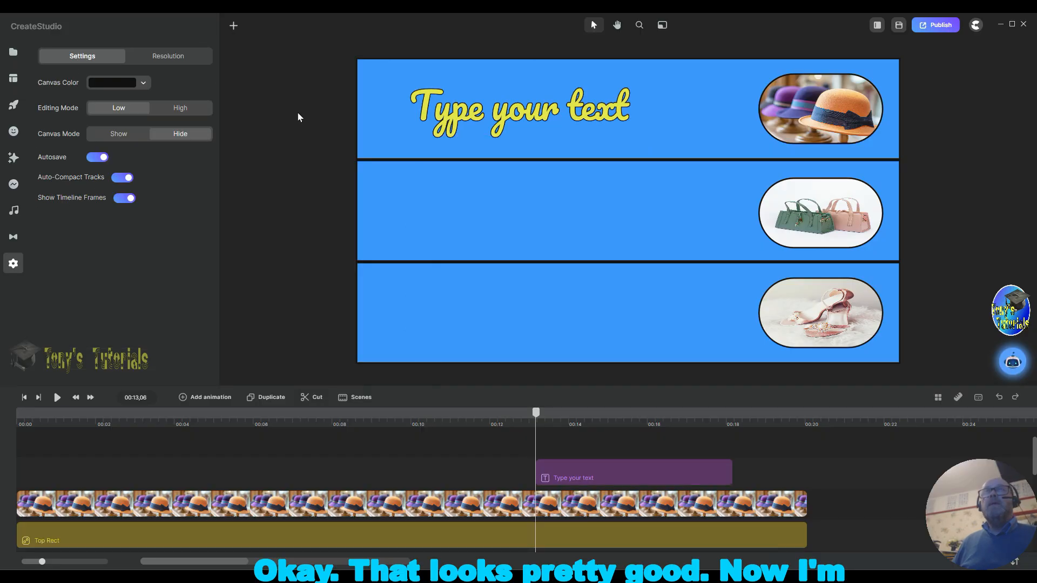
click(589, 118)
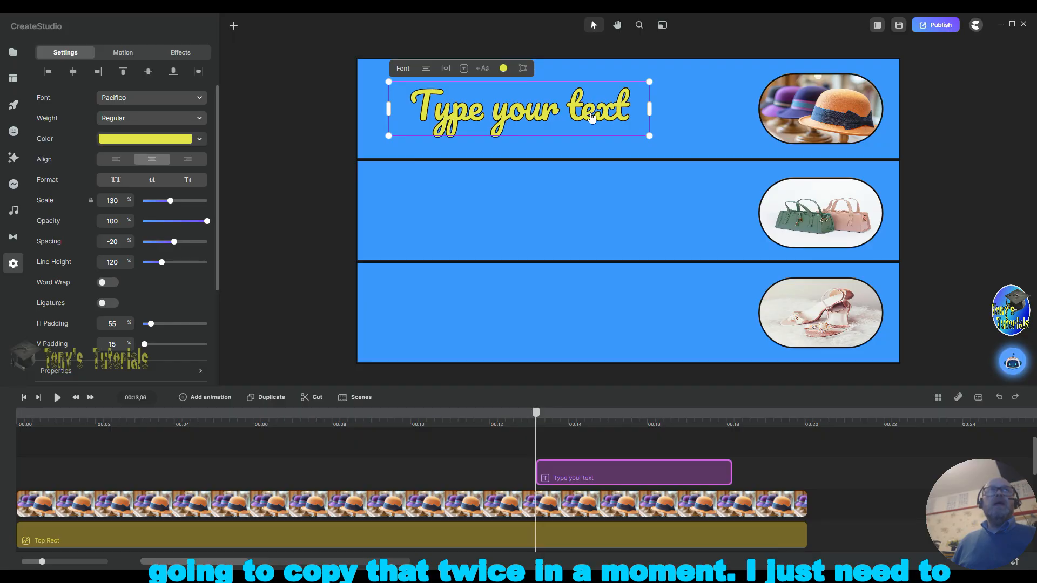
drag(647, 471, 102, 461)
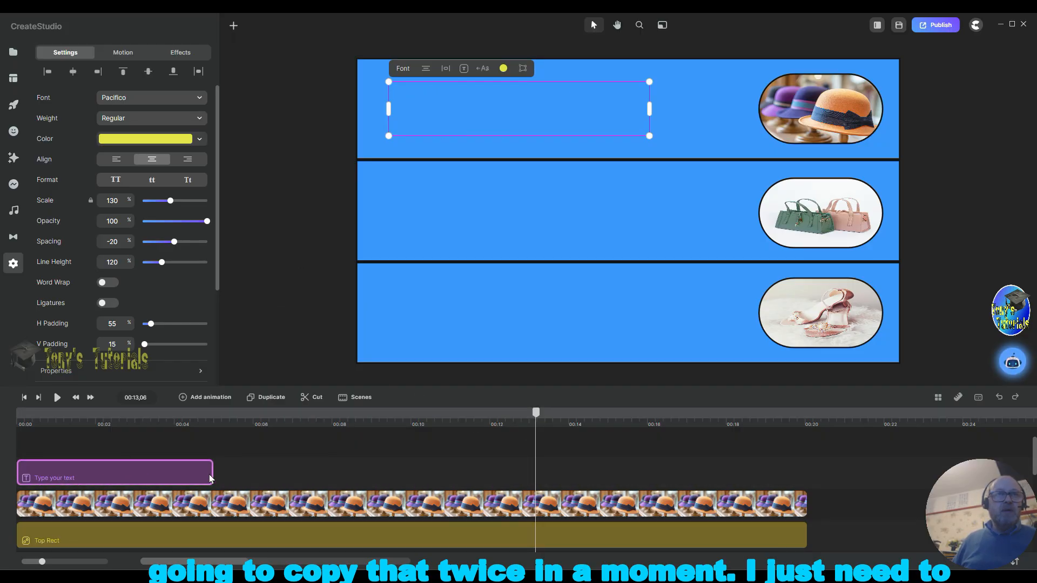
drag(215, 471, 807, 472)
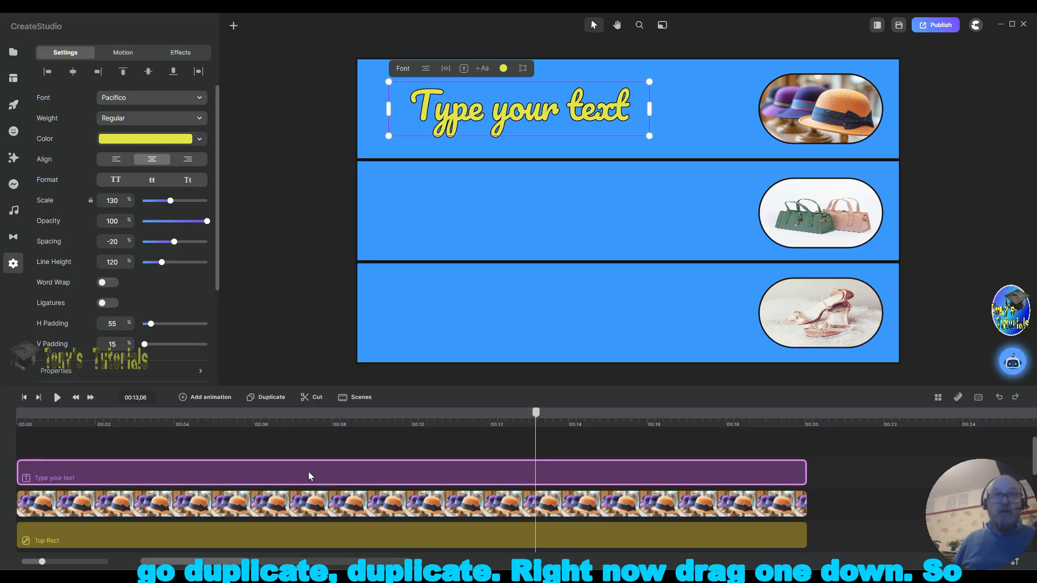
Step: Duplicate the text layer twice and move the copies into the bottom and middle bands, aligned with the top title
click(270, 404)
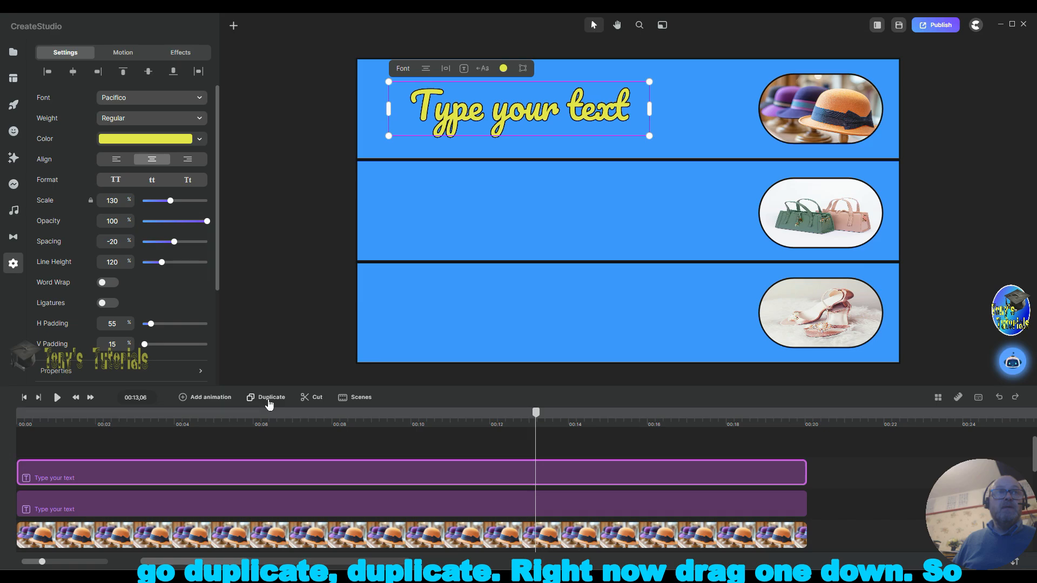
click(272, 403)
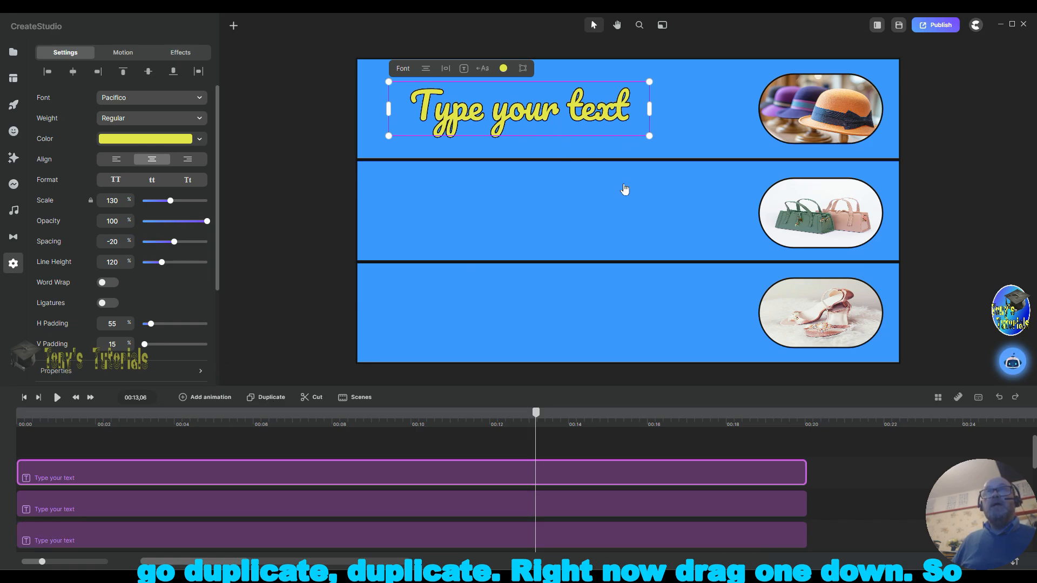
click(956, 308)
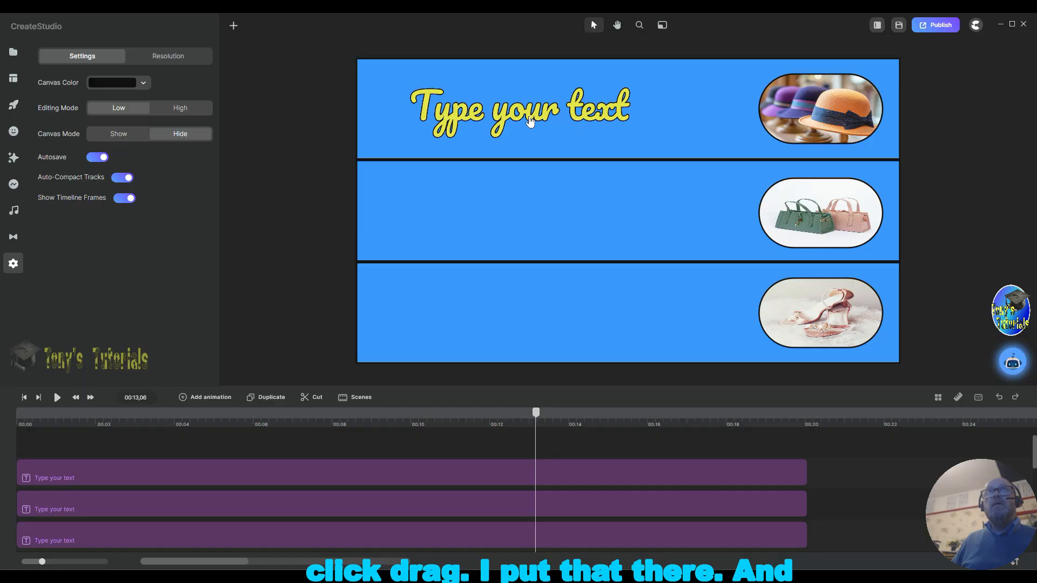
click(520, 317)
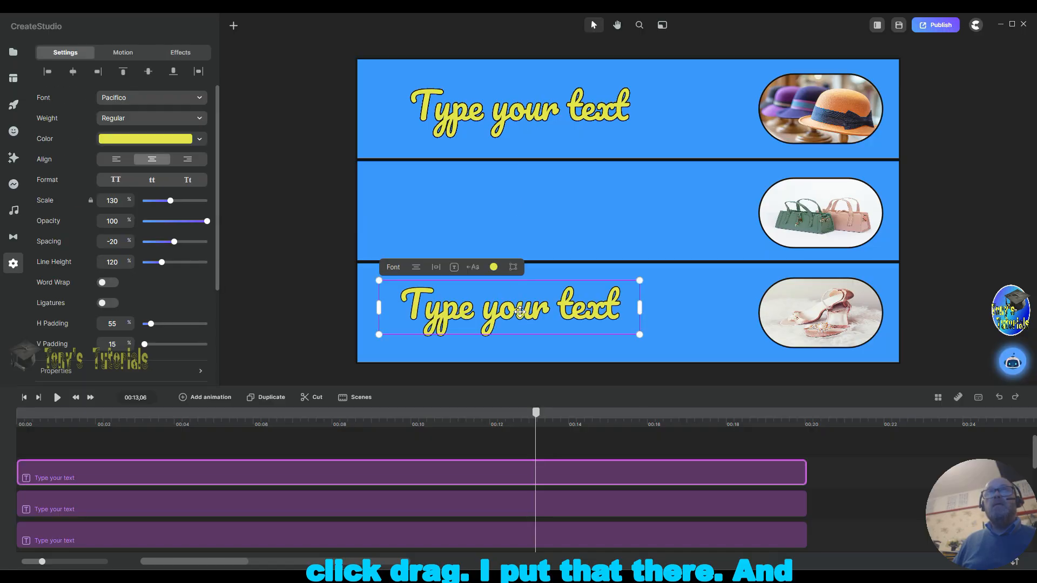
drag(589, 309, 532, 316)
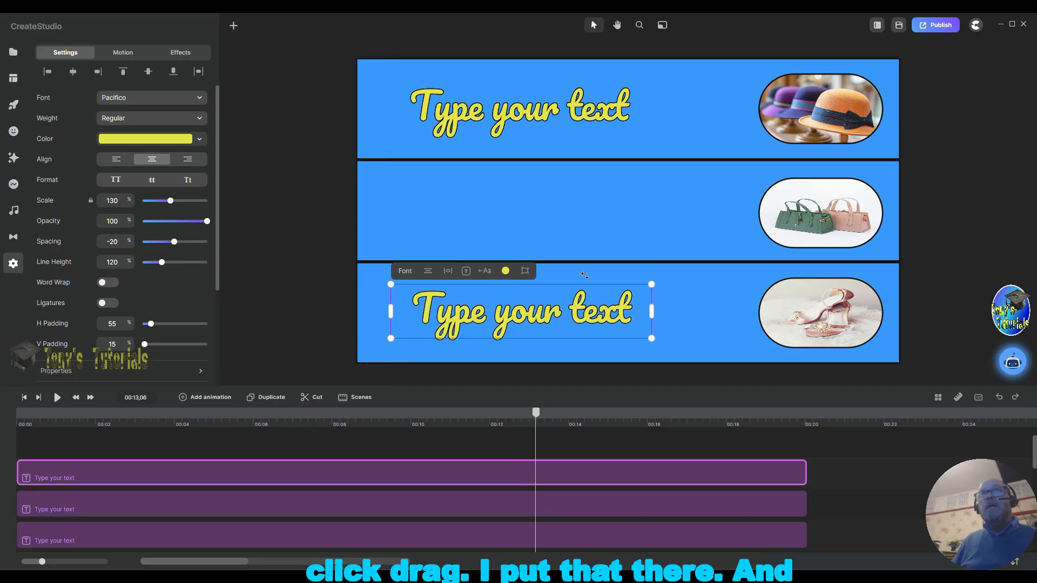
click(535, 117)
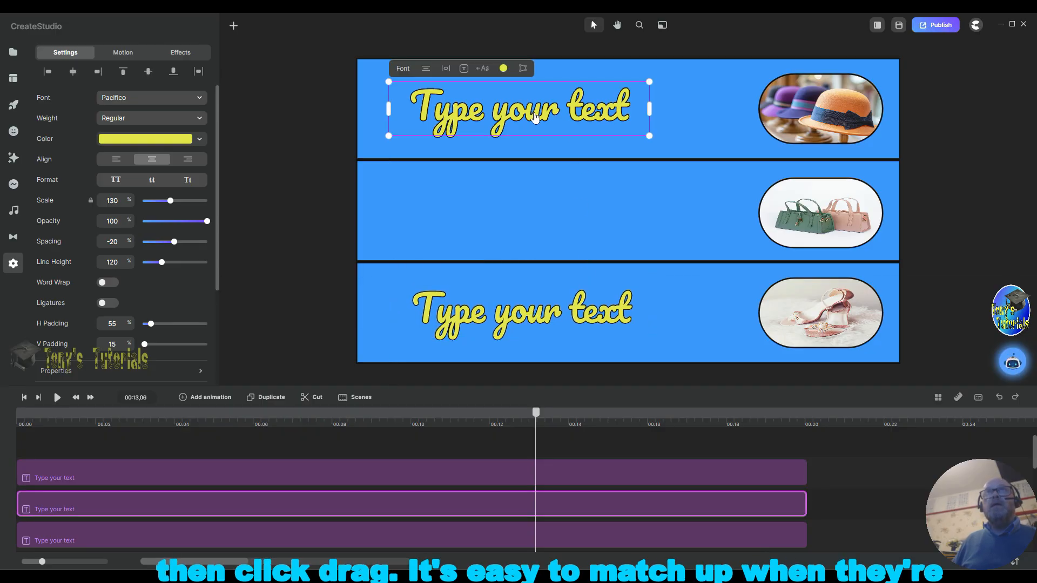
drag(535, 117, 536, 213)
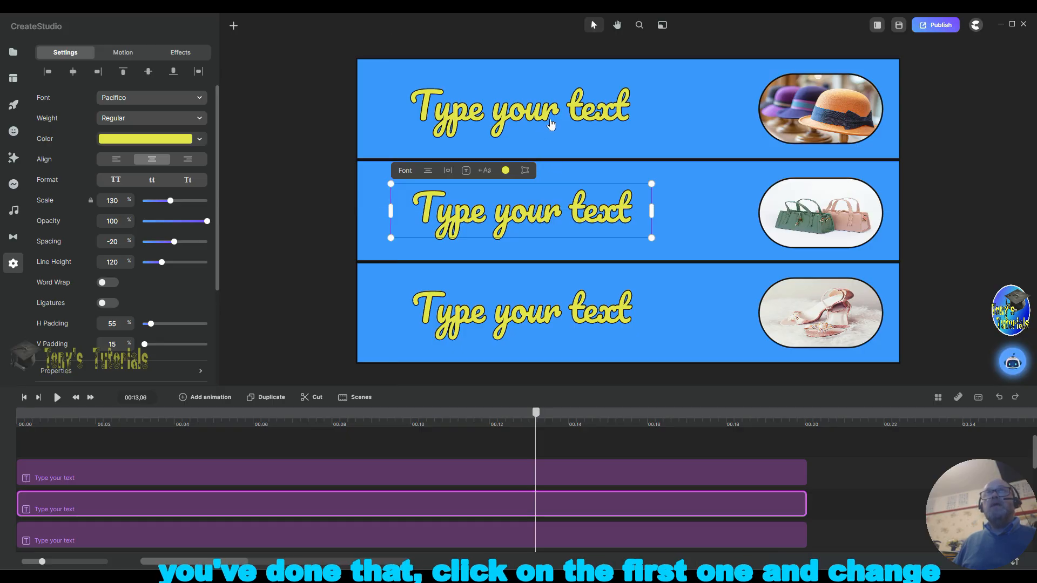
Step: Replace the top band's text with "Designer Hats"
click(591, 116)
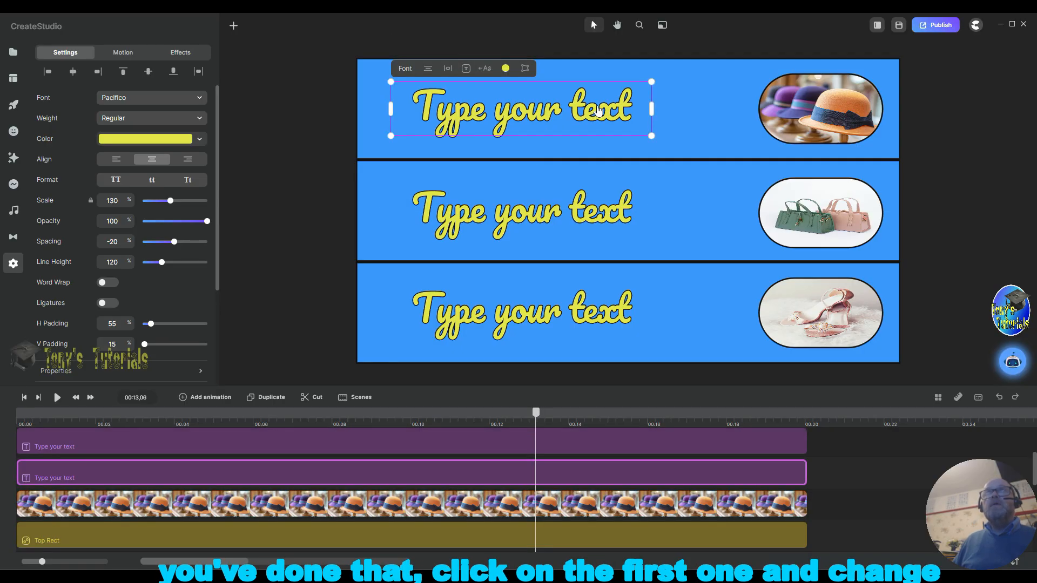
double_click(634, 110)
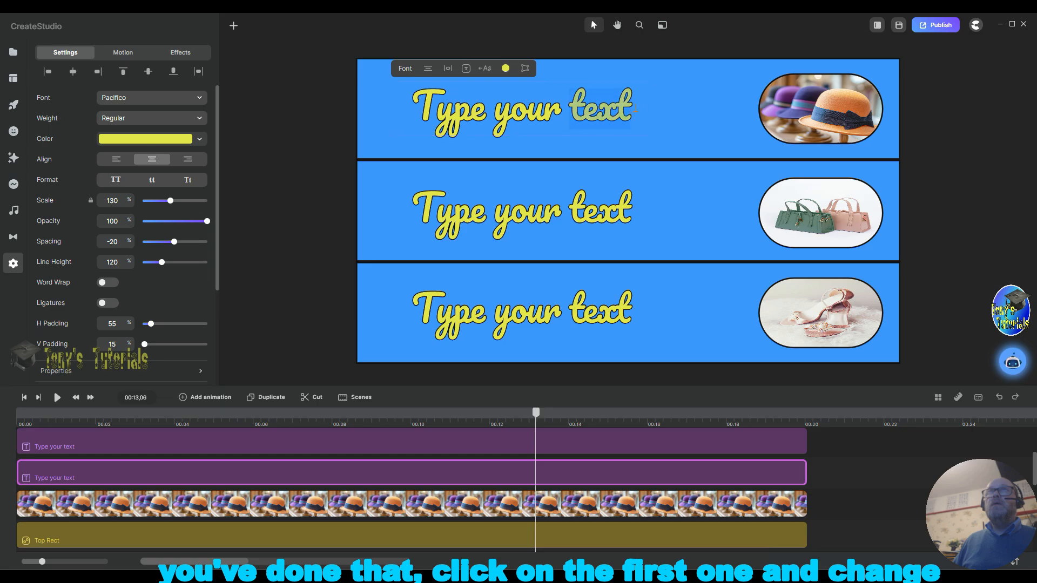
drag(638, 106, 431, 106)
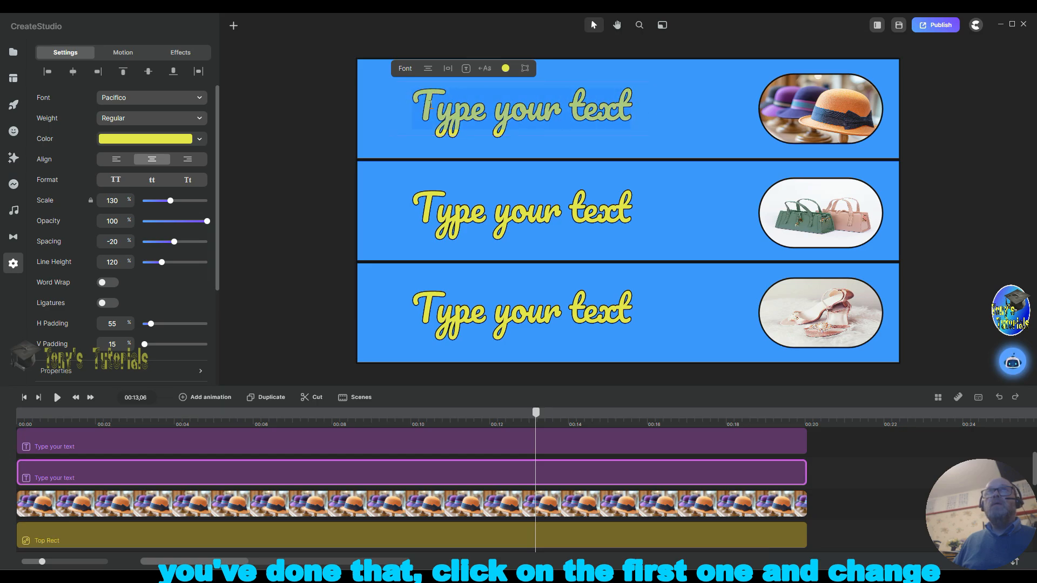
text(D)
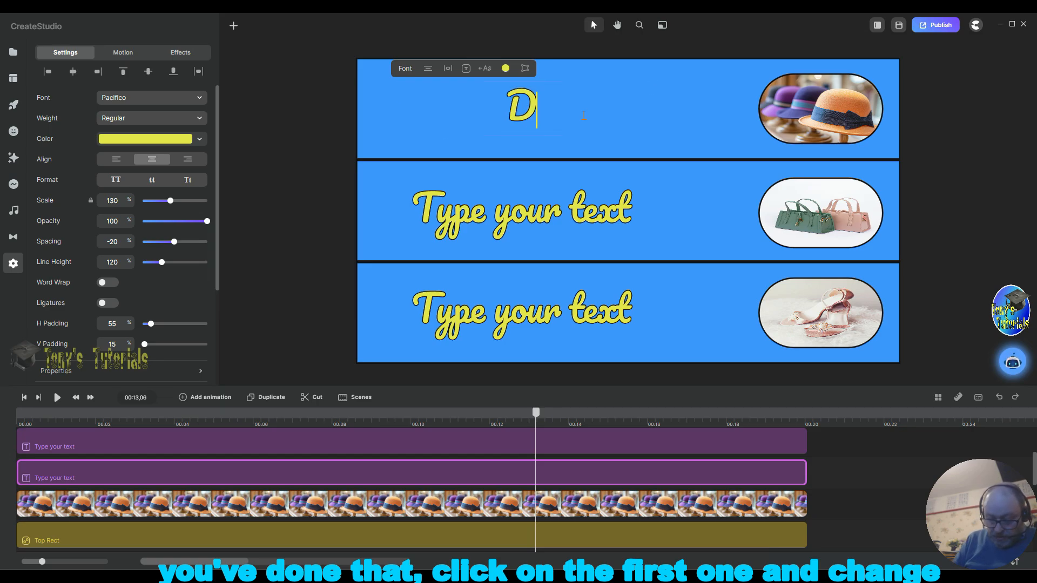
text(esi)
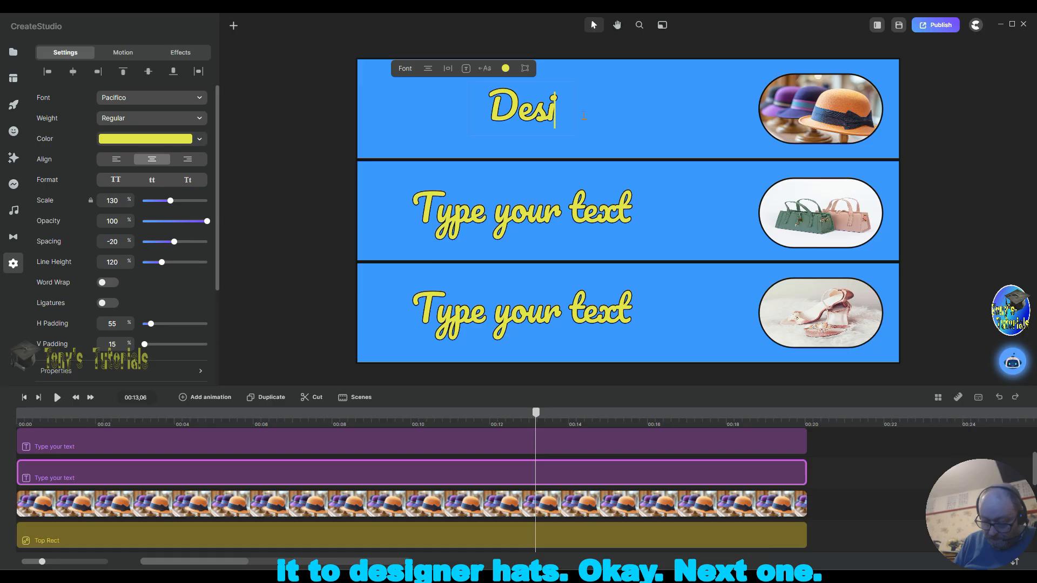
text(gner )
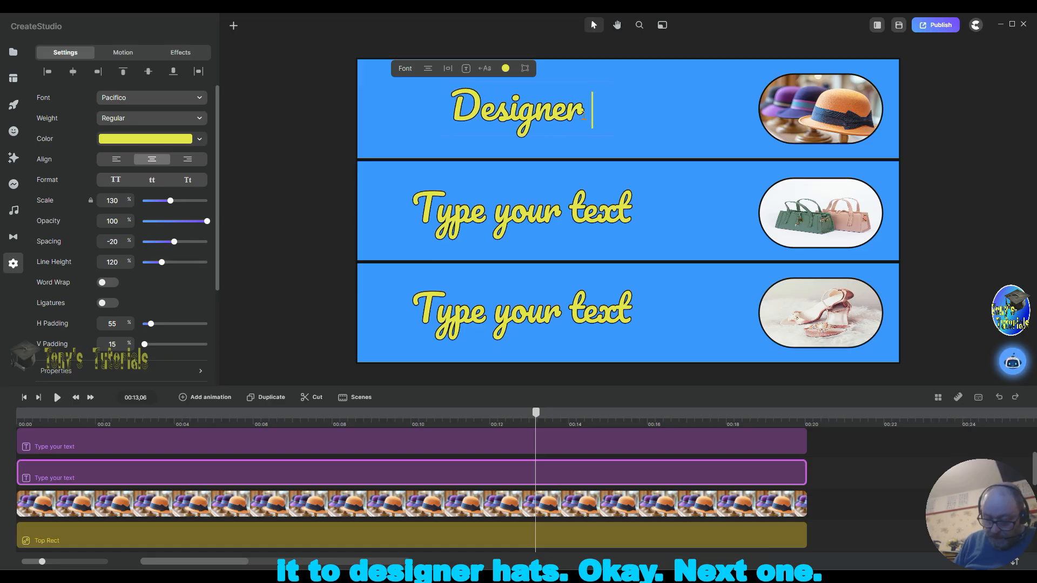
text(Hats)
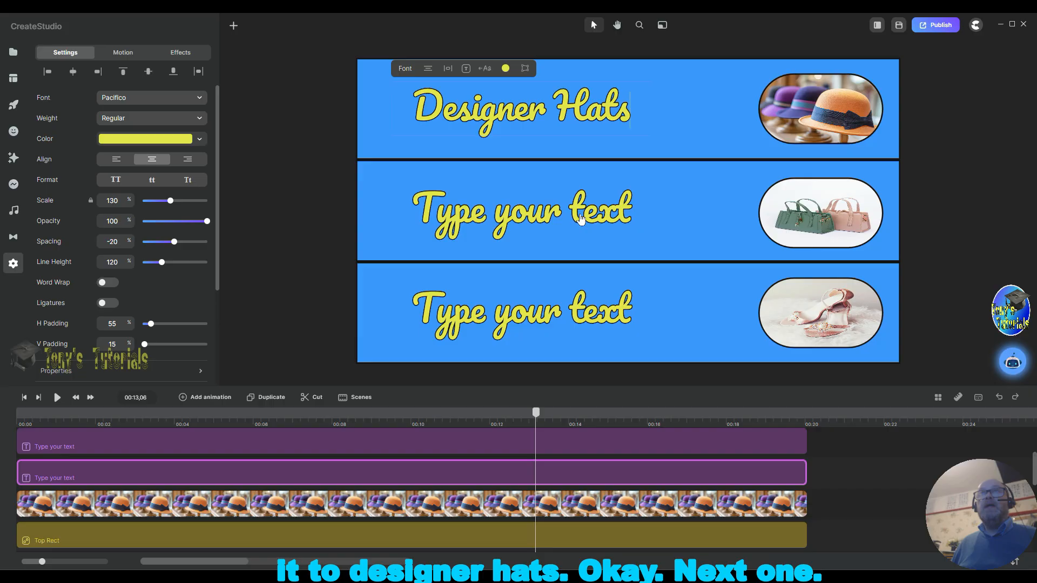
Step: Replace the middle band's text with "Trendy Bags"
click(597, 216)
click(597, 216)
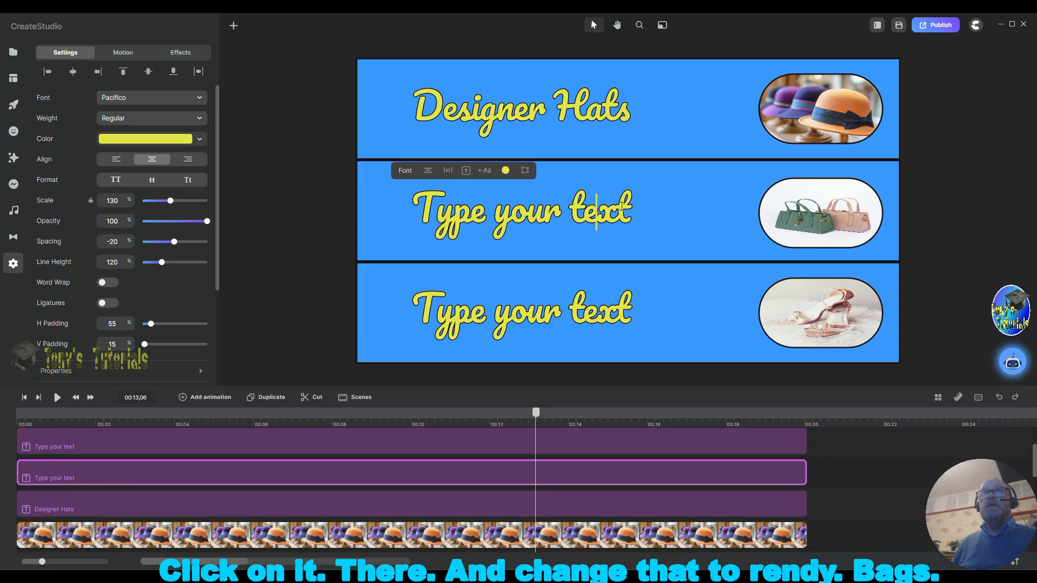
drag(631, 216, 438, 216)
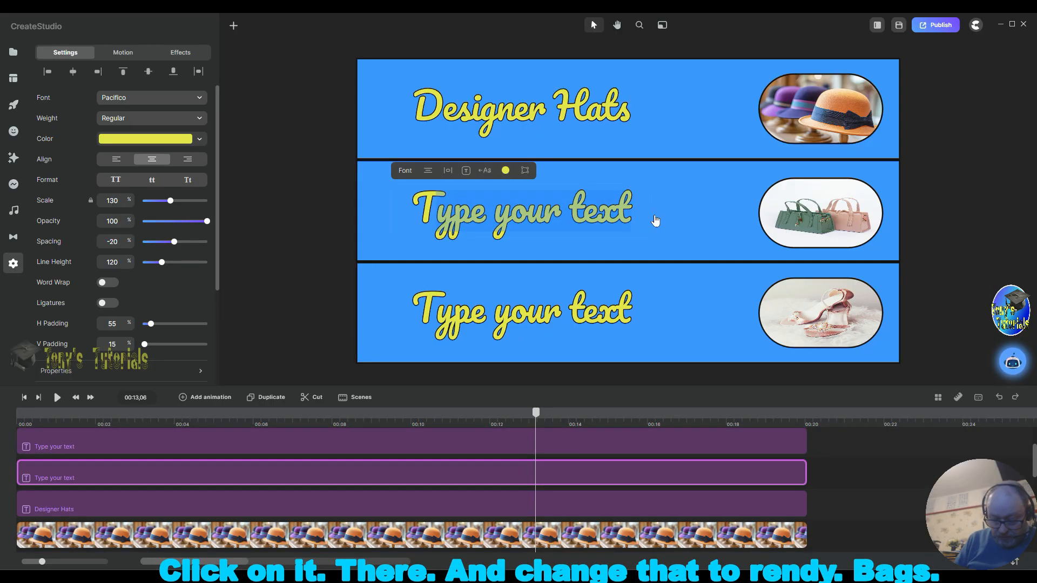
text(rend)
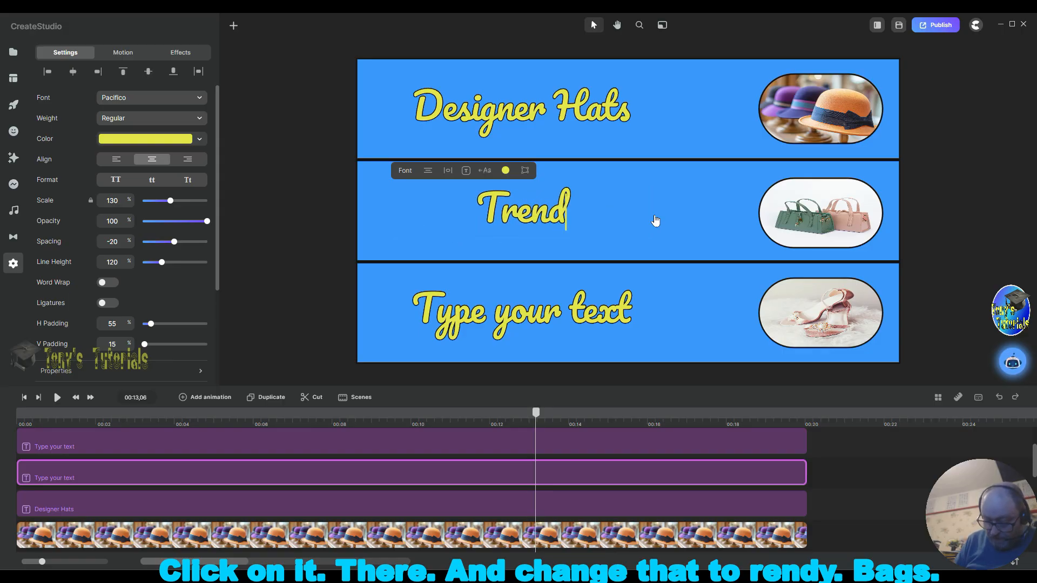
text(y B)
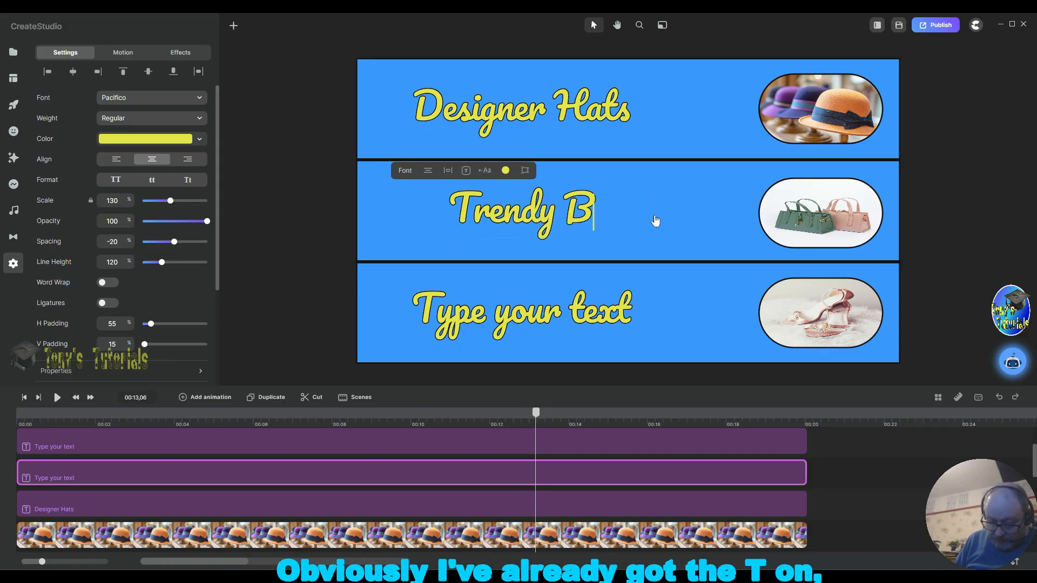
text(ags)
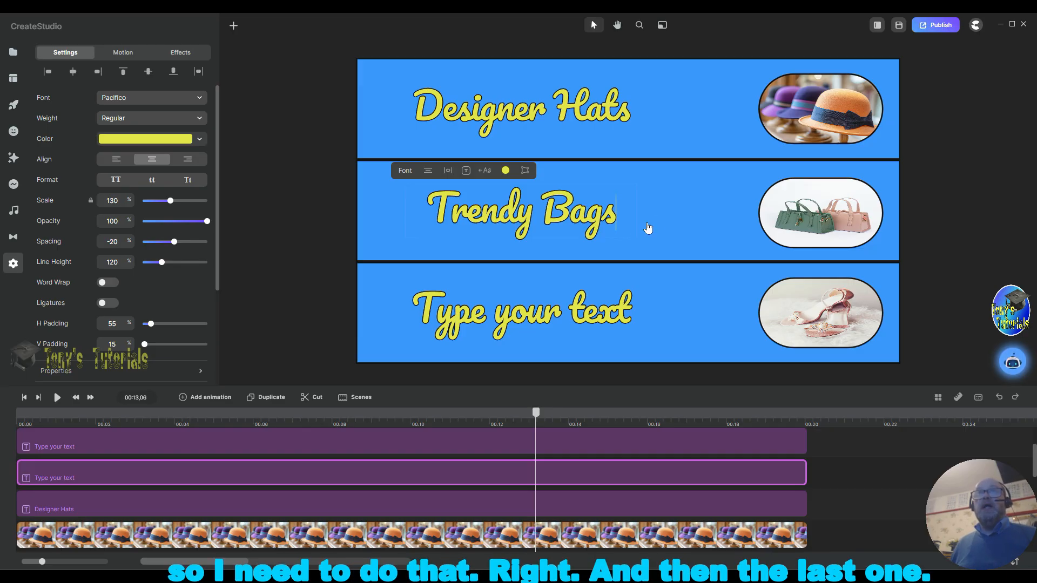
Step: Replace the bottom band's text with "Stylish Shoes"
click(630, 324)
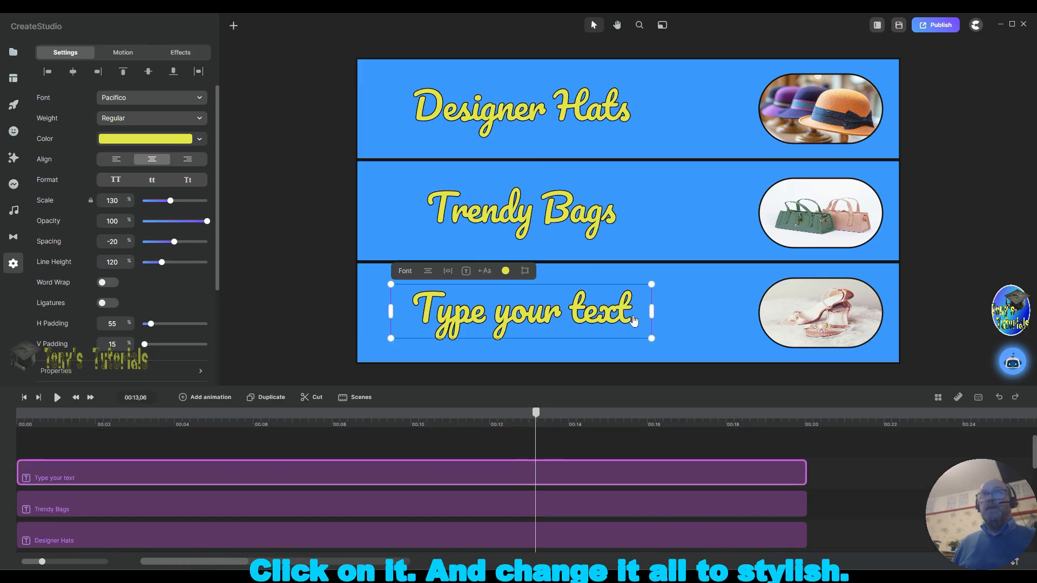
double_click(641, 314)
key(ctrl+shift+Left)
key(ctrl+shift+Left)
key(ctrl+shift+Left)
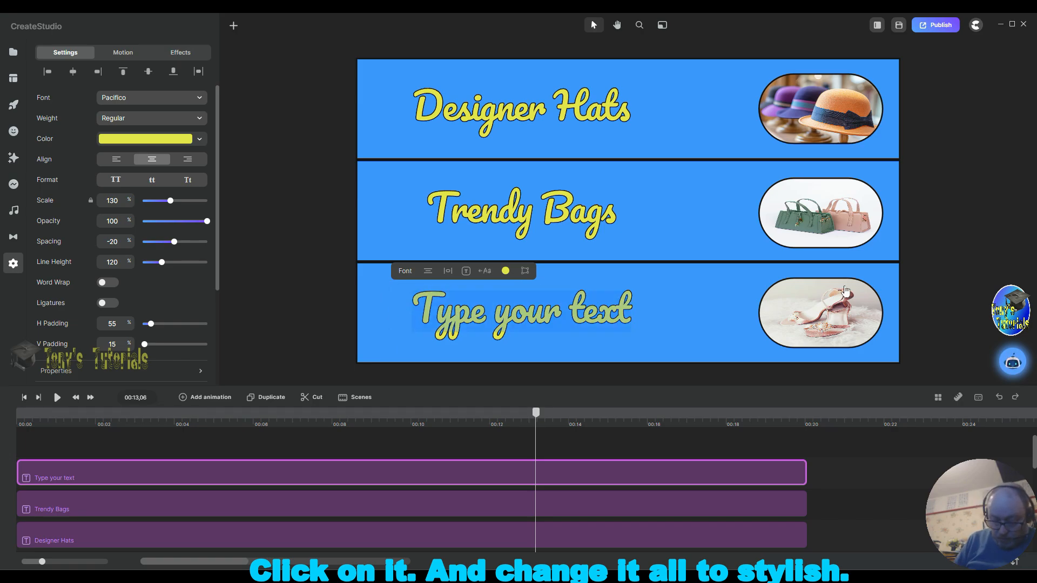
text(Sty)
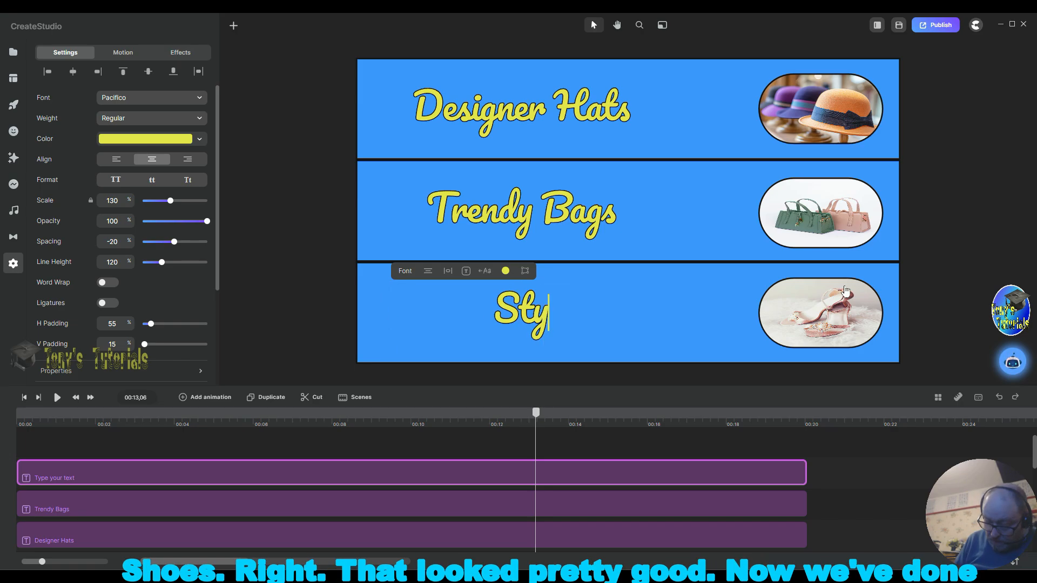
text(lish )
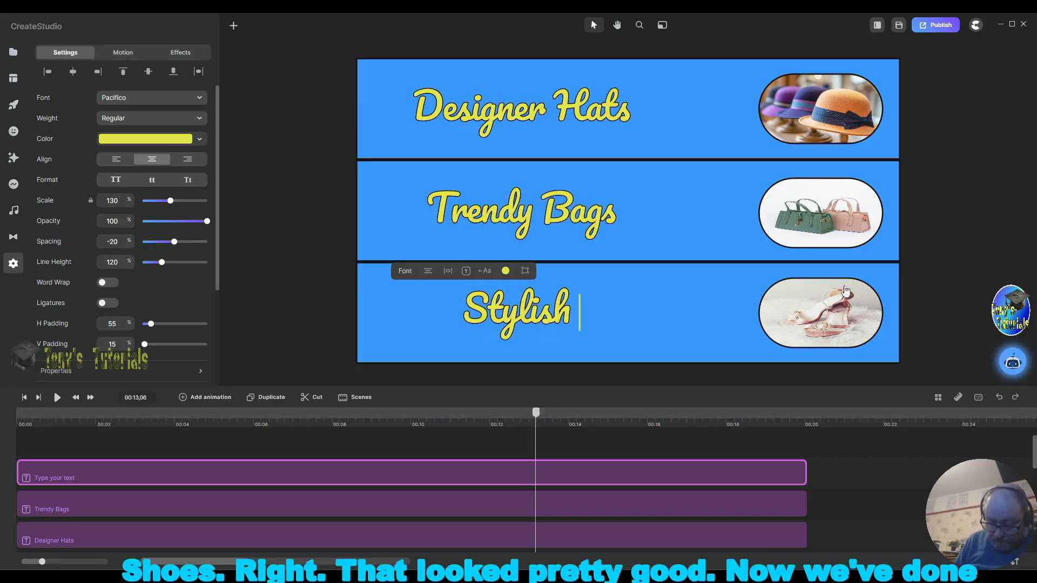
text(Shi)
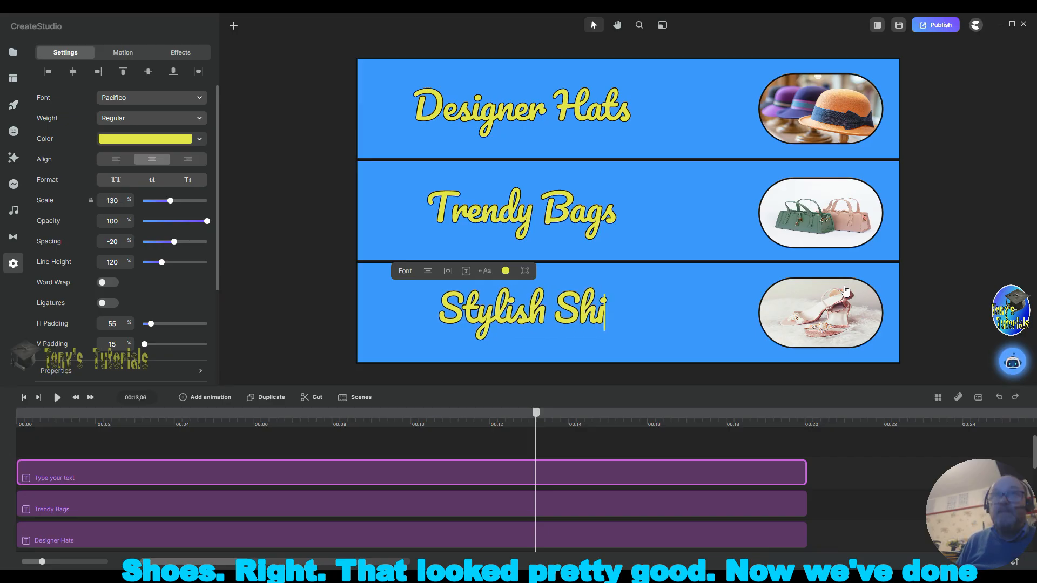
key(BackSpace)
text(oes)
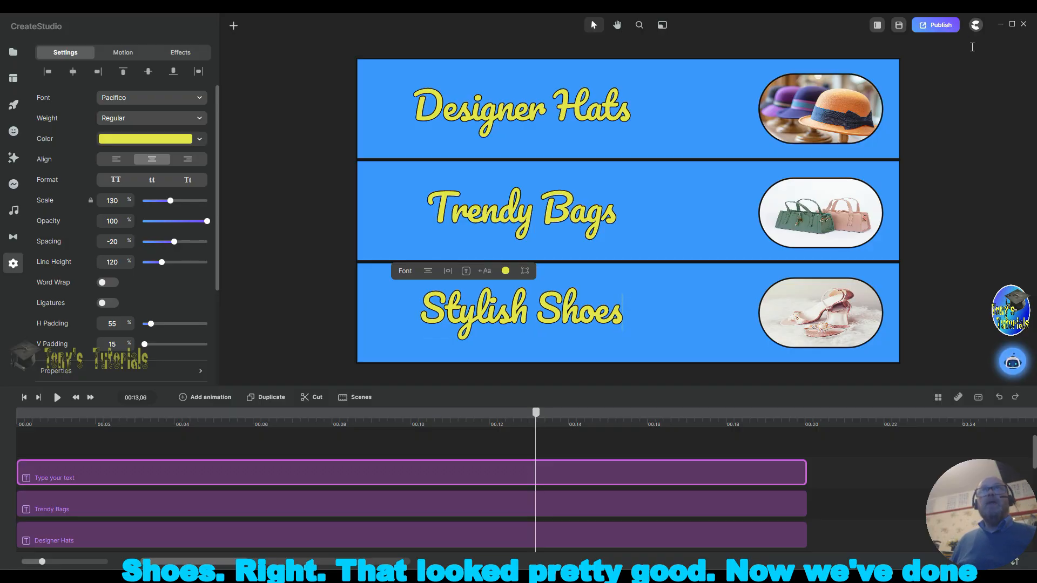
Step: Add a rectangle shape to the canvas and select it
click(975, 25)
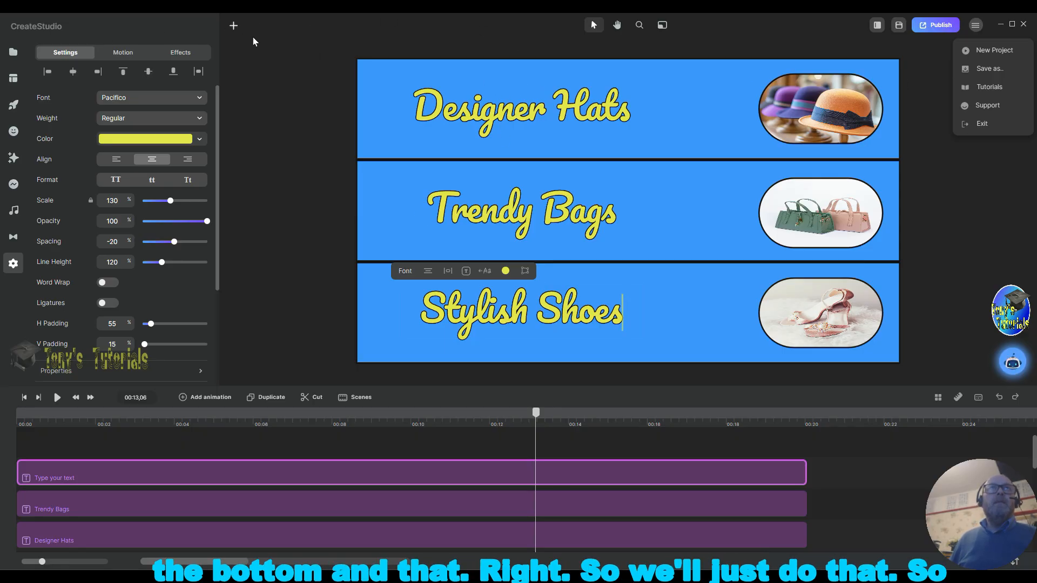
click(234, 26)
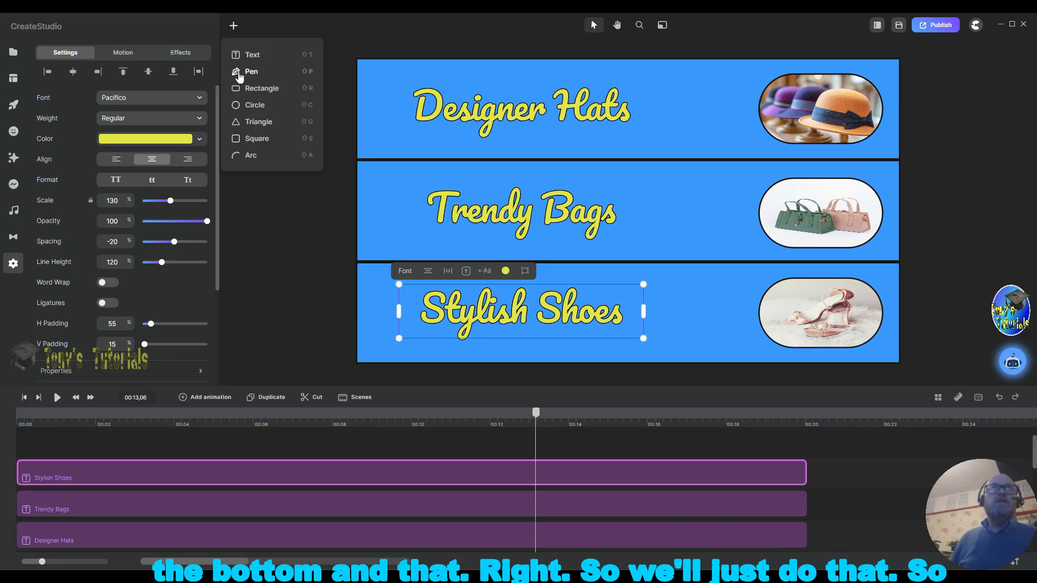
click(264, 89)
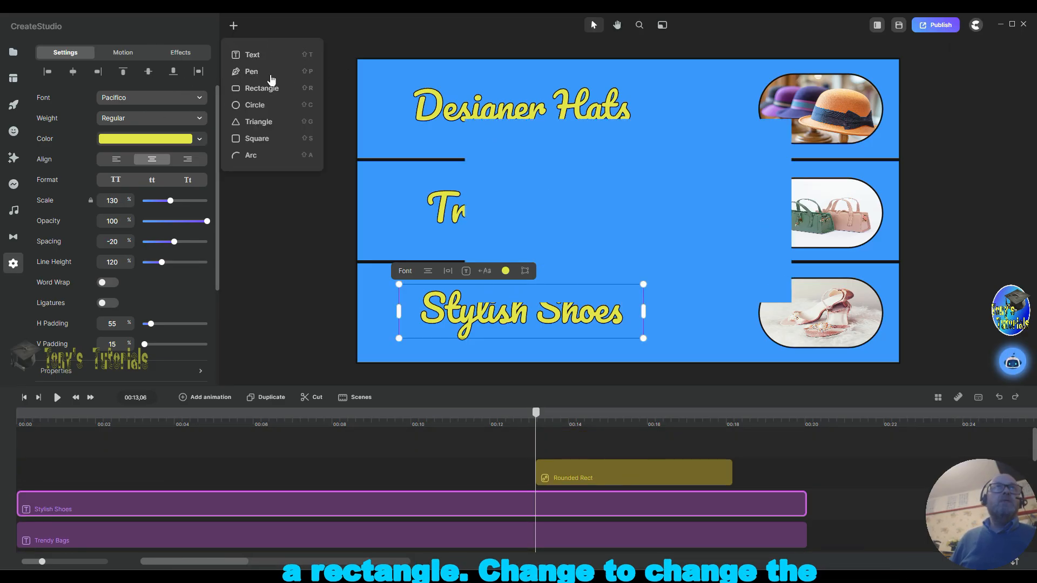
click(597, 180)
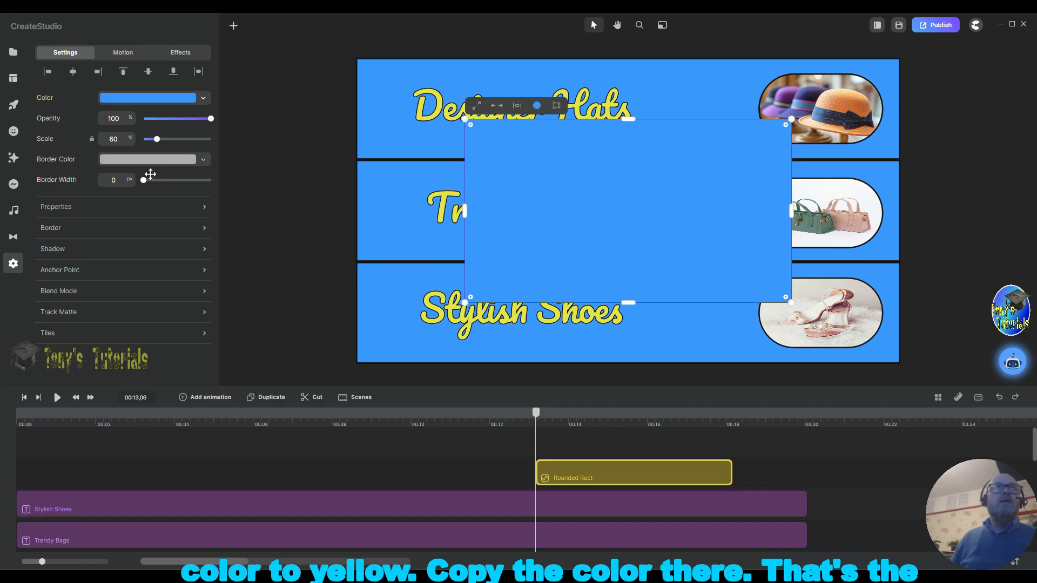
Step: Set the rectangle's fill colour by sampling the yellow of the title text with the eyedropper
click(154, 98)
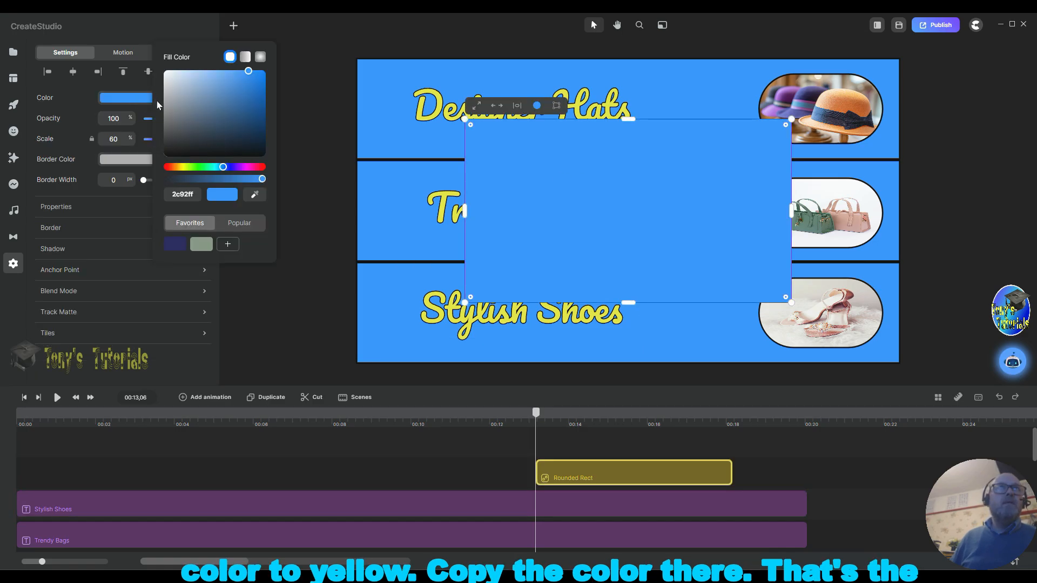
click(251, 196)
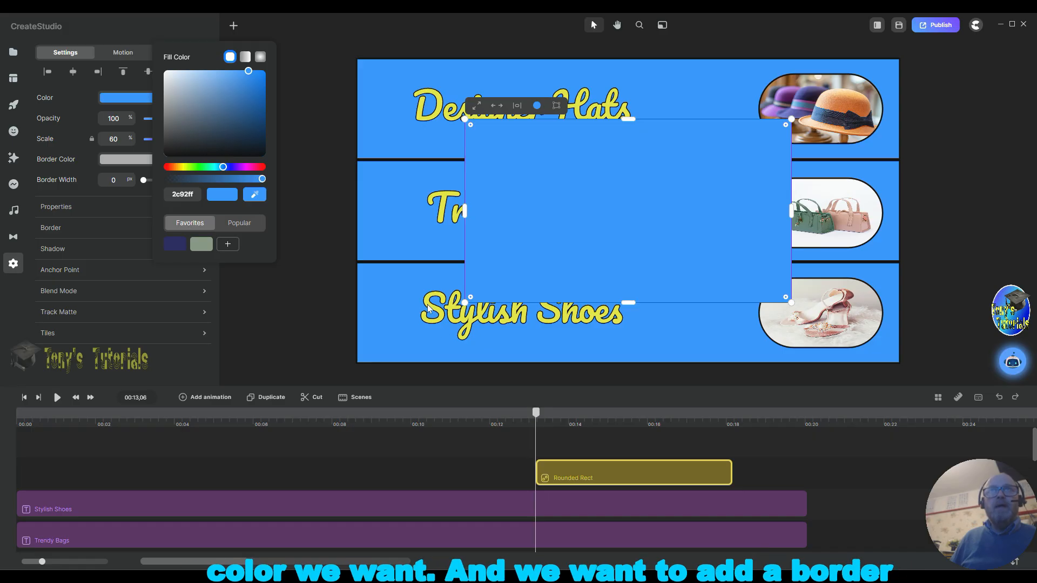
click(428, 308)
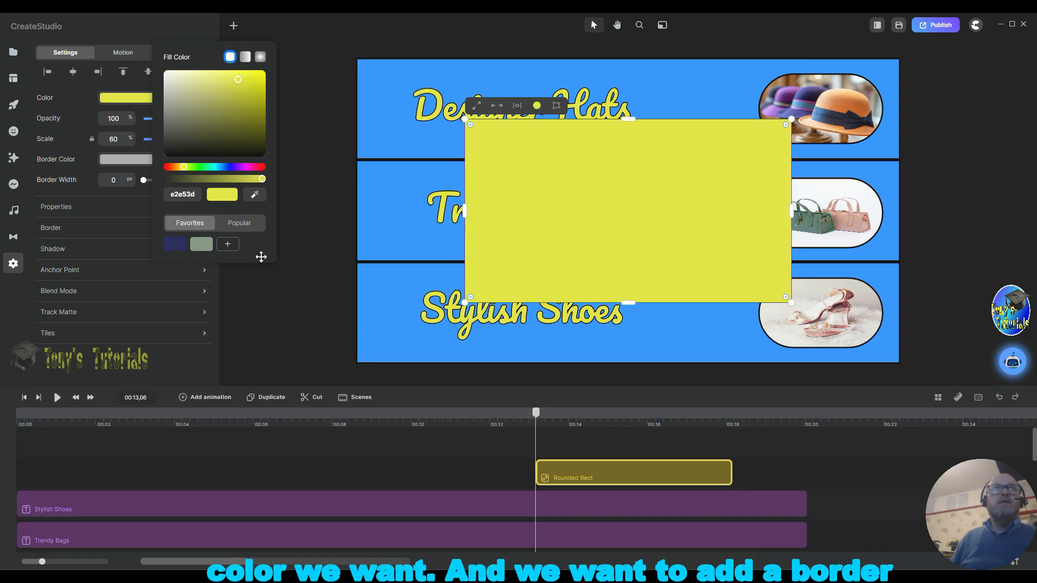
Step: Give the rectangle a 5 px border and set the border colour to black (000000)
click(71, 229)
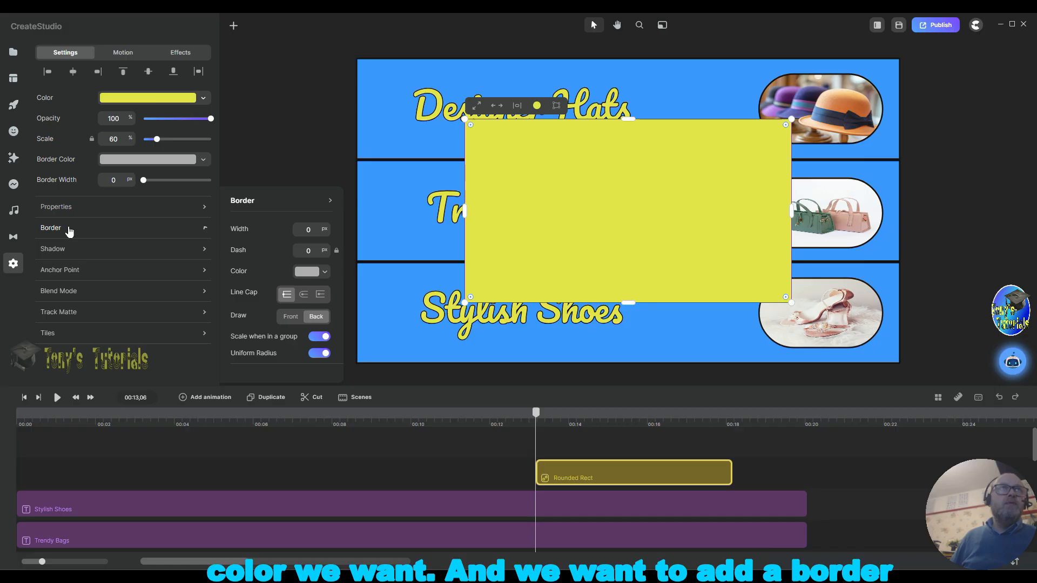
click(297, 228)
text(5)
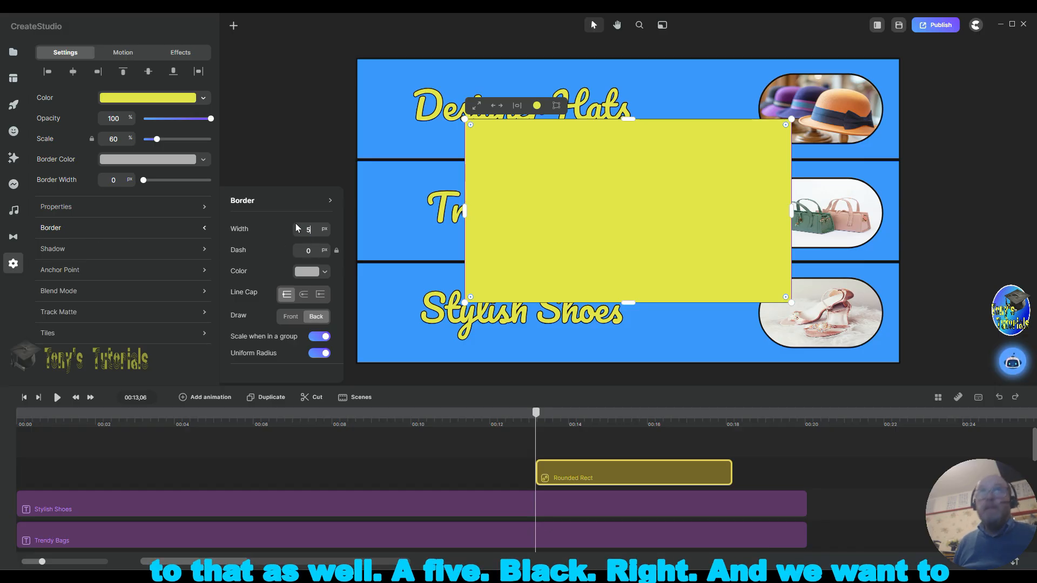
click(307, 271)
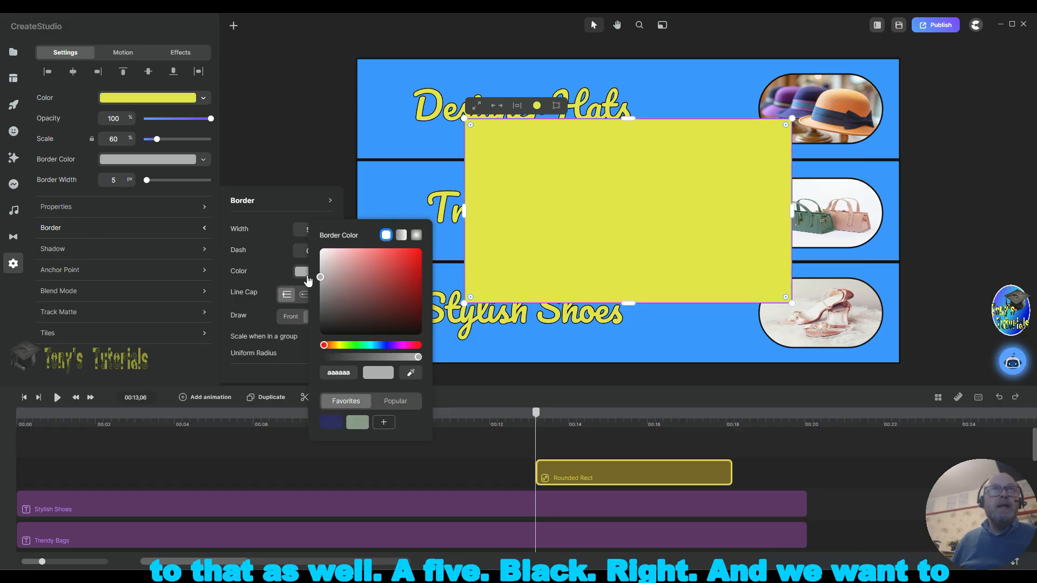
click(365, 333)
click(366, 336)
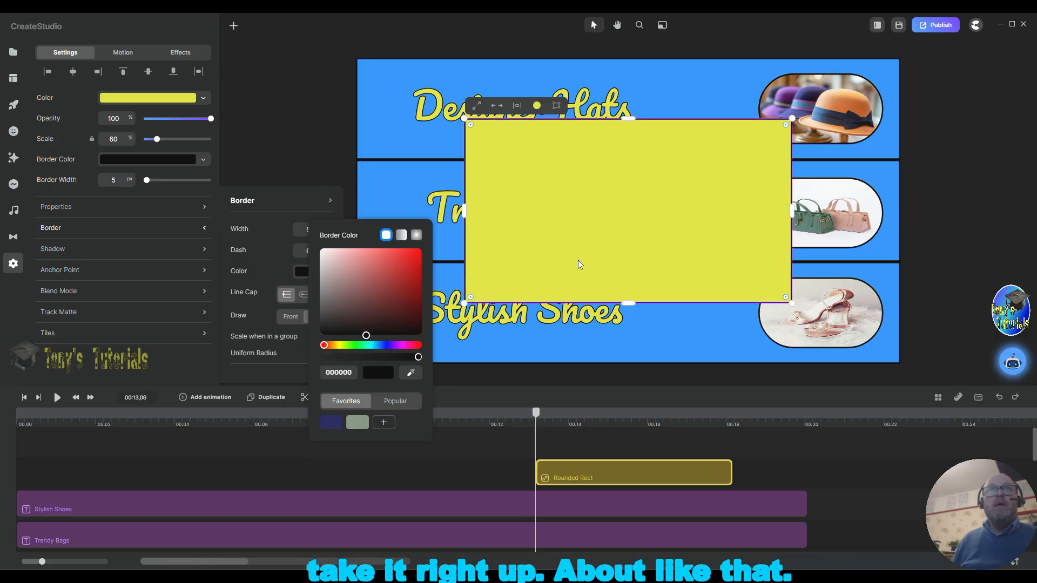
Step: Move the rectangle to the canvas's top edge and reshape it into a thin bar spanning the full width
drag(634, 302, 638, 62)
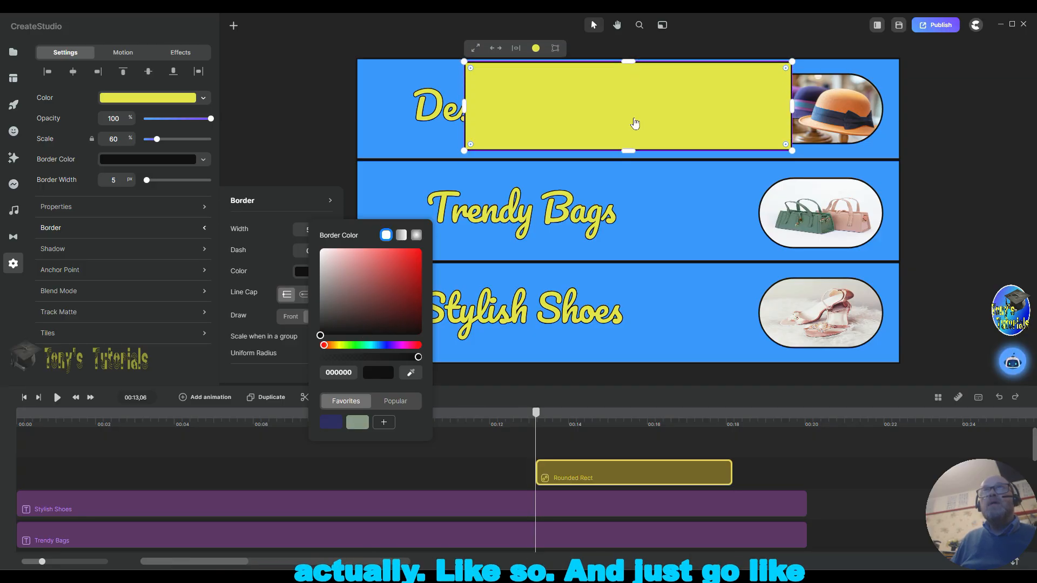
drag(627, 151, 628, 70)
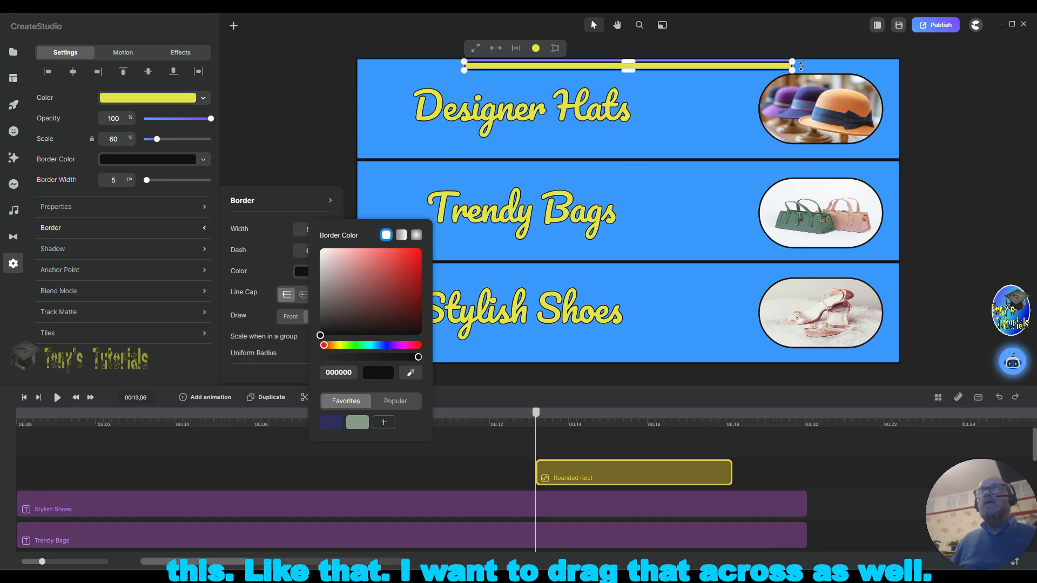
drag(793, 62, 895, 60)
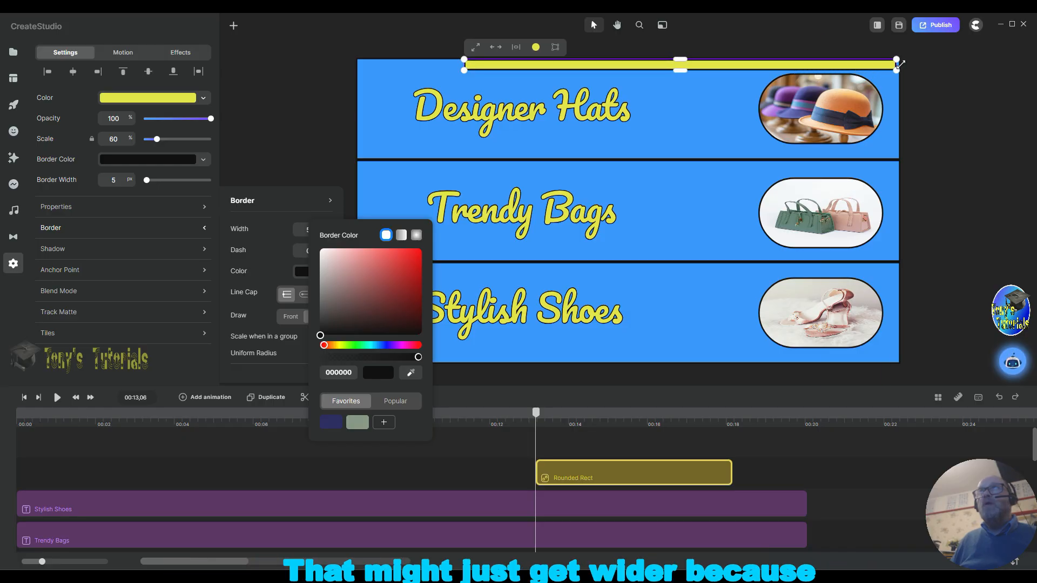
drag(464, 64, 352, 64)
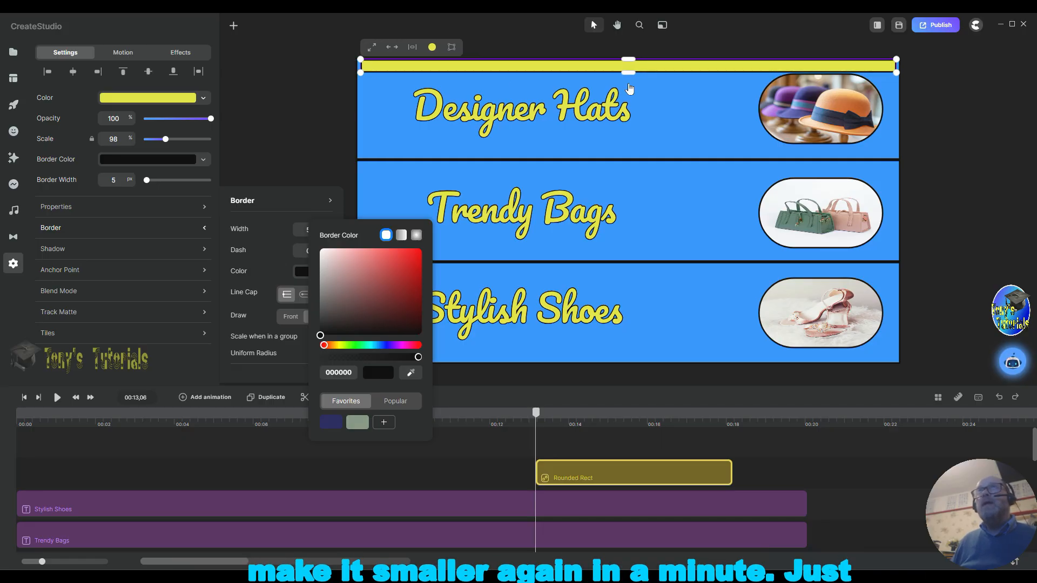
drag(630, 60, 630, 68)
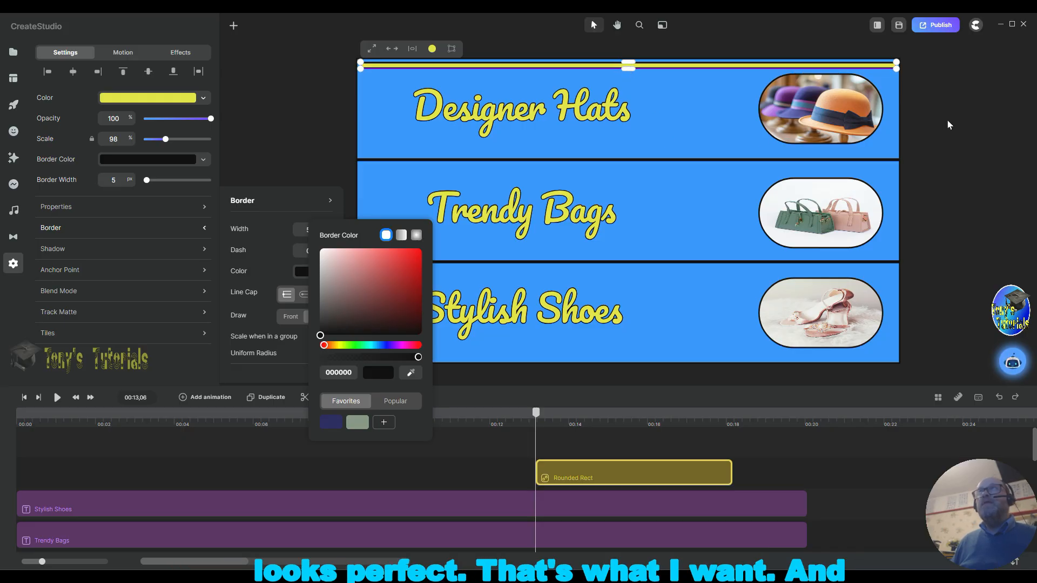
Step: Reselect the bar and stretch its timeline clip to start at zero and end with the other layers
click(930, 119)
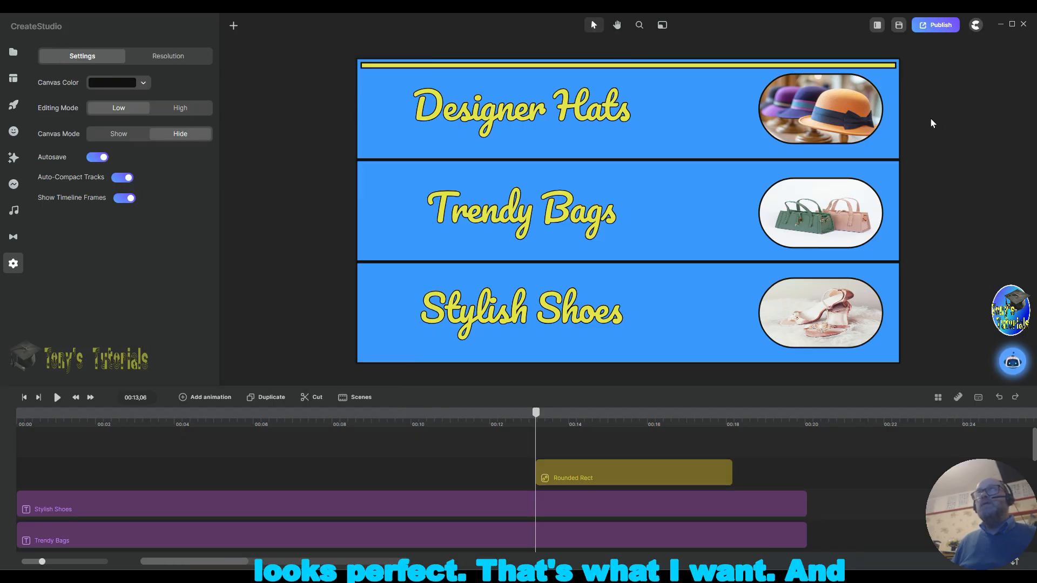
click(666, 63)
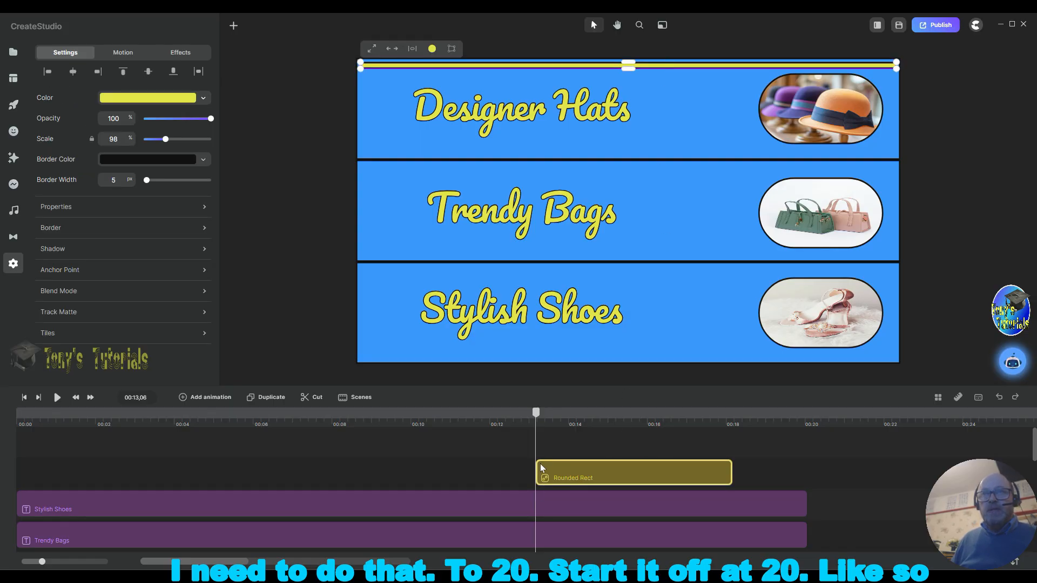
drag(536, 468, 17, 468)
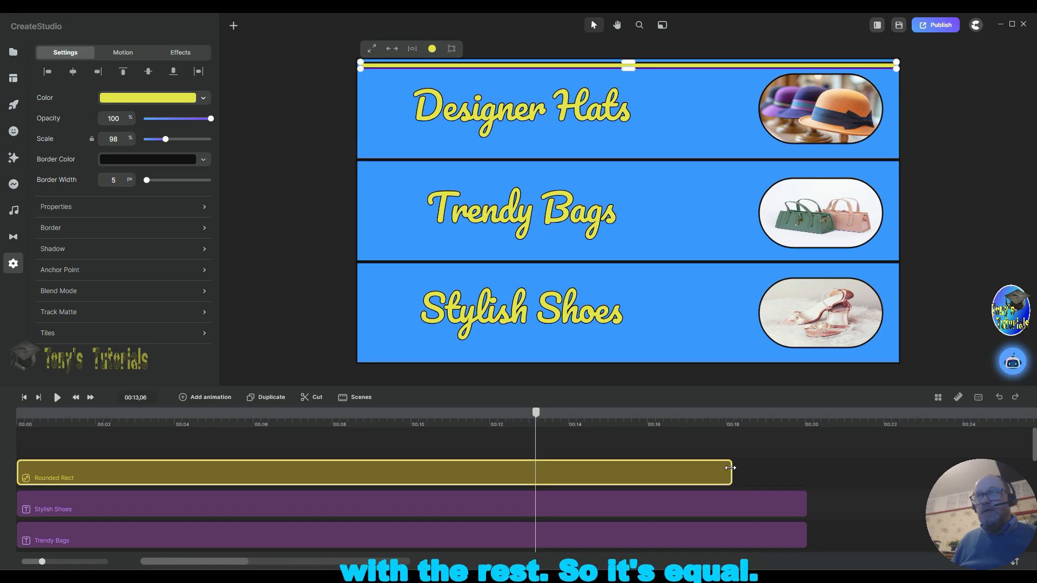
drag(730, 468, 805, 467)
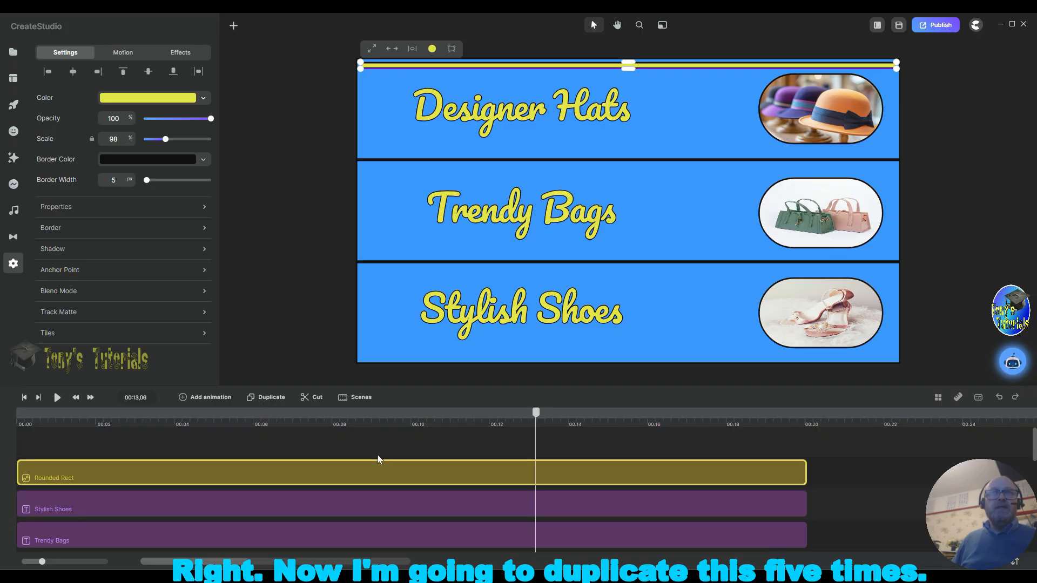
Step: Duplicate the yellow bar layer twice
click(265, 399)
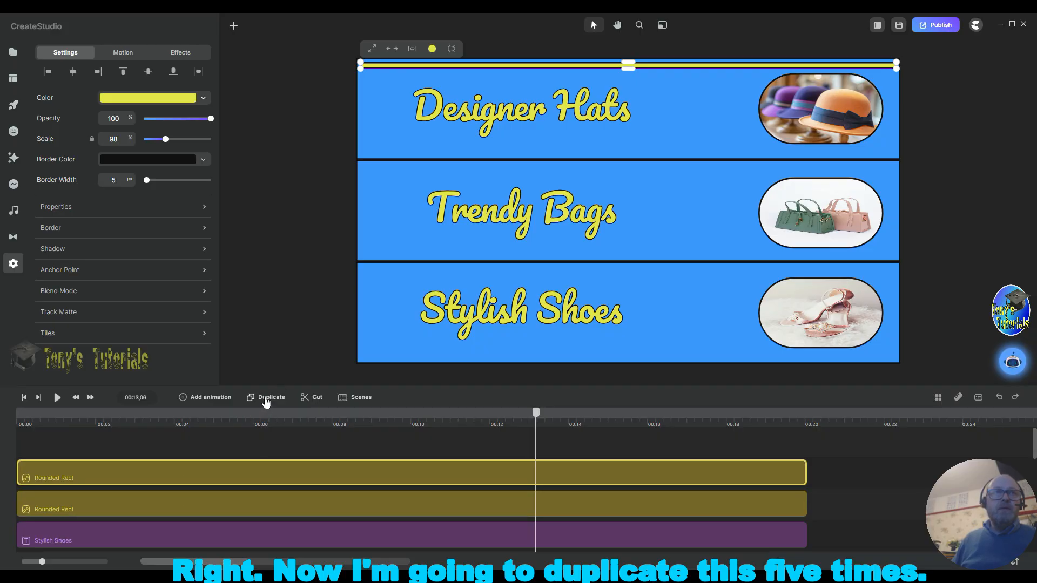
click(266, 399)
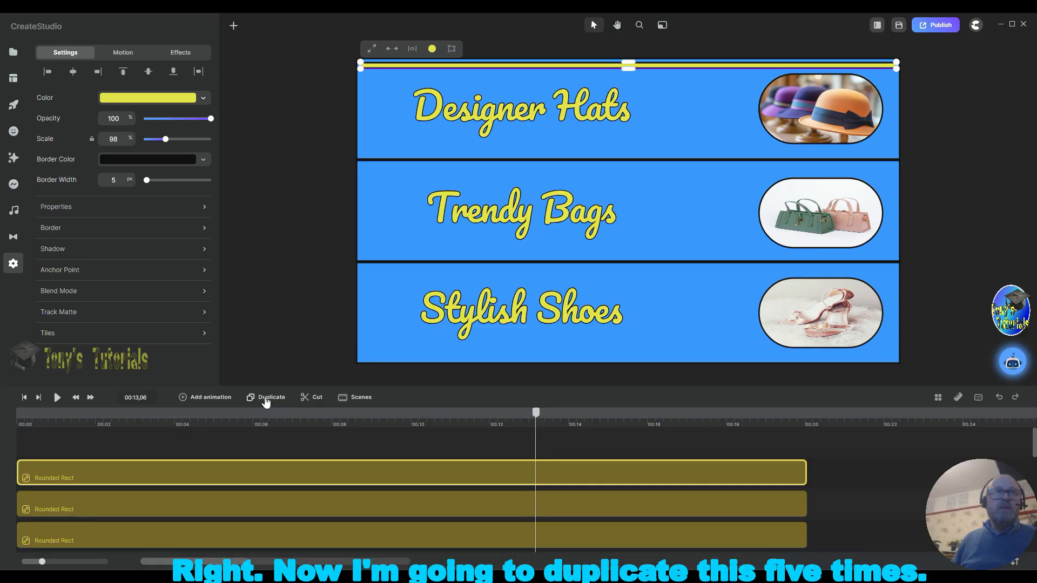
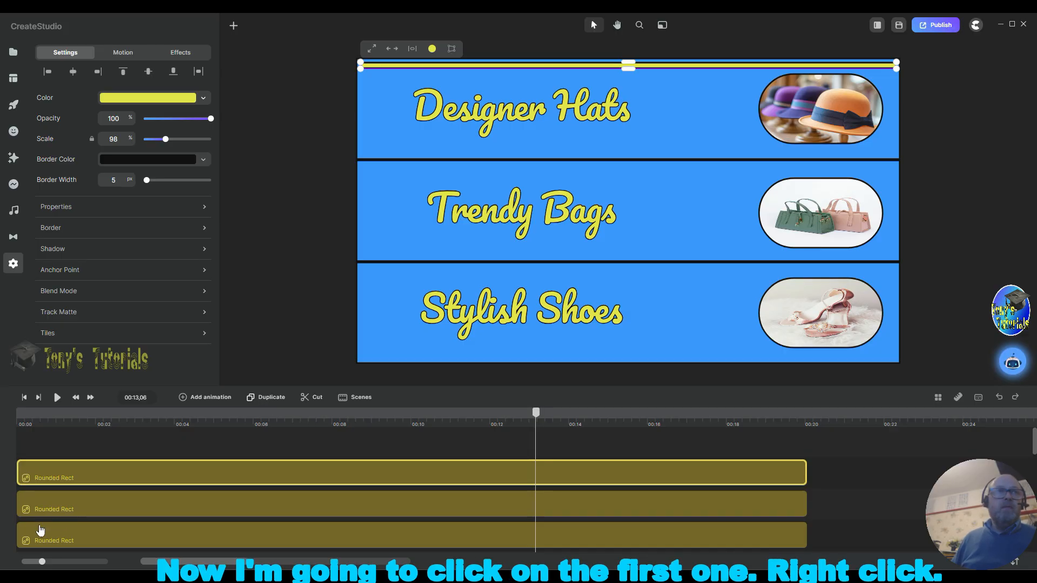
Step: Rename the topmost yellow bar layer to LYRect 2
right_click(142, 473)
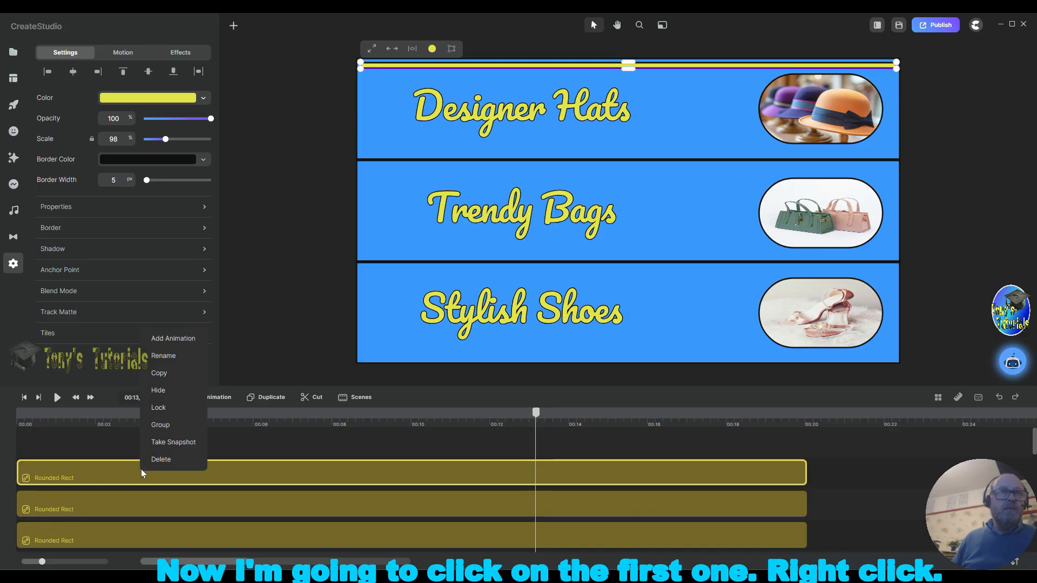
click(163, 354)
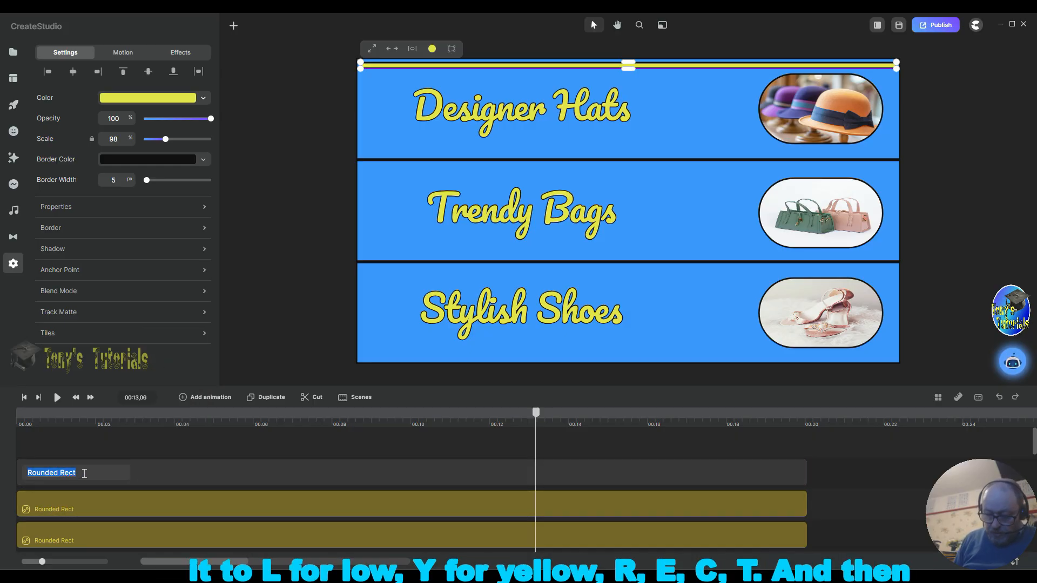
text(LYRe)
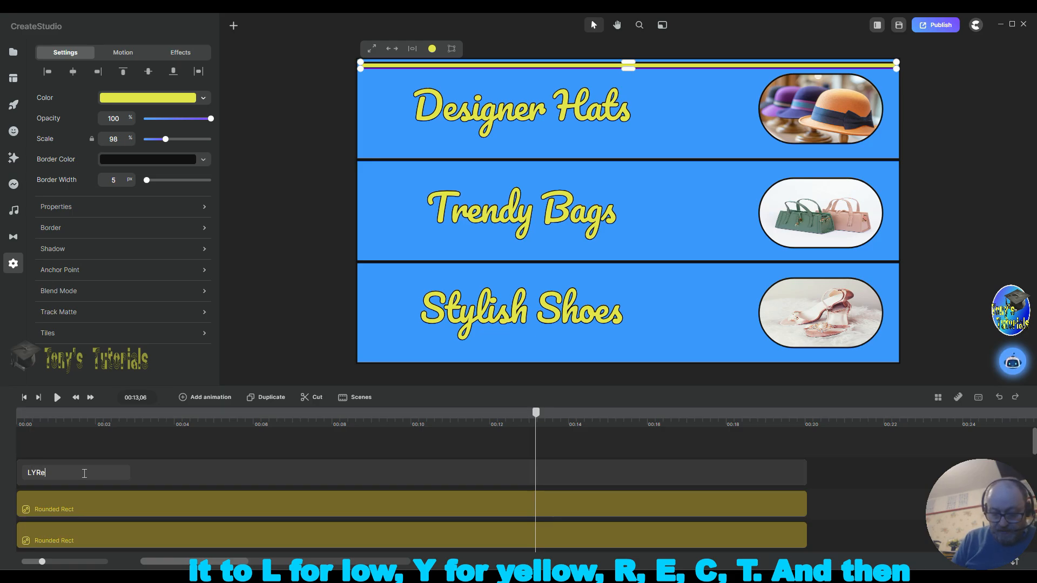
text(ct 2)
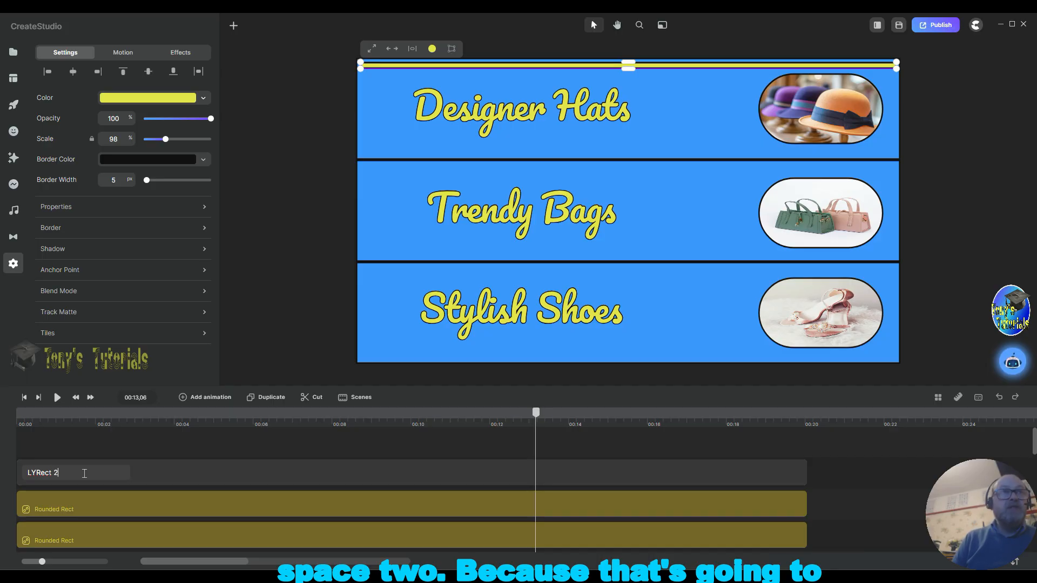
key(Return)
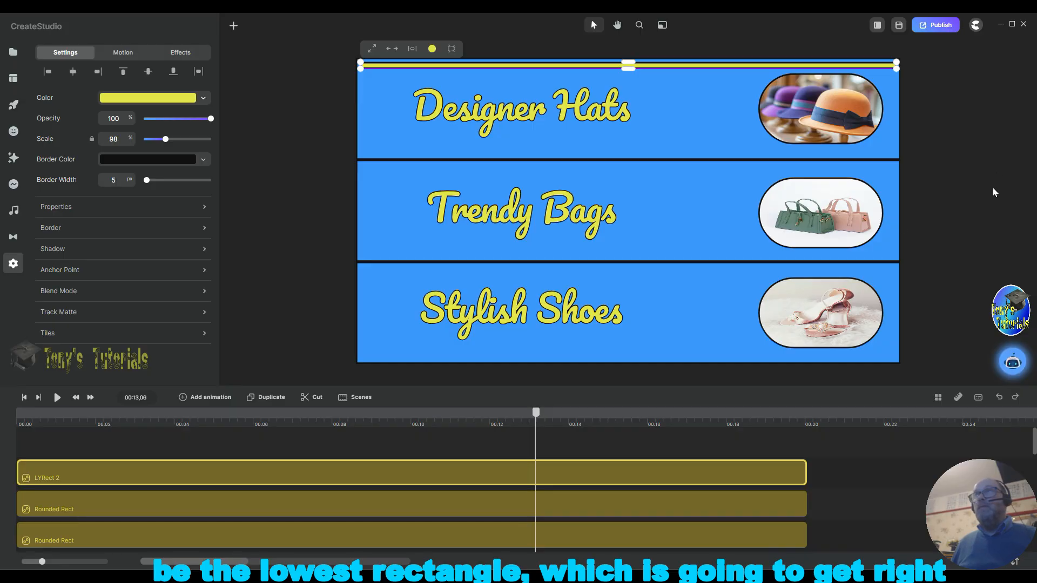
click(967, 216)
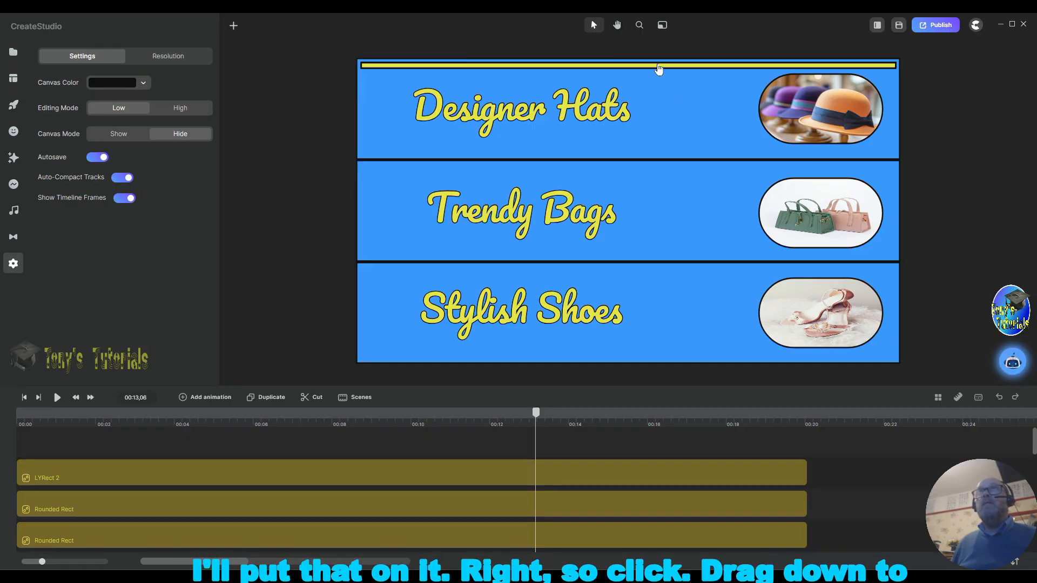
Step: Move the LYRect 2 bar down to sit along the canvas's bottom edge
drag(658, 70, 670, 193)
drag(668, 267, 657, 352)
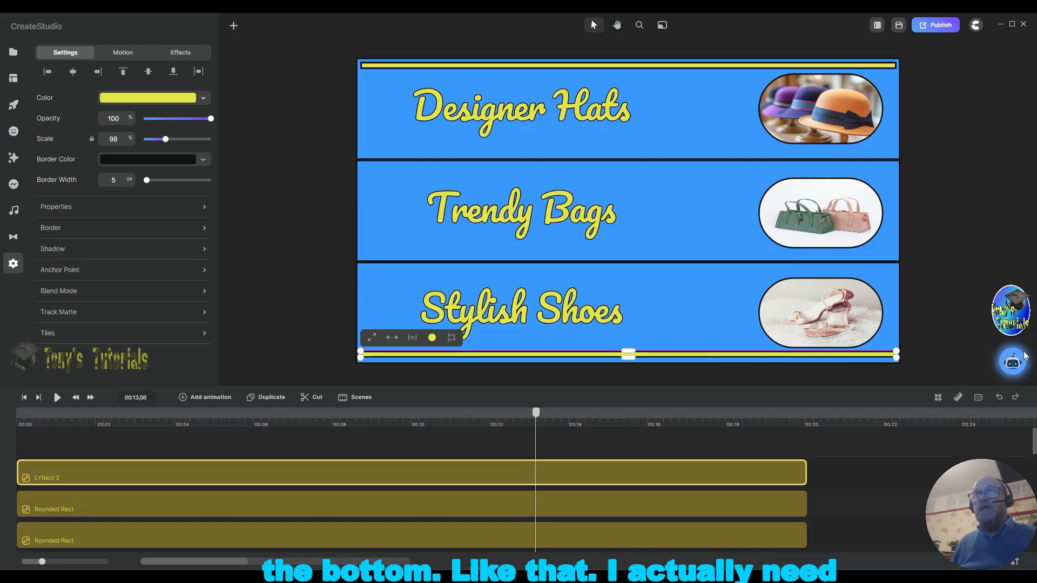
click(677, 340)
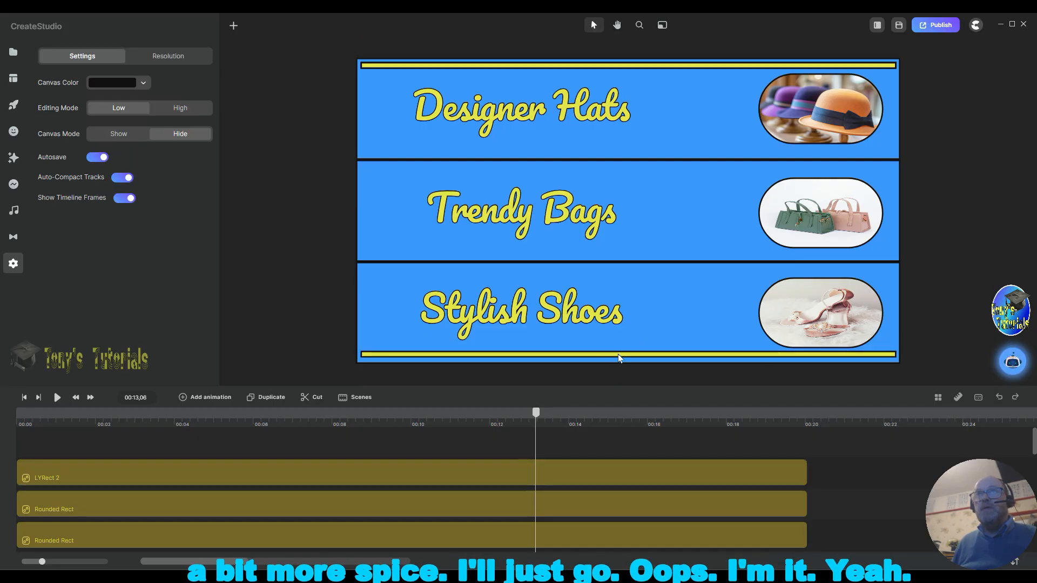
click(648, 320)
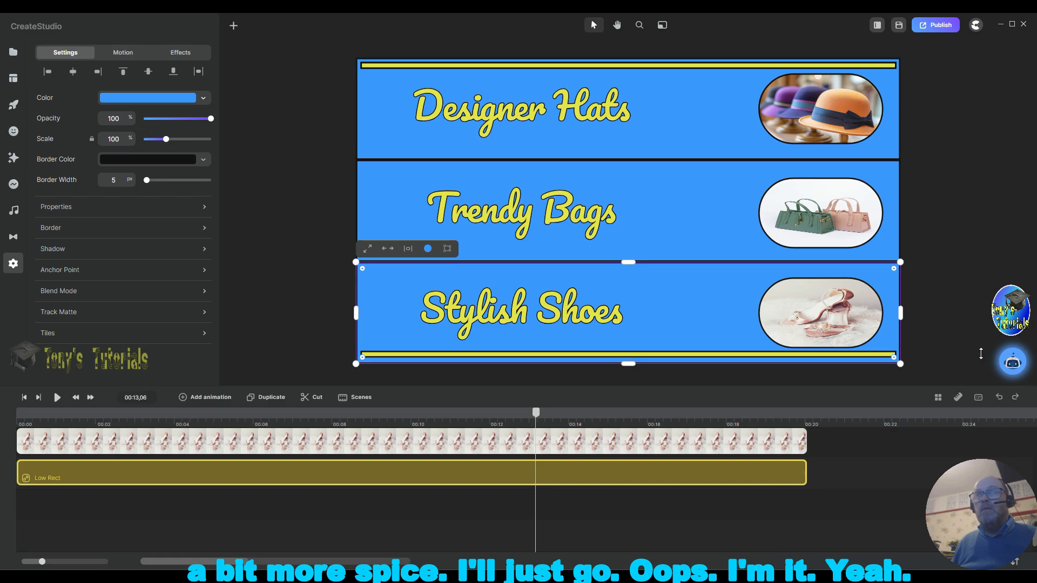
click(648, 357)
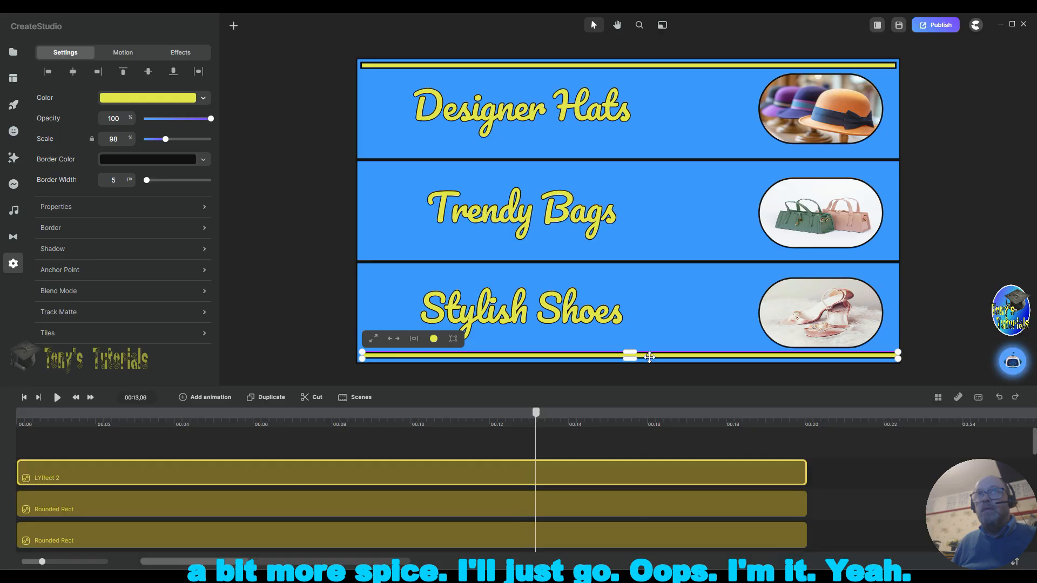
drag(650, 357, 648, 359)
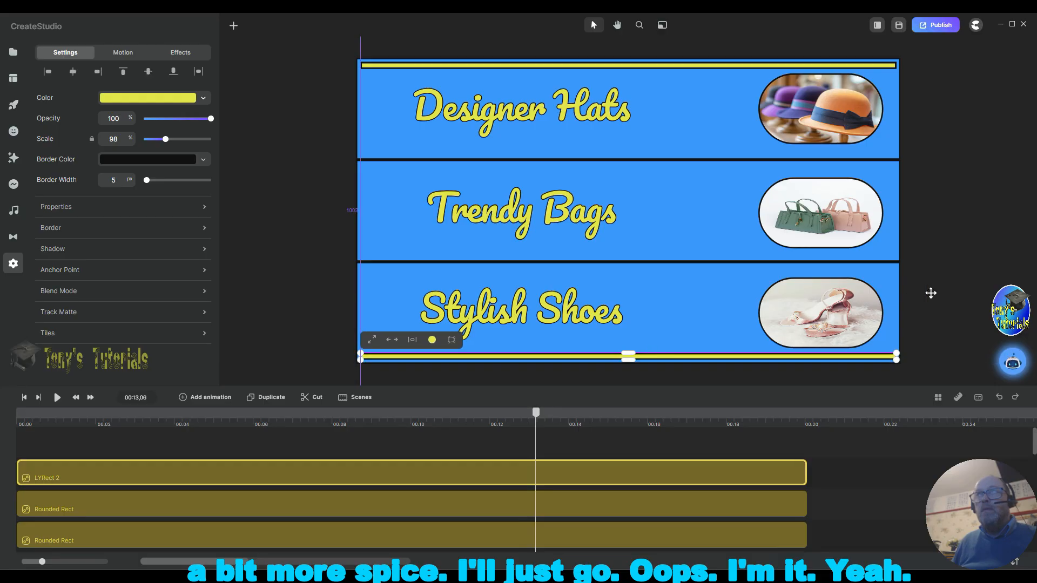
click(998, 250)
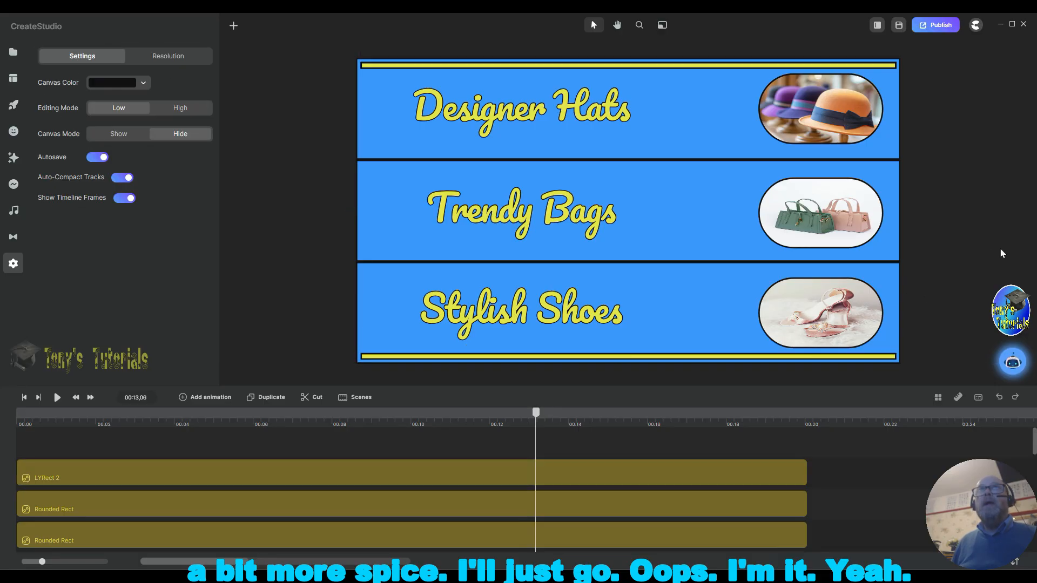
Step: Rename the second yellow bar layer to LYRect 1
right_click(59, 506)
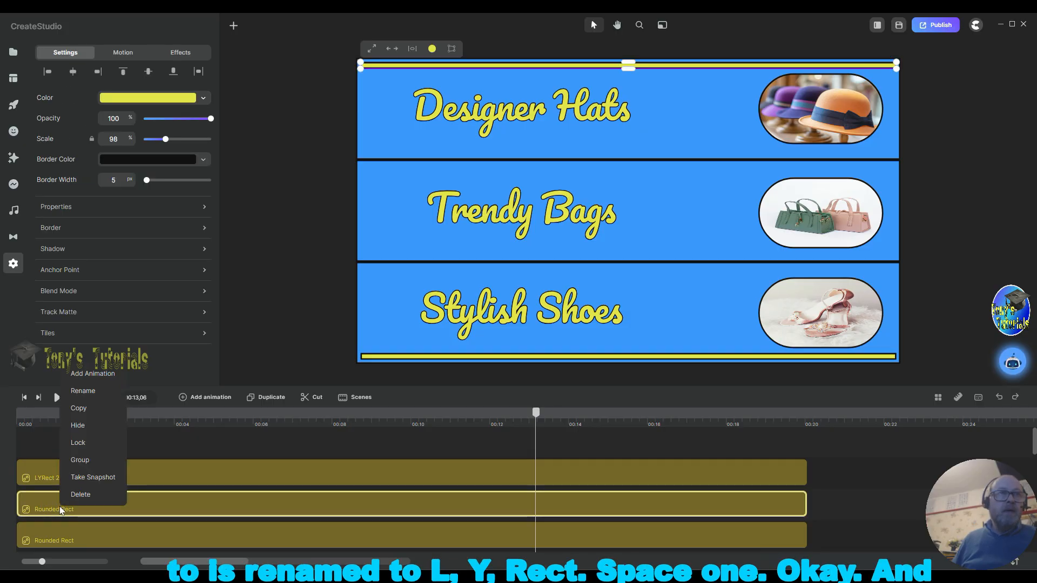
click(88, 389)
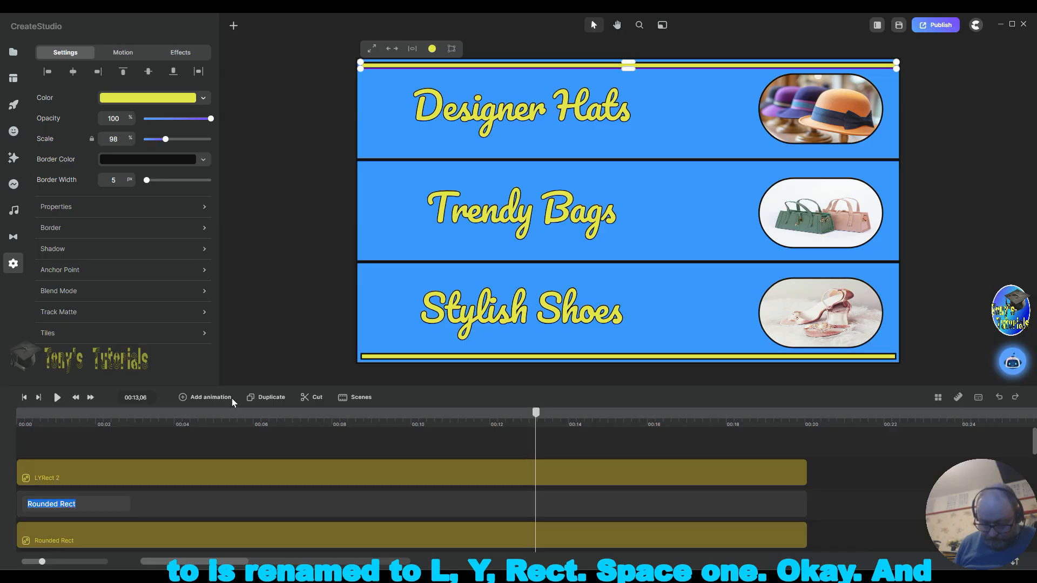
text(LY)
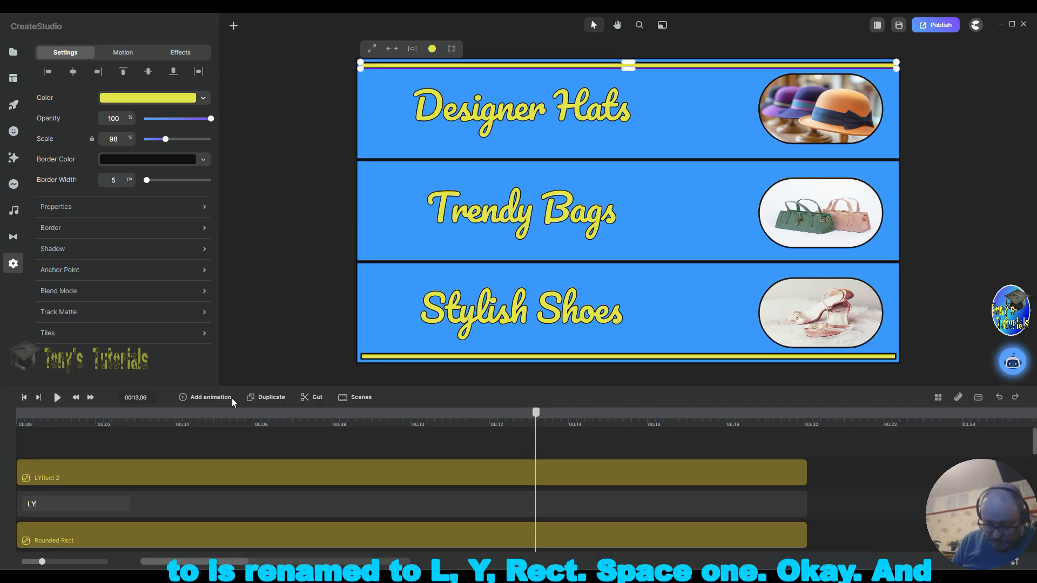
text(Rect 1)
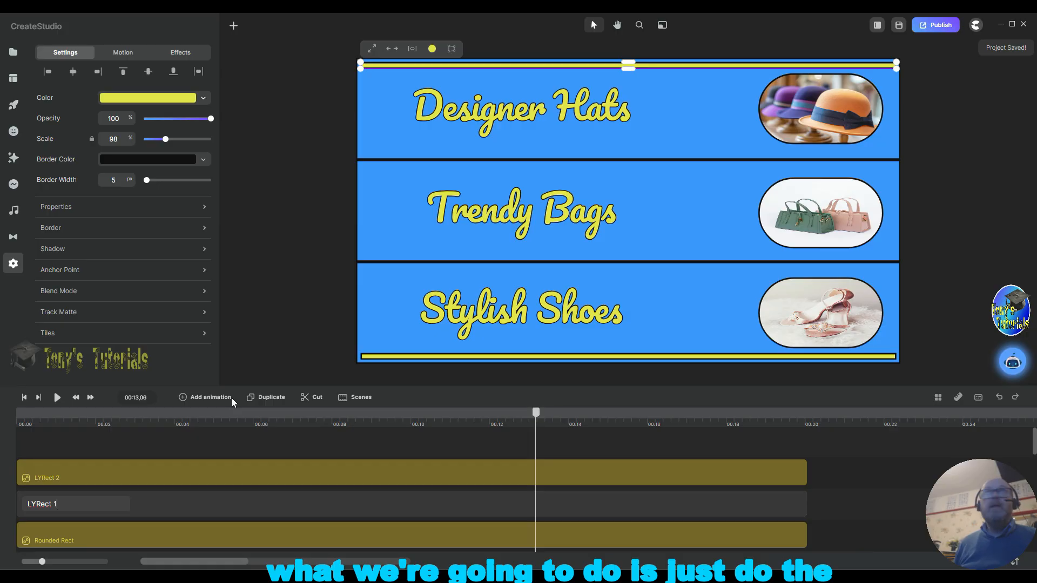
click(919, 288)
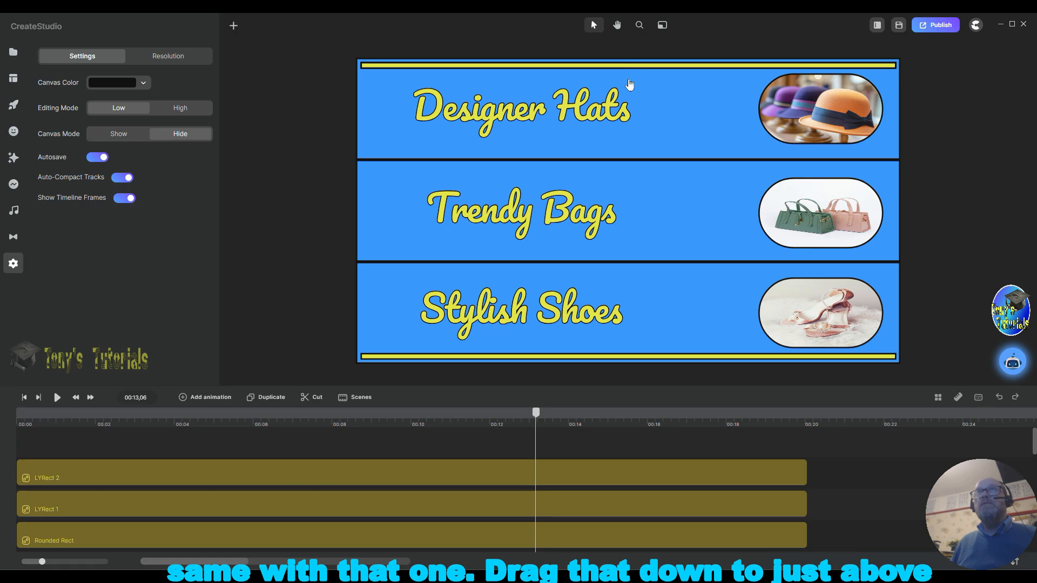
Step: Move the LYRect 1 bar down to the top edge of the third blue band
drag(628, 66, 624, 226)
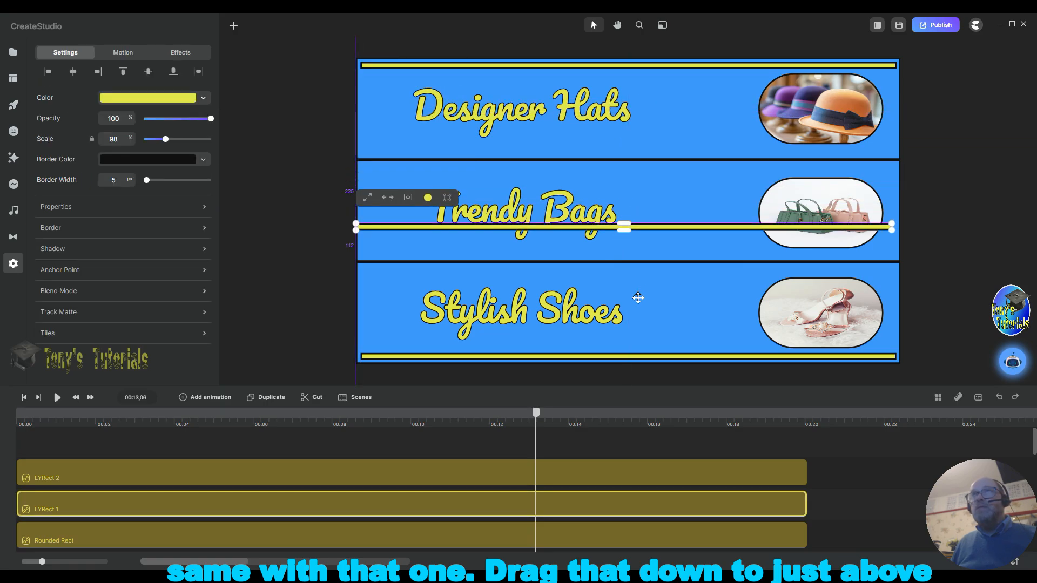
drag(638, 298, 629, 269)
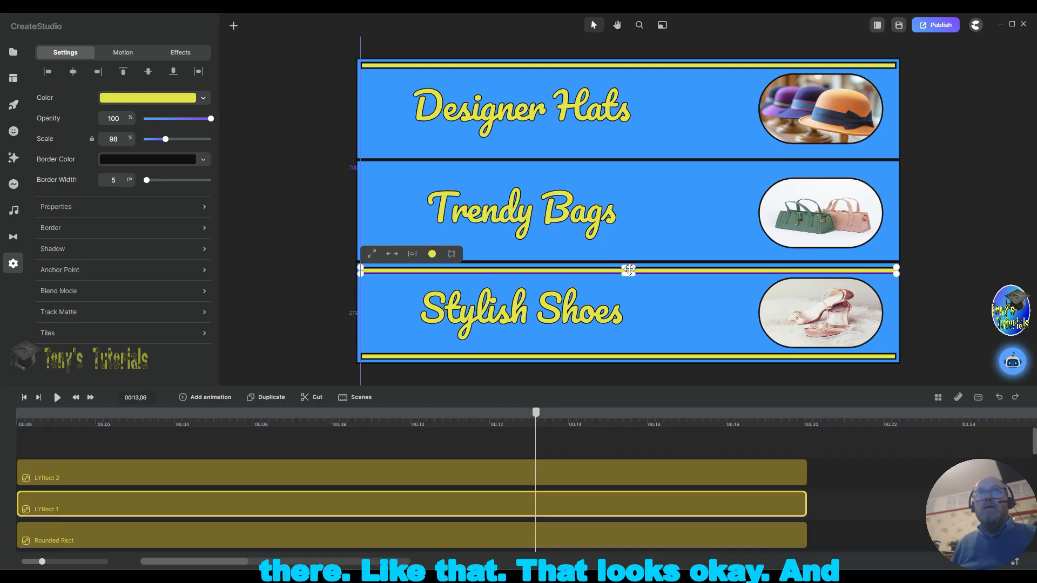
click(979, 274)
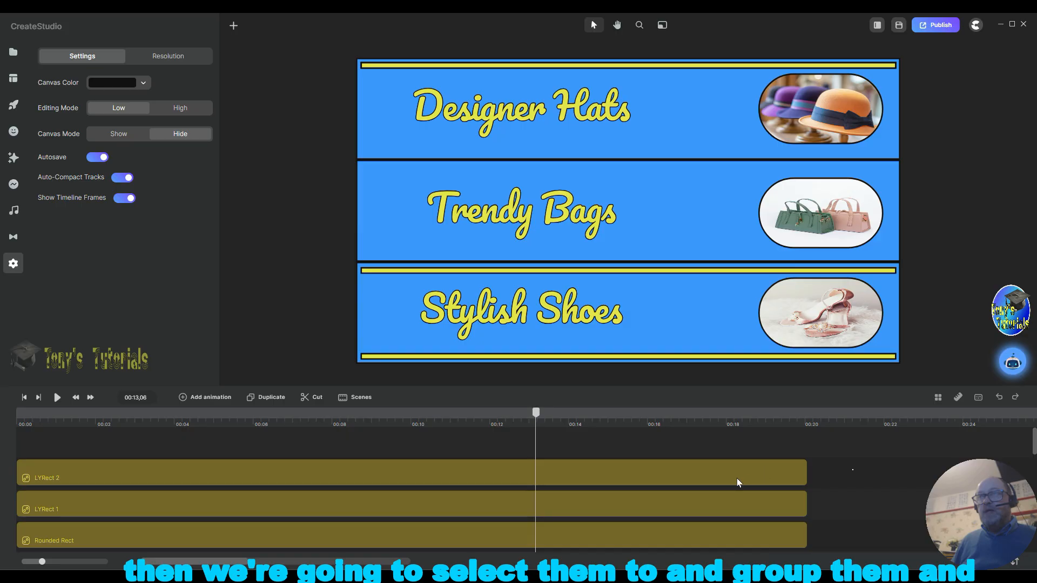
Step: Select both LYRect bar layers together and group them
drag(736, 478, 722, 504)
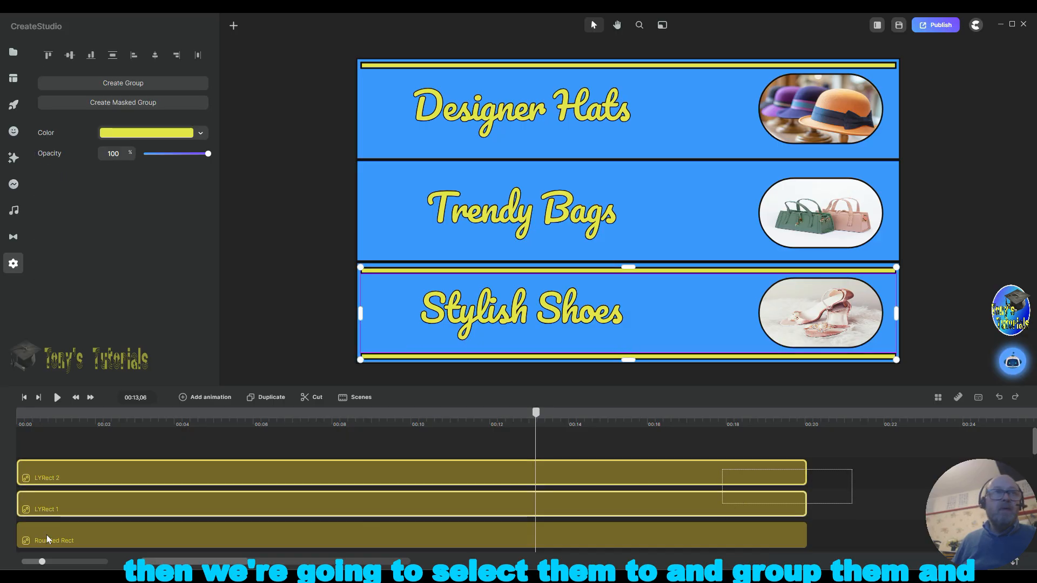
right_click(370, 463)
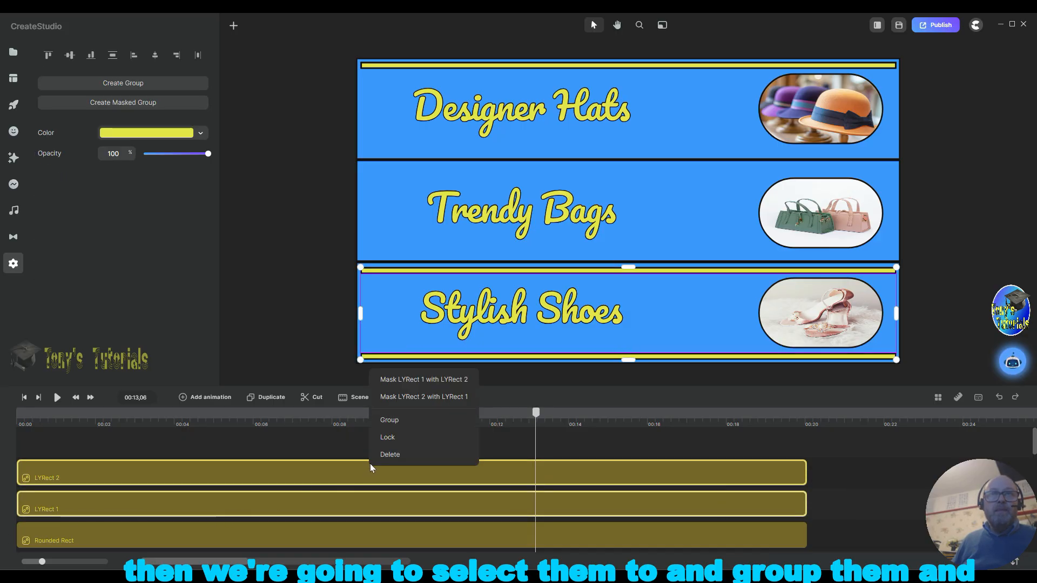
click(397, 420)
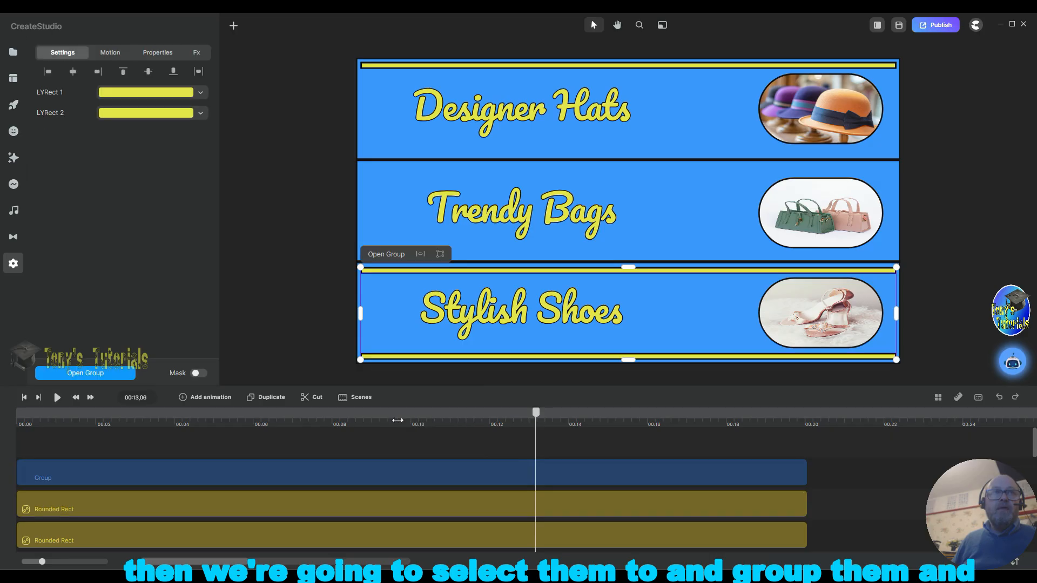
Step: Rename the new group to LYRects
click(57, 477)
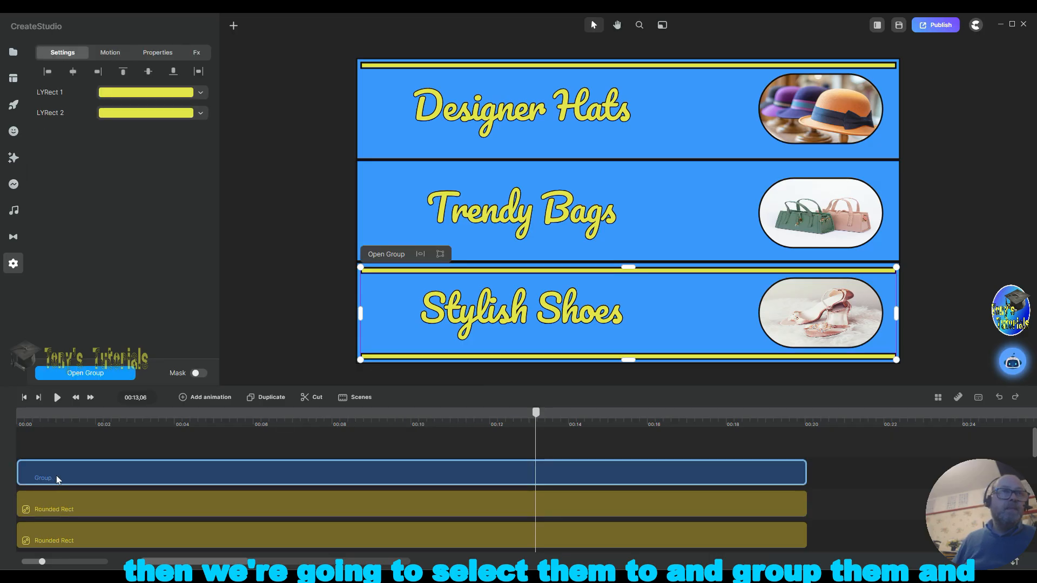
right_click(59, 478)
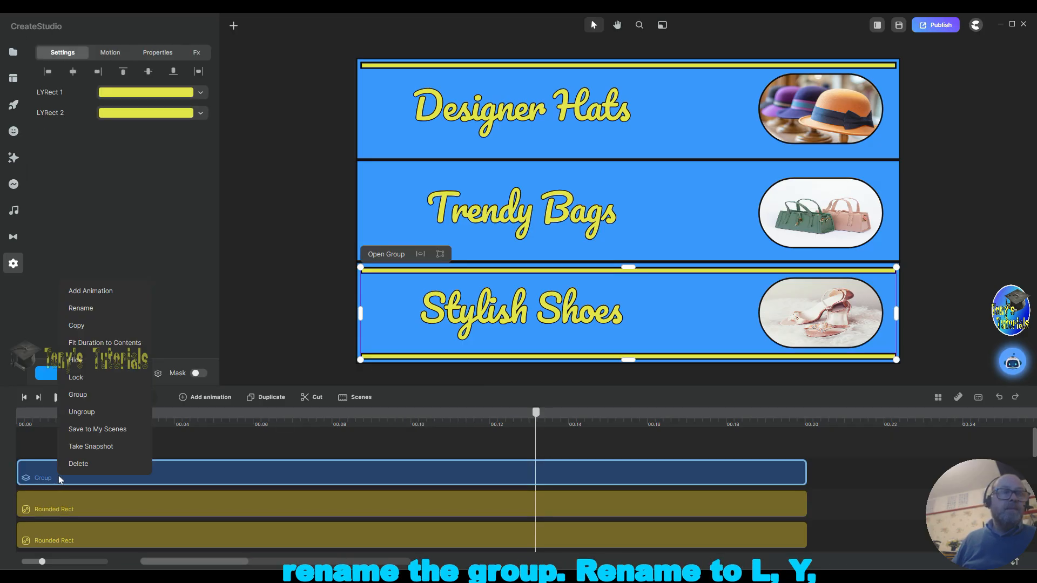
click(86, 311)
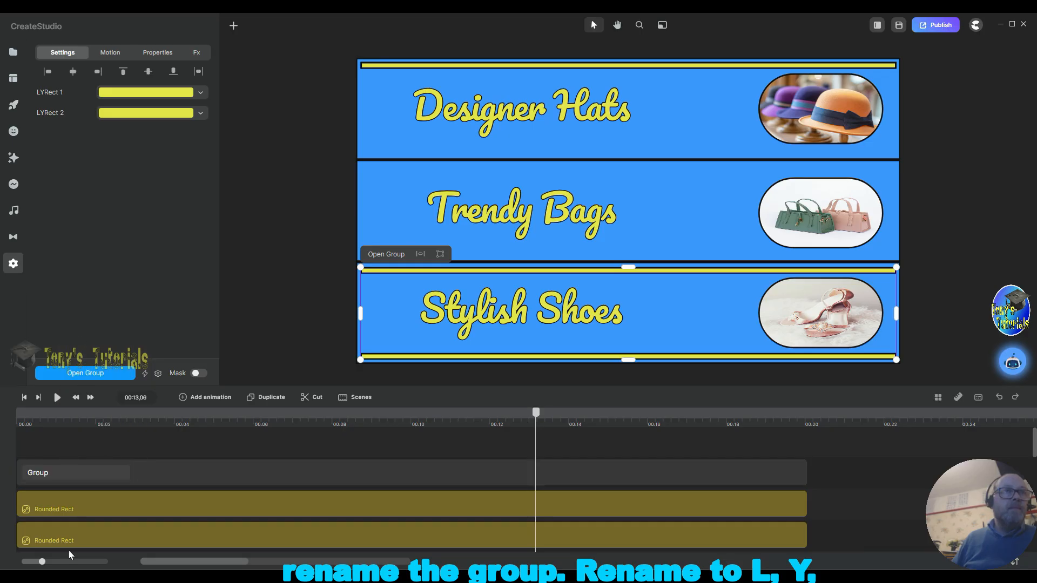
double_click(59, 473)
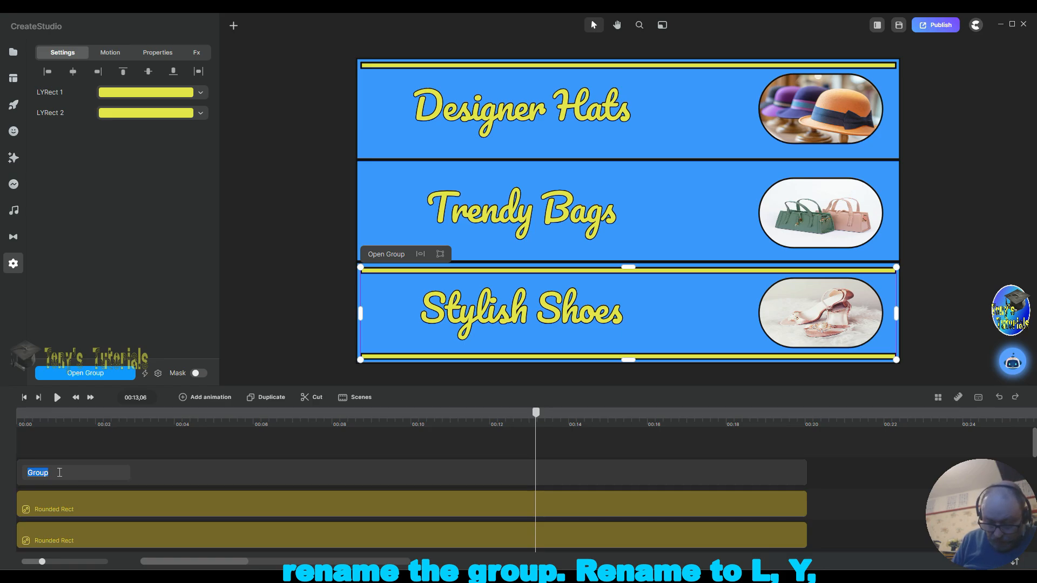
text(LYRects)
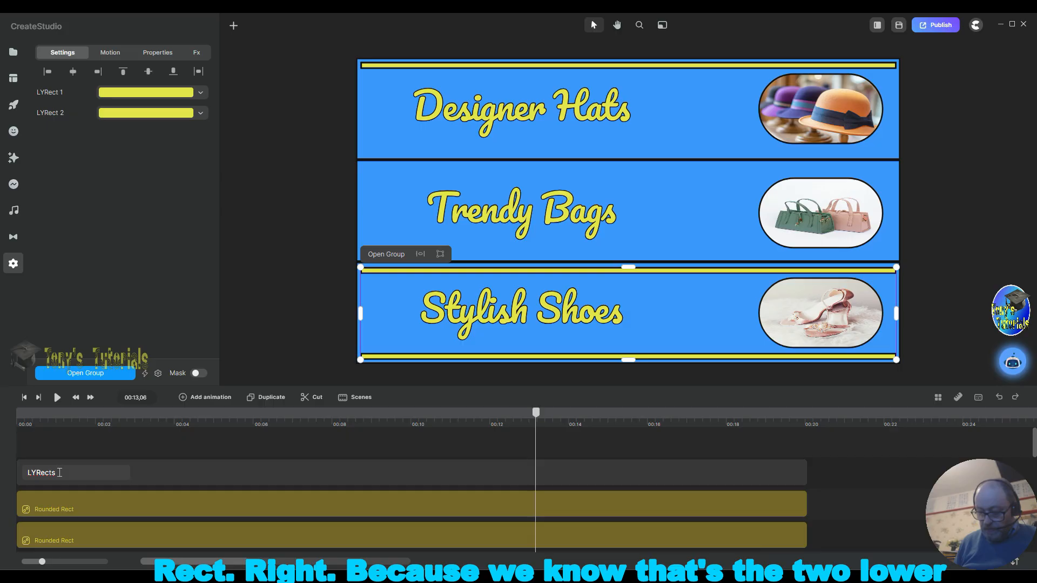
key(Return)
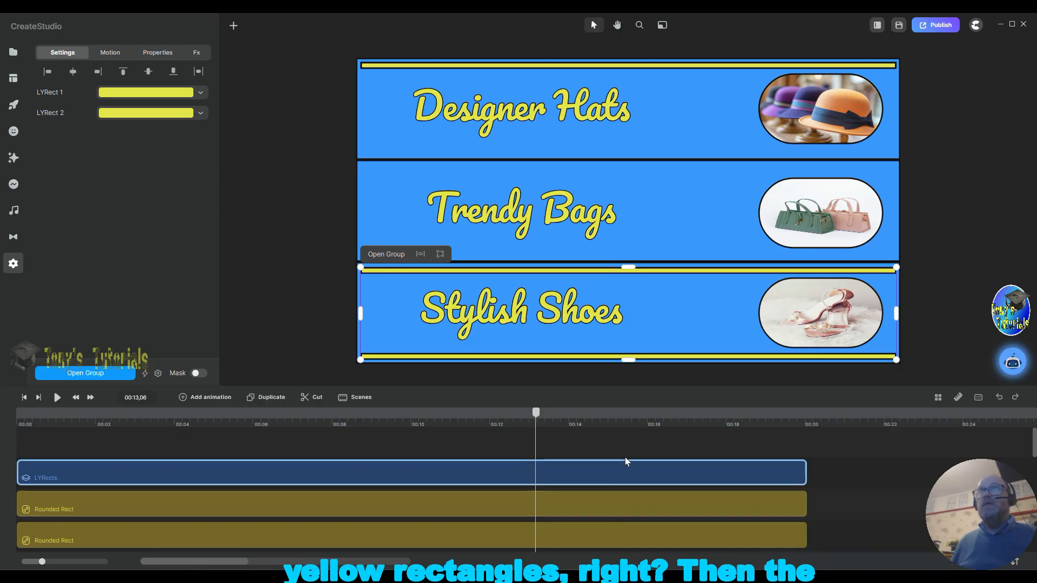
Step: Rename the top yellow bar layer to MYRect 2
click(87, 505)
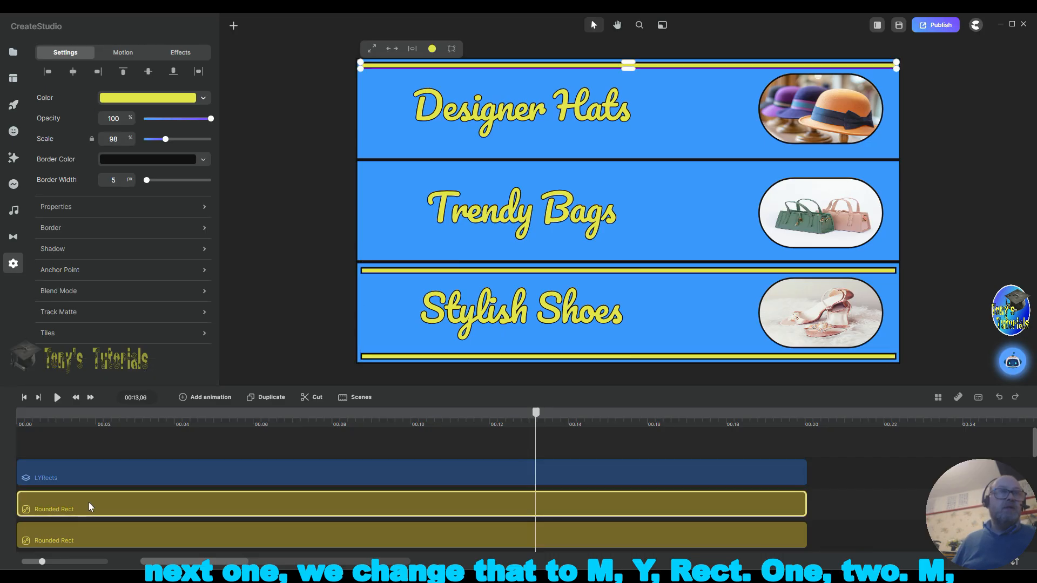
right_click(90, 507)
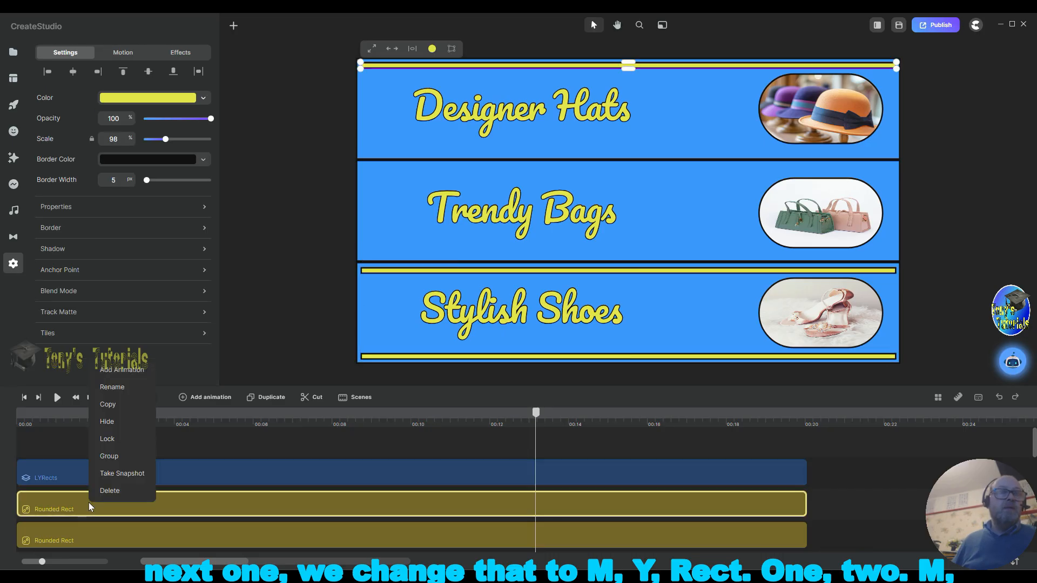
click(106, 387)
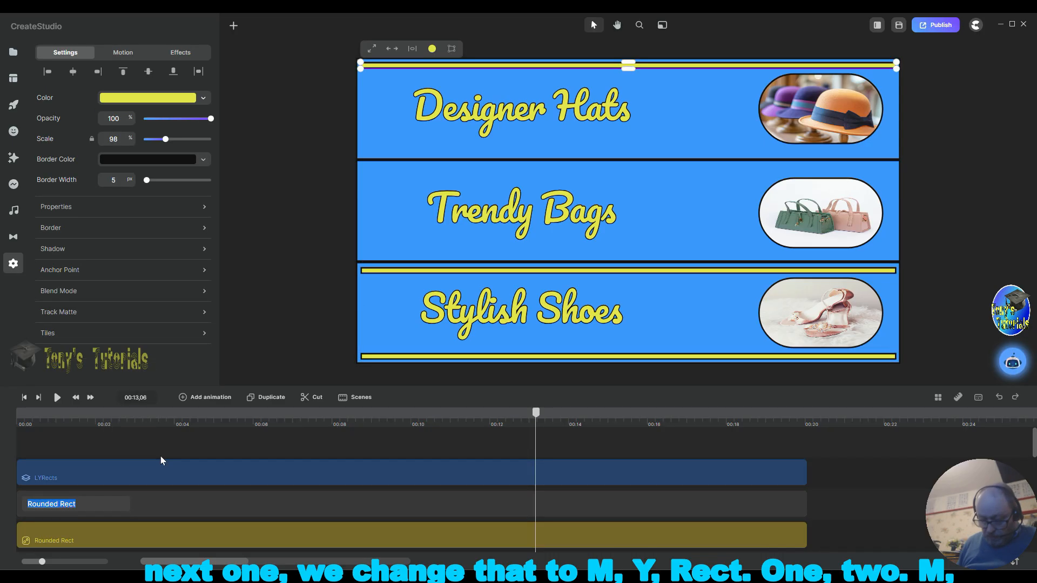
text(MYR)
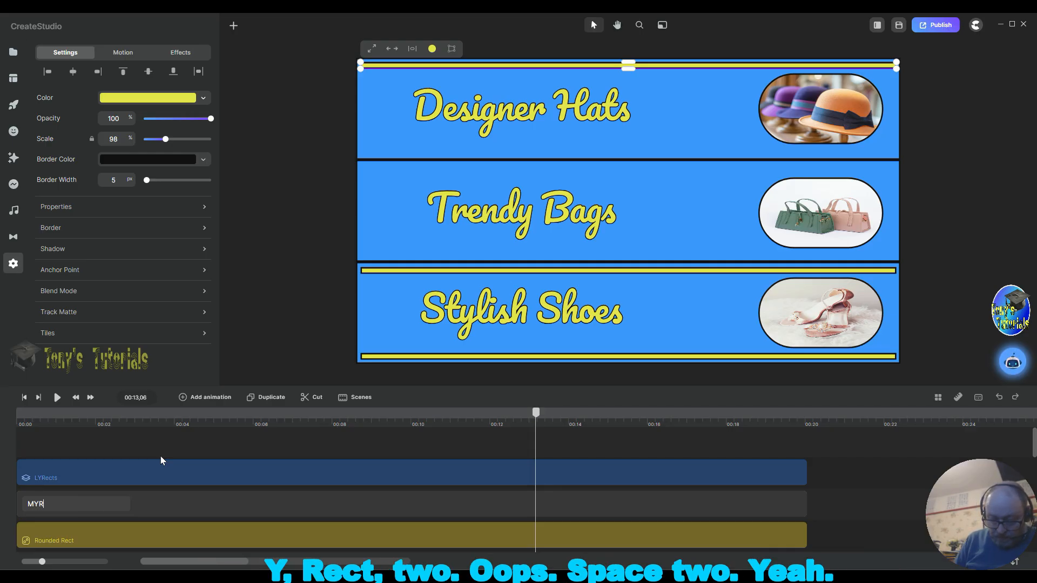
text(ect2)
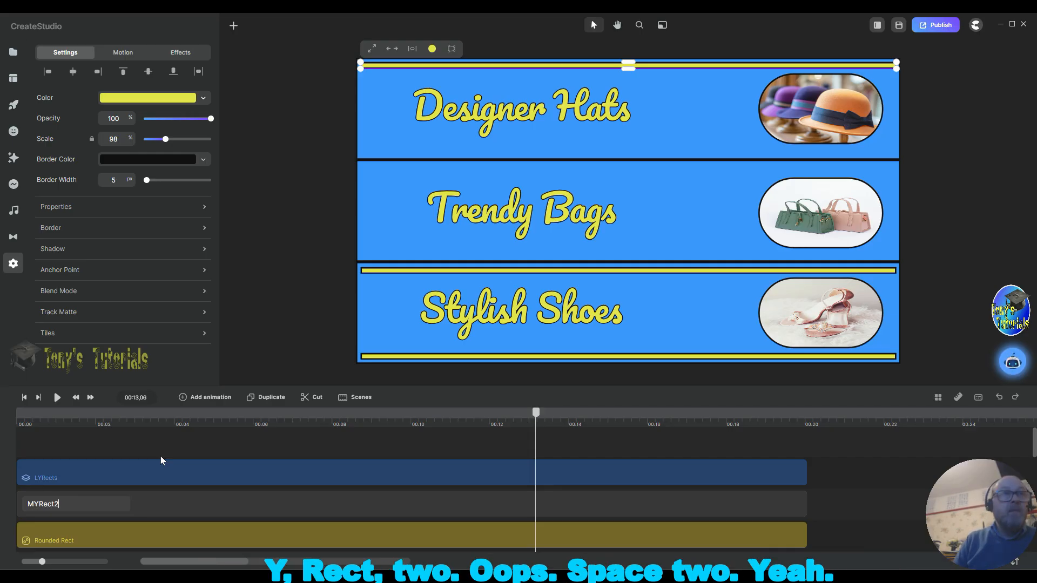
key(BackSpace)
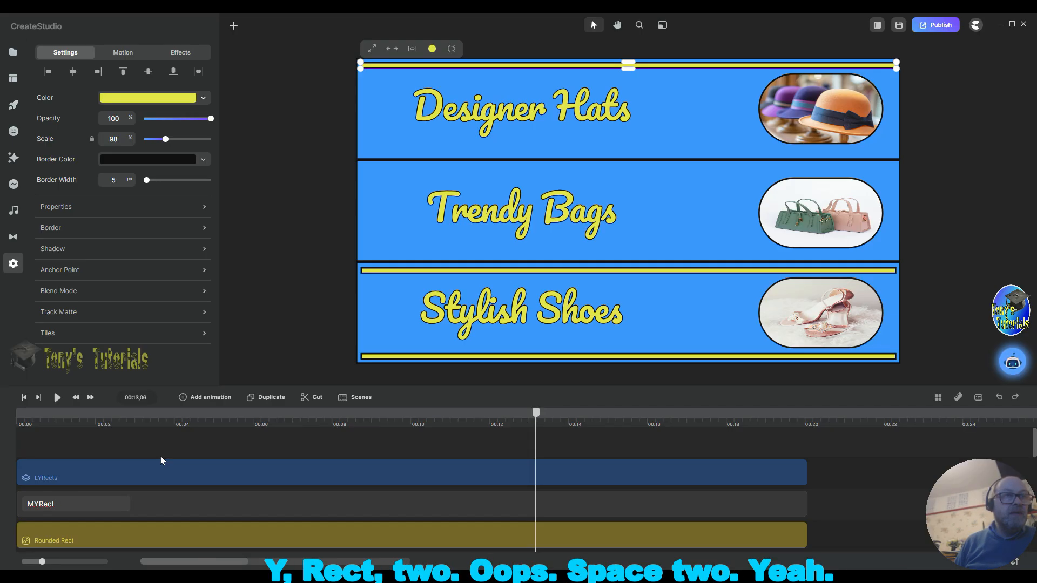
text(2)
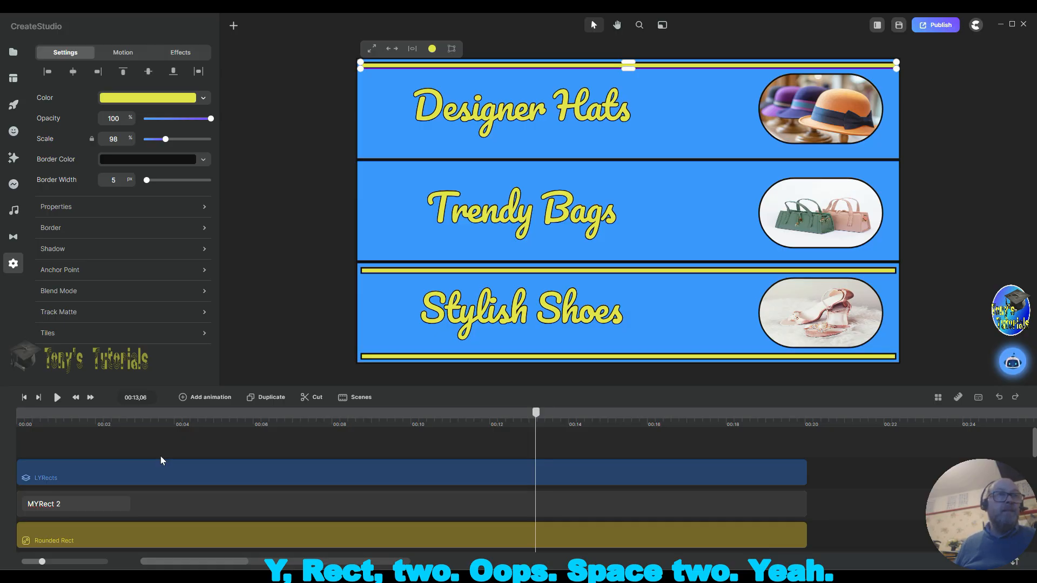
click(840, 487)
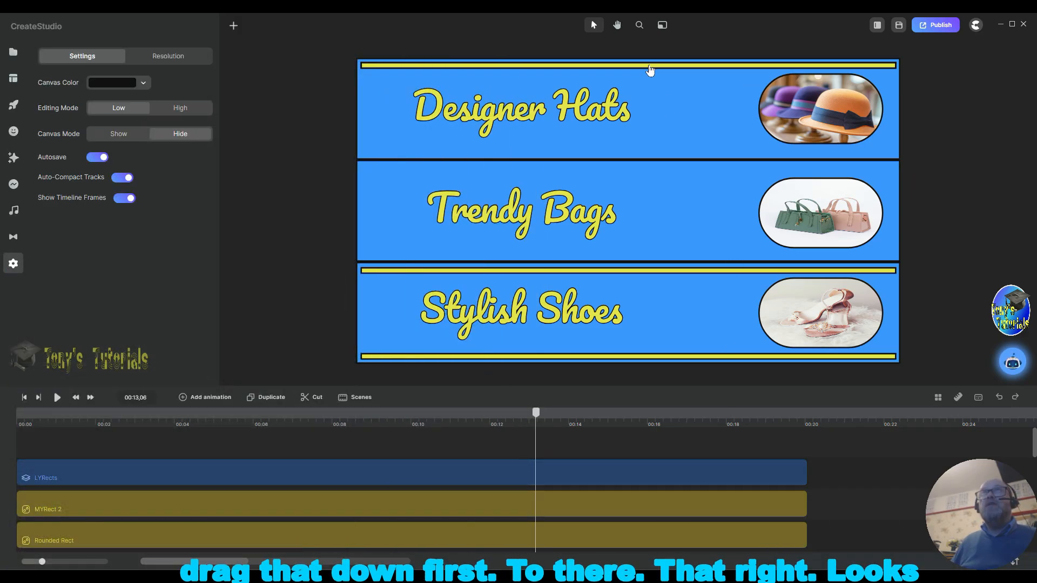
Step: Move the MYRect 2 bar down to the bottom edge of the second blue band
drag(650, 69, 661, 150)
drag(665, 242, 648, 253)
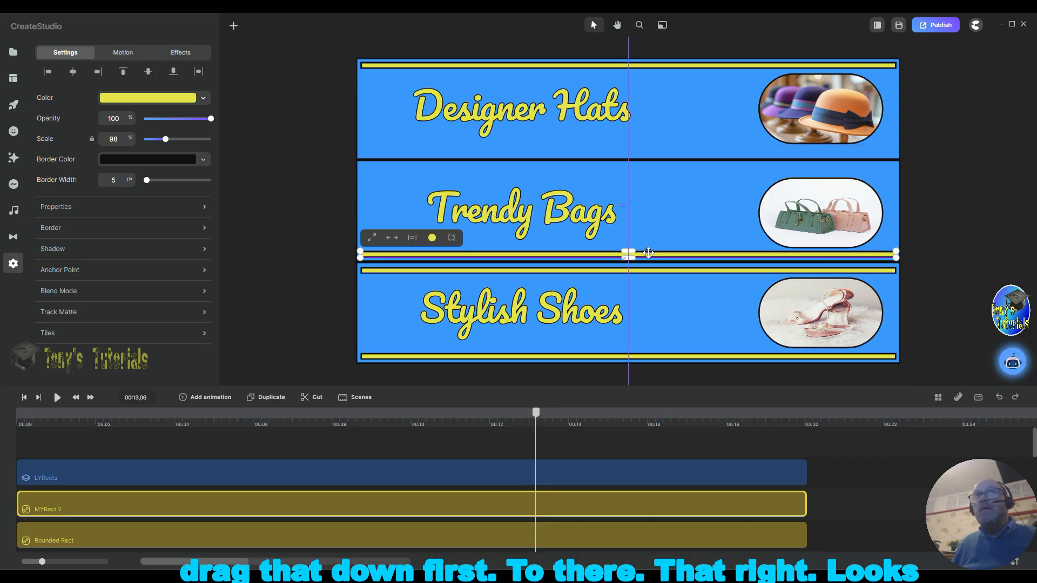
click(962, 256)
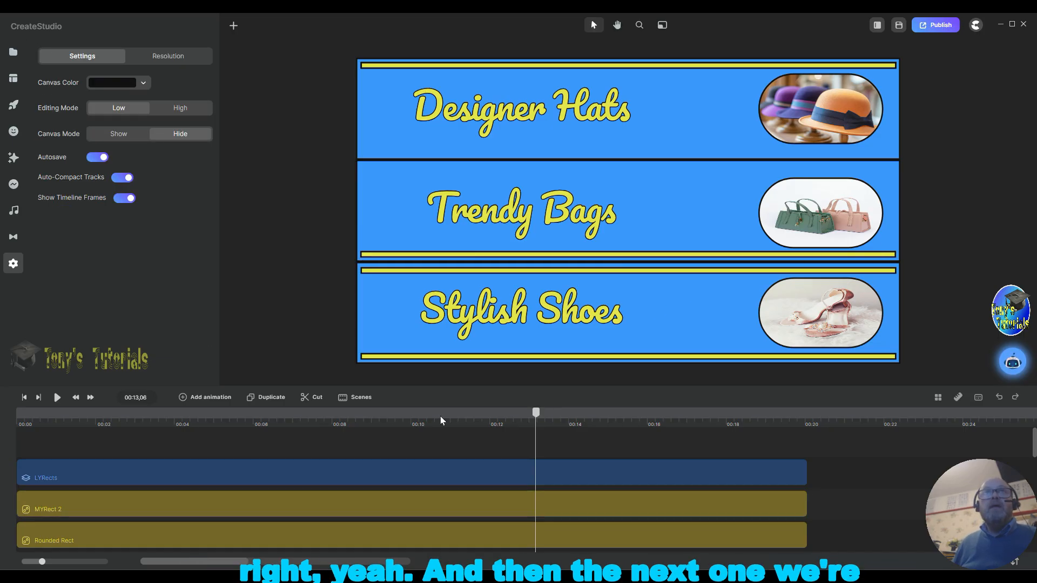
Step: Rename the next yellow bar layer to MYRect 1
right_click(95, 534)
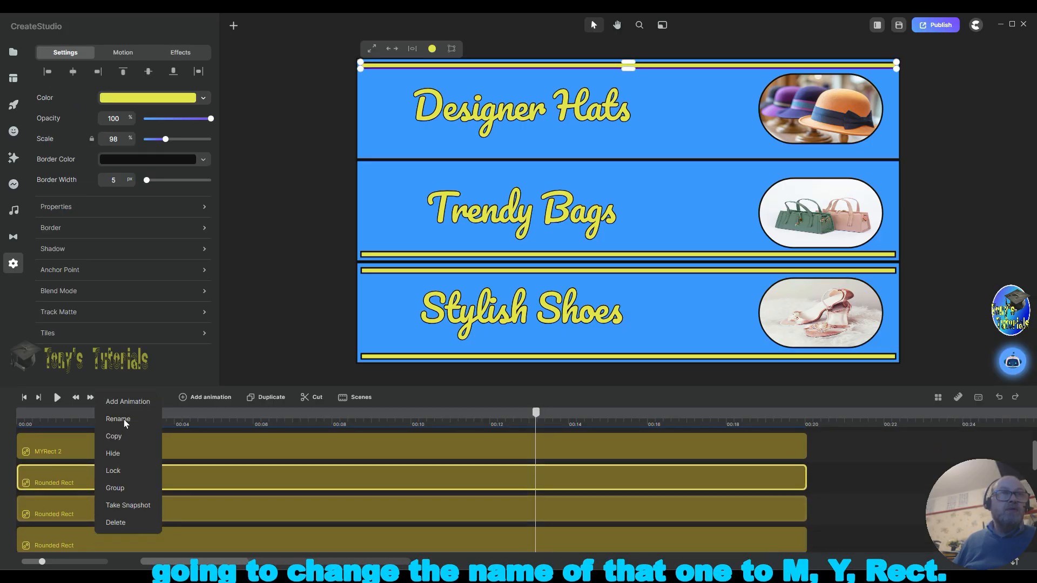
click(124, 419)
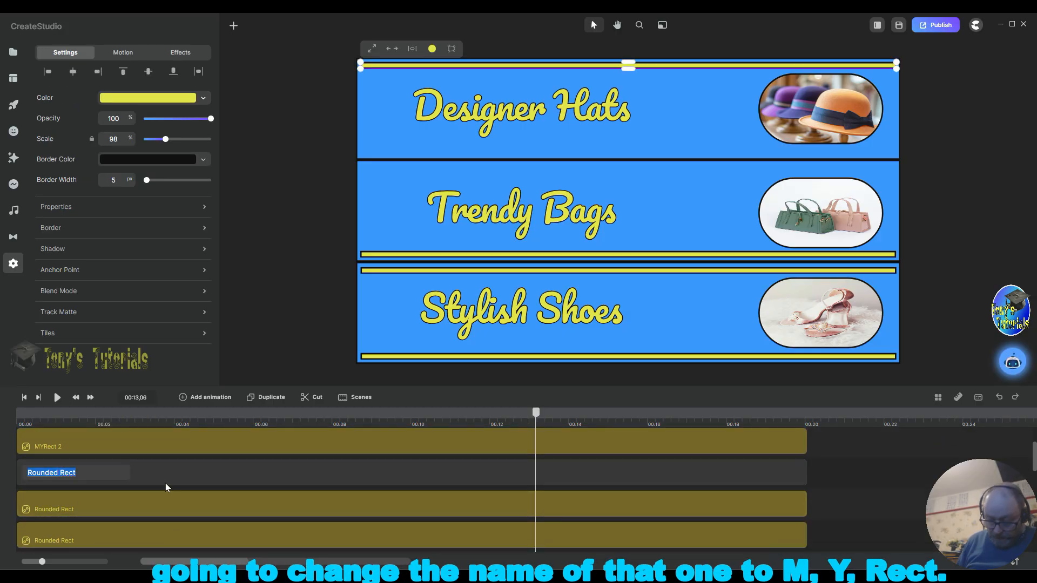
text(MY)
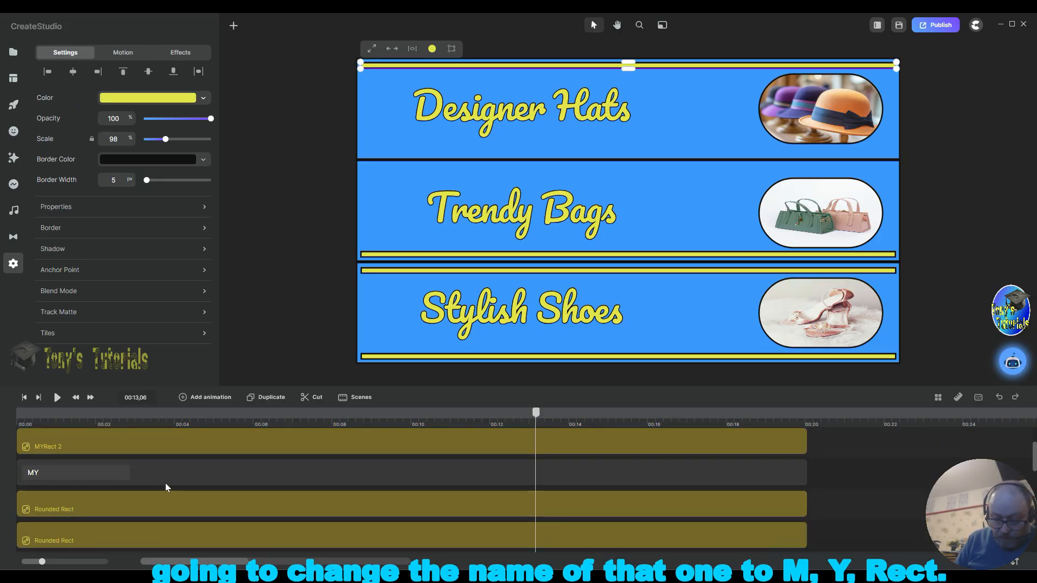
text(Rect 1)
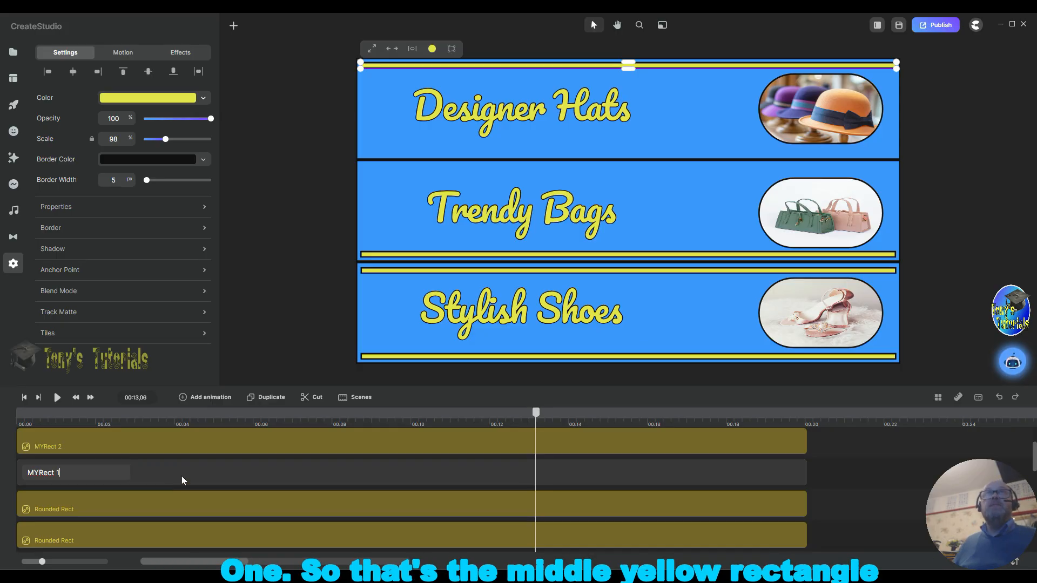
click(940, 196)
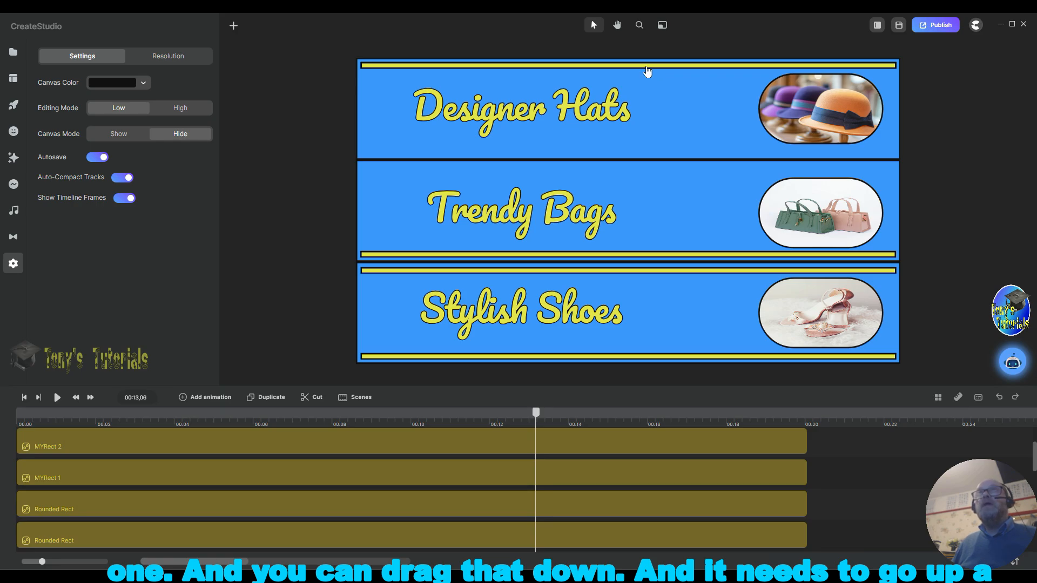
Step: Move the MYRect 1 bar down to the top edge of the second blue band
drag(647, 66, 648, 168)
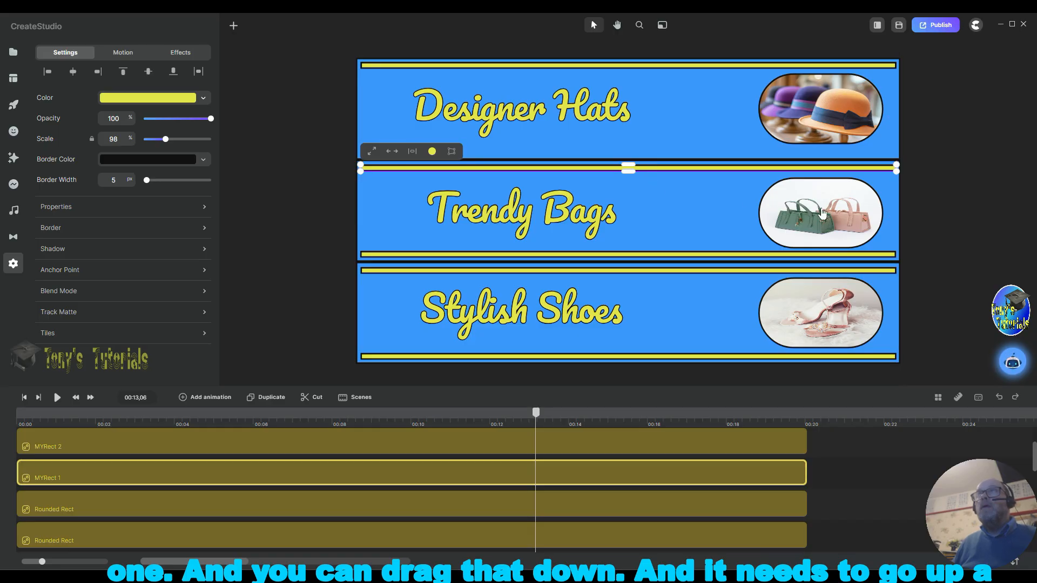
click(949, 212)
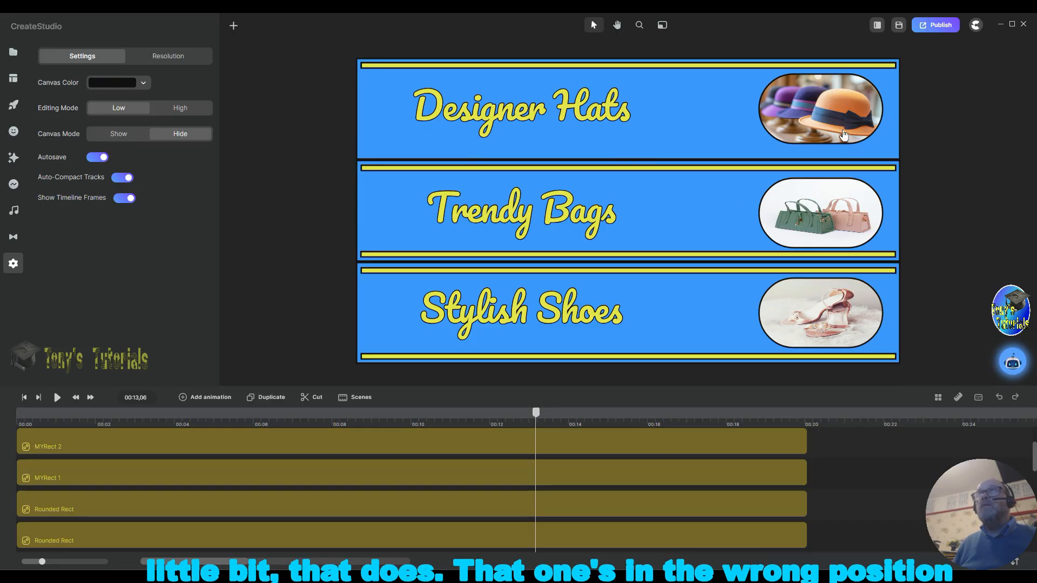
Step: Nudge the hats image slightly within the top blue band
click(864, 136)
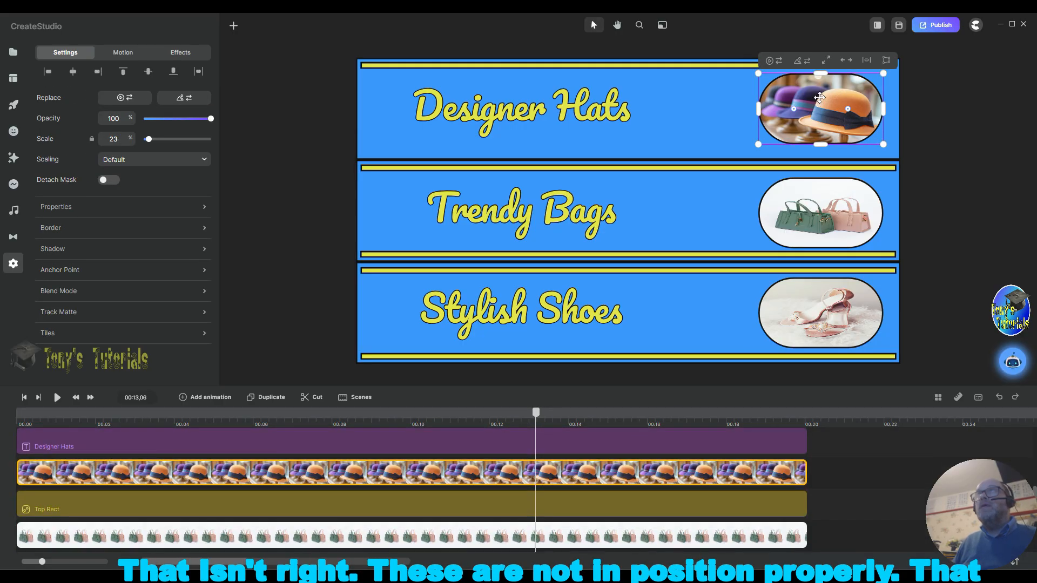
drag(820, 100, 820, 98)
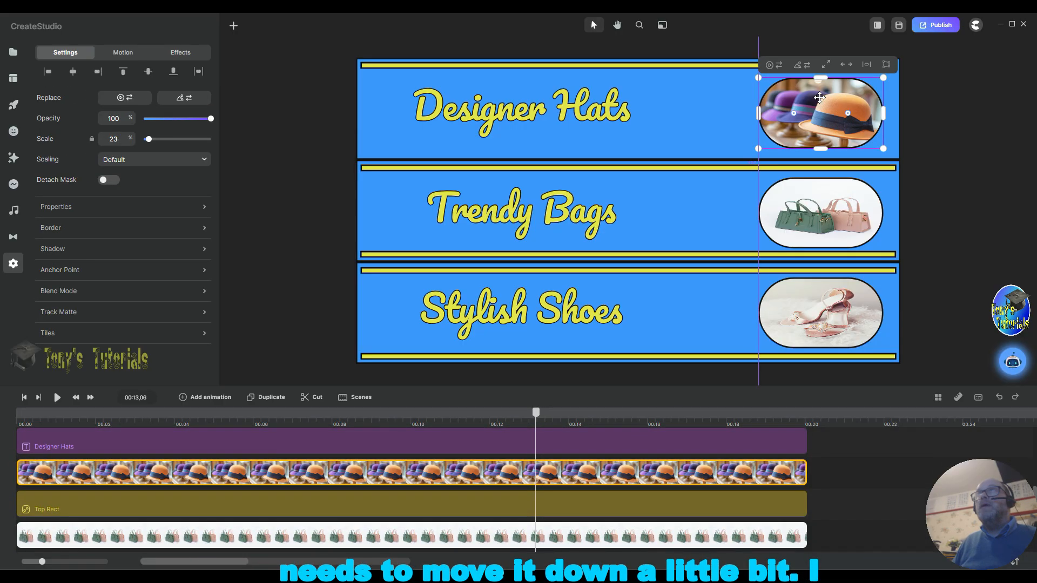
Step: Nudge the bags image up slightly within the middle blue band
click(821, 215)
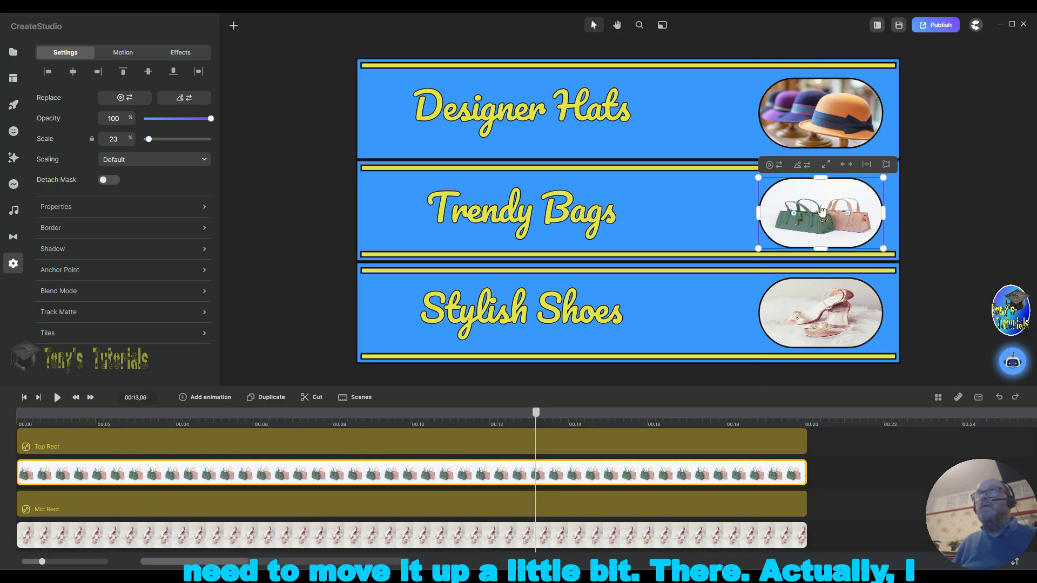
drag(821, 210, 821, 206)
click(947, 205)
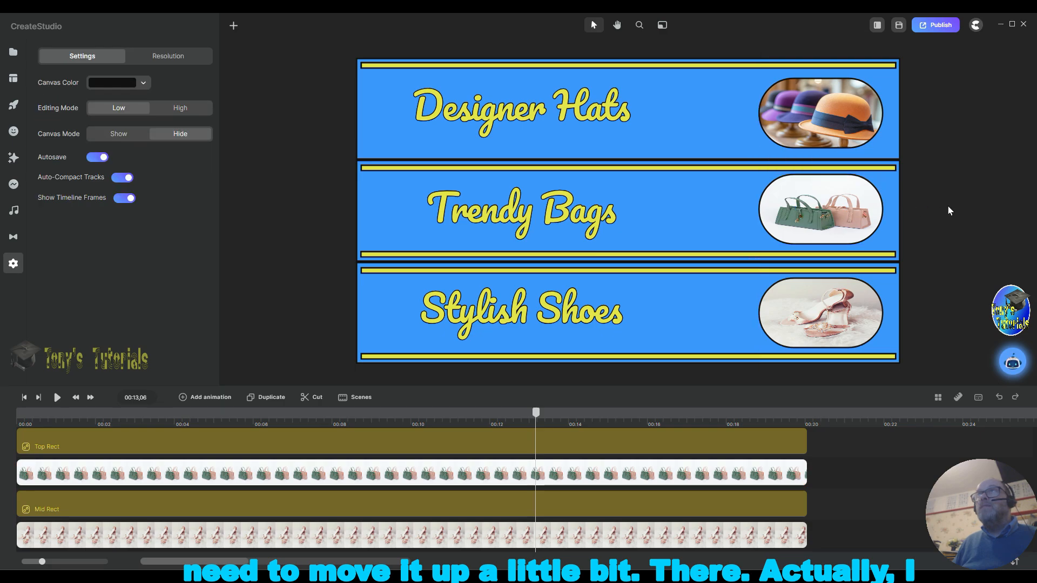
click(825, 235)
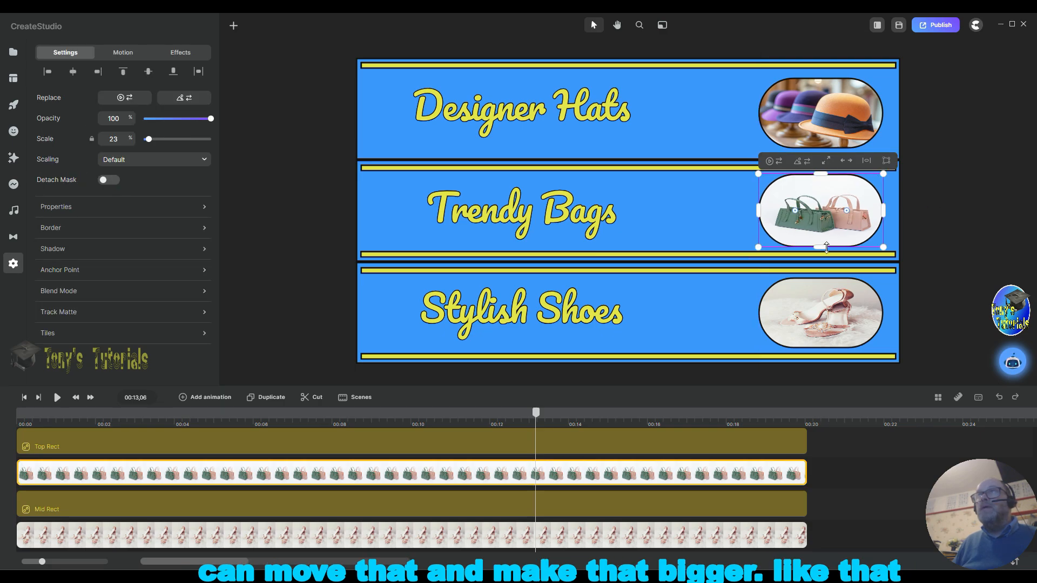
click(964, 213)
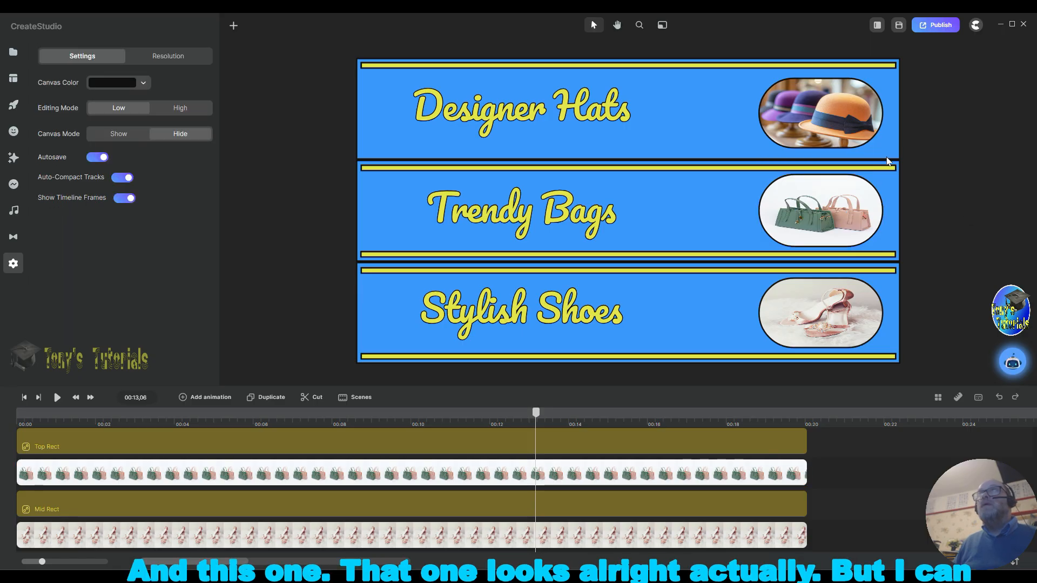
Step: Move the hats image up a little and stretch its bottom edge slightly
click(824, 114)
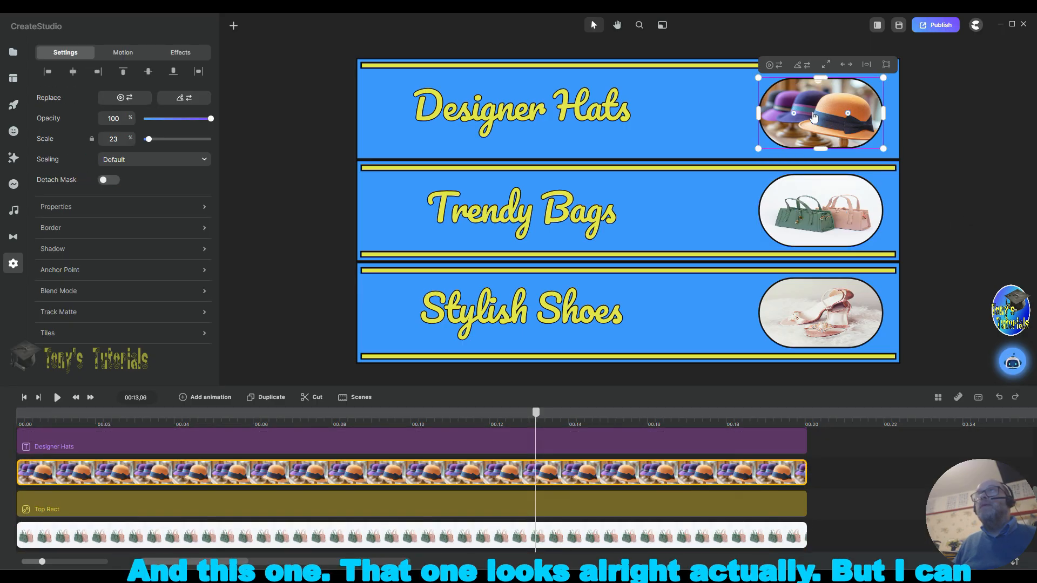
drag(820, 112, 821, 107)
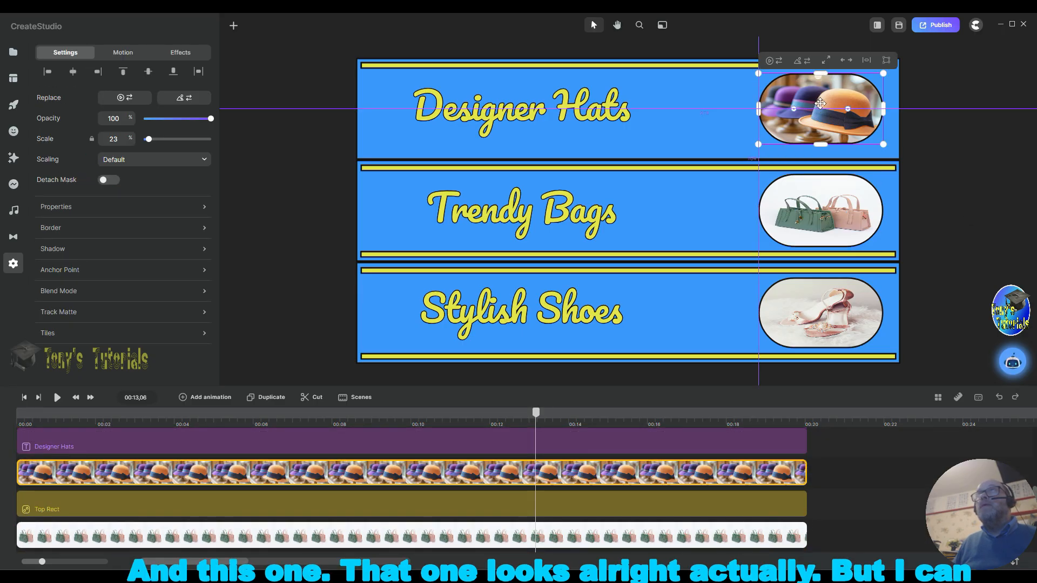
drag(821, 145, 821, 147)
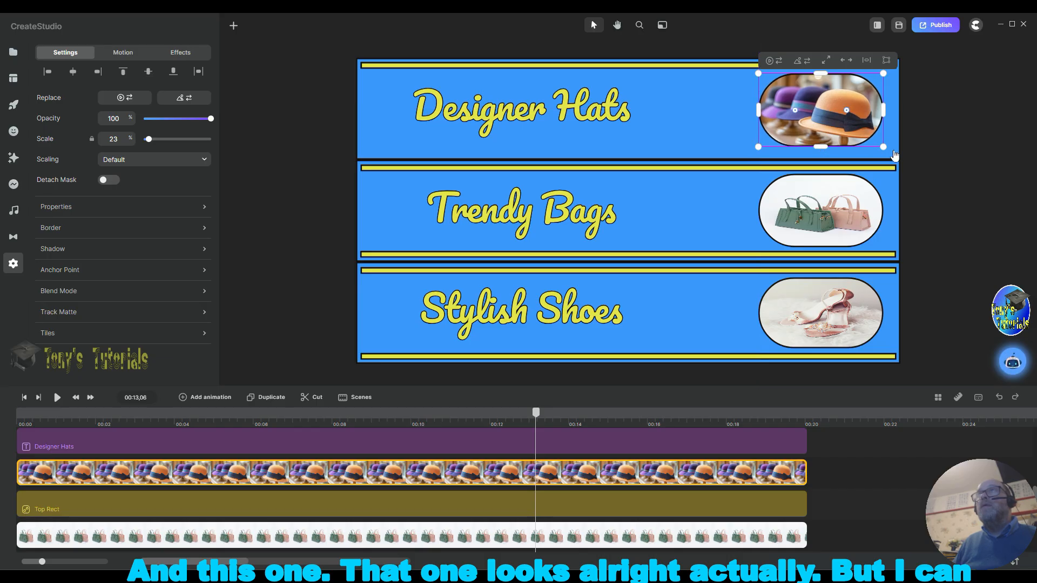
click(918, 144)
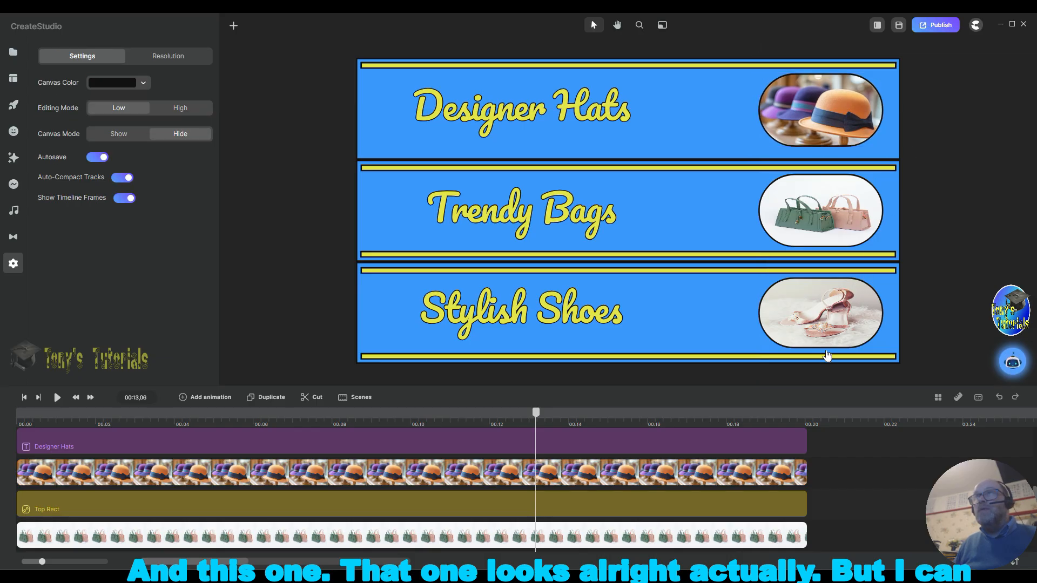
Step: Try to move the shoes image in the bottom blue band
click(884, 346)
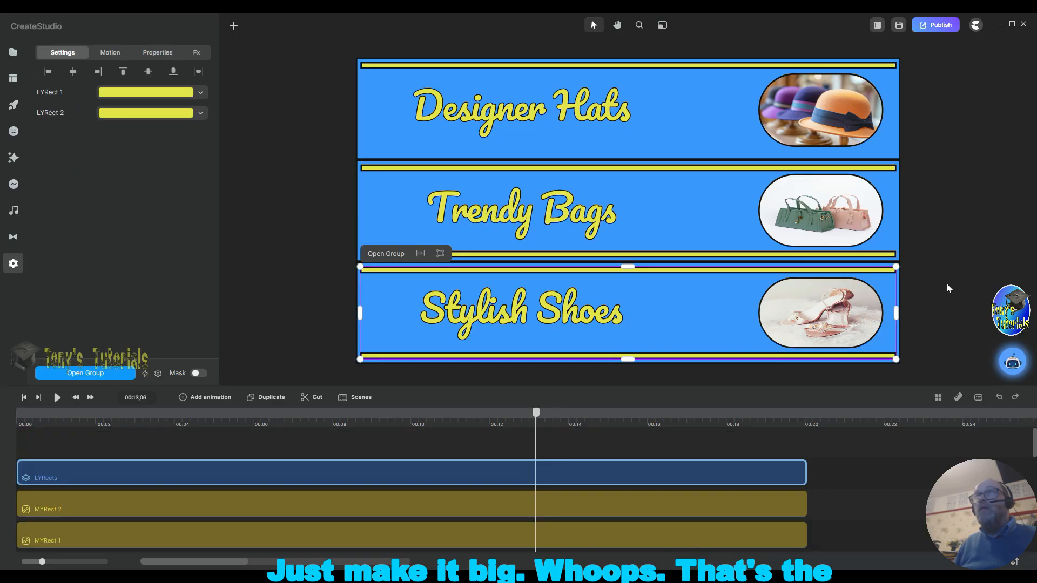
drag(822, 294, 818, 296)
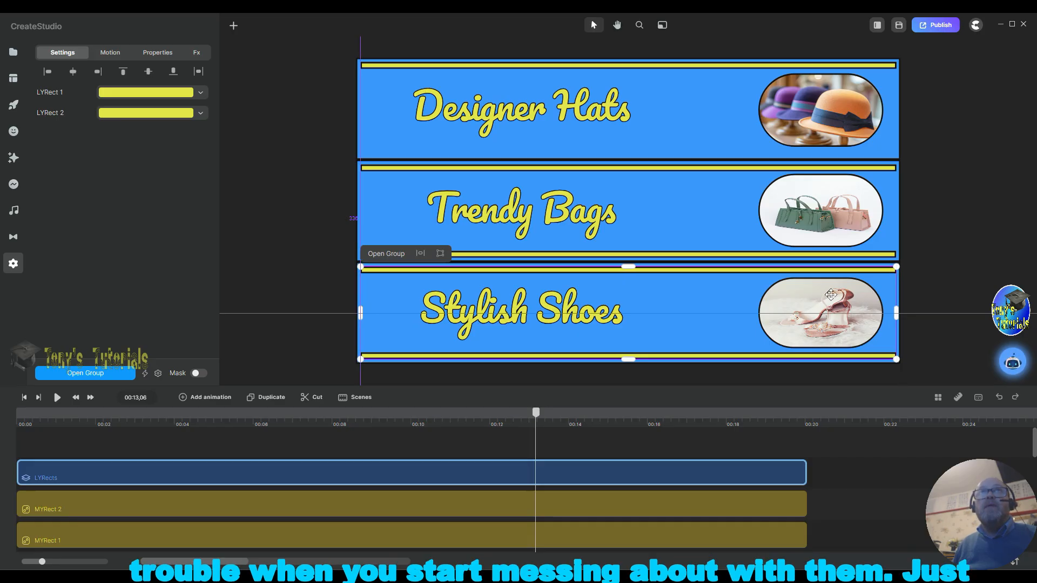
click(961, 284)
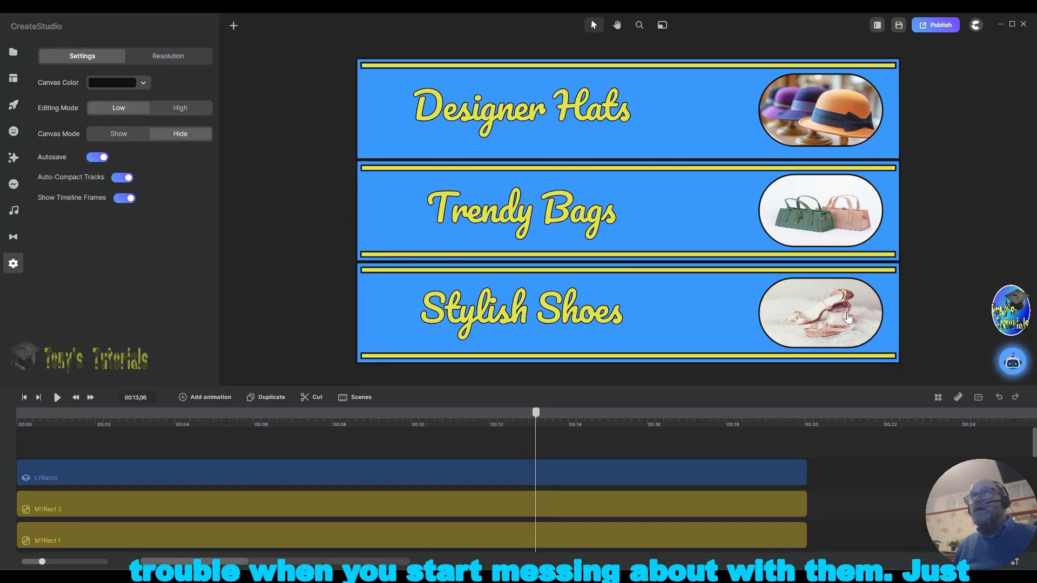
Step: Select the shoes image in the bottom blue band and stretch its top edge to make it slightly bigger
click(816, 310)
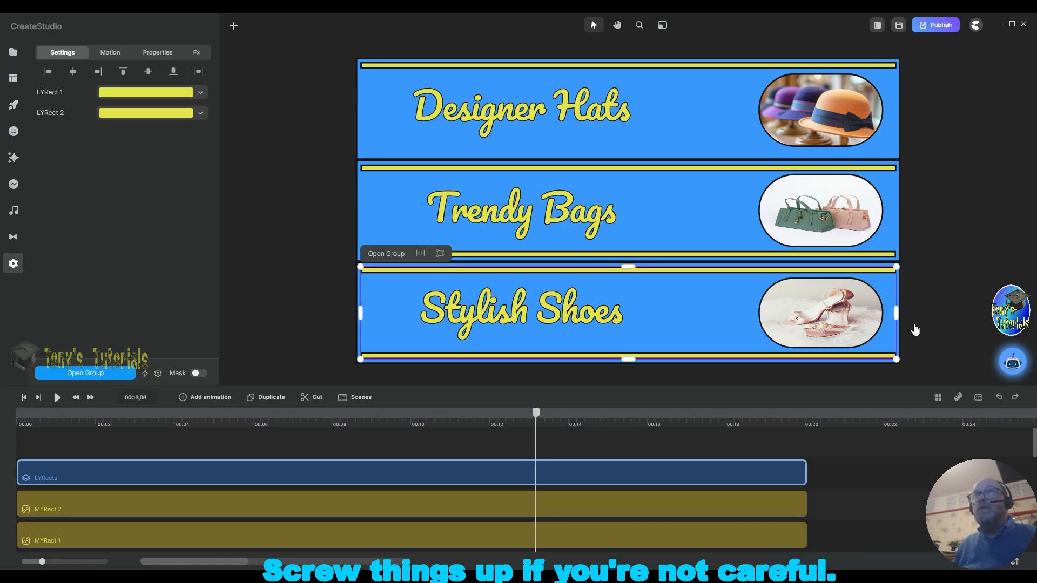
scroll(945, 319, down, 1)
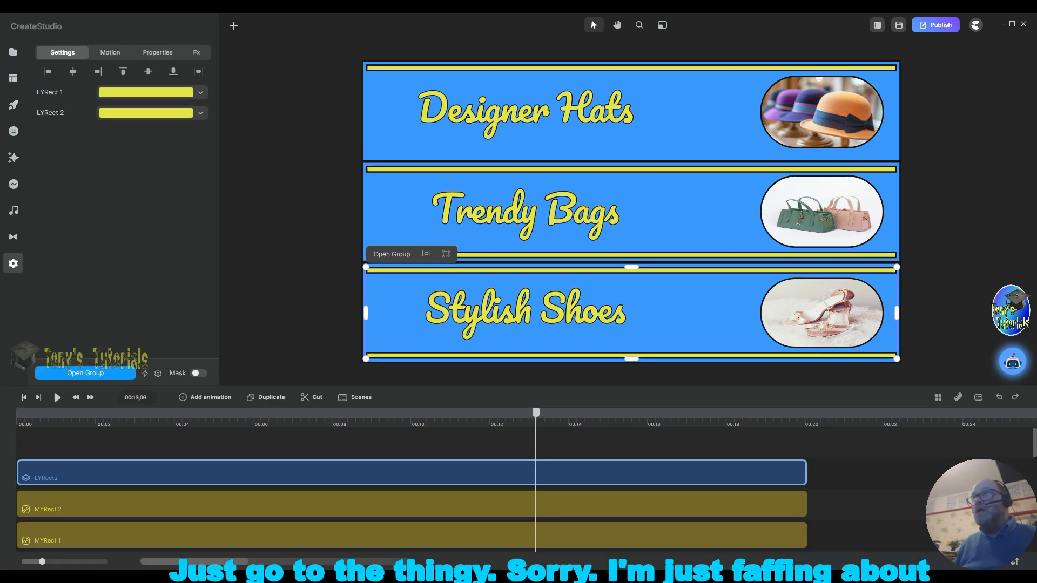
scroll(1034, 455, down, 1)
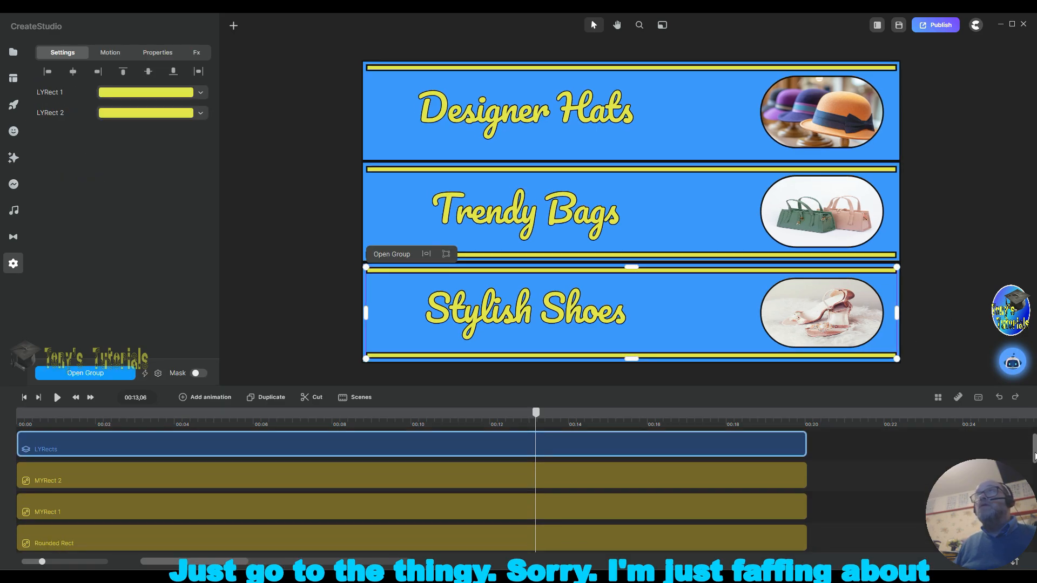
scroll(1035, 455, down, 5)
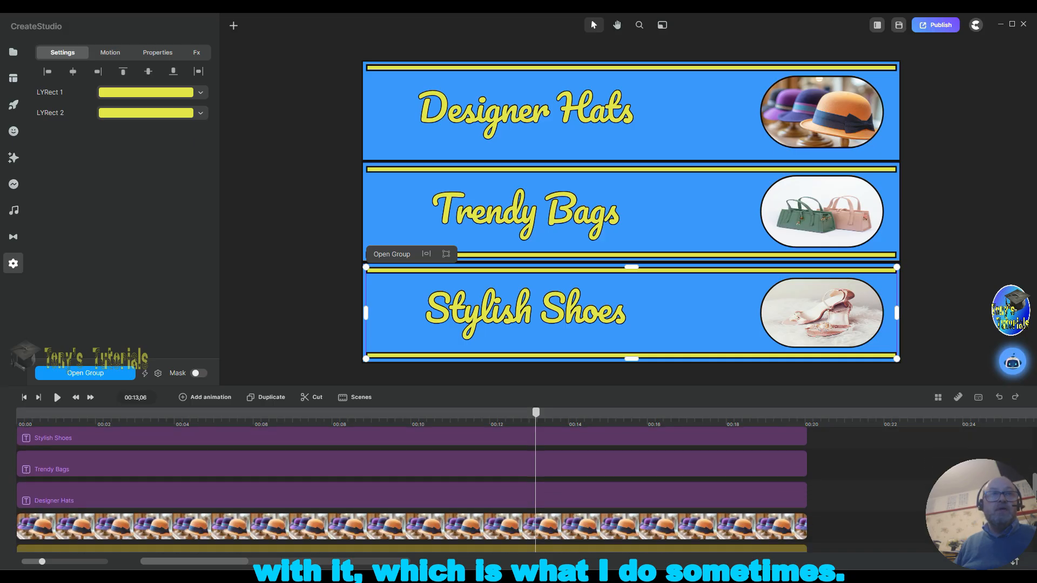
scroll(1034, 456, down, 6)
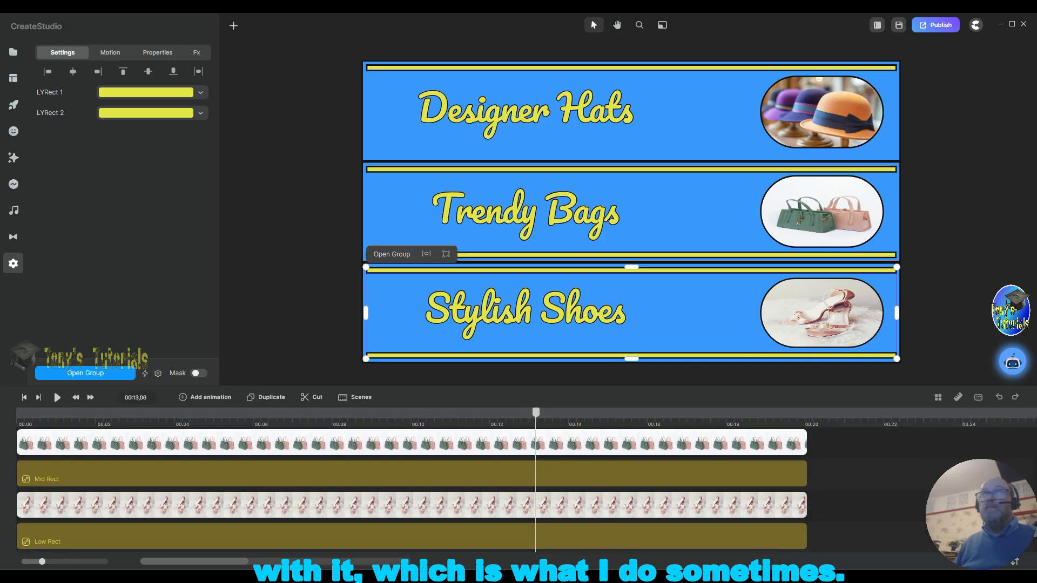
click(554, 507)
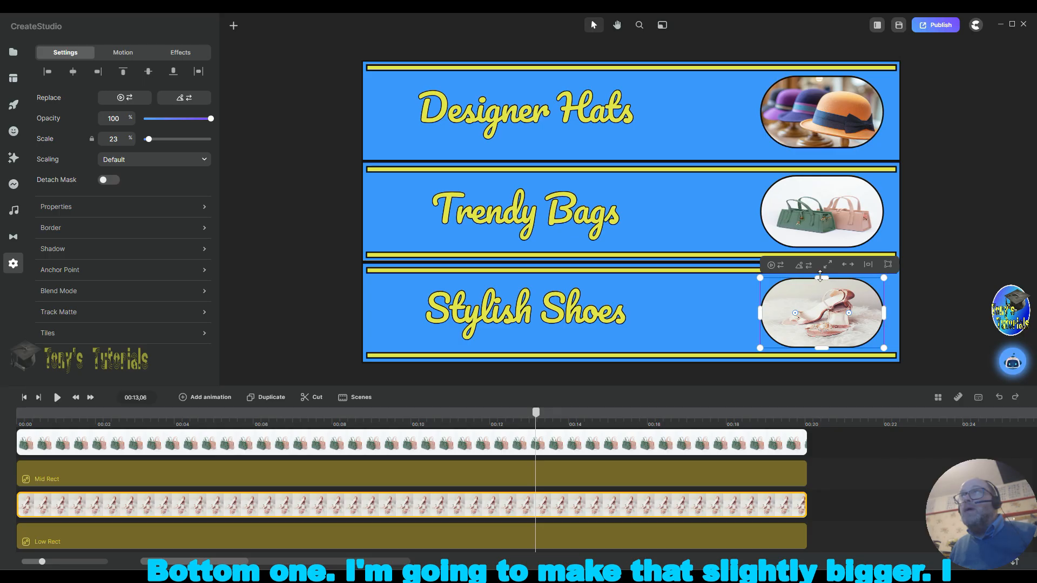
drag(820, 277, 820, 276)
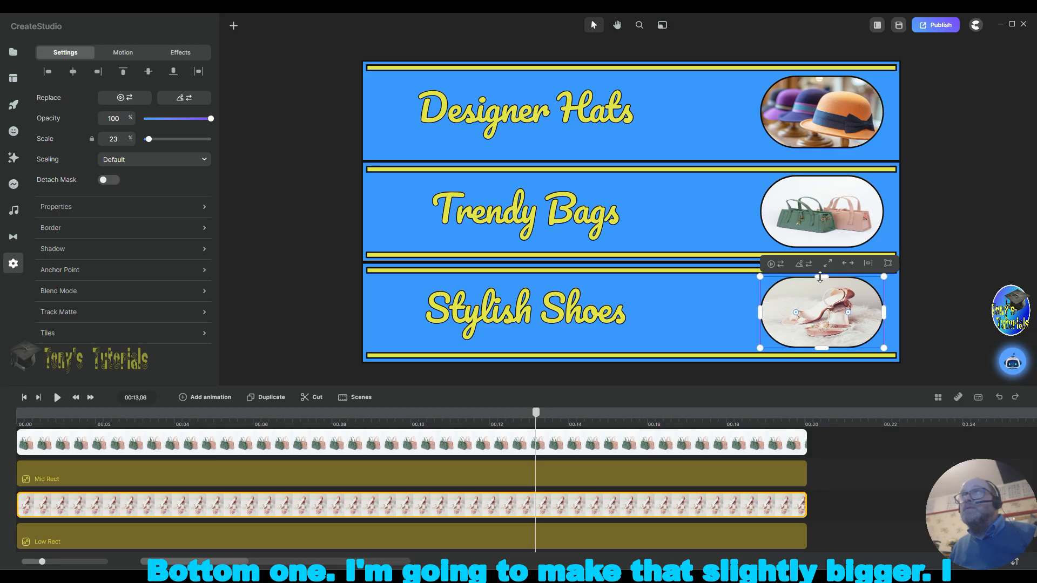
click(970, 303)
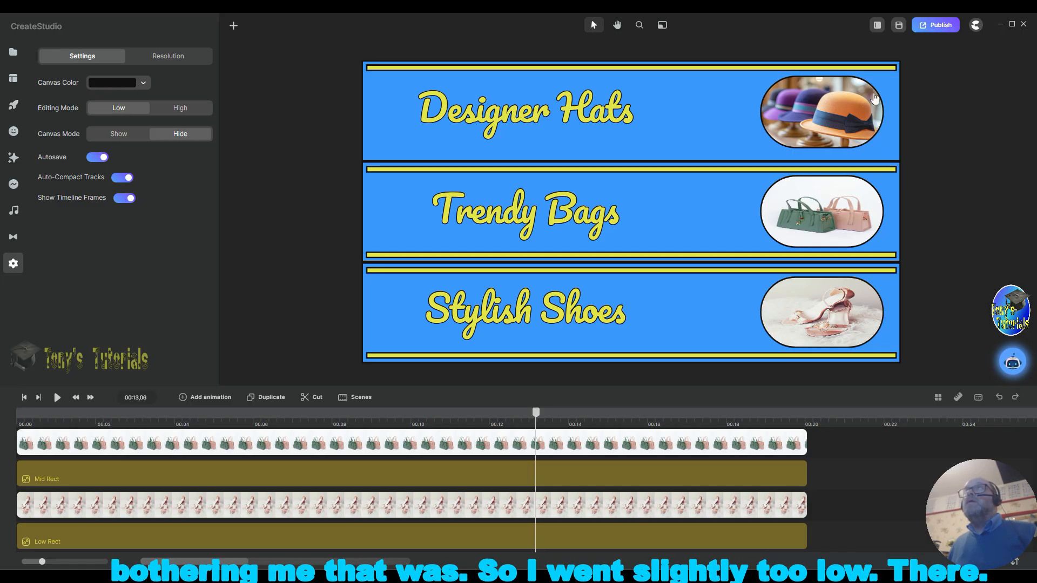
Step: Nudge the hats image up slightly within the top blue band
click(824, 115)
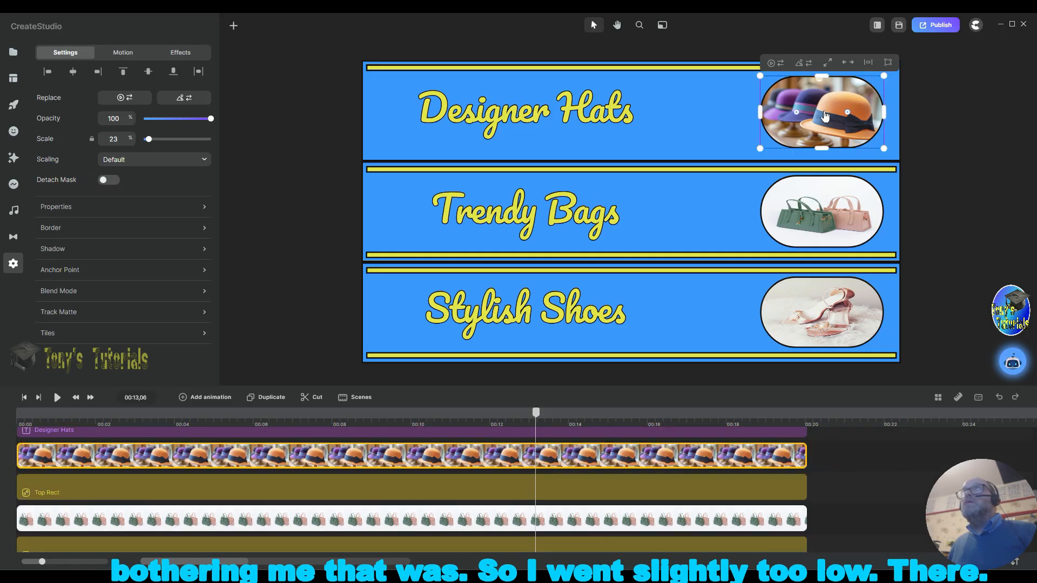
drag(825, 116, 825, 114)
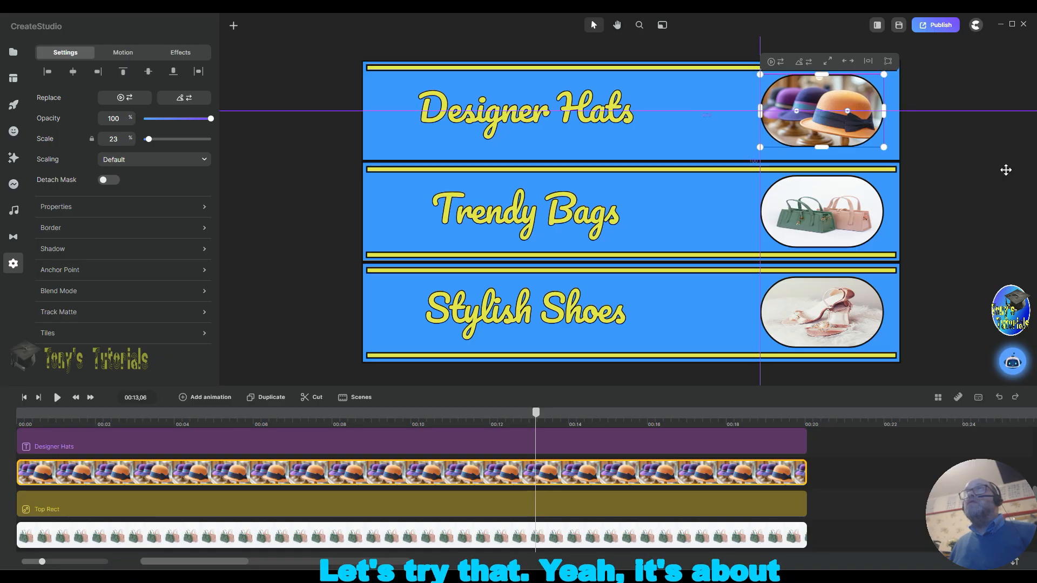
click(989, 212)
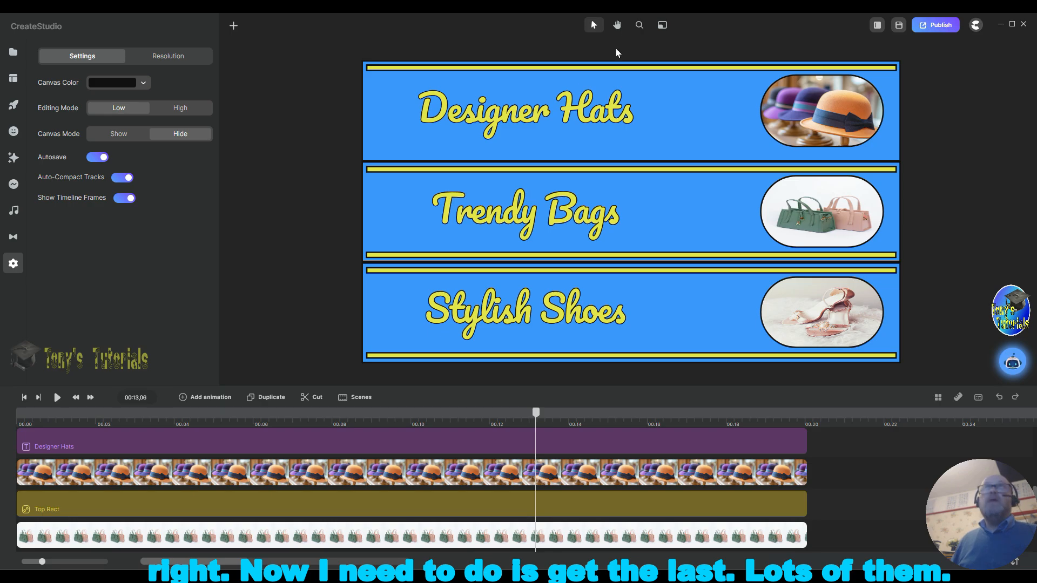
Step: Group the two middle-band yellow bars, MYRect 1 and MYRect 2, together
scroll(173, 486, up, 5)
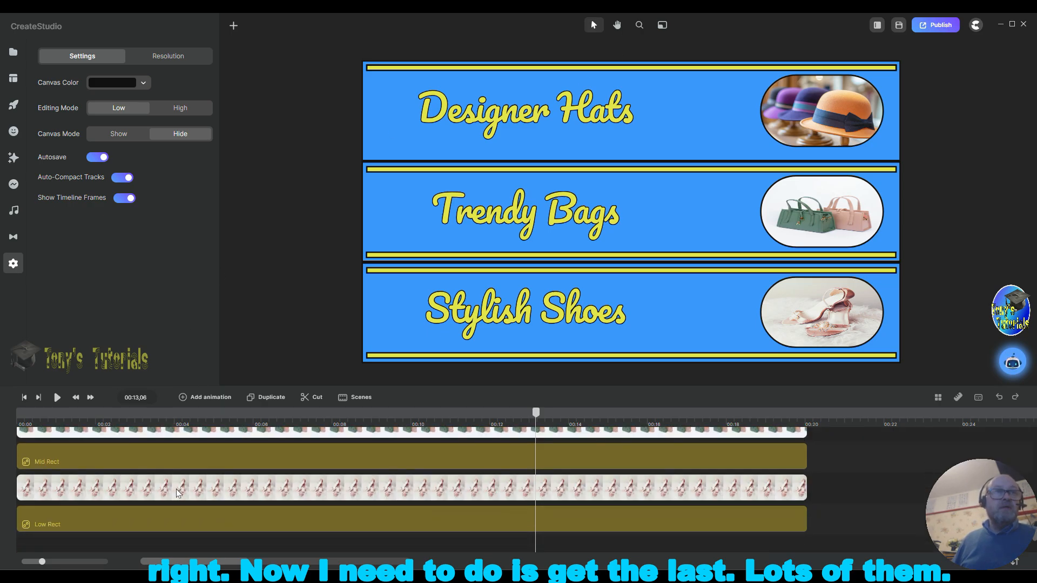
scroll(178, 491, up, 4)
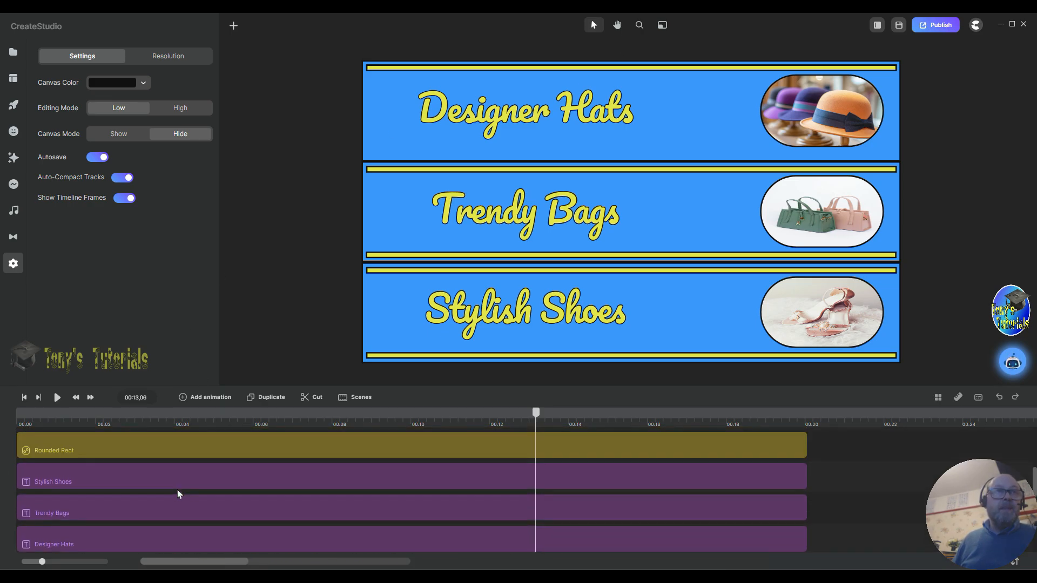
scroll(177, 491, down, 1)
scroll(178, 493, down, 1)
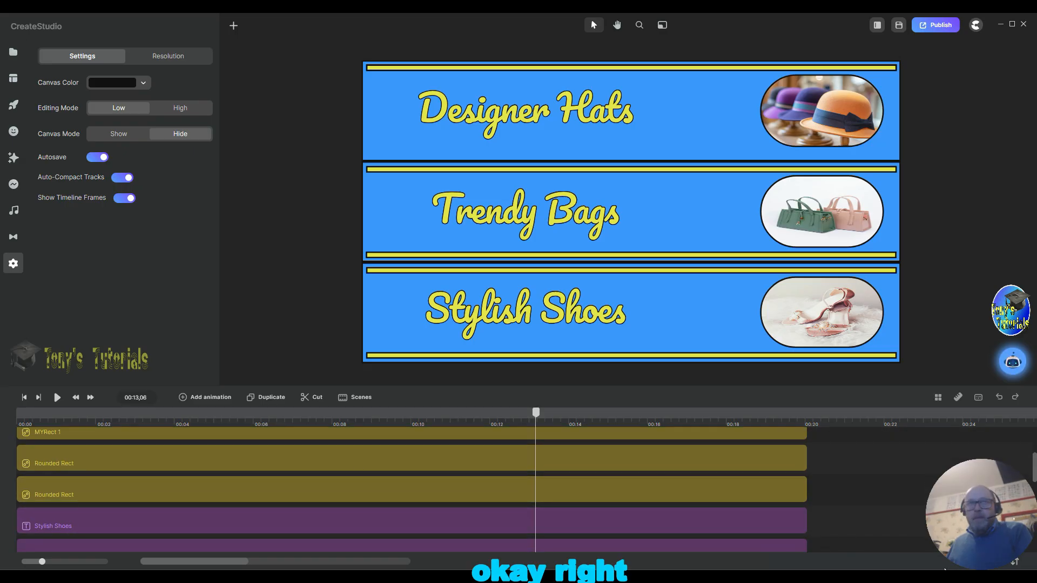
scroll(821, 494, up, 3)
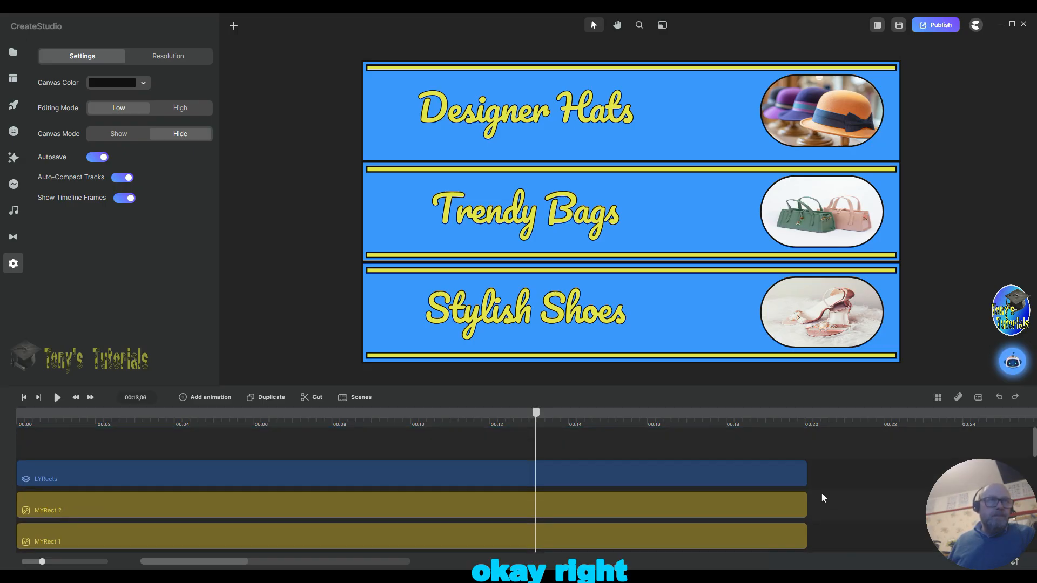
scroll(821, 492, down, 3)
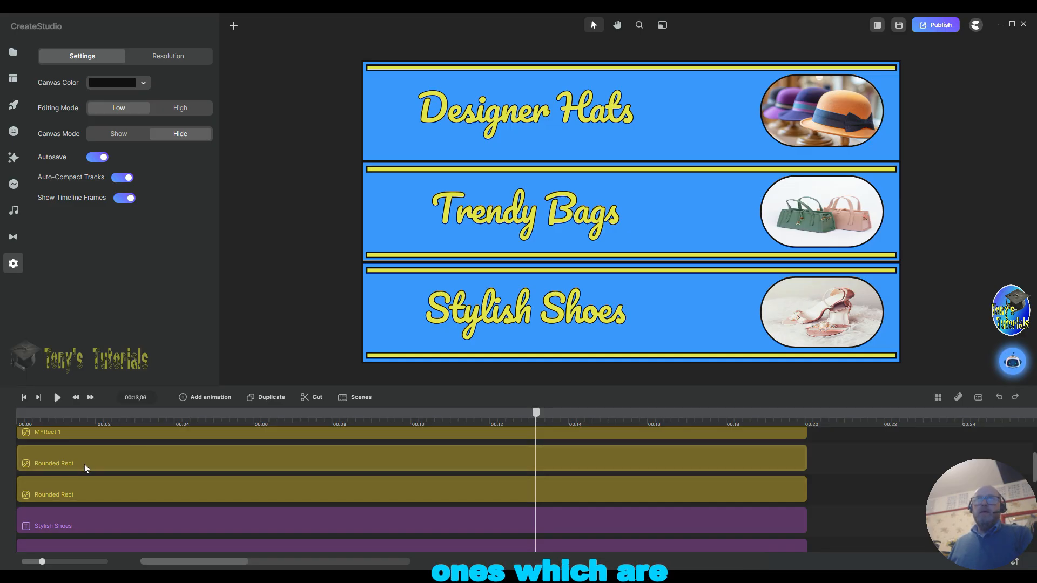
scroll(132, 460, up, 1)
scroll(132, 458, up, 3)
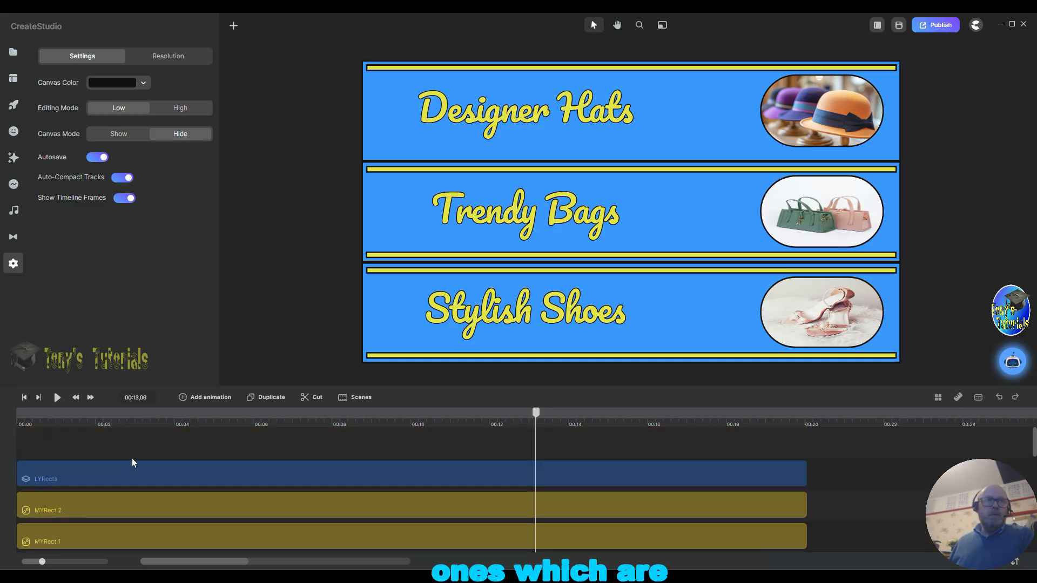
scroll(131, 458, down, 3)
scroll(132, 459, up, 3)
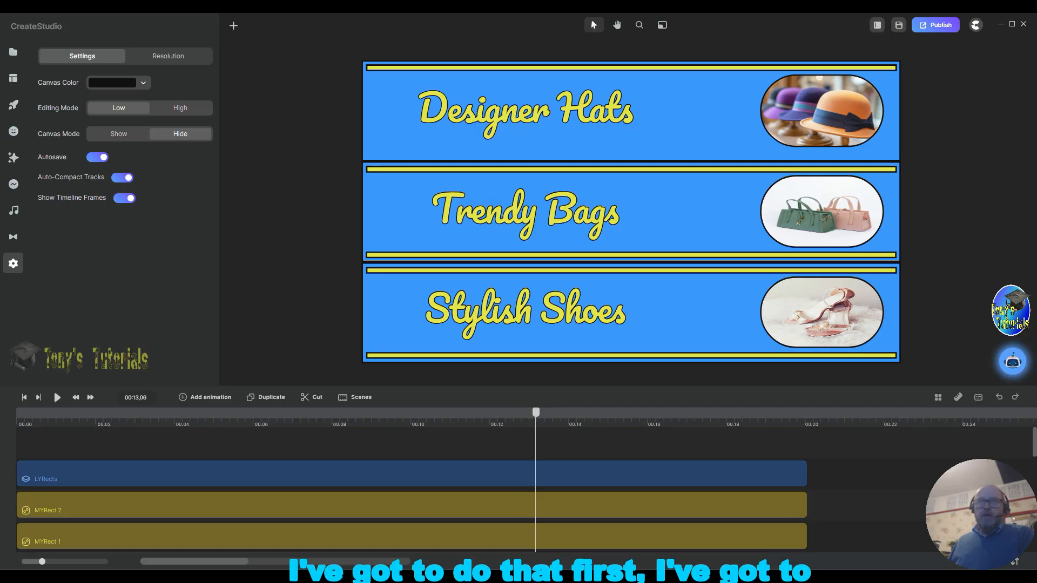
drag(840, 505, 732, 535)
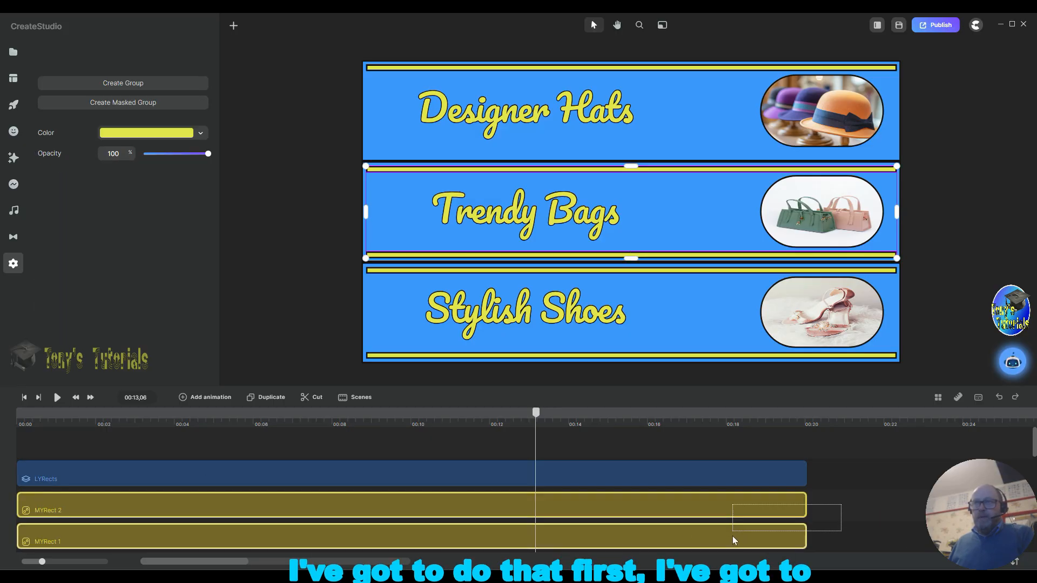
right_click(718, 507)
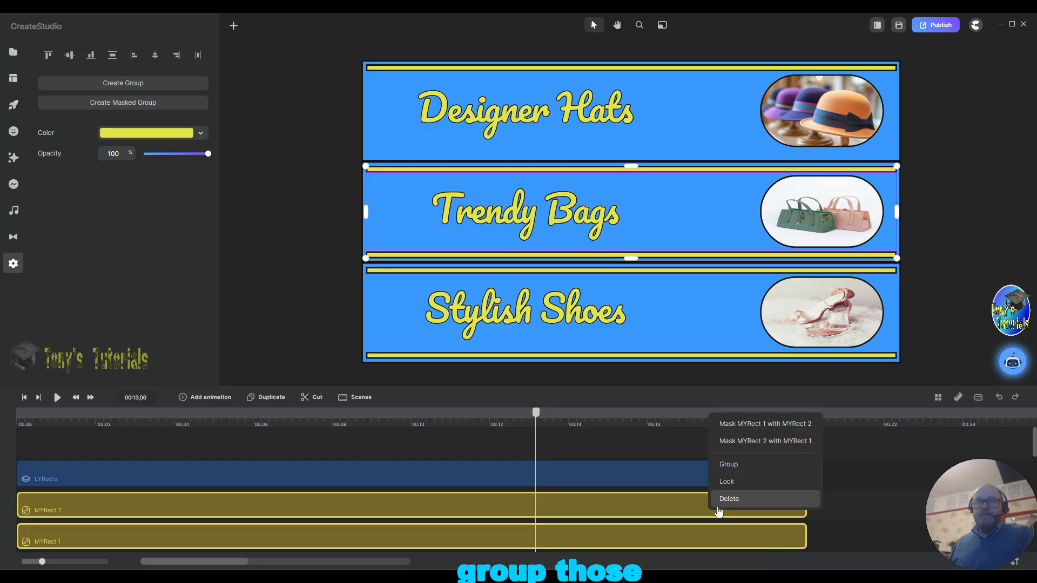
click(735, 466)
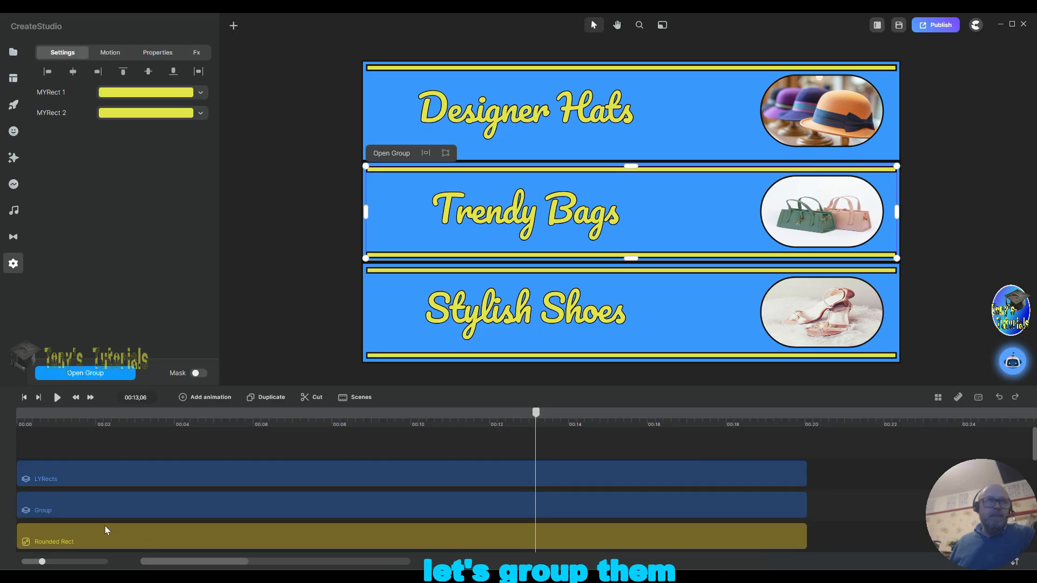
Step: Rename the new group of middle-band bars MYRects
right_click(70, 508)
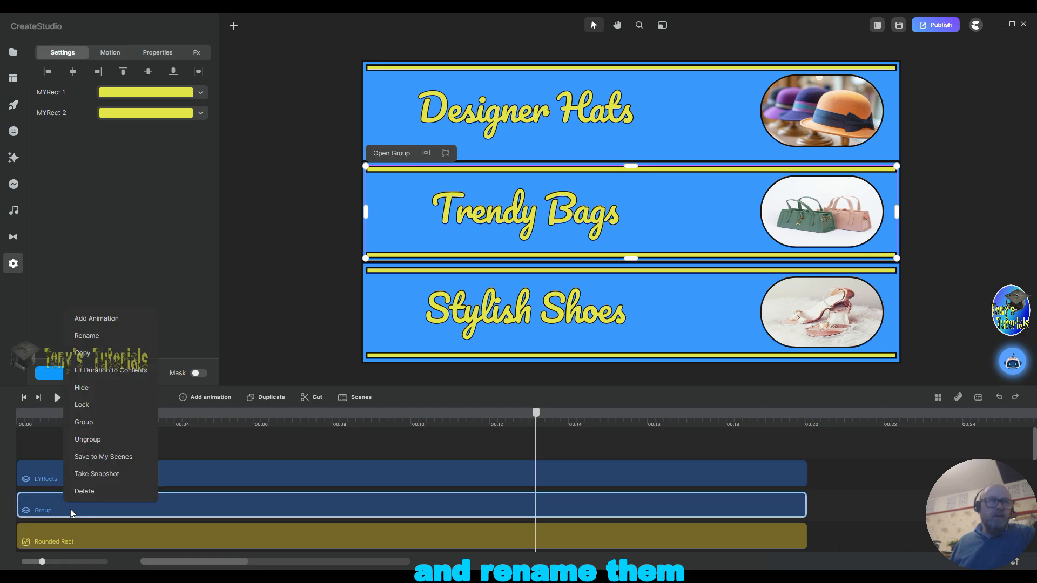
click(98, 336)
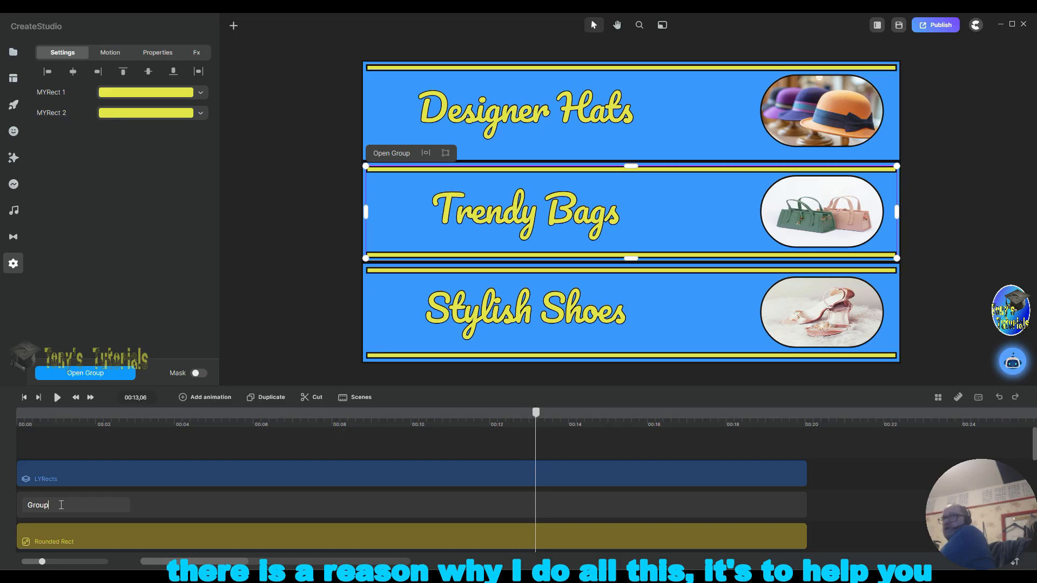
key(Return)
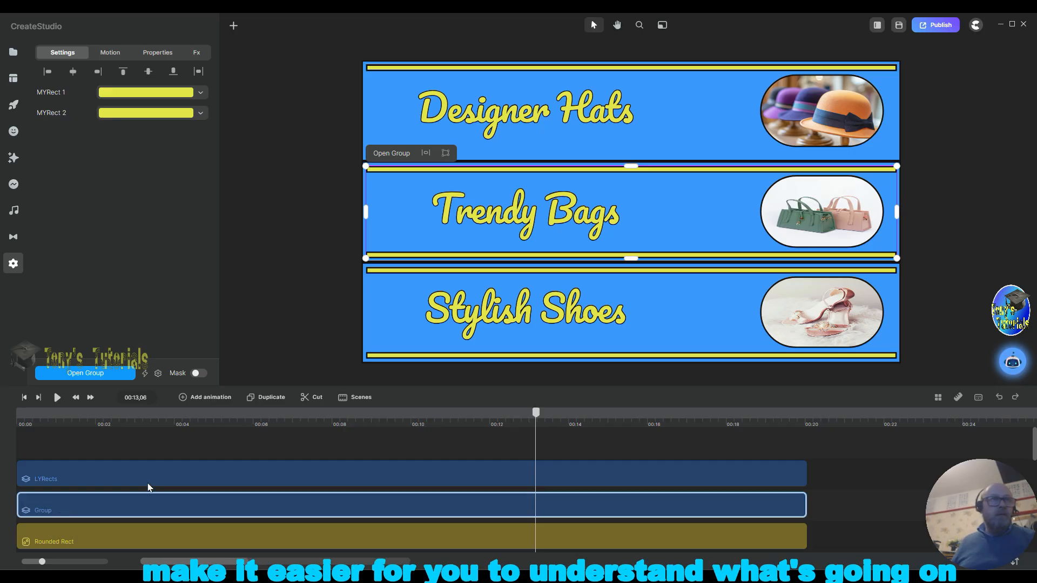
right_click(129, 510)
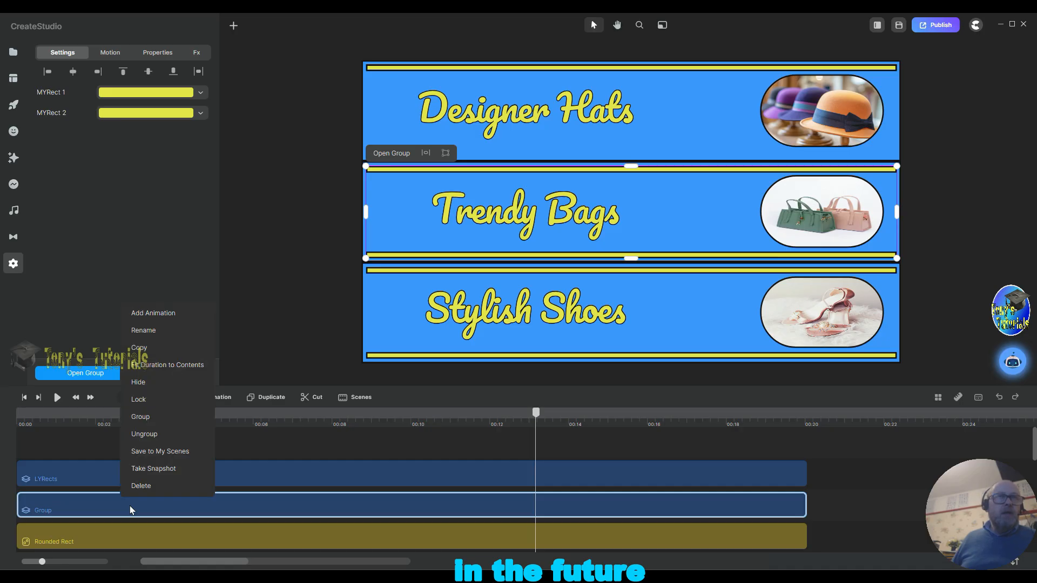
click(145, 330)
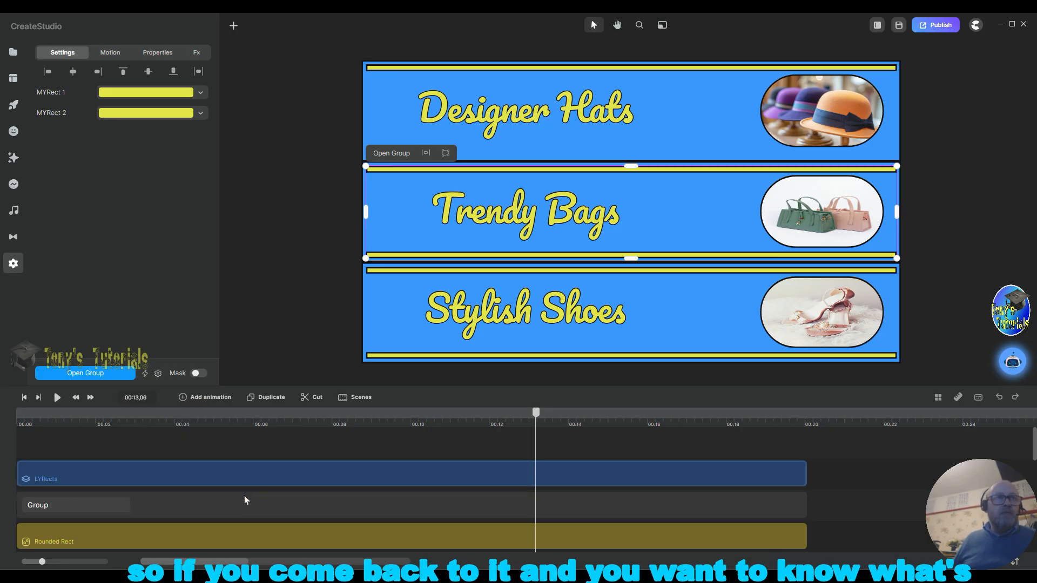
key(ctrl+a)
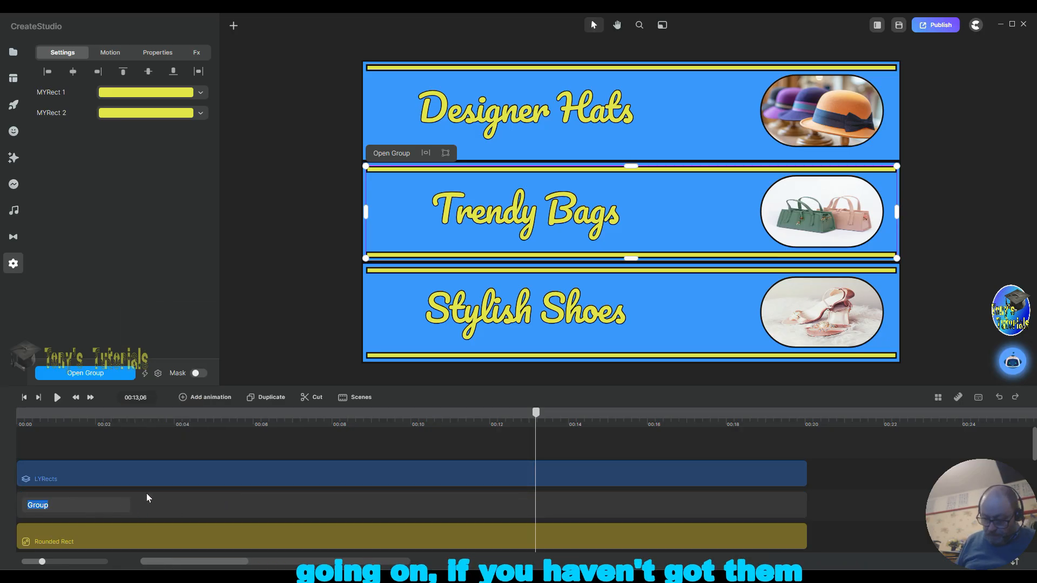
text(M)
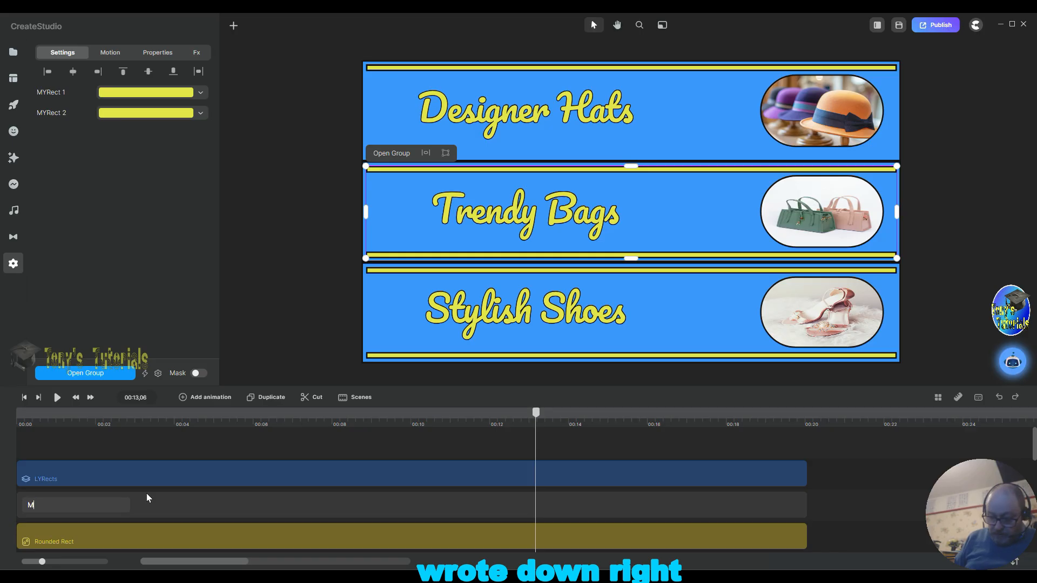
text(YR)
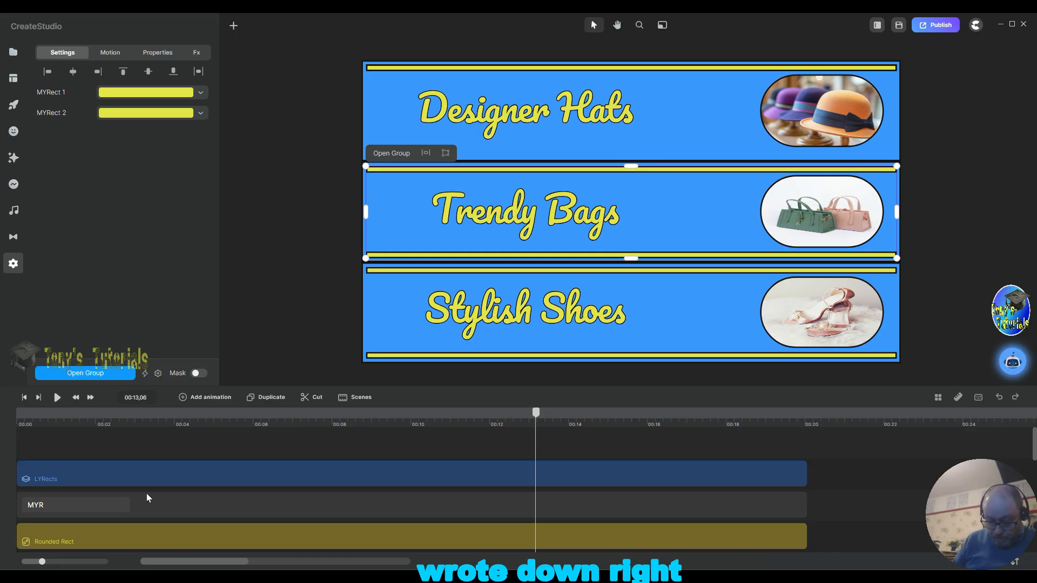
text(Eects)
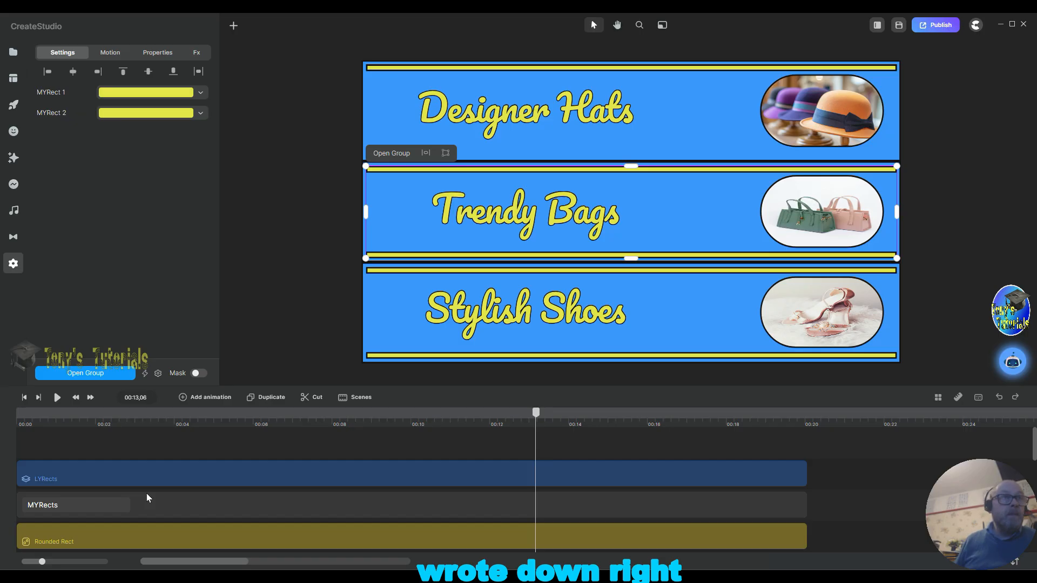
key(Return)
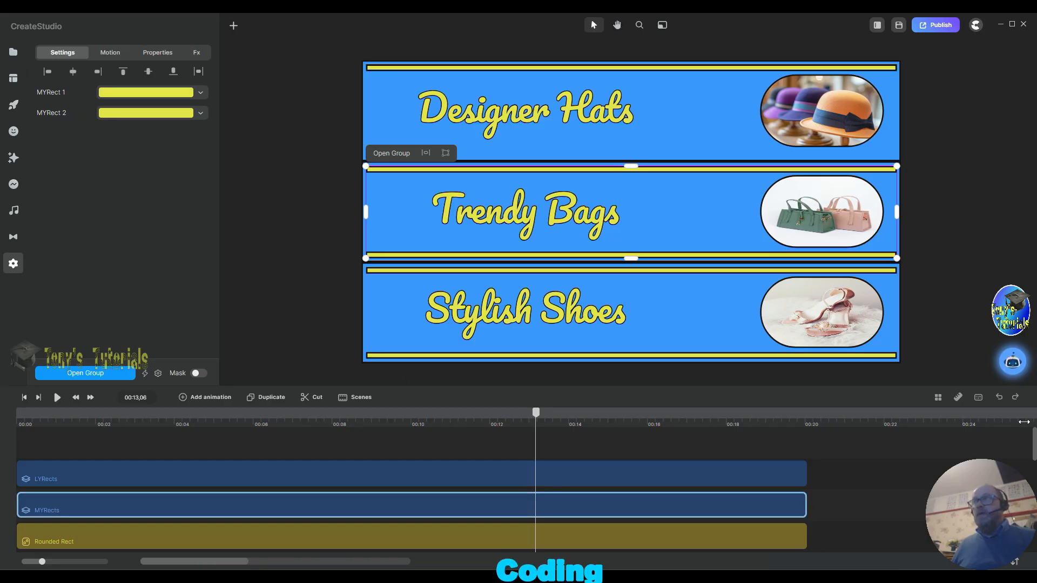
drag(1035, 451, 1034, 471)
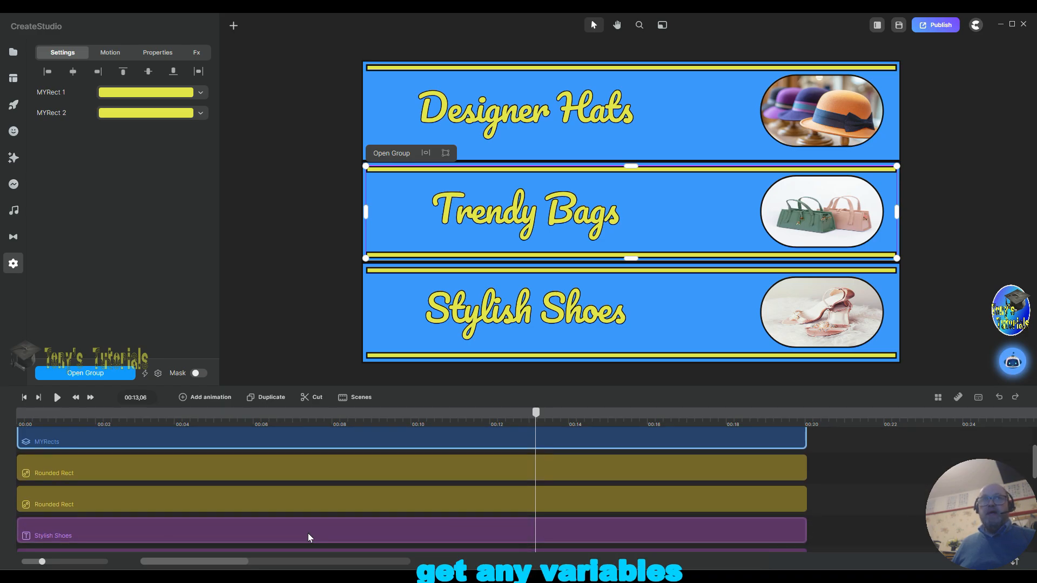
shift+click(76, 473)
right_click(76, 473)
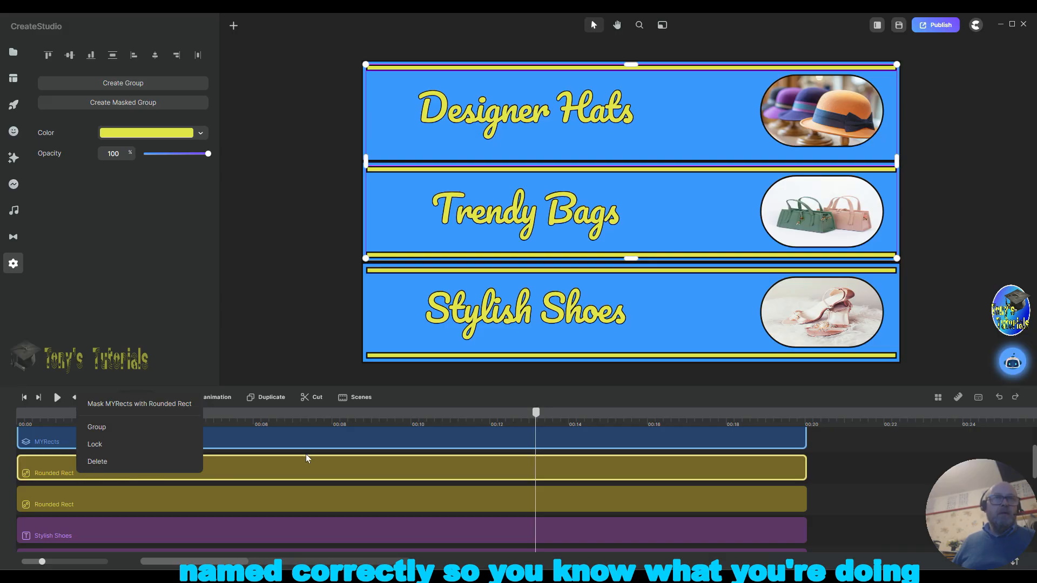
click(847, 484)
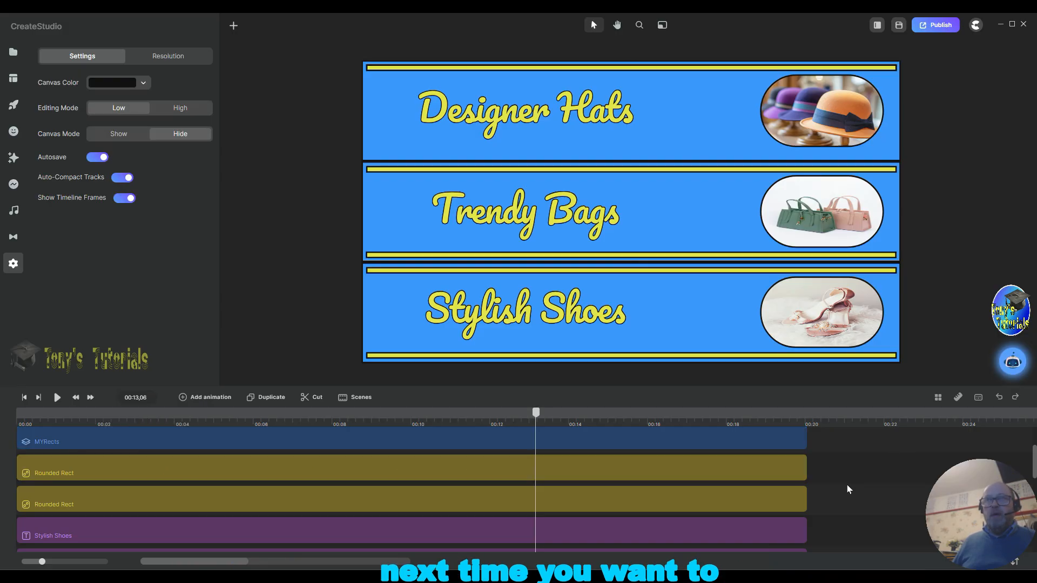
Step: Rename the top band's upper yellow bar layer to TYRect 2
right_click(103, 472)
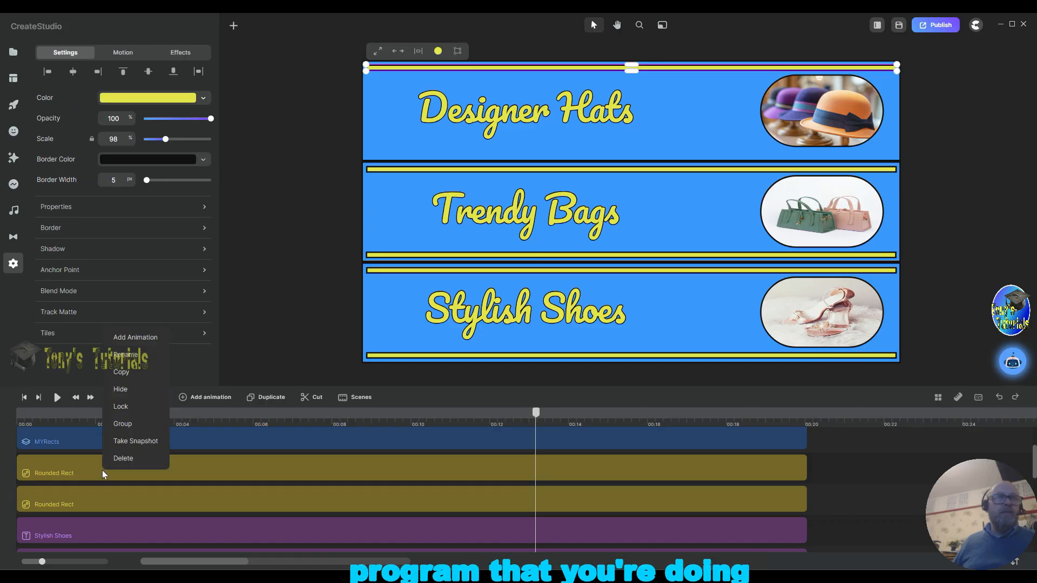
click(128, 355)
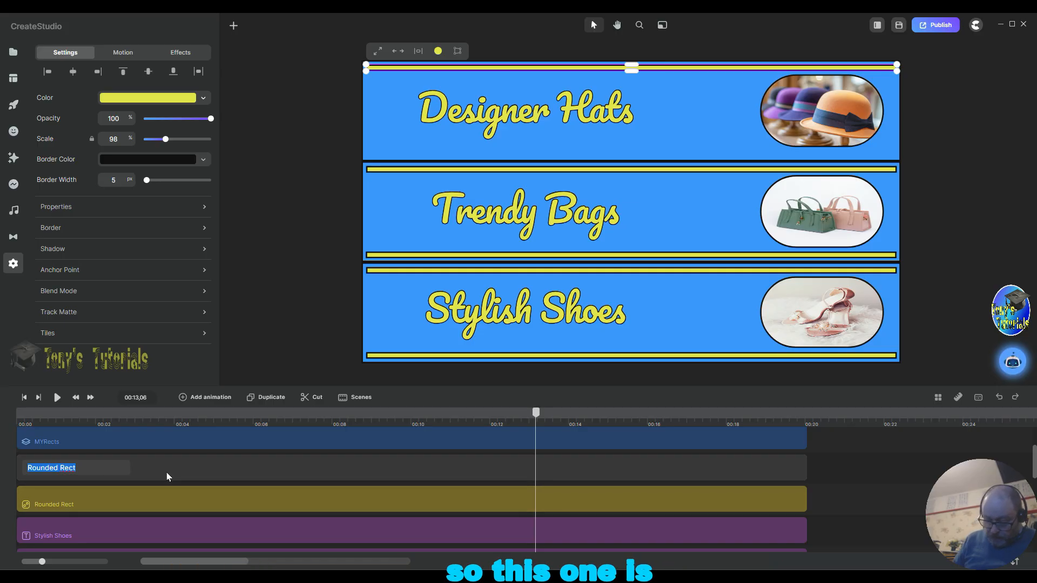
text(TYRect)
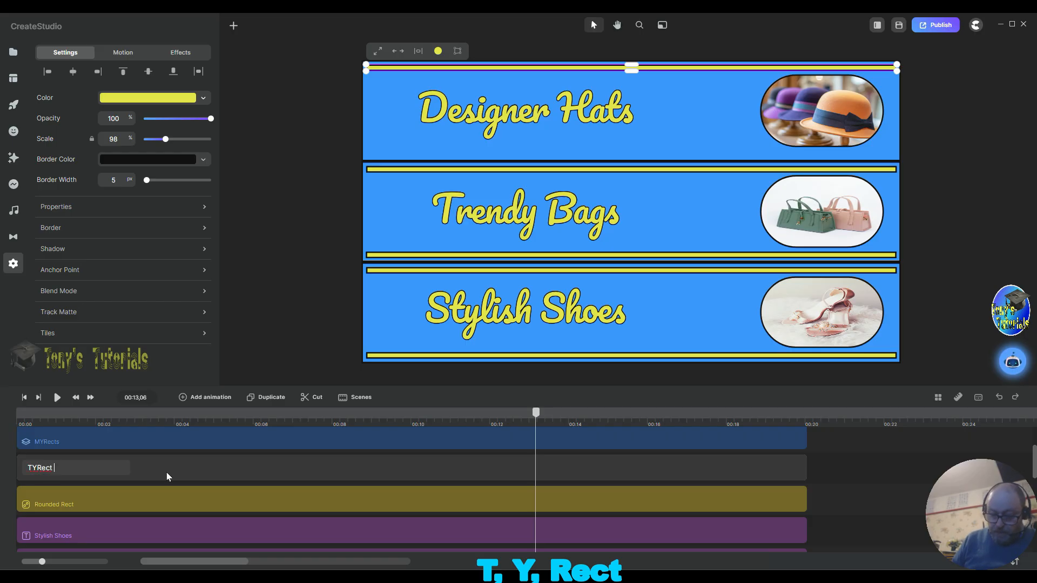
text( 2)
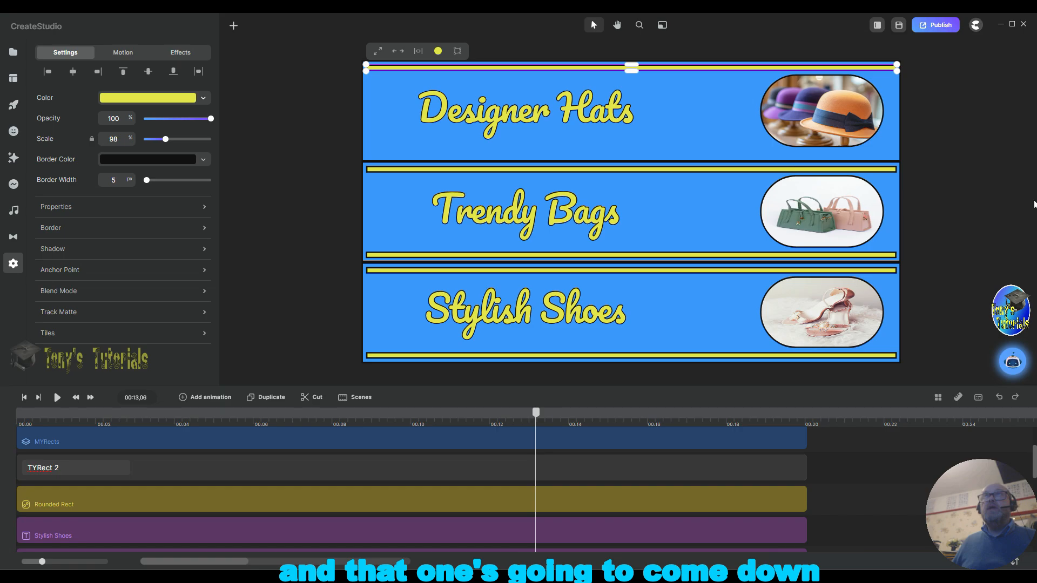
click(986, 208)
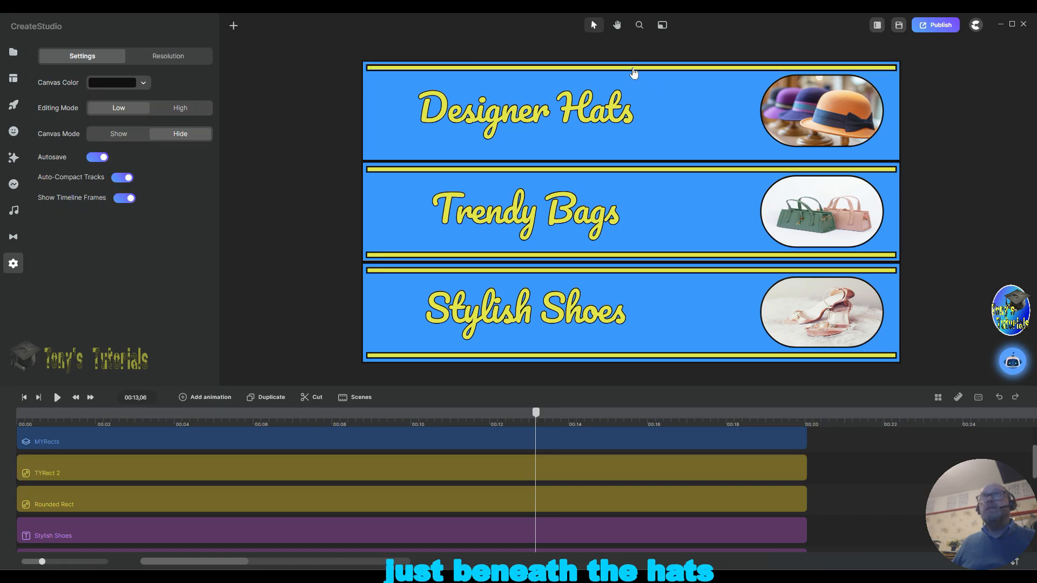
Step: Move the TYRect 2 bar down to the bottom edge of the top blue band, just beneath the Designer Hats title
drag(634, 72, 634, 117)
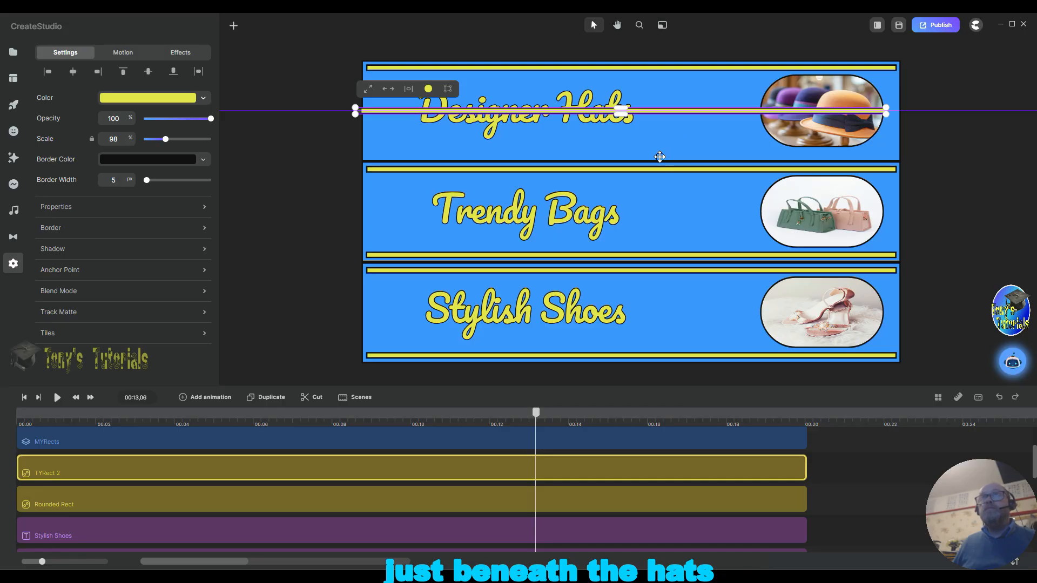
drag(659, 156, 632, 151)
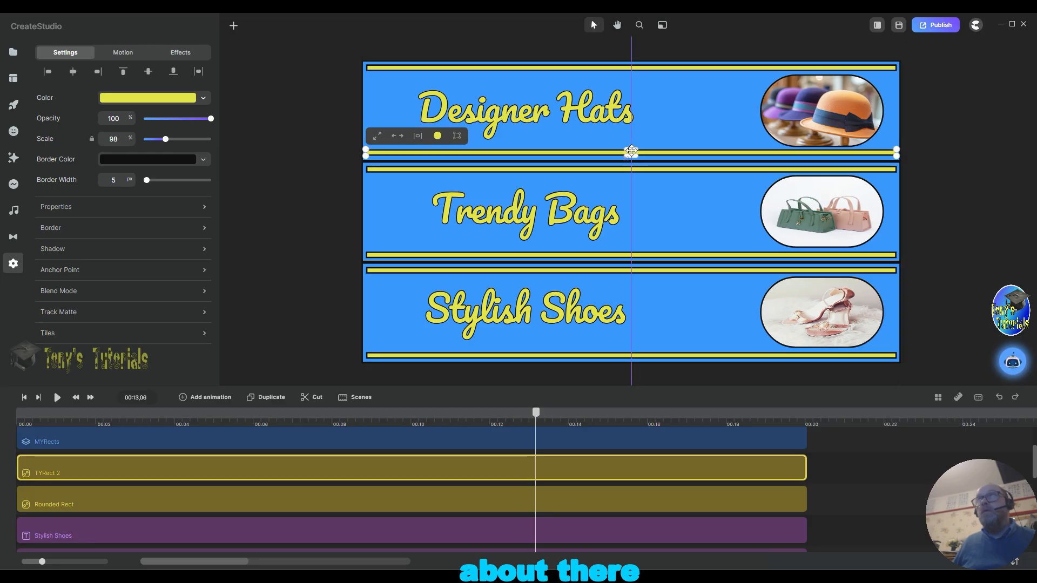
click(968, 199)
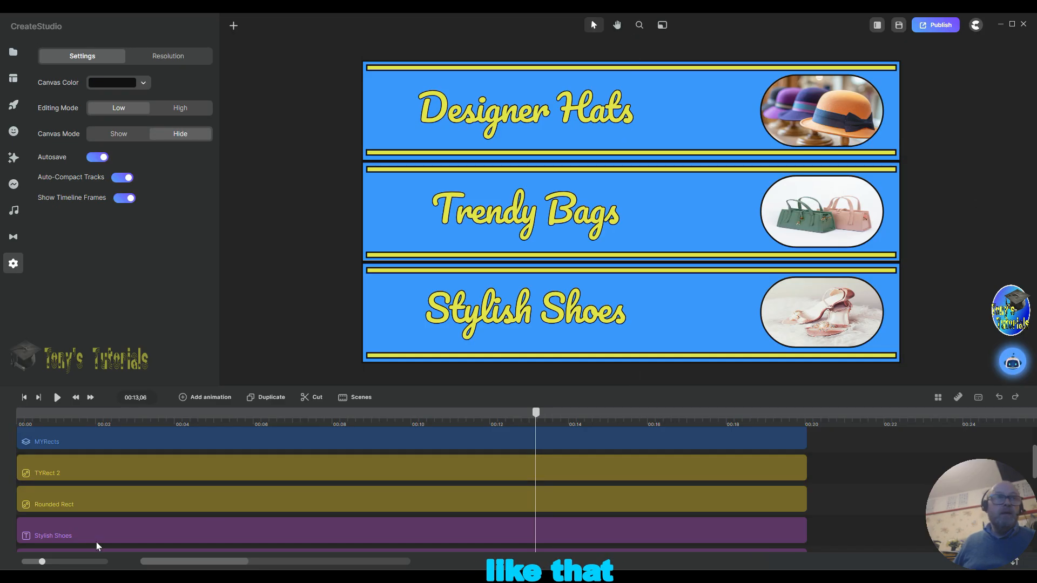
Step: Rename the top band's other yellow bar layer to TYRect 1
right_click(63, 503)
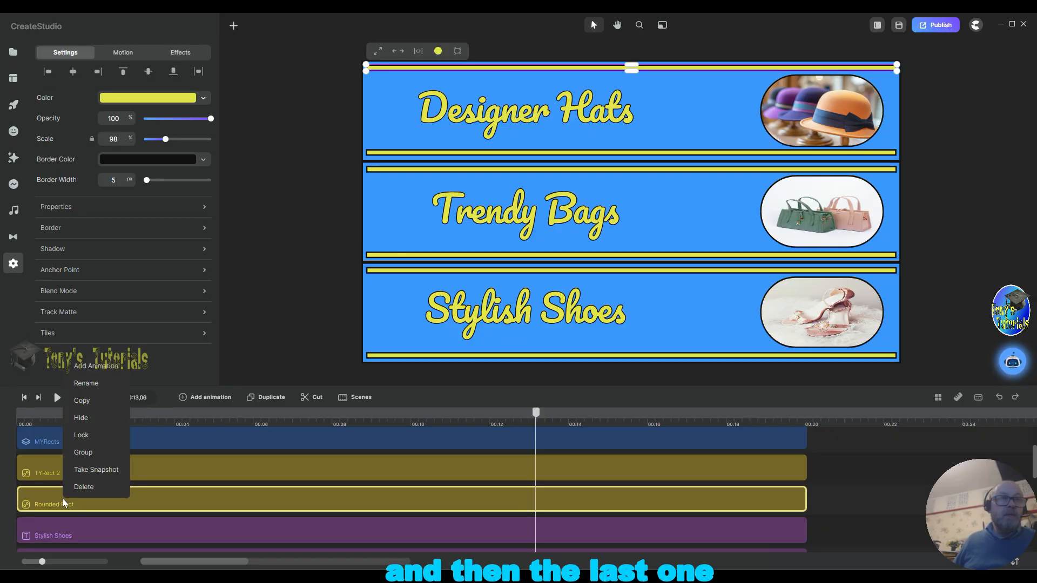
click(86, 382)
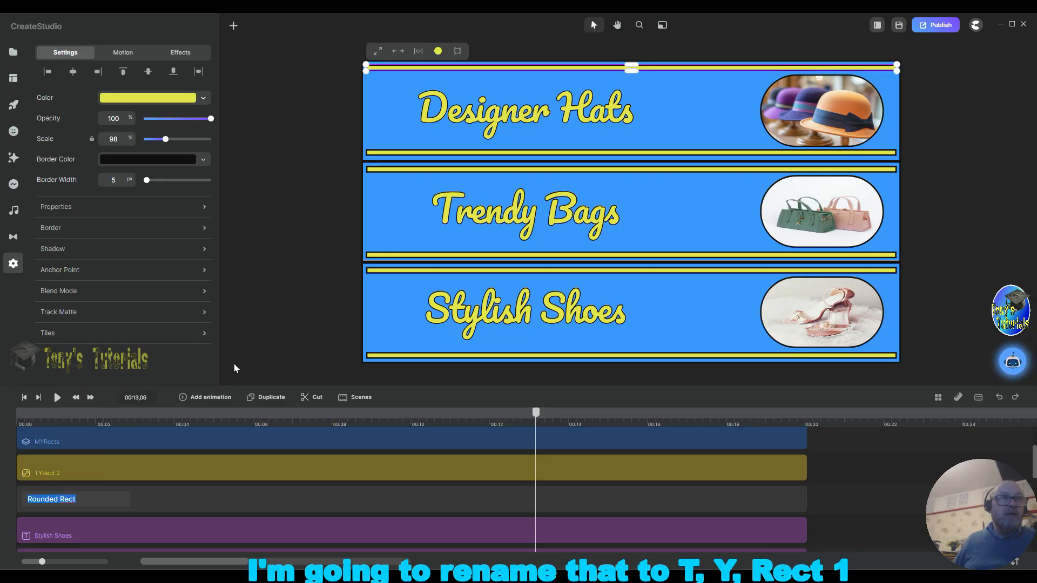
text(T)
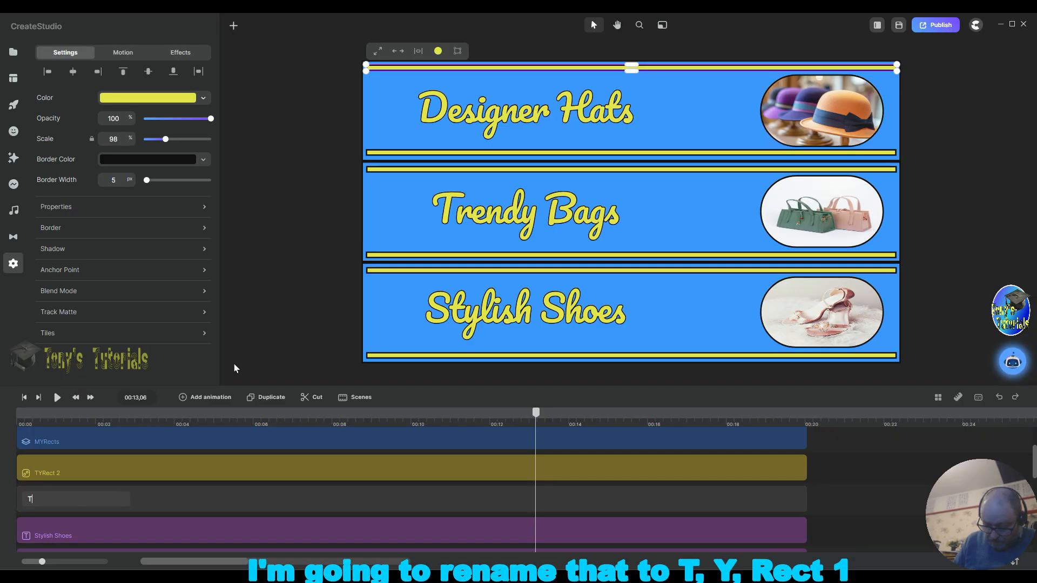
text(YRe)
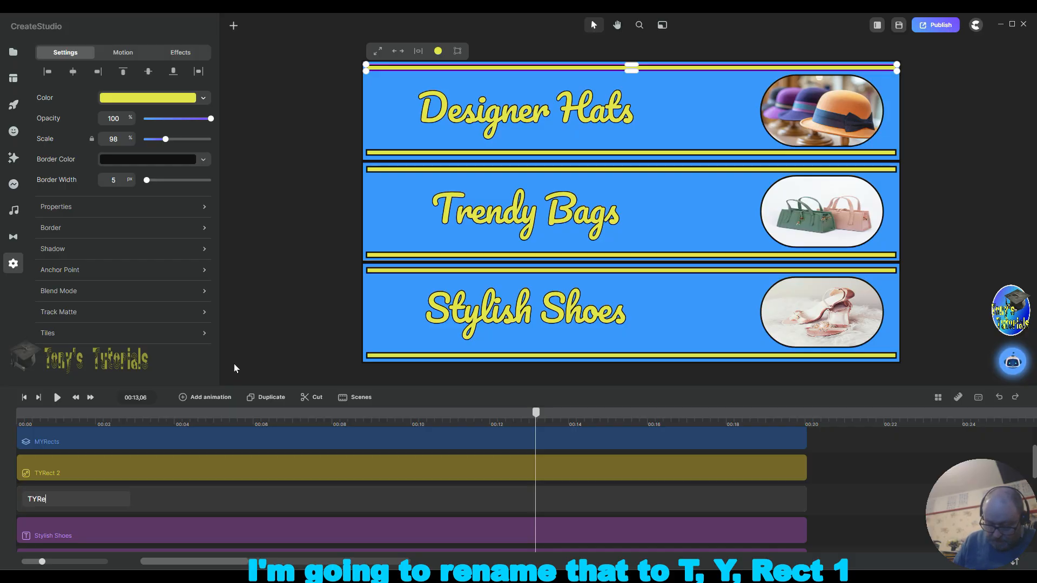
text(ct 1)
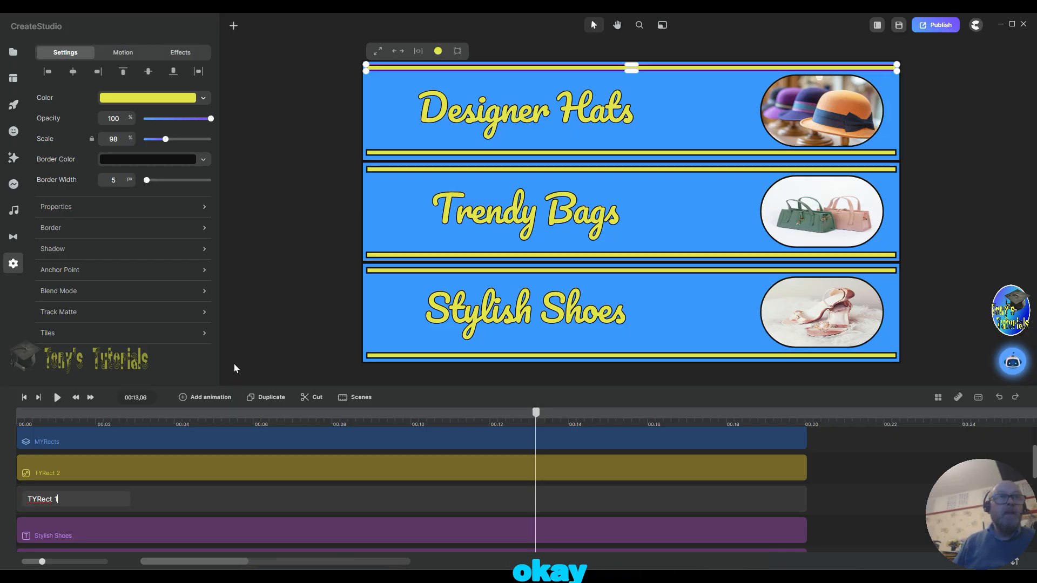
key(Return)
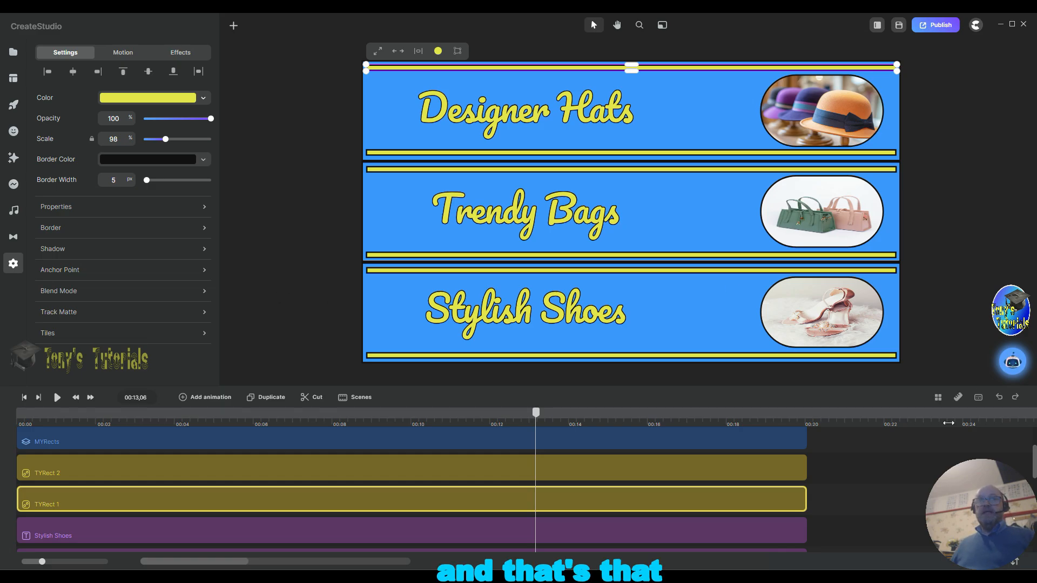
Step: Group the two top-band yellow bars, TYRect 1 and TYRect 2, together
drag(868, 466, 771, 497)
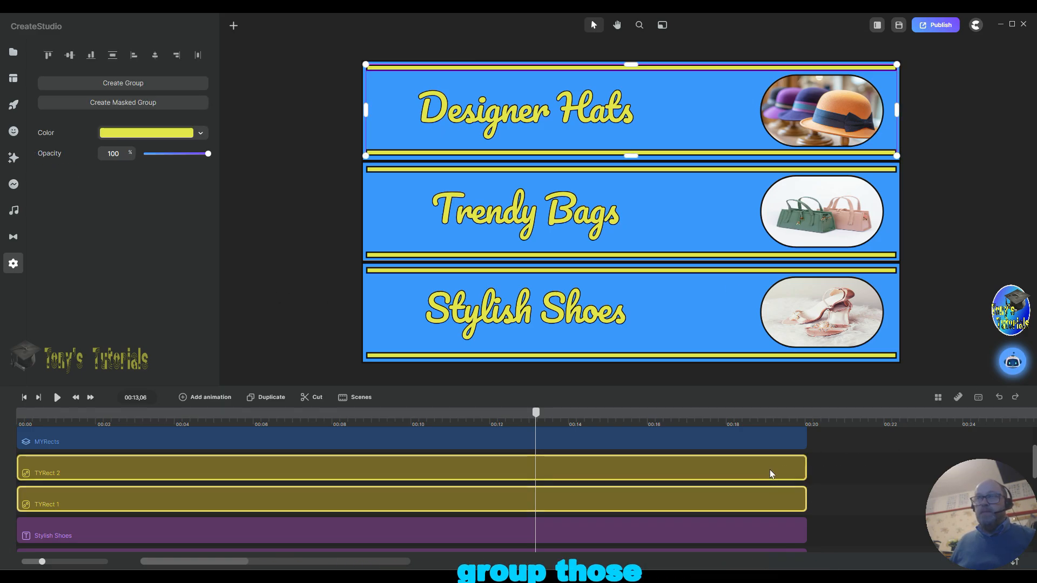
right_click(775, 469)
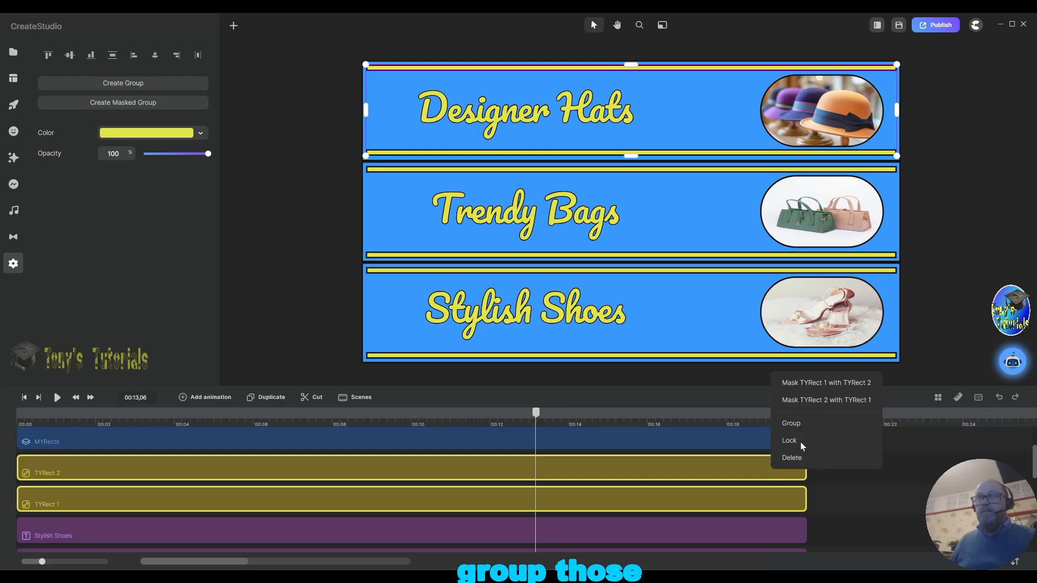
click(790, 423)
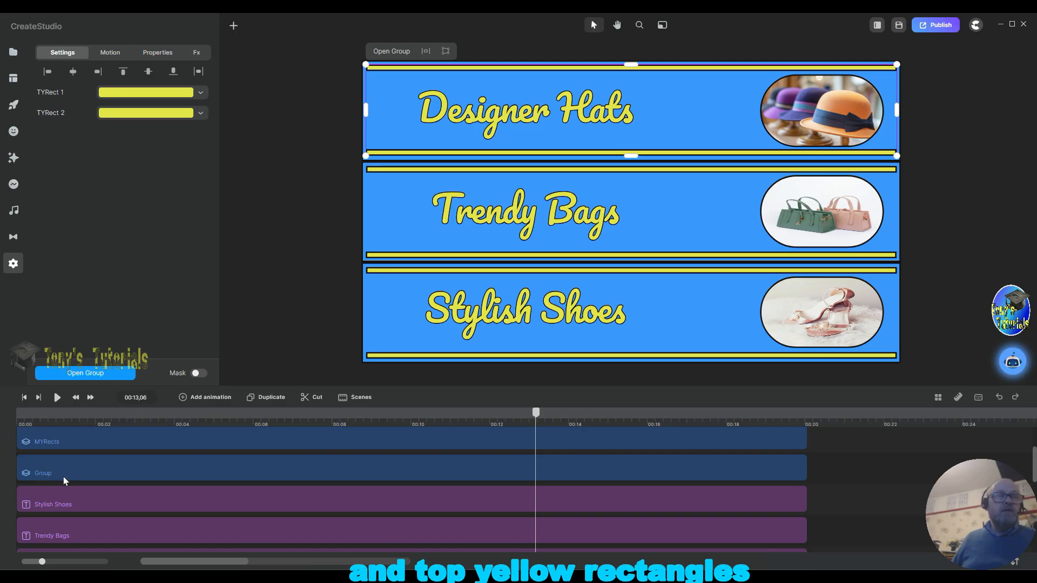
Step: Rename the new group of top-band bars TYRects
right_click(68, 471)
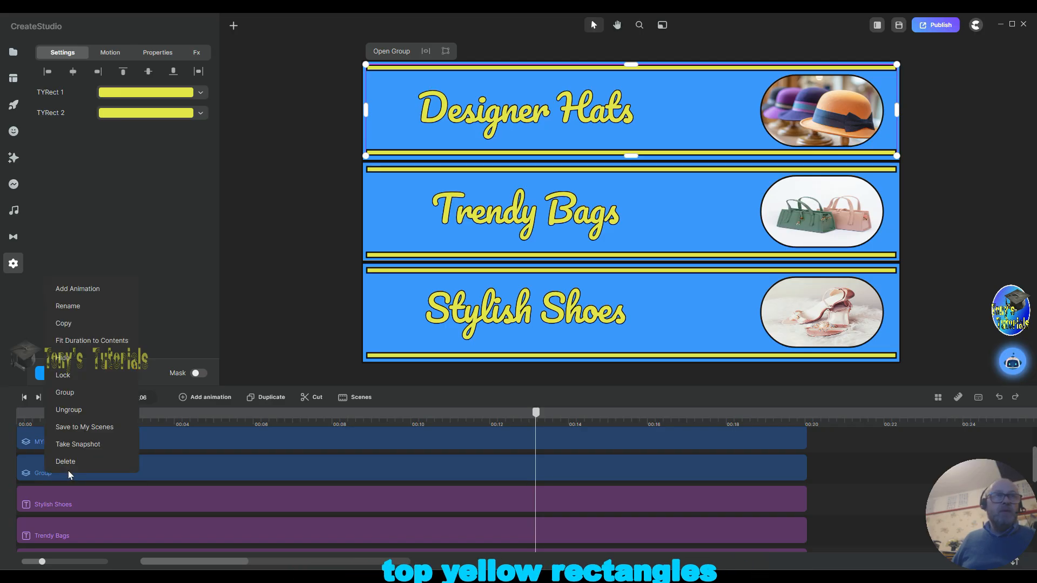
click(81, 307)
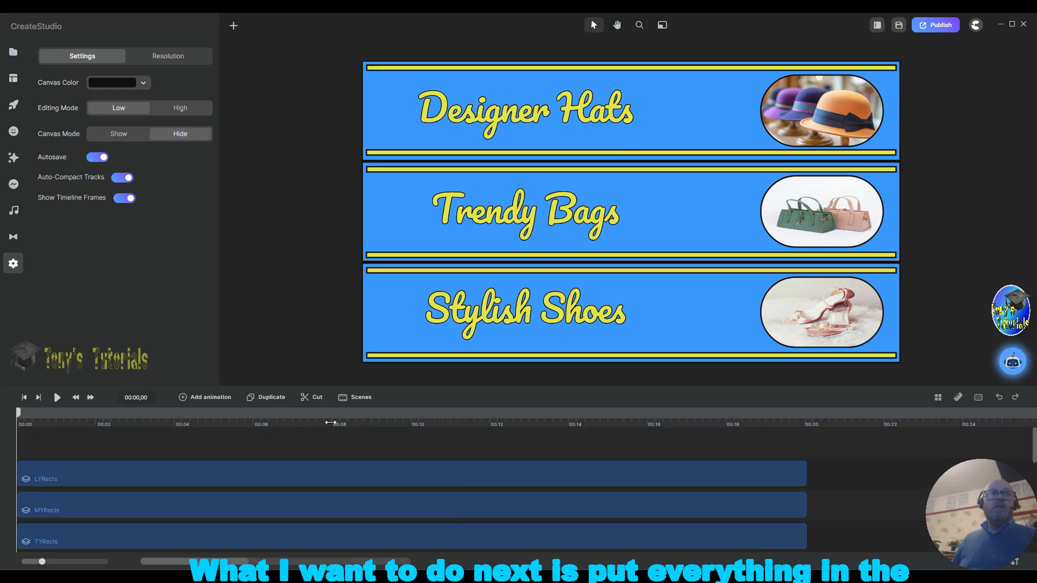
Step: Add an empty timeline track above the shoes image track, below Mid Rect
double_click(349, 464)
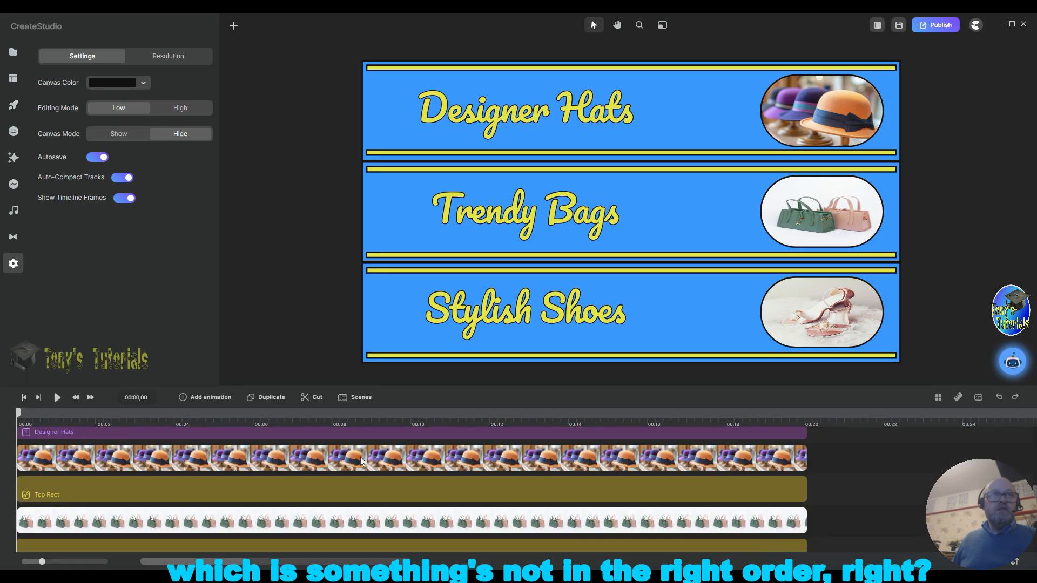
scroll(361, 458, down, 3)
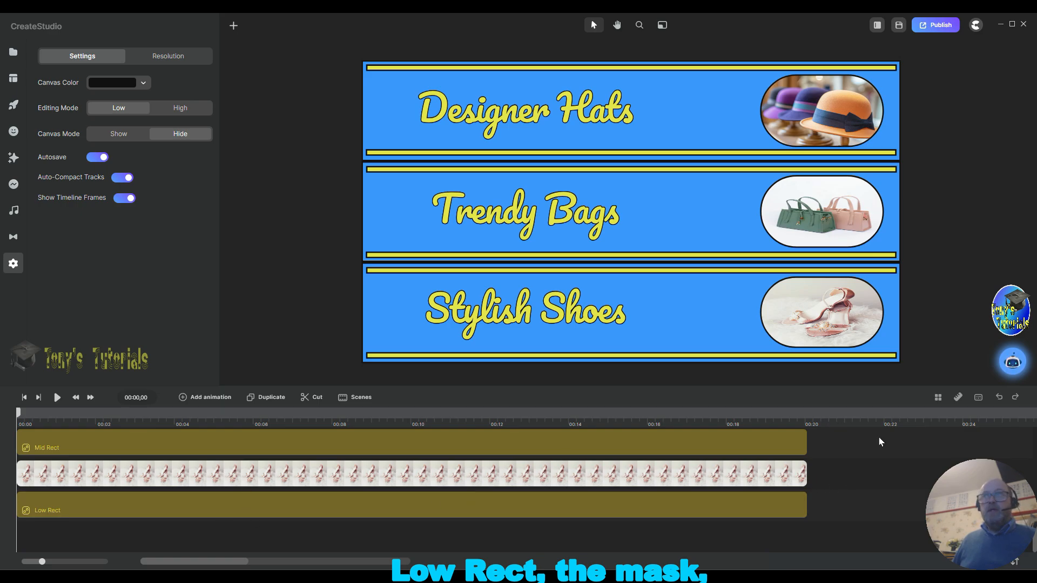
right_click(837, 475)
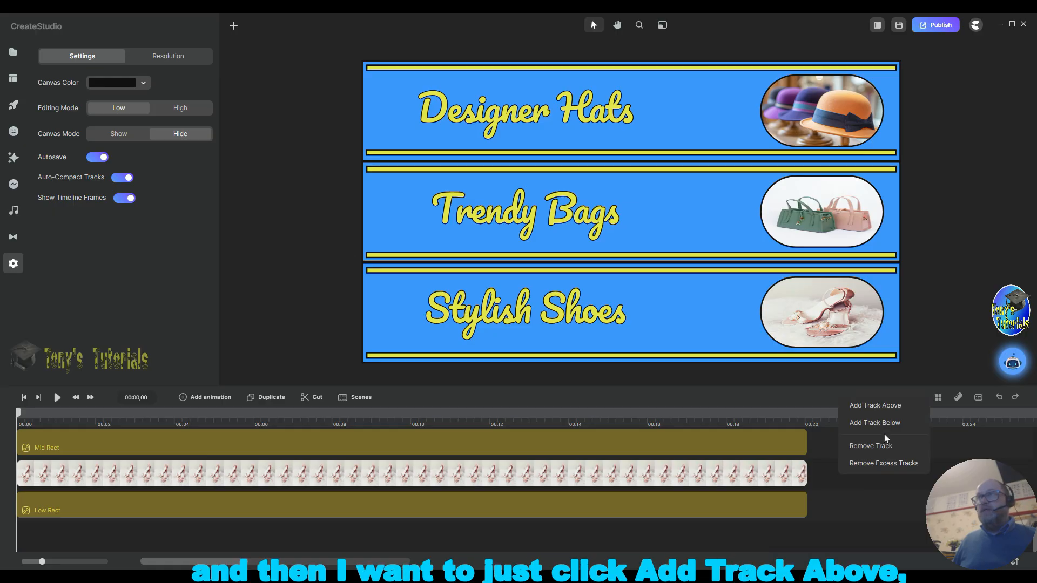
click(876, 405)
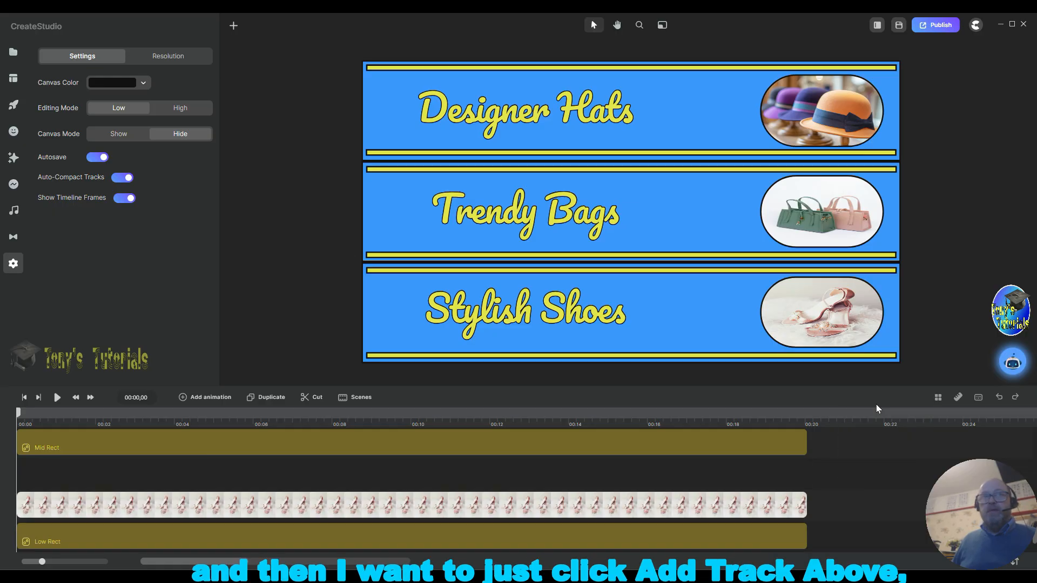
Step: Move the Stylish Shoes title layer down into the new track above the shoes image
scroll(451, 500, up, 5)
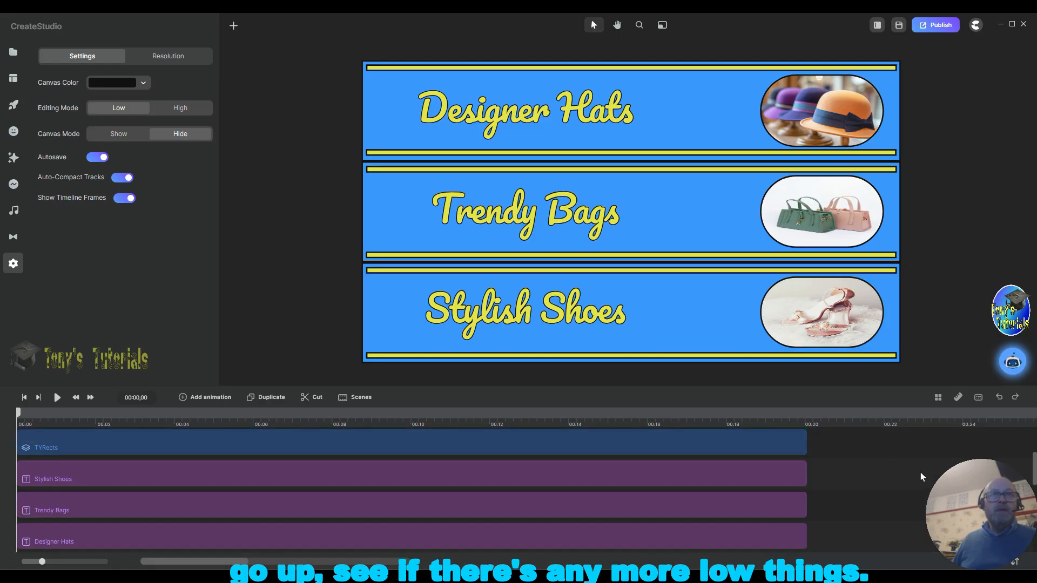
scroll(636, 501, up, 5)
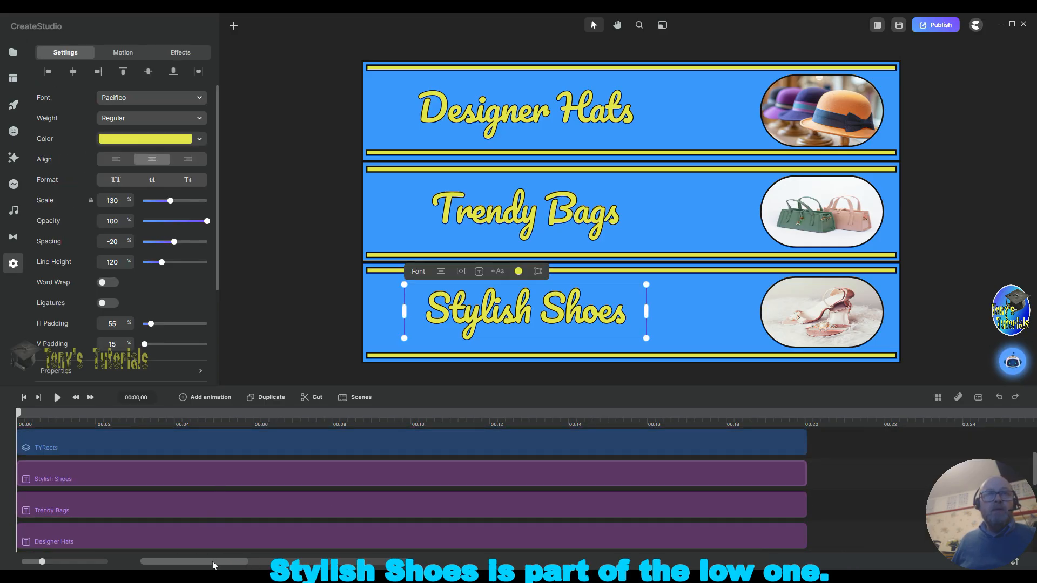
scroll(221, 506, down, 2)
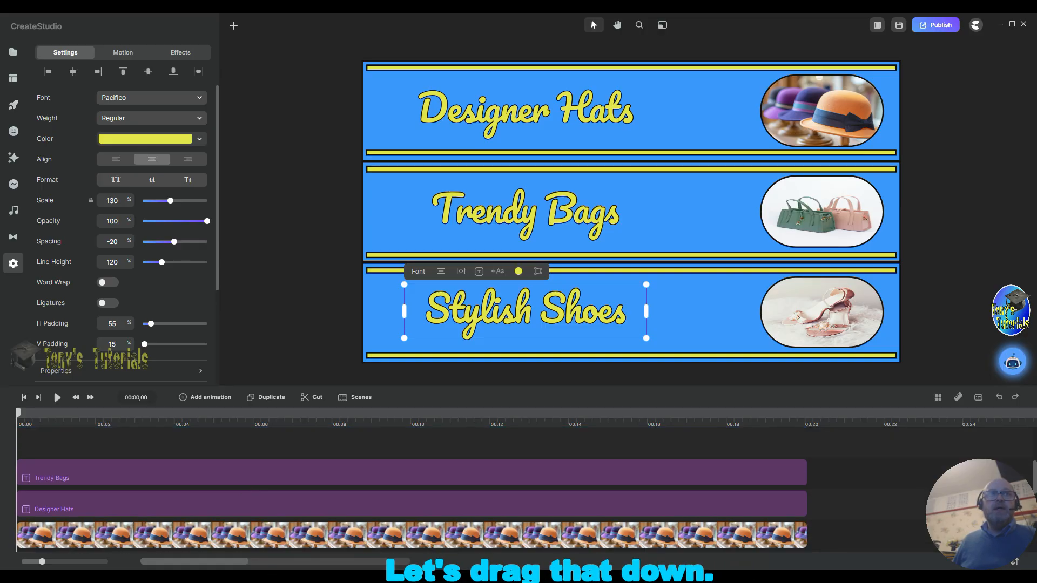
scroll(255, 538, down, 3)
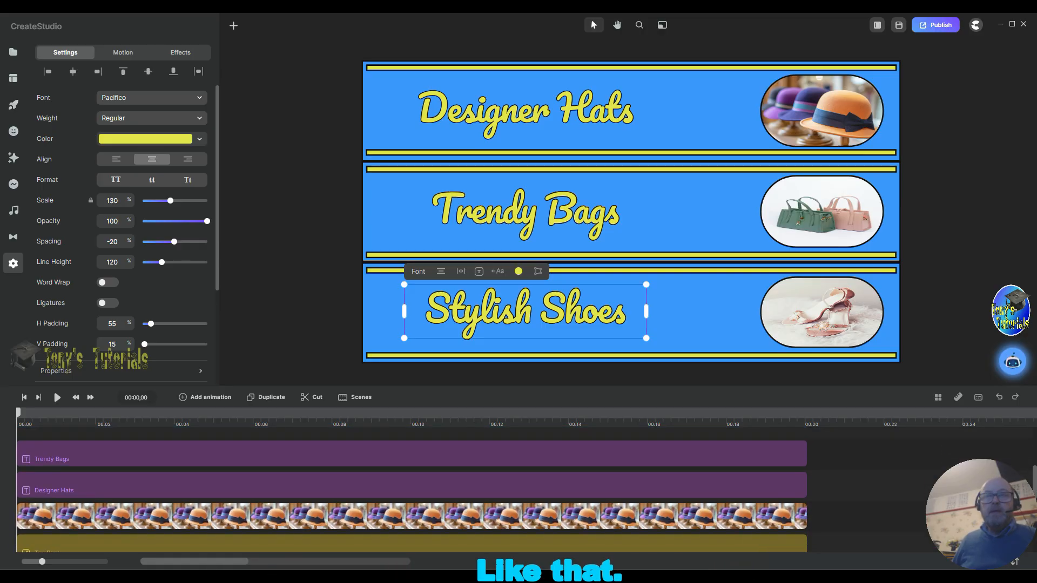
scroll(255, 539, down, 3)
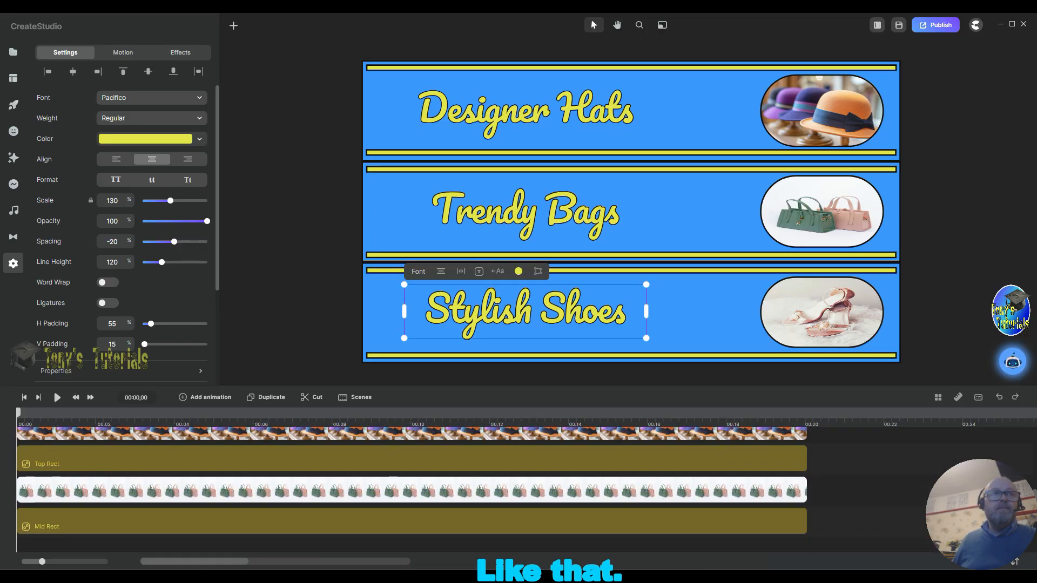
scroll(180, 536, down, 2)
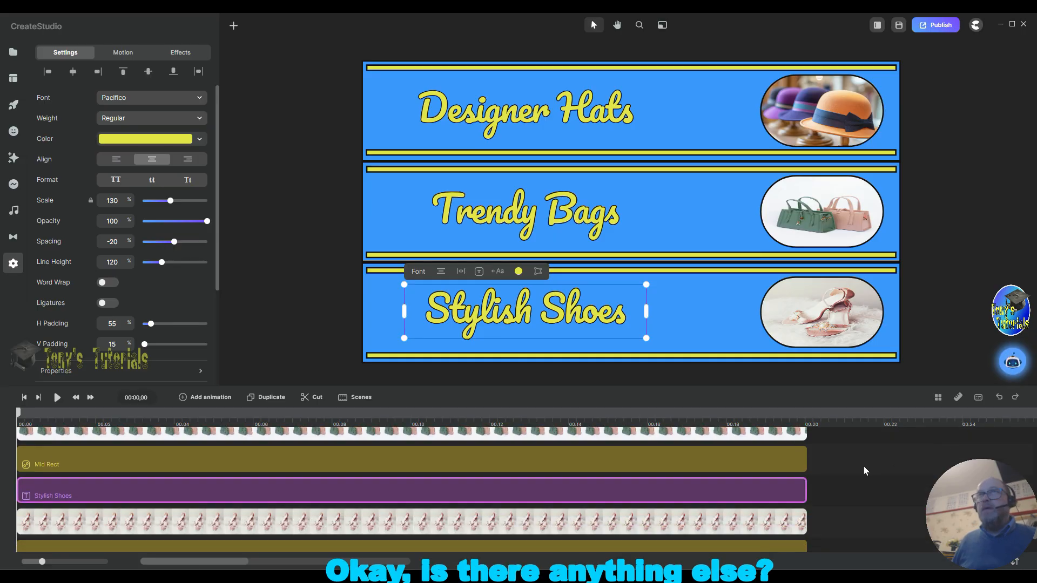
Step: Scroll through the timeline layers to check for other bottom-band items out of order
scroll(863, 469, up, 5)
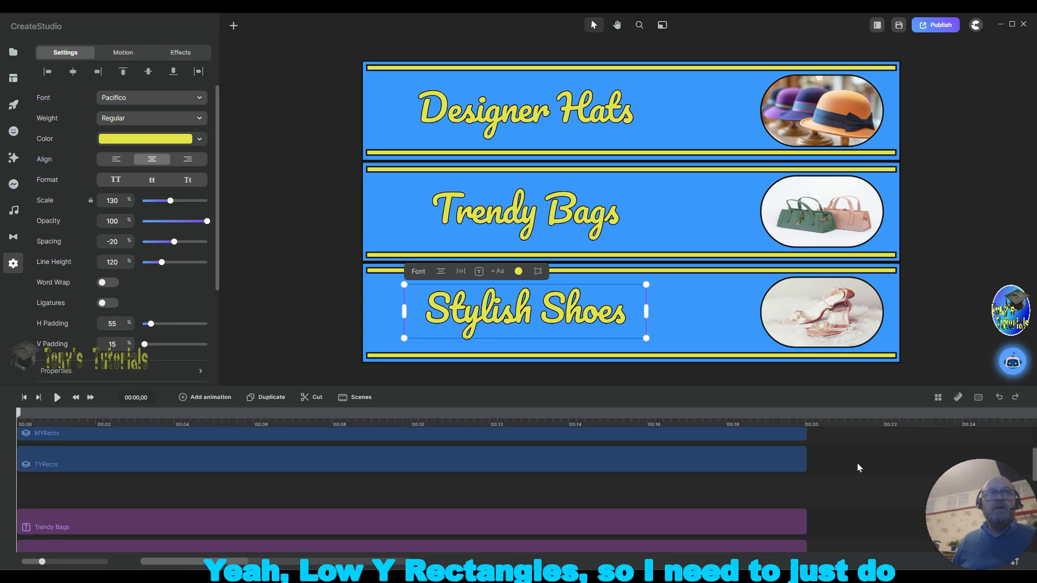
scroll(857, 467, up, 2)
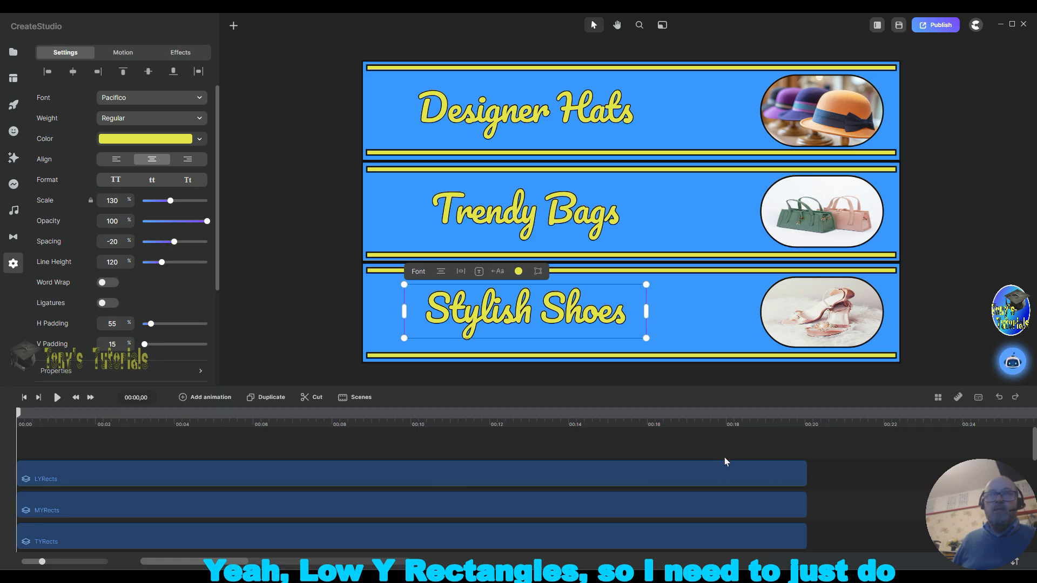
scroll(818, 462, down, 7)
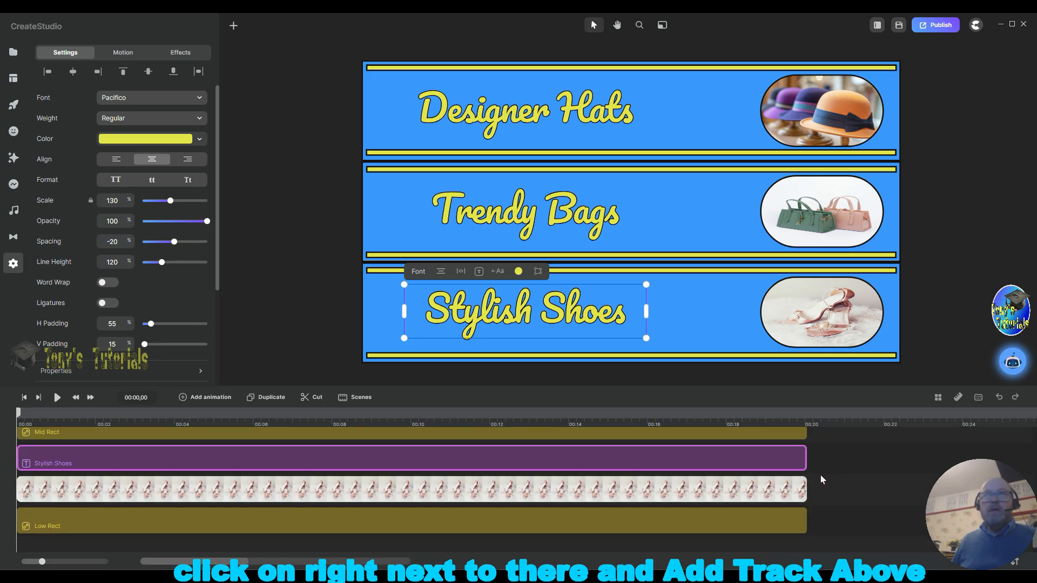
Step: Add a track above the Stylish Shoes title and move the LYRects group down into it
right_click(831, 465)
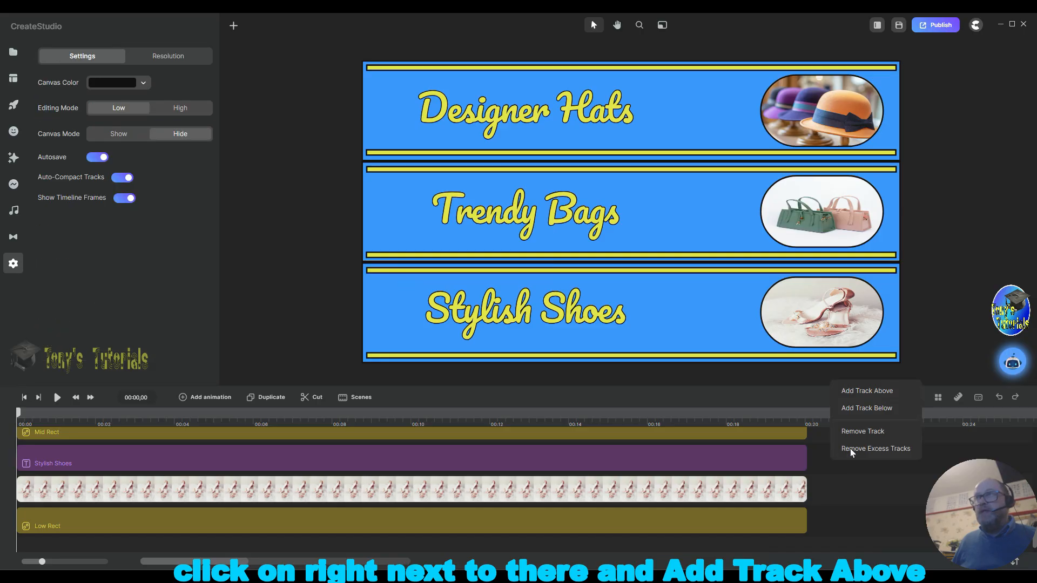
click(858, 393)
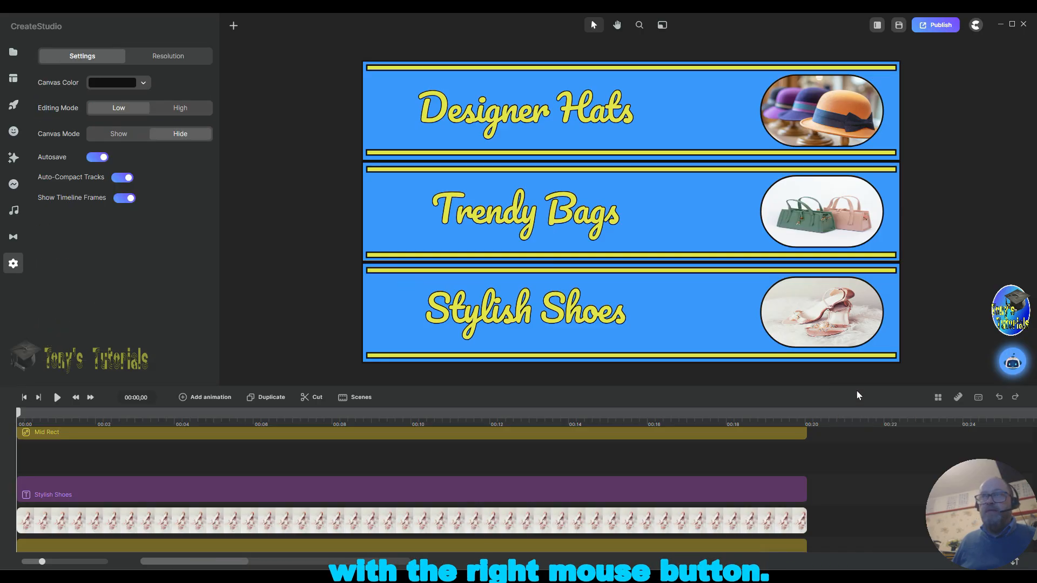
scroll(395, 458, up, 3)
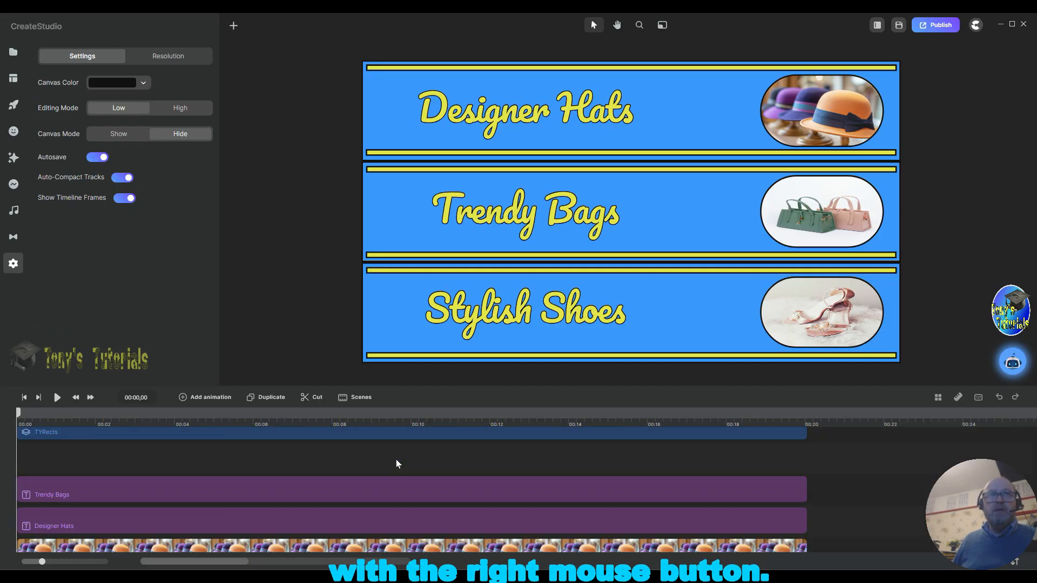
scroll(405, 462, down, 3)
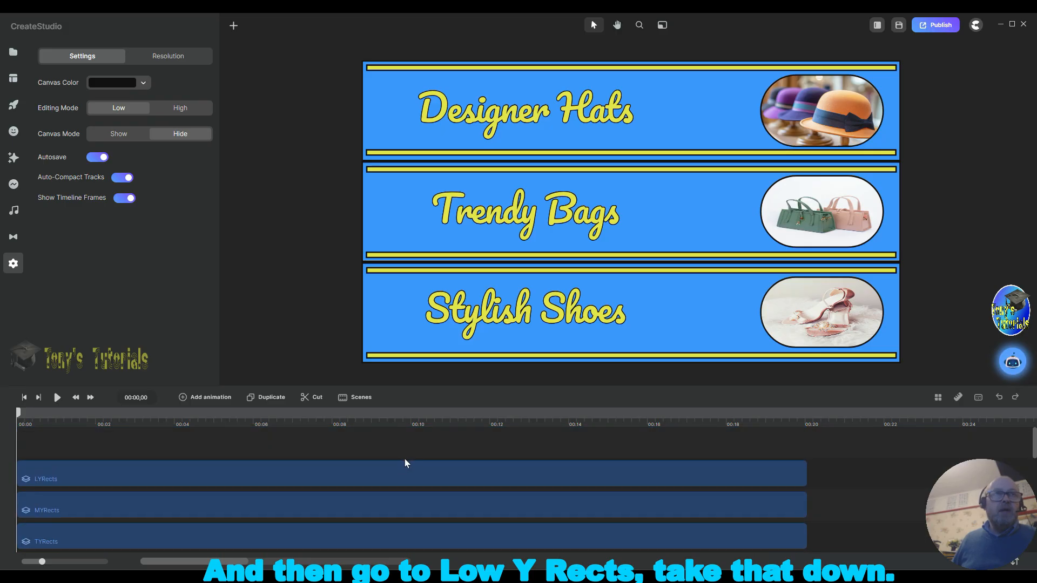
click(265, 550)
drag(265, 550, 219, 501)
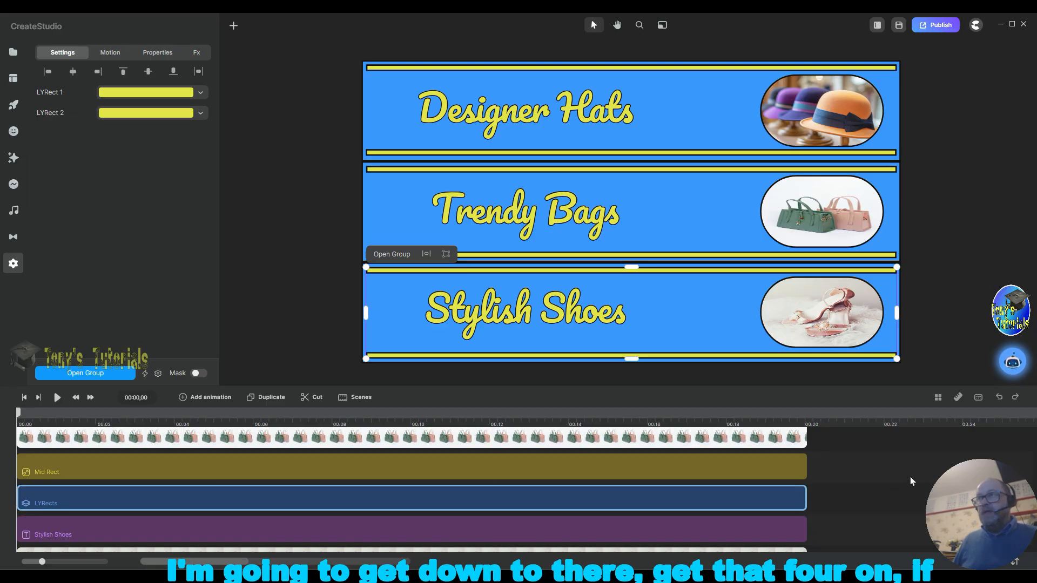
Step: Group the four bottom-band layers: LYRects, Stylish Shoes title, shoes image and Low Rect
scroll(910, 477, down, 2)
scroll(910, 478, up, 2)
scroll(909, 477, down, 1)
scroll(908, 476, down, 2)
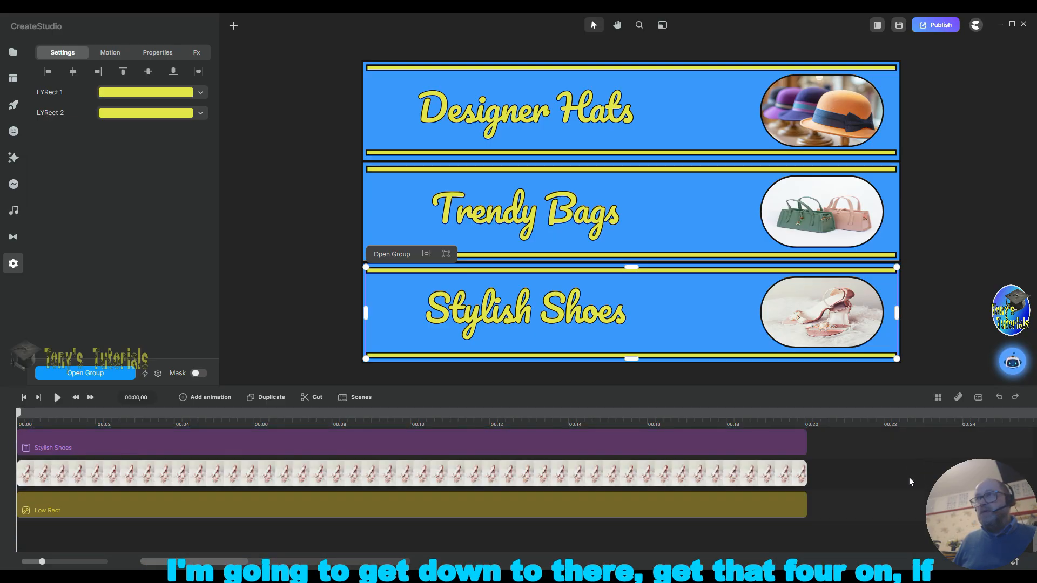
scroll(1036, 432, up, 3)
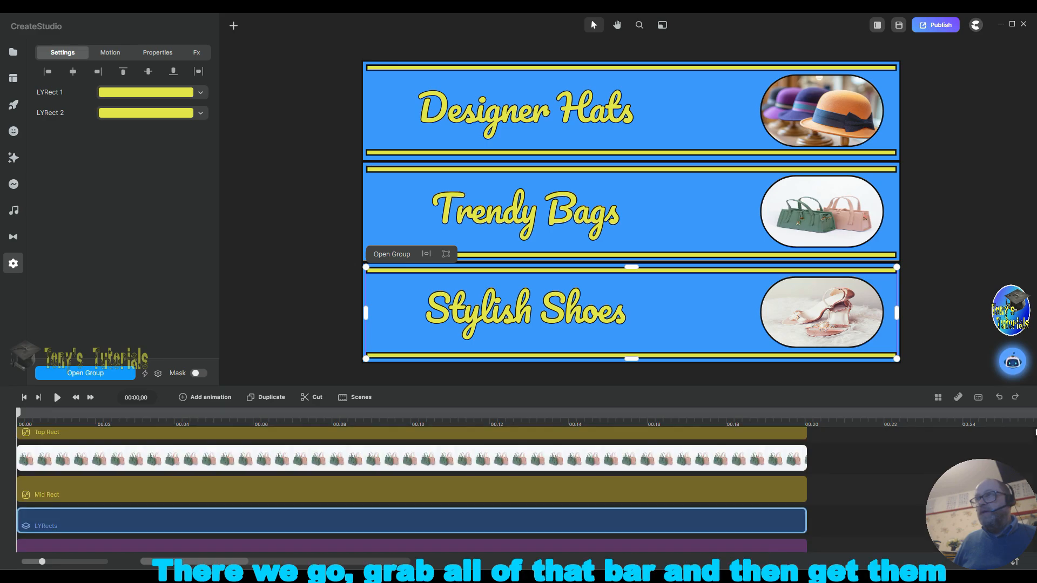
drag(1035, 432, 1035, 535)
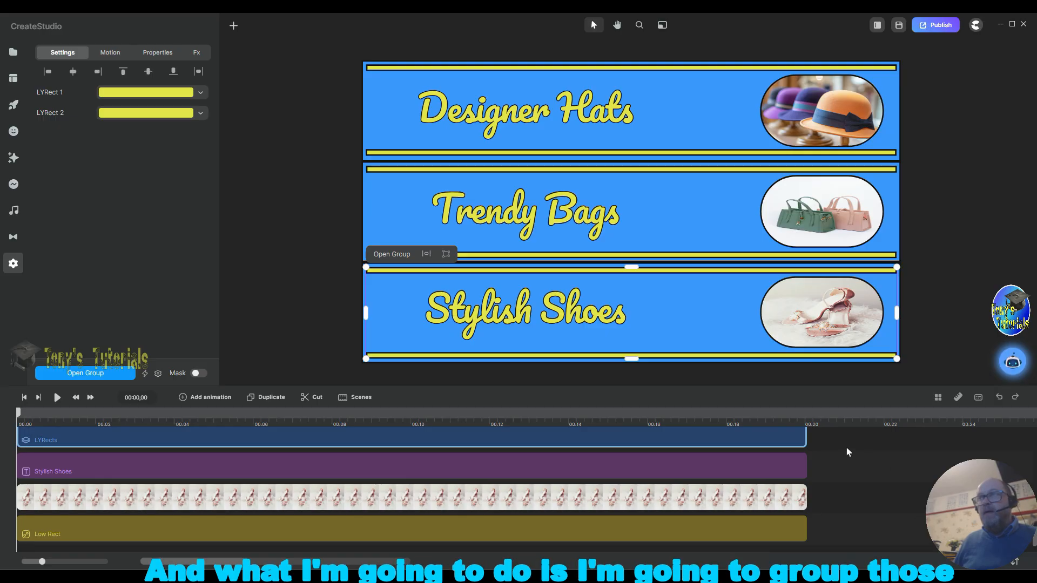
drag(877, 436, 740, 525)
right_click(740, 525)
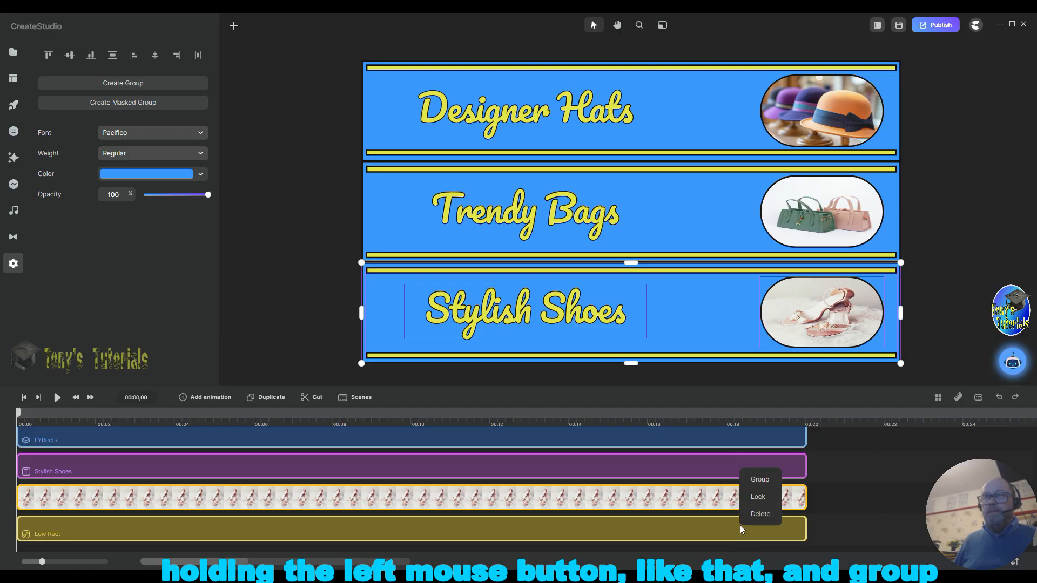
click(764, 481)
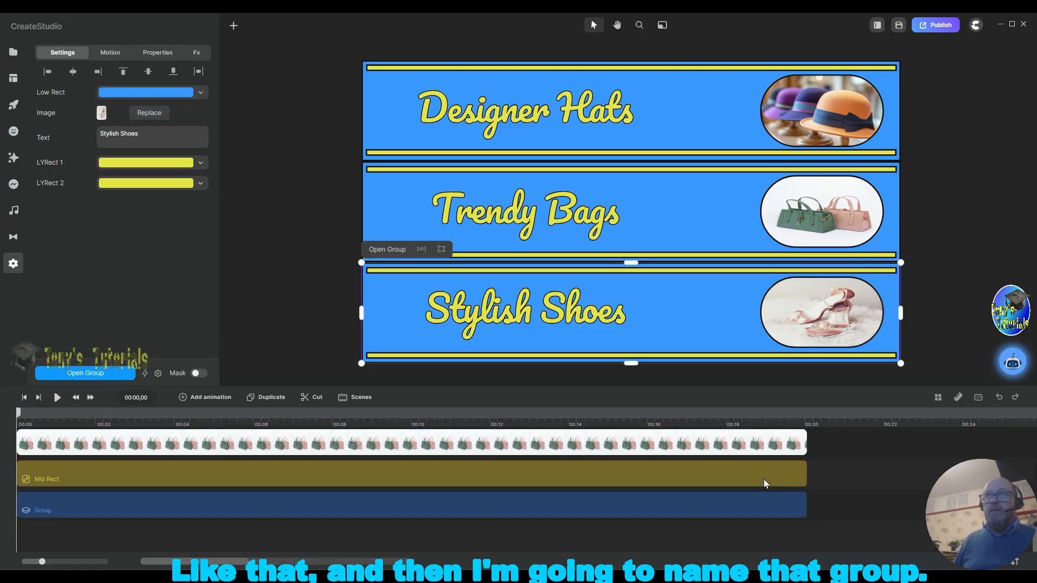
Step: Rename the new bottom-band group Stylish Shoes Group
right_click(56, 511)
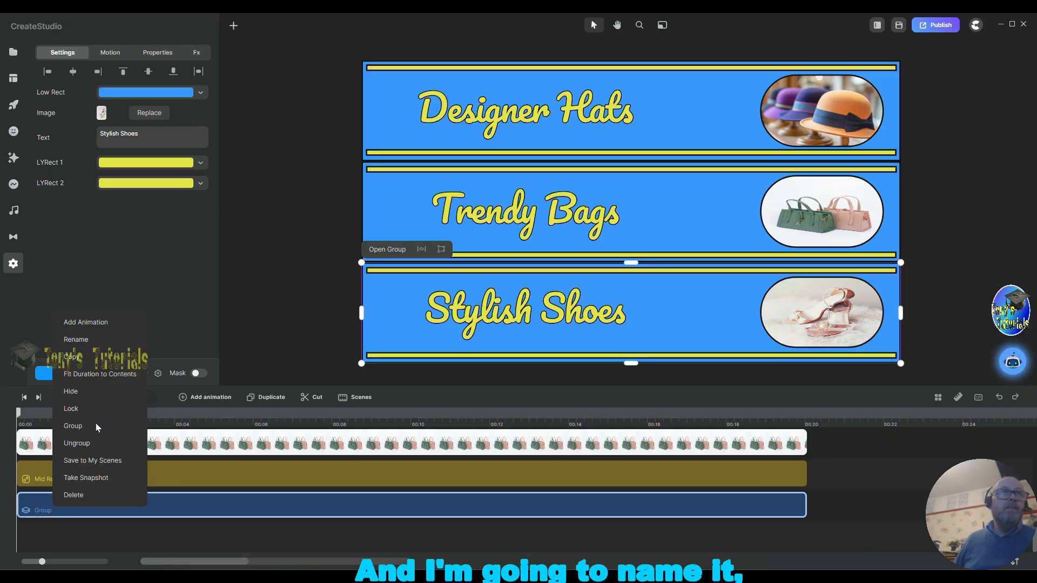
click(88, 340)
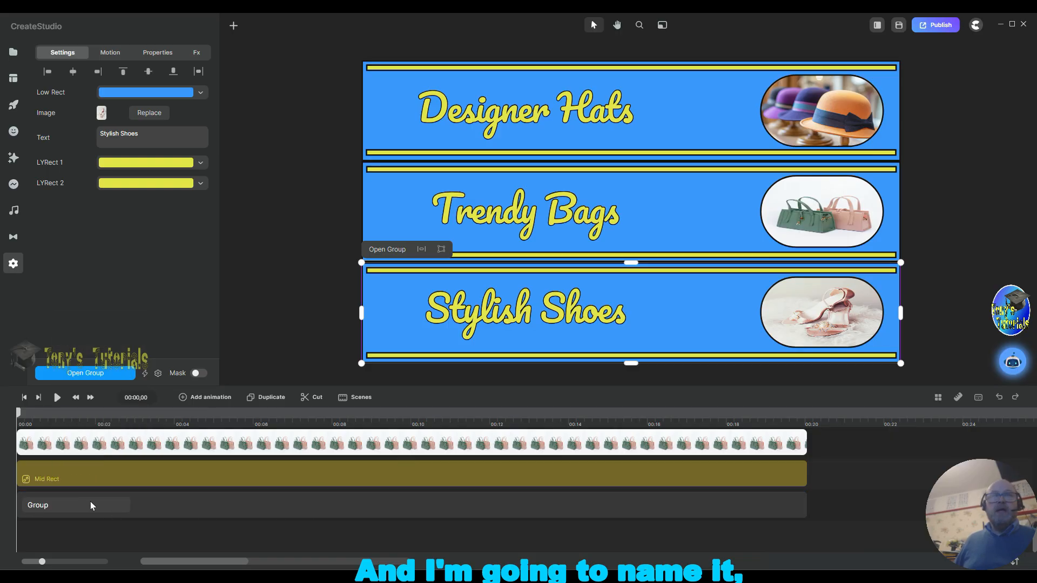
double_click(92, 502)
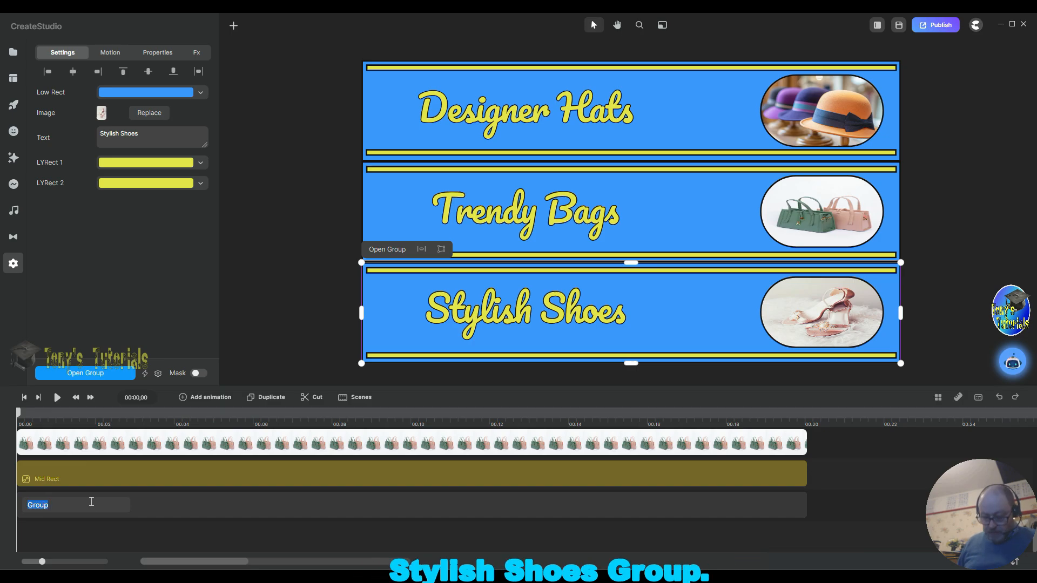
text(Stylish S)
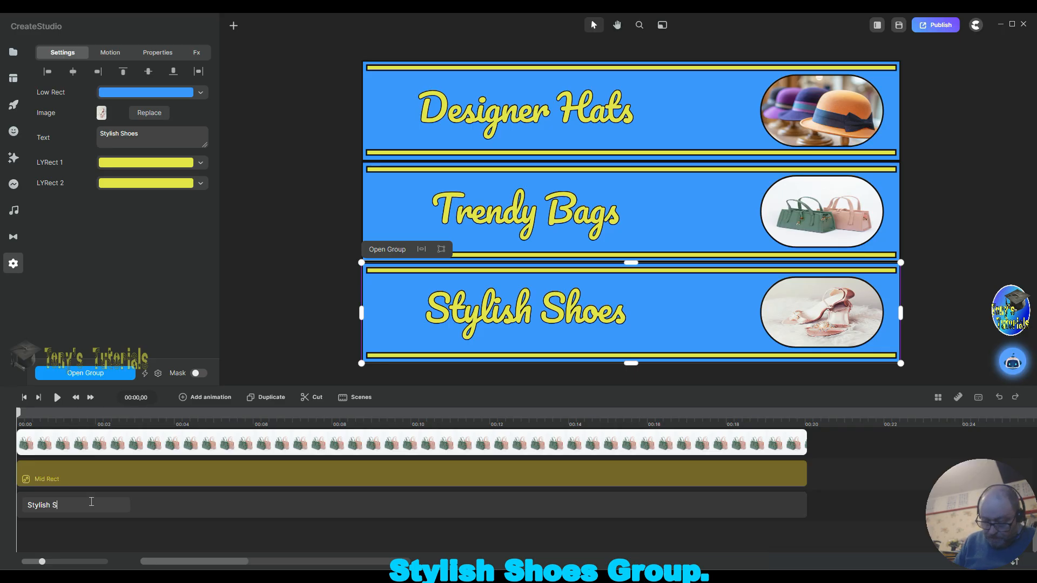
text(hoes Gro)
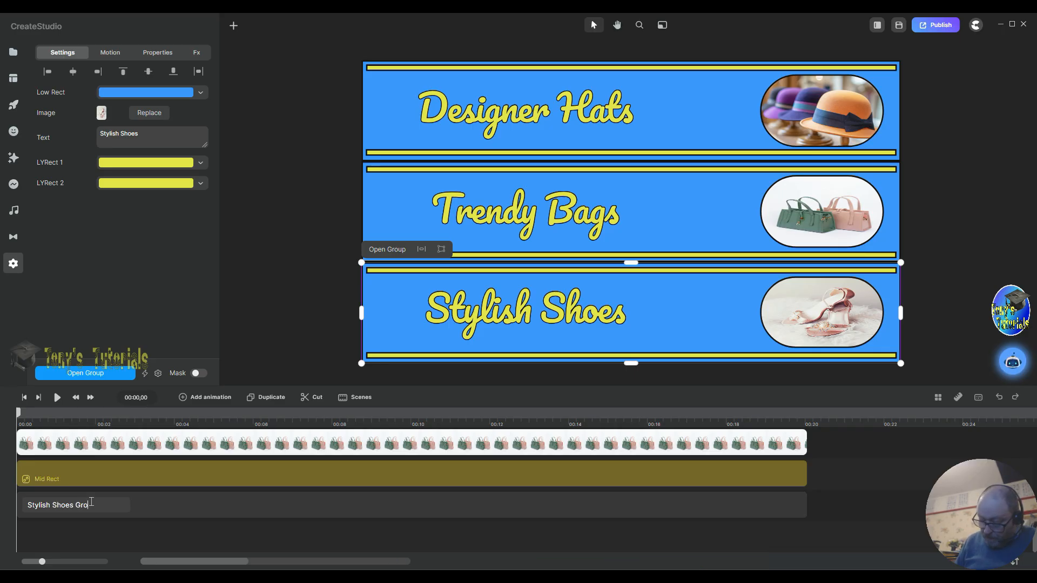
text(up)
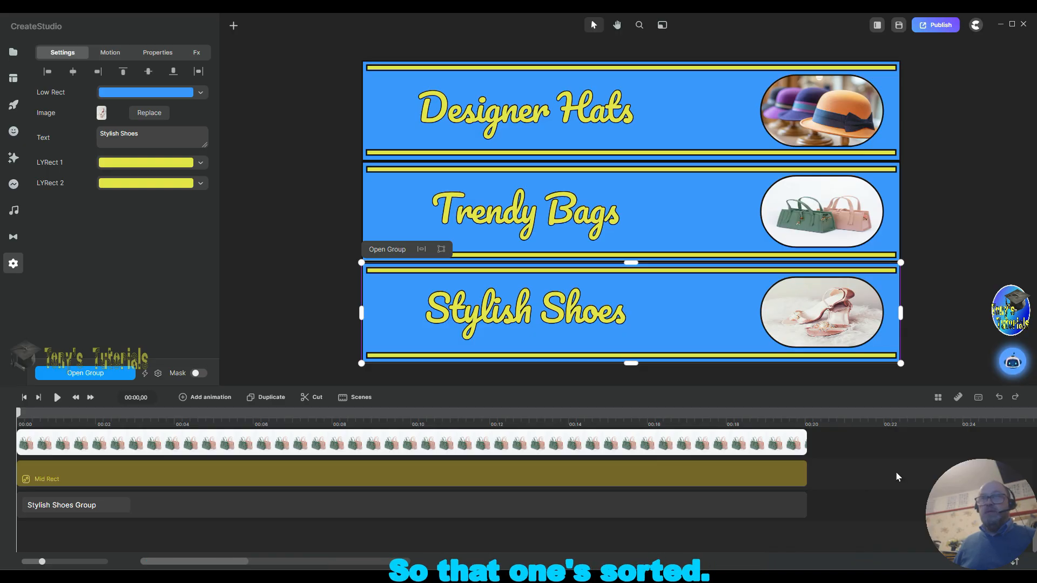
click(867, 500)
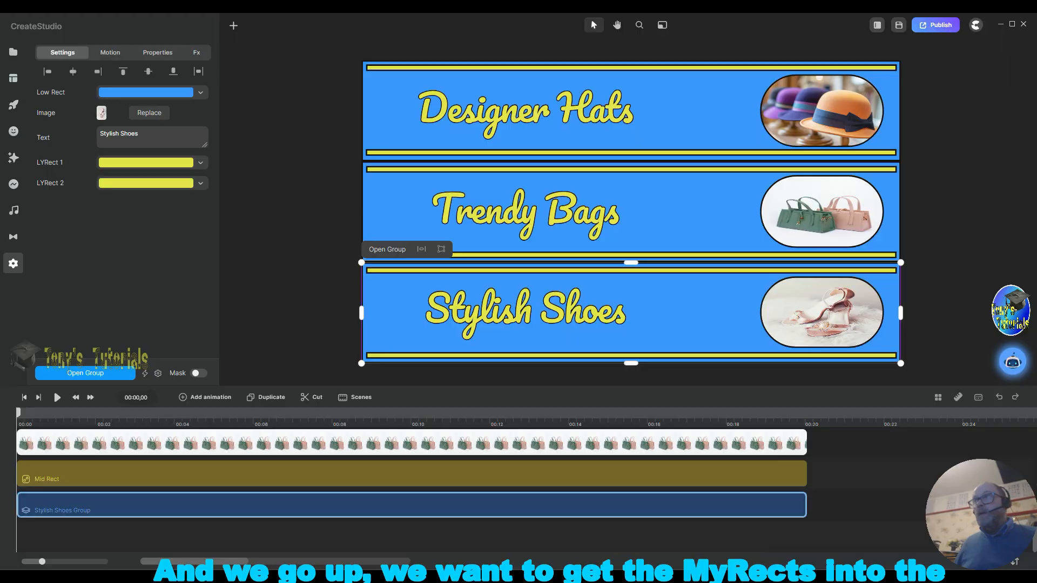
Step: Add two empty tracks between Top Rect and the bags image track
scroll(840, 497, up, 5)
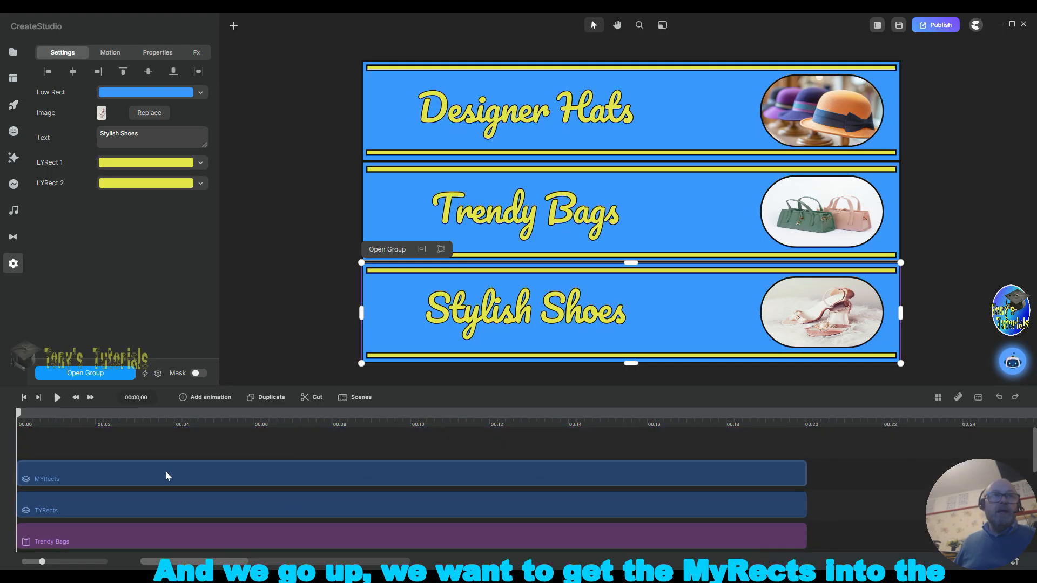
scroll(664, 497, down, 5)
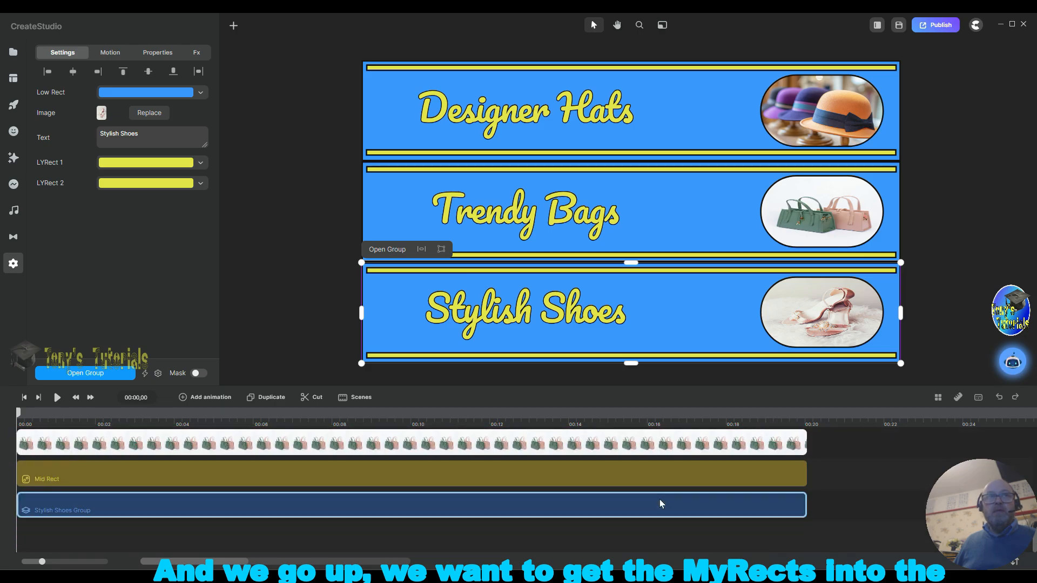
scroll(687, 501, up, 3)
scroll(686, 504, down, 3)
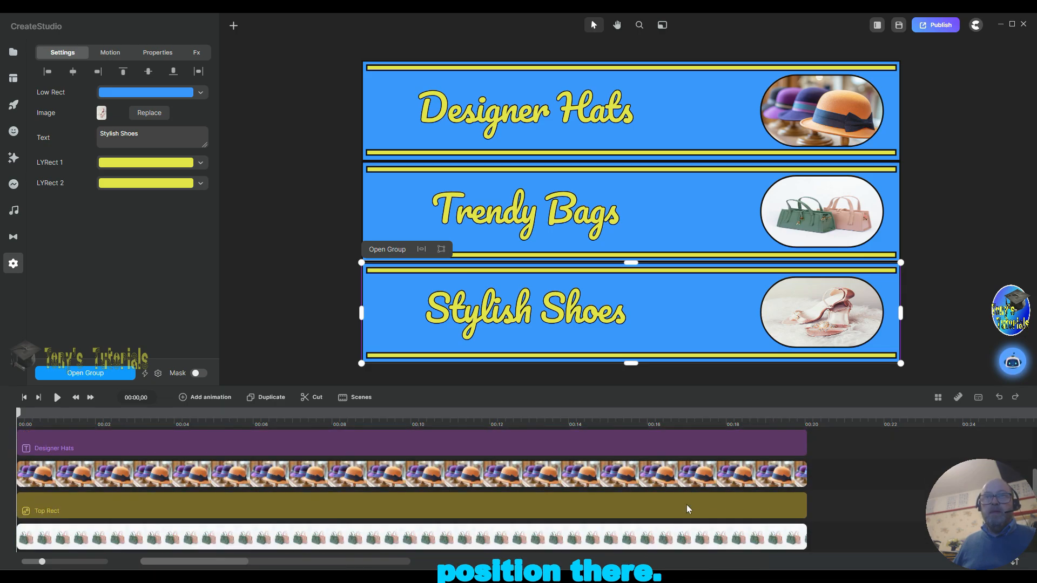
scroll(685, 508, up, 3)
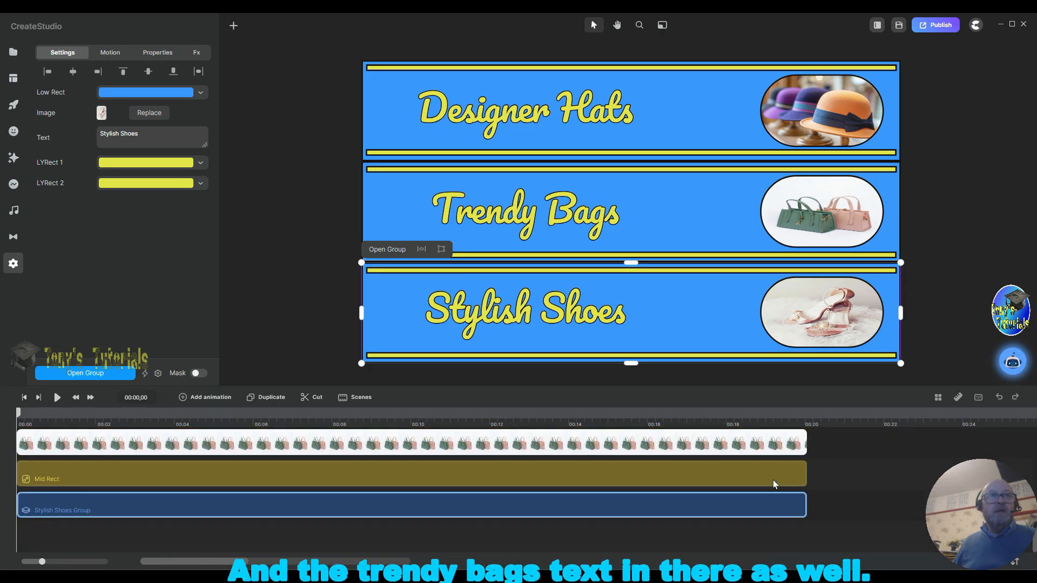
scroll(773, 480, down, 3)
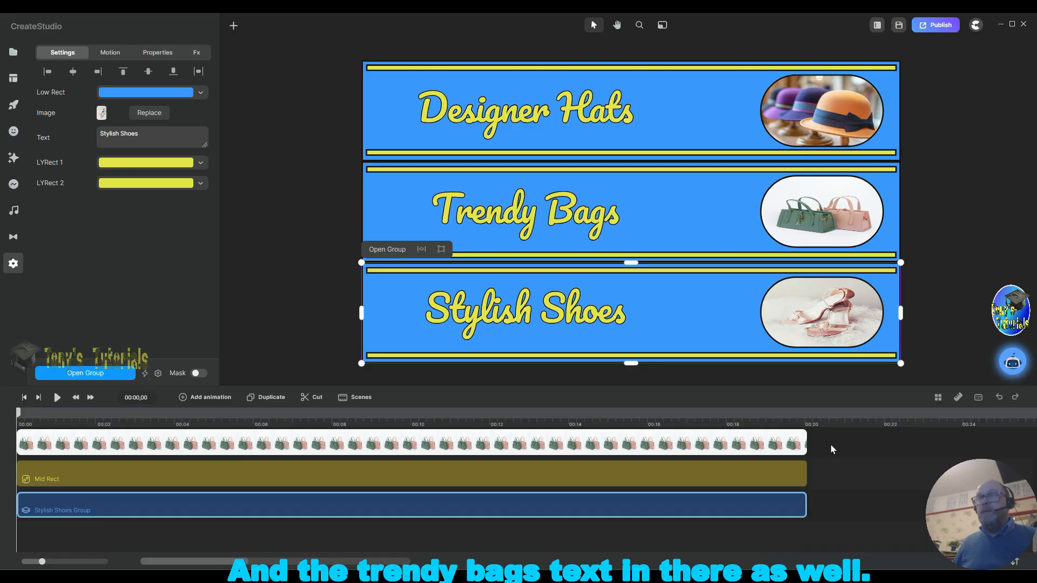
right_click(831, 448)
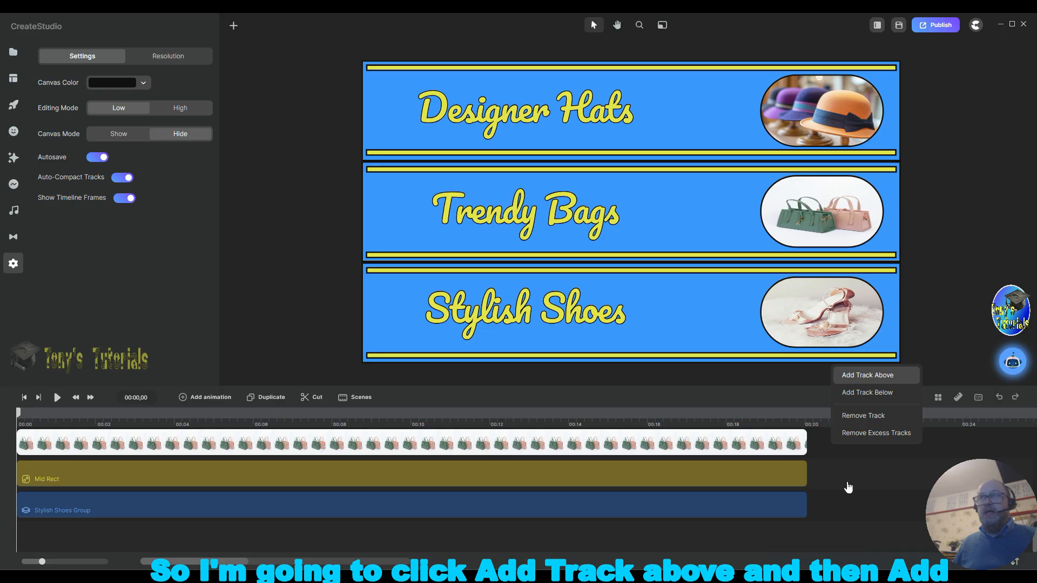
click(863, 377)
scroll(854, 459, up, 3)
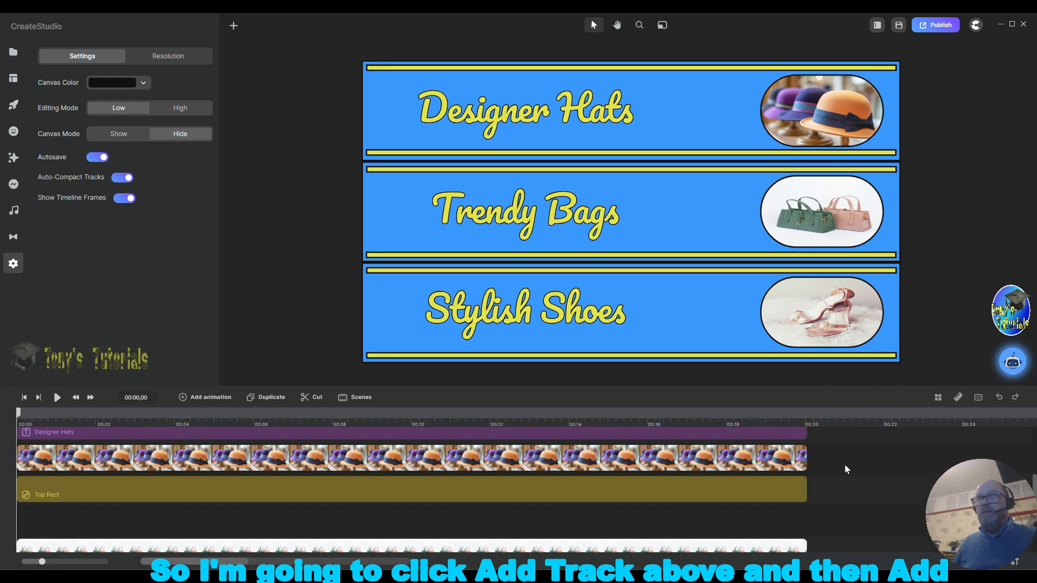
right_click(825, 523)
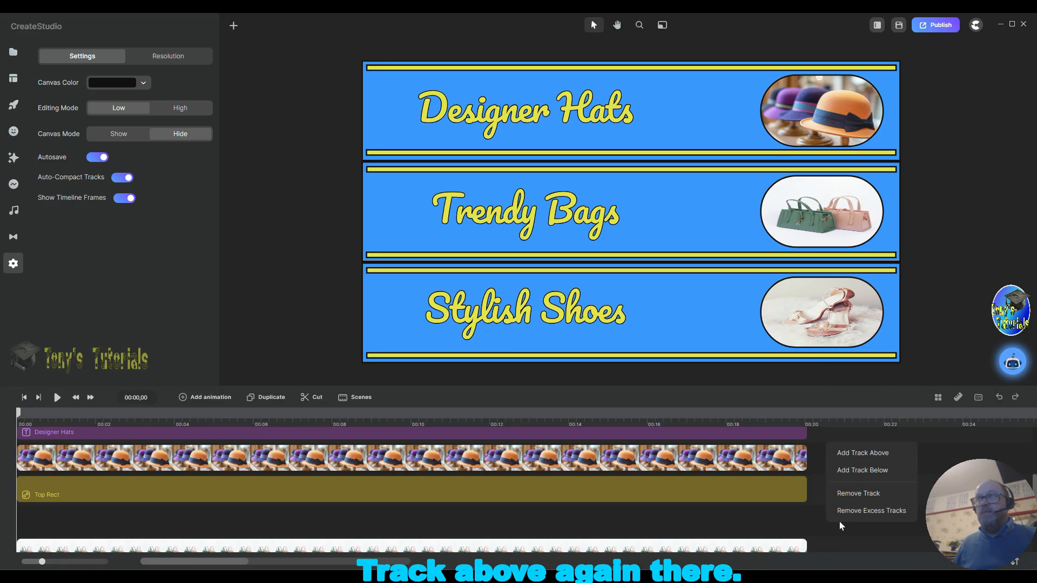
click(863, 452)
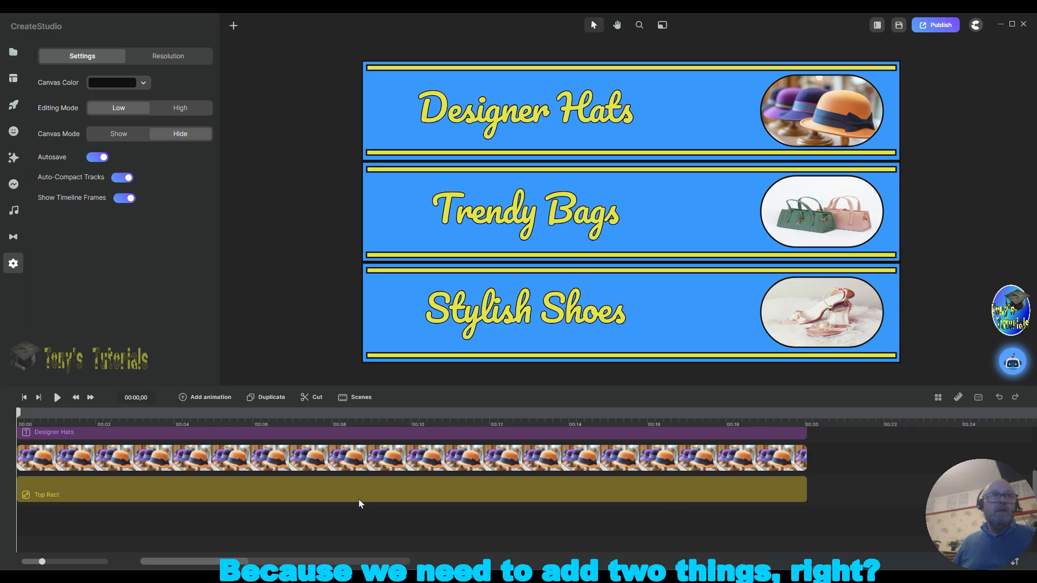
Step: Move the Trendy Bags title and the MYRects group down into the new tracks below Top Rect
scroll(383, 483, up, 1)
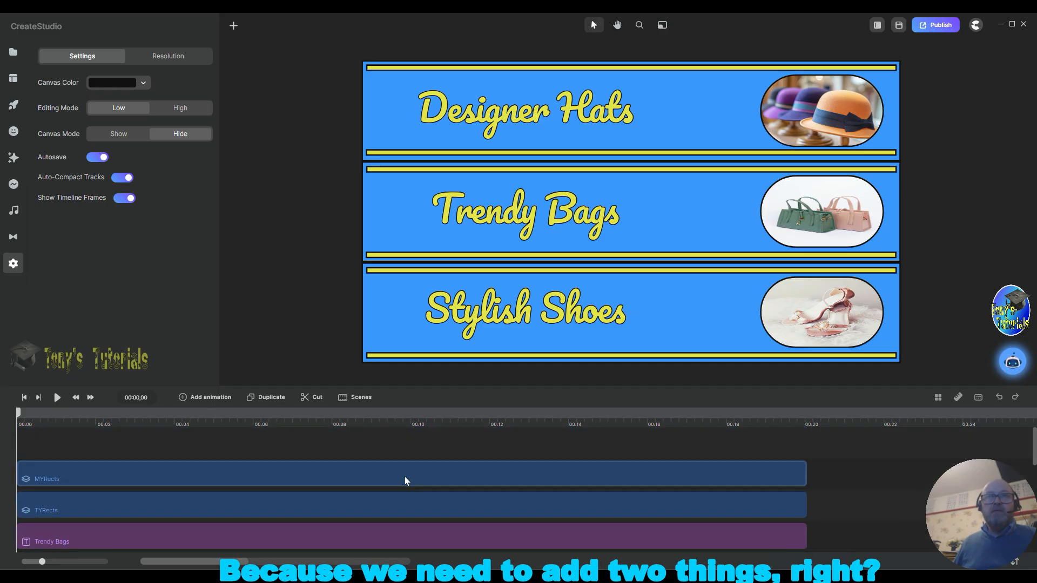
scroll(403, 485, up, 3)
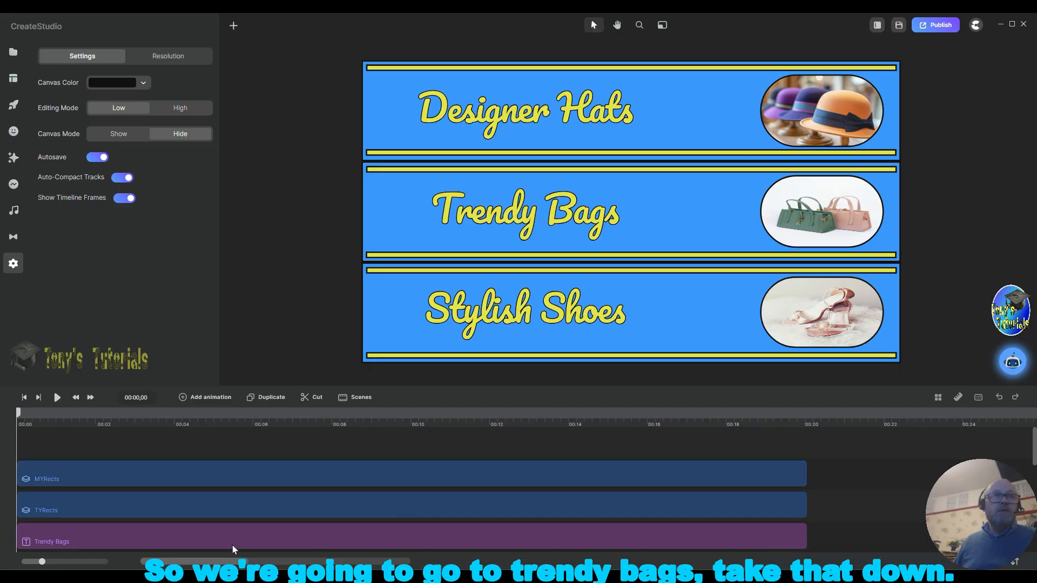
drag(241, 539, 209, 510)
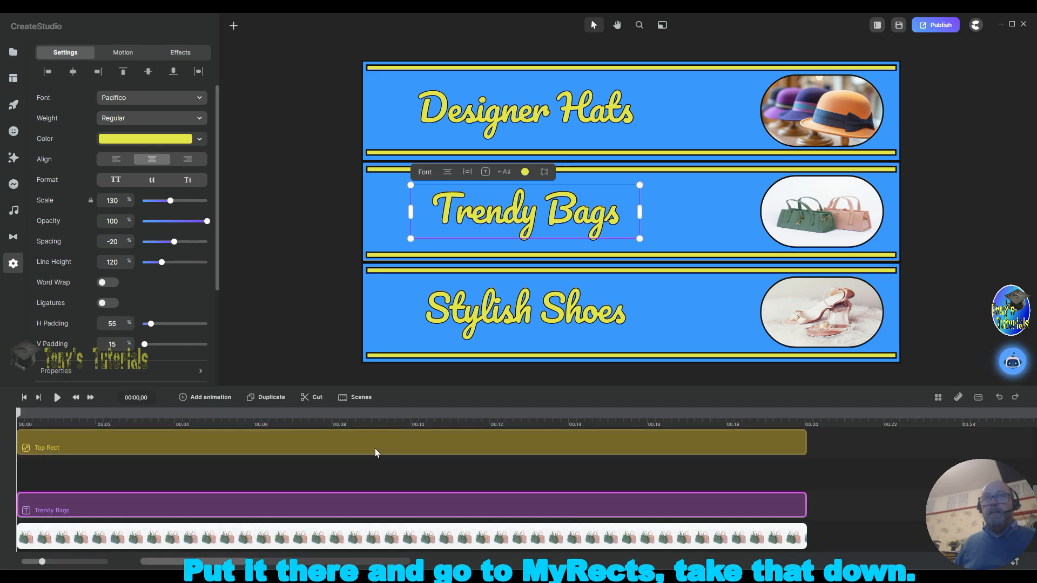
scroll(375, 448, up, 5)
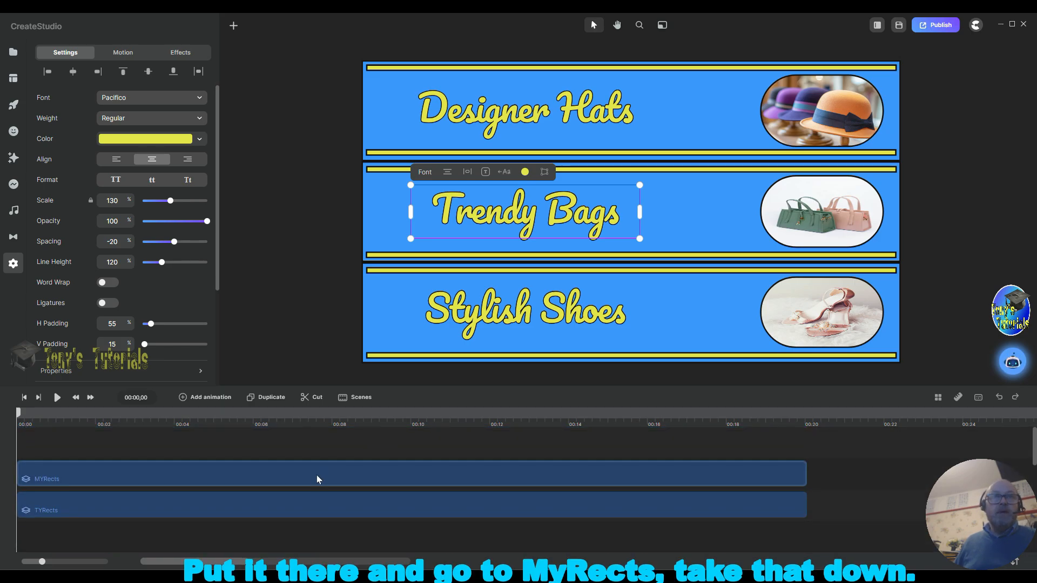
drag(317, 475, 312, 504)
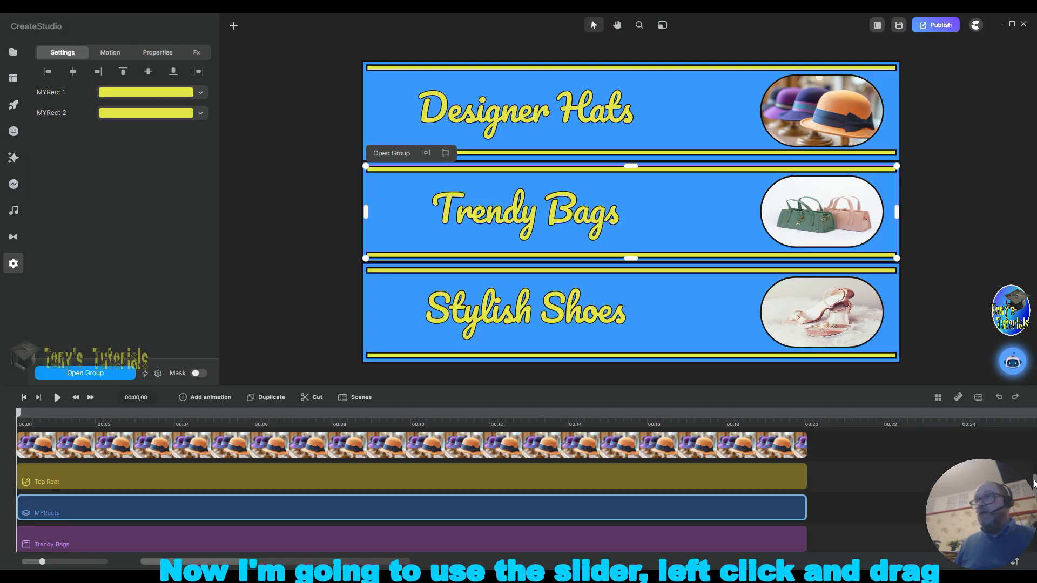
Step: Group the four middle-band layers: MYRects, Trendy Bags title, bags image and Mid Rect
drag(1034, 483, 1034, 504)
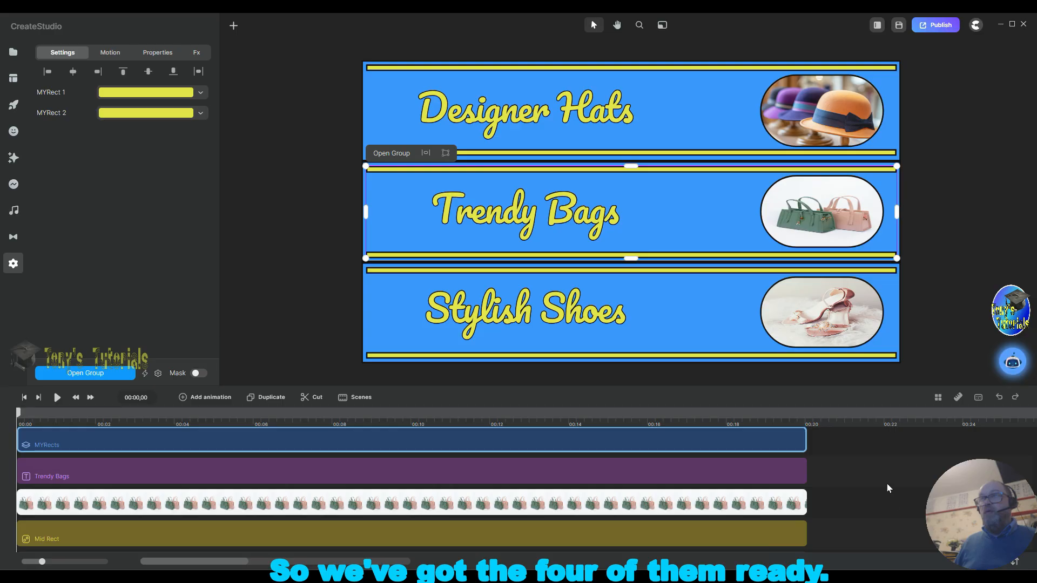
drag(864, 435, 743, 534)
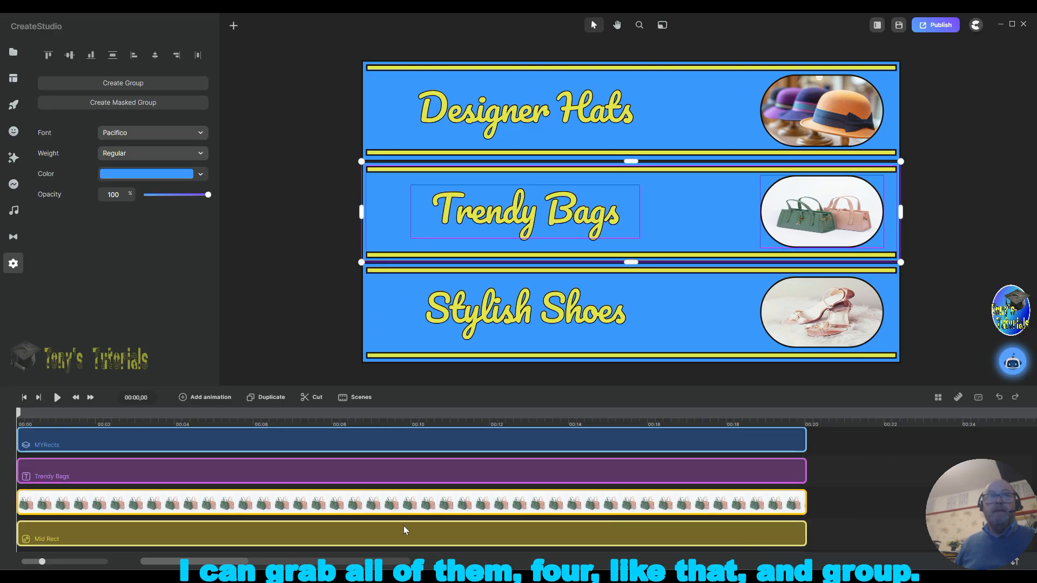
right_click(351, 437)
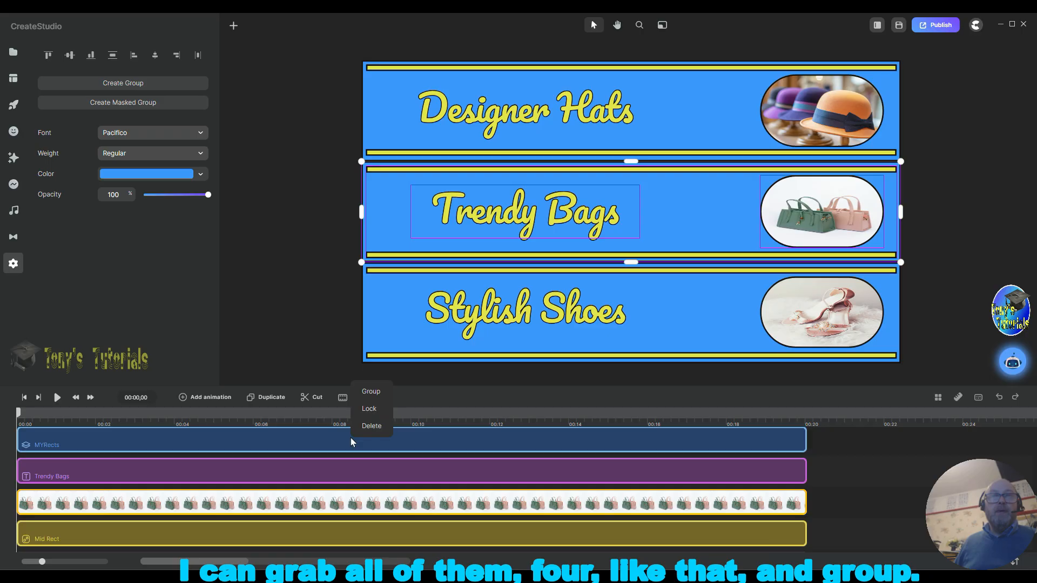
click(378, 392)
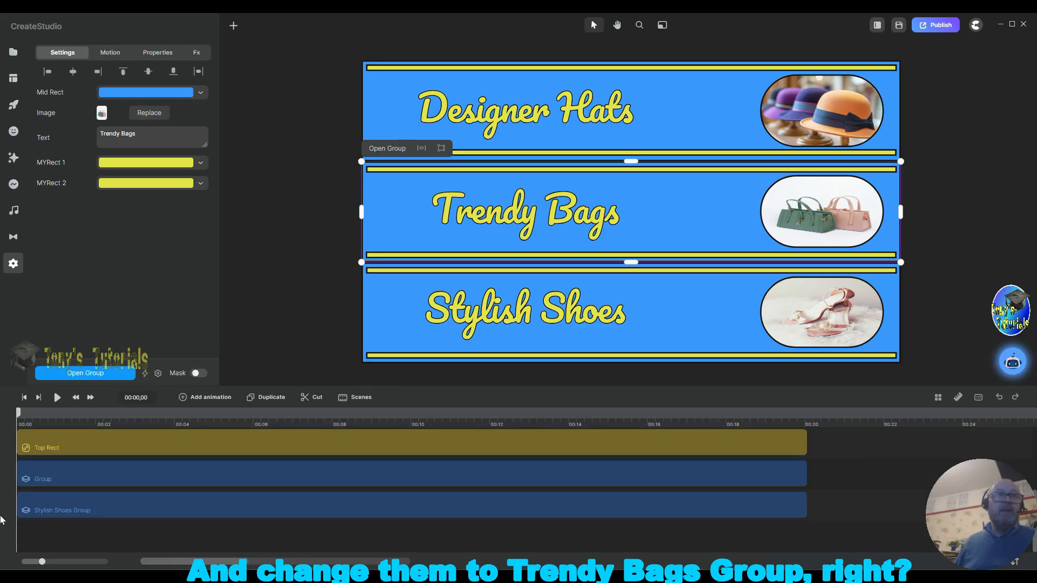
Step: Rename the middle-band group Trendy Bags Group
right_click(56, 478)
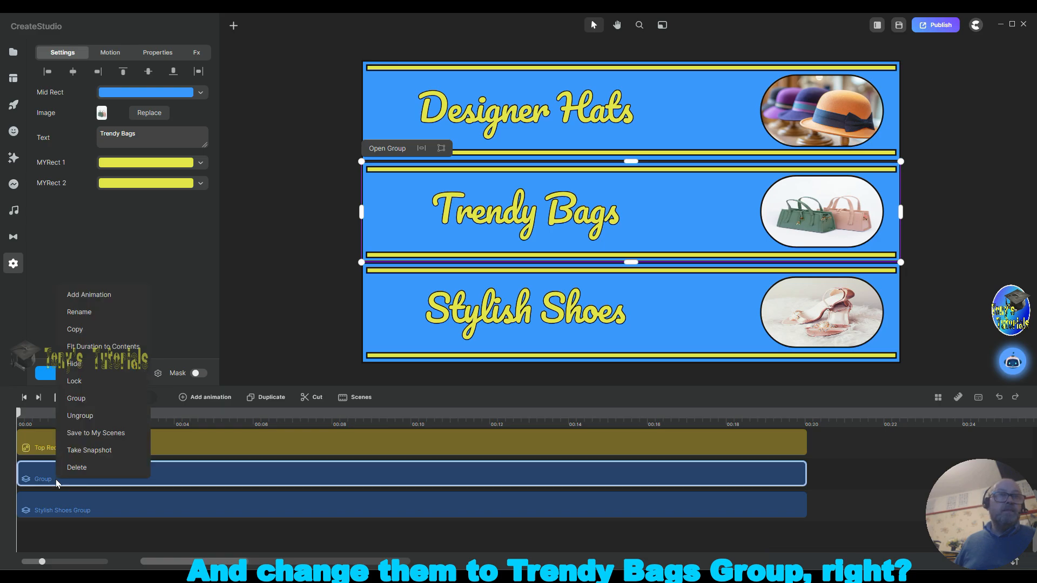
click(103, 309)
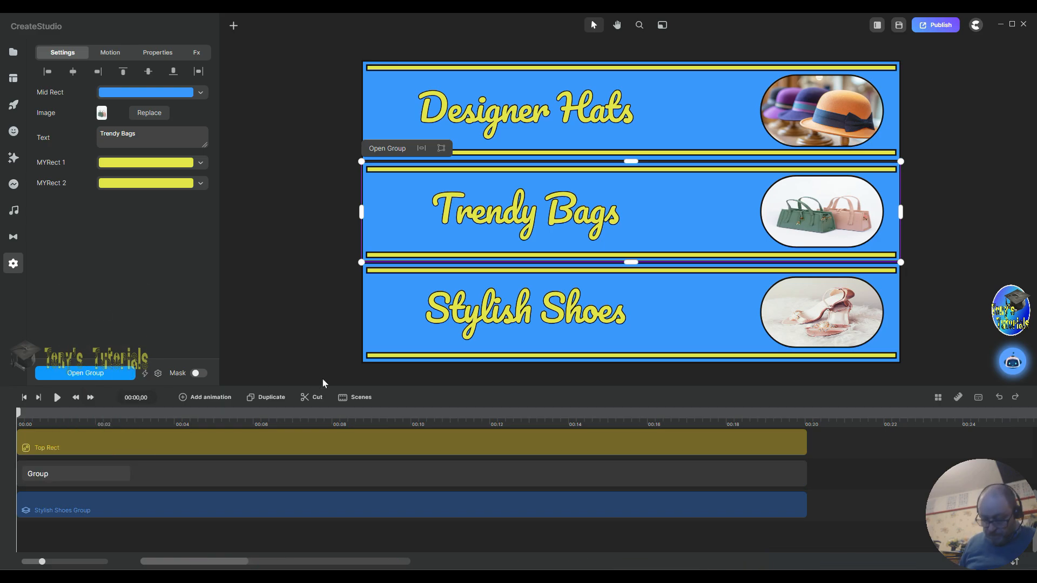
text(Tre)
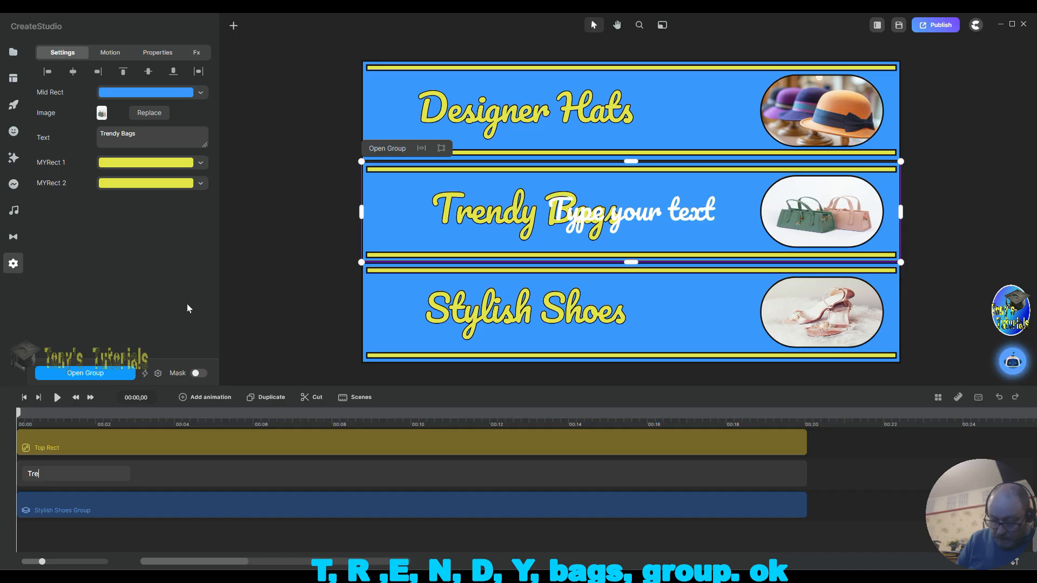
text(ndy)
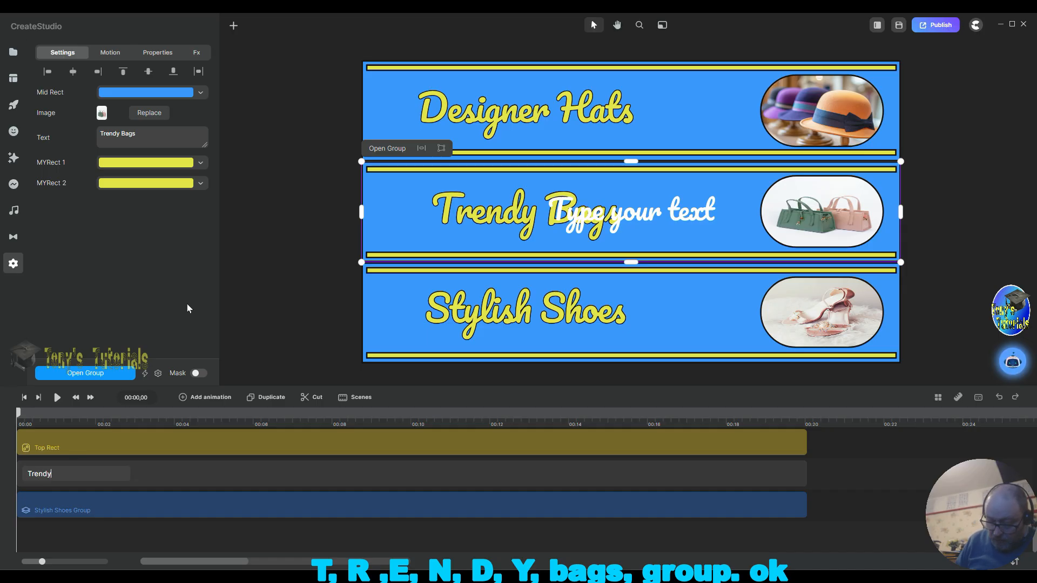
text( Bags Gr)
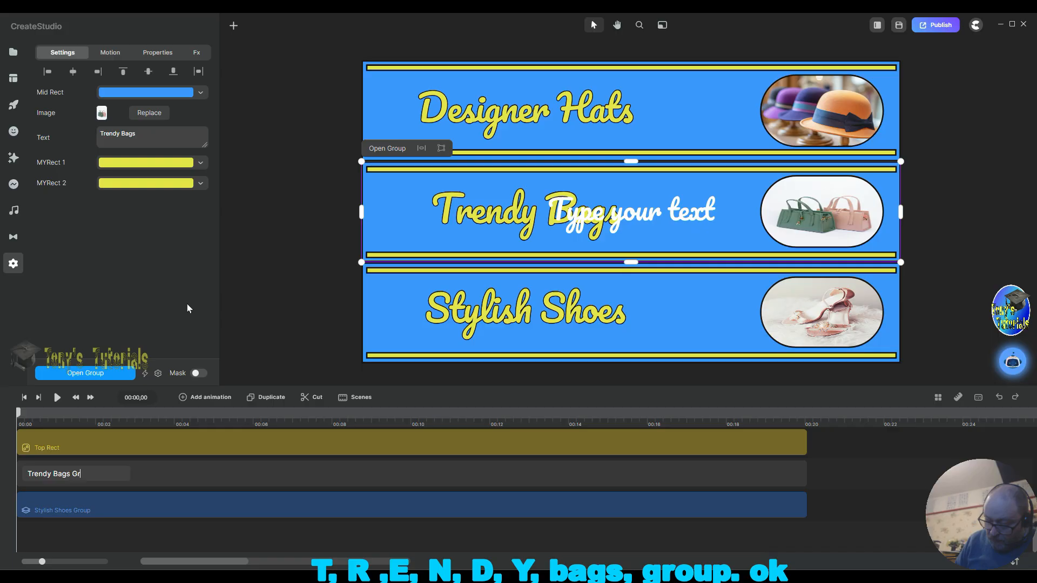
text(oup)
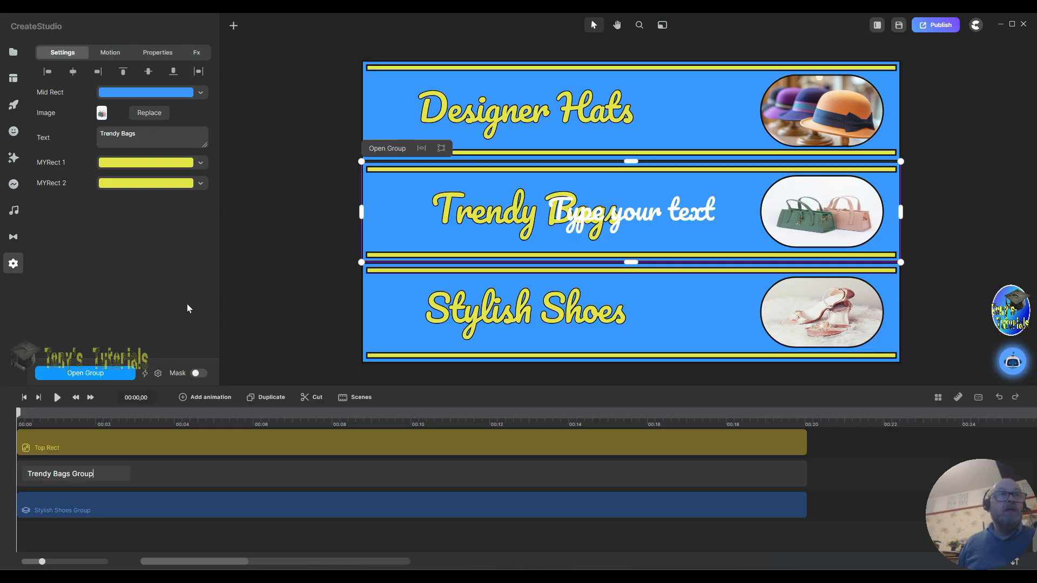
Step: Group the four top-band layers: TYRects, Designer Hats title, hats image and Top Rect
scroll(855, 479, down, 2)
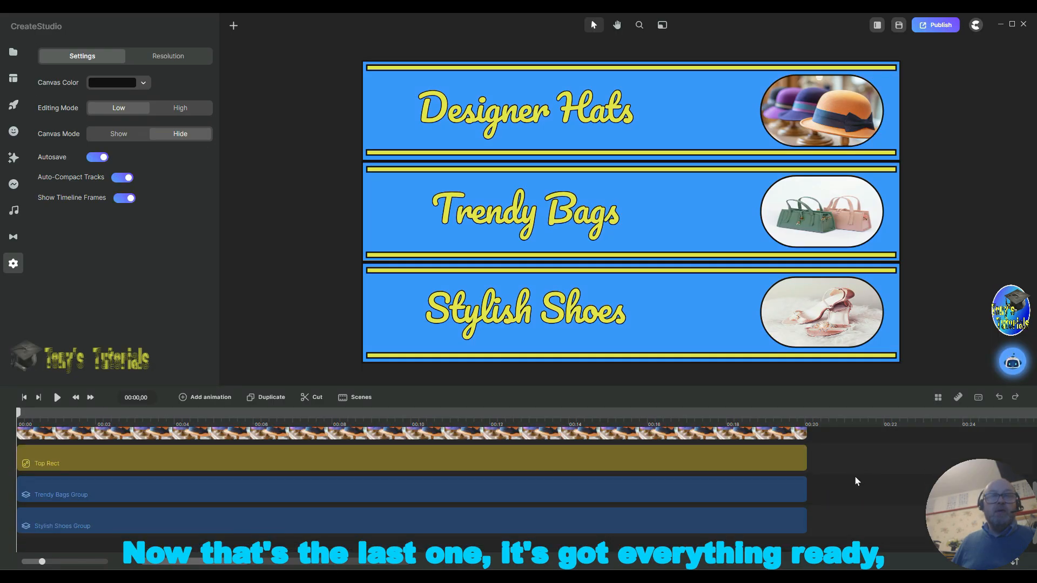
scroll(856, 479, up, 2)
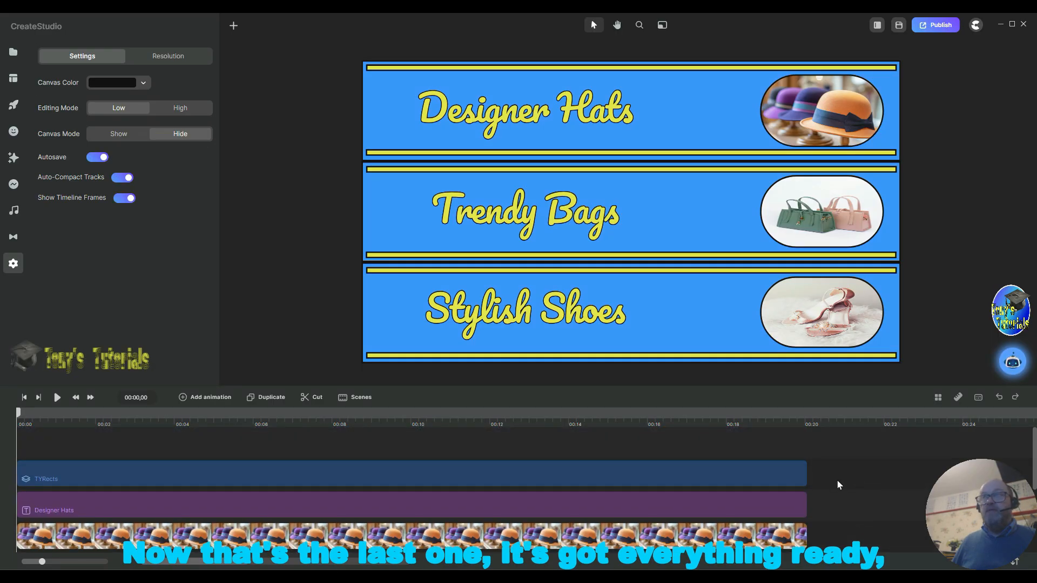
scroll(854, 476, down, 1)
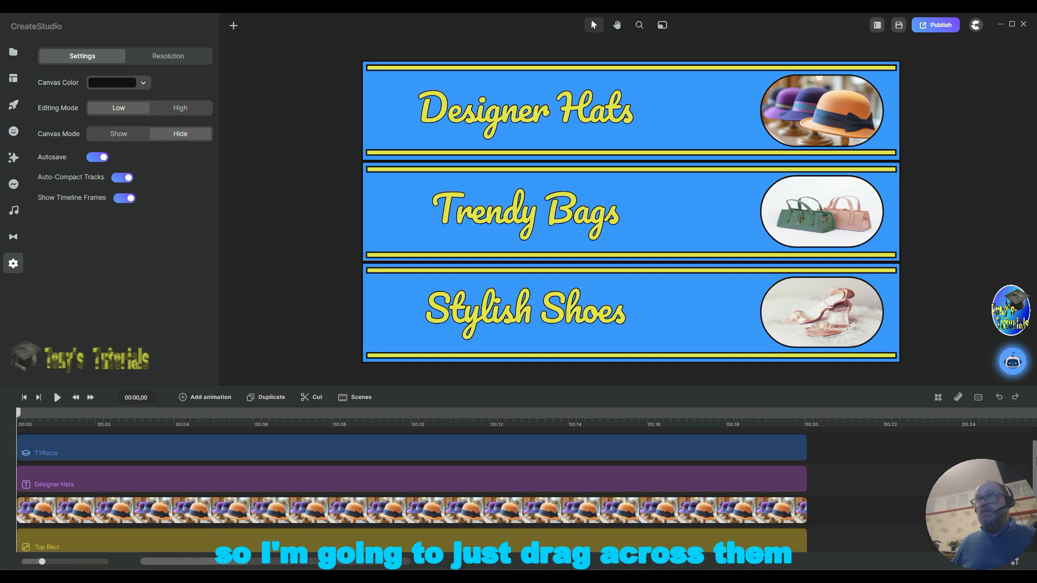
scroll(831, 440, down, 1)
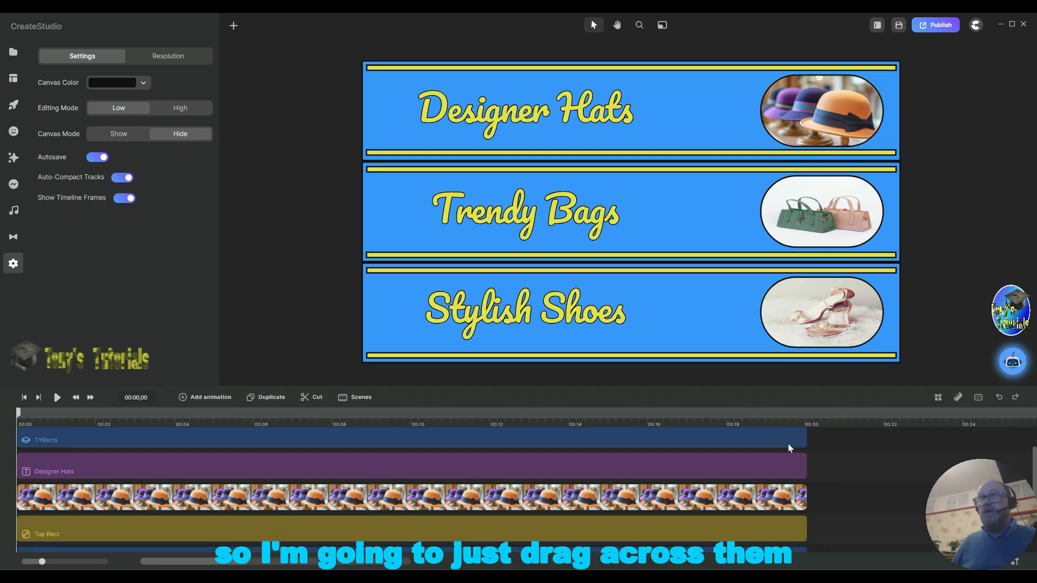
shift+click(751, 526)
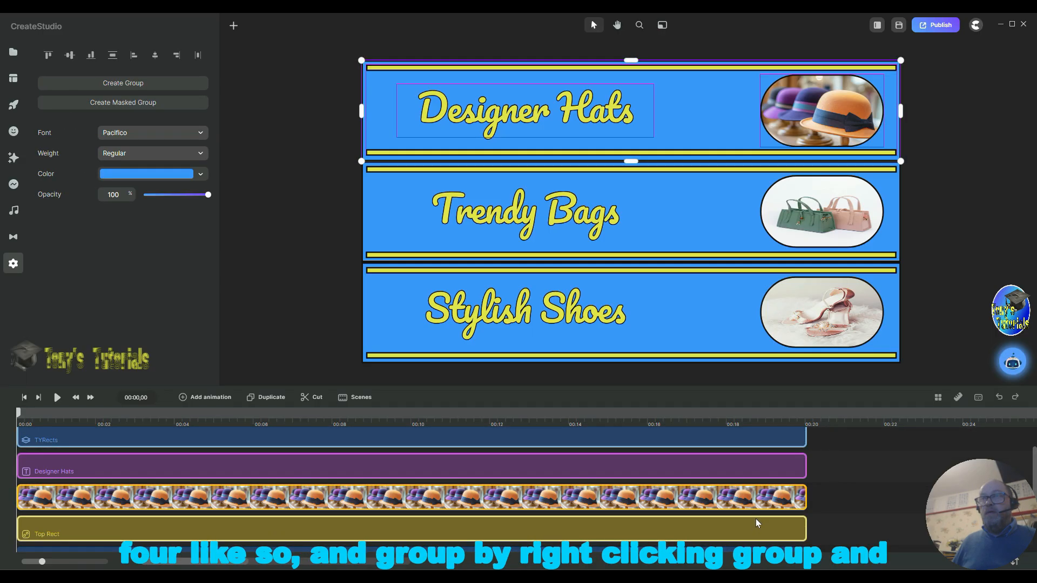
right_click(756, 518)
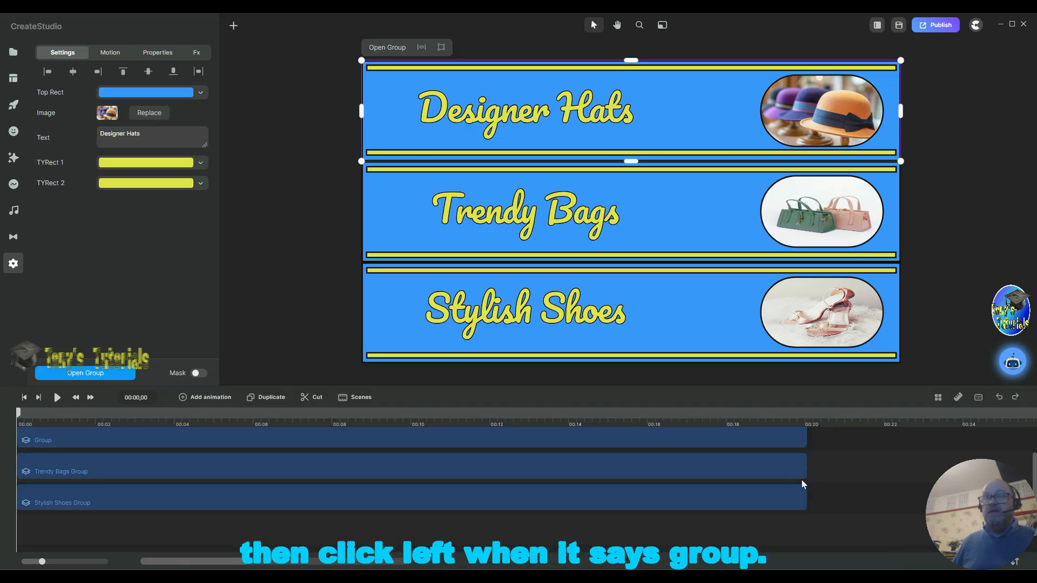
click(70, 439)
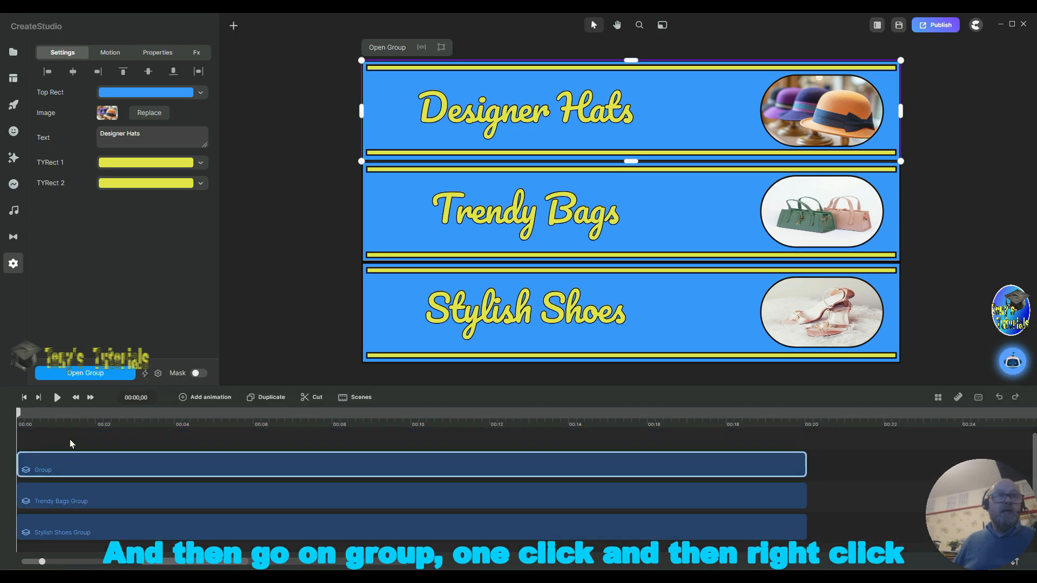
Step: Rename the new top-band group Designer Hats Group
right_click(100, 468)
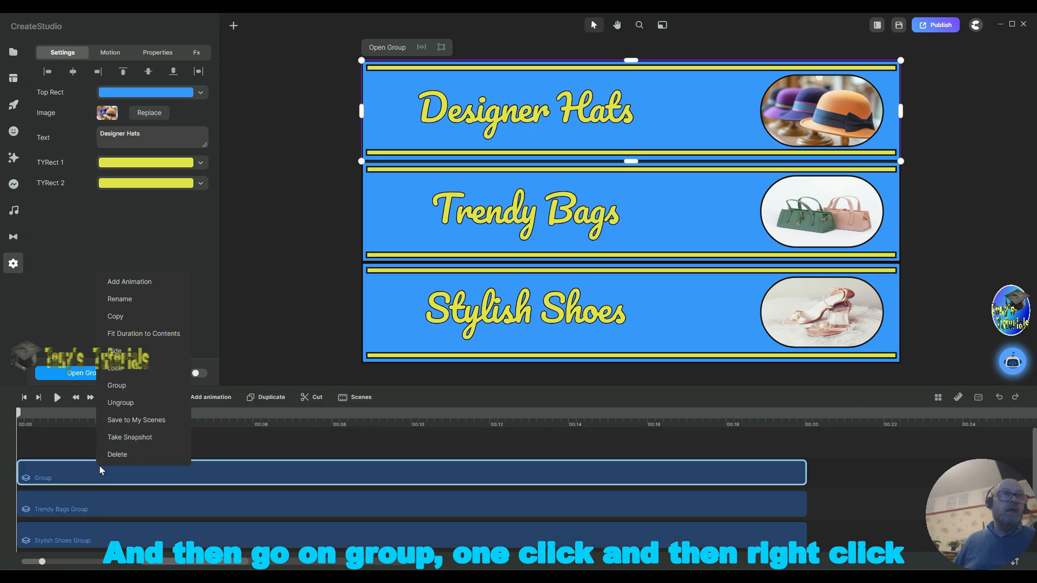
click(114, 300)
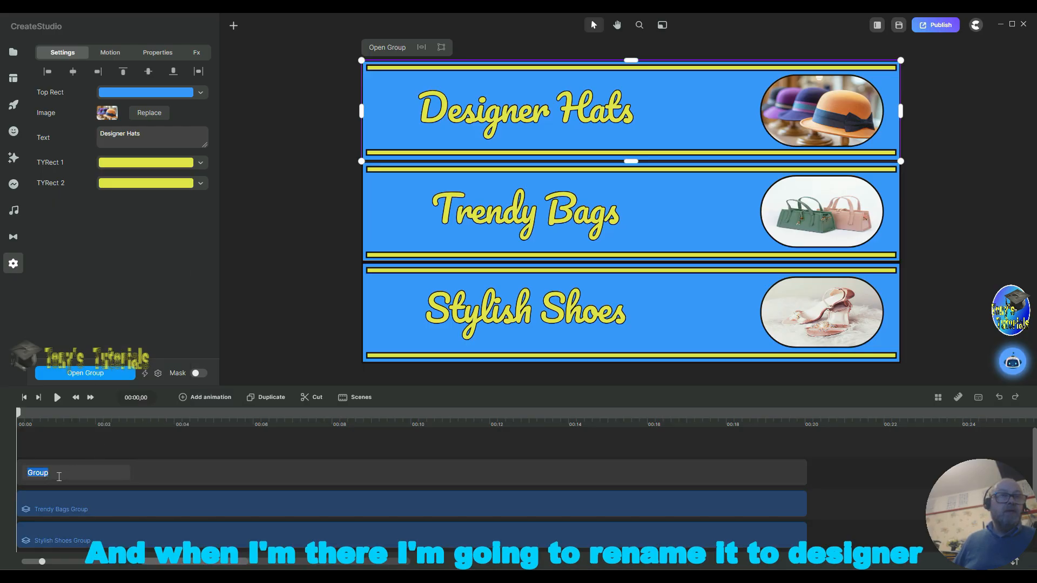
click(52, 472)
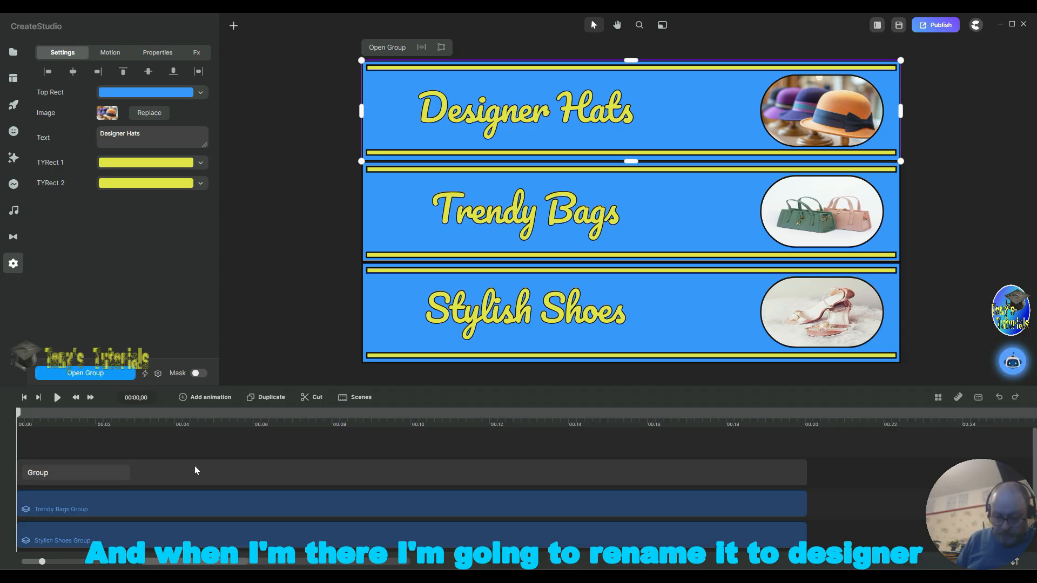
text(Des)
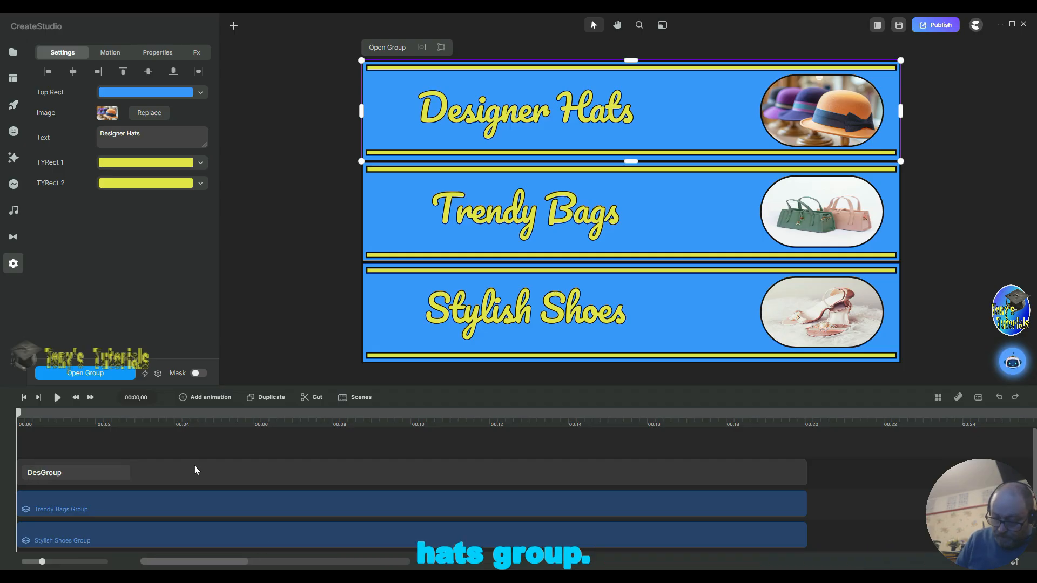
text(igner)
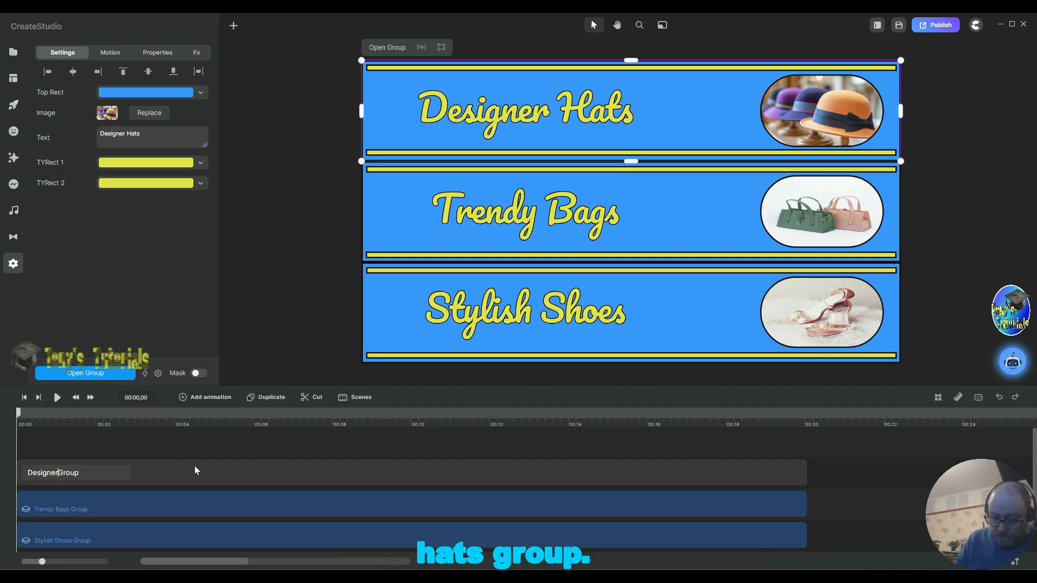
text( Hats)
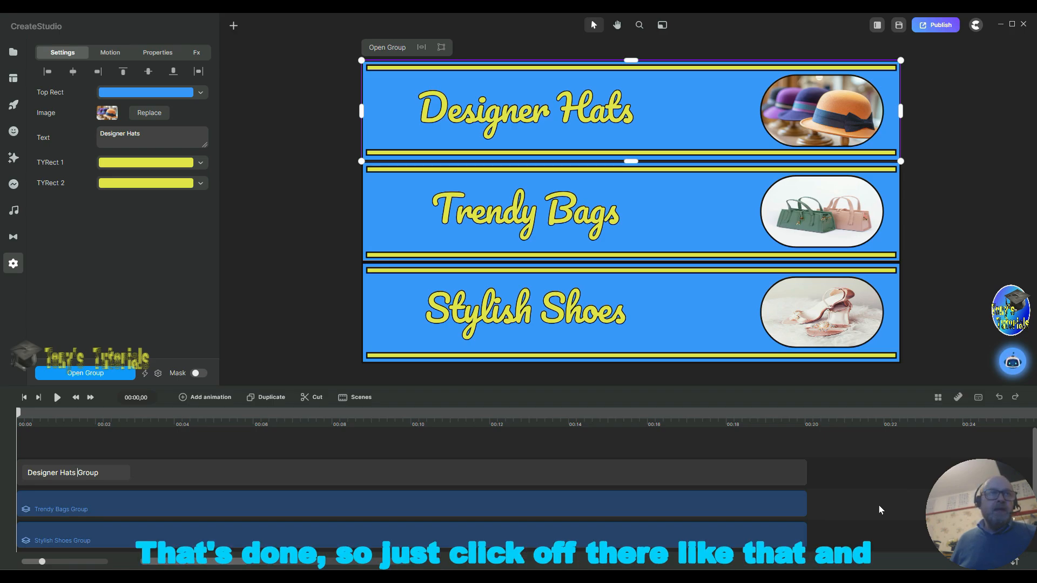
click(859, 517)
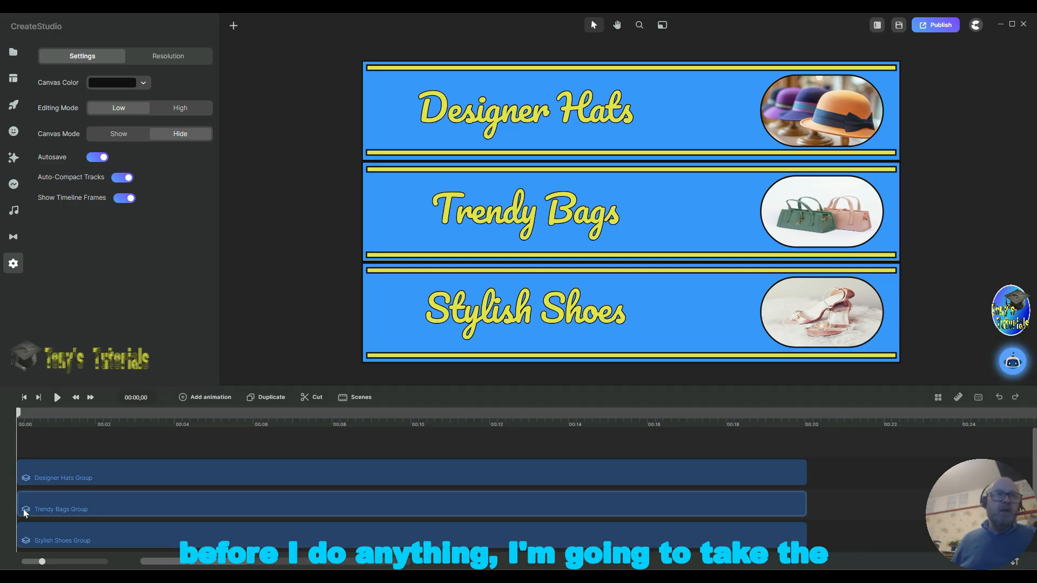
Step: Trim the Trendy Bags Group to start at about 2 seconds and end at about 18 seconds
drag(29, 506, 94, 502)
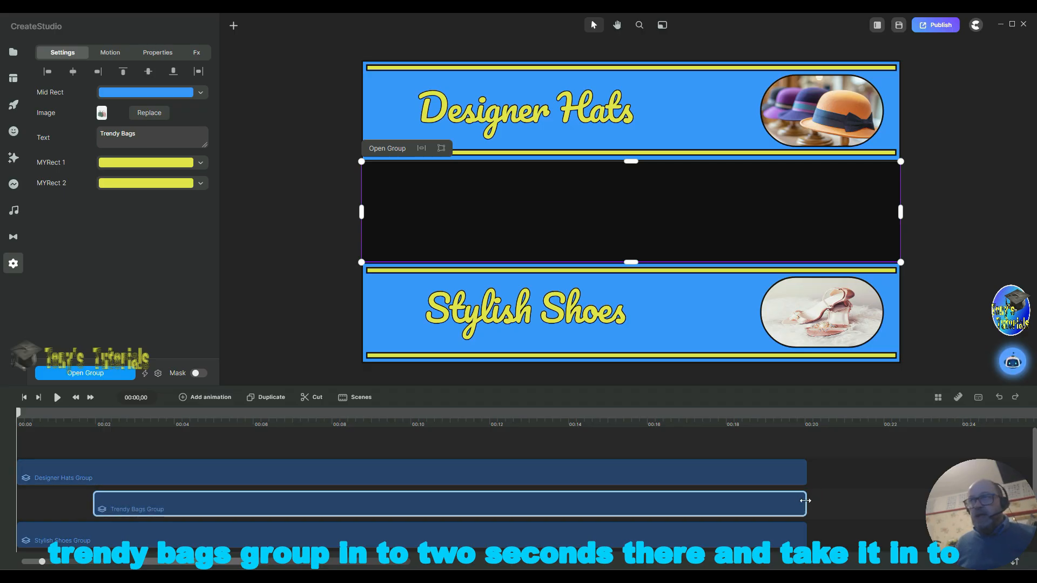
drag(804, 501, 728, 508)
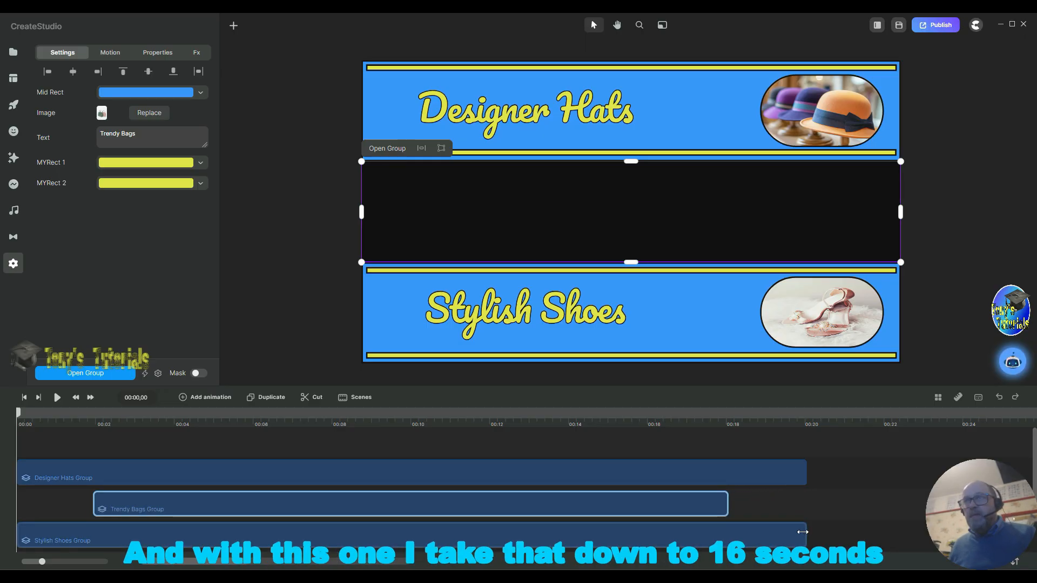
Step: Trim the Stylish Shoes Group to end at about 16 seconds and start at about 4 seconds
drag(783, 534, 649, 474)
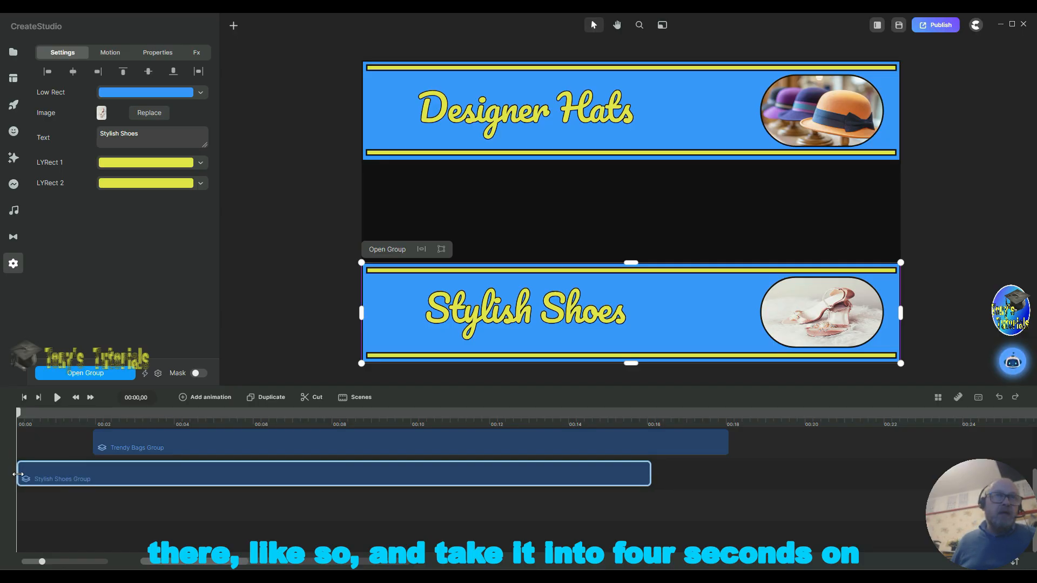
drag(19, 473, 174, 476)
Step: Inside the Designer Hats Group, give Top Rect a Right position In animation and a Bottom position Out animation
scroll(361, 546, up, 2)
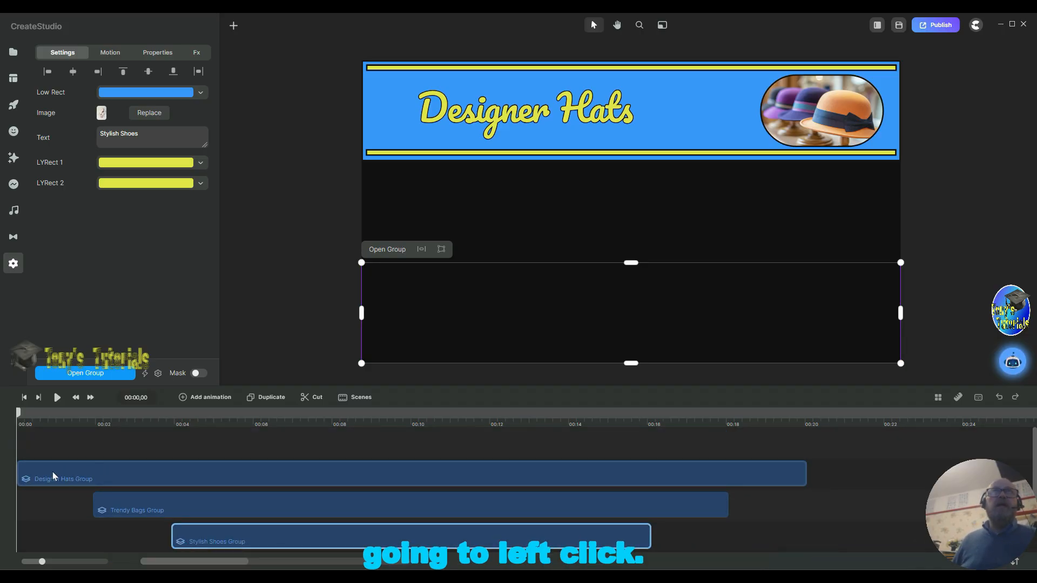
click(53, 475)
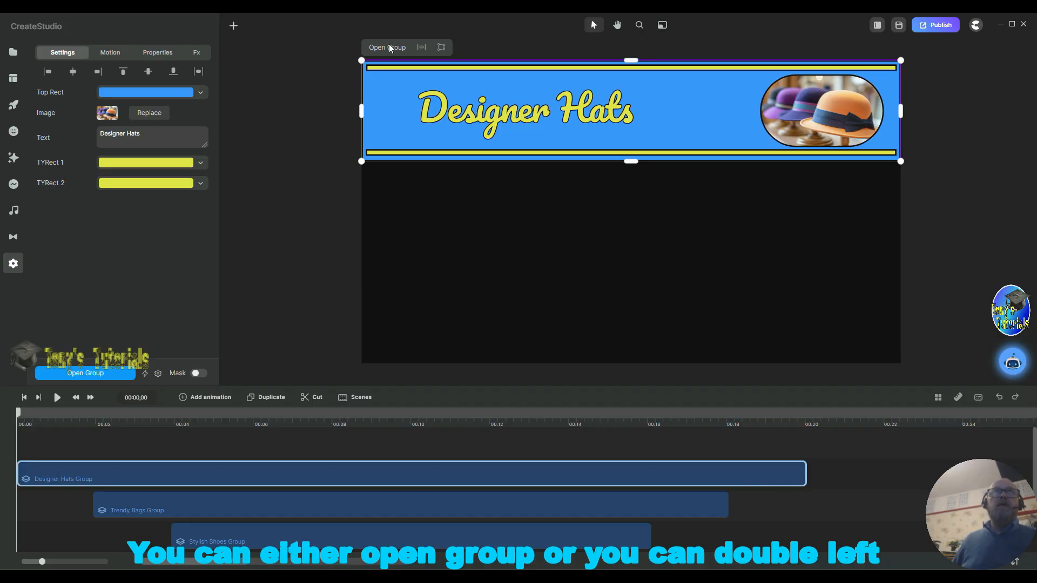
double_click(112, 474)
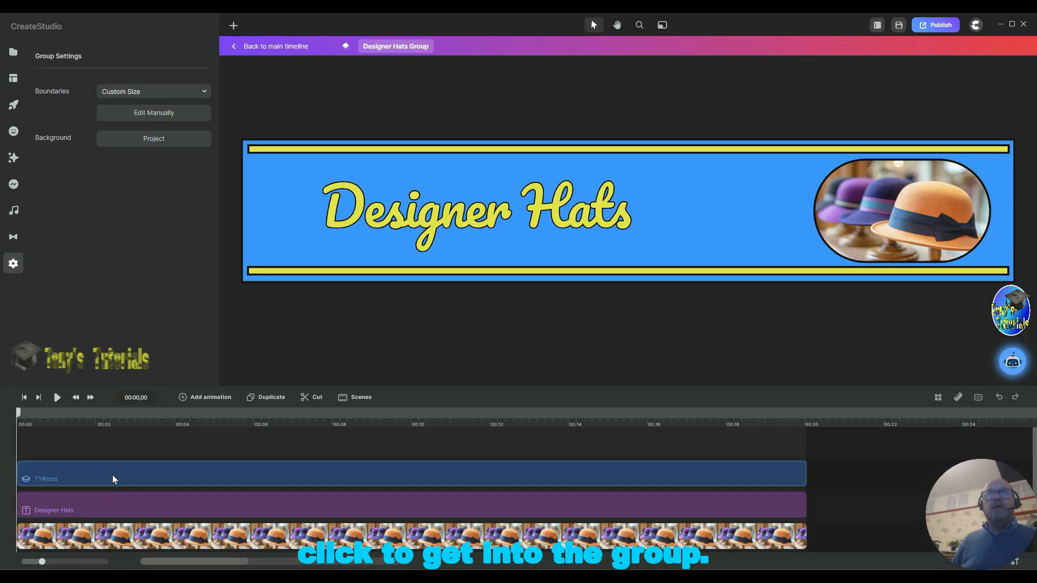
scroll(238, 451, down, 1)
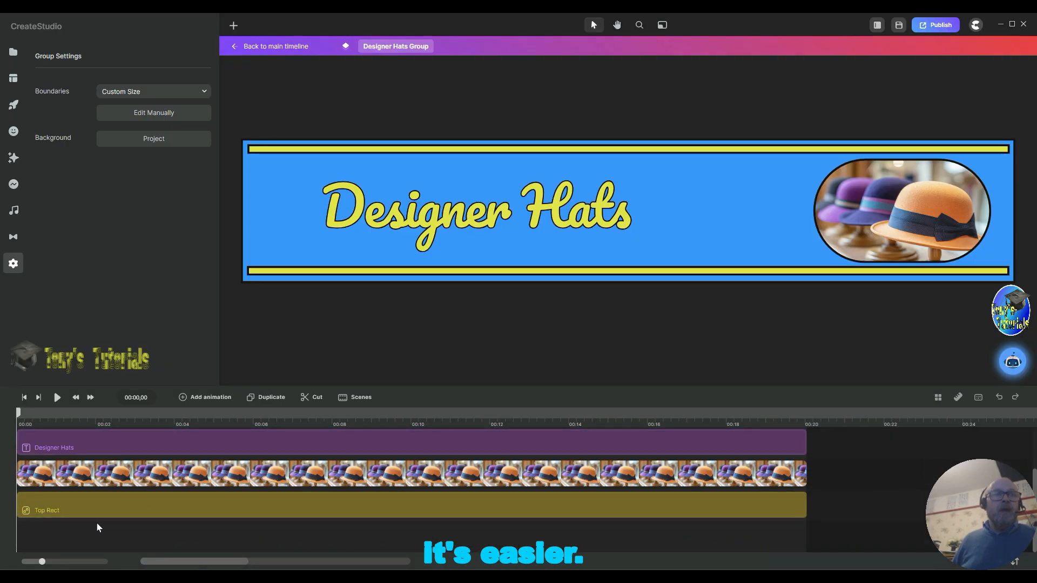
click(60, 509)
click(60, 509)
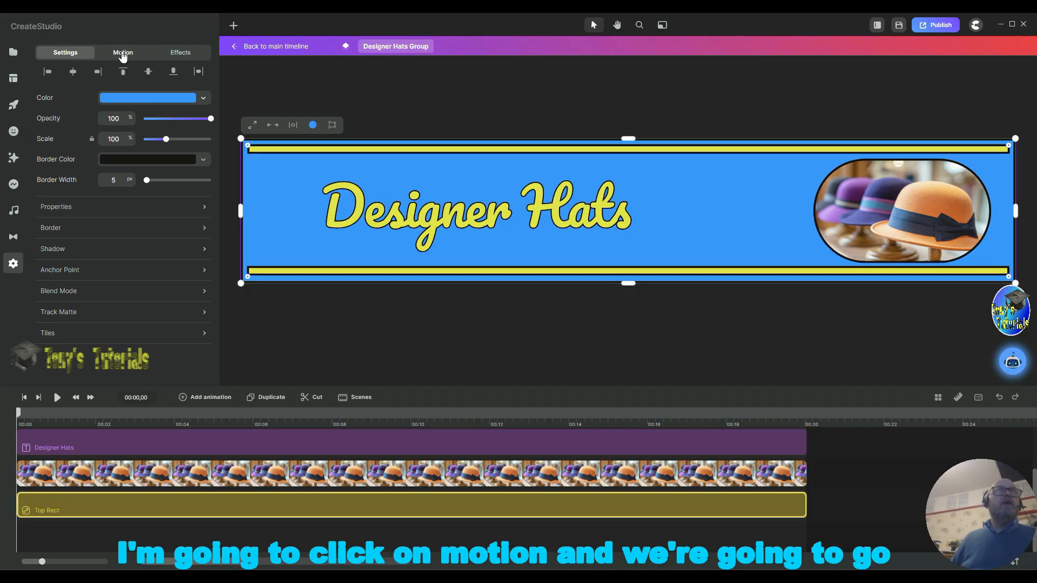
click(123, 54)
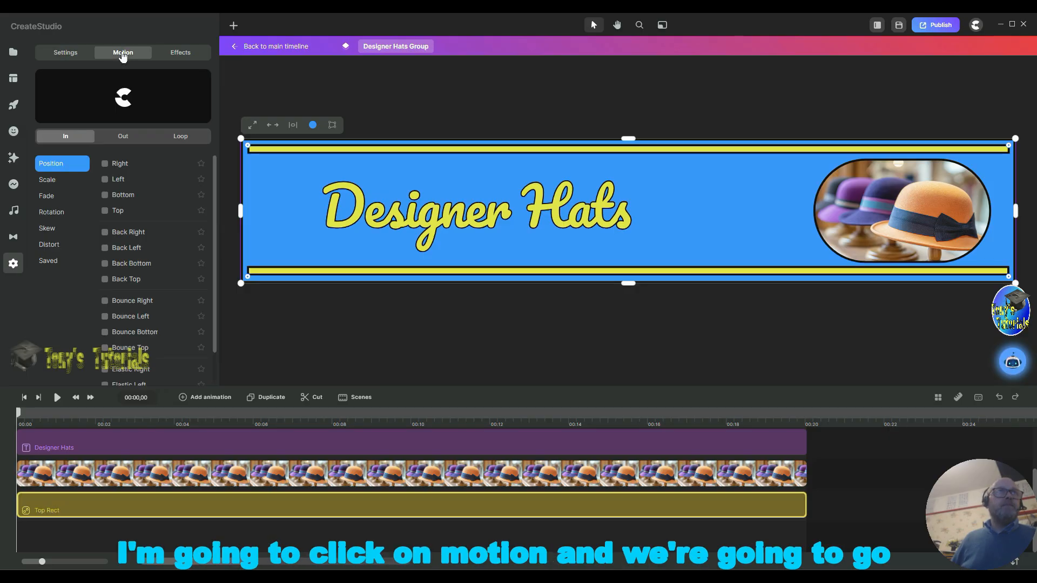
click(106, 164)
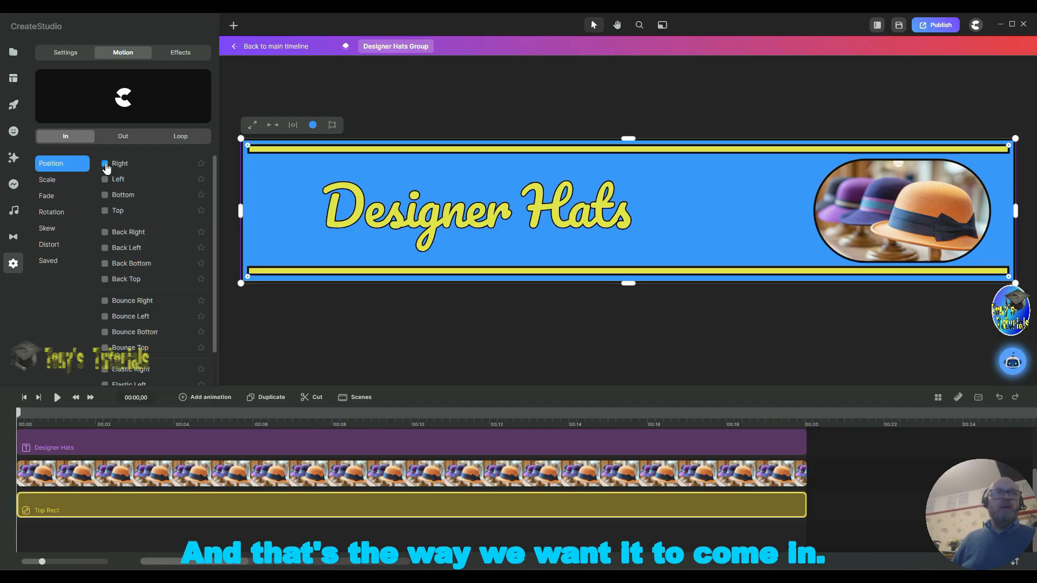
click(106, 164)
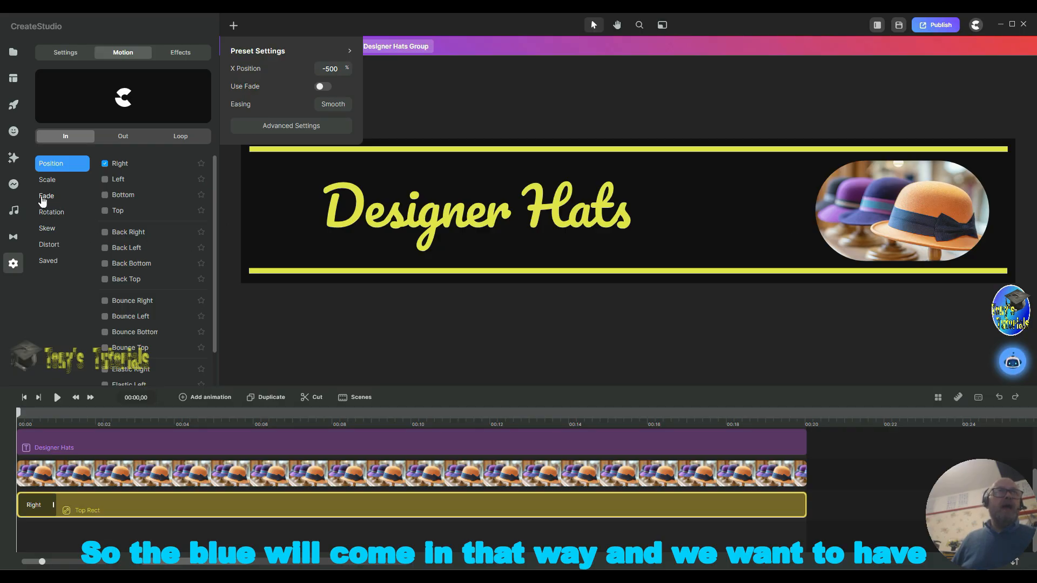
click(123, 137)
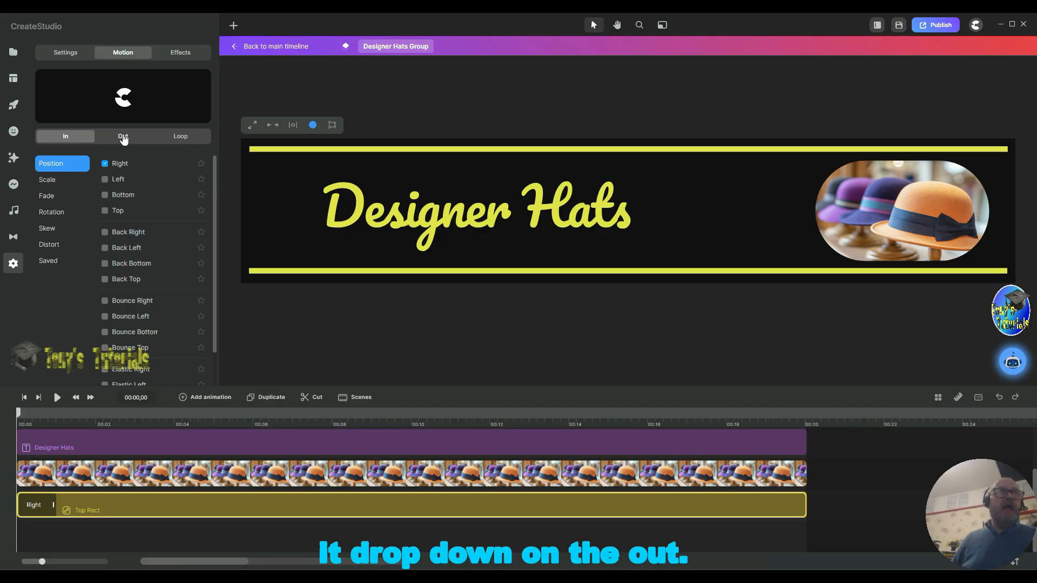
click(105, 197)
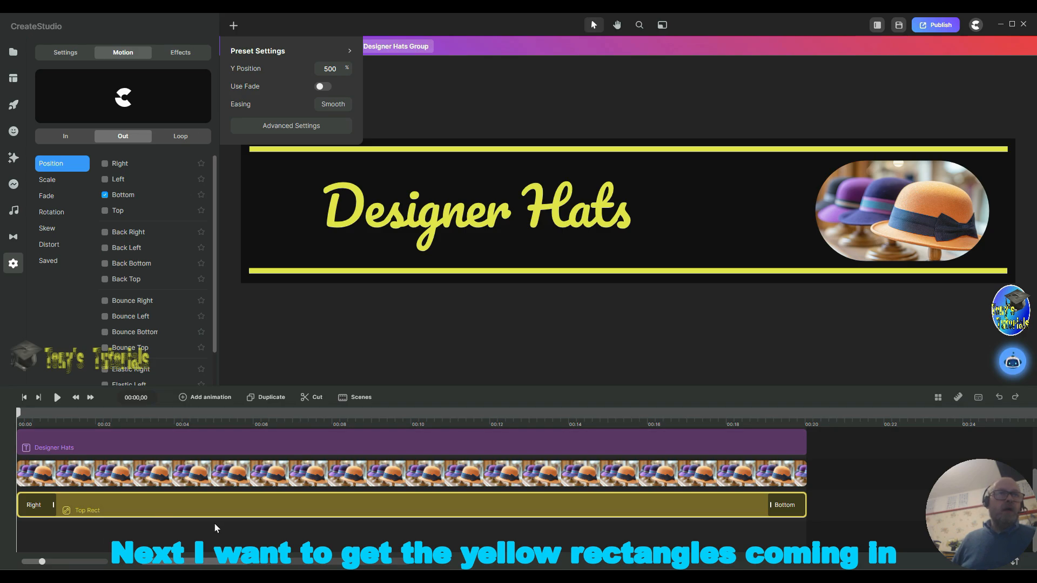
Step: Trim the TYRects group to start at about 2 seconds and end at about 18 seconds
scroll(148, 462, up, 2)
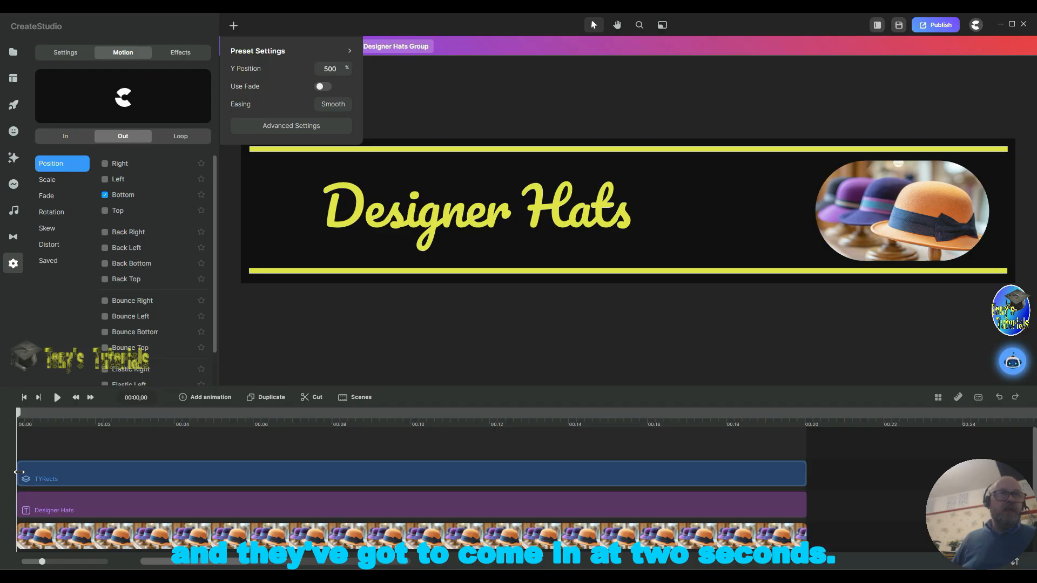
drag(29, 477, 99, 468)
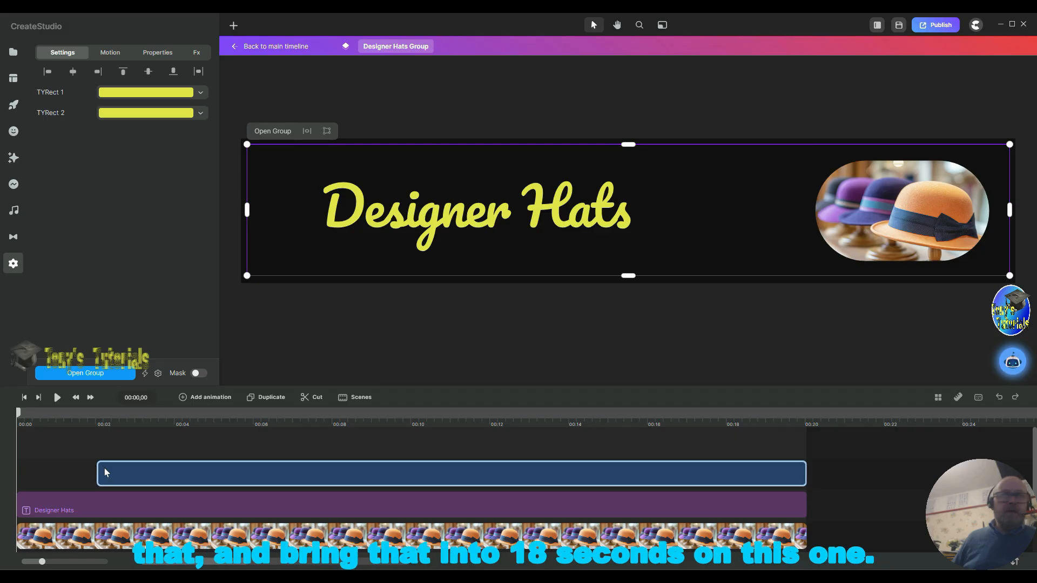
drag(805, 472, 725, 473)
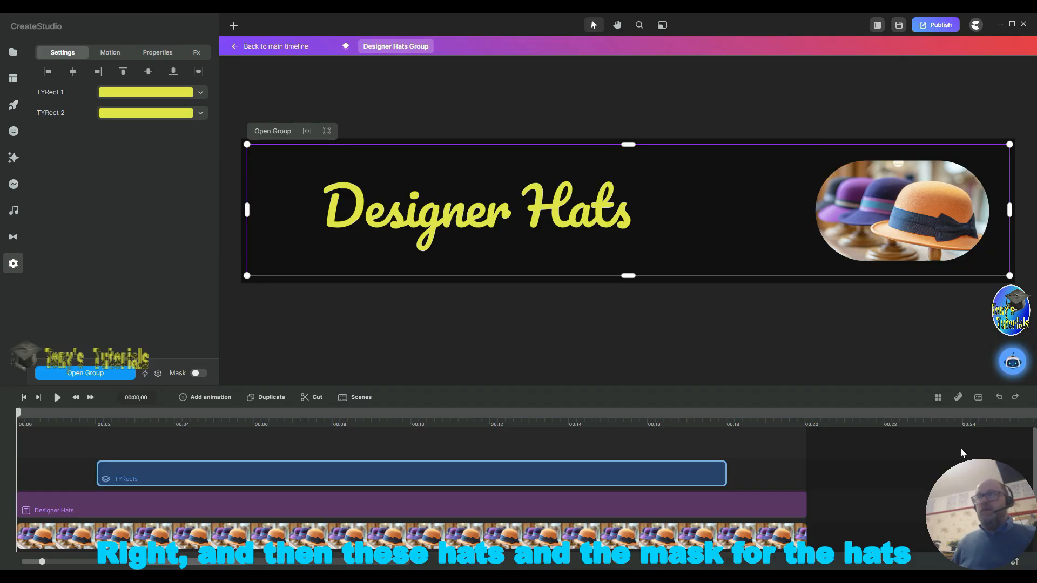
Step: Trim the Designer Hats text and hat image clips to start at about 4 seconds and end at about 16 seconds
scroll(1035, 450, down, 2)
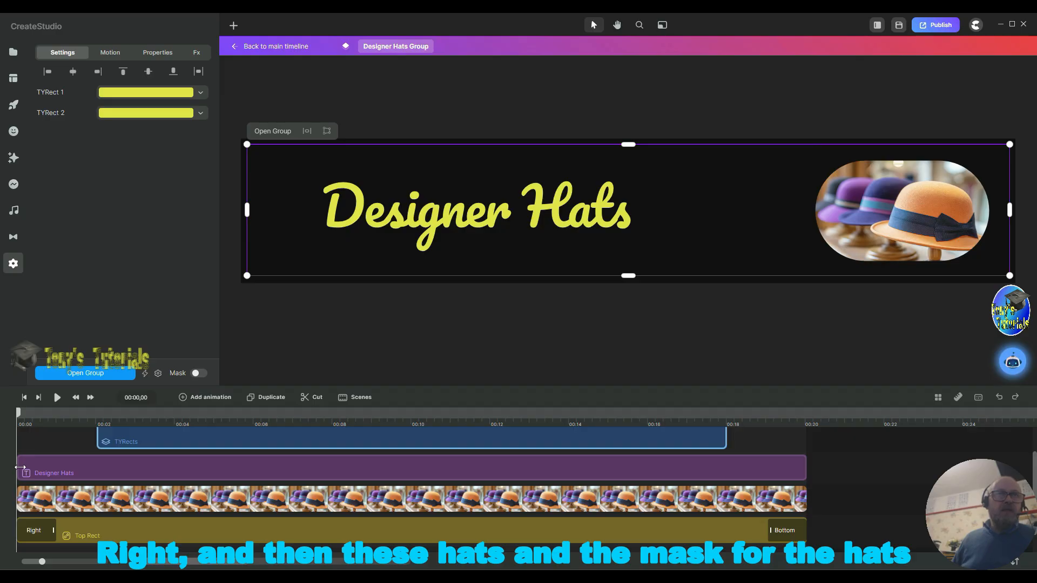
drag(20, 468, 68, 471)
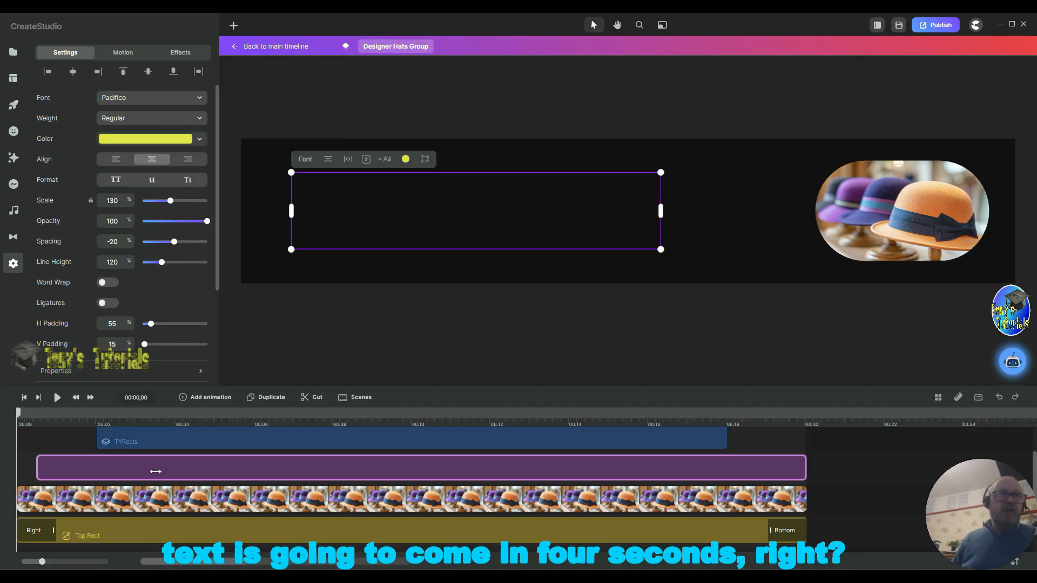
drag(174, 469, 177, 467)
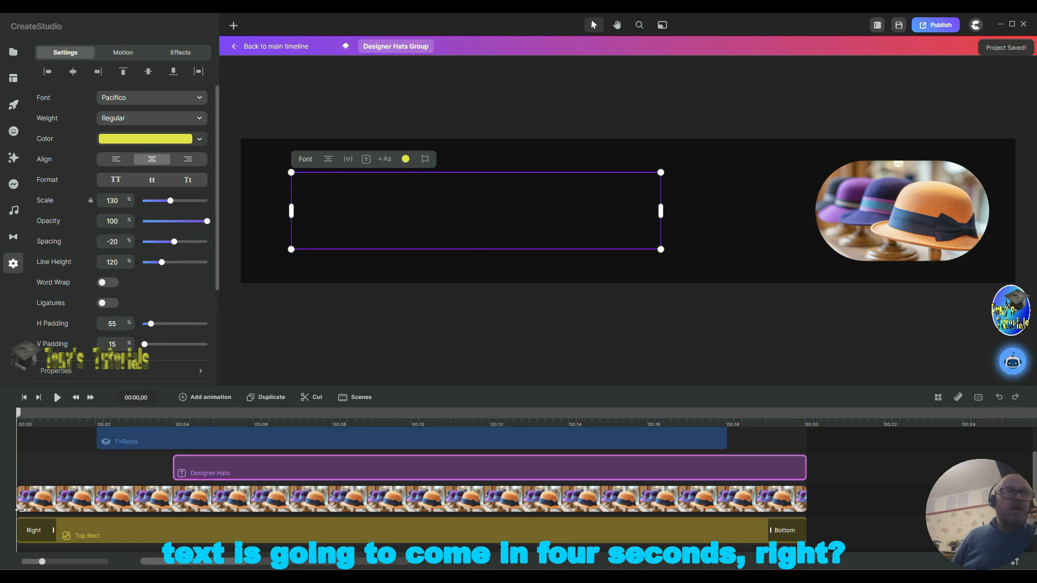
drag(18, 504, 173, 498)
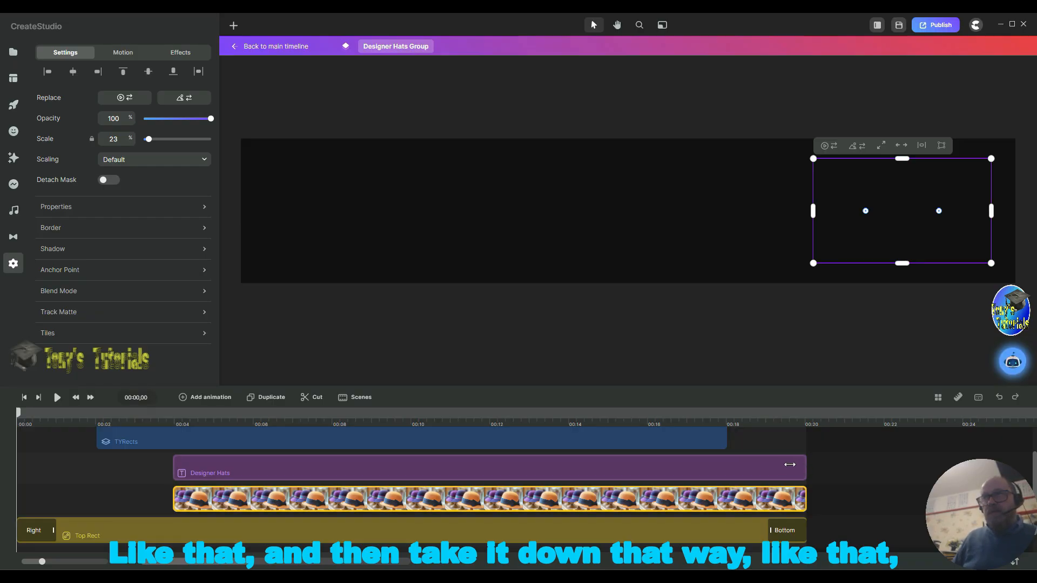
drag(789, 465, 646, 470)
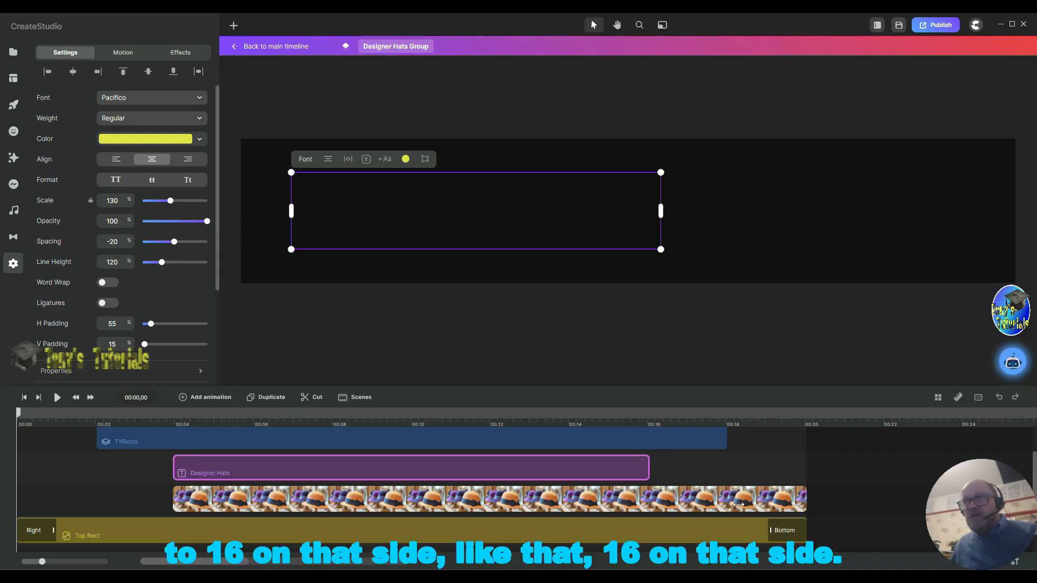
click(645, 502)
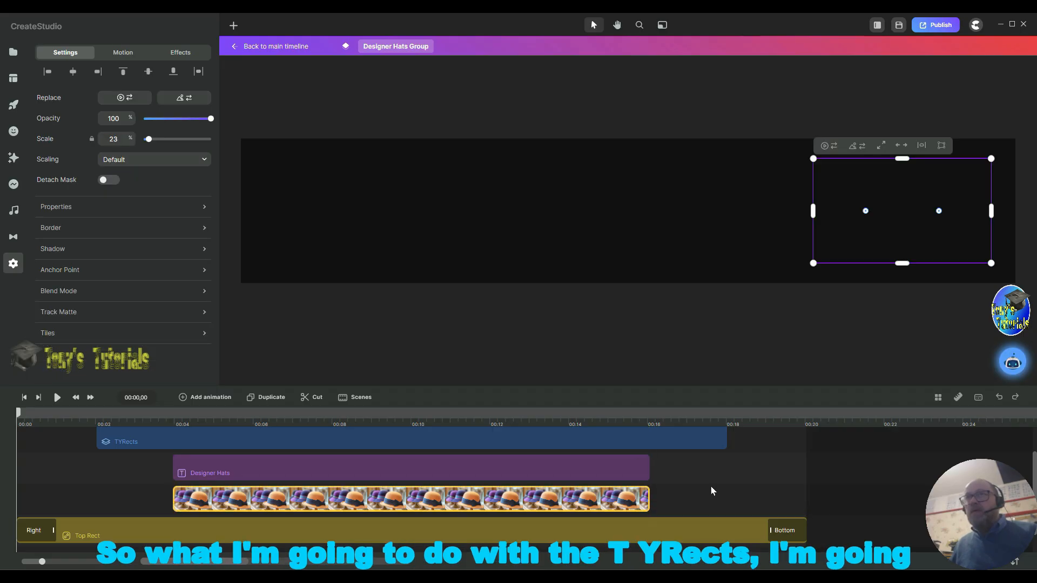
Step: Give the TYRects group the saved Scale X (Circ) animation for both In and Out
click(126, 443)
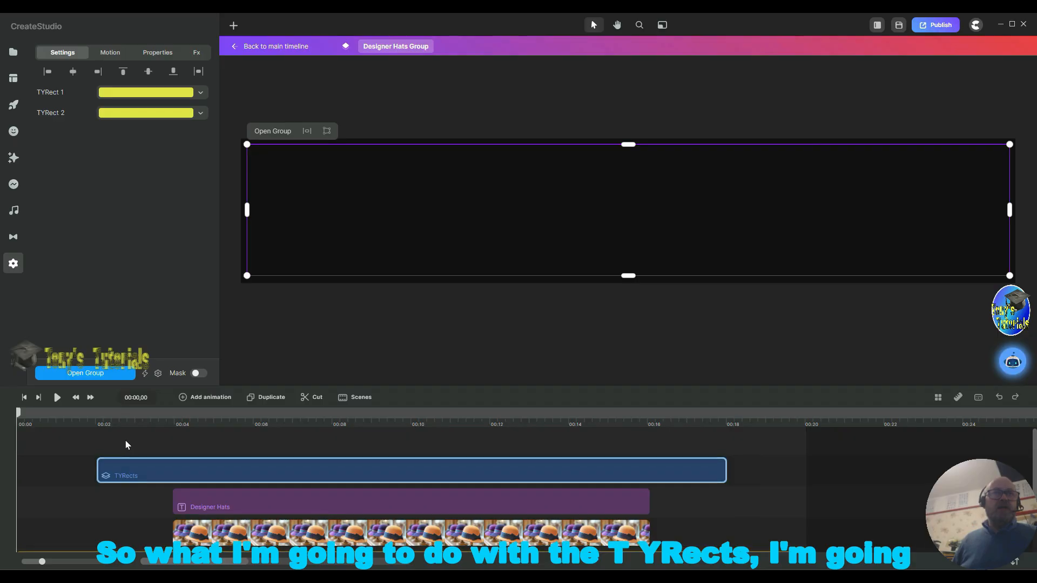
click(113, 54)
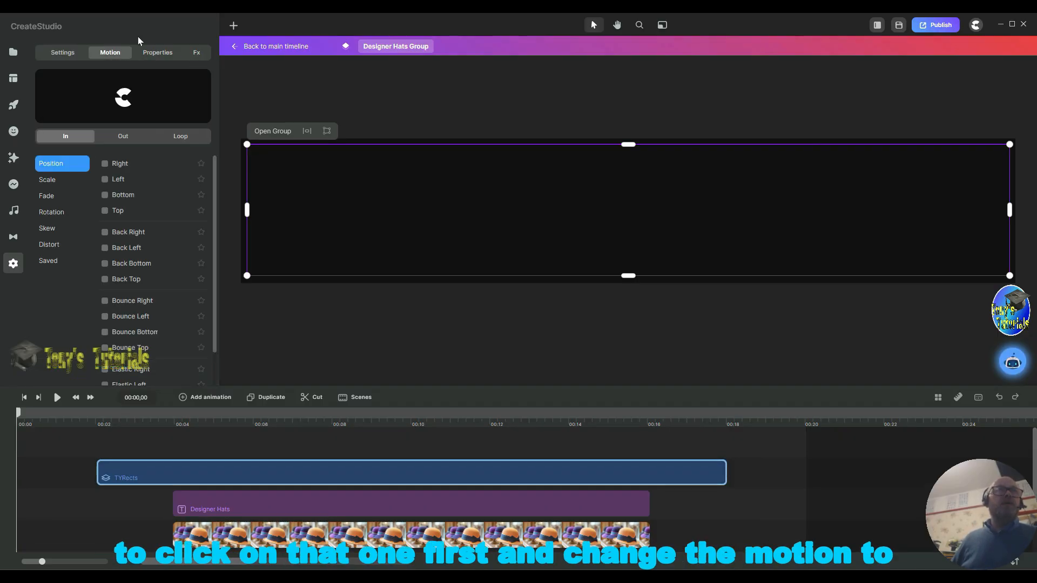
click(50, 262)
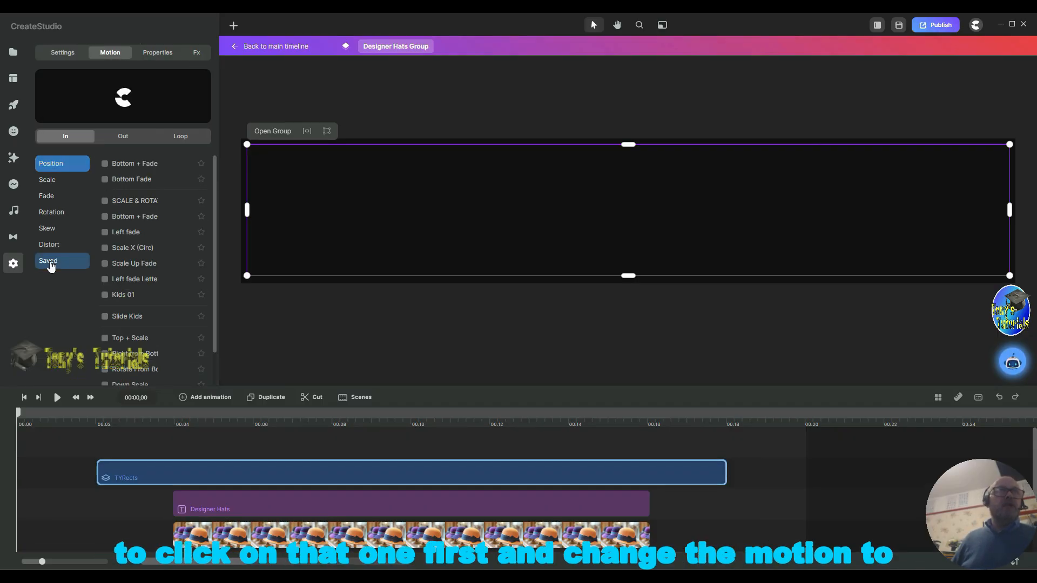
click(105, 248)
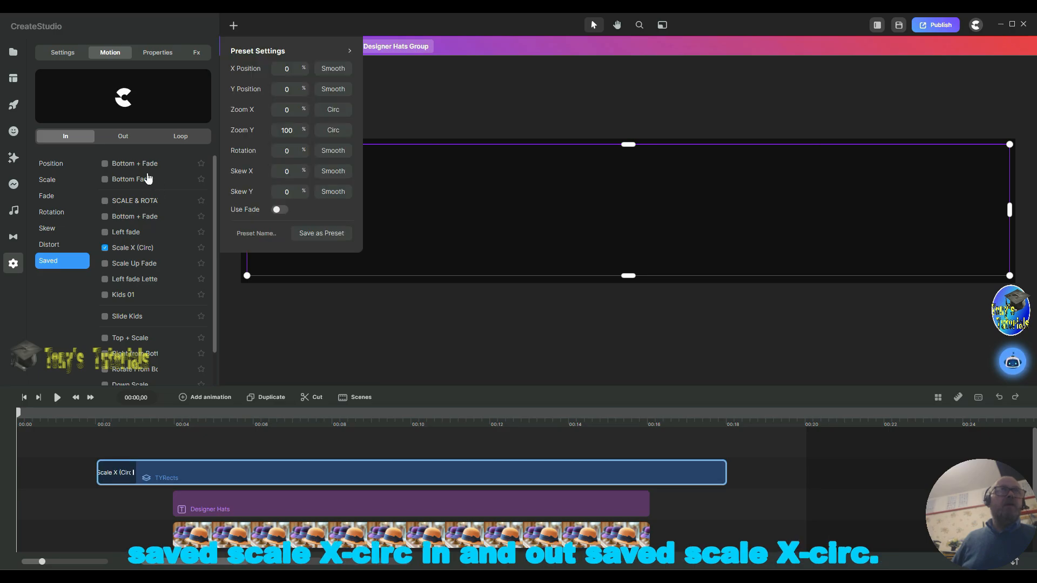
click(125, 139)
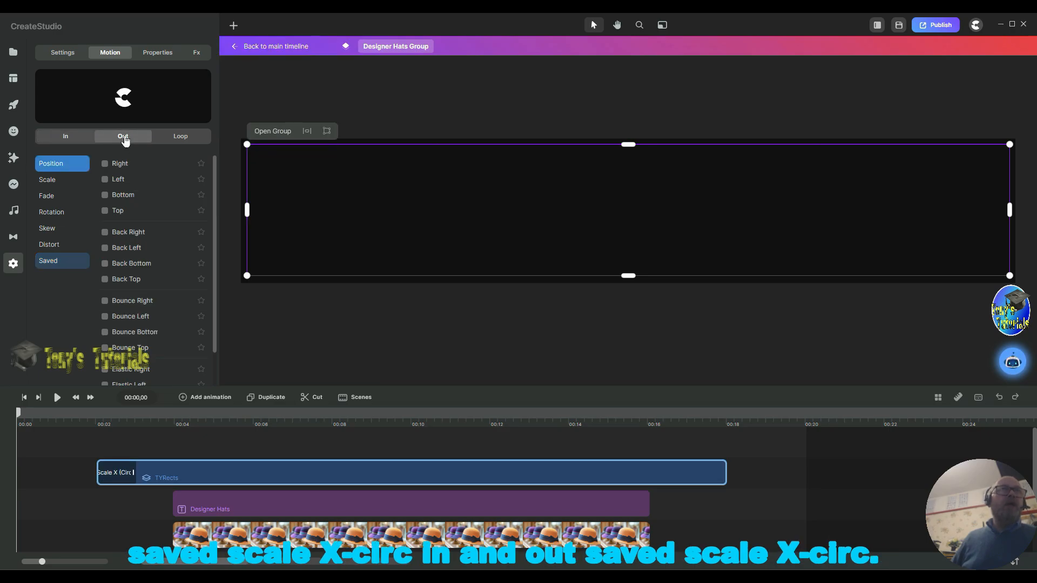
click(48, 262)
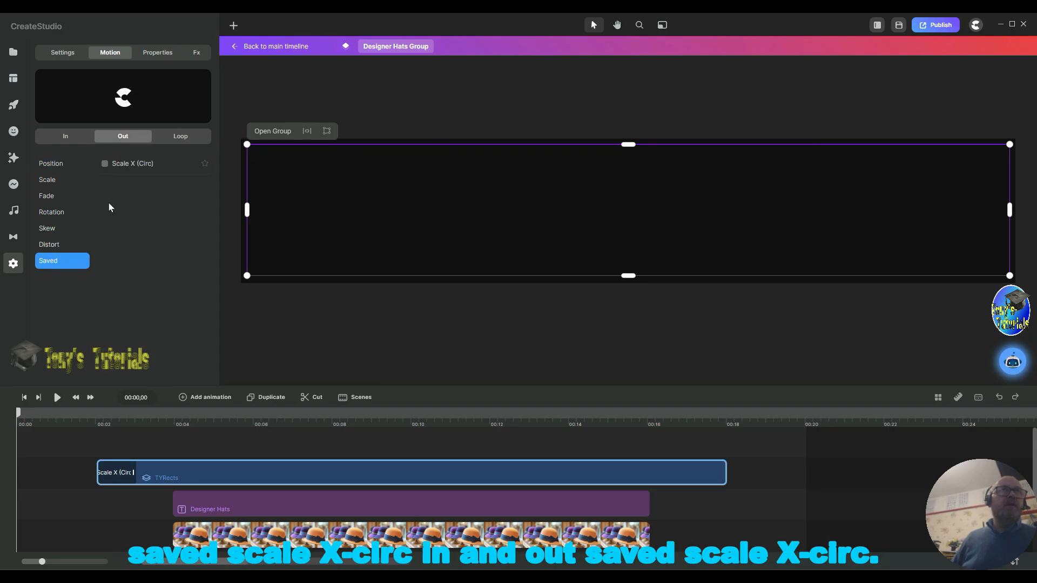
click(105, 165)
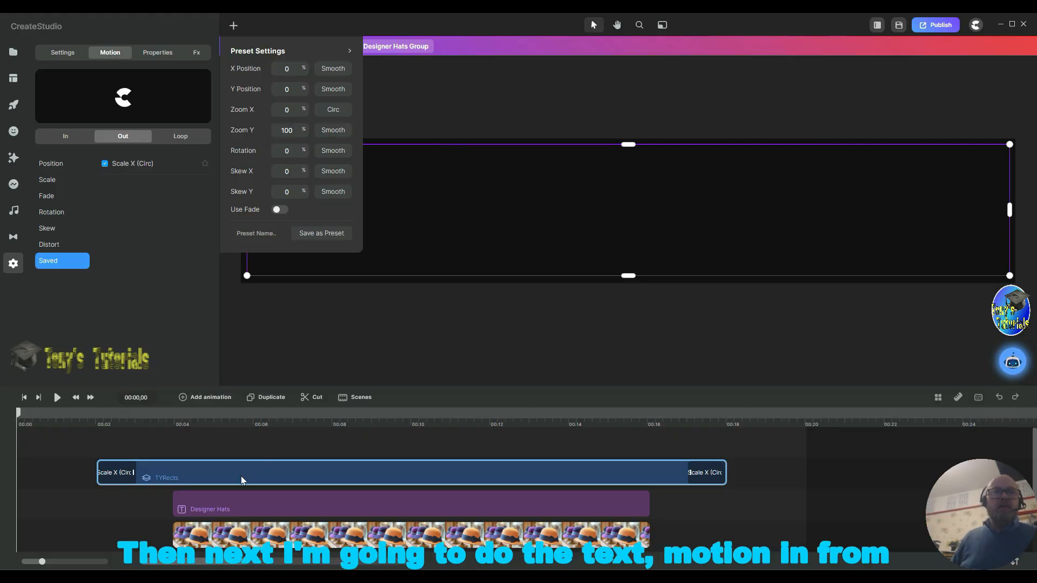
Step: Give the Designer Hats text a Right position In animation and a Left position Out animation
click(195, 508)
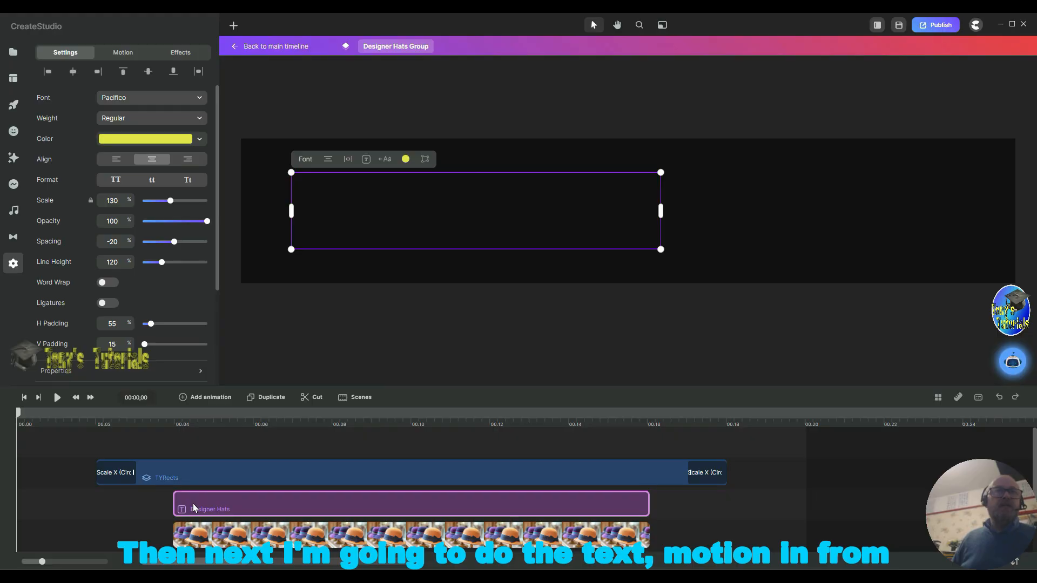
click(127, 52)
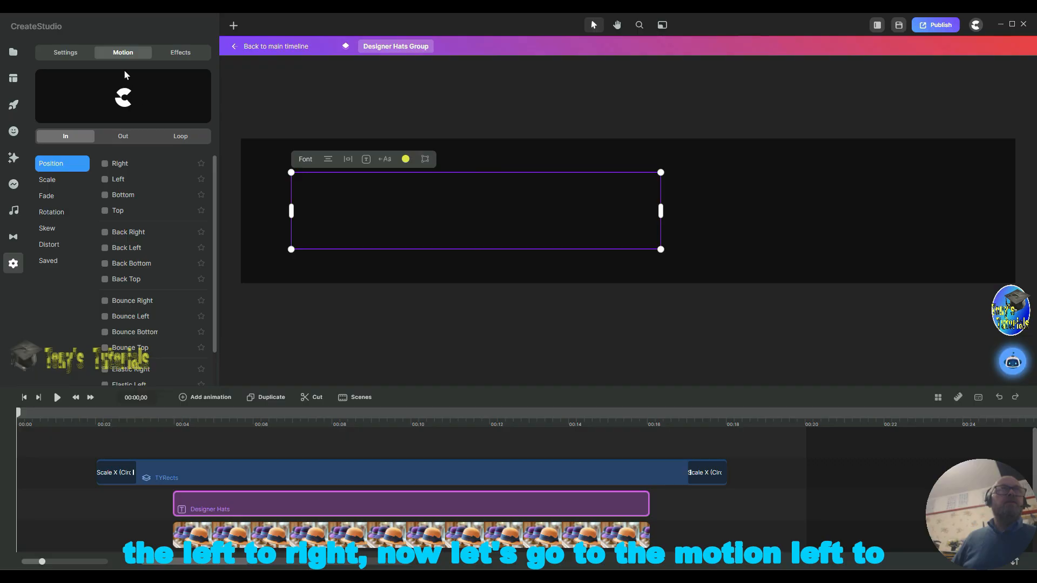
click(104, 164)
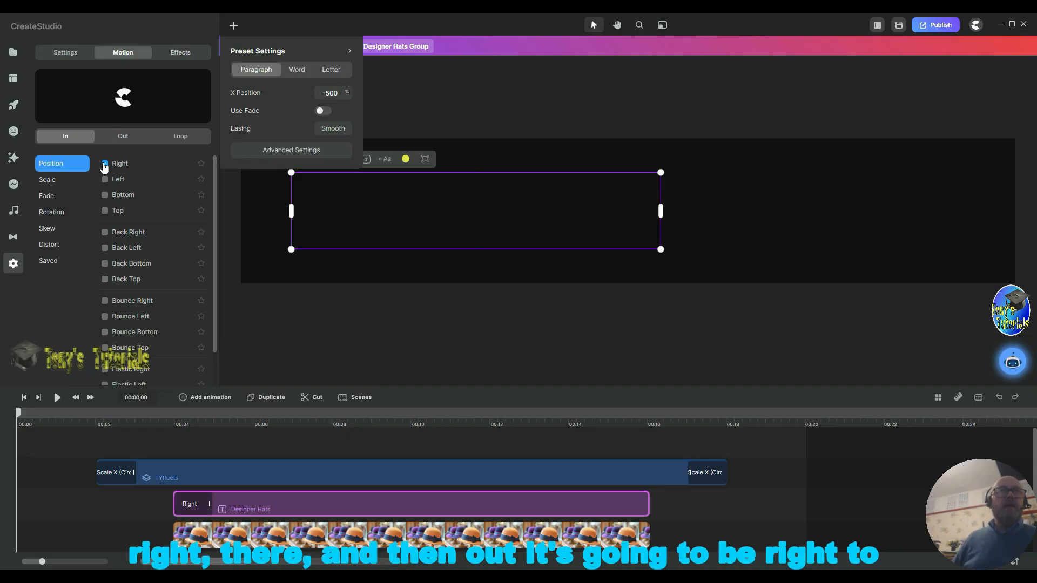
click(121, 135)
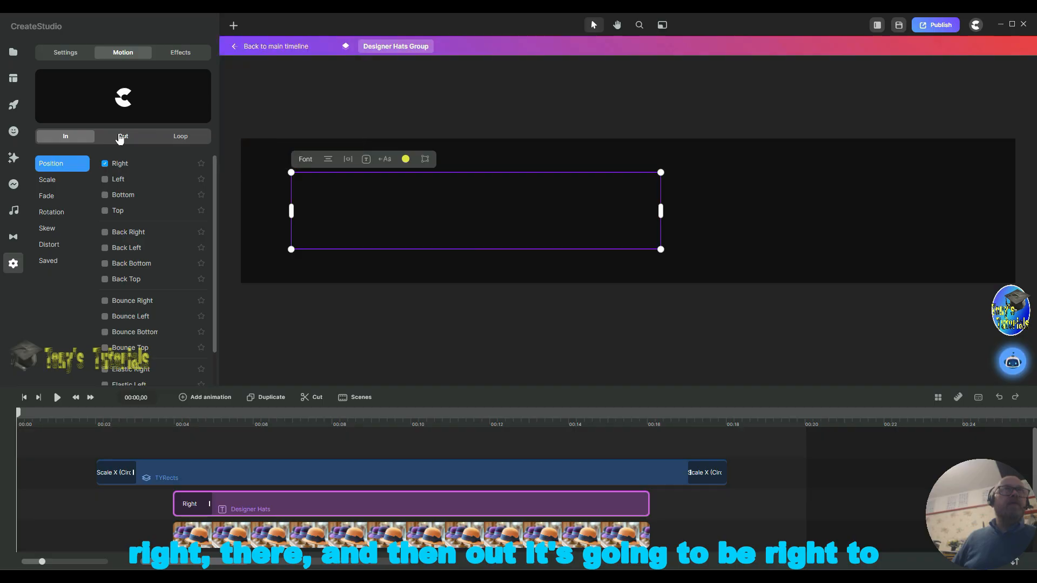
click(106, 180)
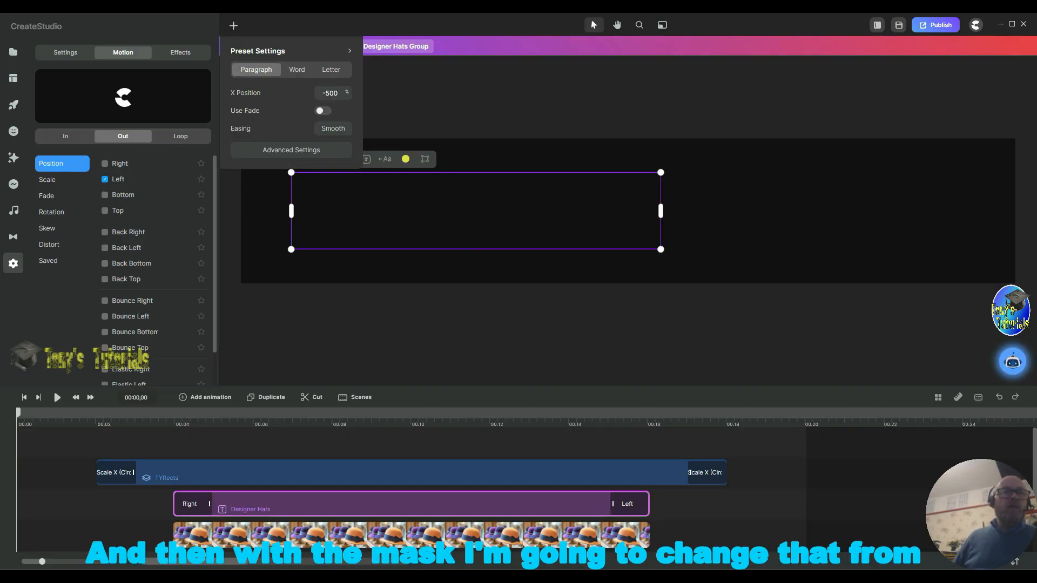
Step: Give the hat image a Left position In animation and a Right position Out animation
click(203, 542)
scroll(216, 486, down, 1)
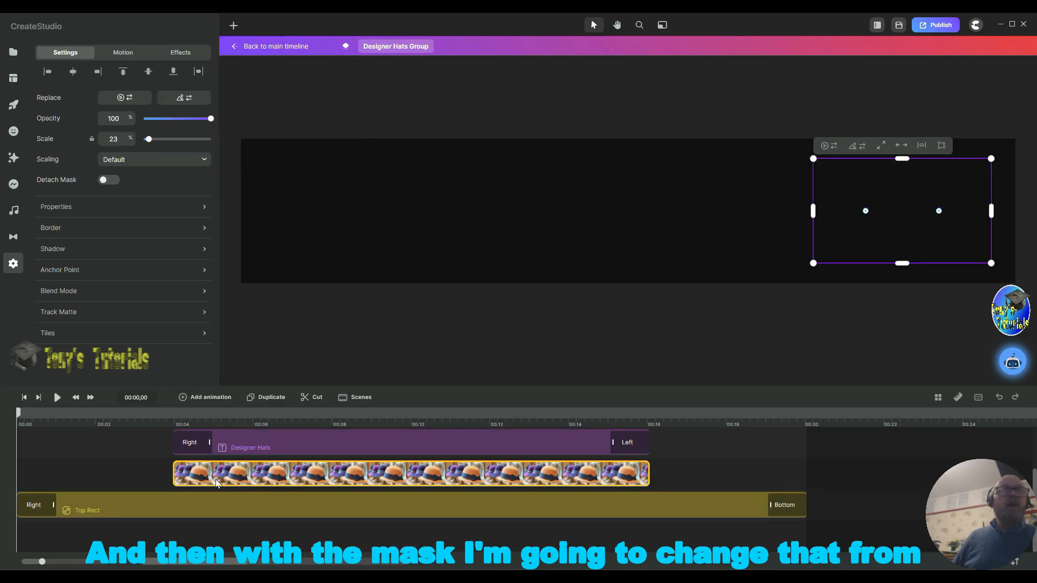
click(120, 56)
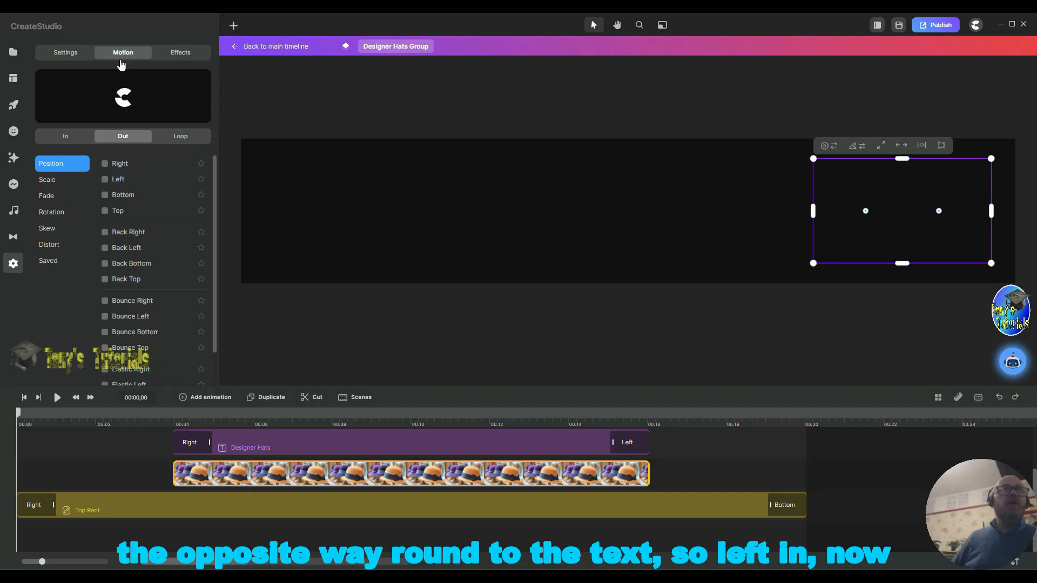
click(109, 180)
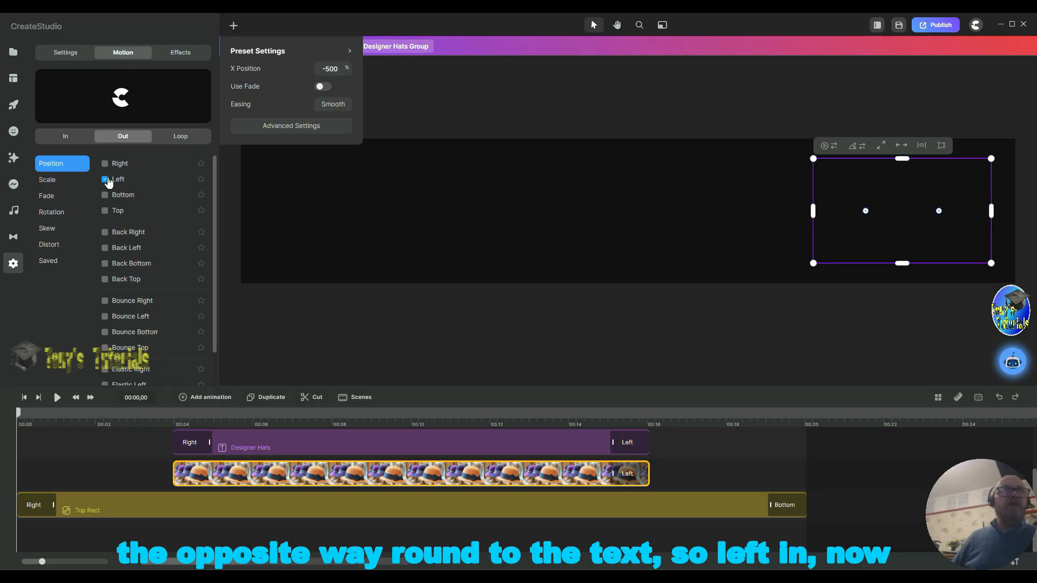
click(105, 164)
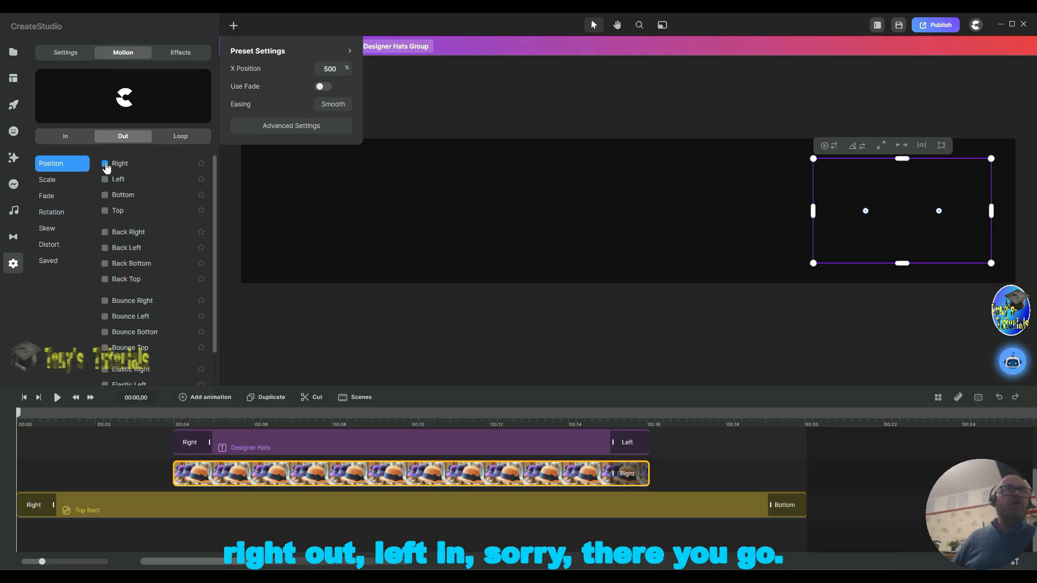
click(65, 136)
click(66, 136)
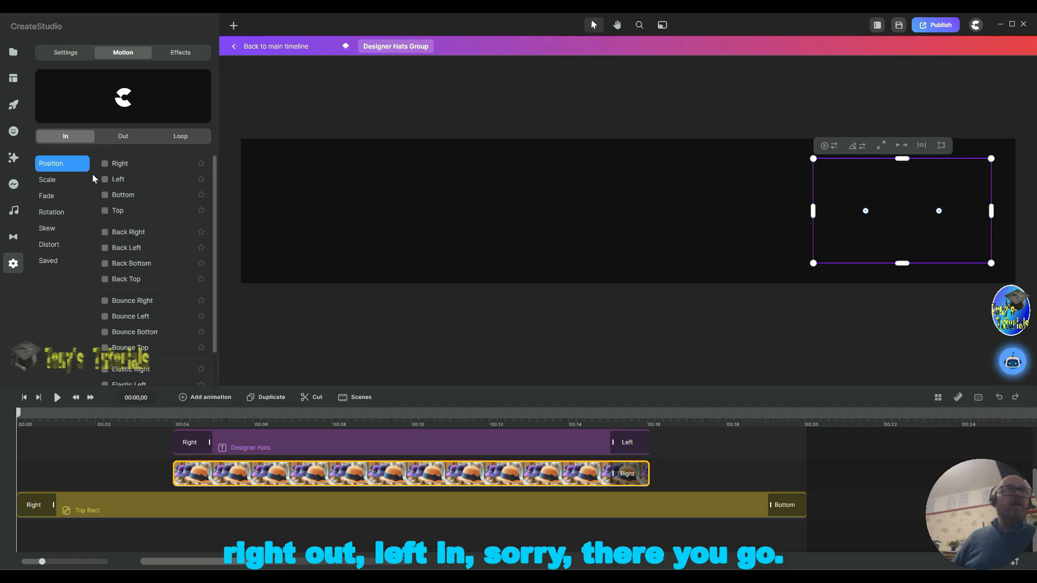
click(105, 179)
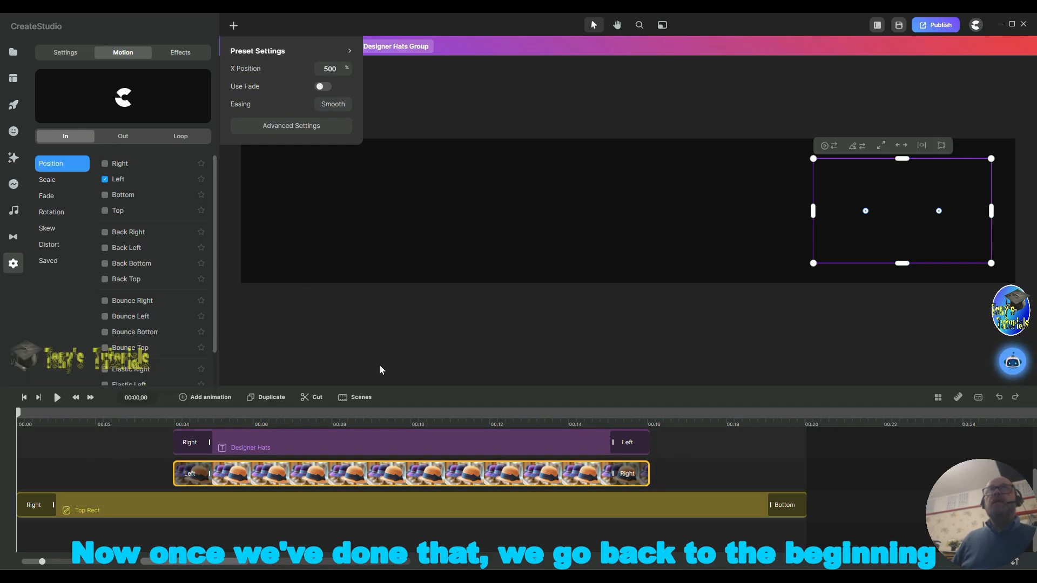
Step: Play back the Designer Hats Group animation from the start and return to the main timeline
click(474, 108)
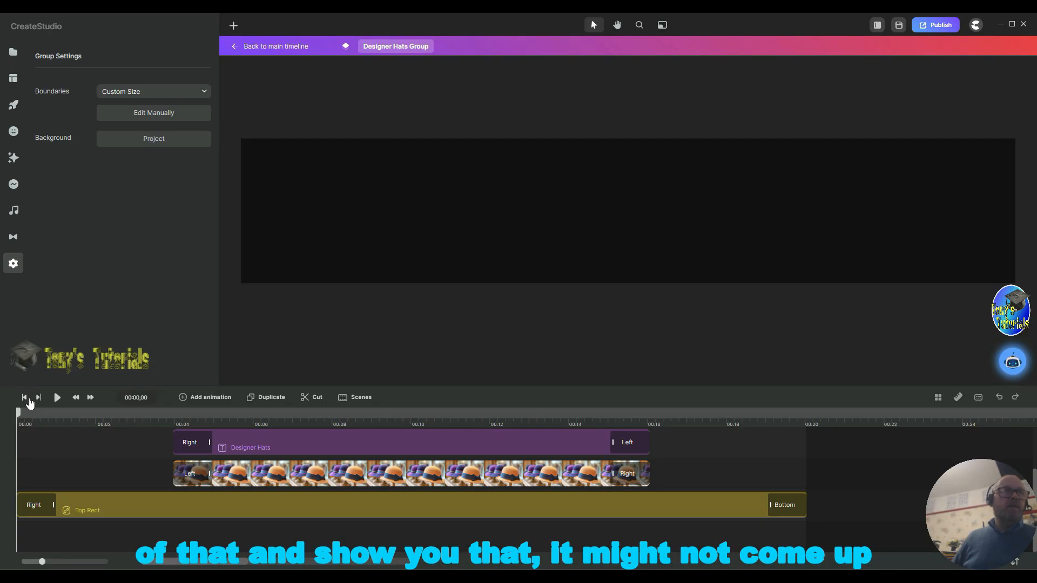
click(57, 398)
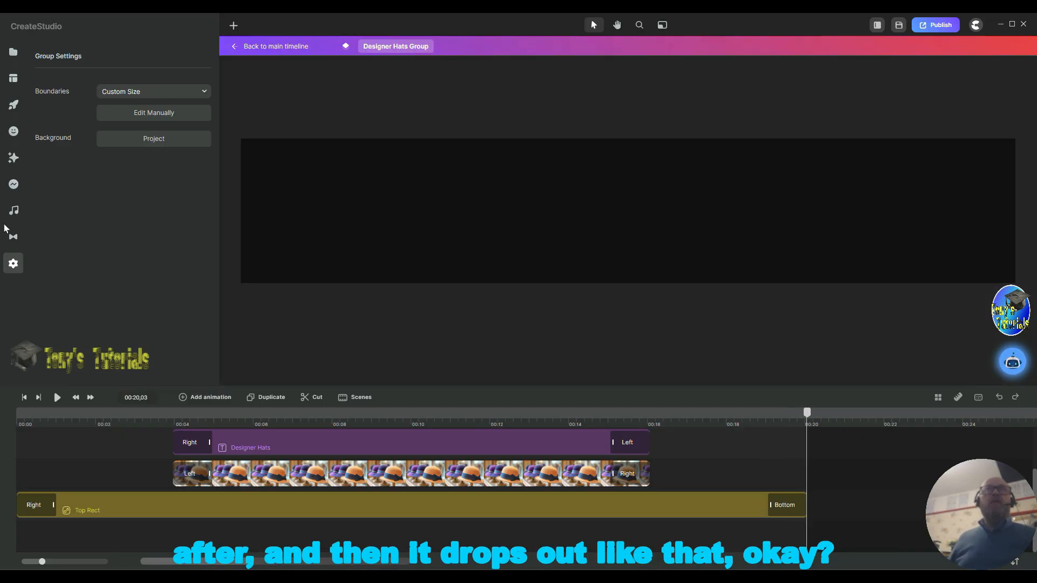
click(257, 47)
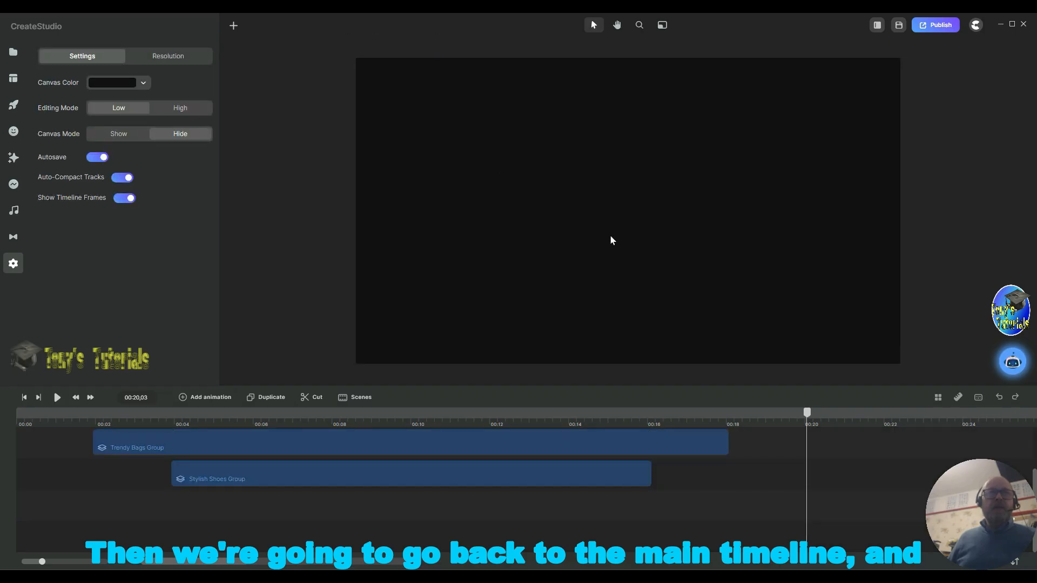
Step: Open the Trendy Bags Group and trim all its layers to end at about 16 seconds
scroll(450, 500, up, 3)
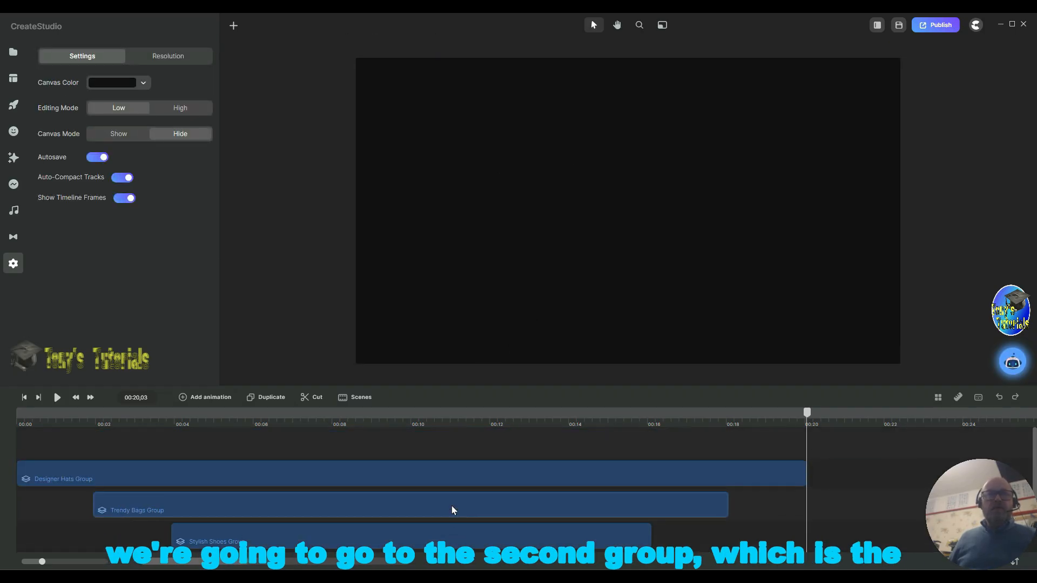
double_click(266, 510)
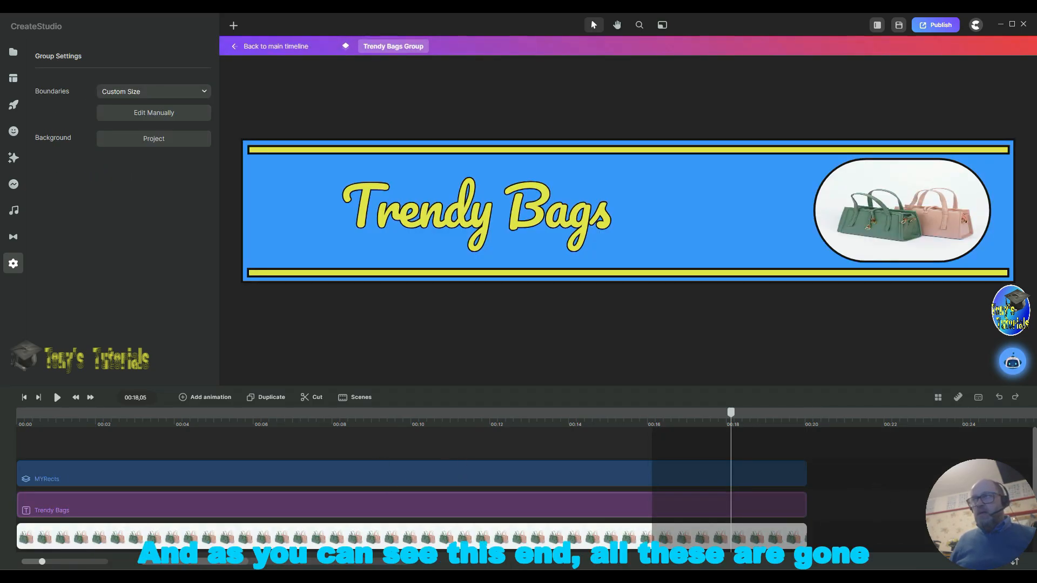
scroll(864, 492, down, 2)
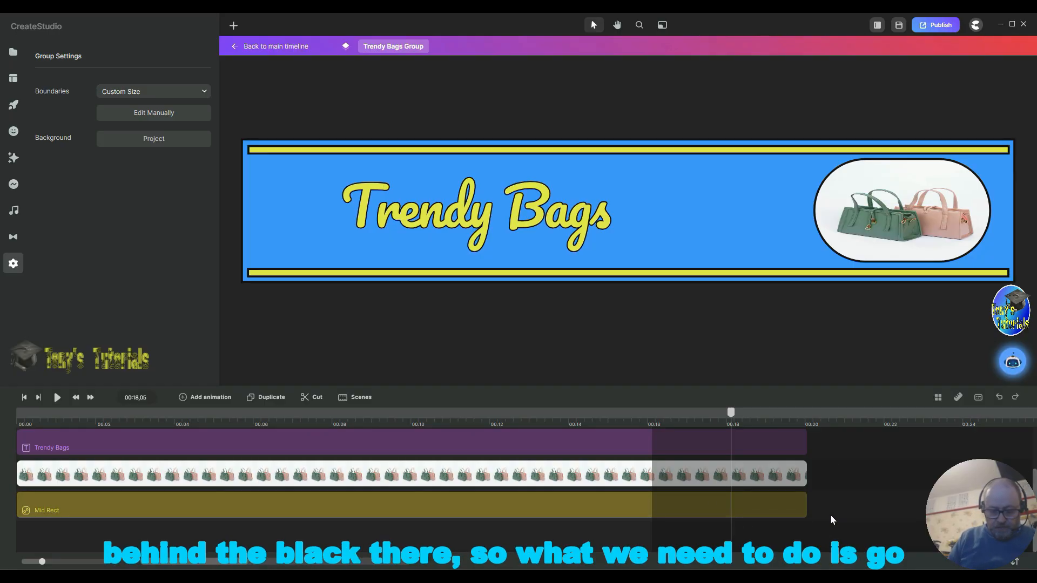
key(ctrl+a)
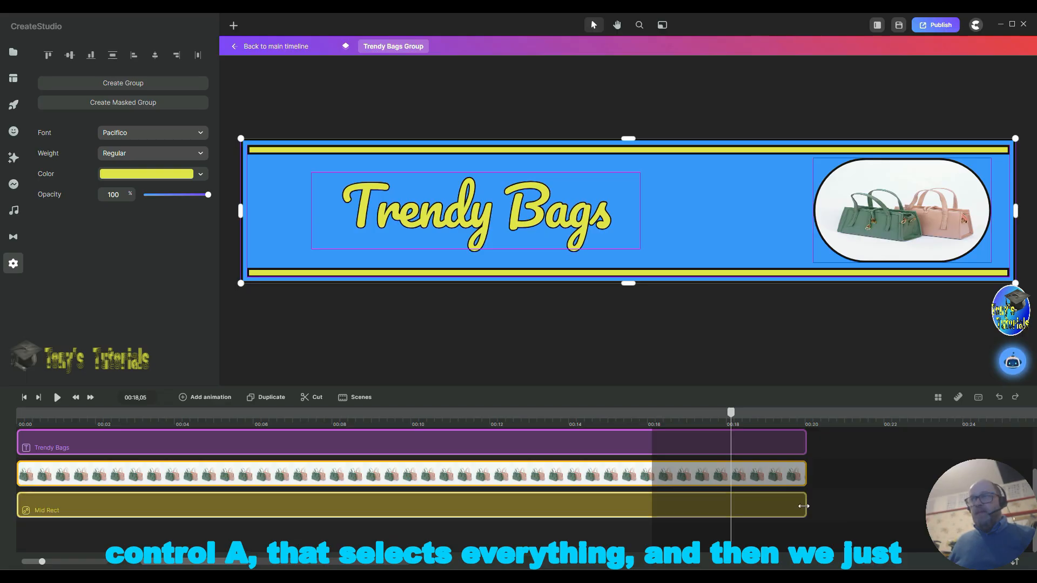
drag(803, 506, 649, 516)
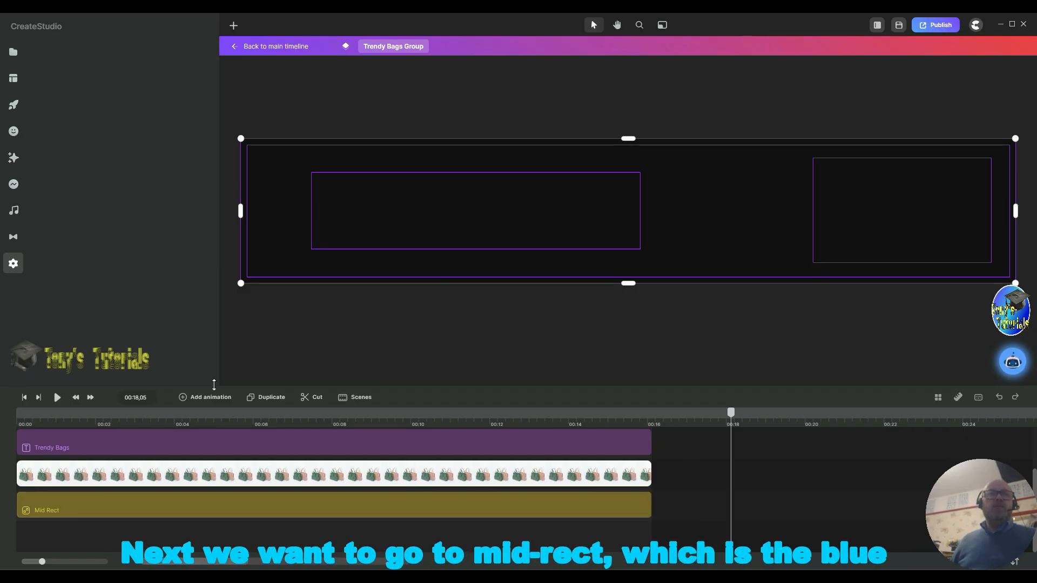
Step: Give the Mid Rect a Left position In animation and a Bottom position Out animation
click(60, 510)
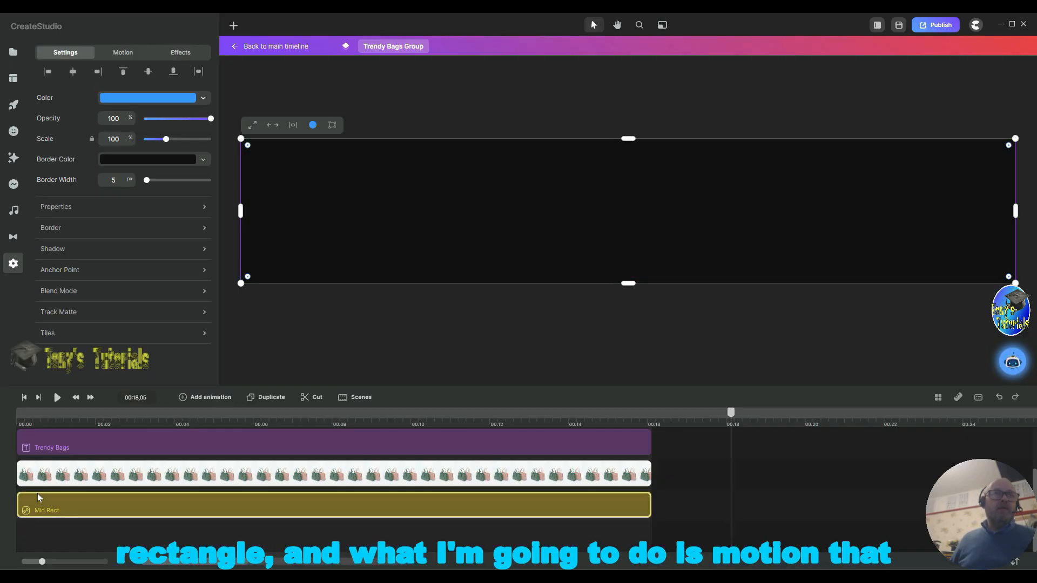
click(123, 54)
click(105, 181)
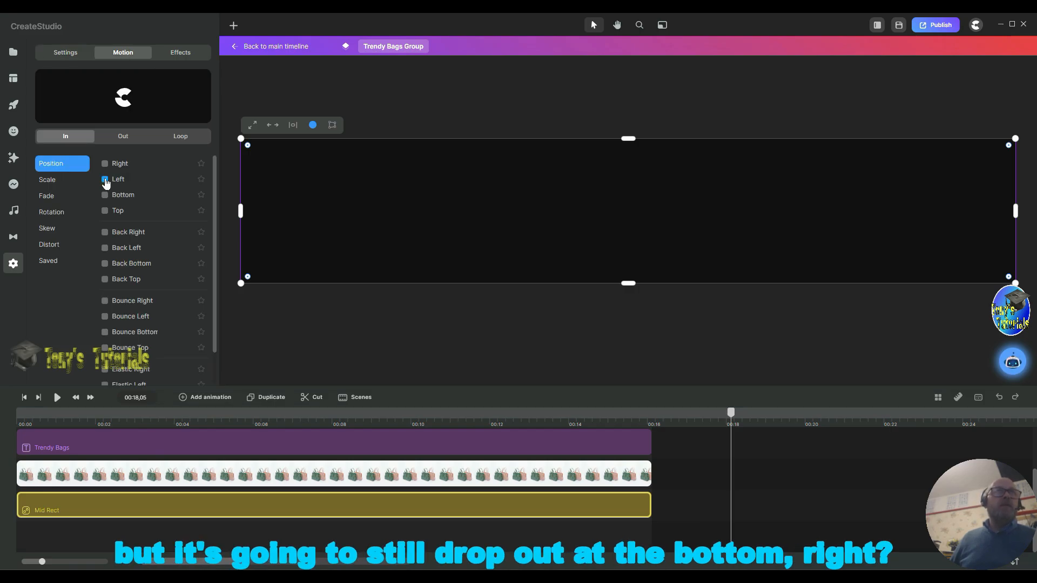
click(127, 137)
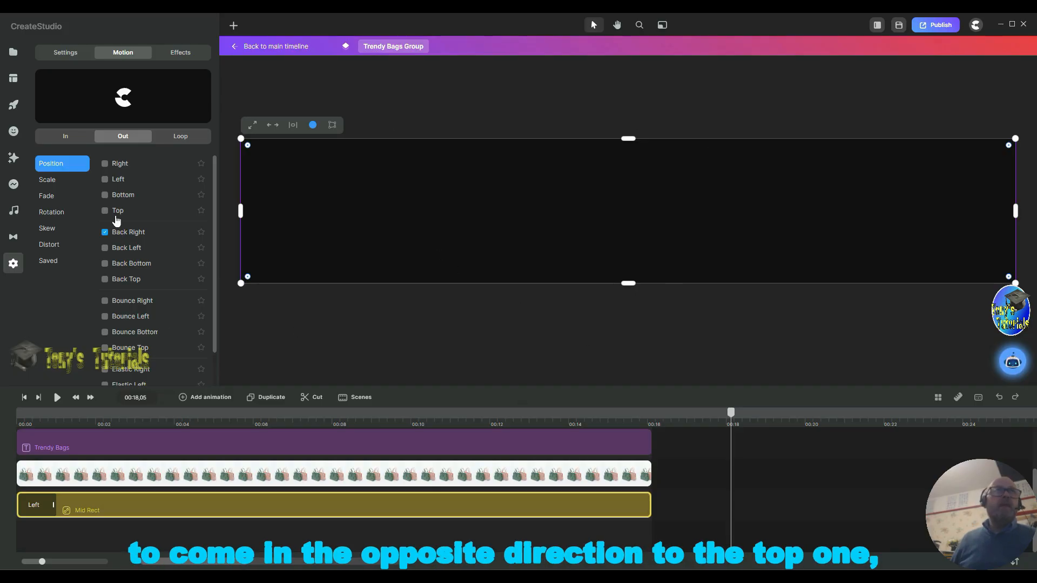
click(106, 195)
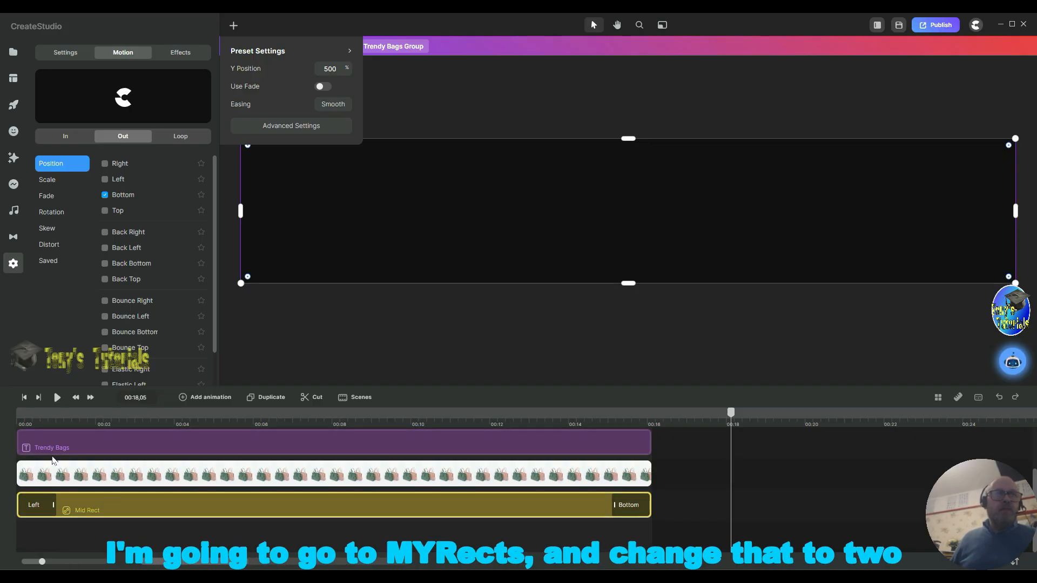
Step: Trim the MYRects layer to run from about 2 seconds to about 14 seconds
scroll(16, 479, up, 2)
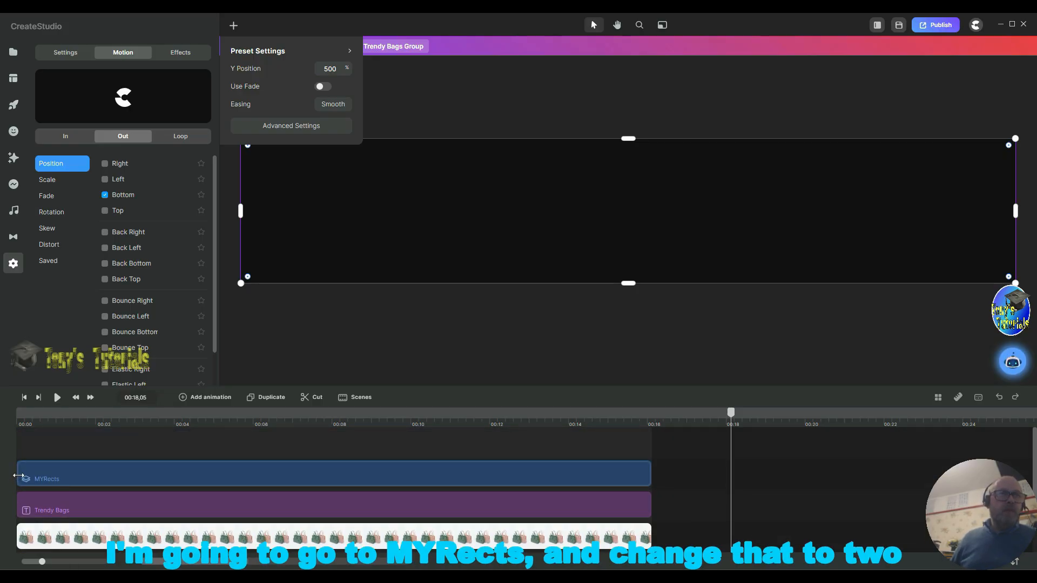
drag(29, 479, 97, 480)
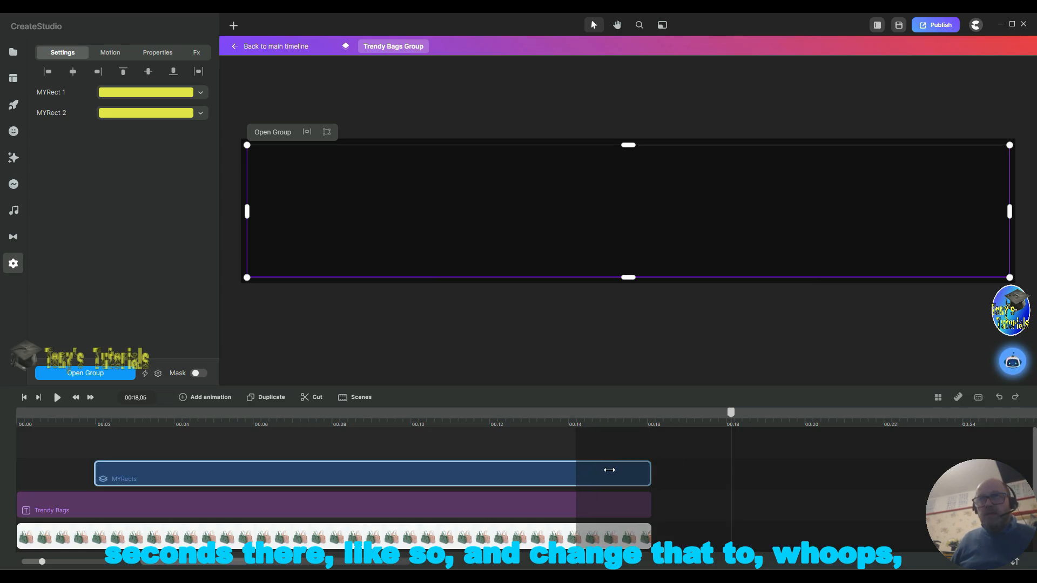
drag(647, 475, 561, 473)
Step: Trim the Trendy Bags text and the bag image to end at about 12 seconds
scroll(672, 483, down, 1)
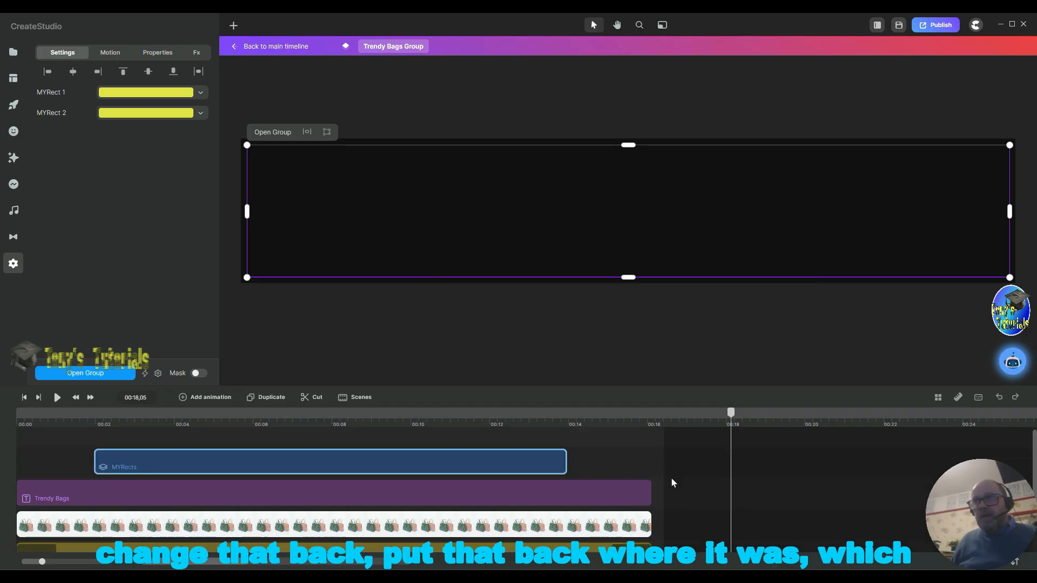
scroll(672, 482, down, 4)
scroll(673, 478, up, 5)
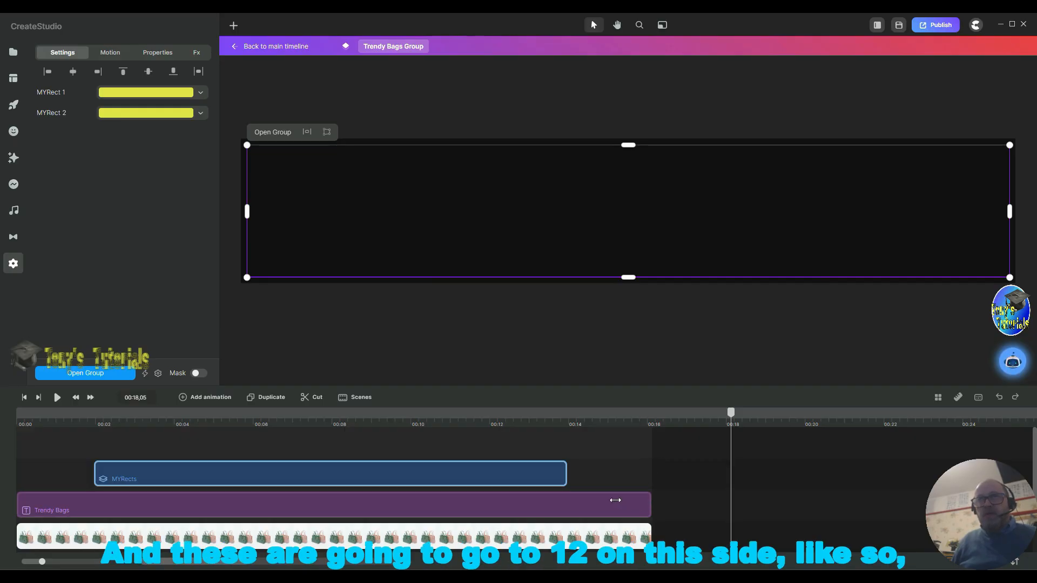
drag(615, 500, 493, 501)
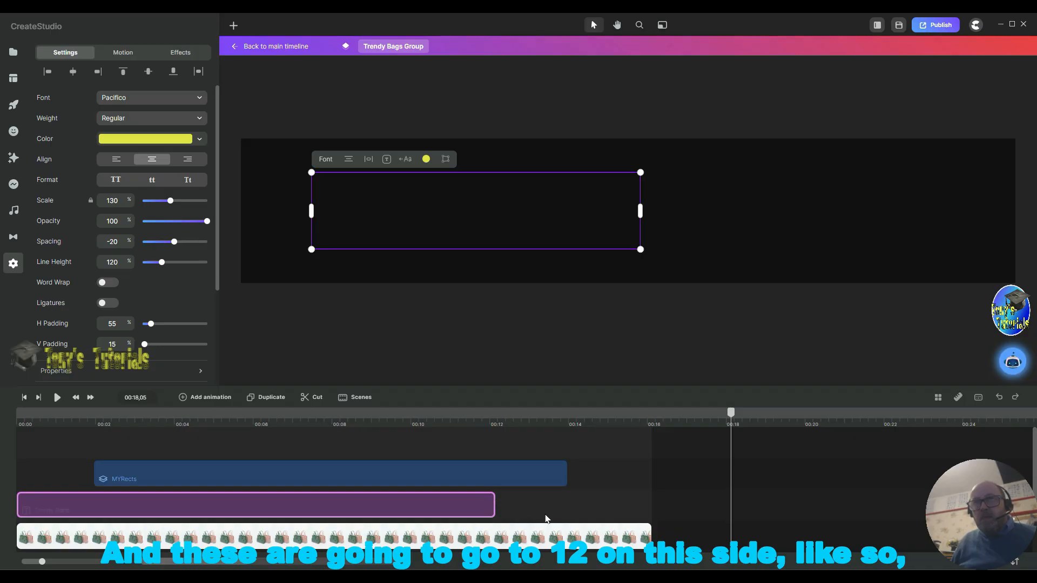
drag(649, 530, 506, 498)
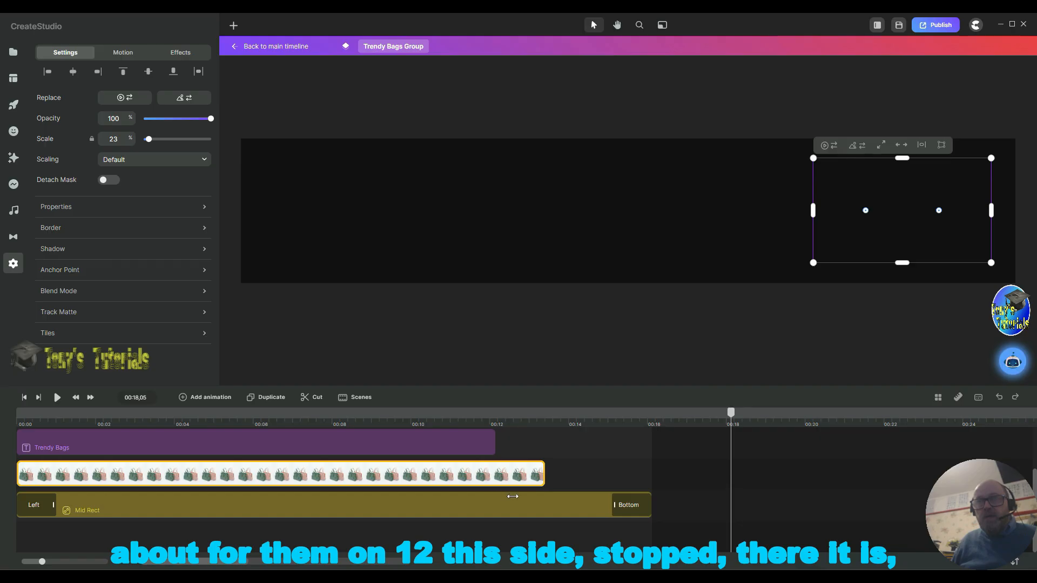
drag(516, 501, 546, 489)
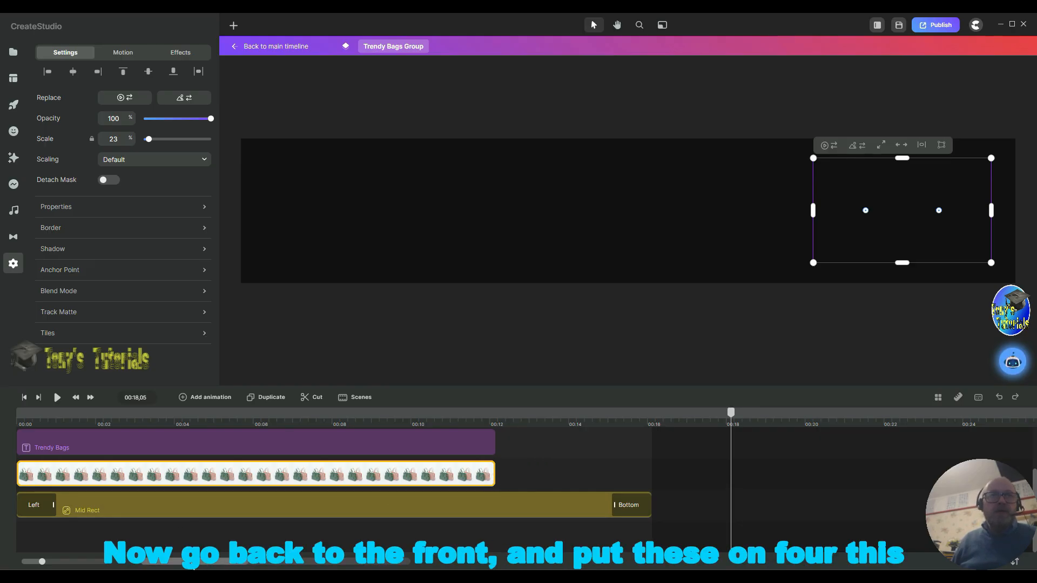
Step: Trim the Trendy Bags text and the bag image to start at about 4 seconds
scroll(33, 513, up, 2)
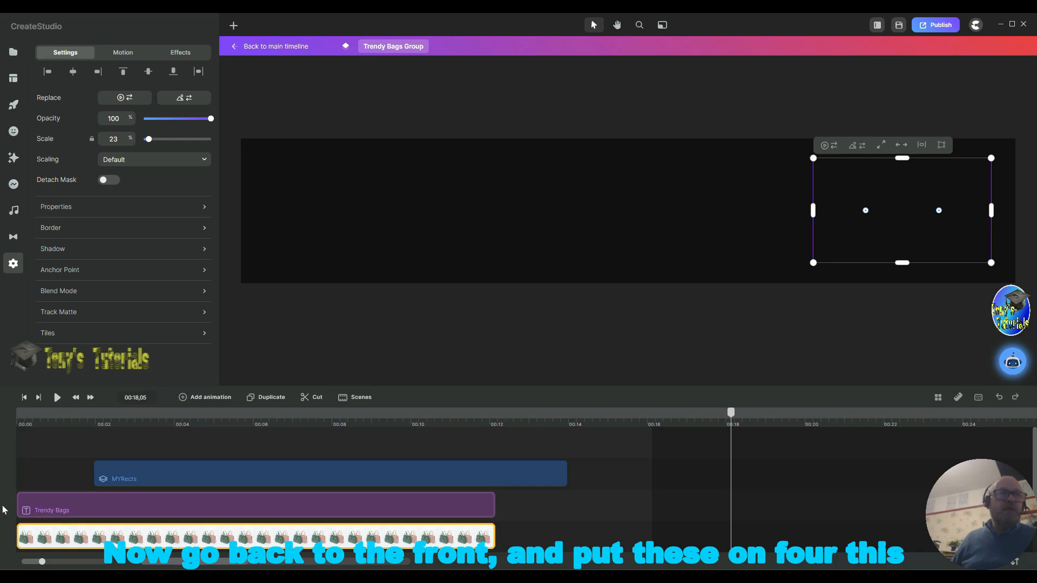
drag(61, 508, 176, 502)
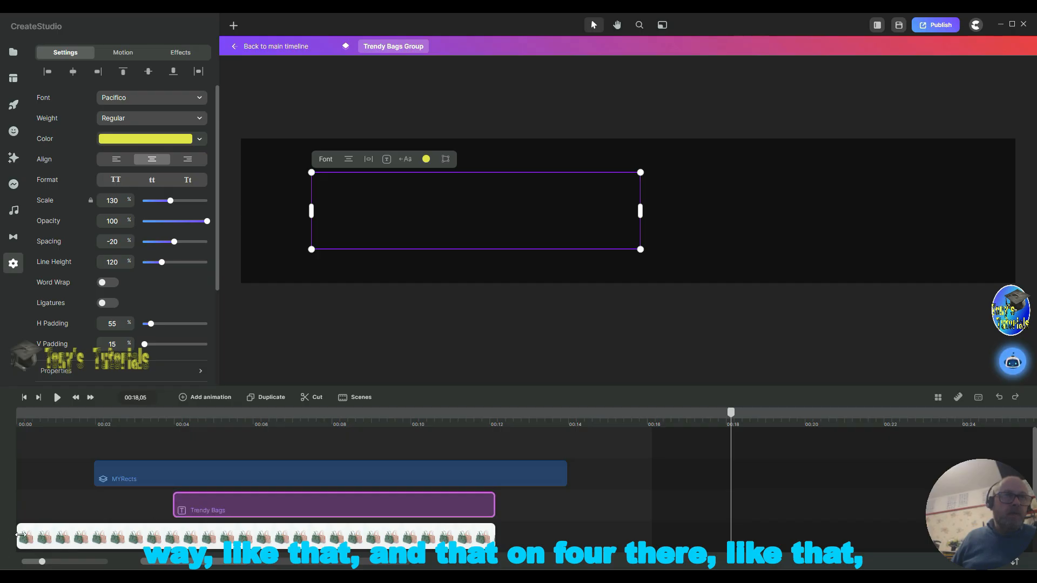
drag(129, 537, 168, 535)
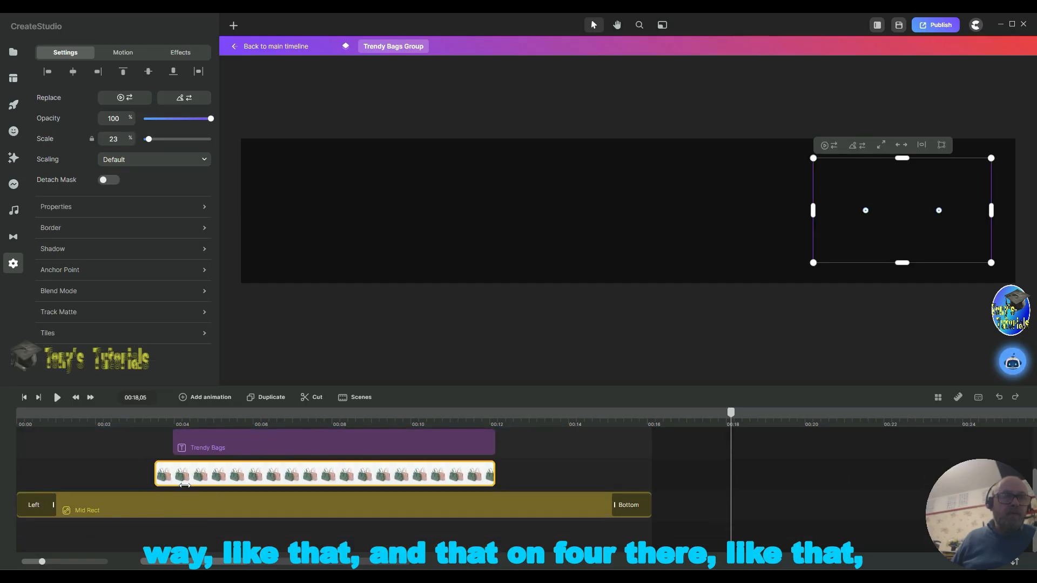
drag(203, 483, 177, 473)
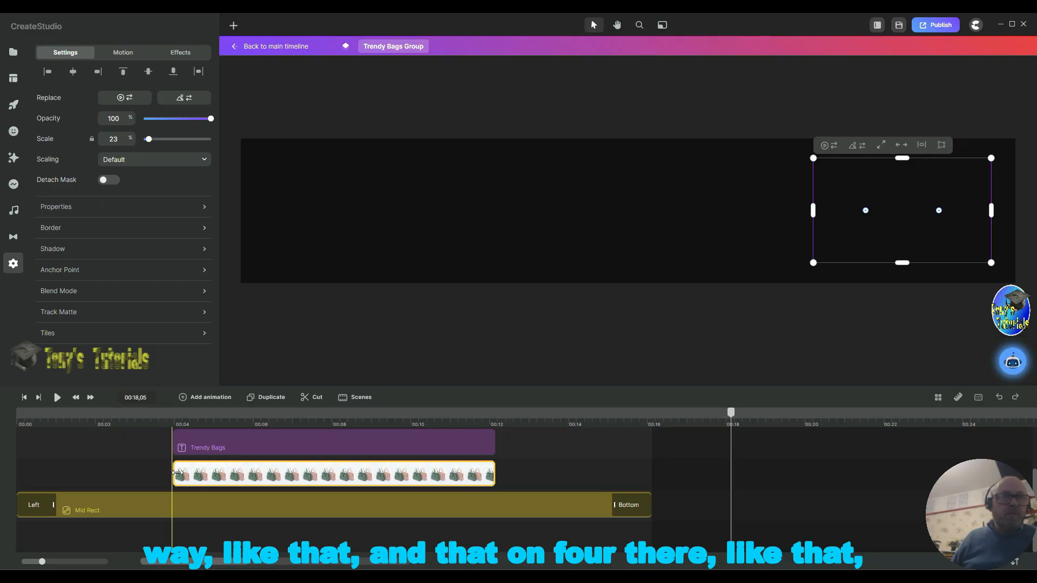
Step: Give the MYRects layer the saved Scale X (Circ) preset as both its In and Out animation
scroll(208, 557, up, 2)
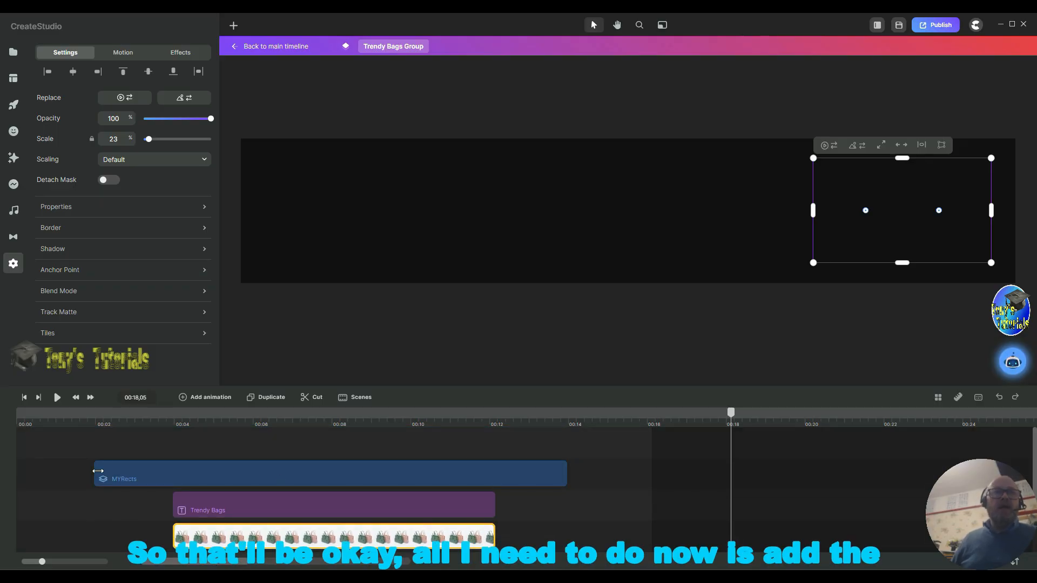
click(135, 479)
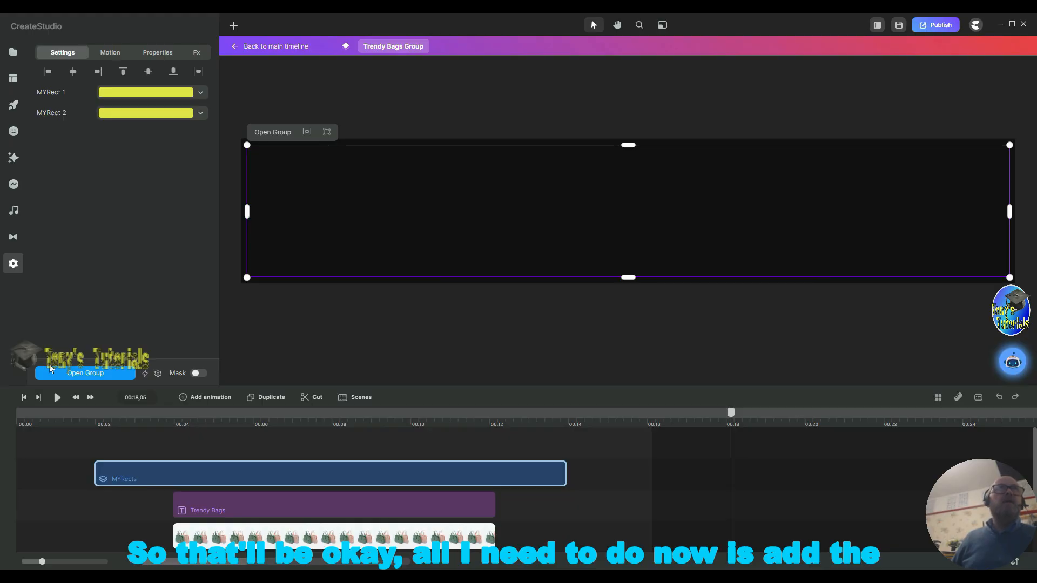
click(110, 54)
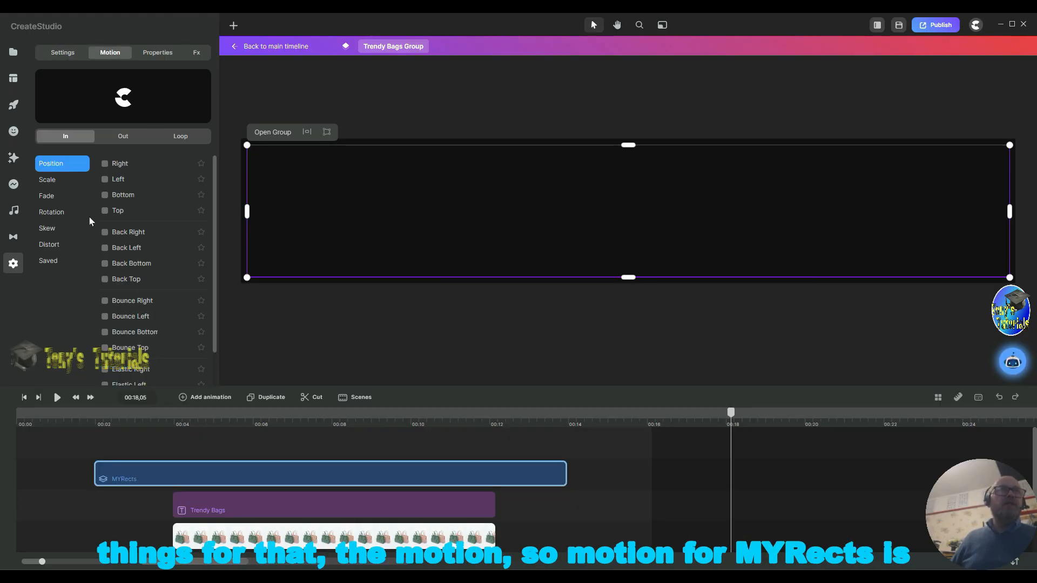
click(48, 261)
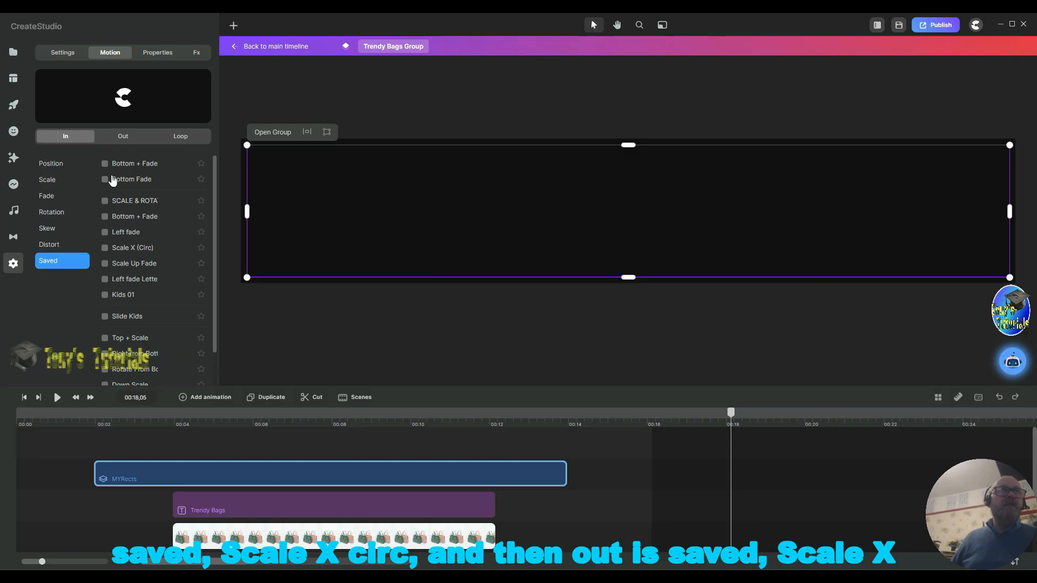
click(104, 248)
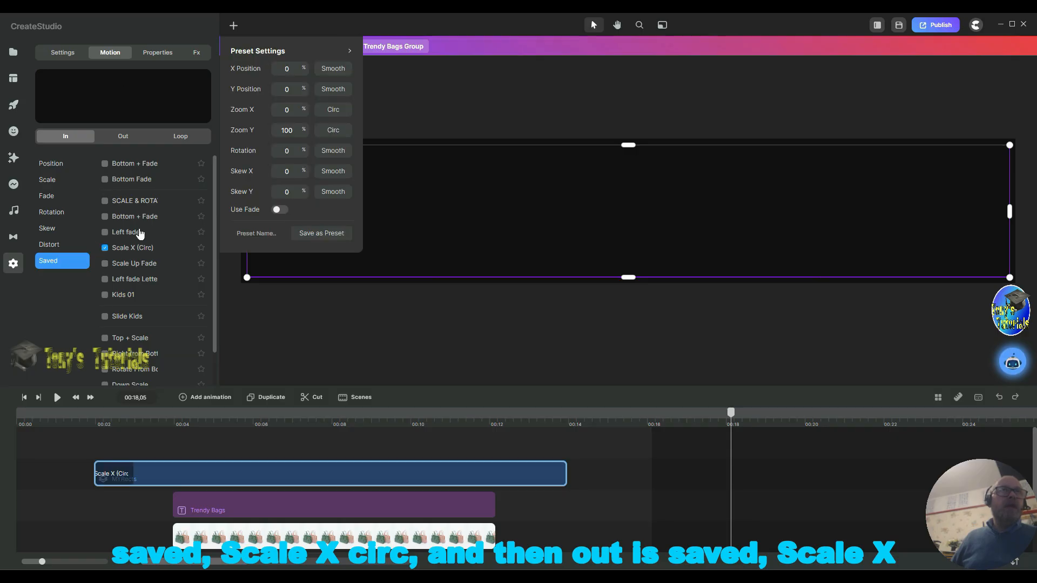
click(123, 136)
click(51, 260)
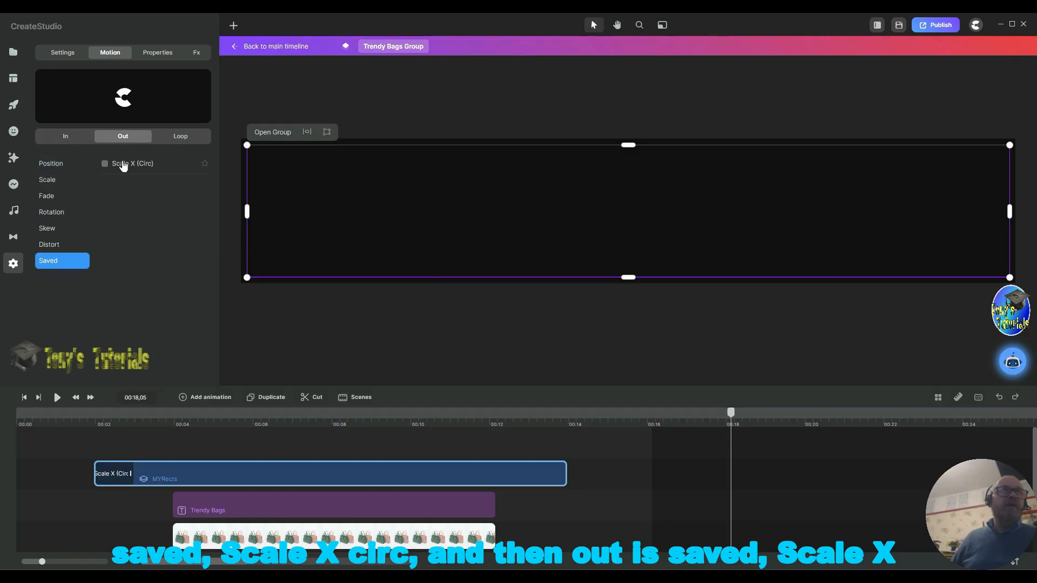
click(105, 163)
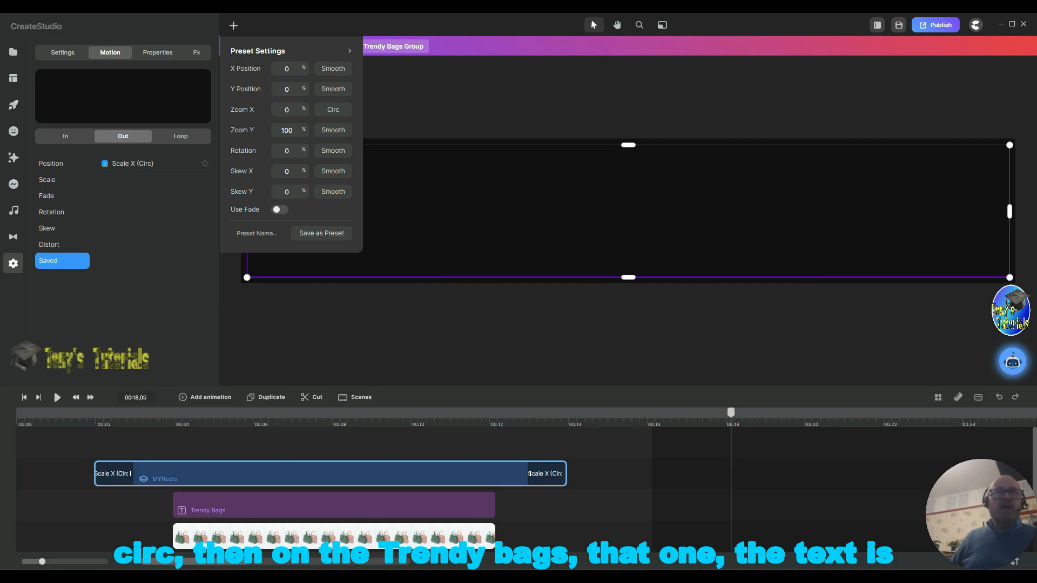
Step: Give the Trendy Bags text a Right position In animation and a Left position Out animation
click(202, 503)
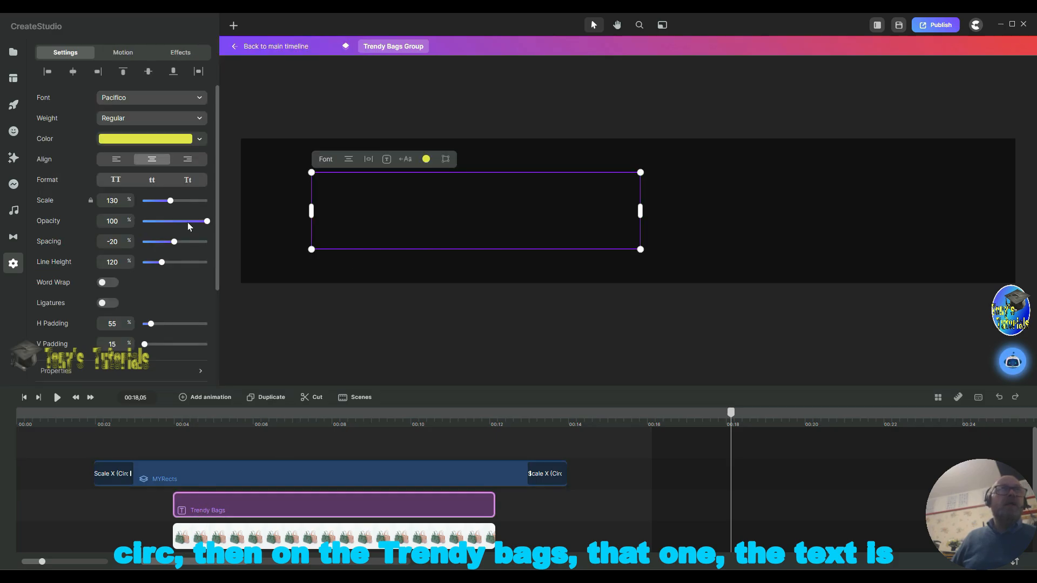
click(122, 52)
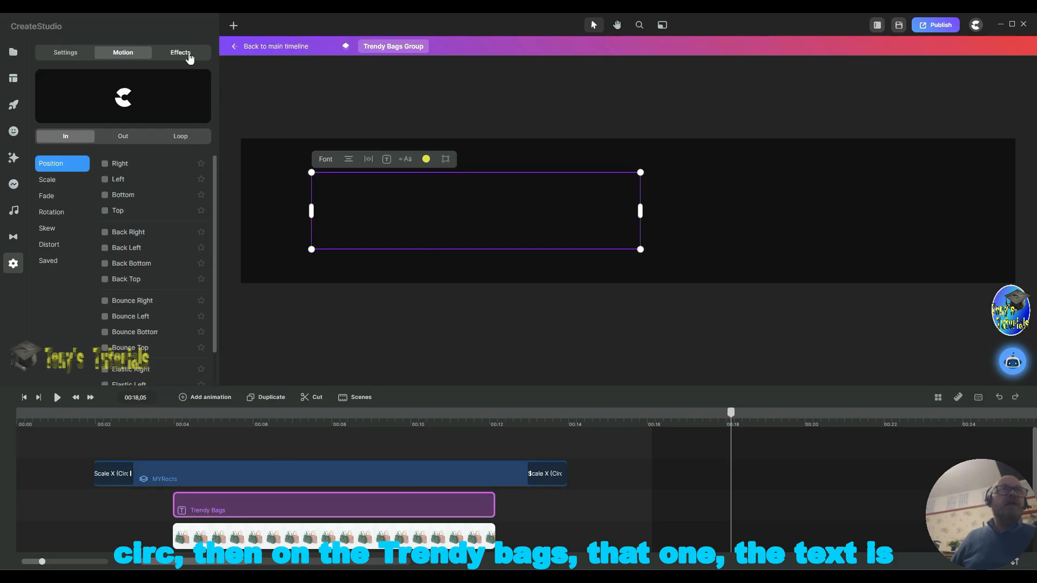
click(105, 164)
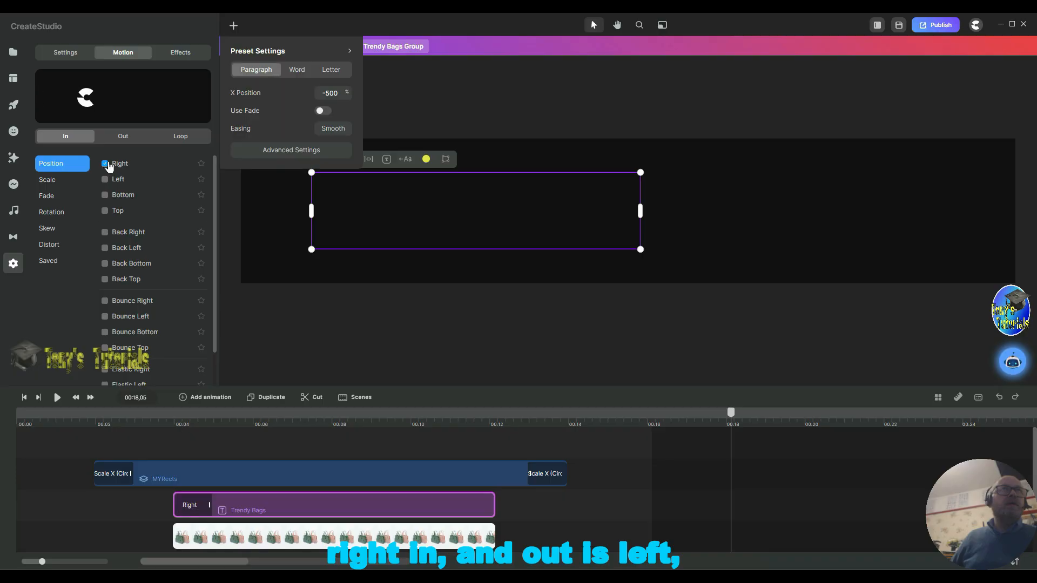
click(123, 137)
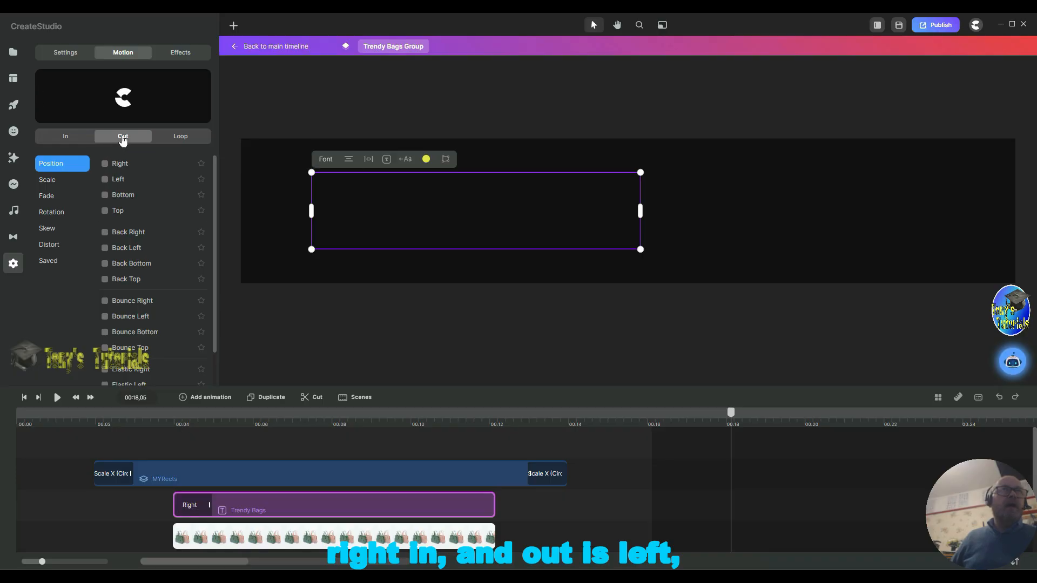
click(105, 179)
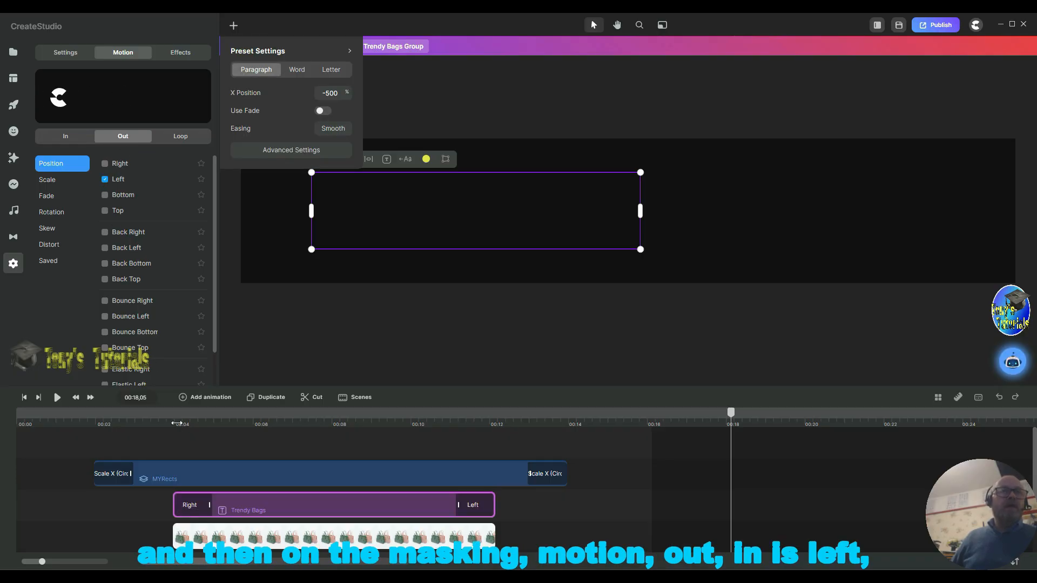
Step: Give the bag image a Left position In animation and a Right position Out animation
click(196, 540)
scroll(197, 543, down, 1)
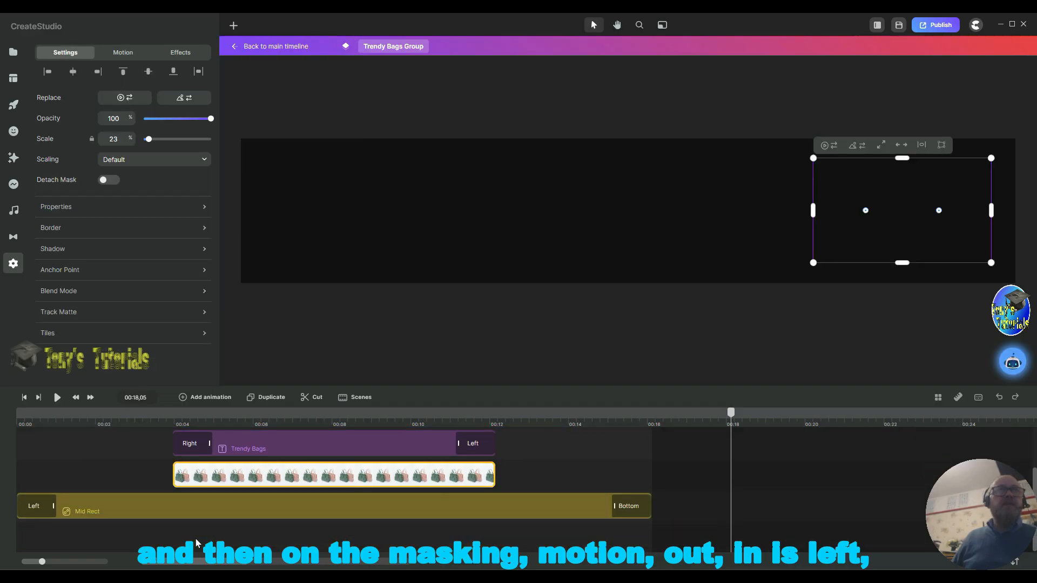
click(122, 52)
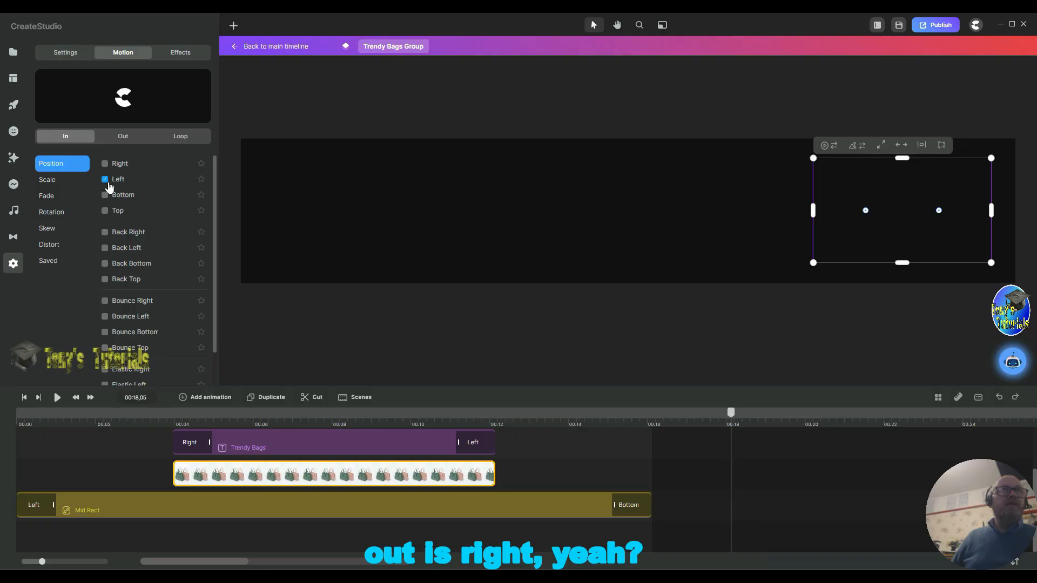
click(122, 136)
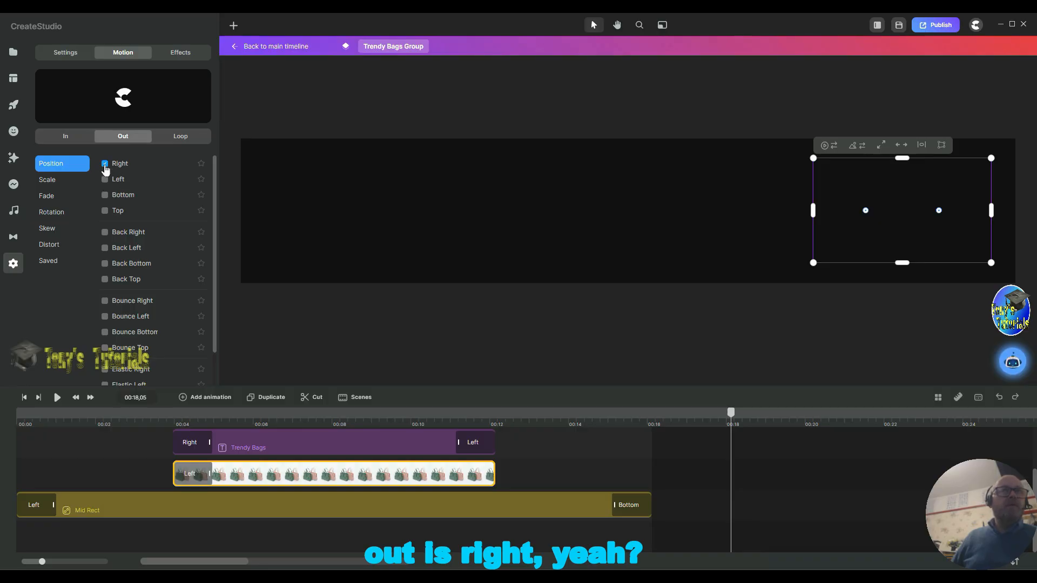
click(105, 165)
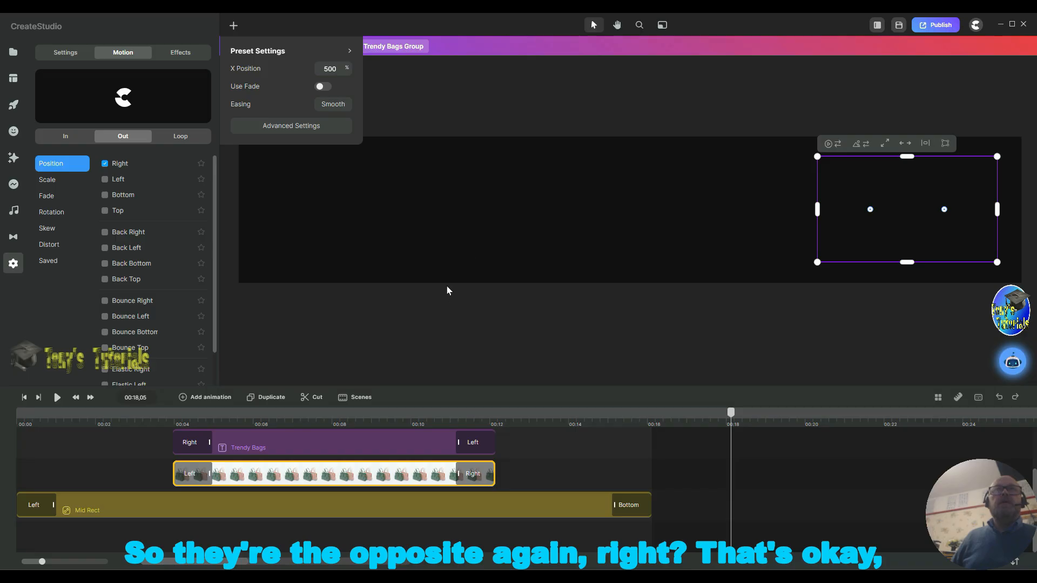
click(465, 63)
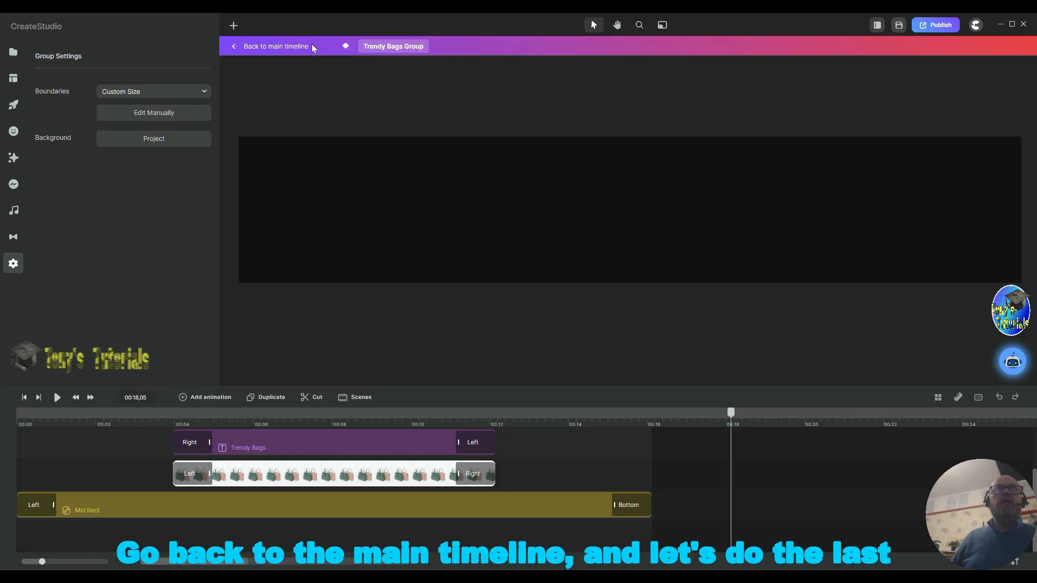
Step: Return to the main timeline and open the Stylish Shoes Group for editing
click(255, 48)
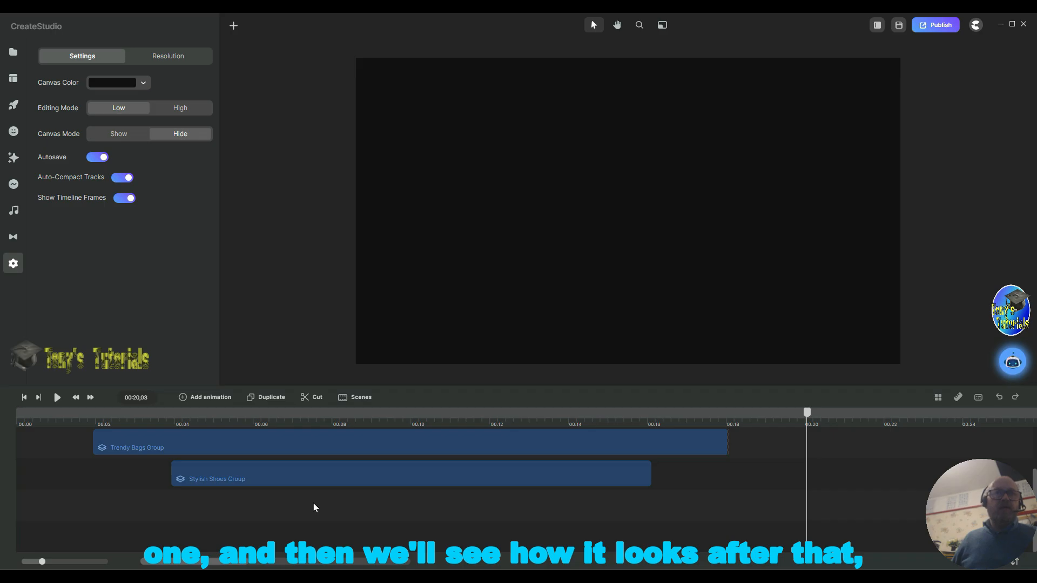
click(300, 478)
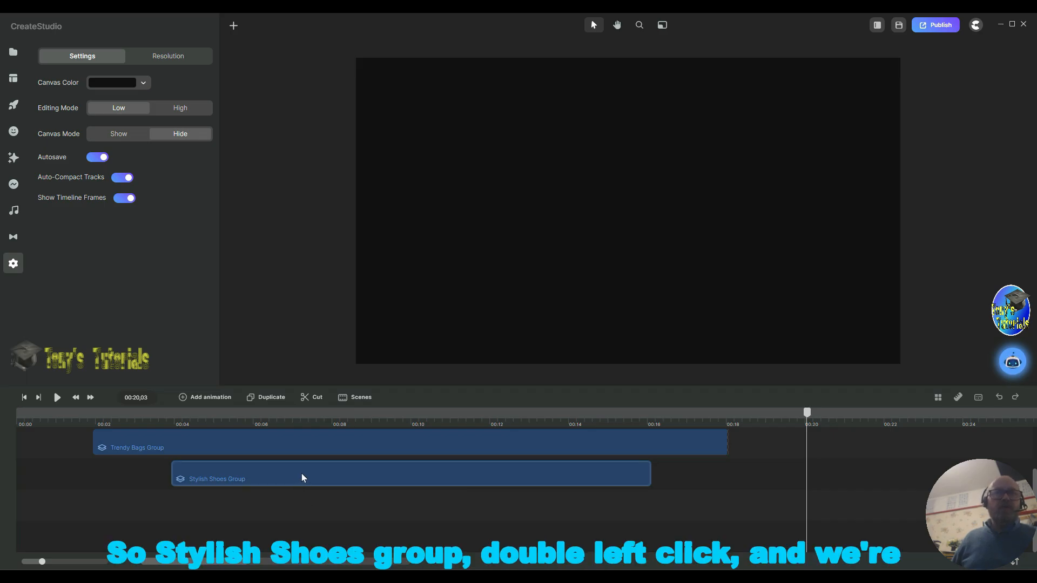
double_click(303, 473)
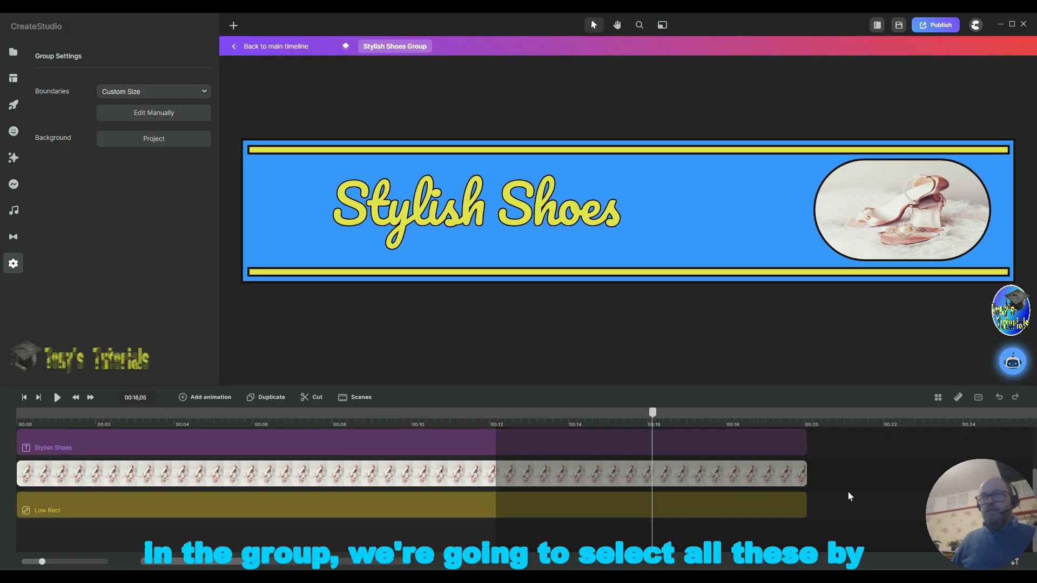
Step: Select all layers in the Stylish Shoes Group and trim them to end at about 12 seconds
scroll(847, 487, up, 2)
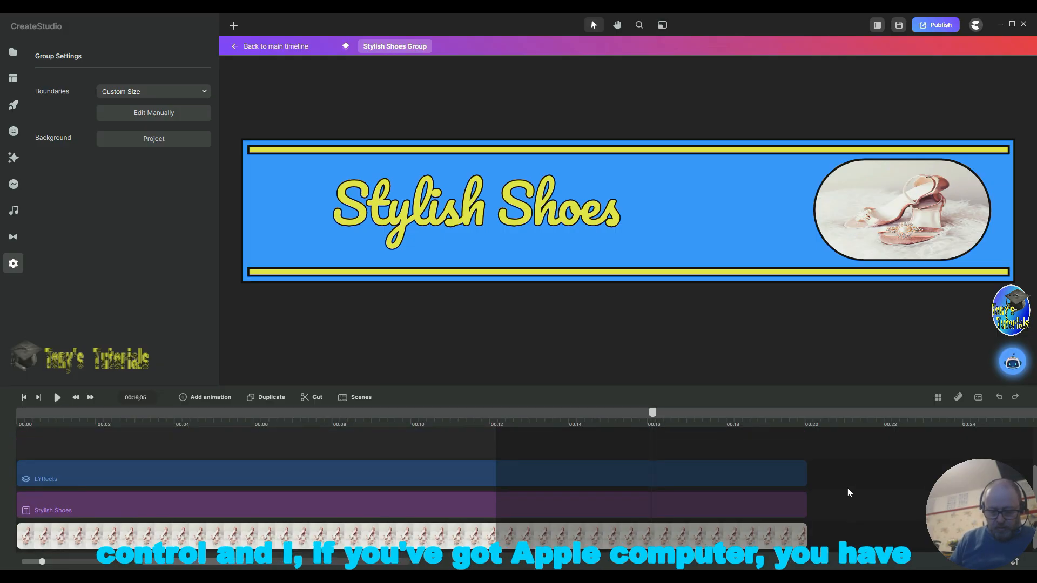
key(ctrl+a)
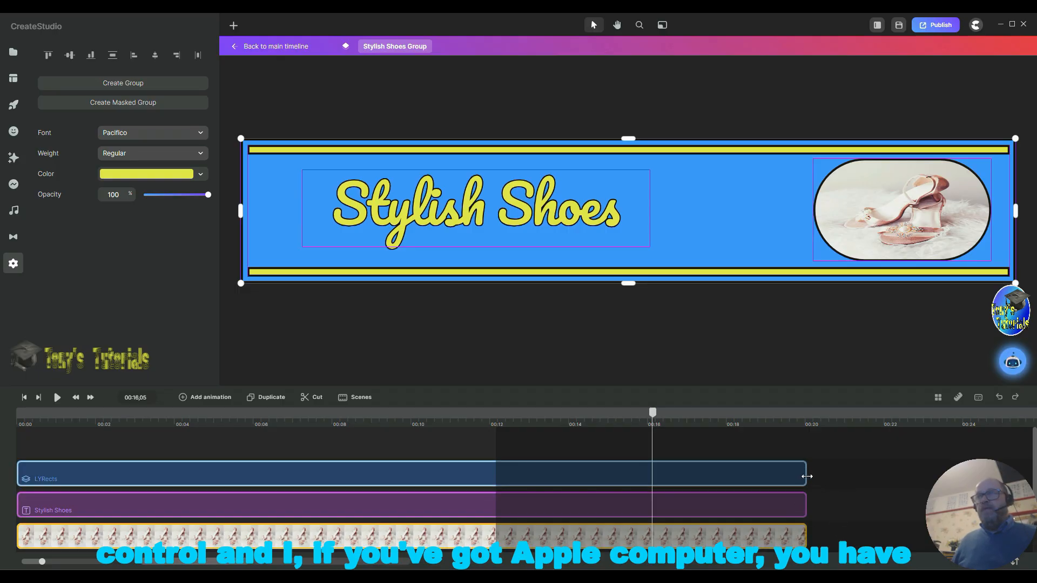
drag(804, 474, 493, 485)
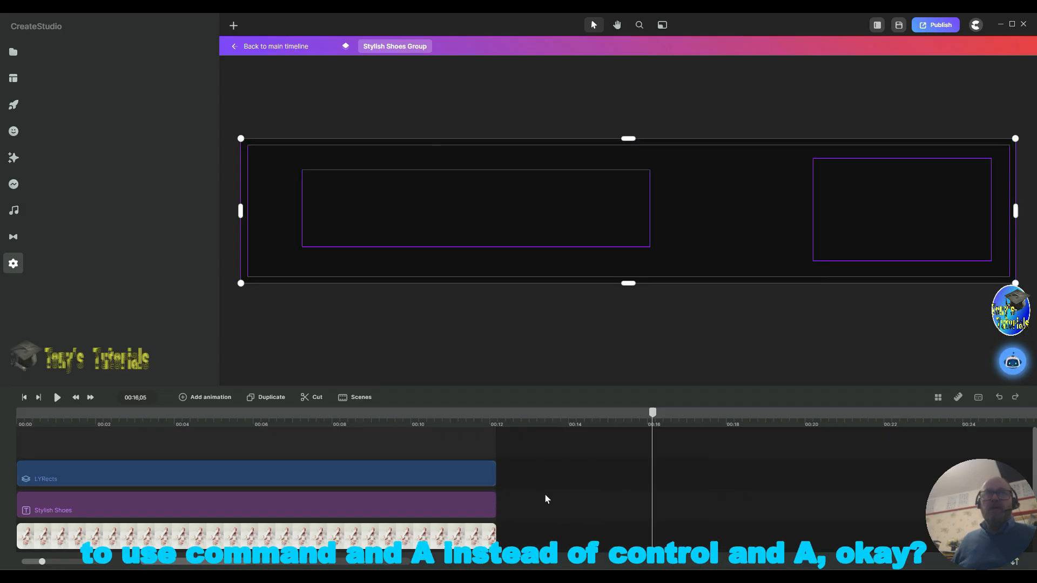
scroll(598, 494, down, 2)
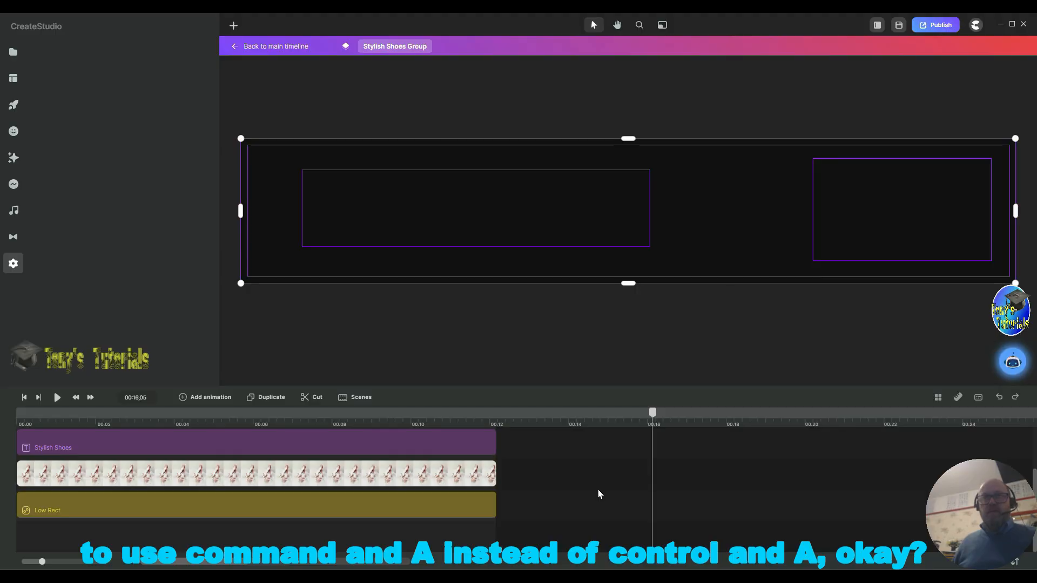
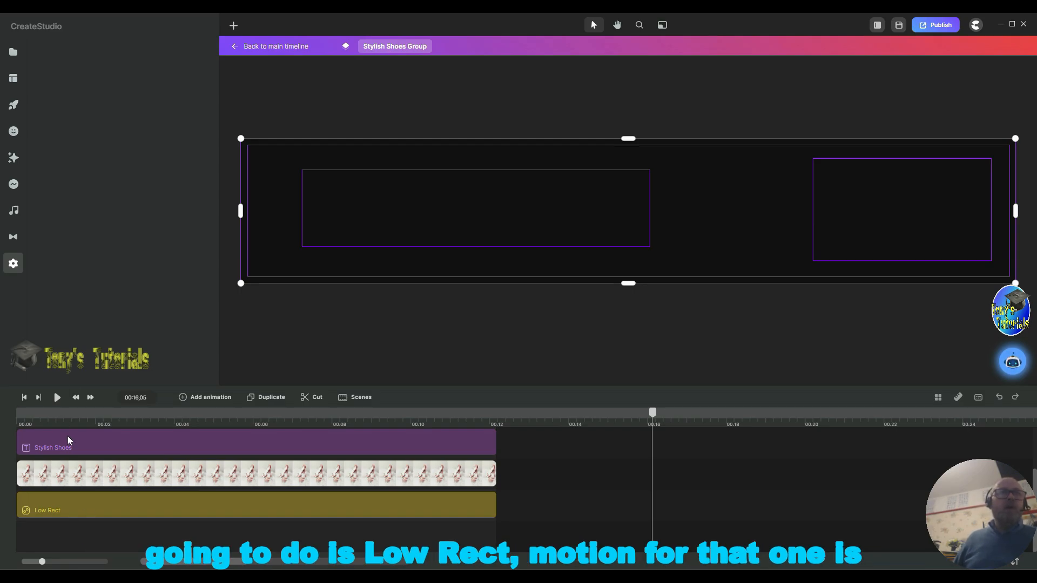
Step: Give the Low Rect a Right position In animation and a Bottom position Out animation
click(46, 507)
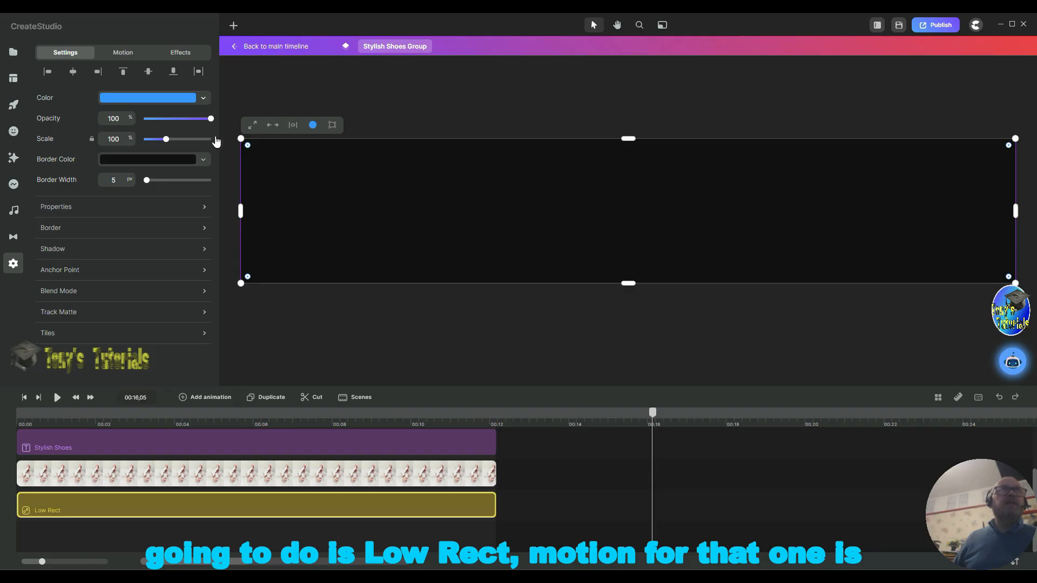
click(121, 54)
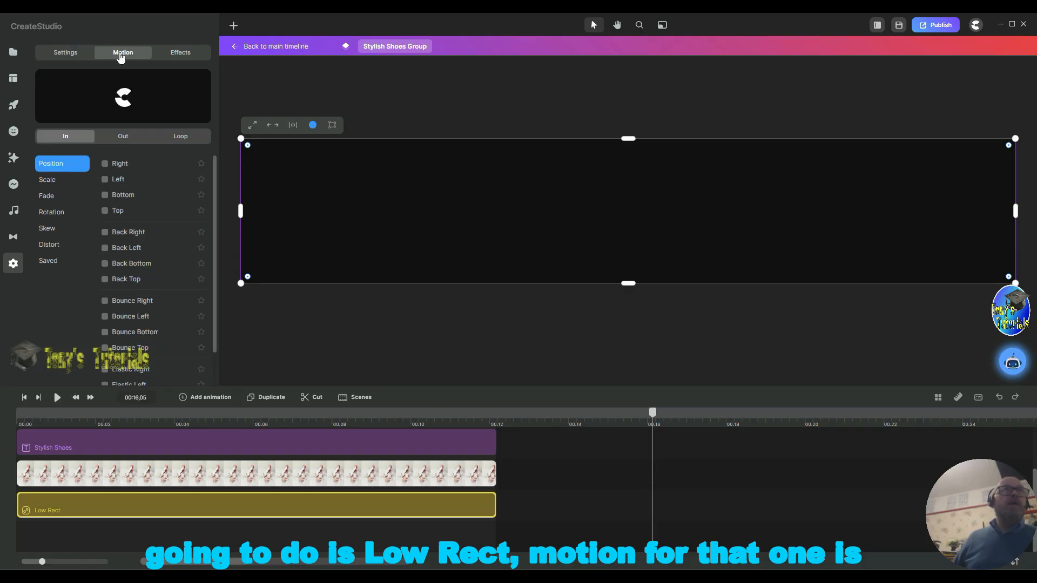
click(104, 164)
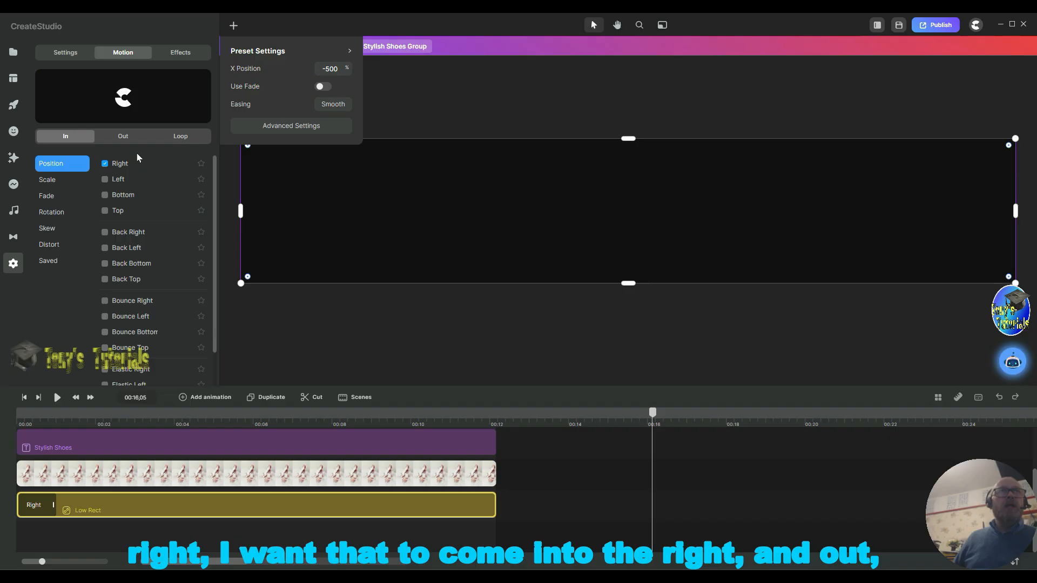
click(122, 137)
click(105, 195)
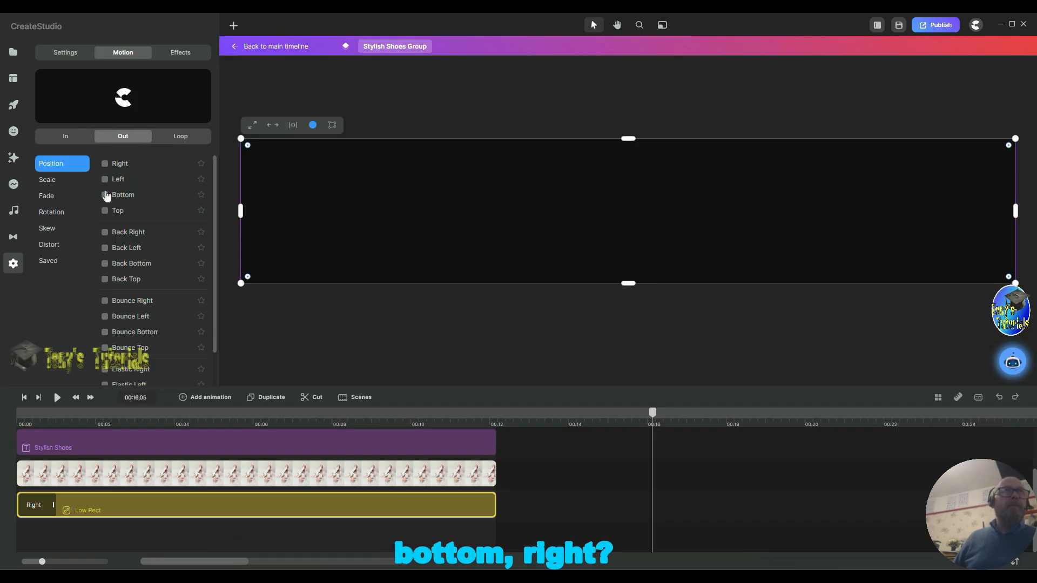
click(105, 198)
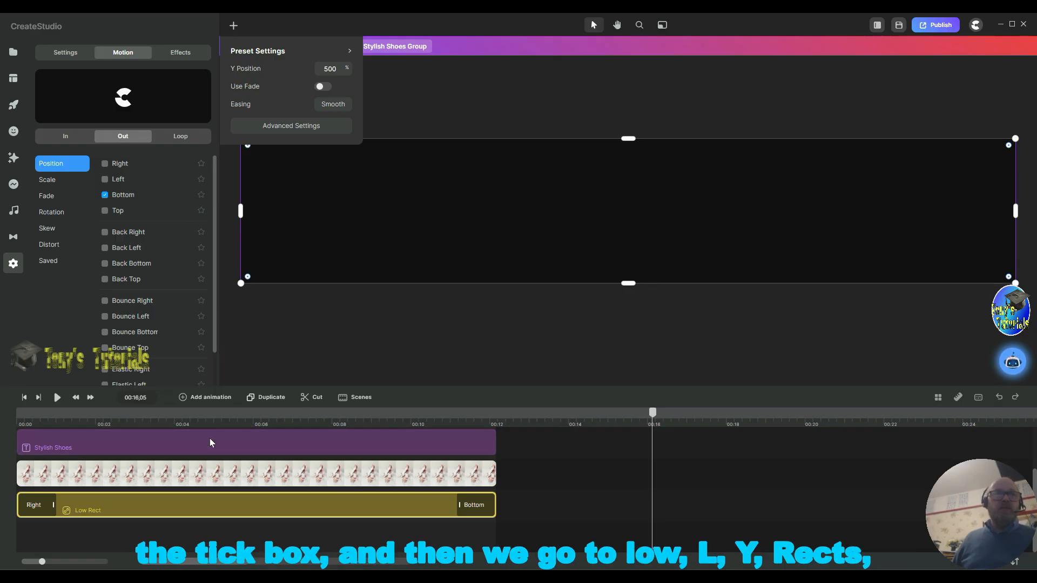
Step: Trim the LYRects group layer to start at about 2 seconds and end at about 10 seconds
scroll(99, 487, up, 2)
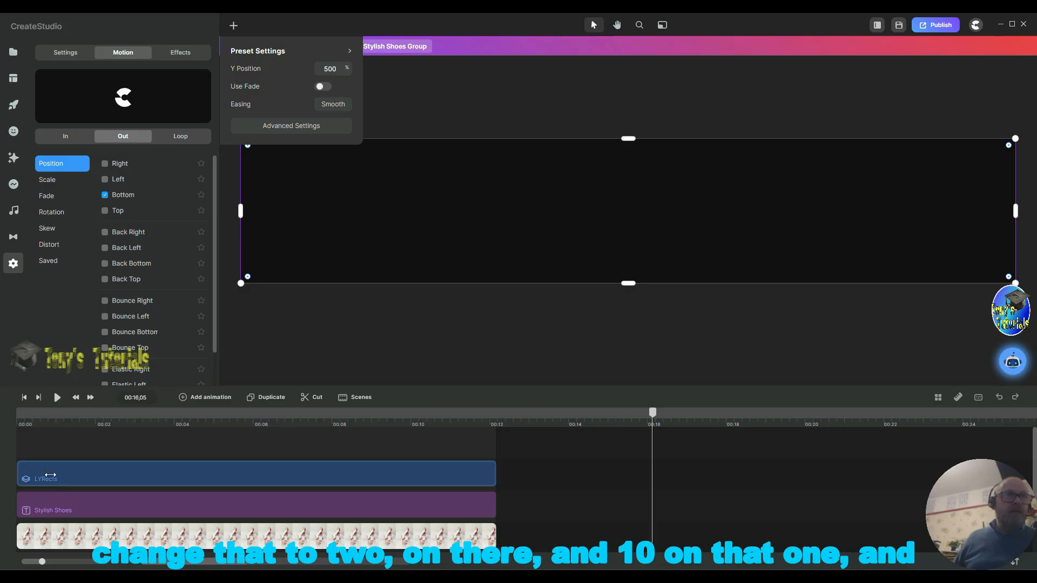
drag(51, 475, 94, 475)
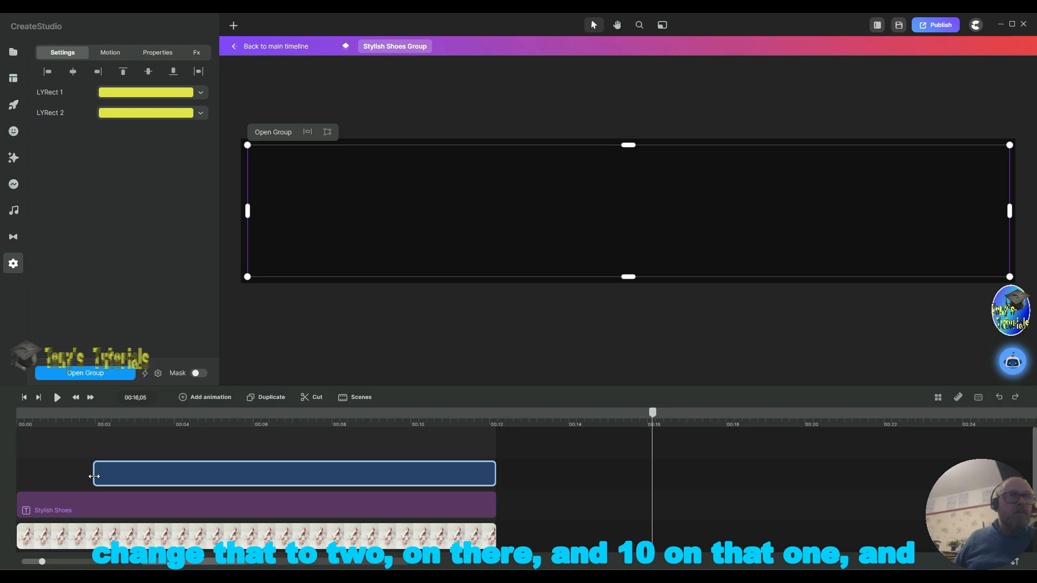
drag(493, 476, 410, 473)
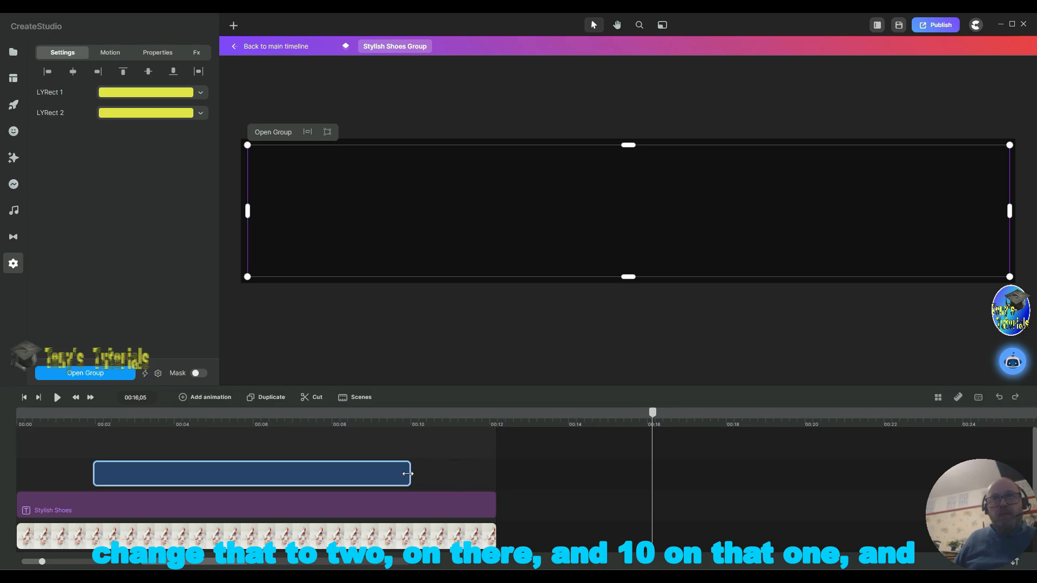
Step: Move the starts of the Stylish Shoes text and the shoe image to about 4 seconds
click(37, 510)
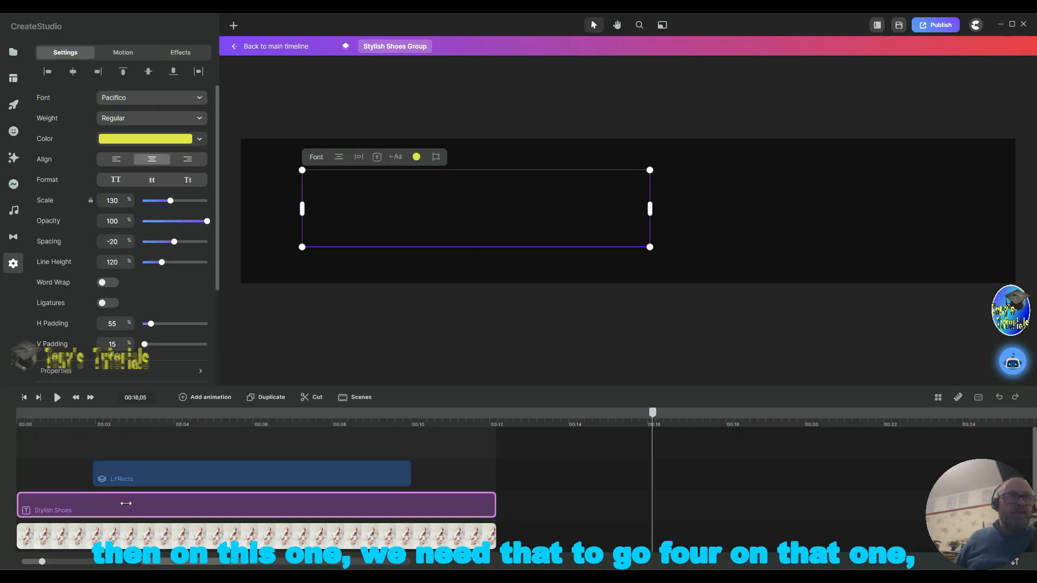
drag(18, 505, 178, 500)
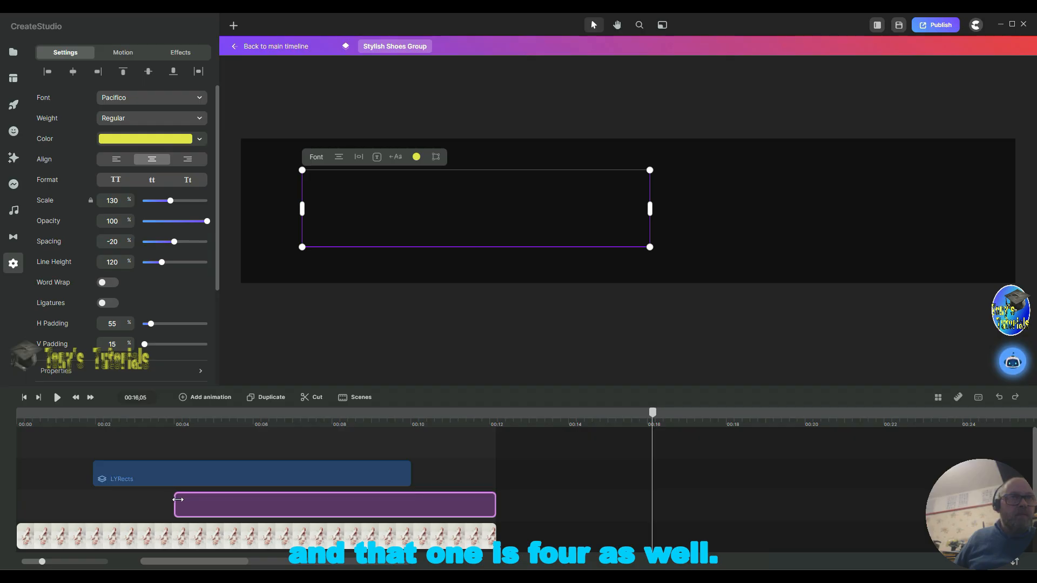
click(90, 536)
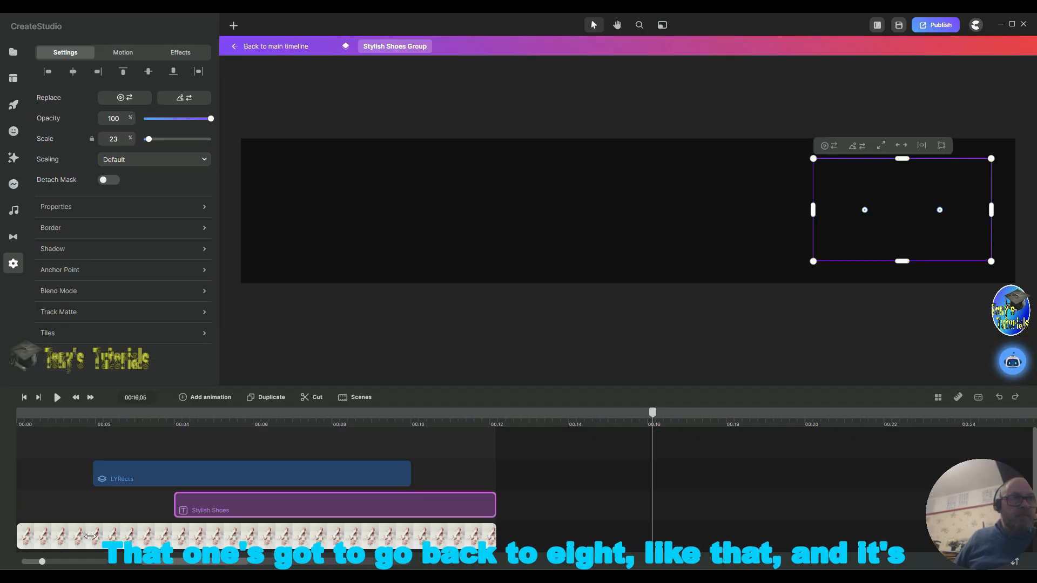
drag(90, 536, 148, 533)
drag(218, 485, 176, 474)
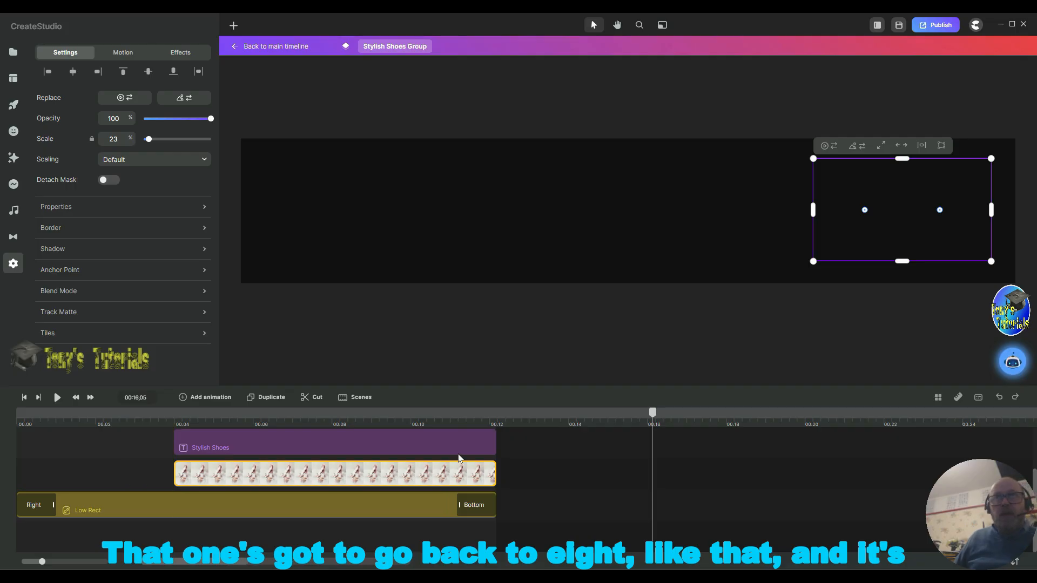
Step: Trim the Stylish Shoes text and the shoe image to end at about 8 seconds
scroll(578, 502, up, 2)
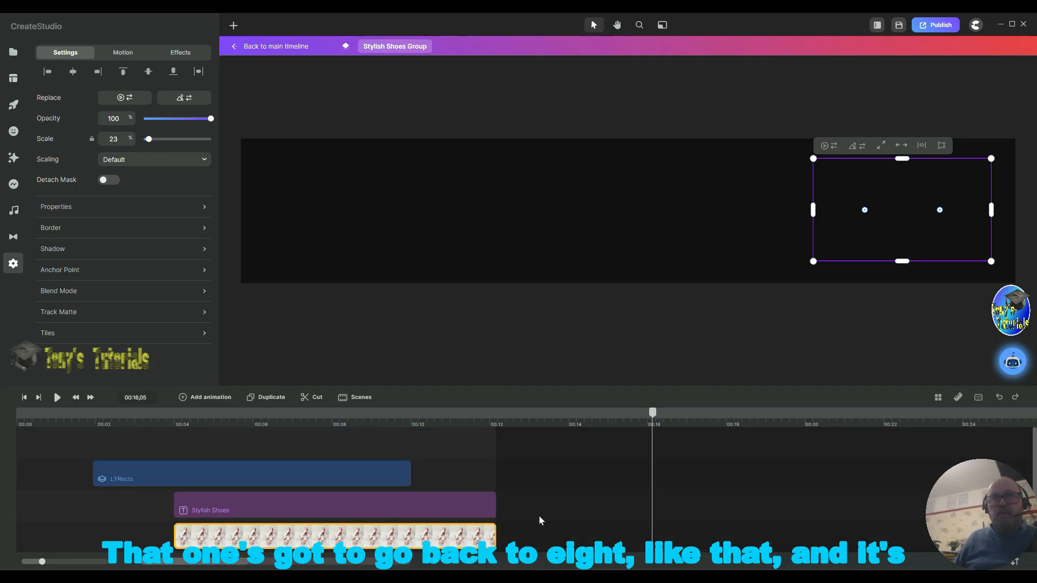
drag(492, 510, 330, 494)
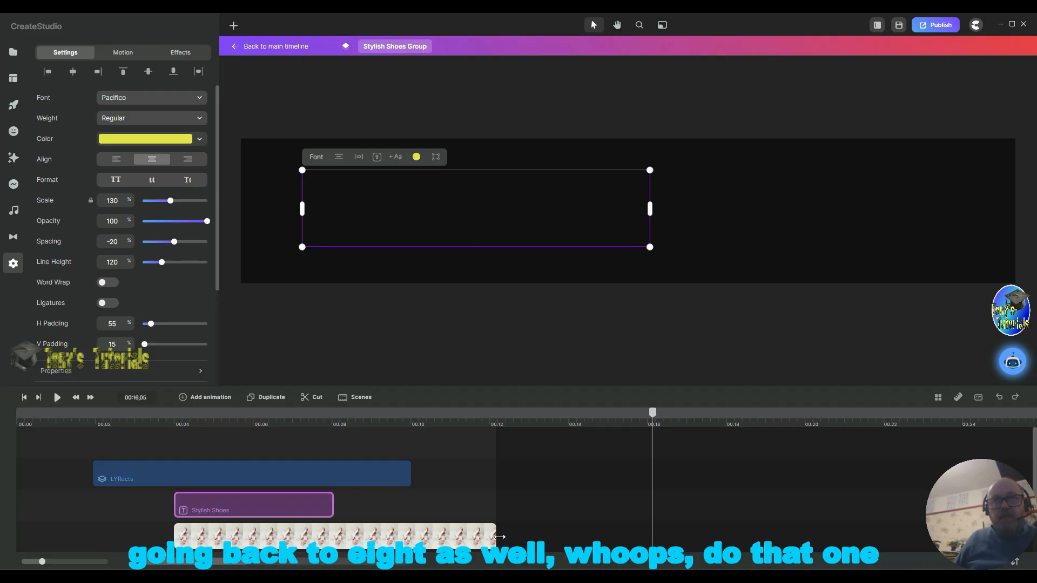
drag(499, 536, 552, 537)
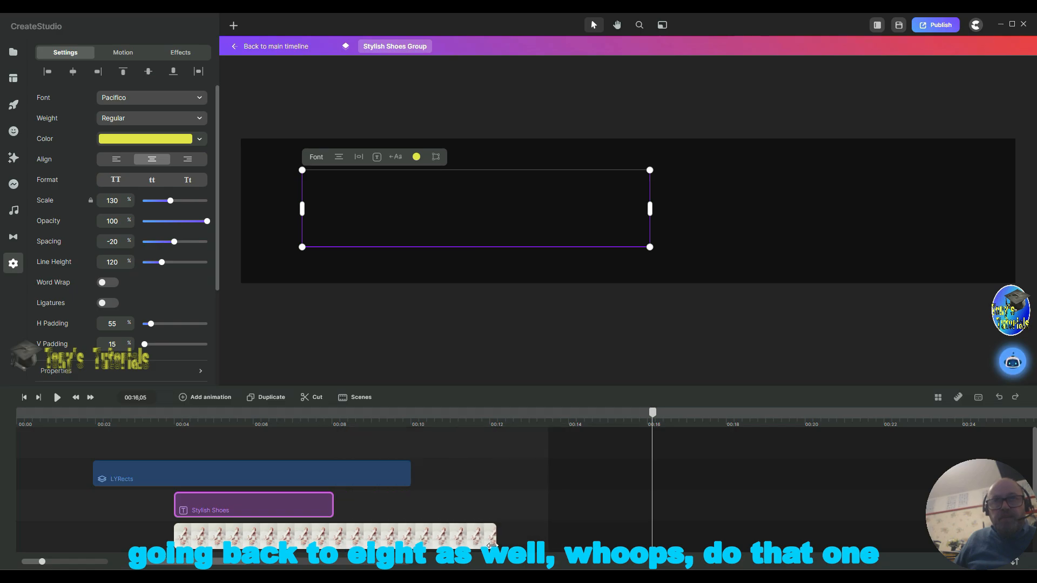
click(438, 536)
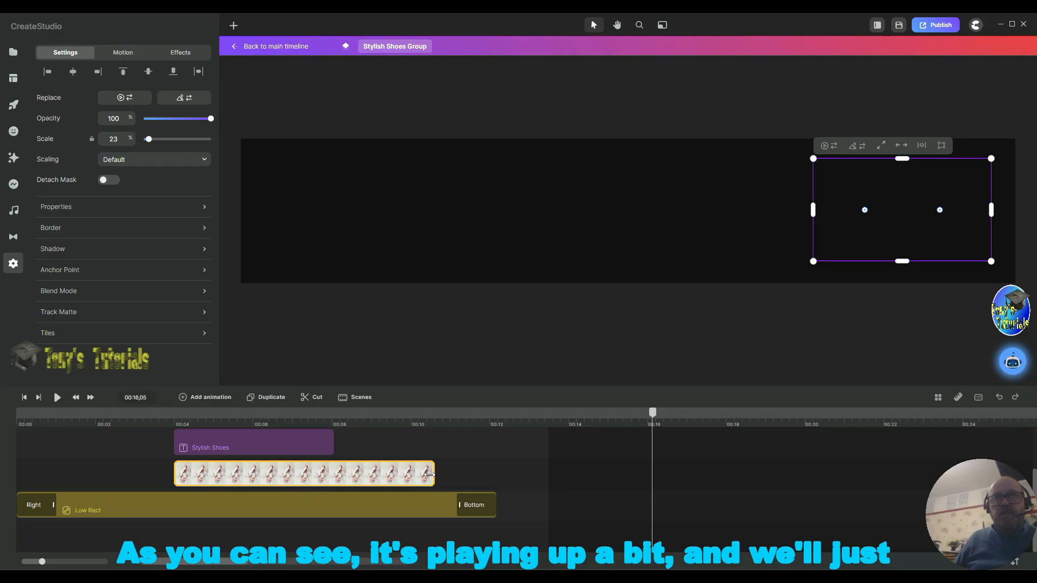
drag(430, 475, 331, 475)
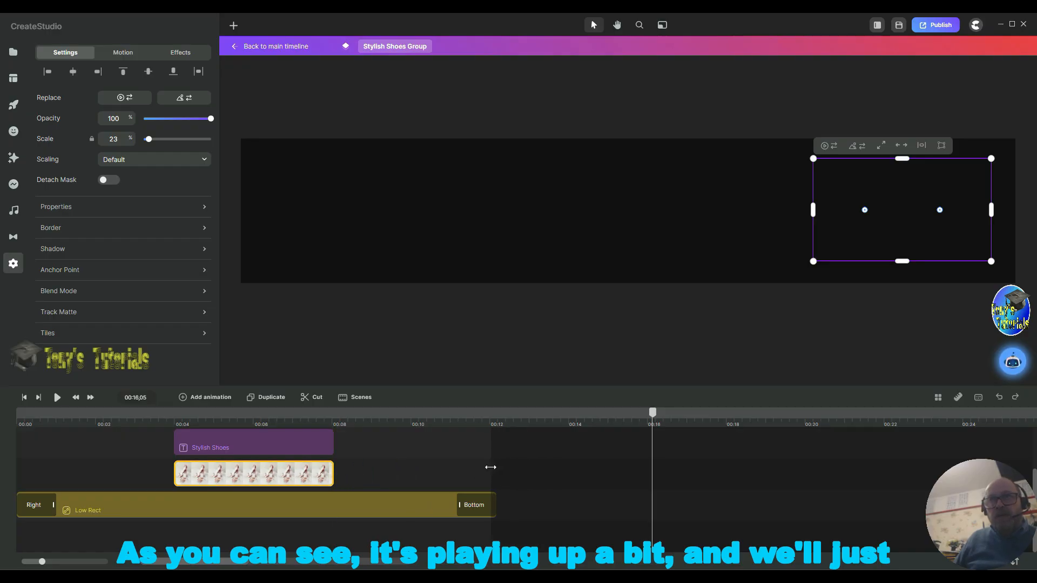
drag(490, 467, 497, 467)
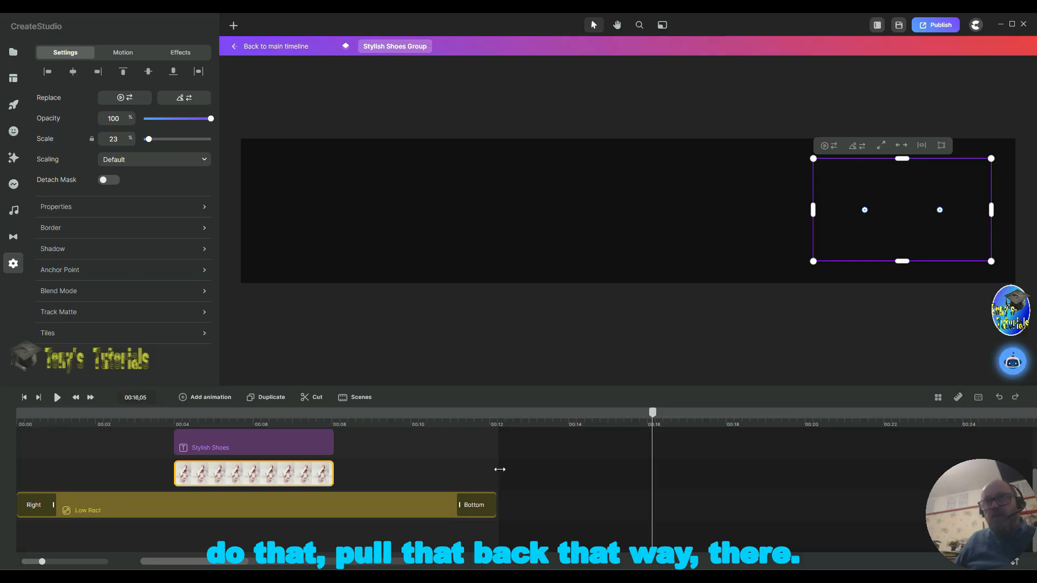
drag(501, 469, 498, 469)
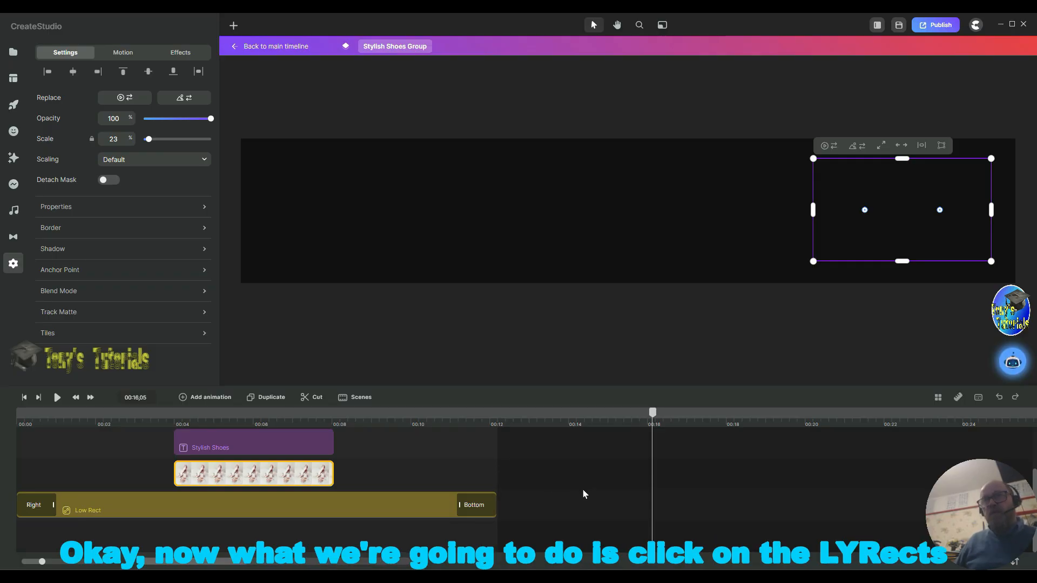
Step: Apply the saved Scale X (Circ) animation to the LYRects group as both its In and Out motion
scroll(586, 482, up, 2)
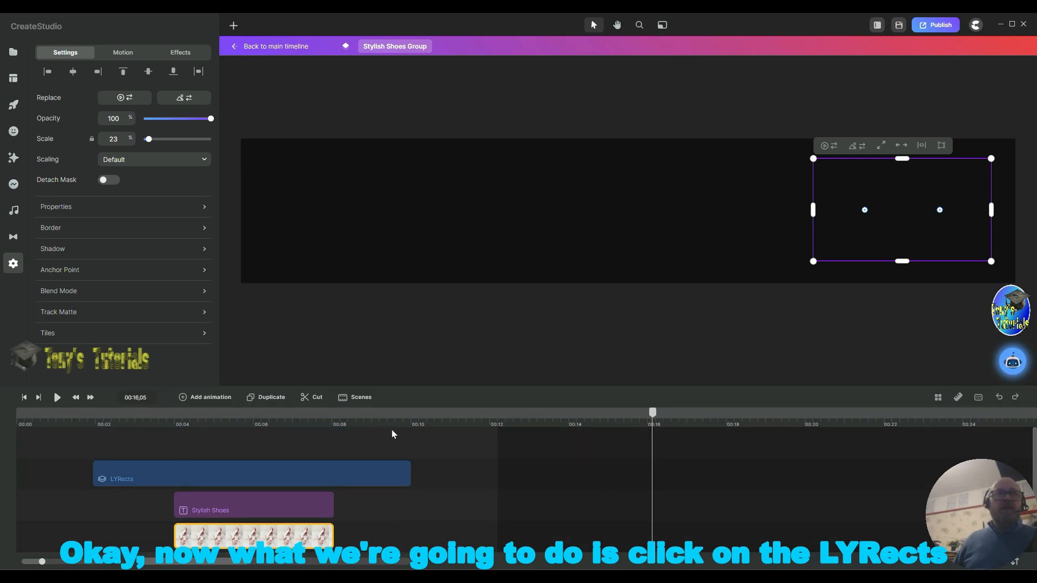
click(122, 477)
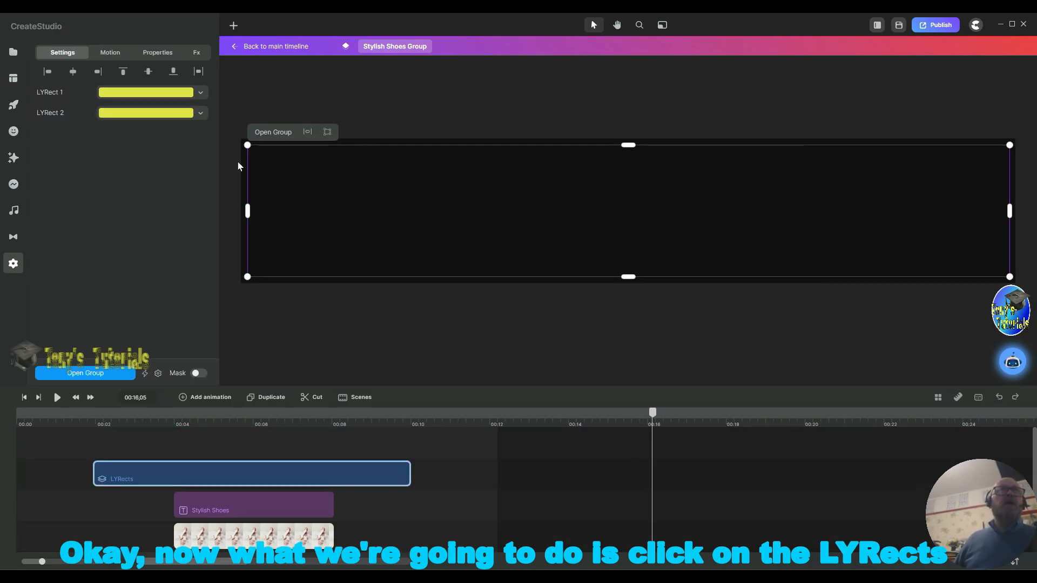
click(109, 53)
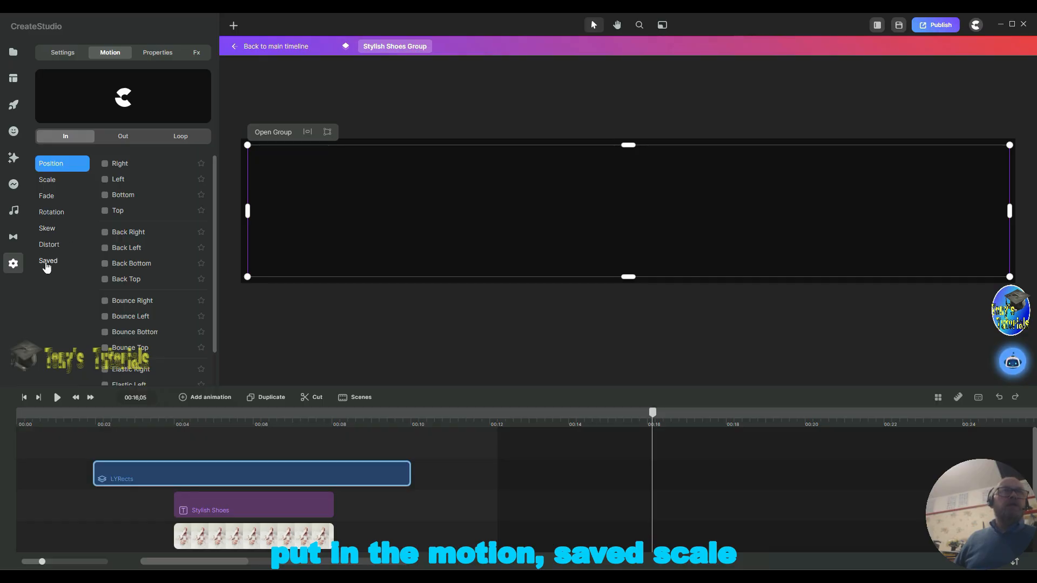
click(47, 264)
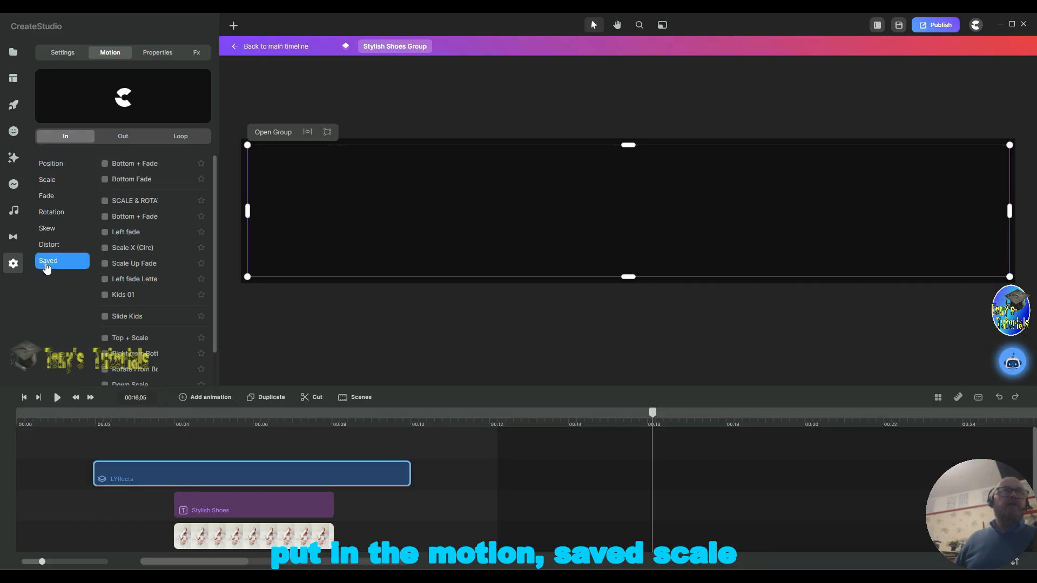
click(104, 249)
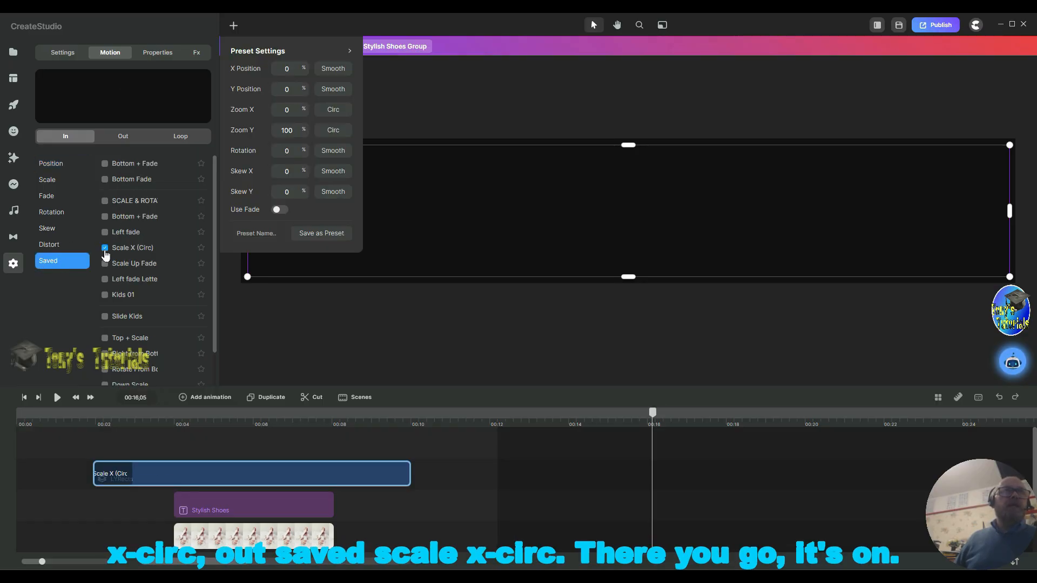
click(123, 139)
click(53, 264)
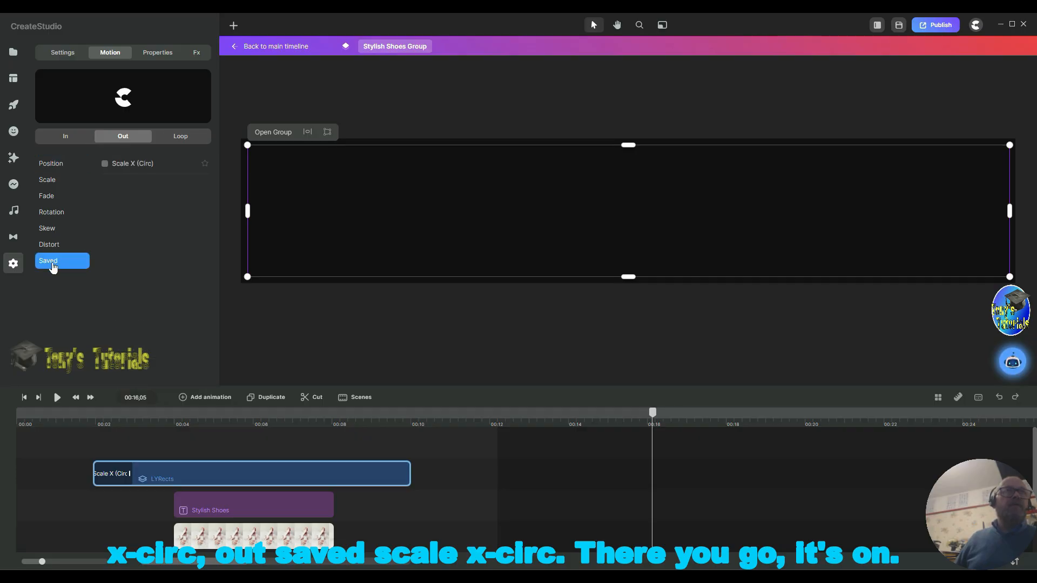
click(104, 165)
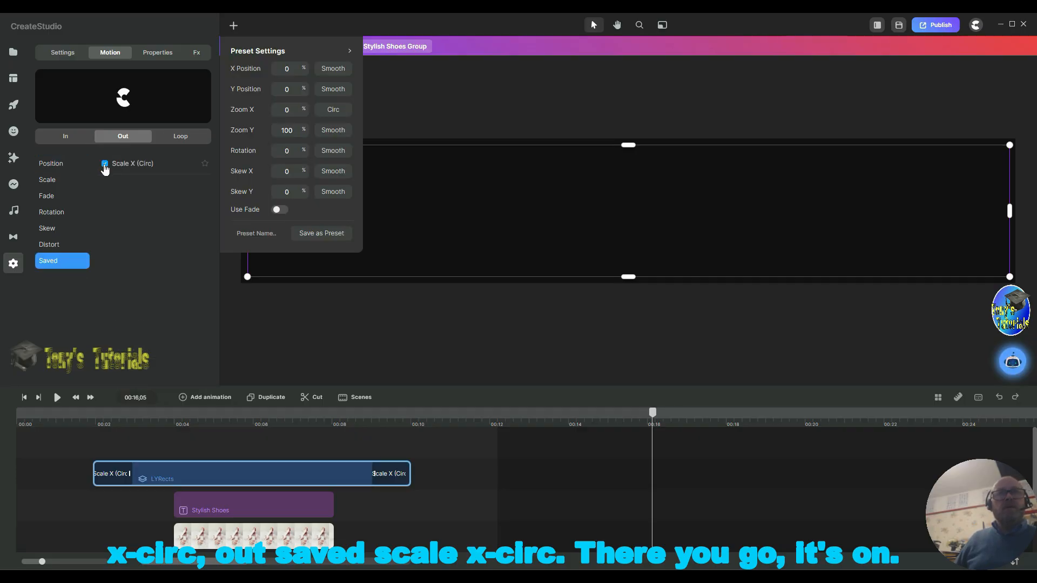
Step: Give the Stylish Shoes text a Right position In animation and a Left position Out animation
click(196, 501)
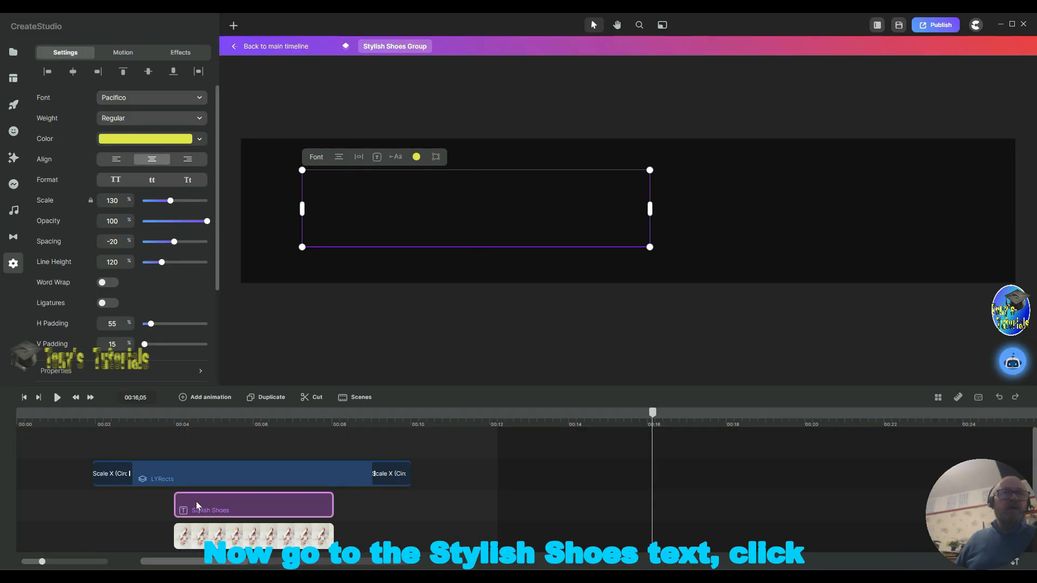
click(125, 52)
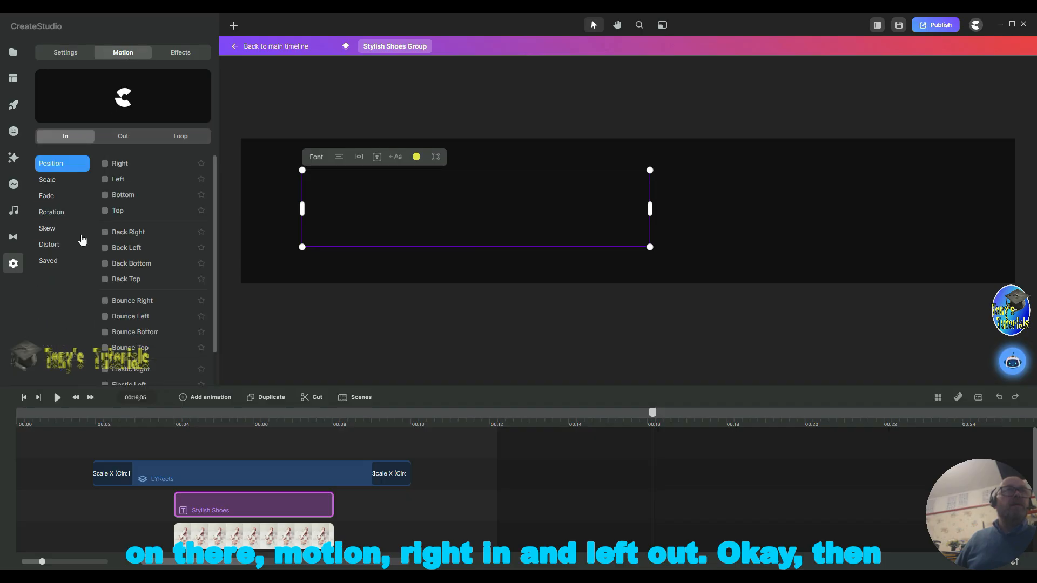
click(105, 164)
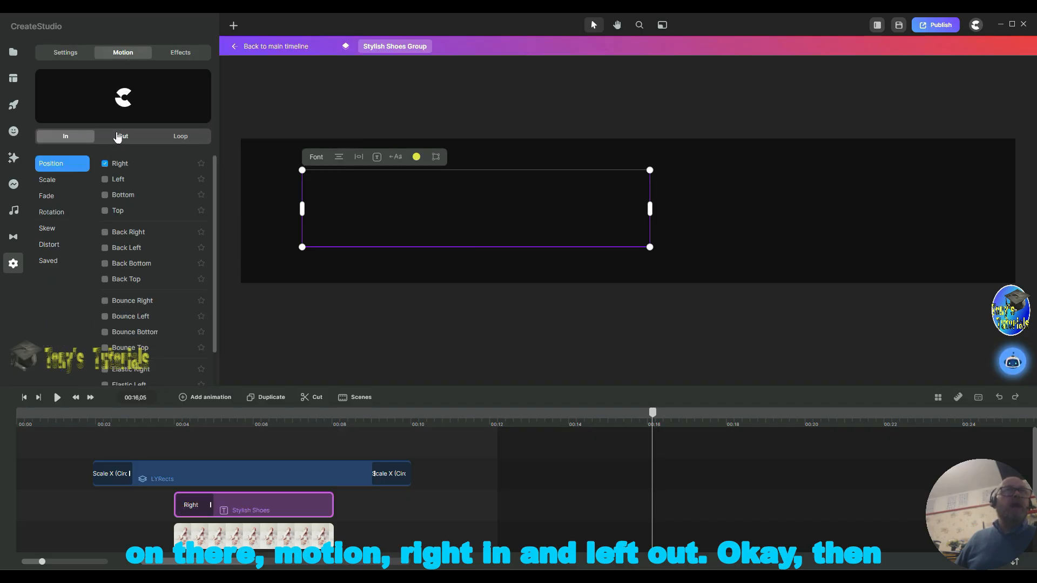
click(119, 137)
click(105, 180)
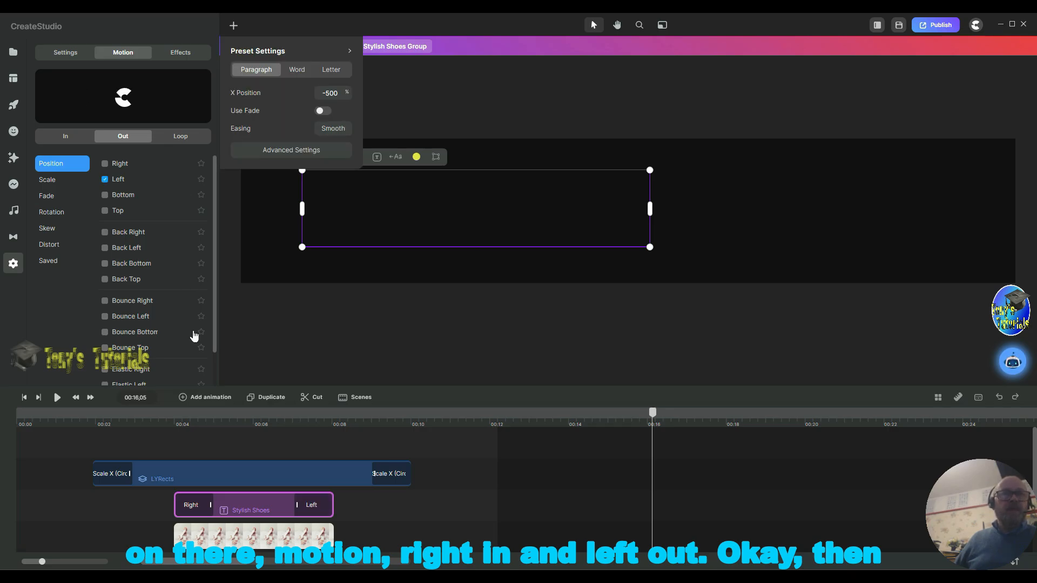
Step: Give the shoe image a Left position In animation and a Right position Out animation
click(190, 541)
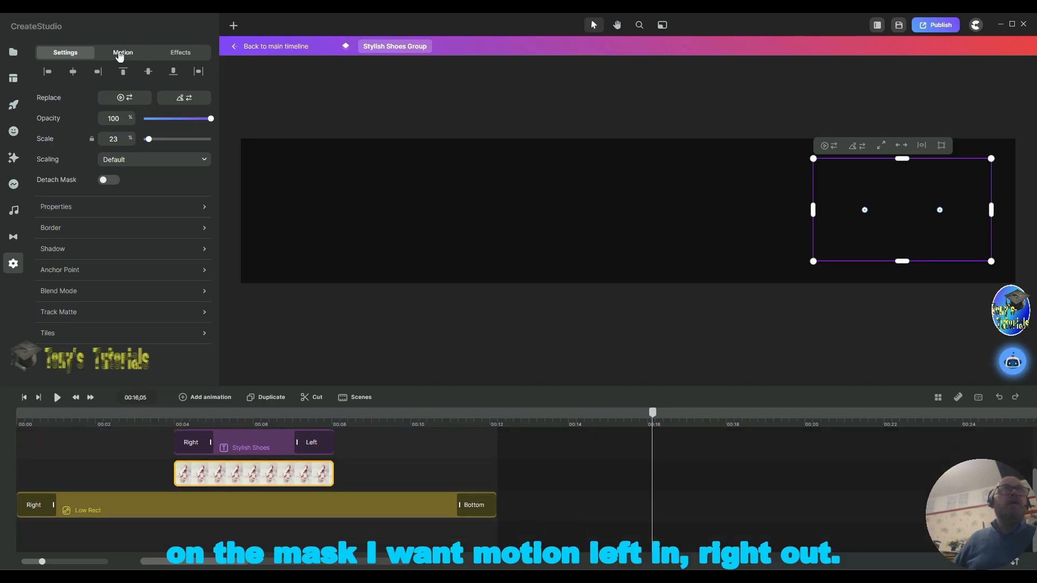
click(120, 54)
click(107, 180)
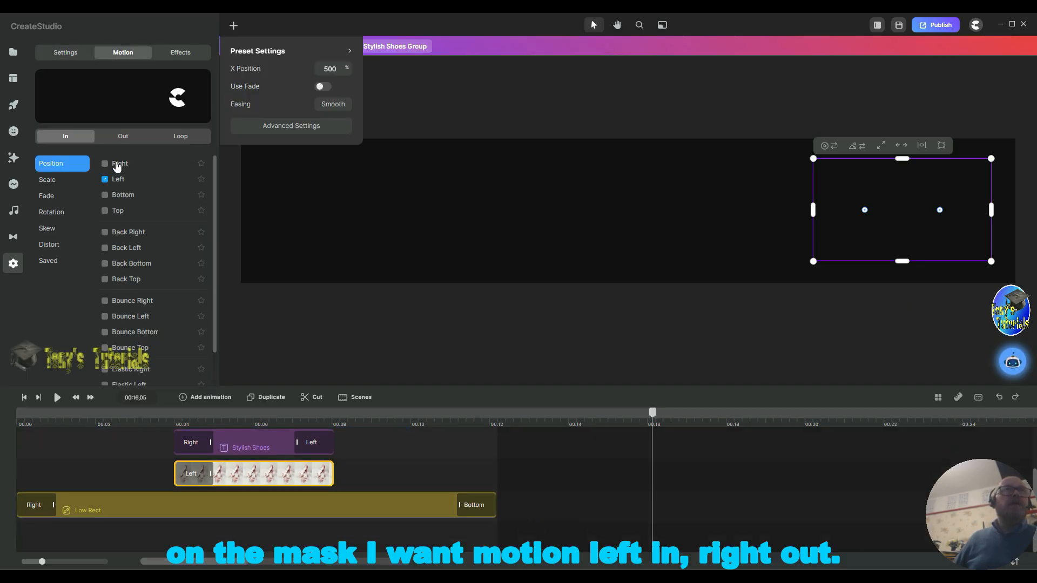
click(123, 136)
click(111, 163)
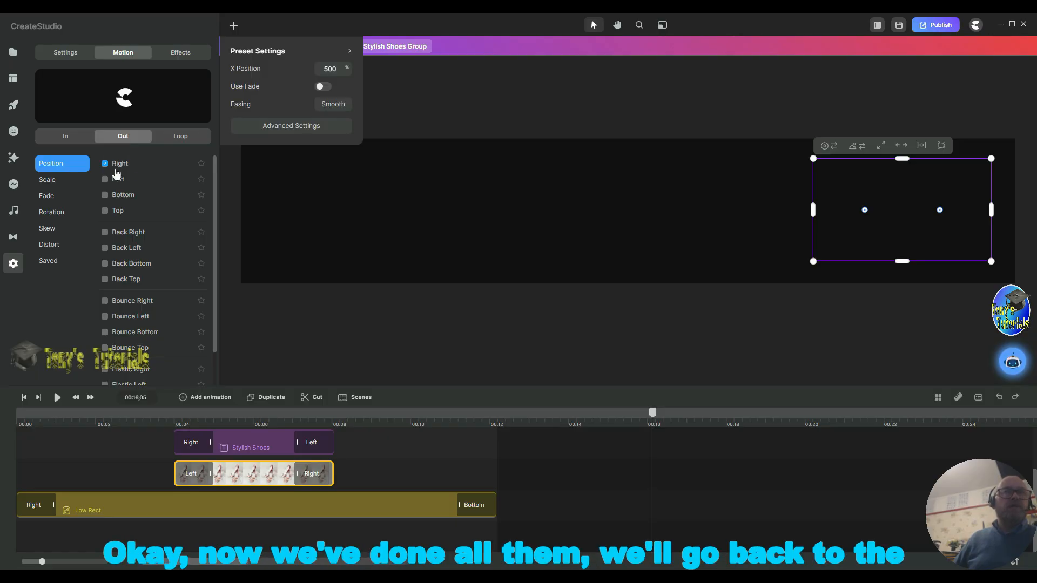
Step: Deselect the layers and return to the main timeline
click(449, 232)
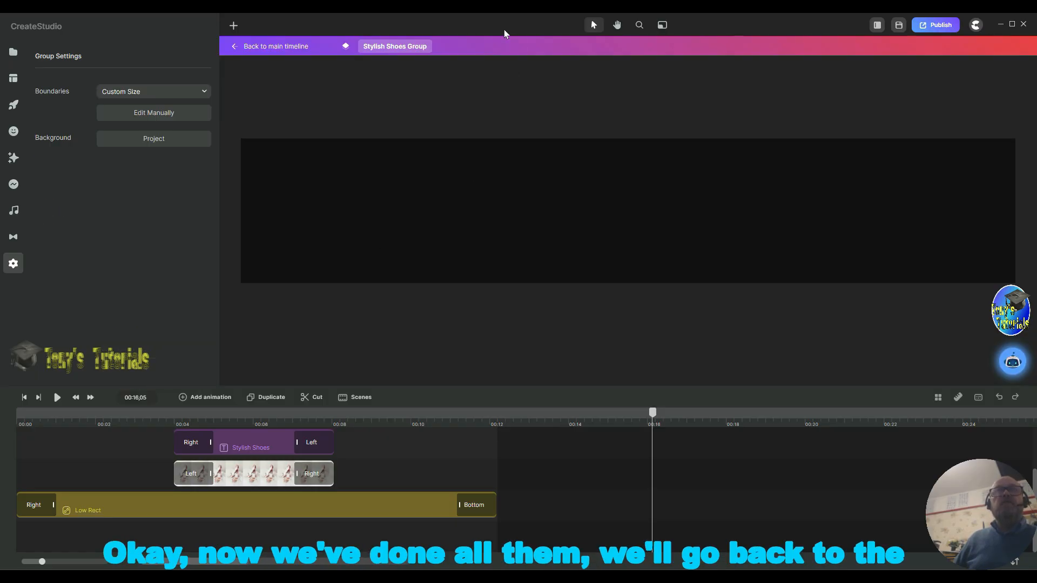
click(615, 269)
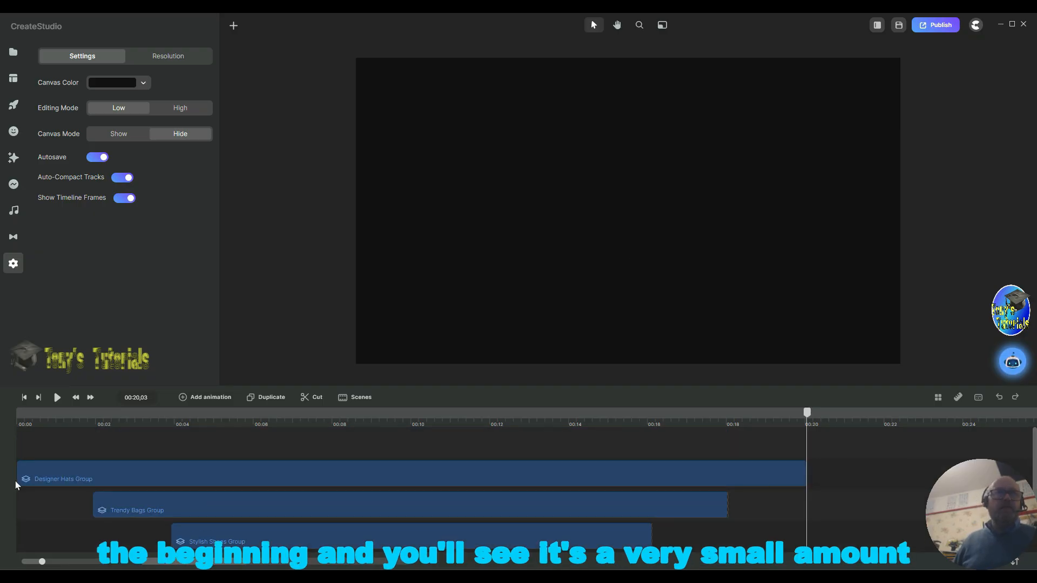
Step: Play the scene preview from the beginning
click(25, 398)
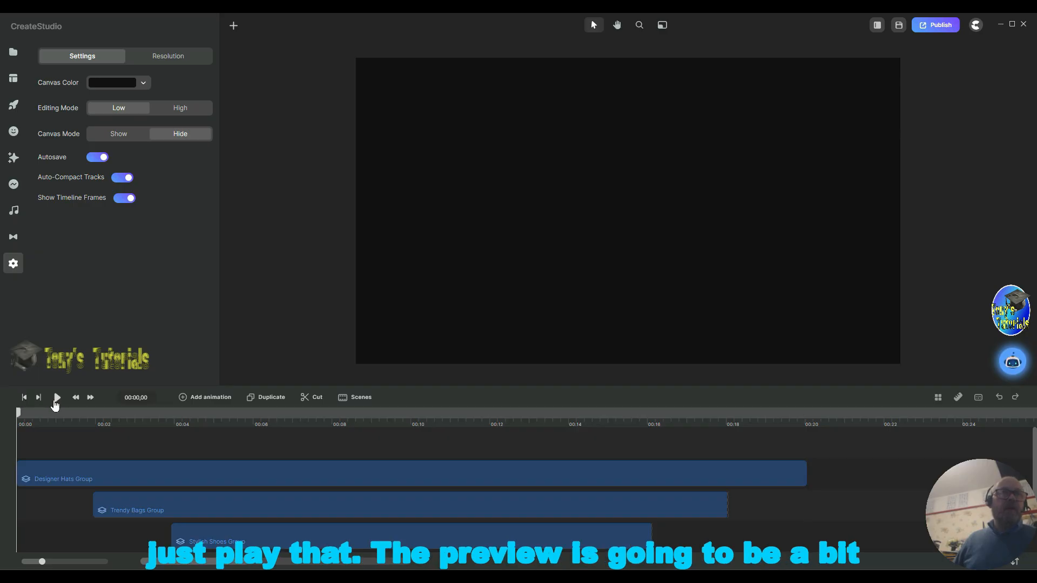
click(57, 397)
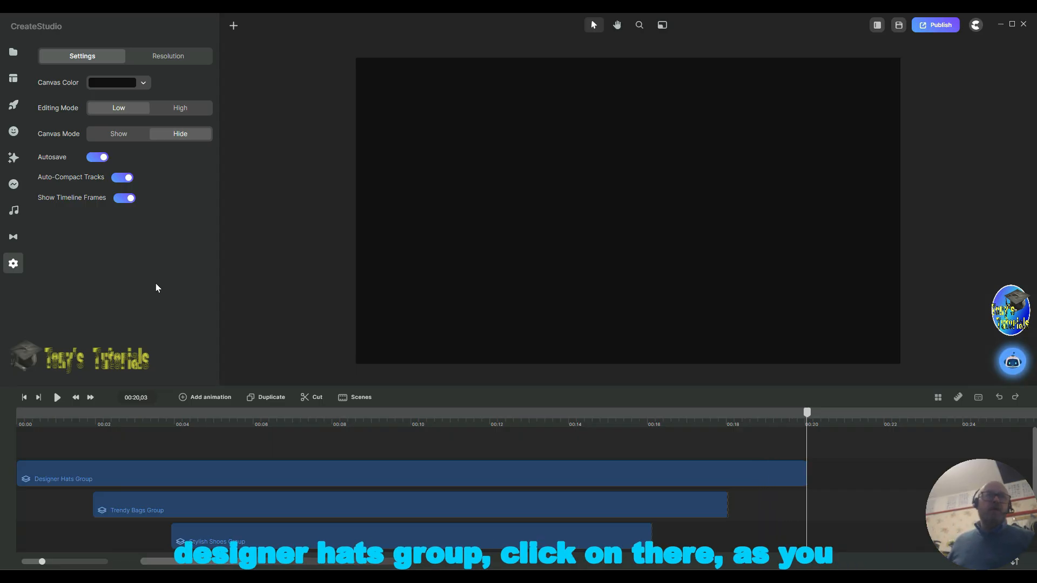
Step: Lighten the Designer Hats group's Top Rect fill color to 65a9f2
click(231, 471)
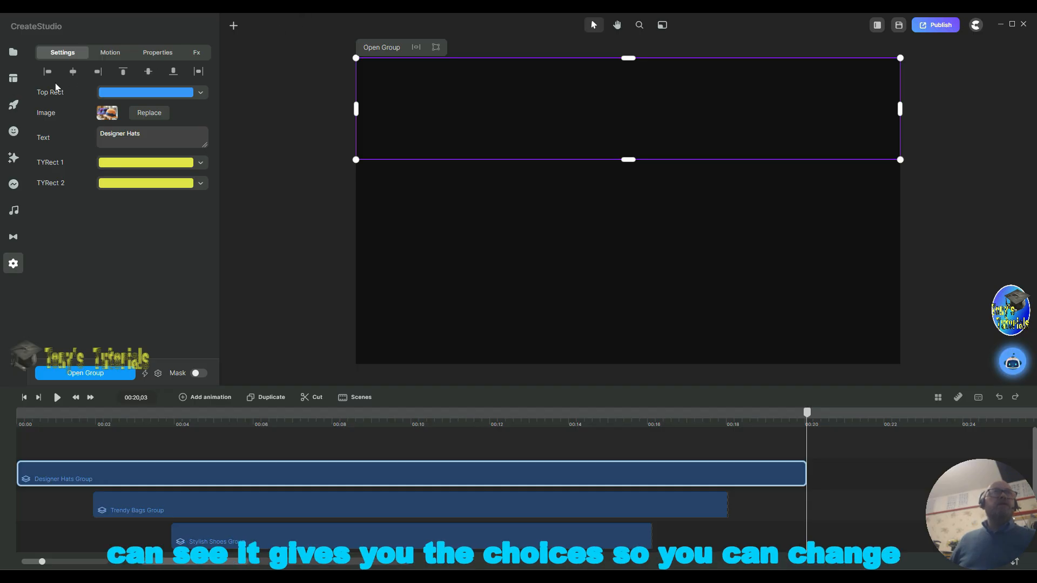
click(162, 97)
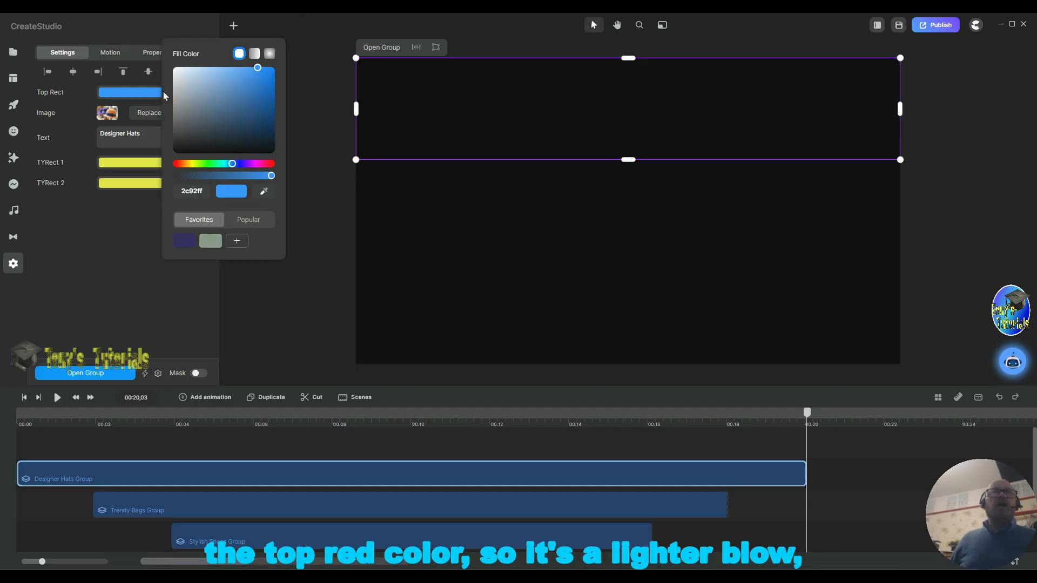
click(233, 70)
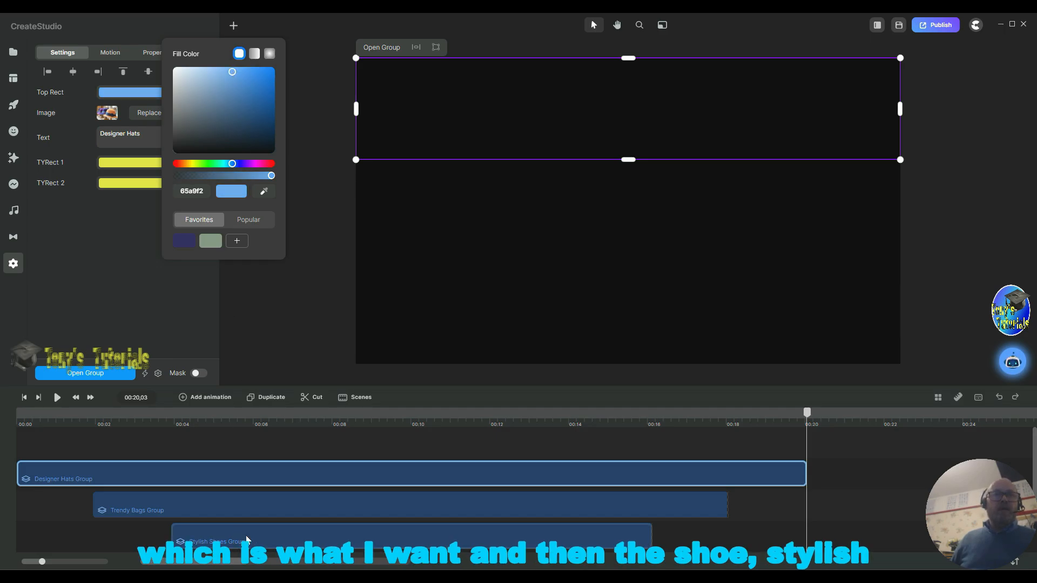
Step: Darken the Stylish Shoes group's Low Rect fill color to 0e56a3
click(286, 536)
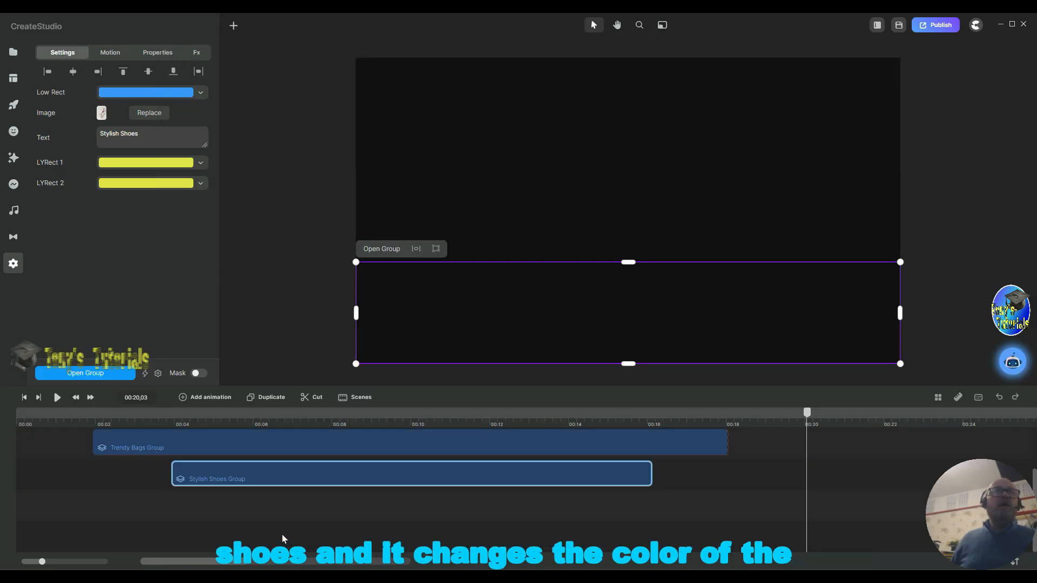
click(125, 93)
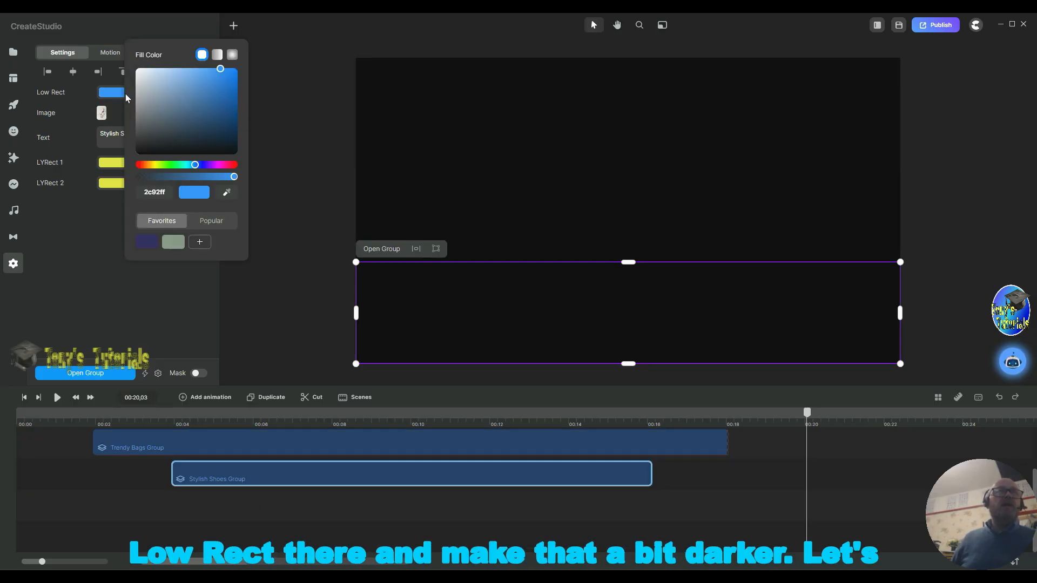
click(229, 100)
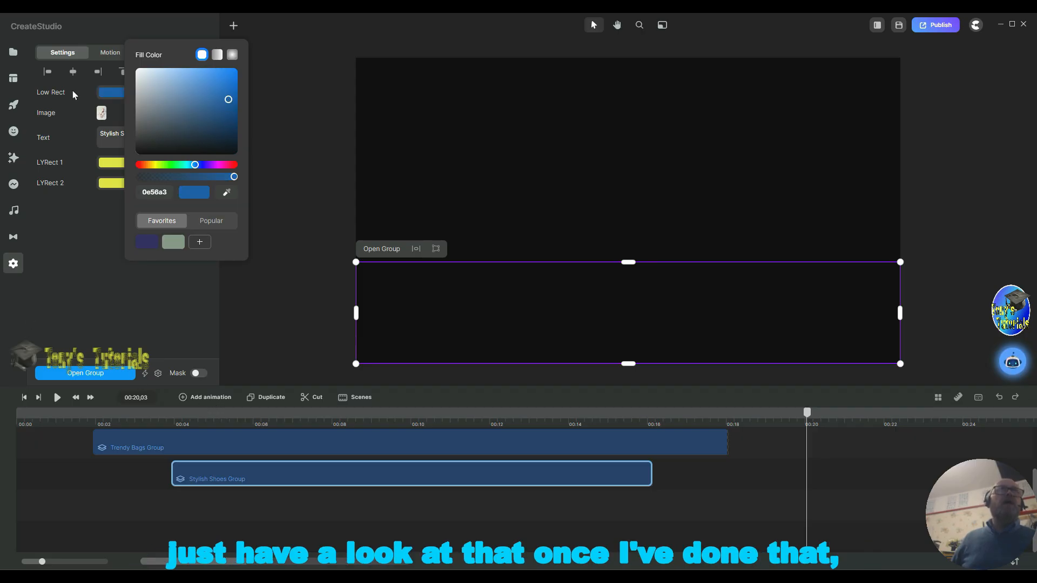
click(272, 350)
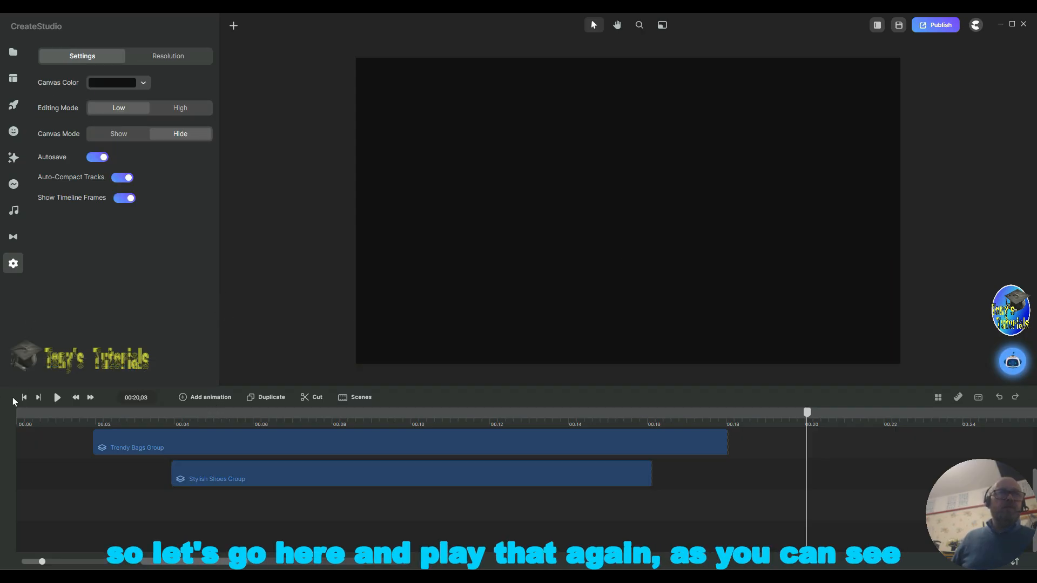
Step: Replay the scene preview from the start
click(25, 399)
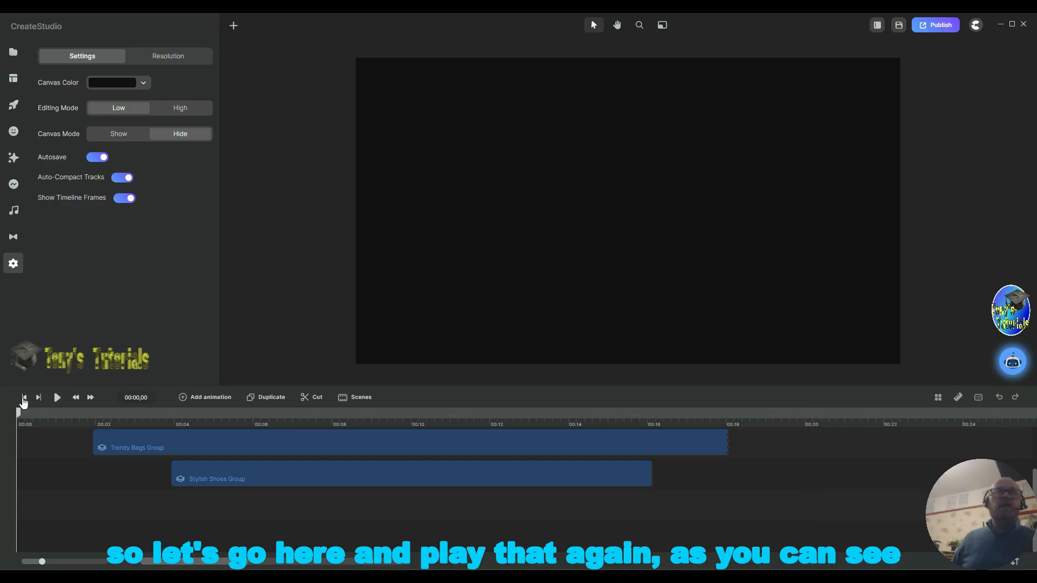
key(space)
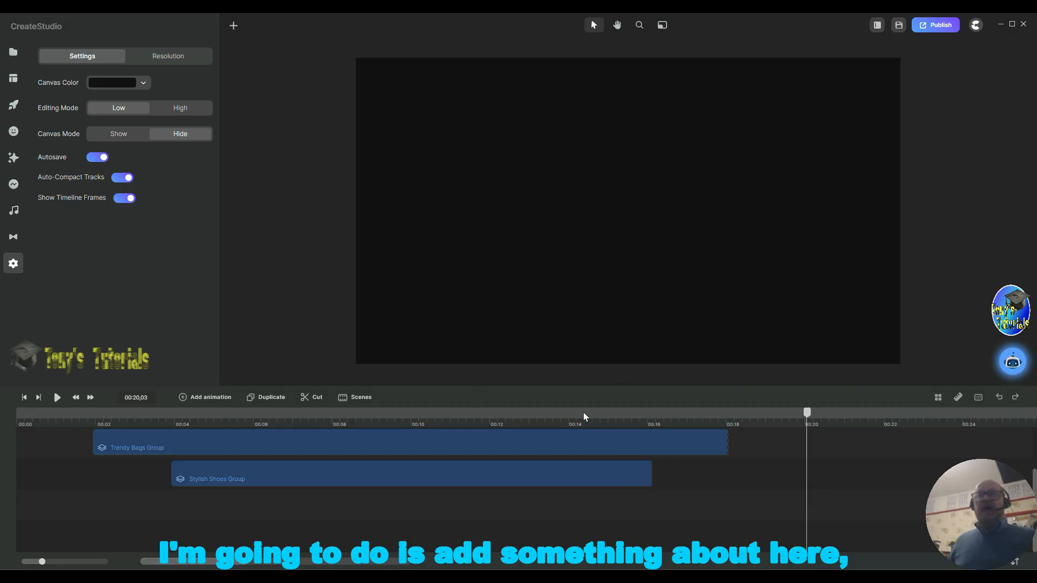
Step: Add the shop interior image at about 14 s, moving its track beneath the three band groups
click(569, 414)
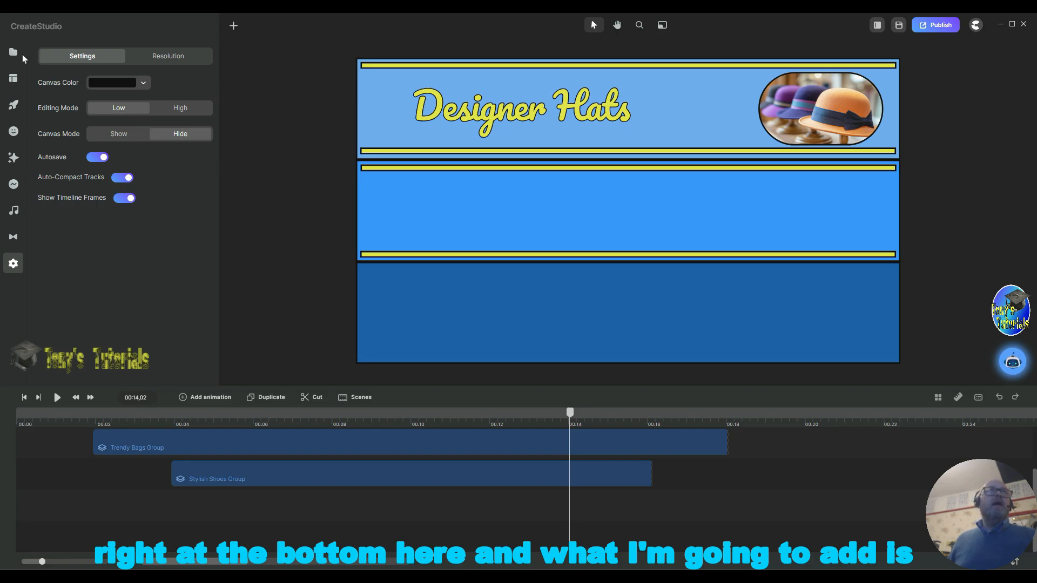
click(13, 54)
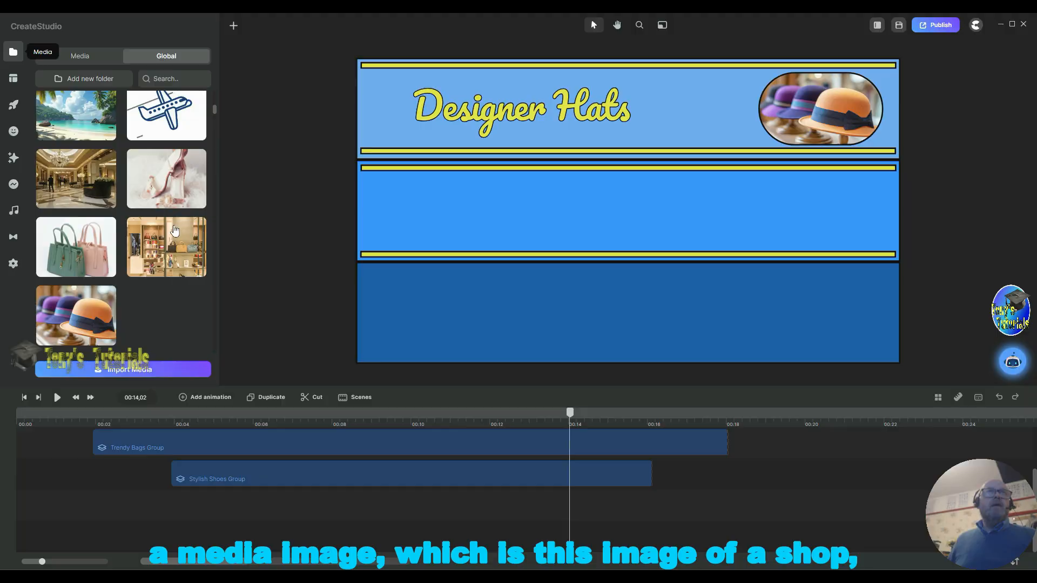
drag(173, 233, 534, 160)
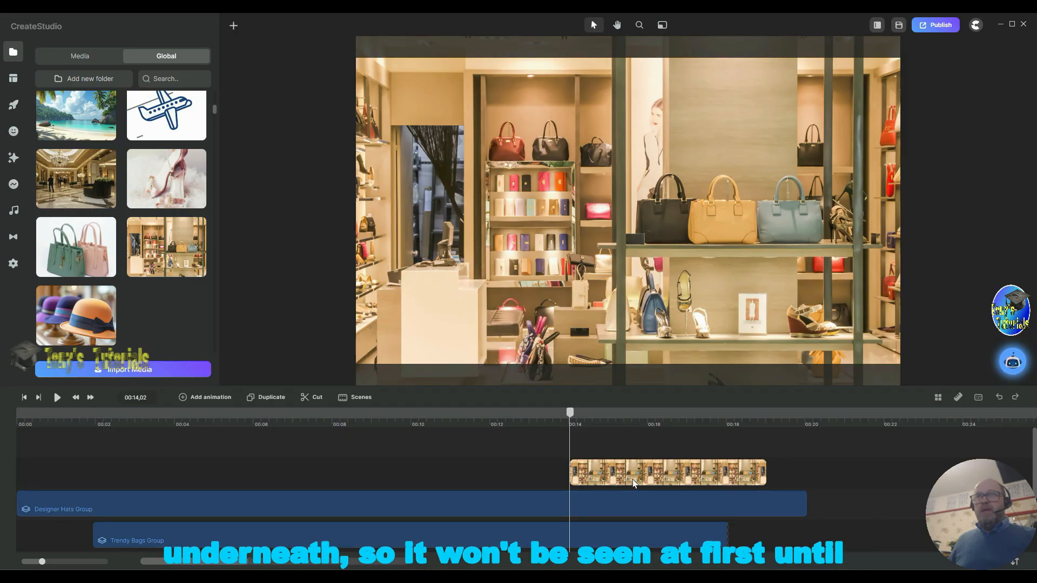
drag(633, 485, 635, 520)
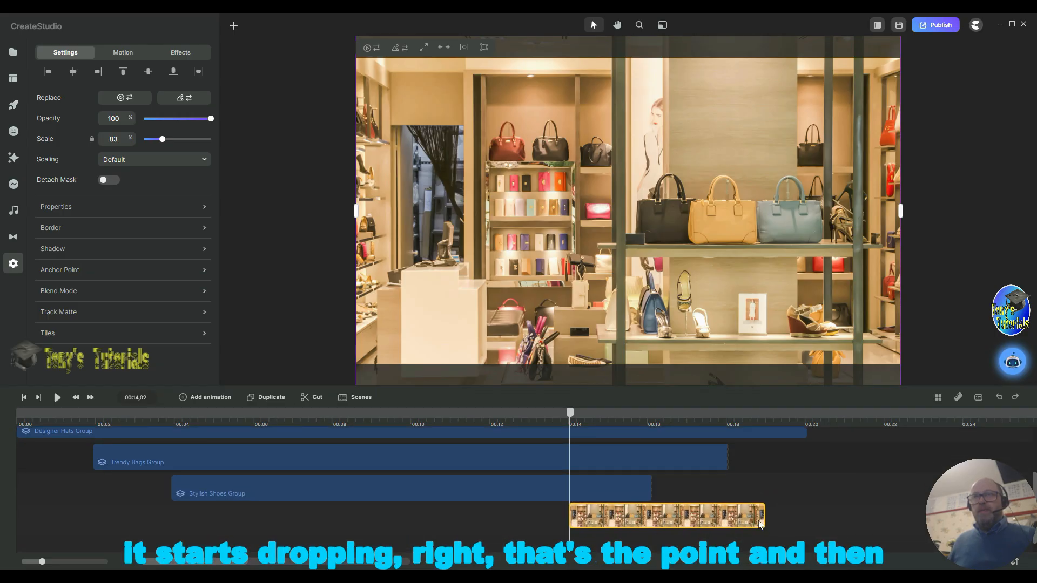
Step: Fit the shop image to the canvas and stretch it out to the canvas's left and right edges
drag(759, 524, 761, 523)
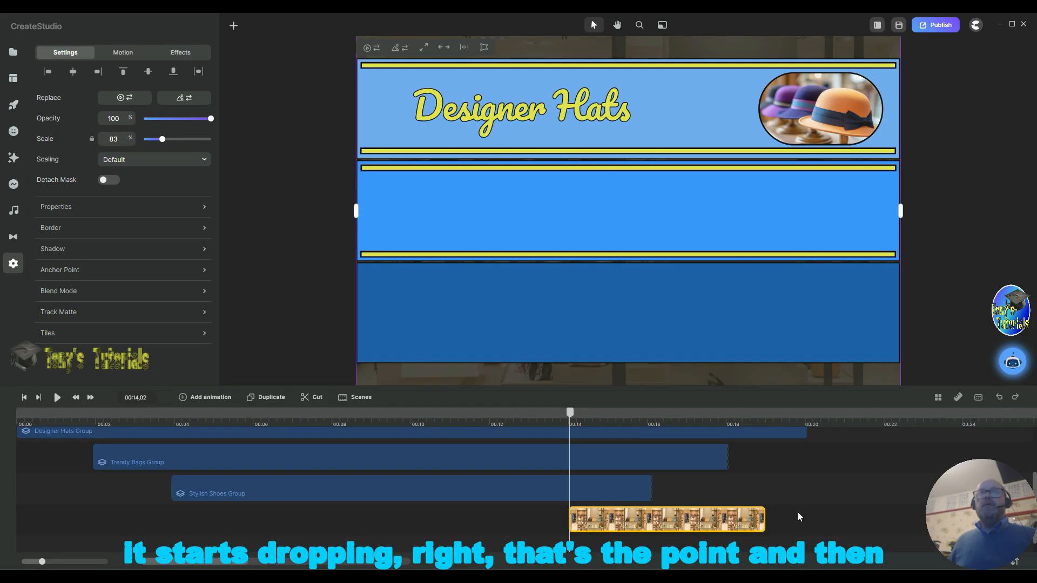
click(444, 50)
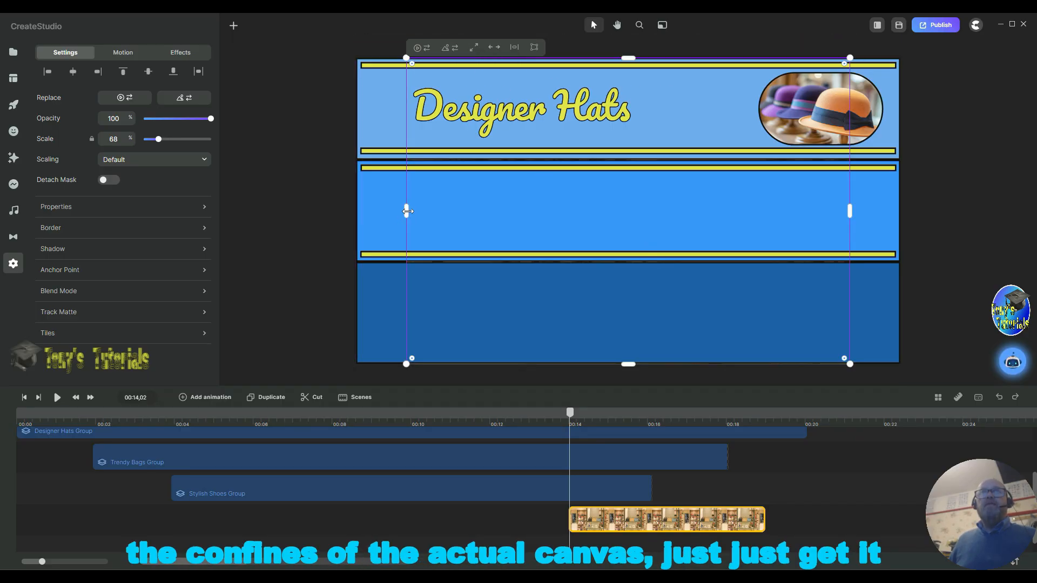
drag(401, 211, 356, 211)
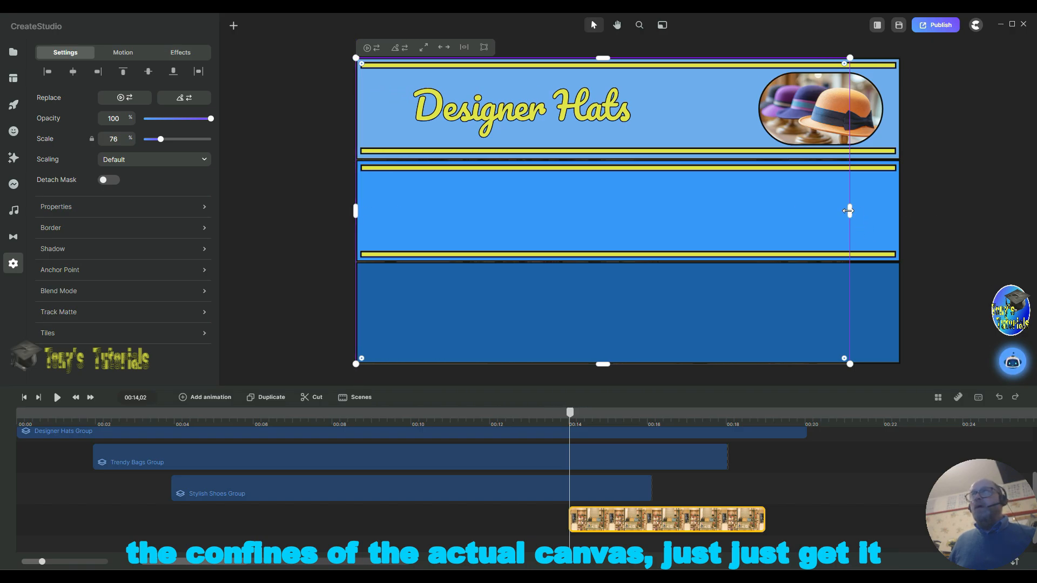
drag(847, 212, 901, 212)
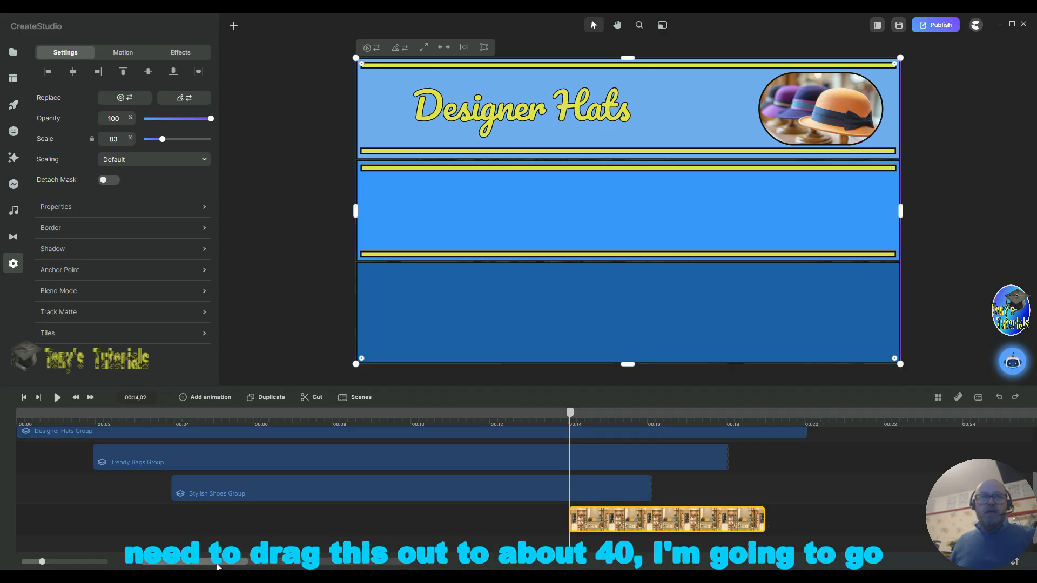
Step: Extend the shop image clip so it ends at about 40 s
drag(183, 563, 296, 567)
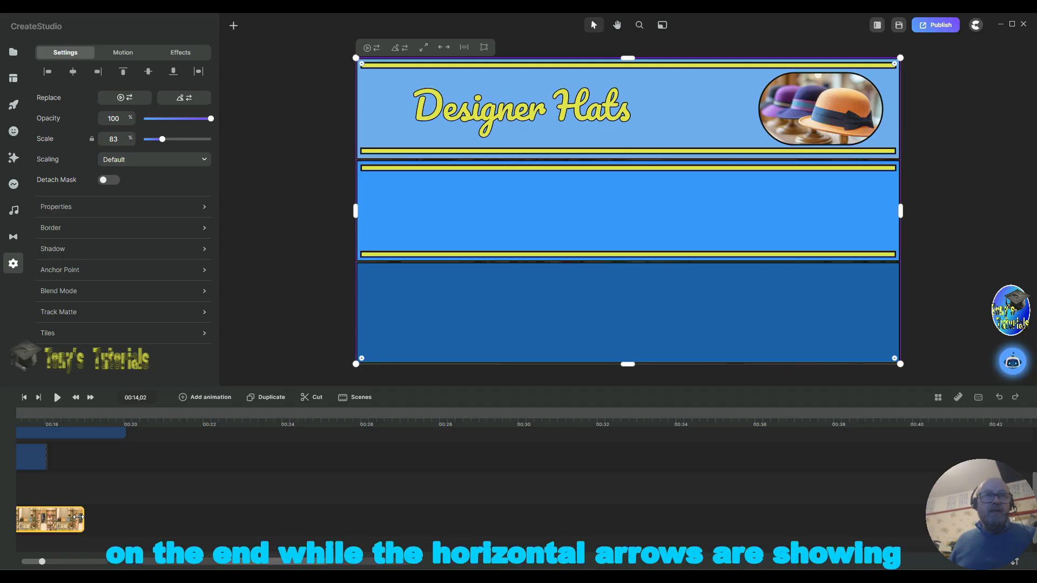
drag(81, 521, 909, 520)
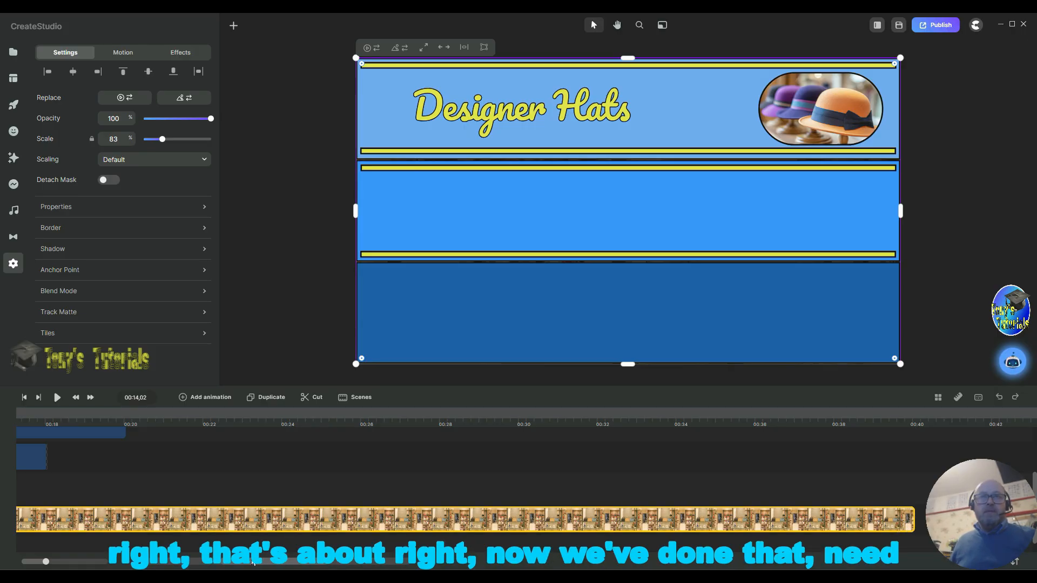
scroll(273, 456, up, 1)
scroll(274, 456, down, 1)
scroll(274, 455, up, 1)
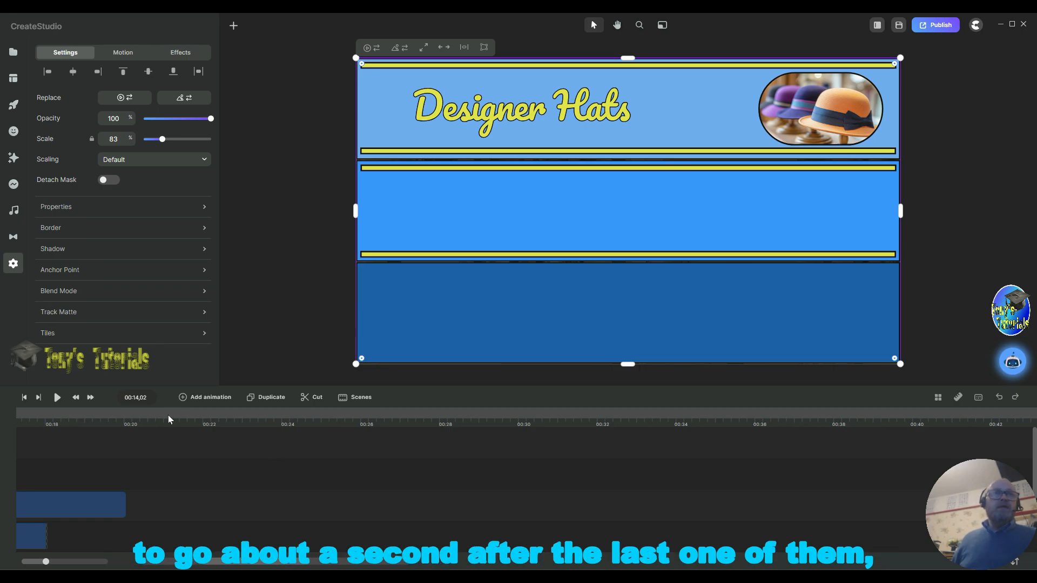
scroll(221, 486, down, 2)
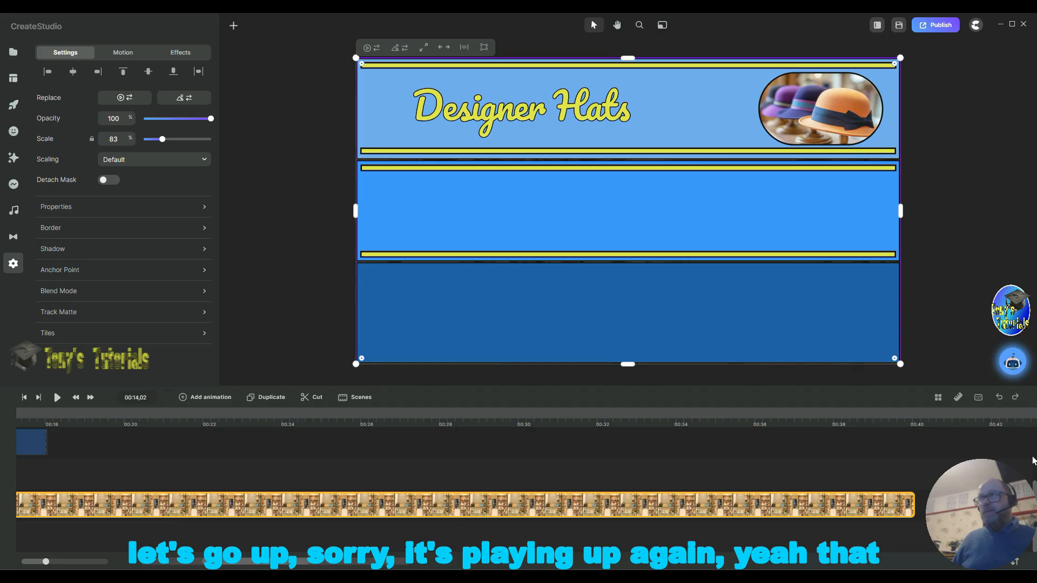
scroll(1035, 489, up, 2)
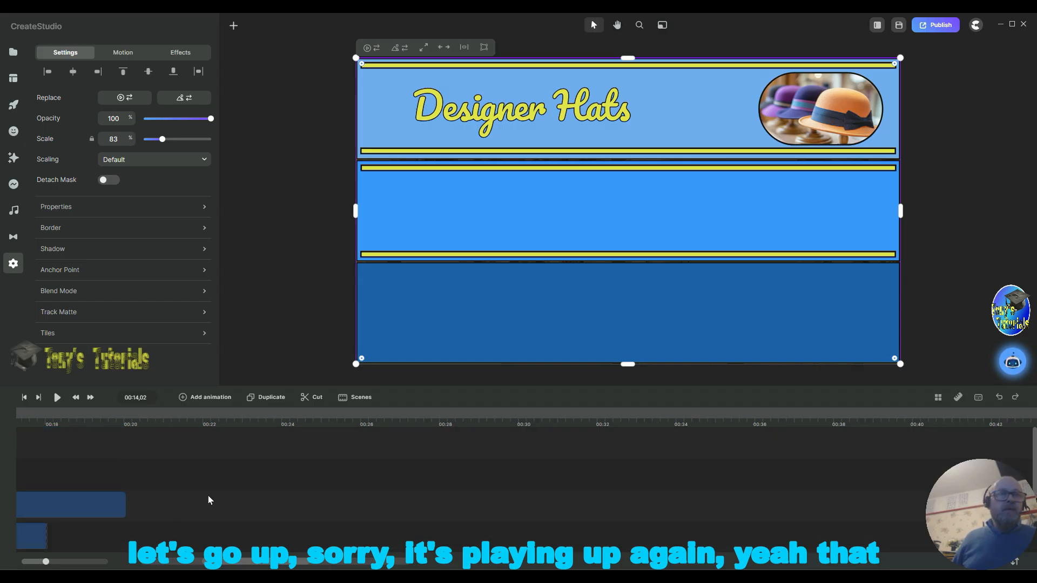
drag(259, 565, 246, 565)
scroll(436, 510, down, 3)
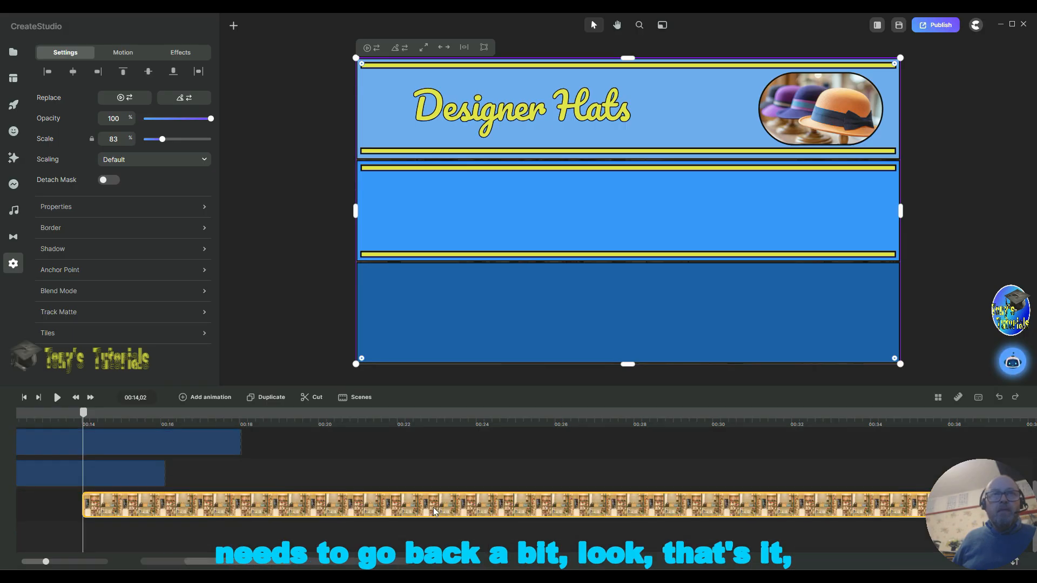
Step: Add a circle shape starting at about 22 s on the timeline
click(240, 446)
scroll(243, 454, up, 1)
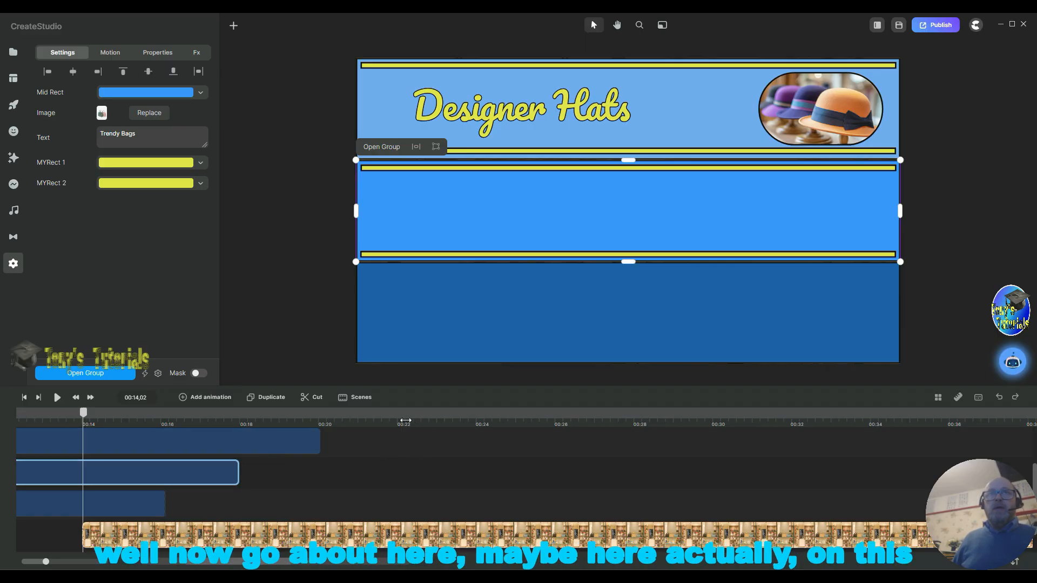
click(400, 424)
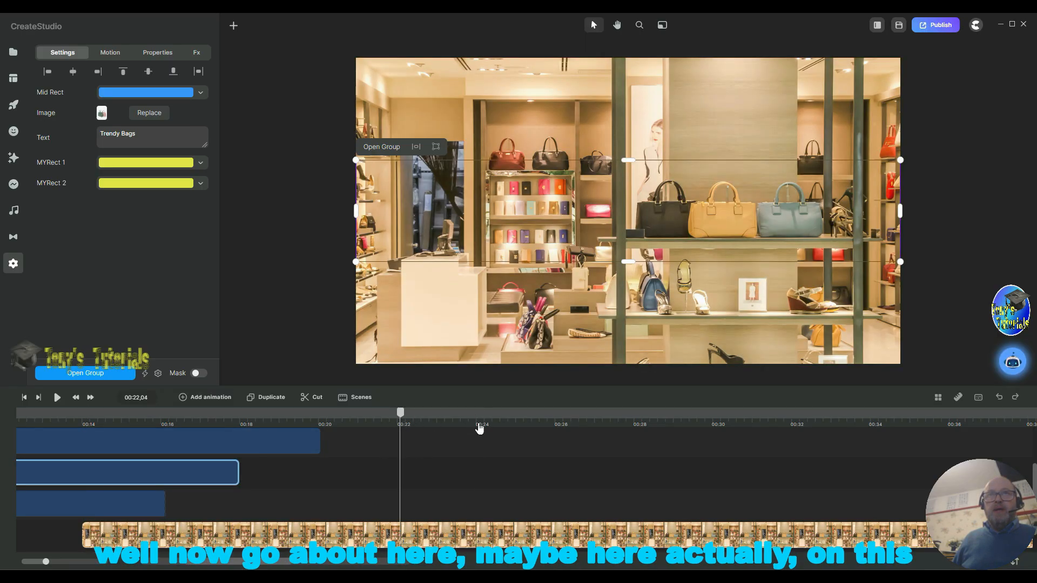
click(479, 428)
drag(479, 413, 408, 414)
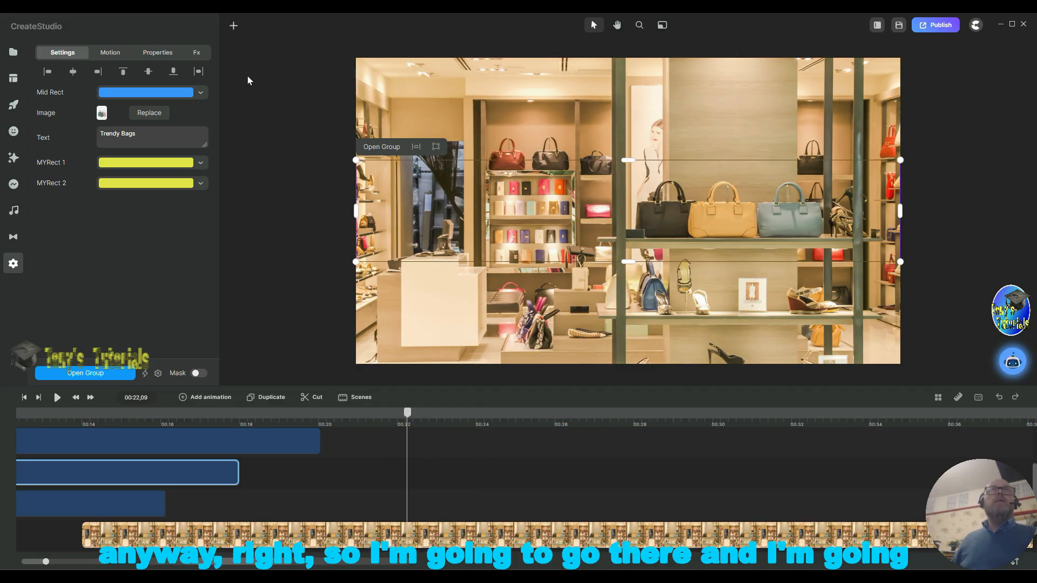
click(233, 27)
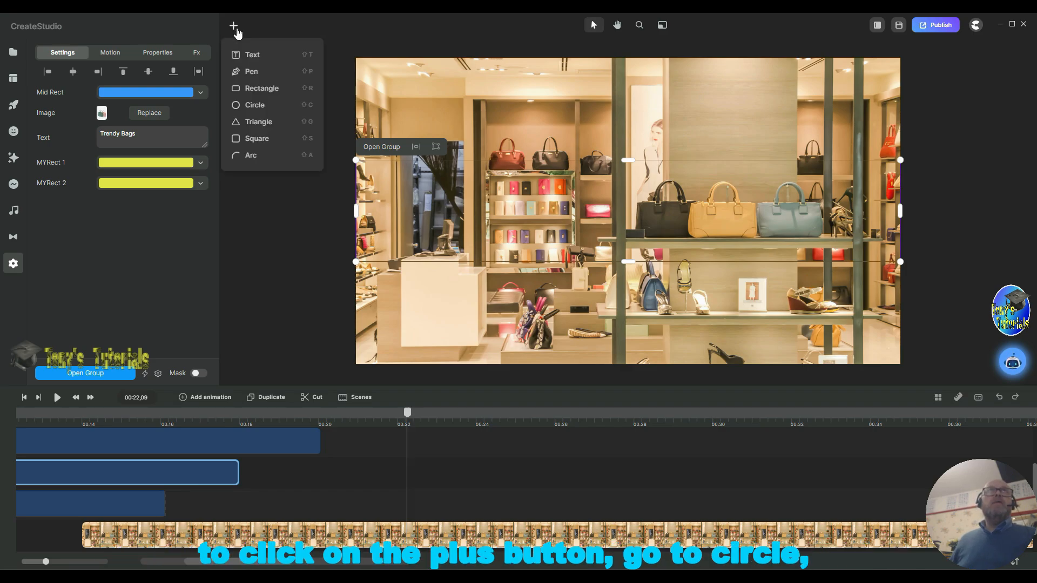
click(248, 107)
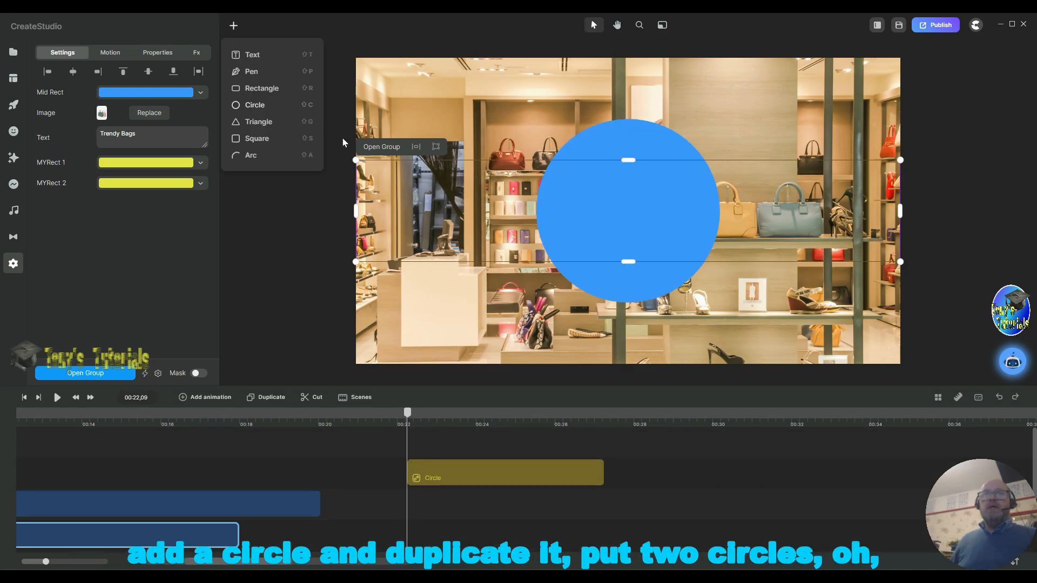
click(262, 397)
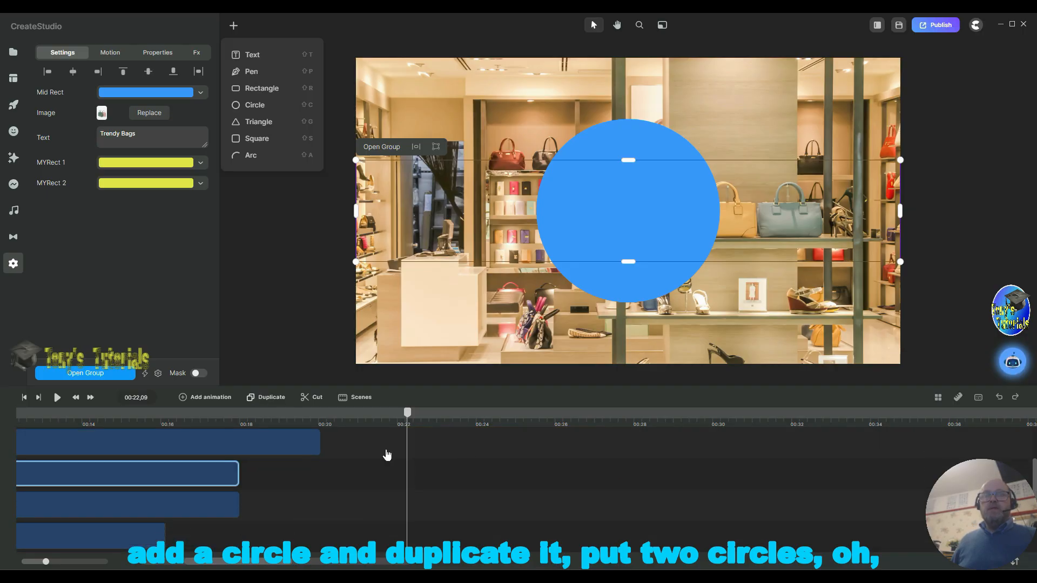
key(ctrl+z)
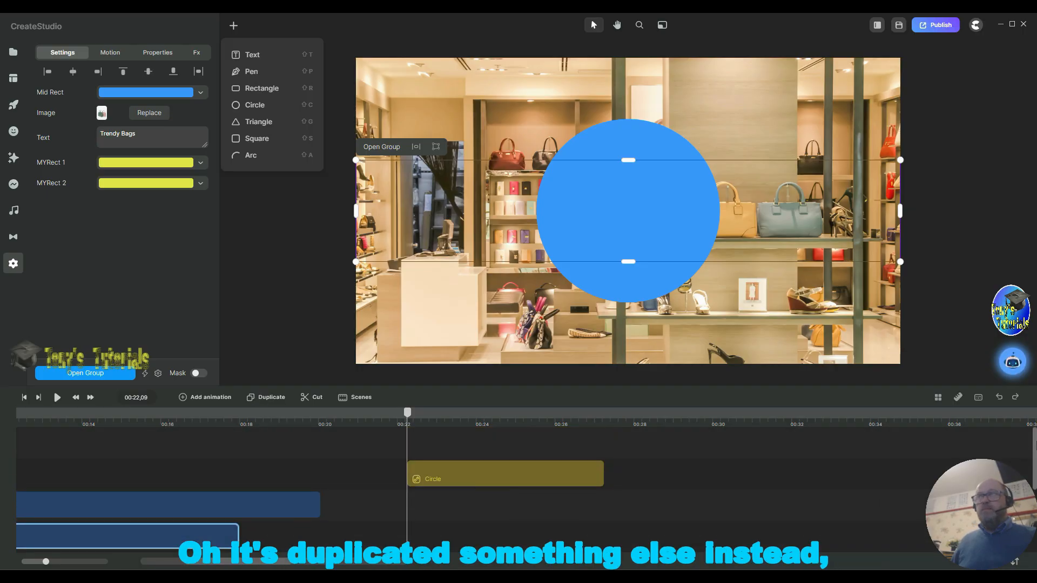
scroll(513, 480, down, 3)
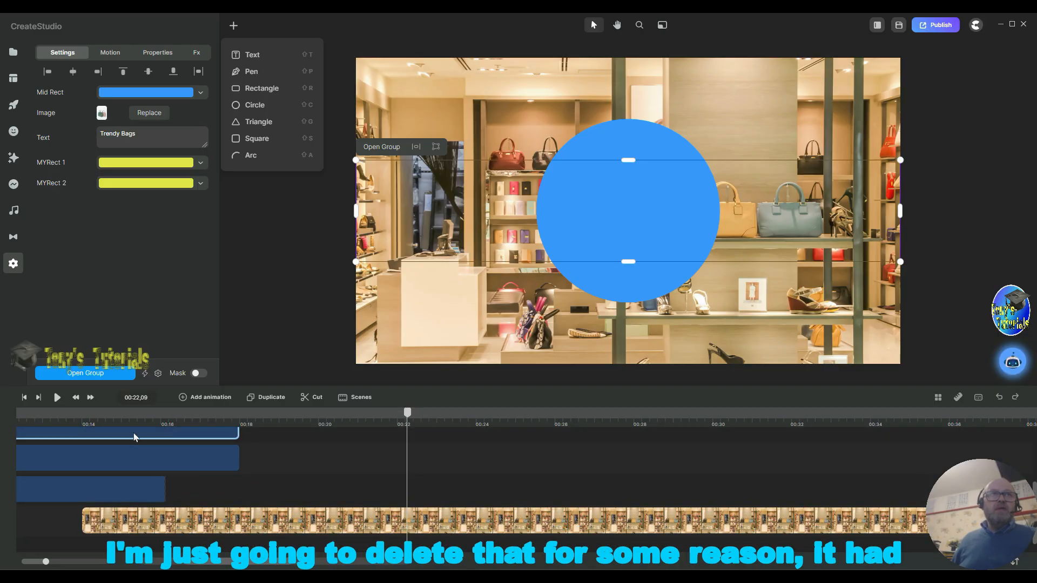
right_click(177, 433)
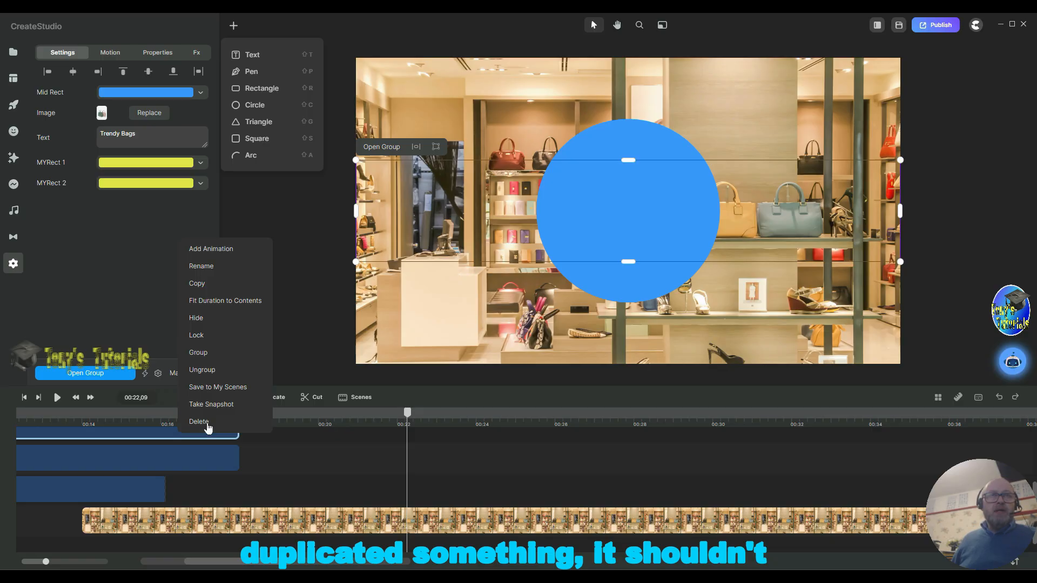
click(199, 422)
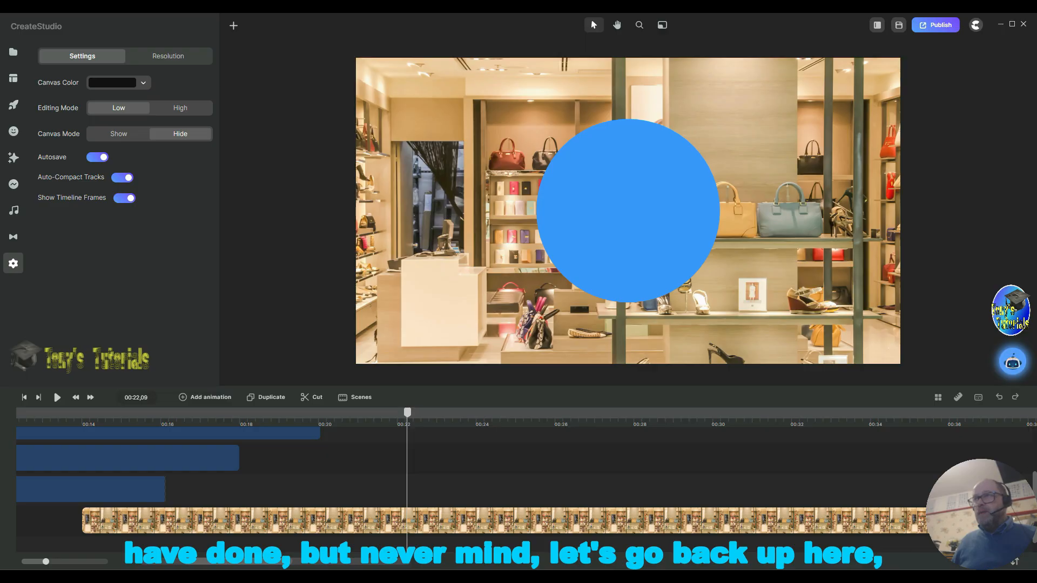
Step: Duplicate the circle shape on the timeline
scroll(1026, 481, up, 3)
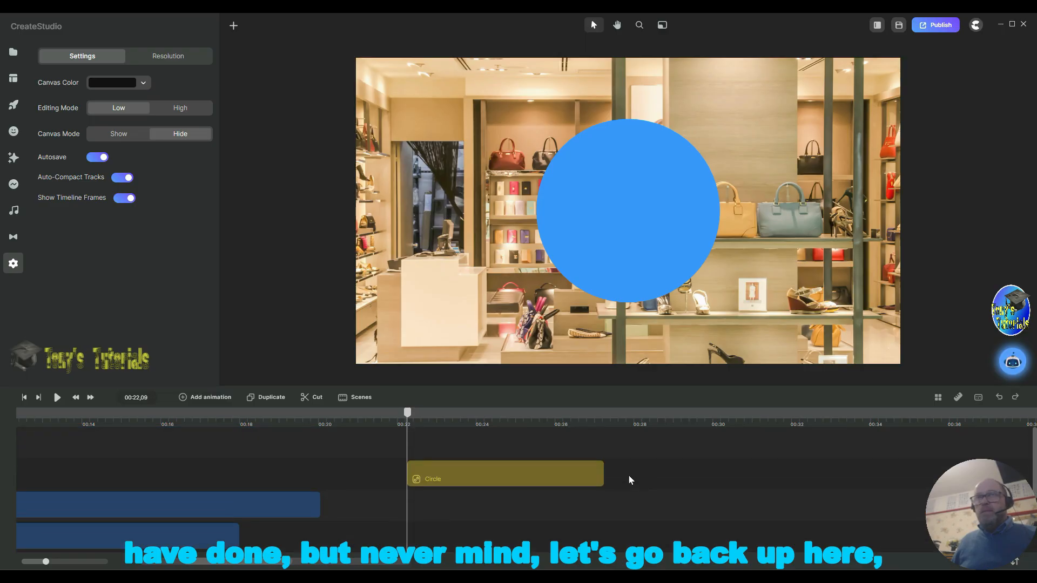
right_click(471, 474)
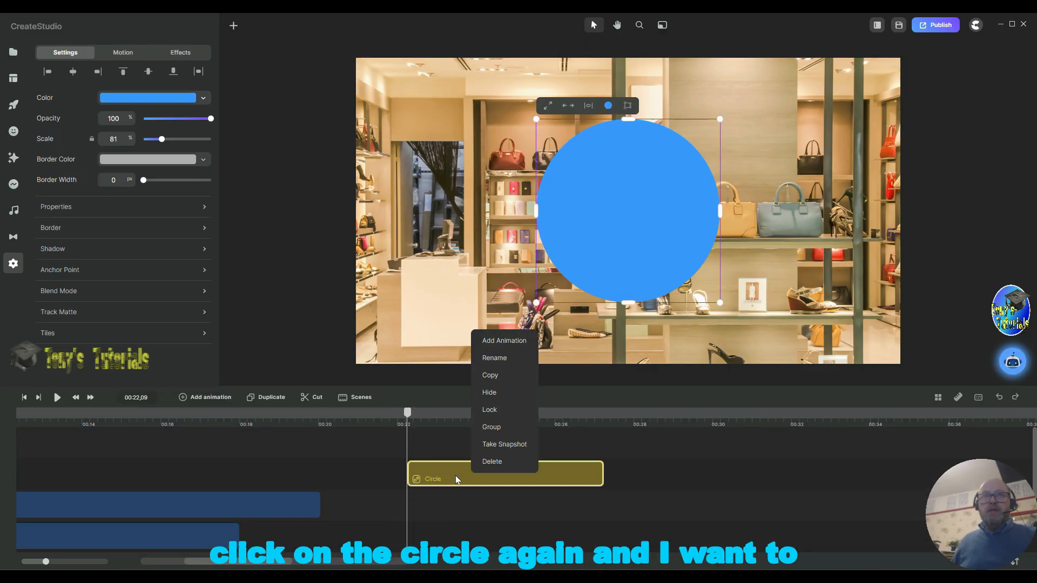
click(271, 399)
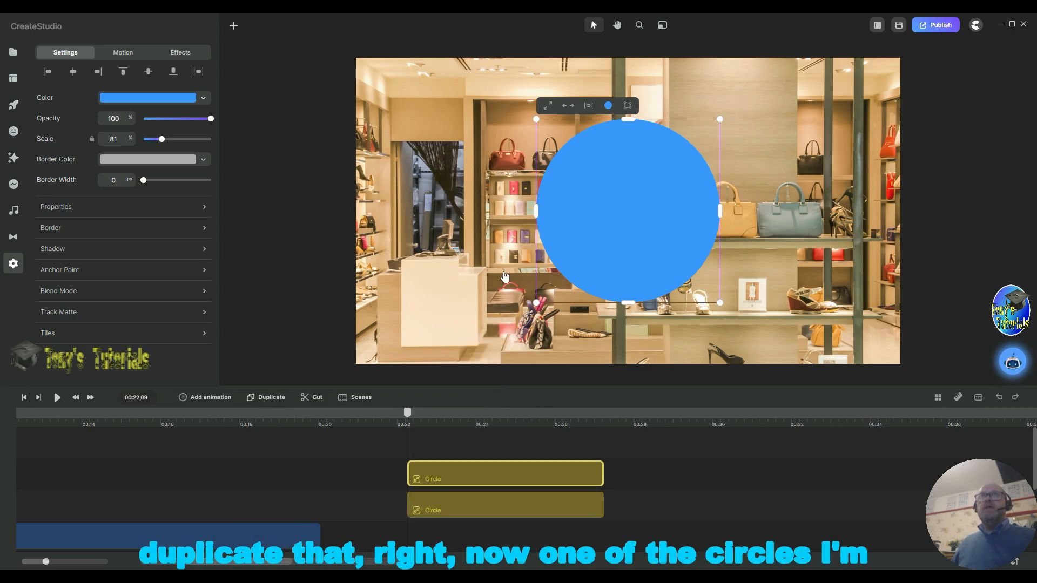
Step: Shrink one circle to about 57% scale and move it to the left of the other circle
drag(537, 119, 605, 212)
drag(659, 243, 419, 230)
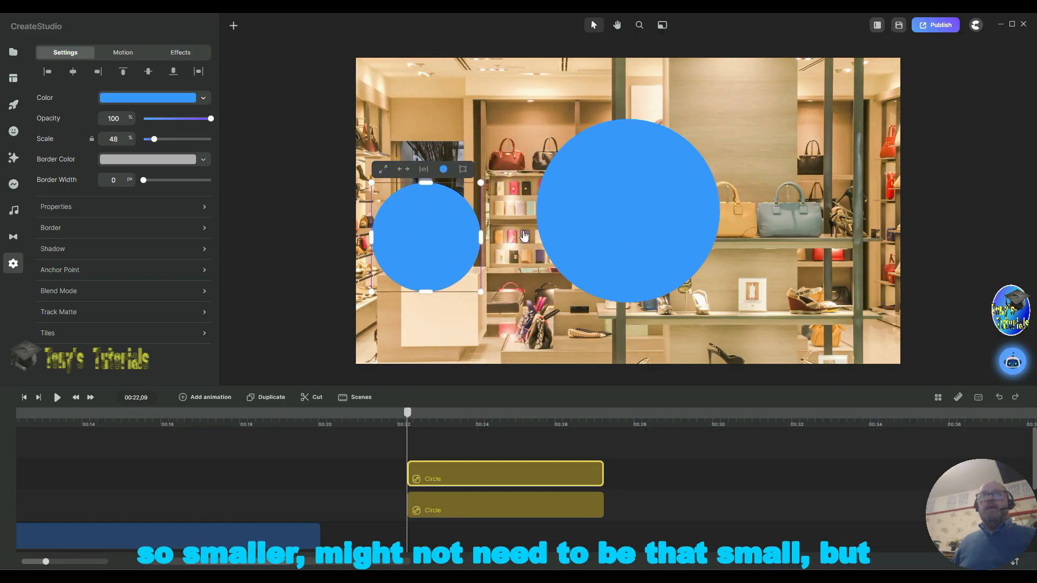
drag(485, 186, 509, 170)
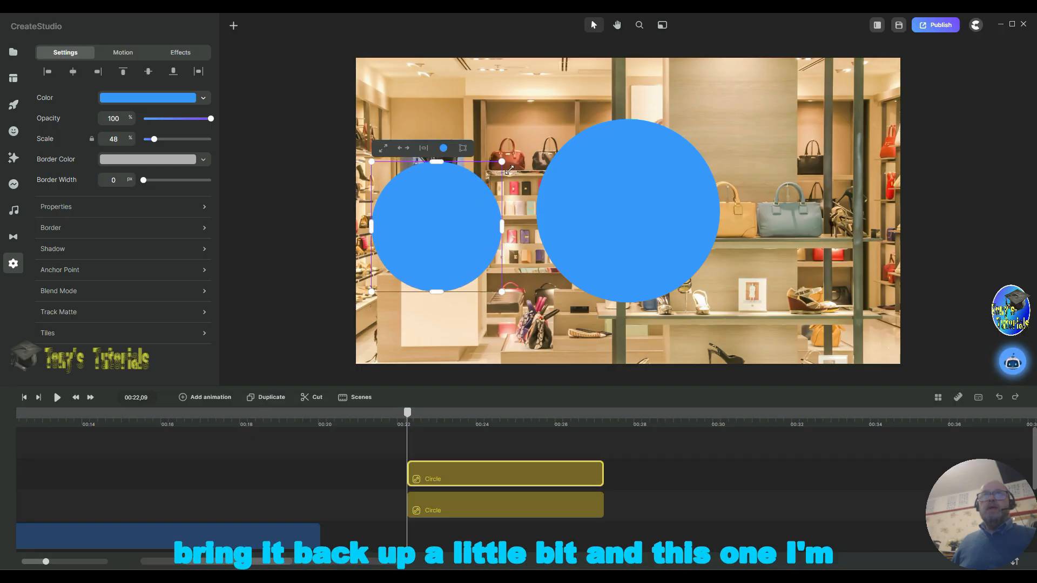
Step: Give the large circle a 20 px yellow border (e7ea19) and make its blue fill semi-transparent
click(644, 243)
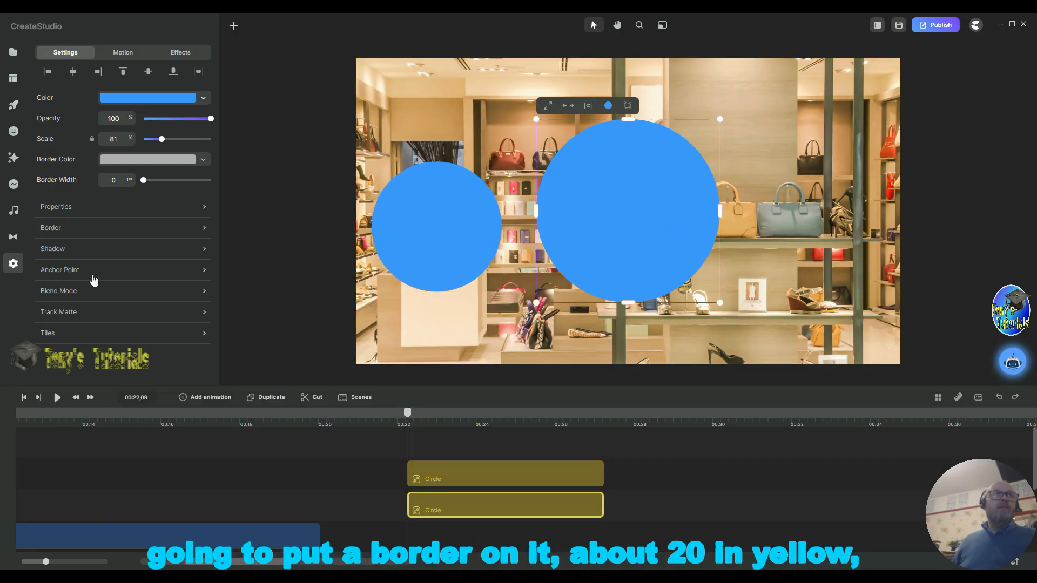
click(151, 231)
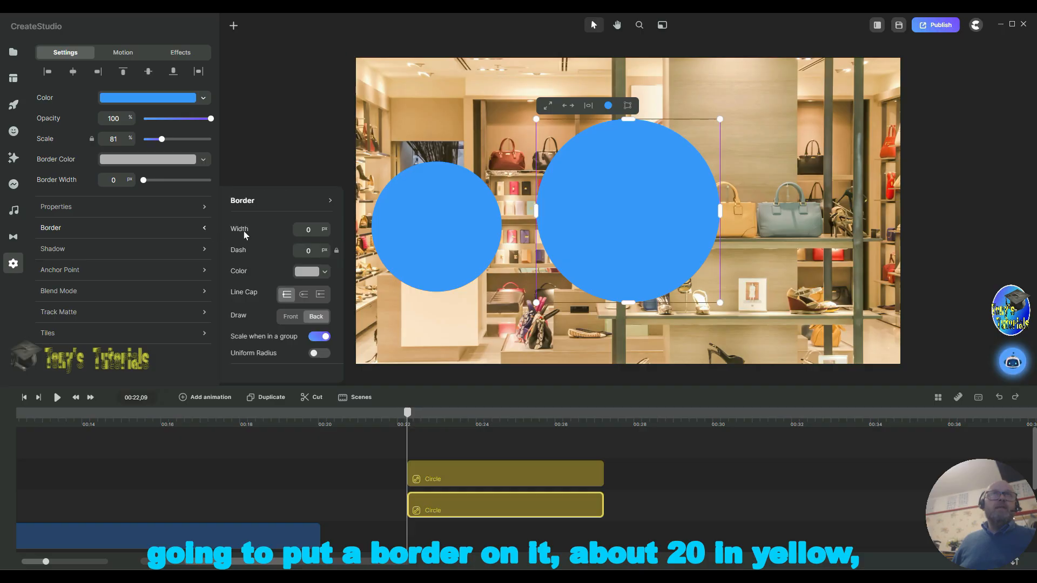
text(2)
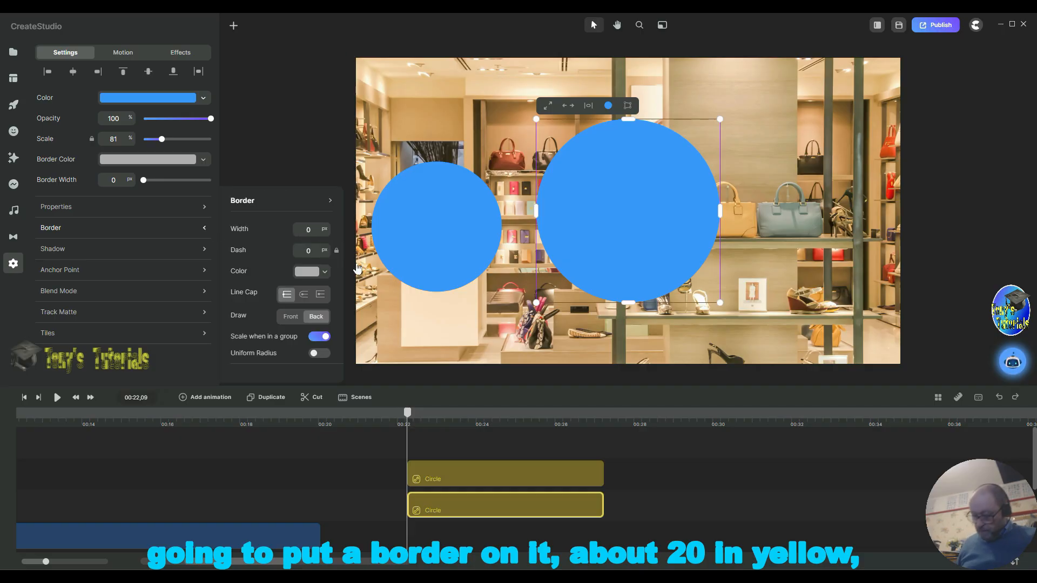
click(306, 271)
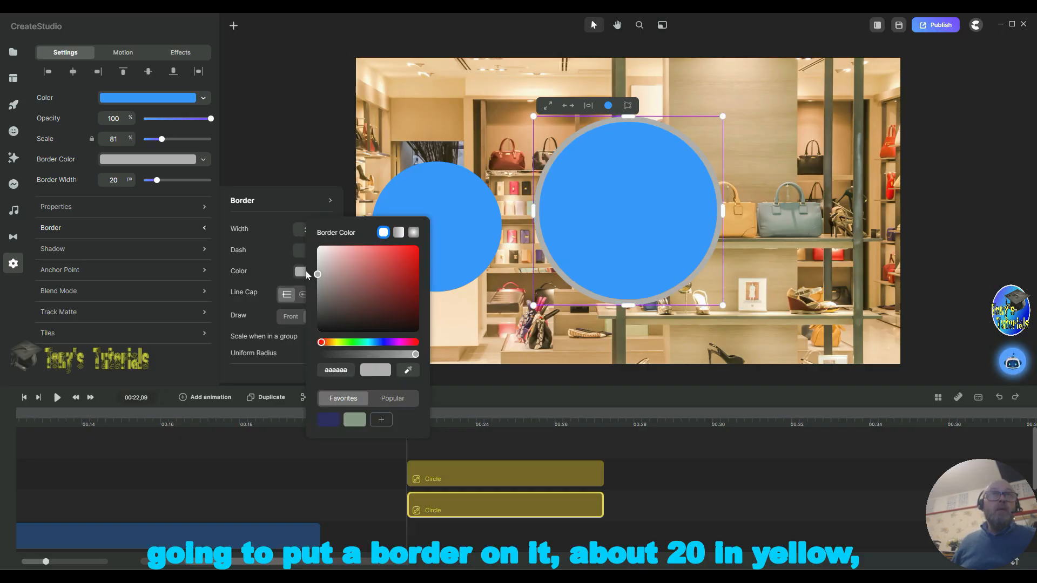
click(338, 343)
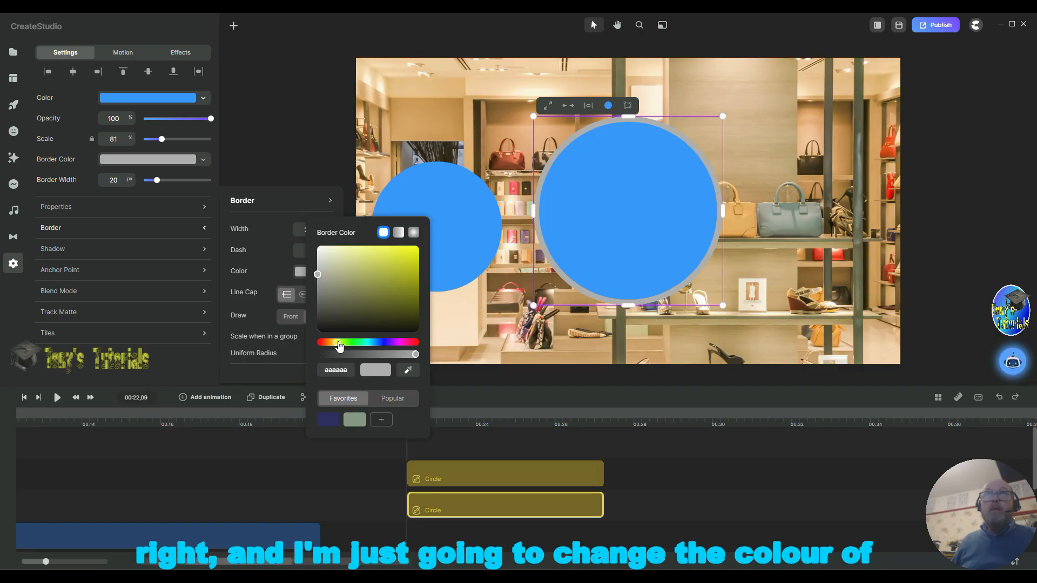
click(409, 252)
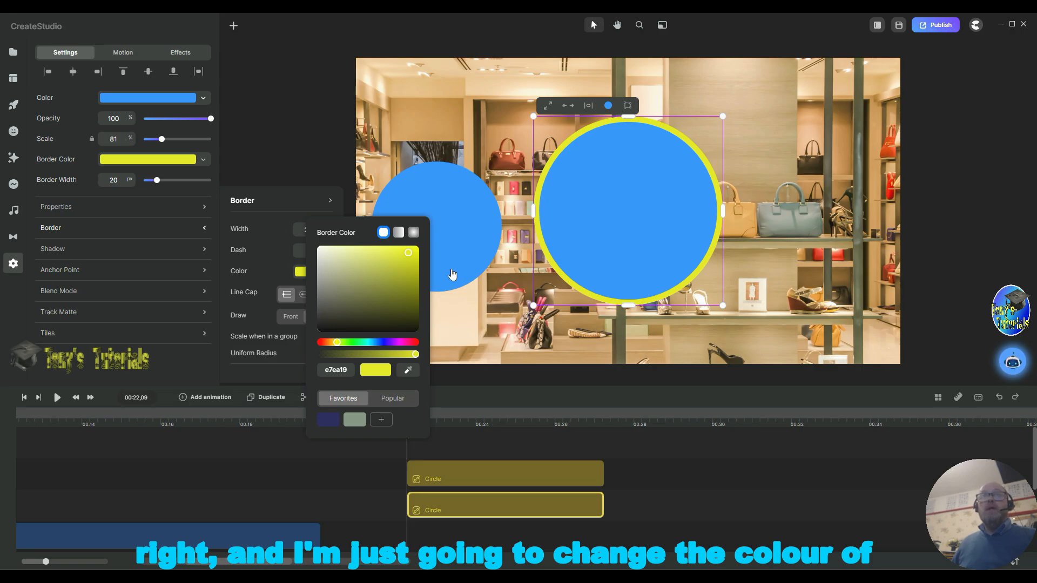
click(143, 101)
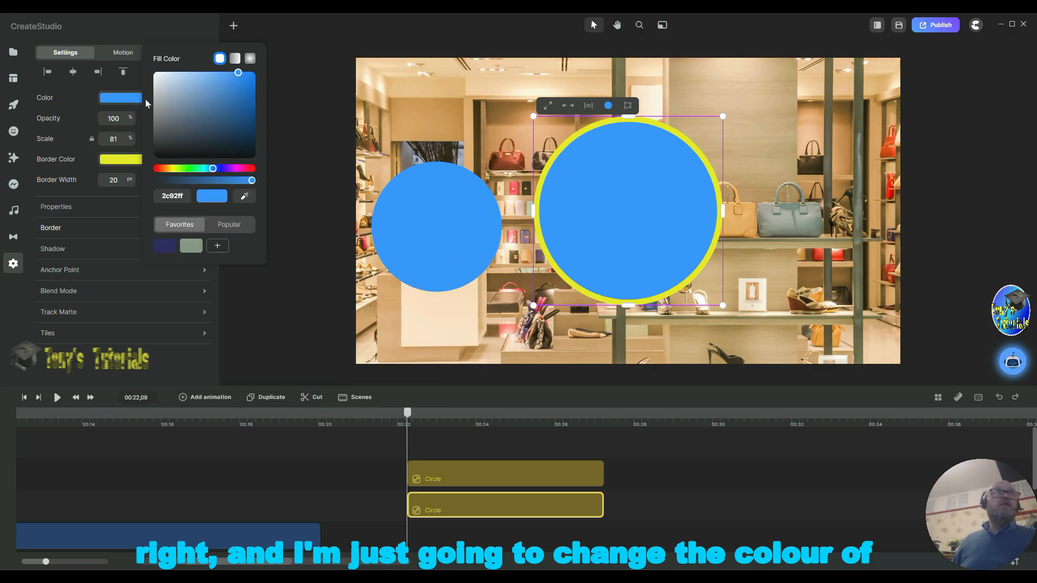
drag(251, 182, 201, 184)
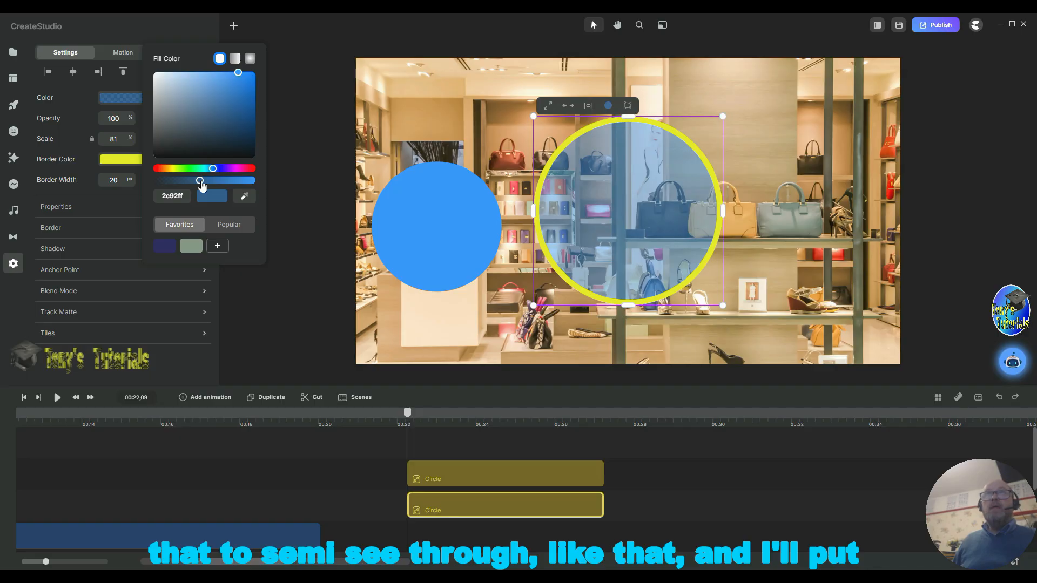
Step: Centre the small circle inside the large circle and give it a 5 px black border (070404)
click(430, 249)
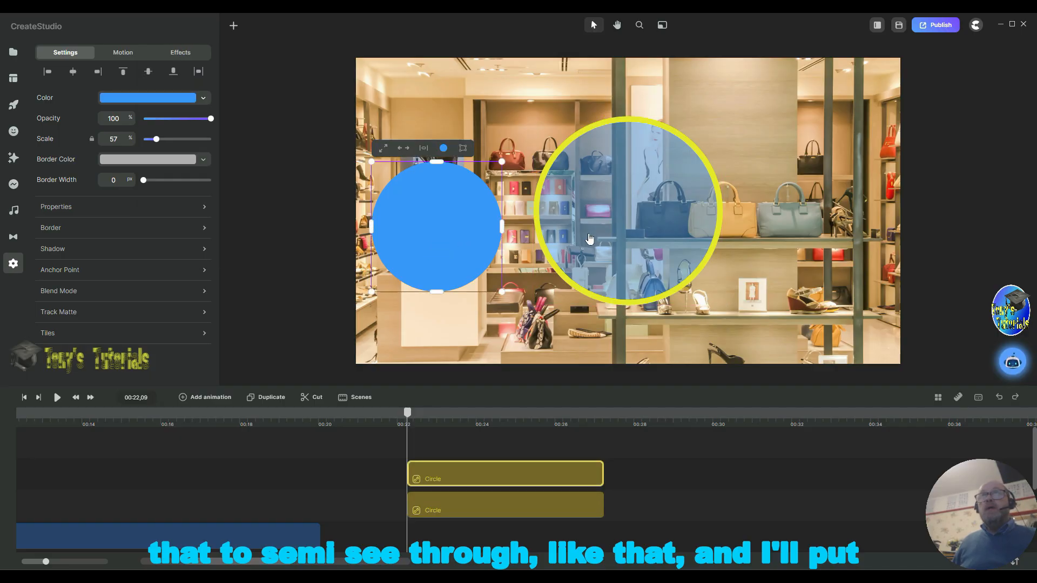
drag(442, 241, 636, 246)
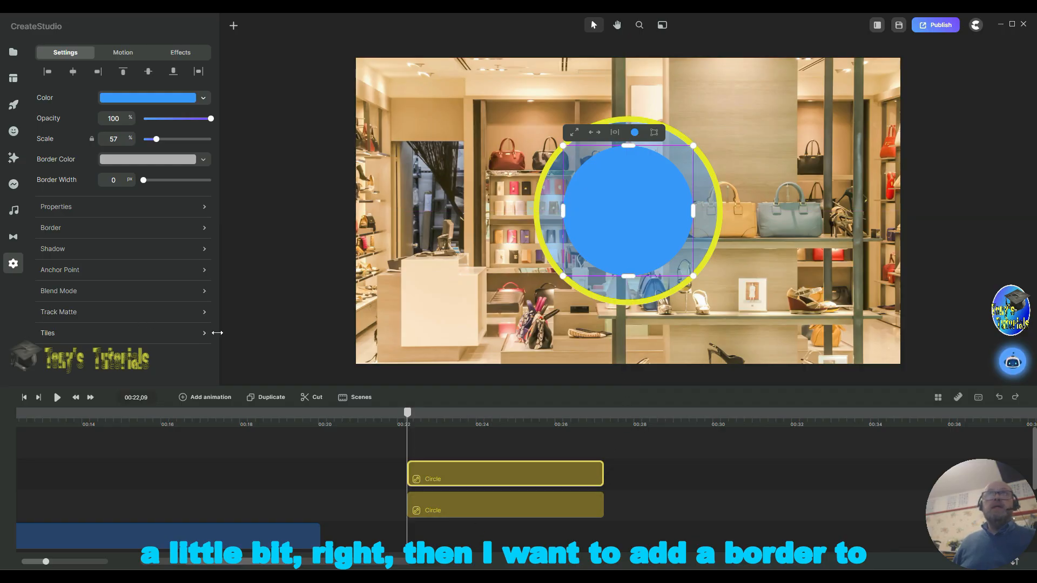
click(106, 230)
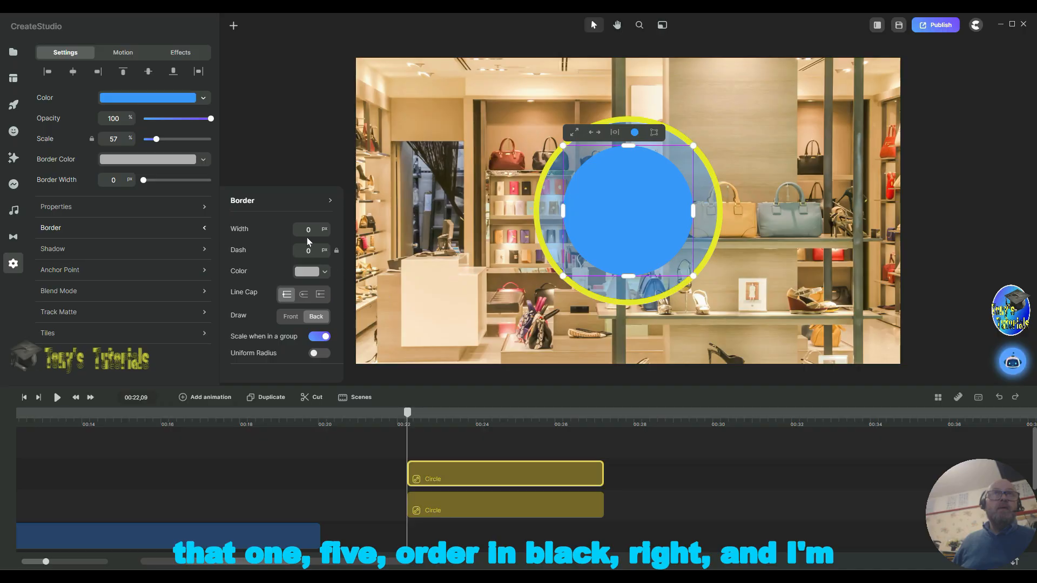
text(5)
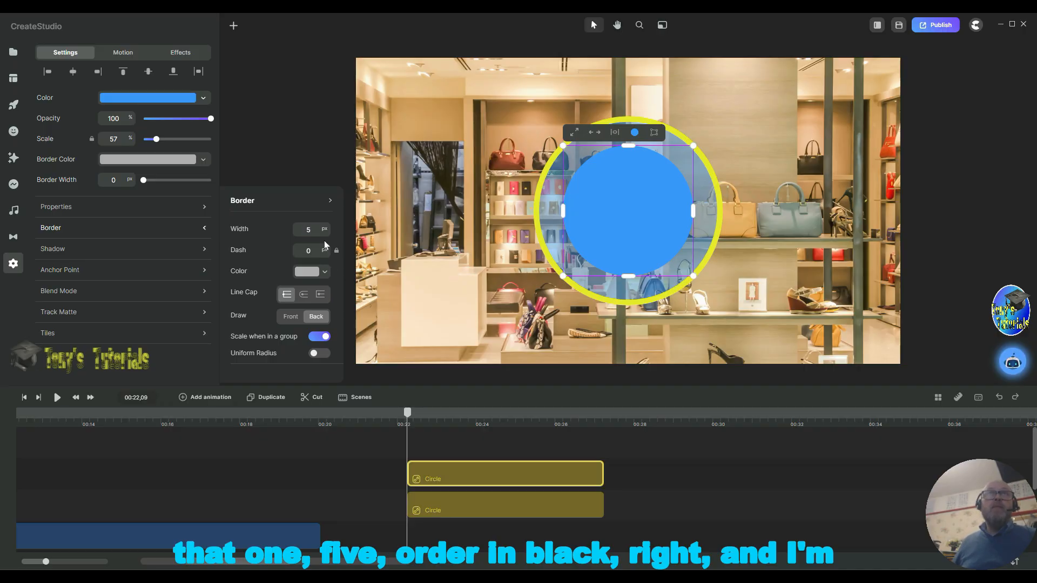
click(307, 273)
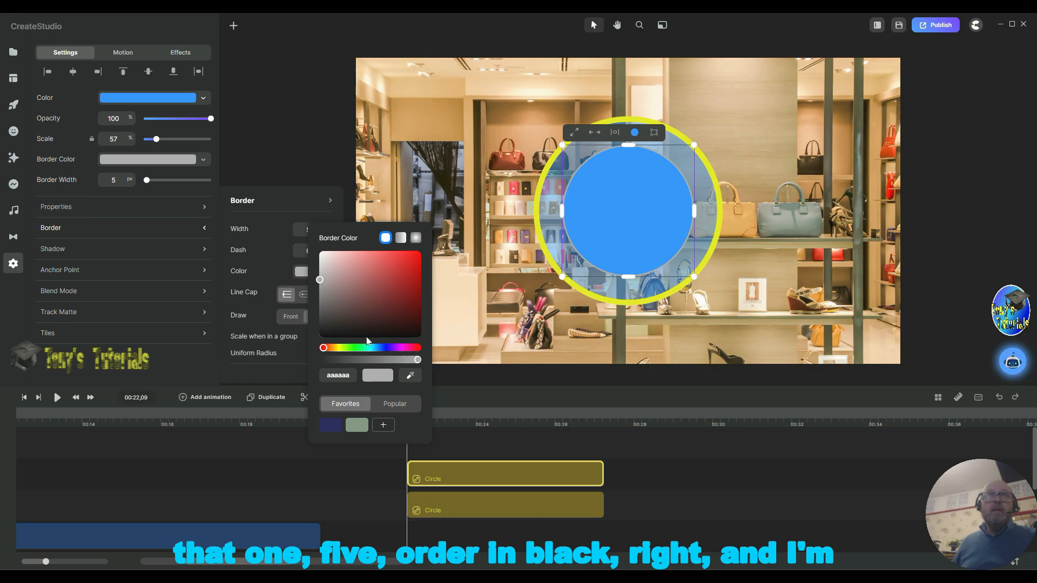
click(366, 335)
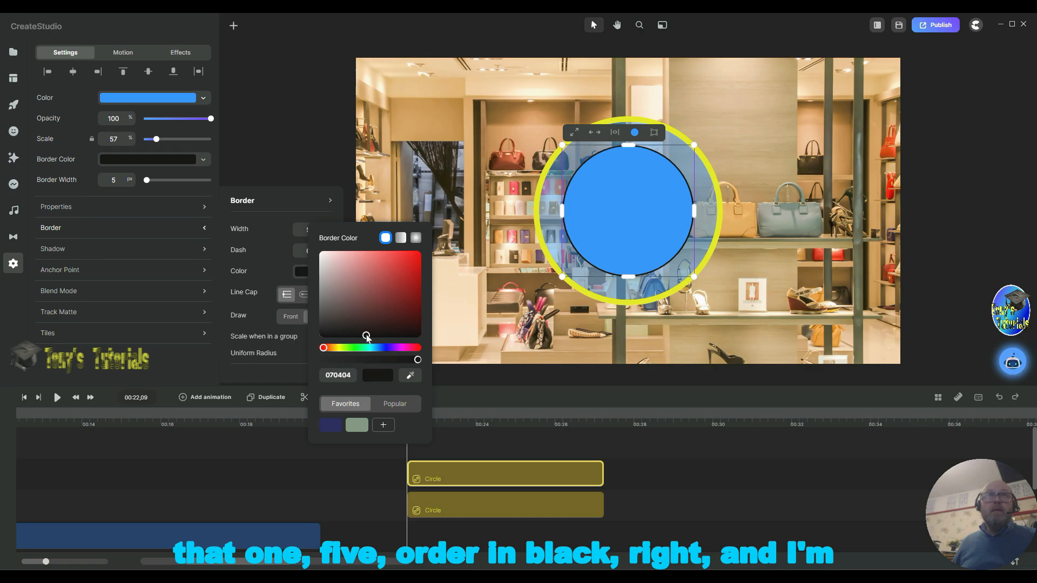
click(668, 447)
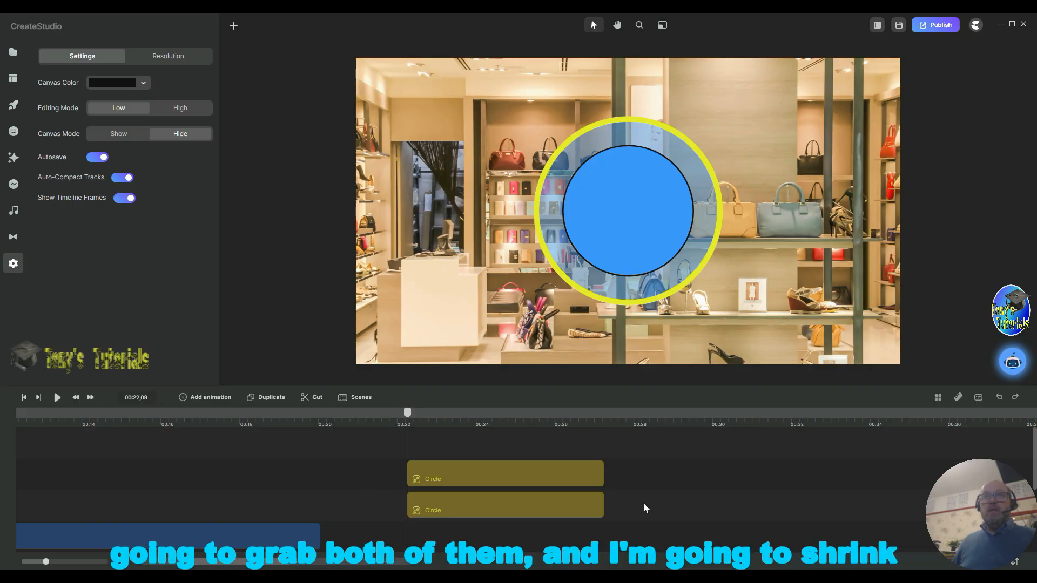
Step: Select both circles together, scale them down, and move them to the left side of the shop image
drag(654, 470, 555, 501)
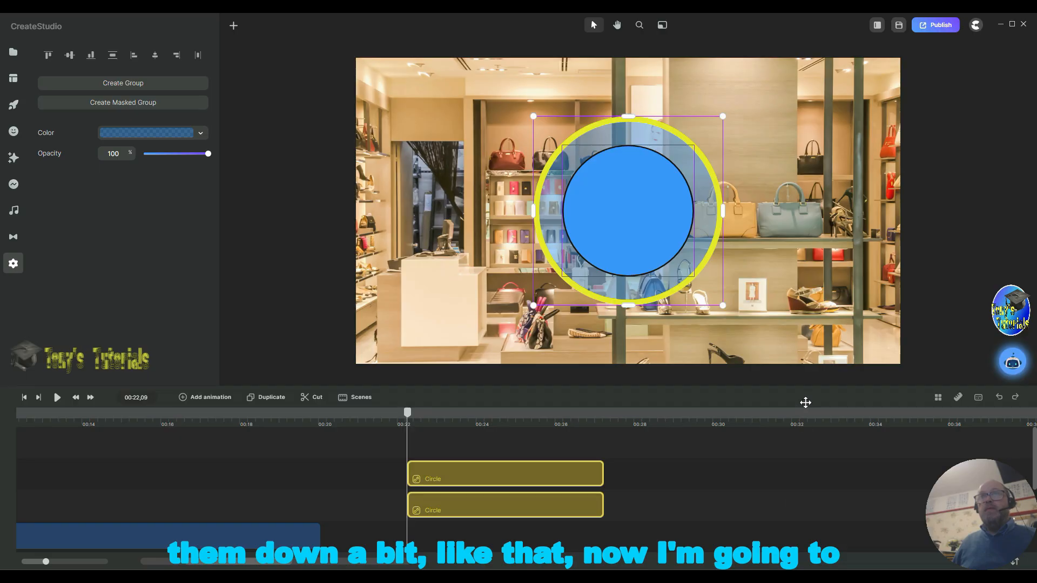
click(735, 322)
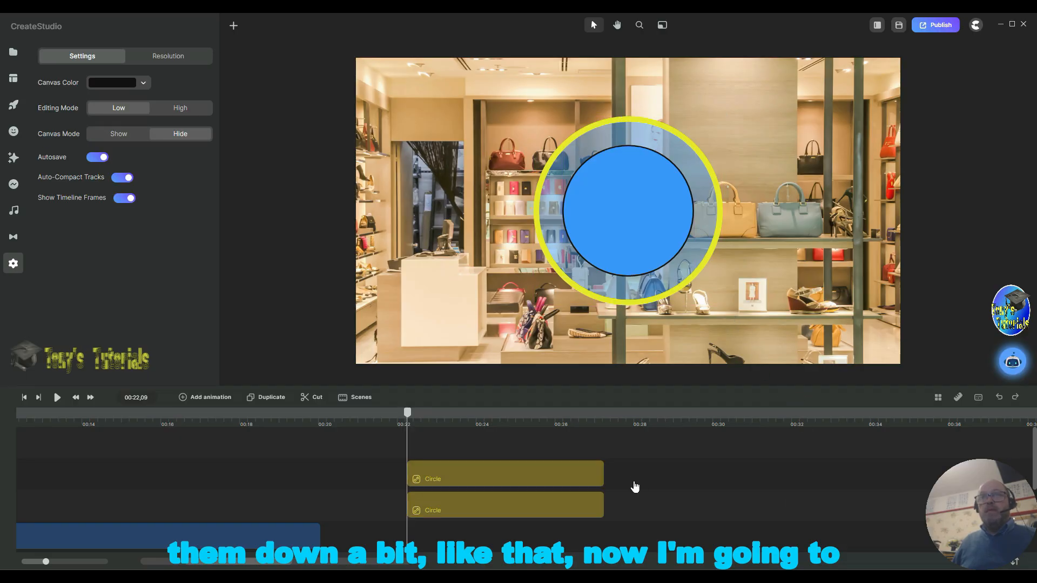
drag(655, 472, 556, 502)
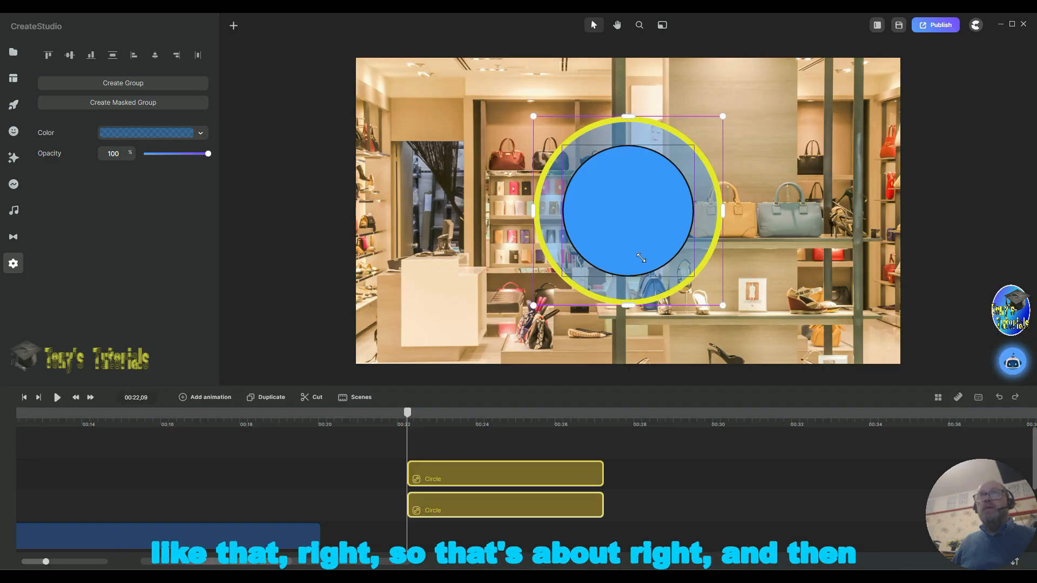
drag(641, 259, 637, 253)
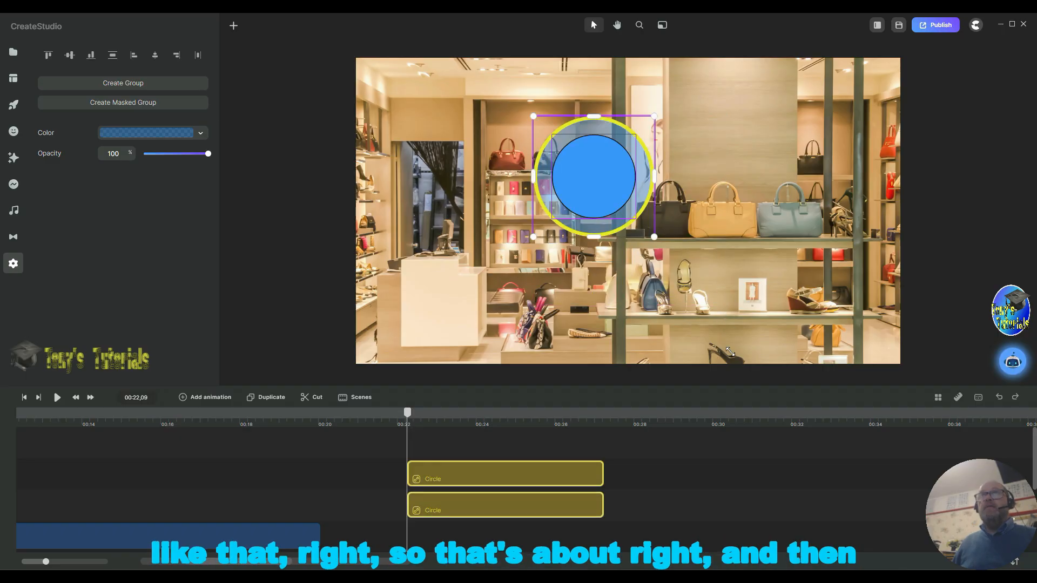
drag(730, 351, 730, 353)
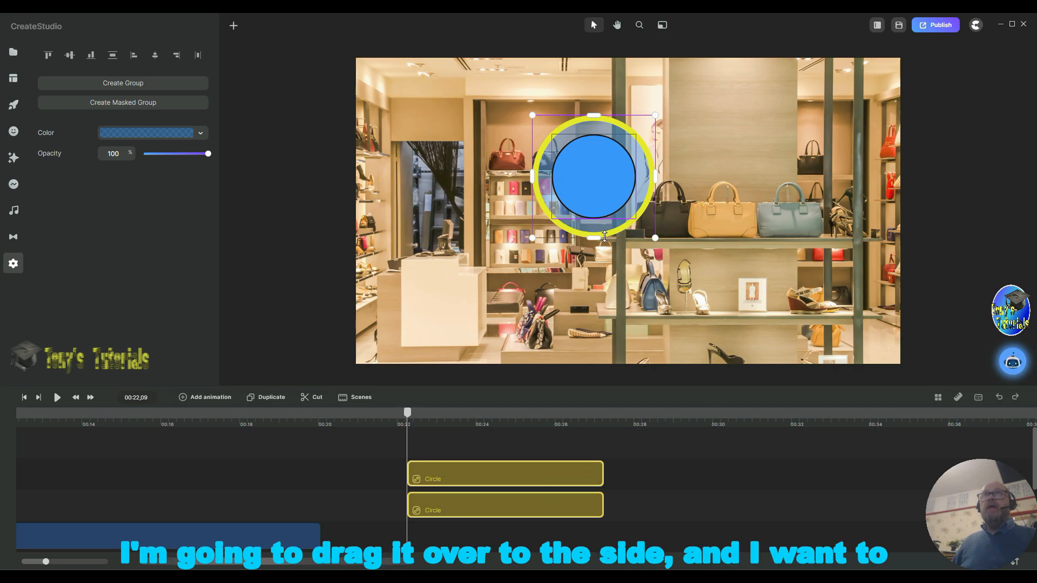
drag(587, 186, 479, 194)
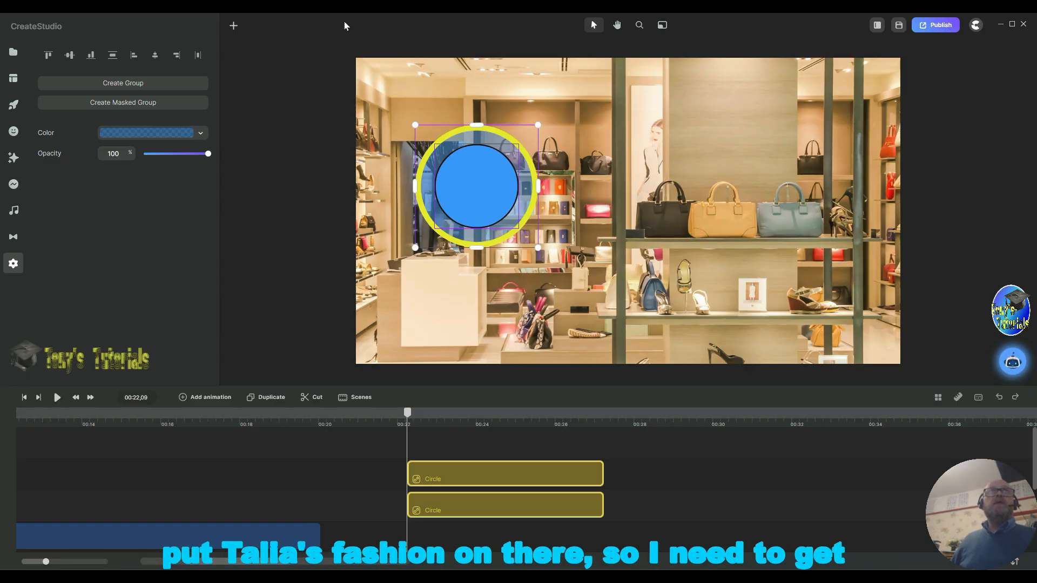
Step: Add a new text element to the scene and select it
click(233, 27)
click(253, 59)
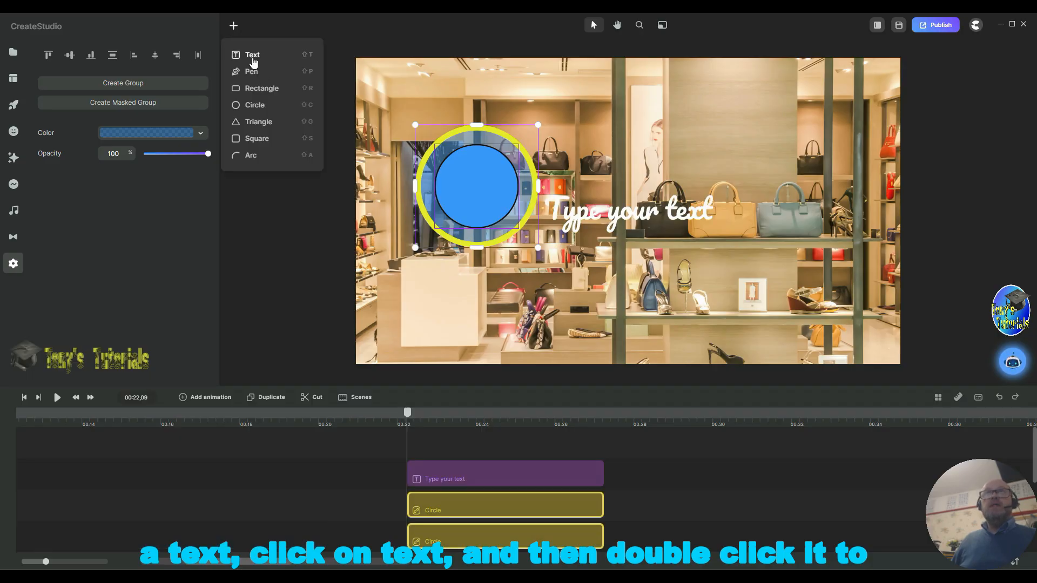
click(637, 223)
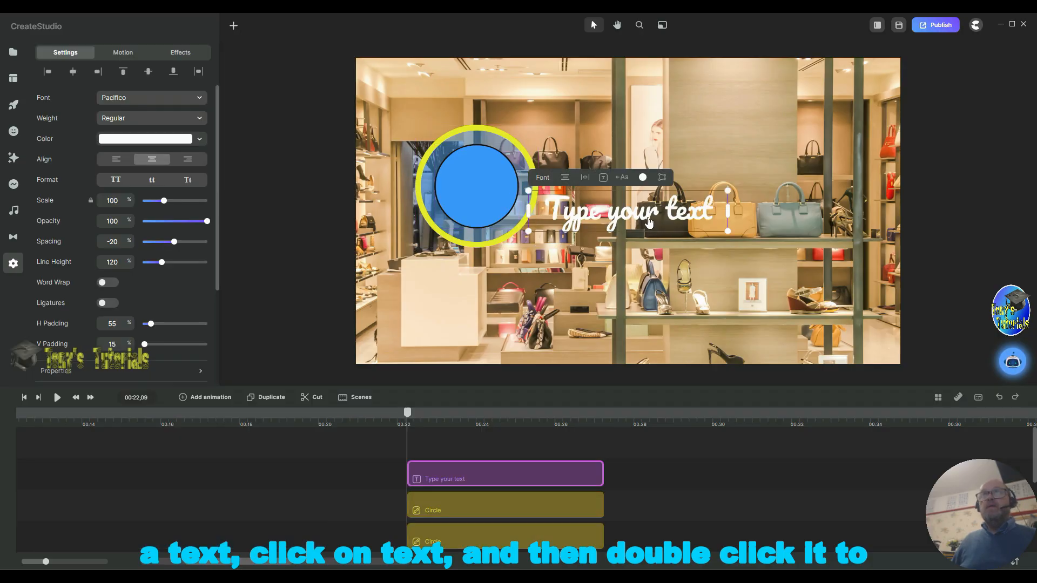
Step: Replace the placeholder text with "Talia's" on the first line and "Fashion" on the second
double_click(695, 219)
drag(775, 209, 617, 218)
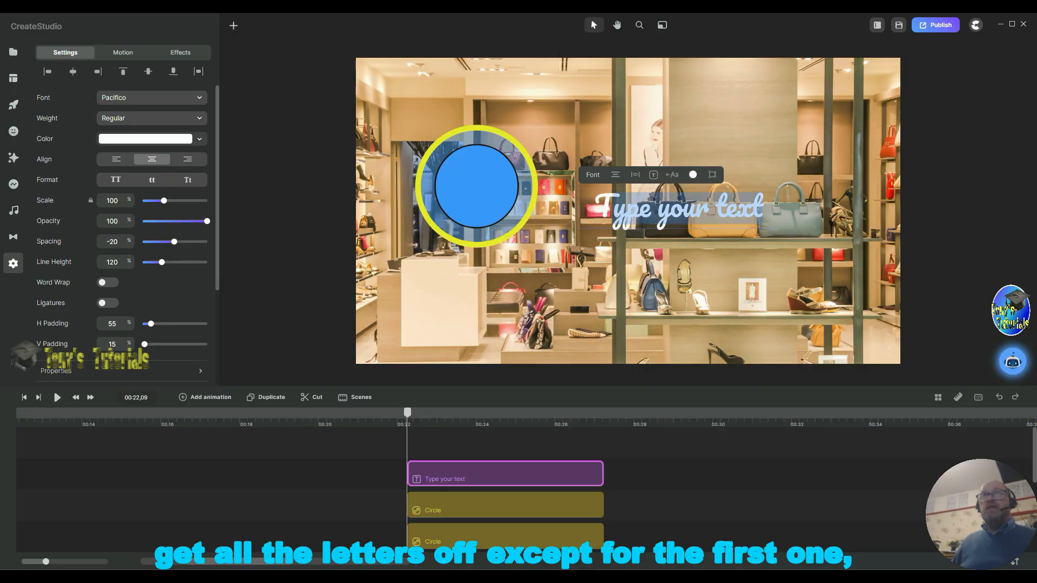
text(a)
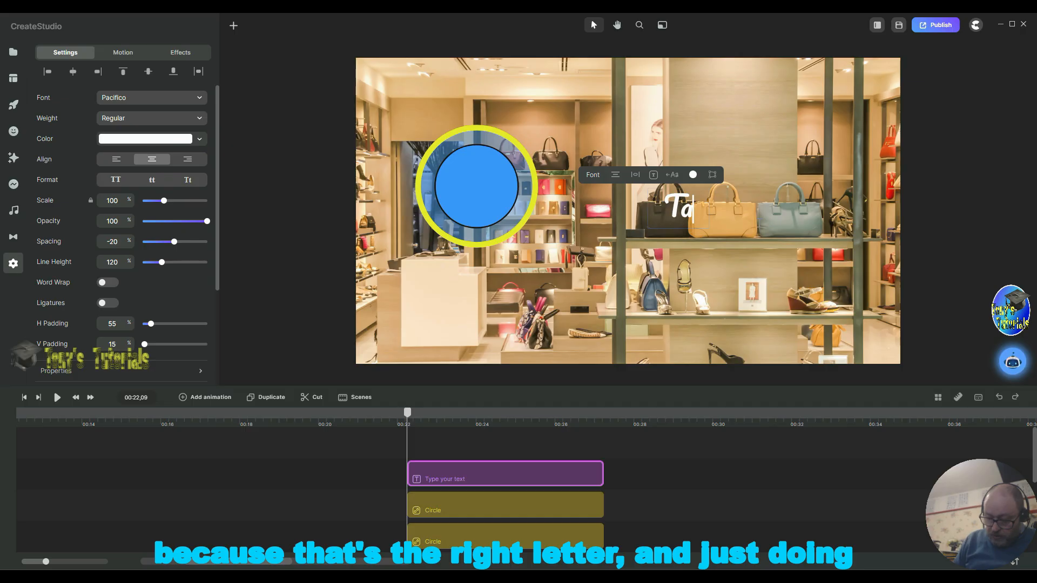
text(lia)
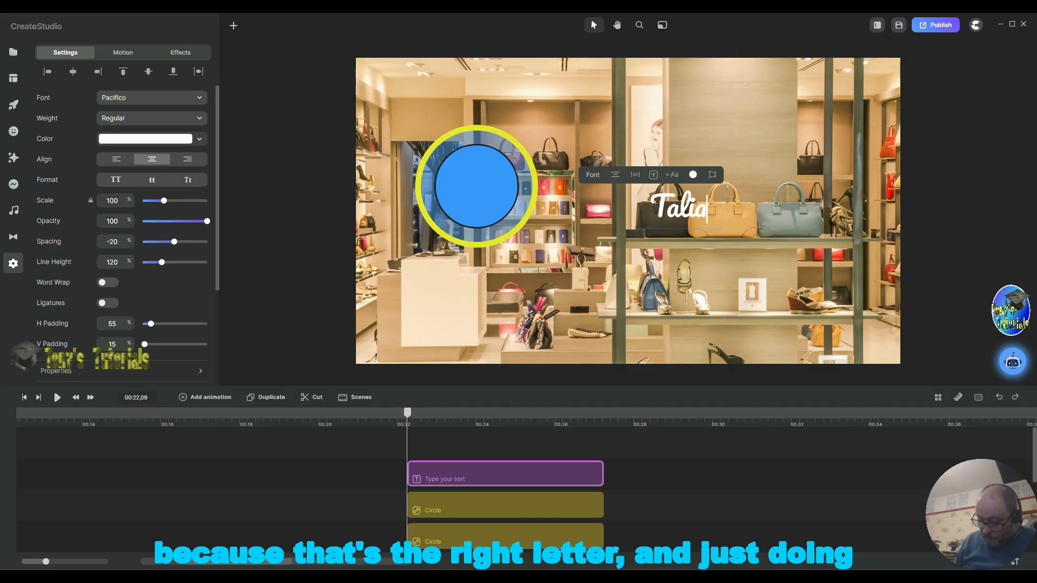
text('s)
key(Return)
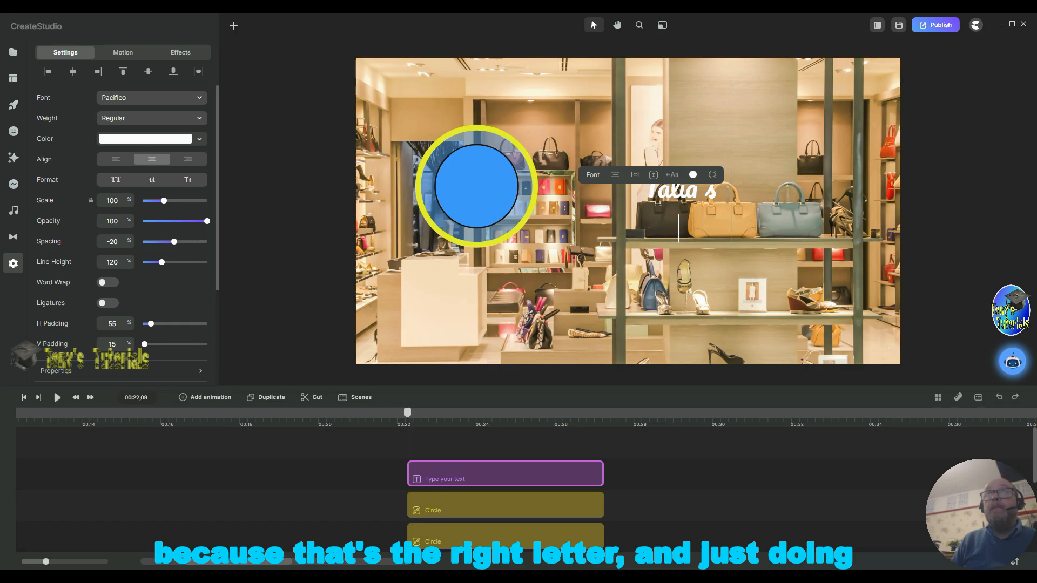
text(f)
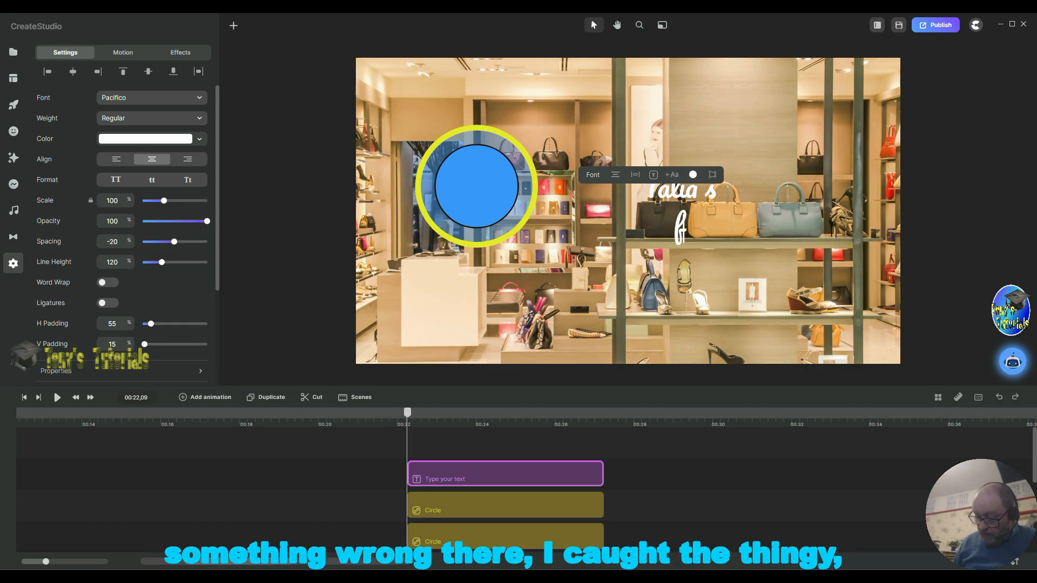
key(BackSpace)
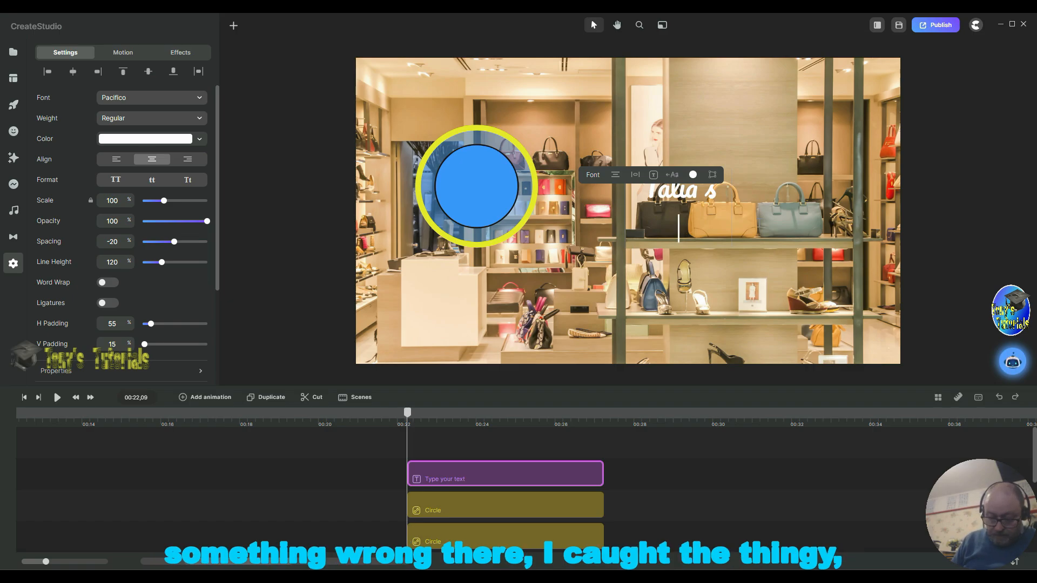
text(Fas)
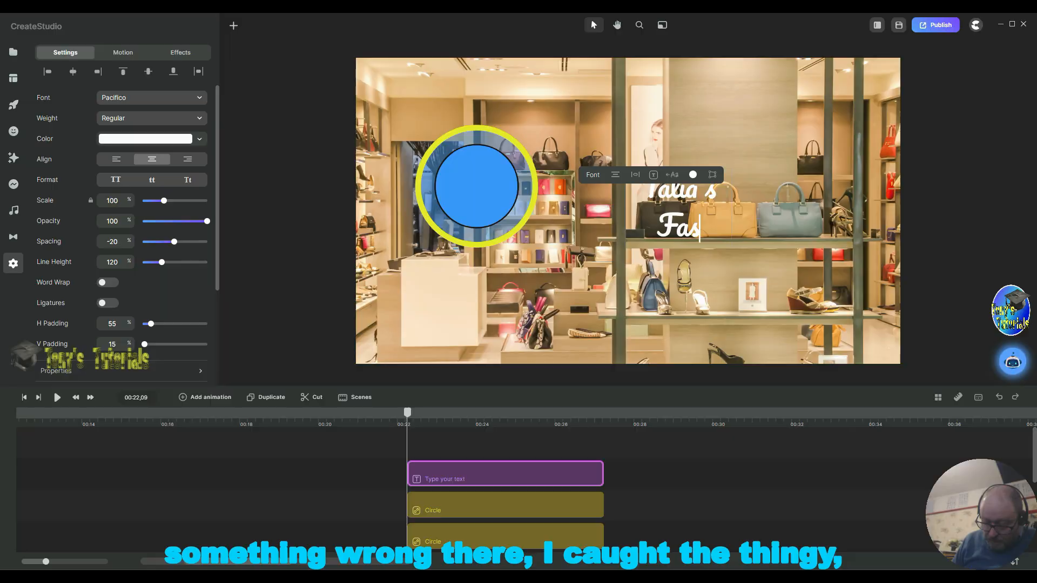
text(hion)
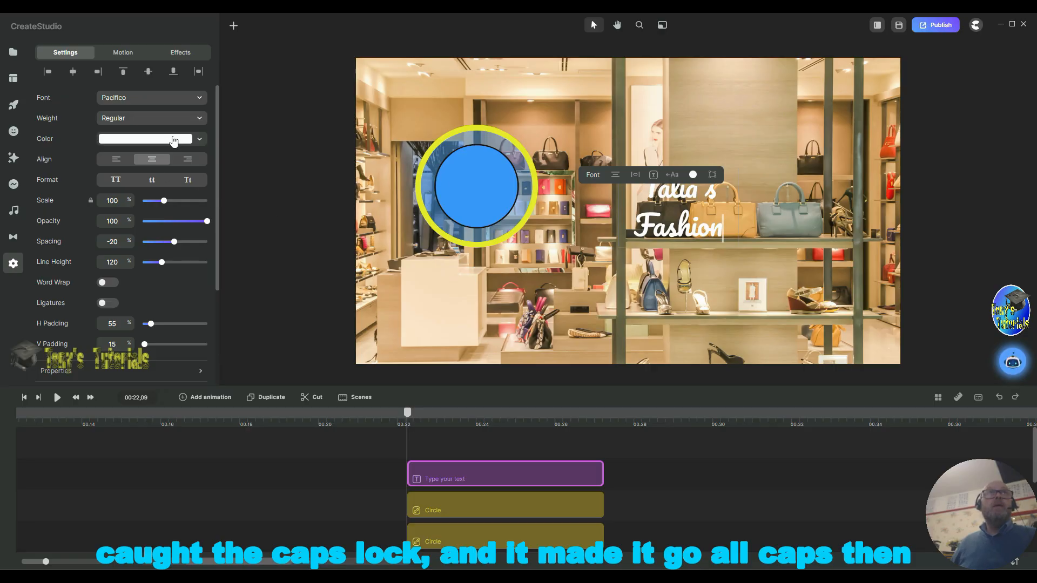
Step: Set the text colour to the circle border's yellow (e7ea19) by sampling it with the eyedropper
click(171, 138)
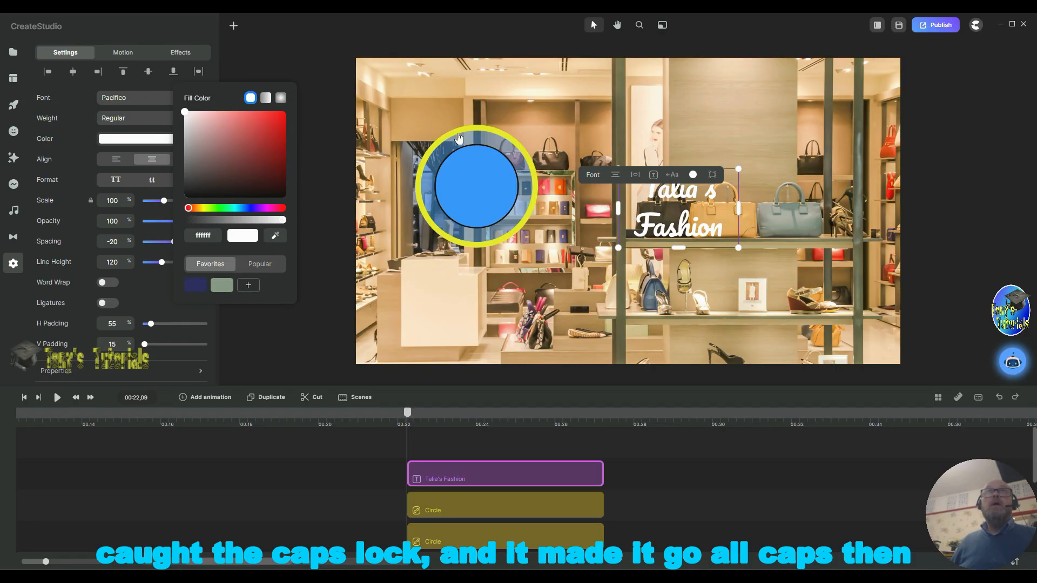
click(276, 238)
click(518, 155)
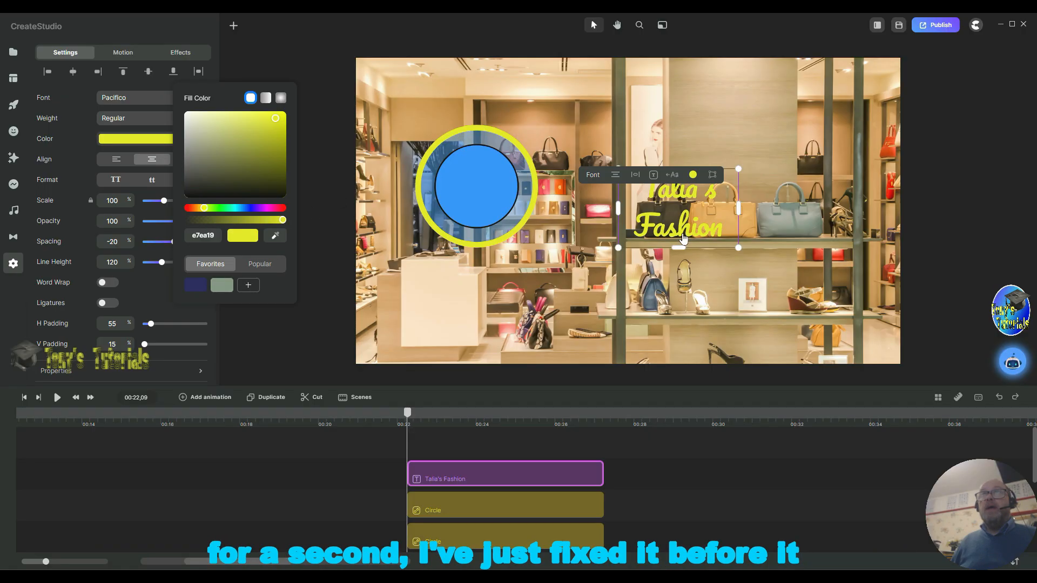
Step: Move the text onto the circles and scale it down to 75%
drag(688, 233, 489, 211)
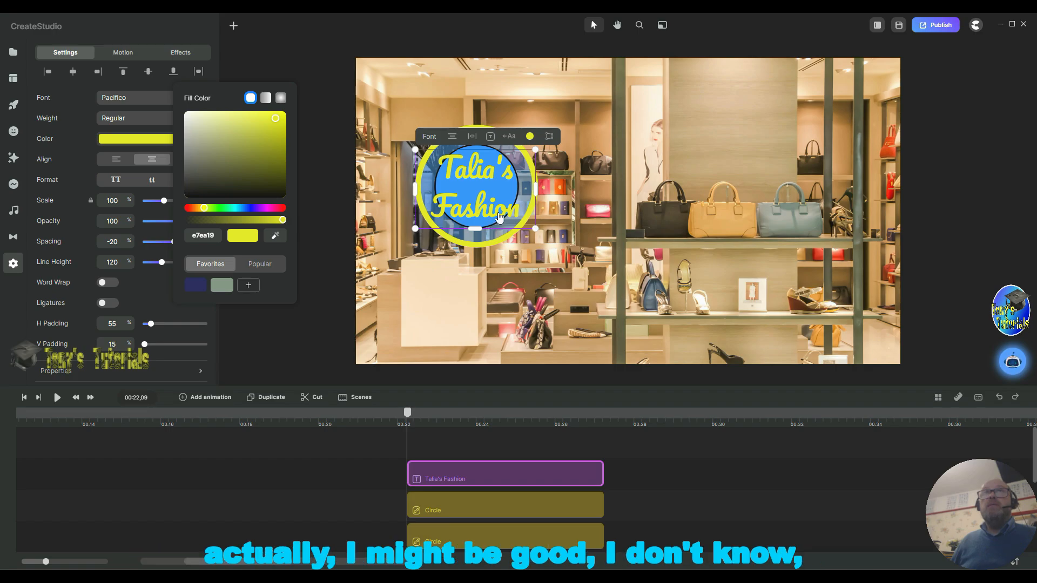
drag(499, 217, 481, 199)
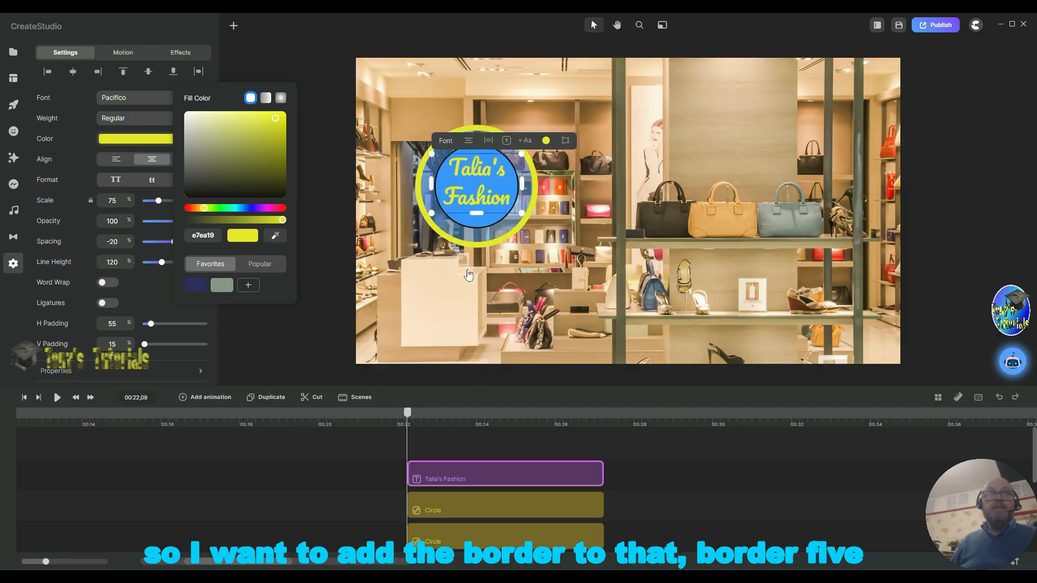
Step: Give the text a 5 px black border (000000)
scroll(167, 330, down, 3)
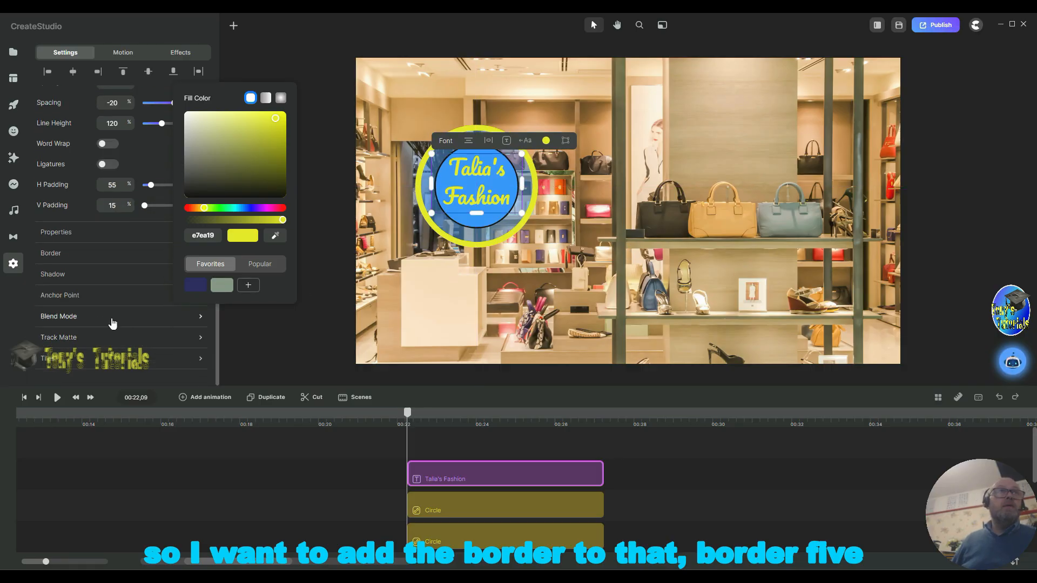
click(90, 258)
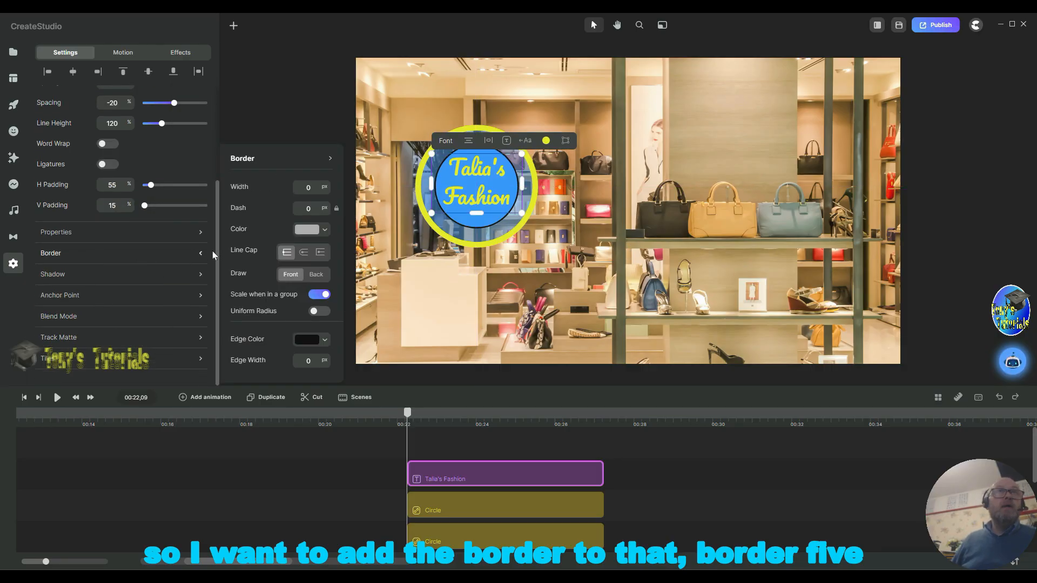
double_click(317, 187)
text(5)
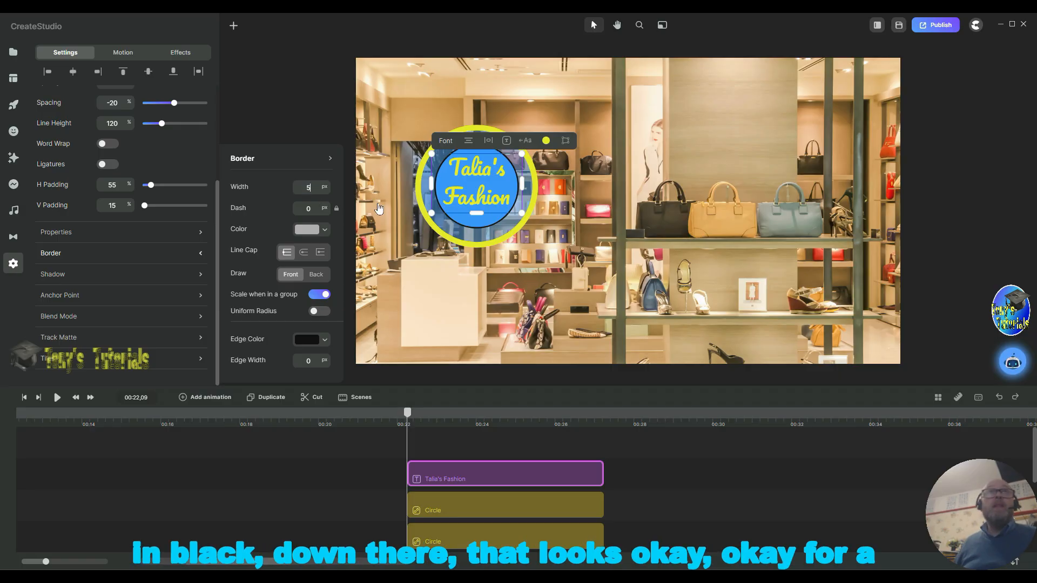
click(314, 231)
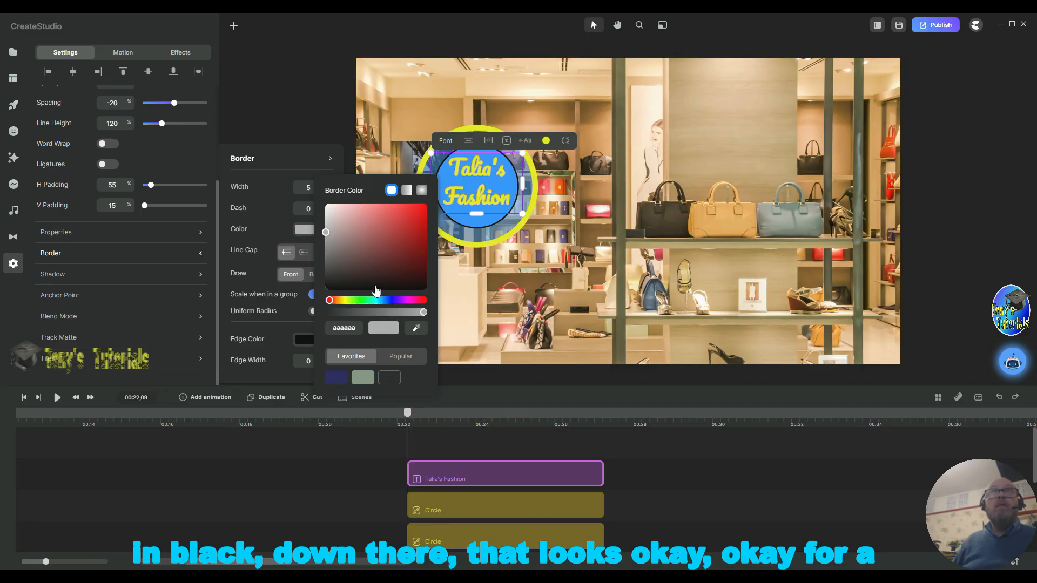
click(374, 285)
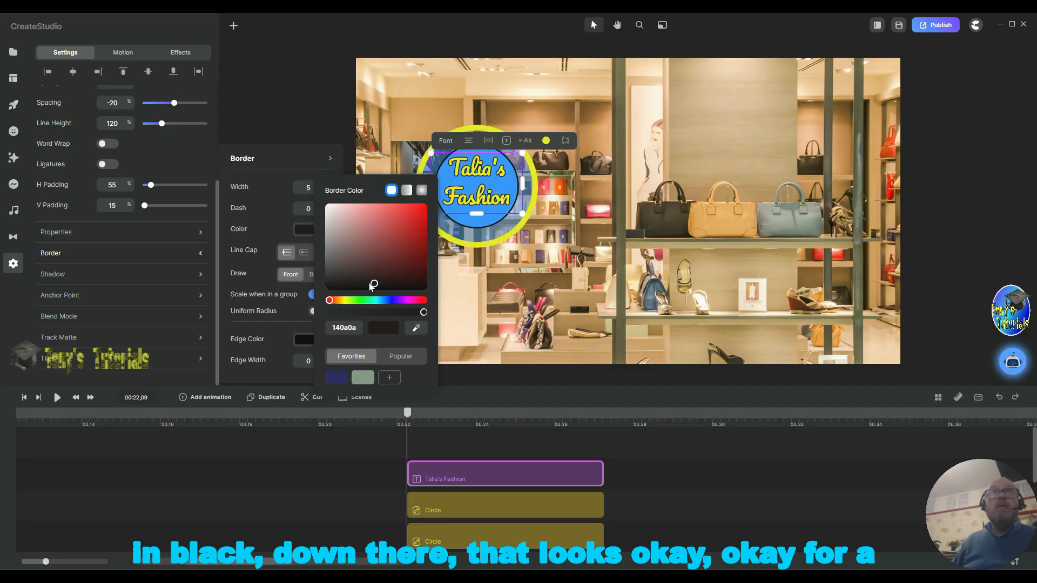
click(374, 292)
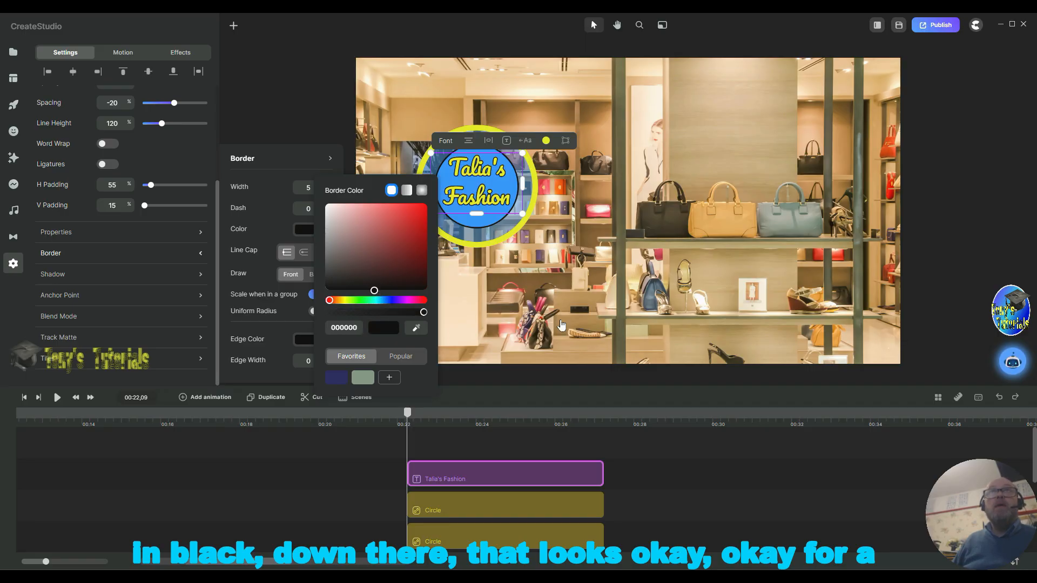
click(621, 320)
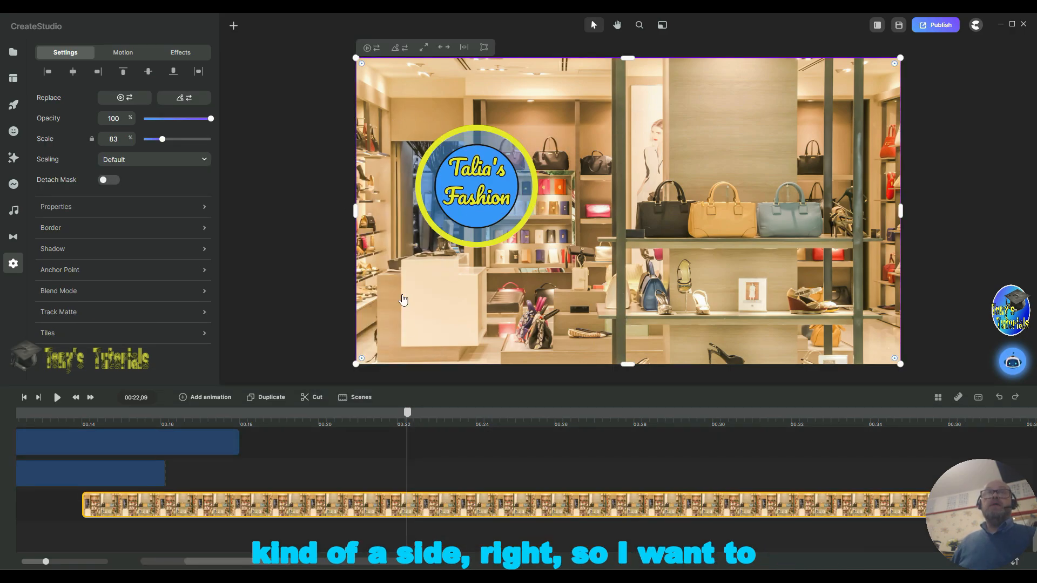
Step: Select the text and both circle layers together and group them
scroll(391, 459, down, 3)
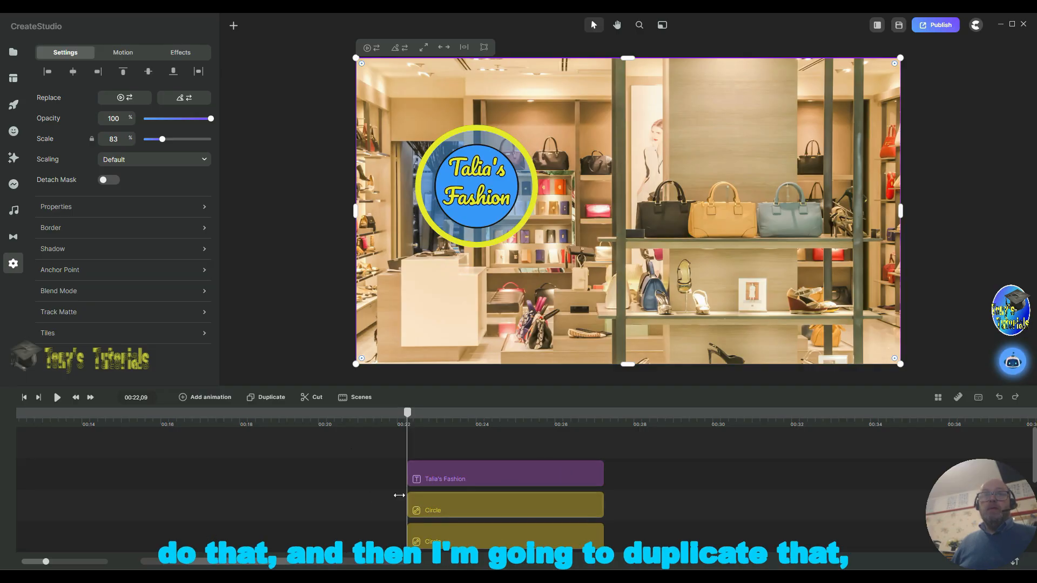
drag(381, 464, 491, 524)
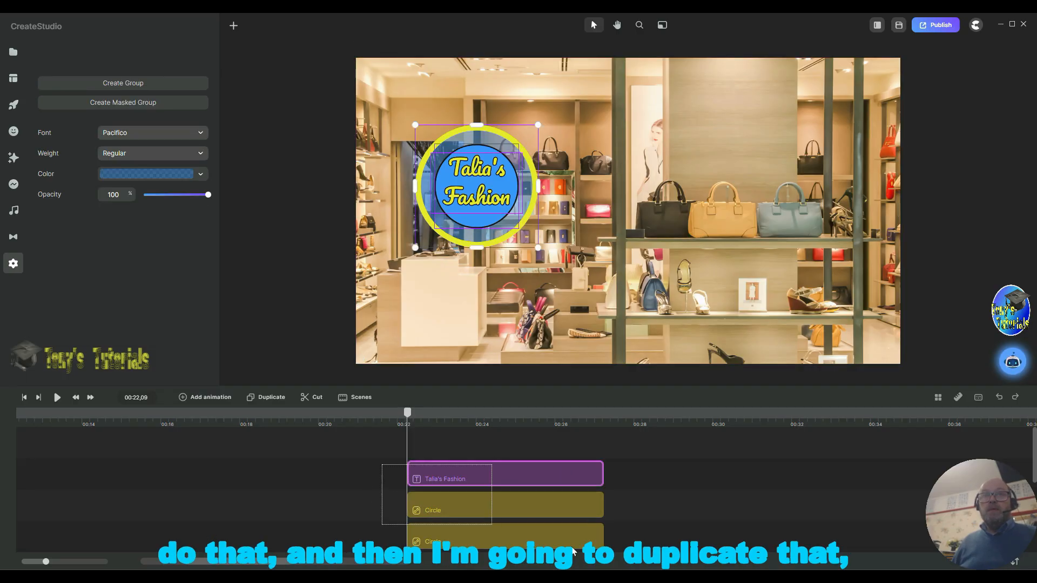
drag(573, 551, 596, 532)
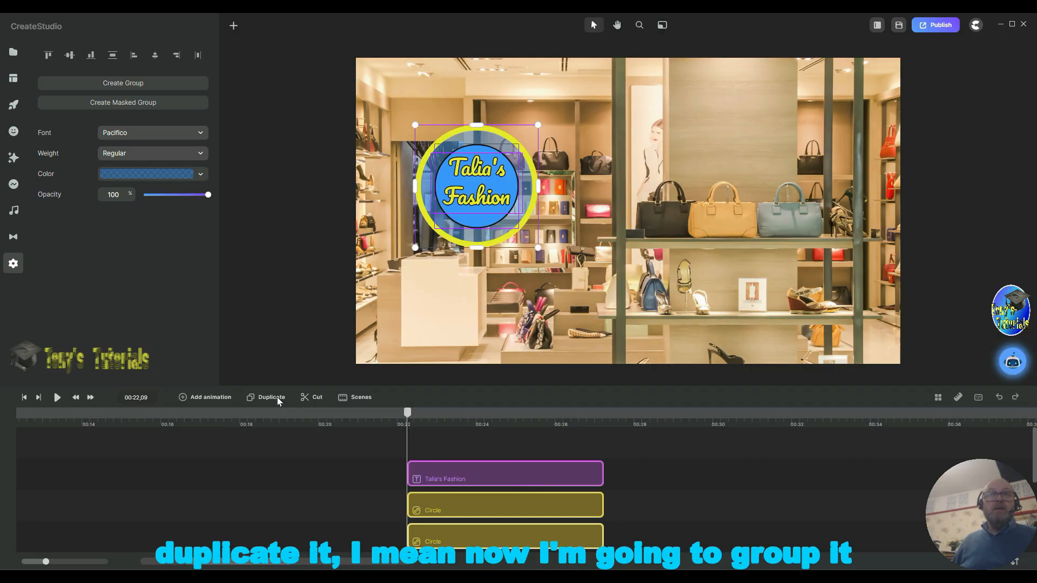
right_click(568, 471)
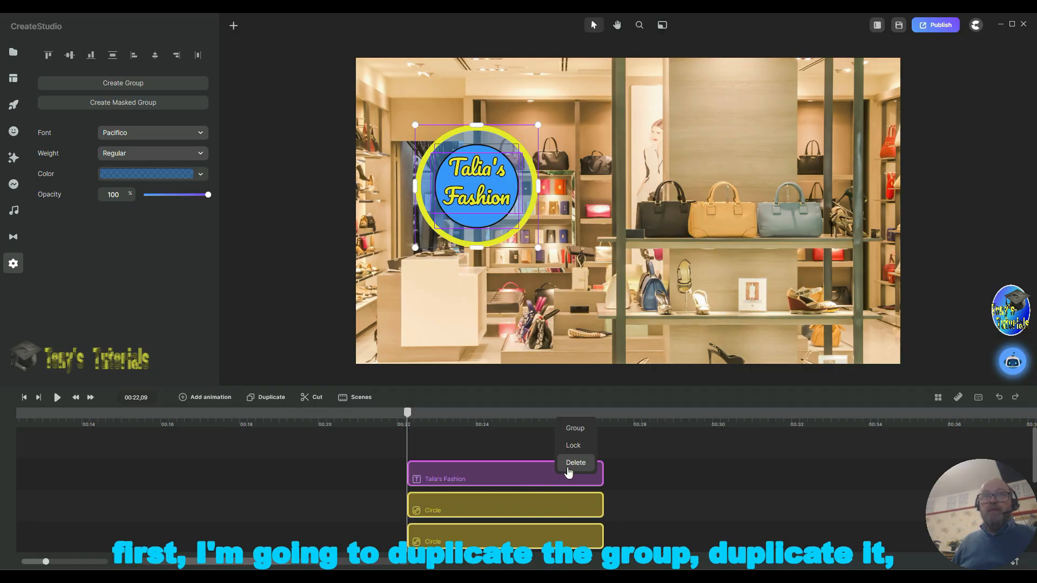
click(575, 428)
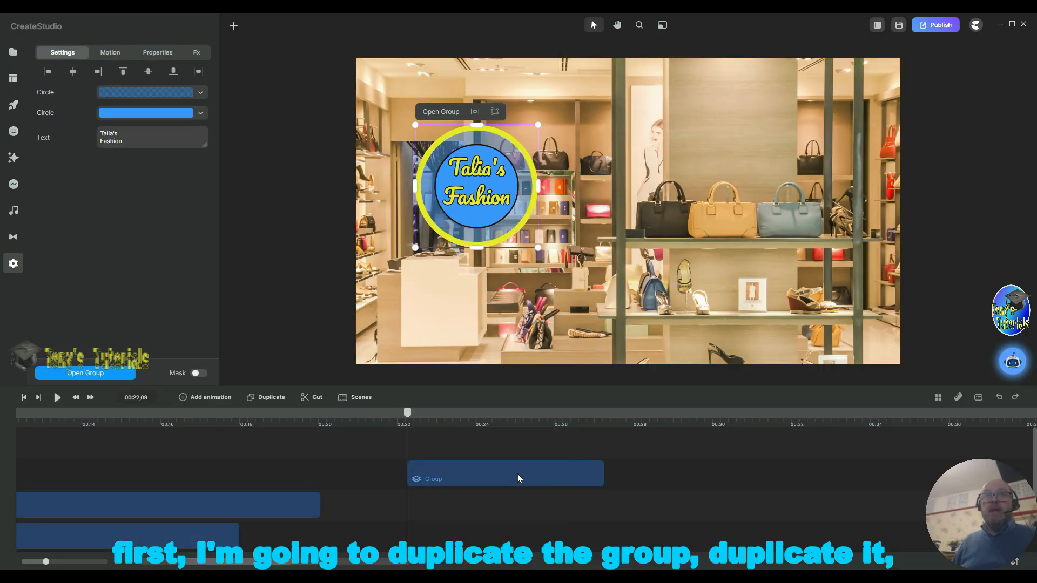
Step: Duplicate the group and rename the lower copy Logo
right_click(562, 473)
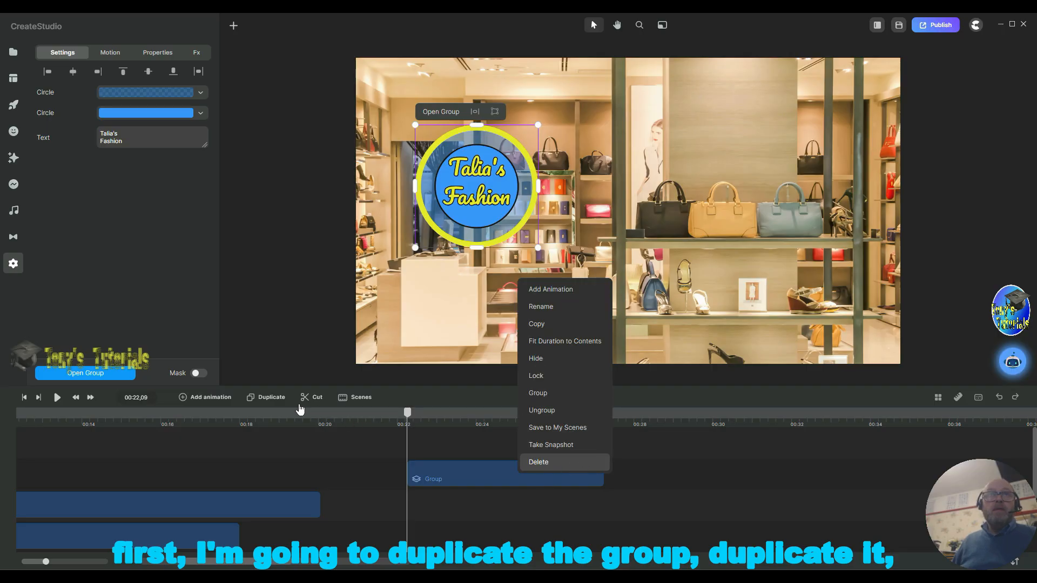
click(265, 399)
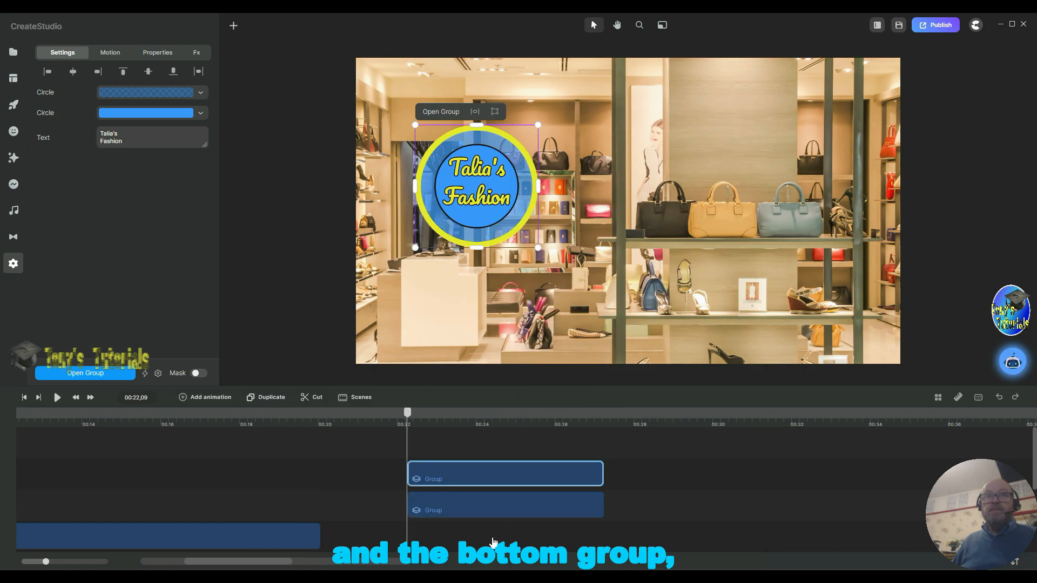
right_click(461, 508)
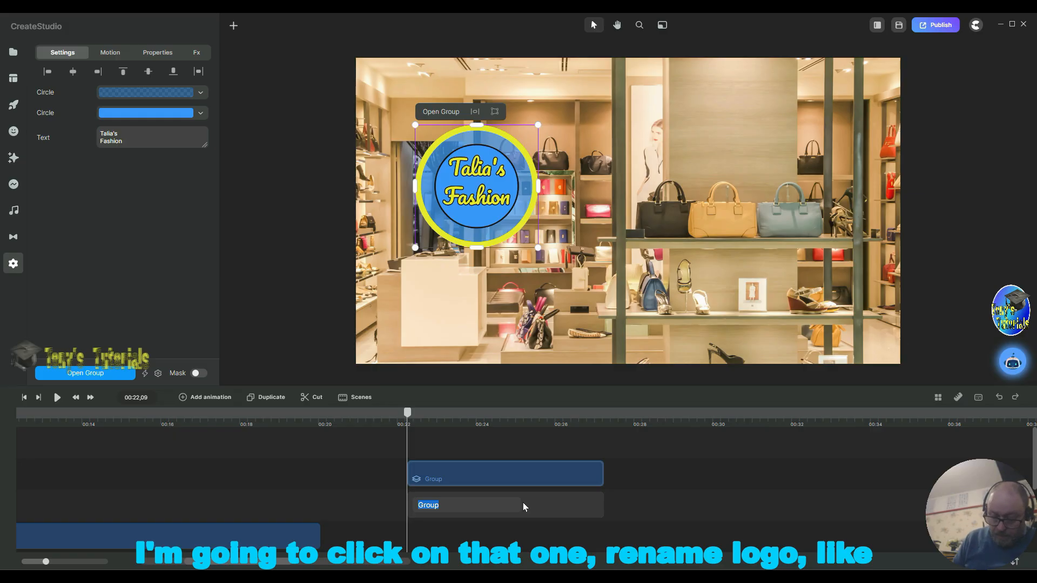
text(Logo)
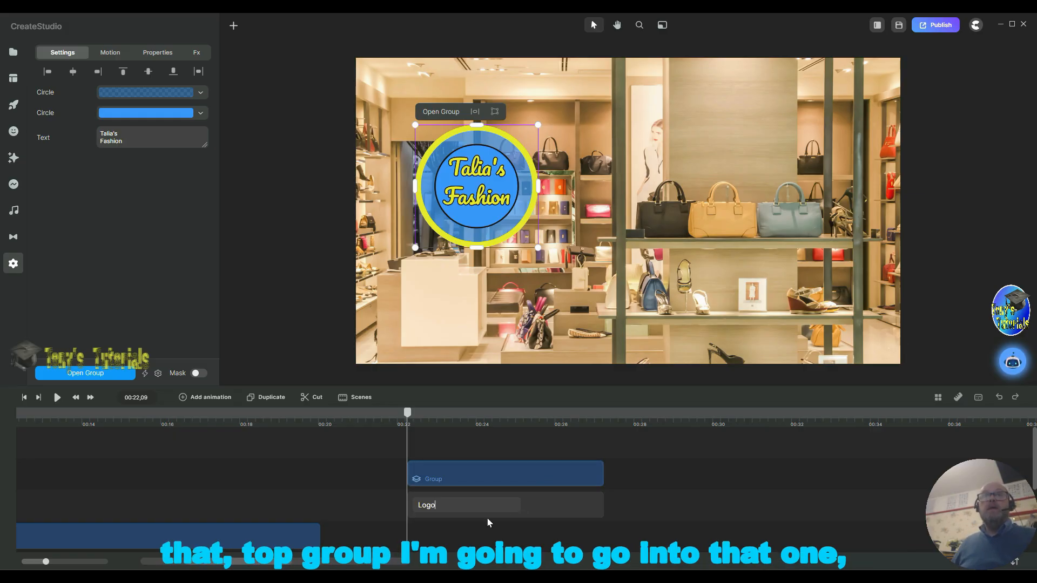
click(452, 478)
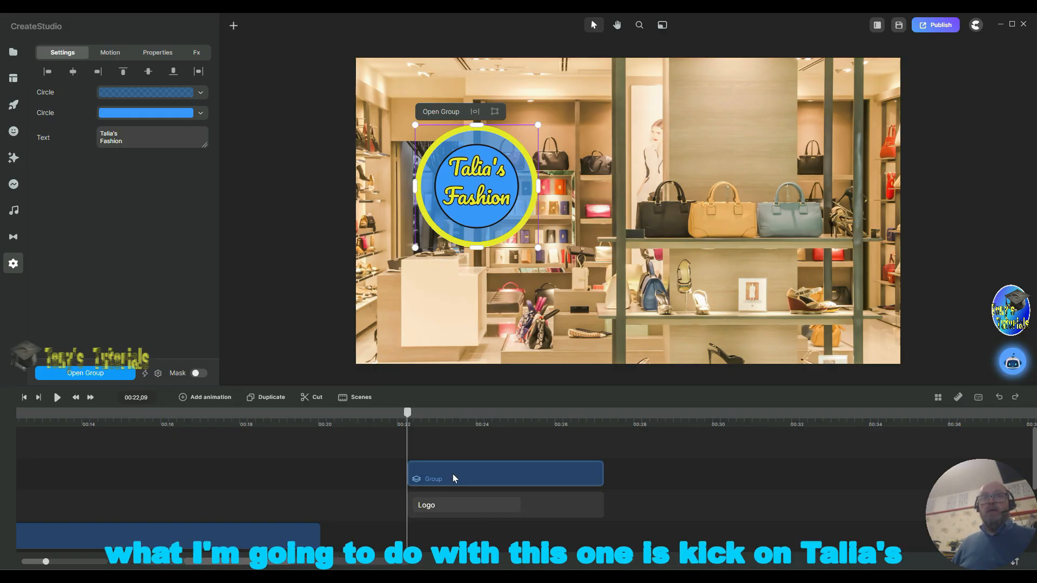
Step: Open the upper group for editing and remove the text's border by setting its width to 0
double_click(452, 476)
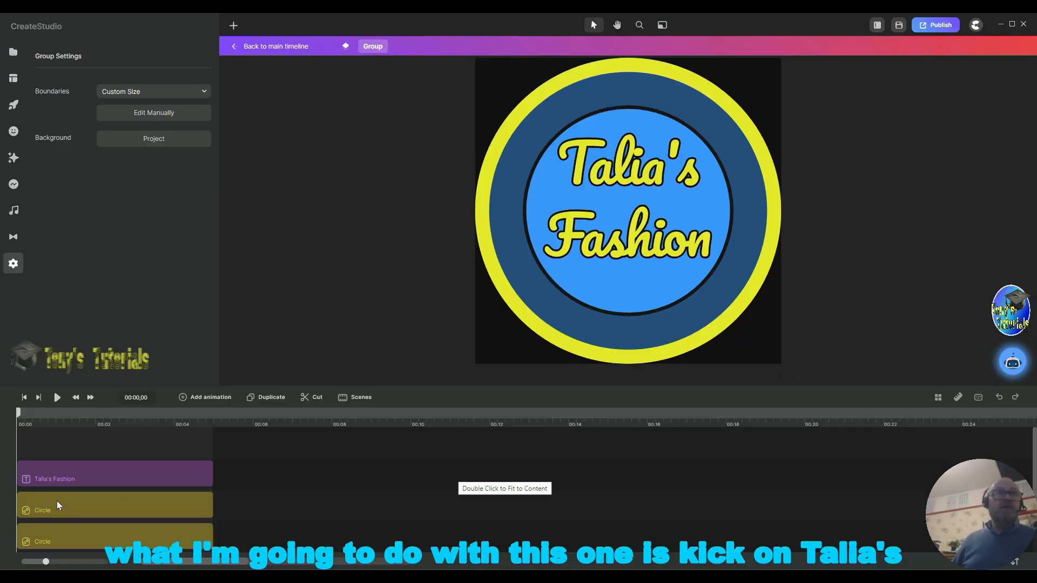
click(110, 479)
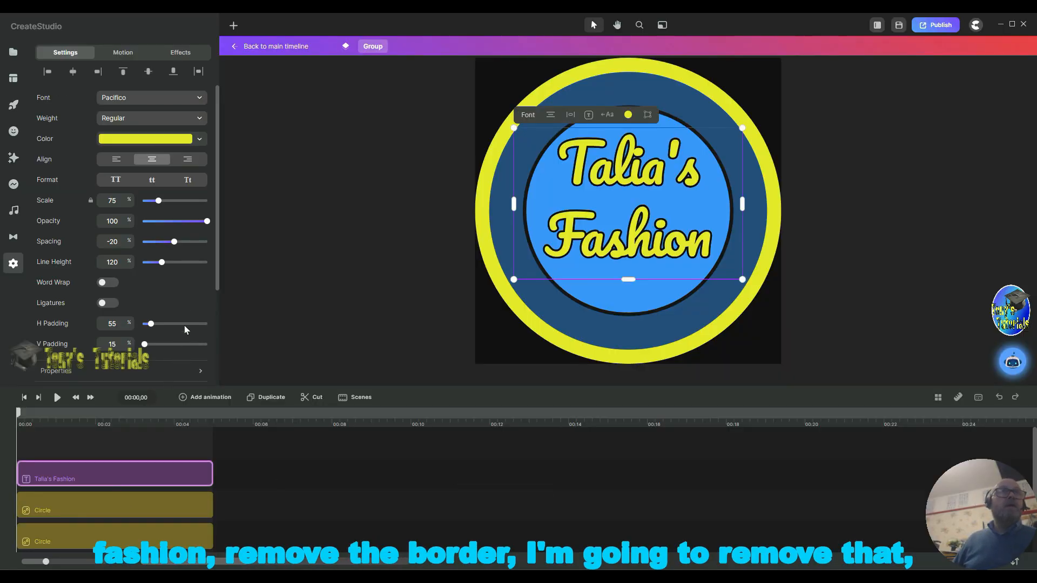
scroll(128, 327, down, 3)
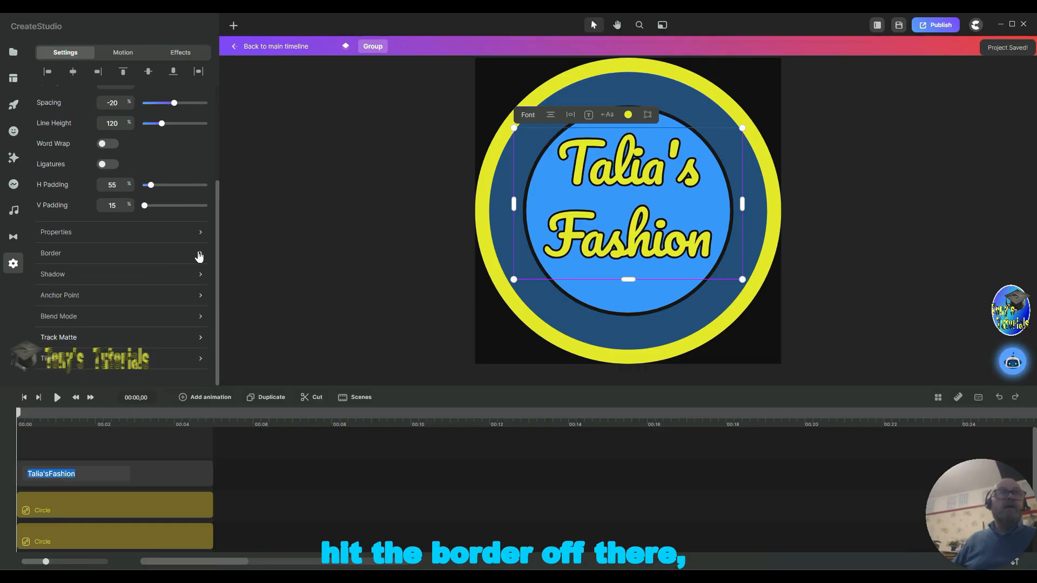
click(206, 258)
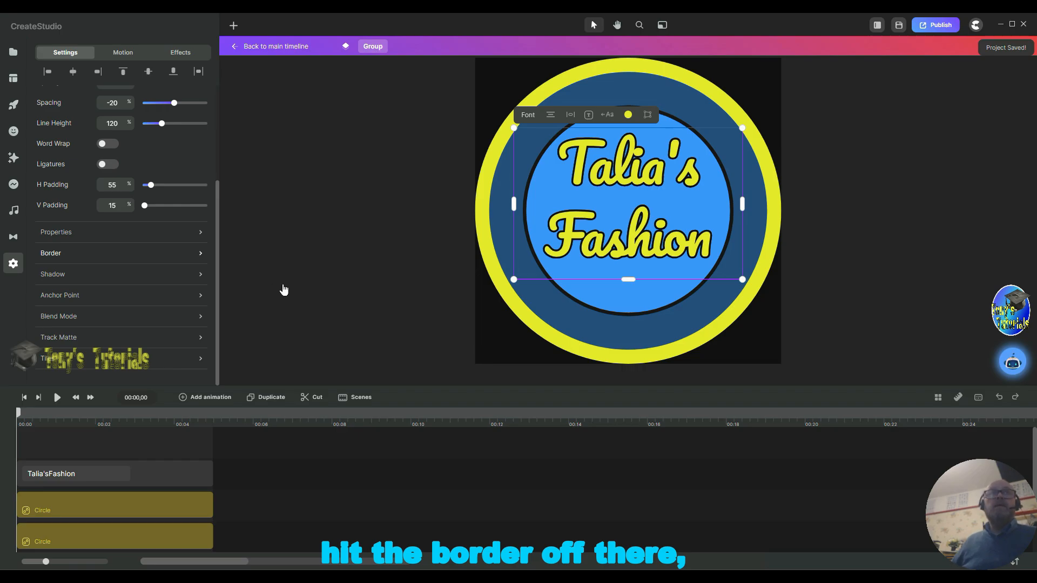
click(201, 257)
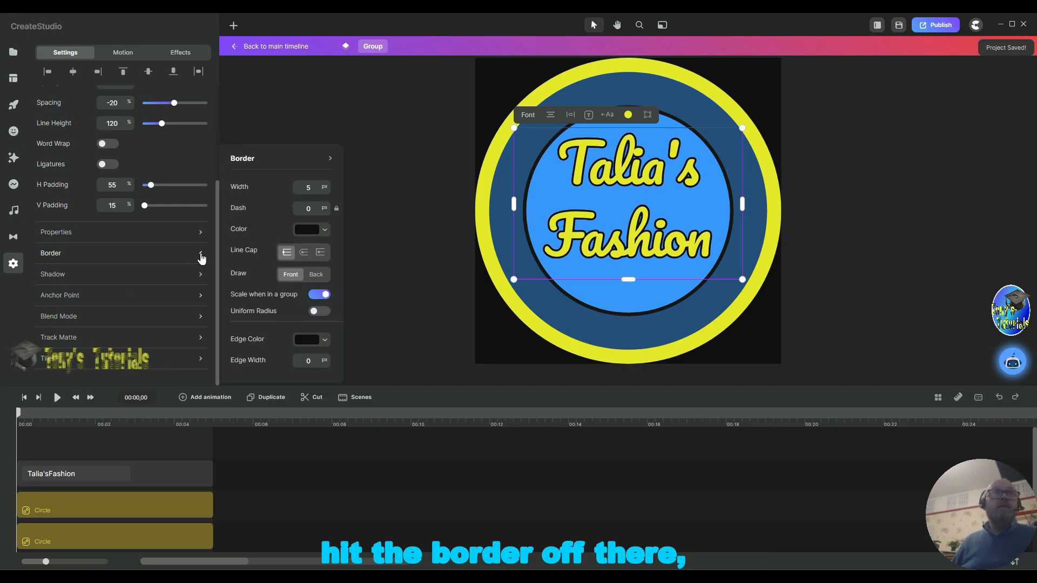
double_click(306, 187)
text(0)
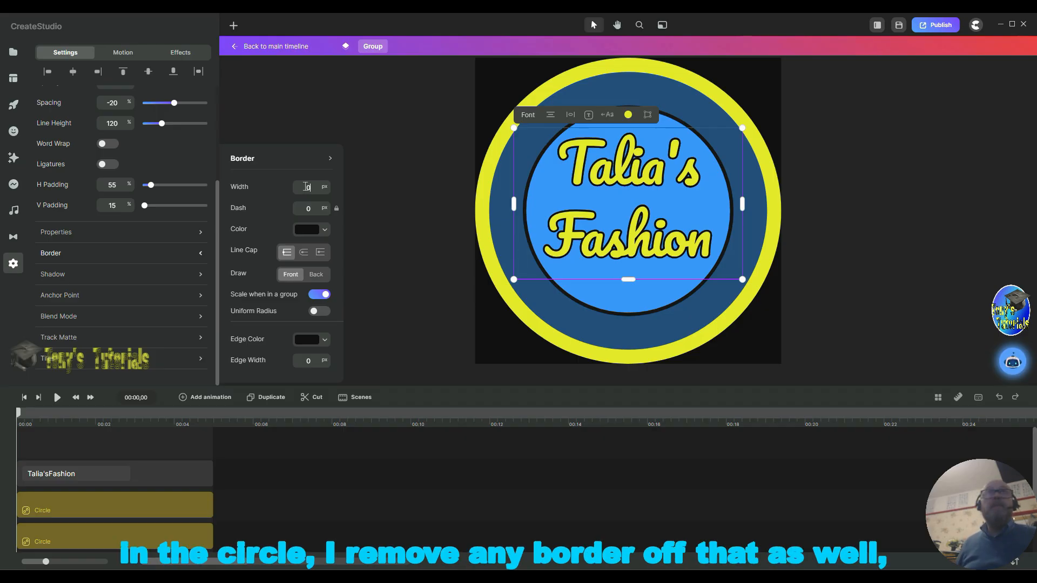
Step: Remove the inner circle's border by setting its border width to 0
click(148, 500)
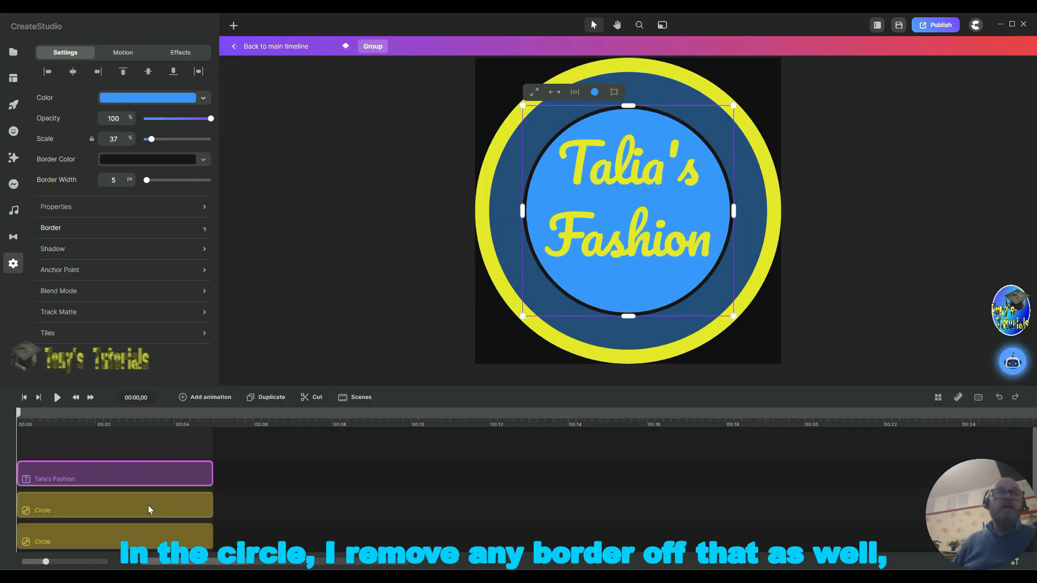
click(153, 511)
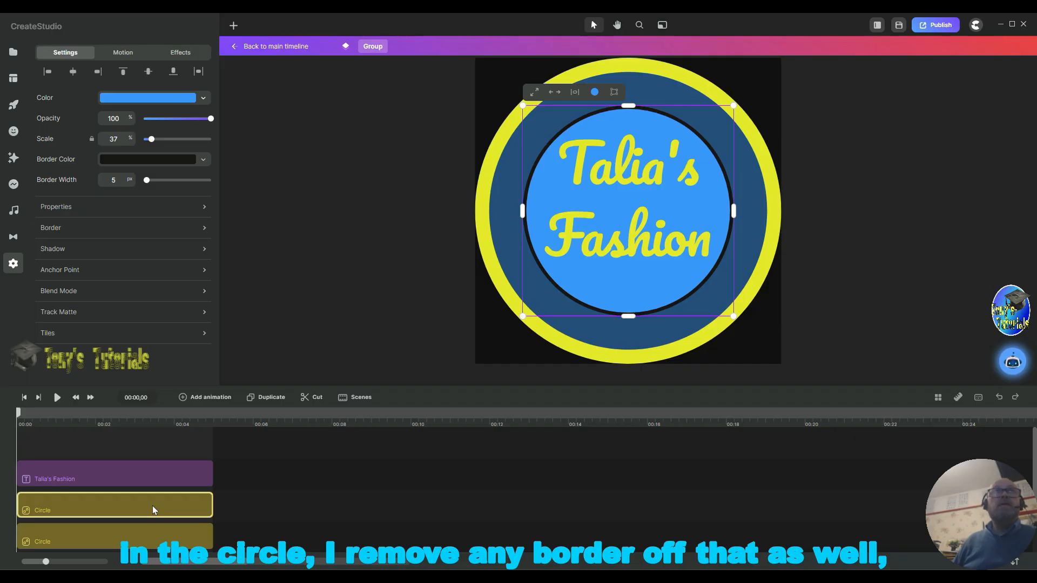
click(137, 229)
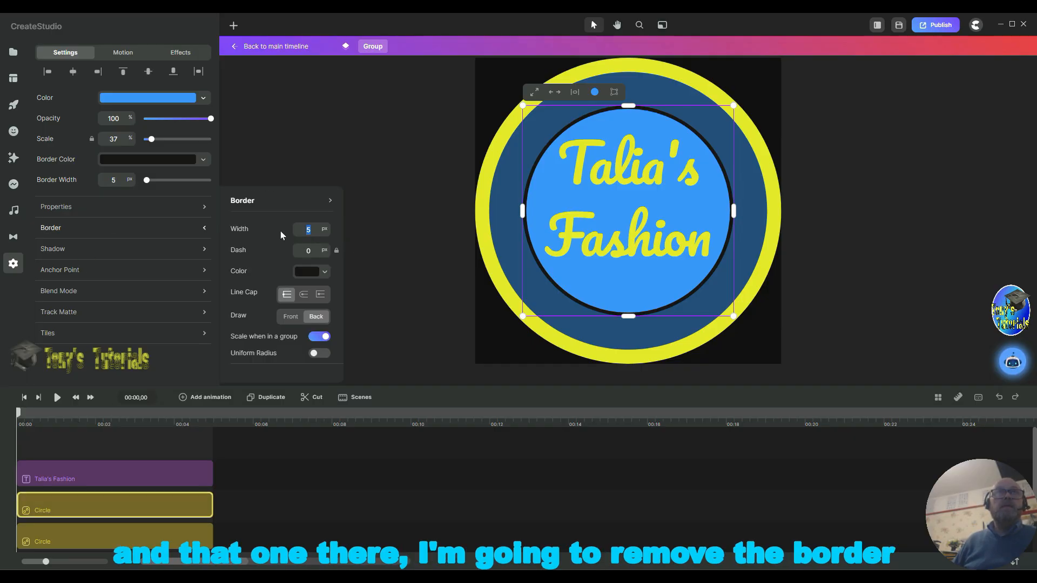
text(0)
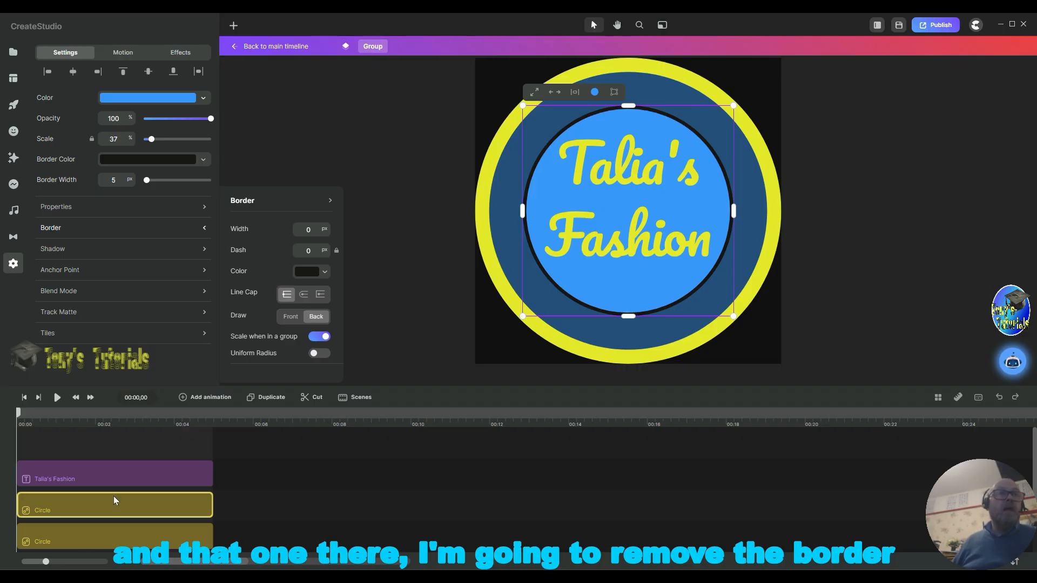
Step: Remove the outer circle's yellow border by setting its border width to 0
click(102, 542)
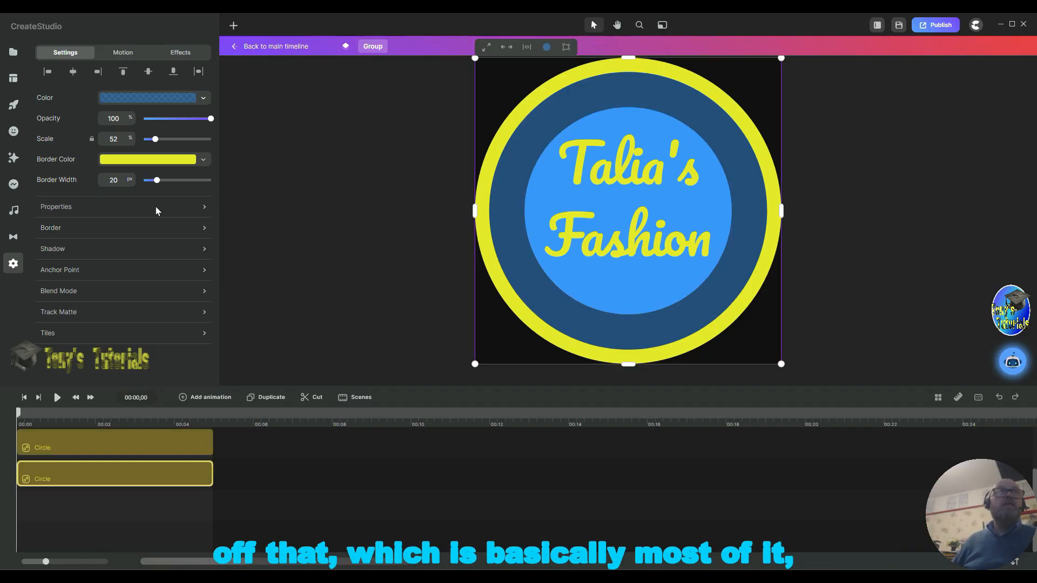
click(204, 227)
click(307, 229)
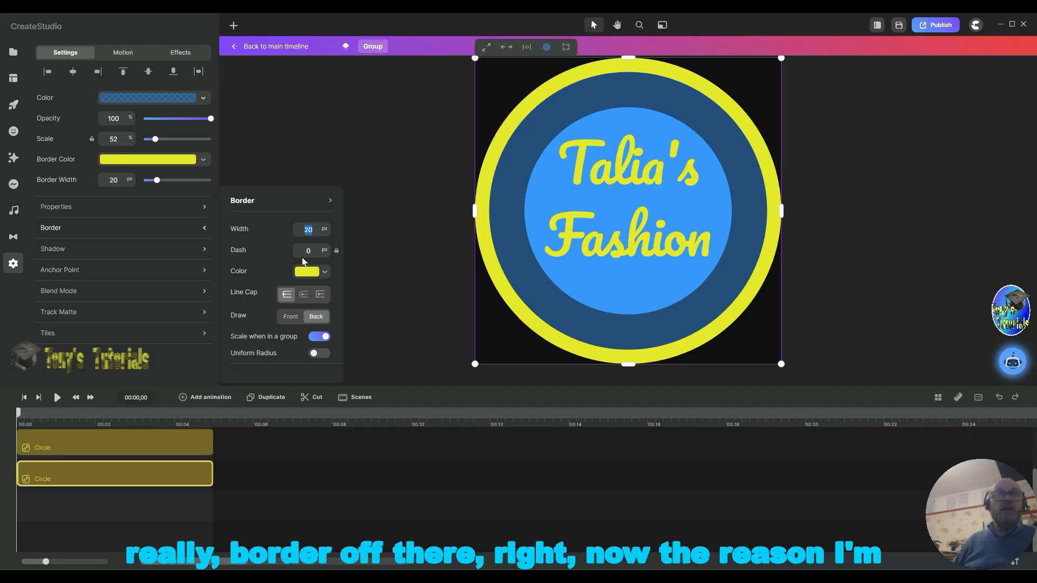
text(0)
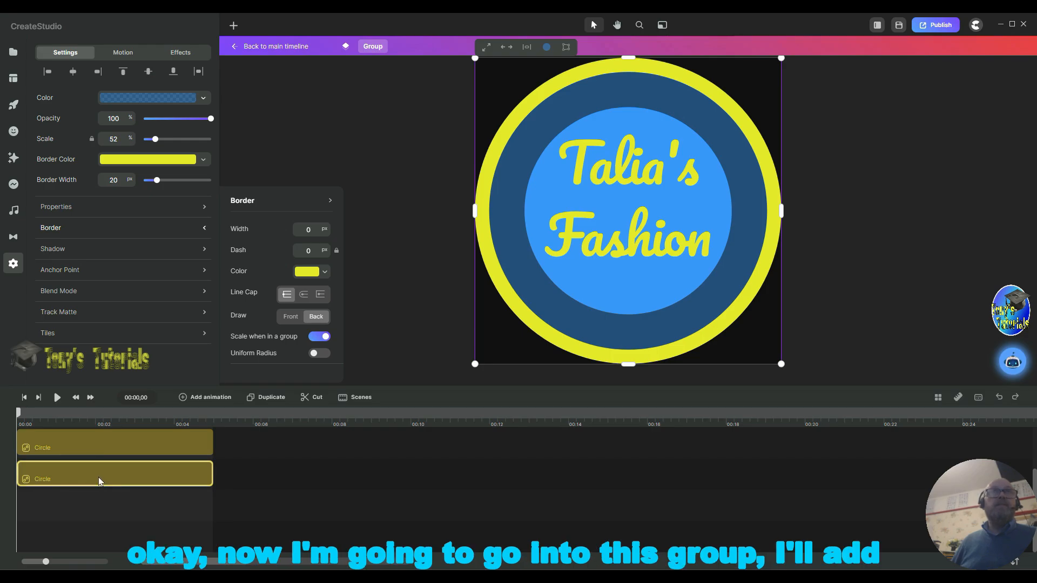
Step: Add a rectangle shape inside the group
click(114, 493)
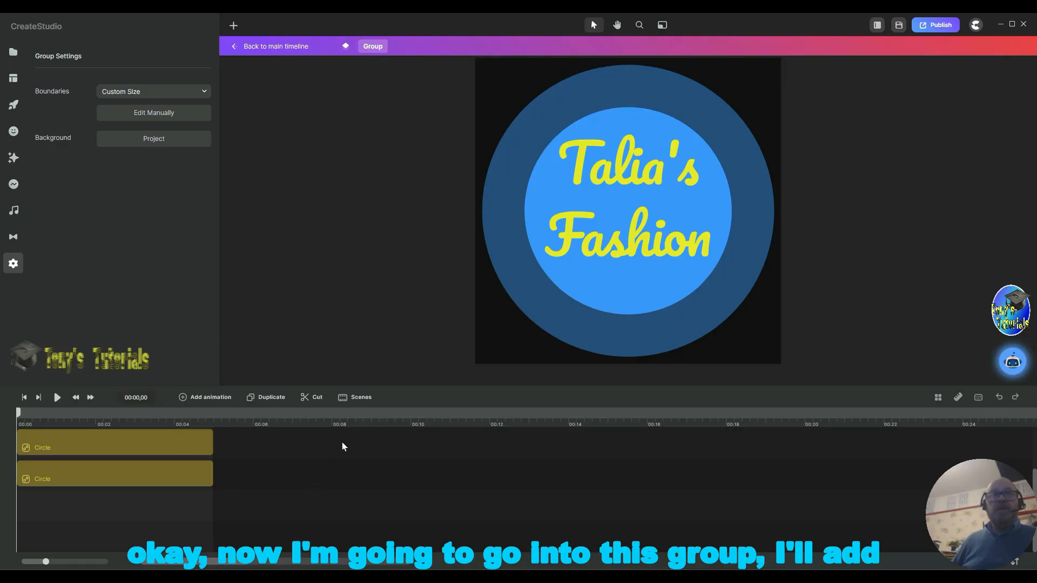
scroll(40, 495, up, 2)
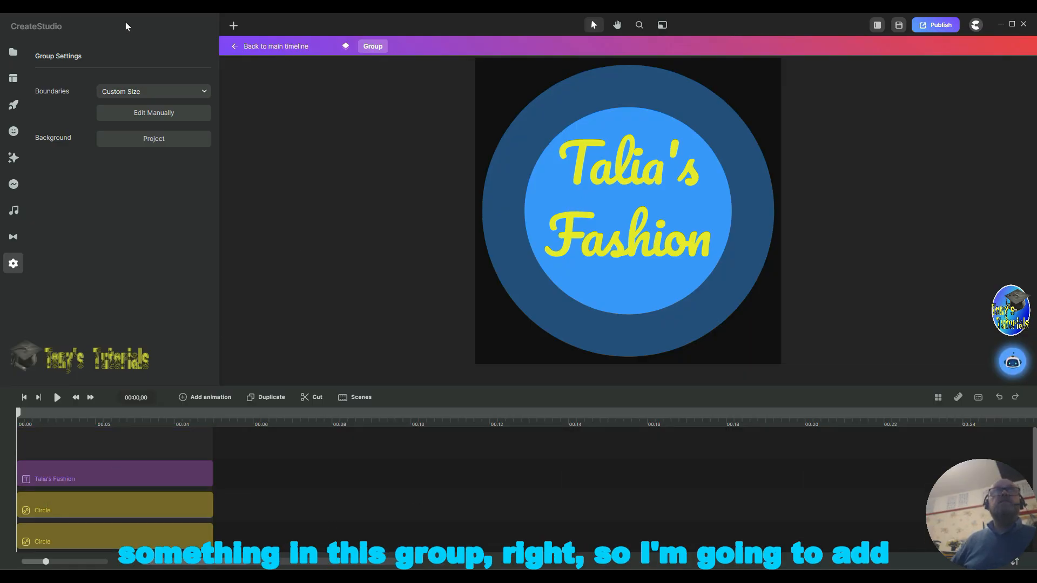
click(233, 26)
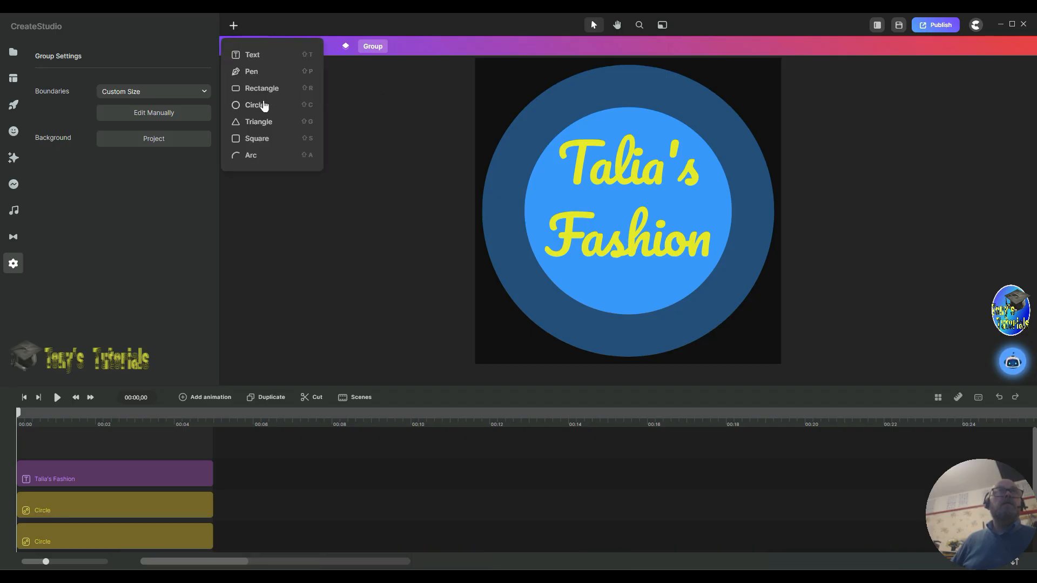
drag(264, 88, 266, 93)
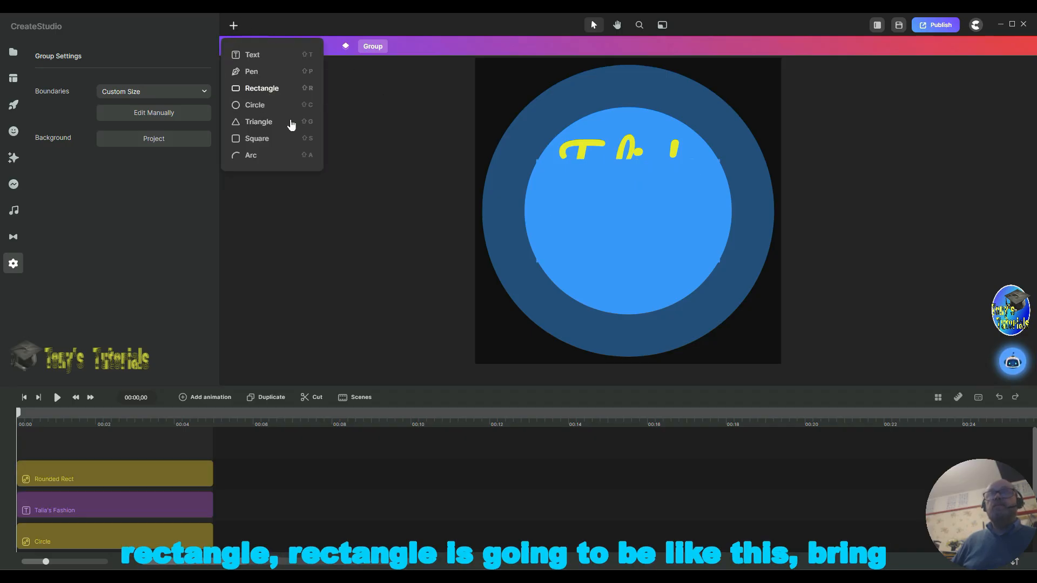
drag(575, 208, 528, 213)
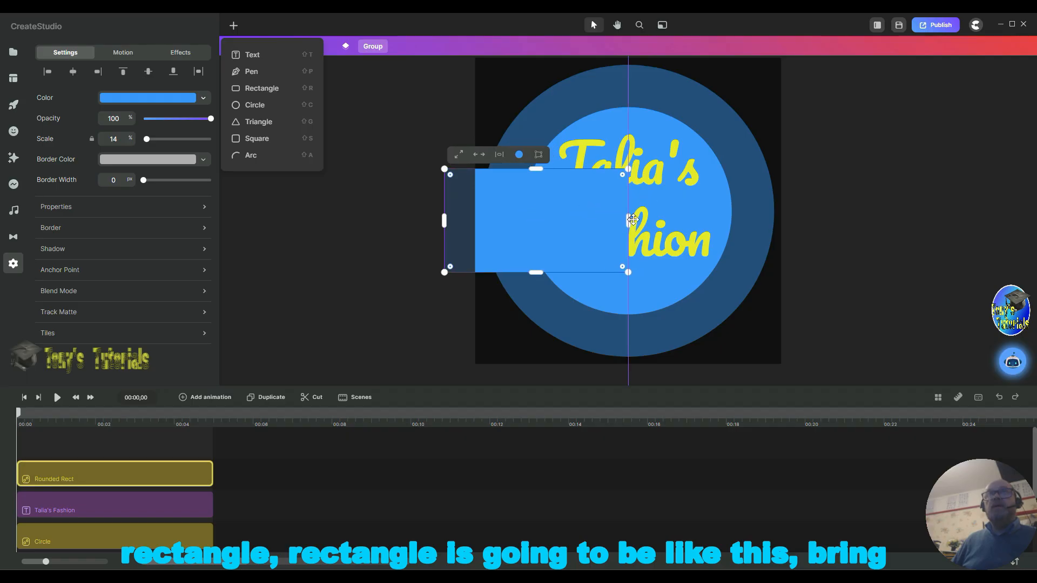
Step: Reshape the rectangle into a thin tilted stripe running the full height across the logo's left side
drag(629, 217, 519, 231)
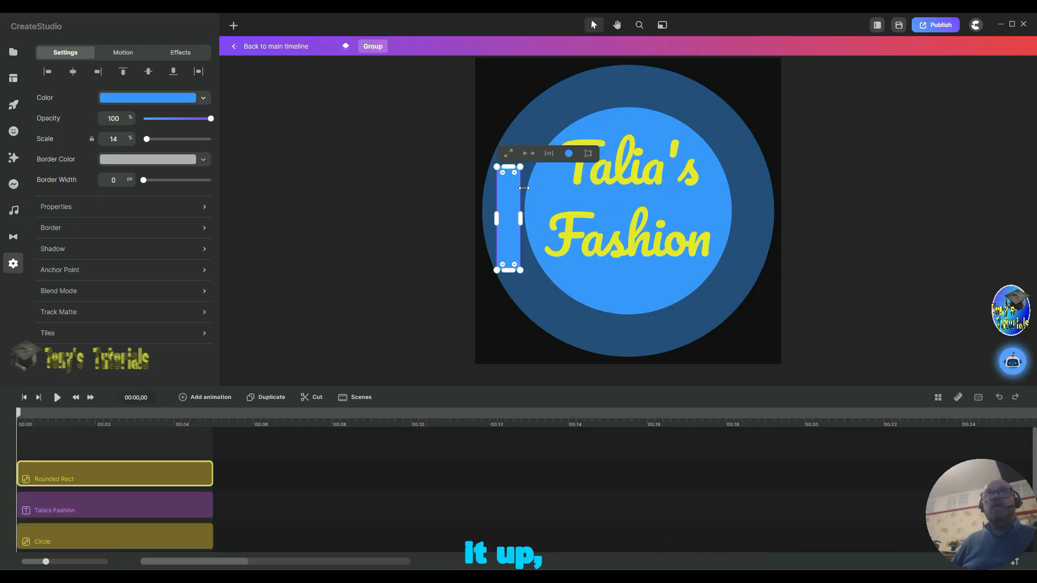
drag(512, 168, 512, 58)
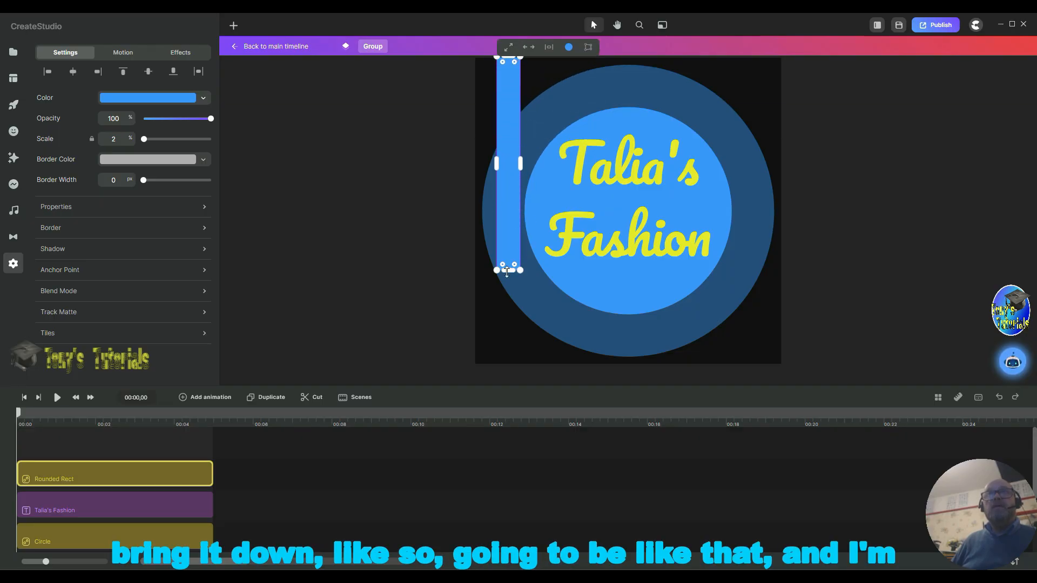
drag(508, 271, 493, 347)
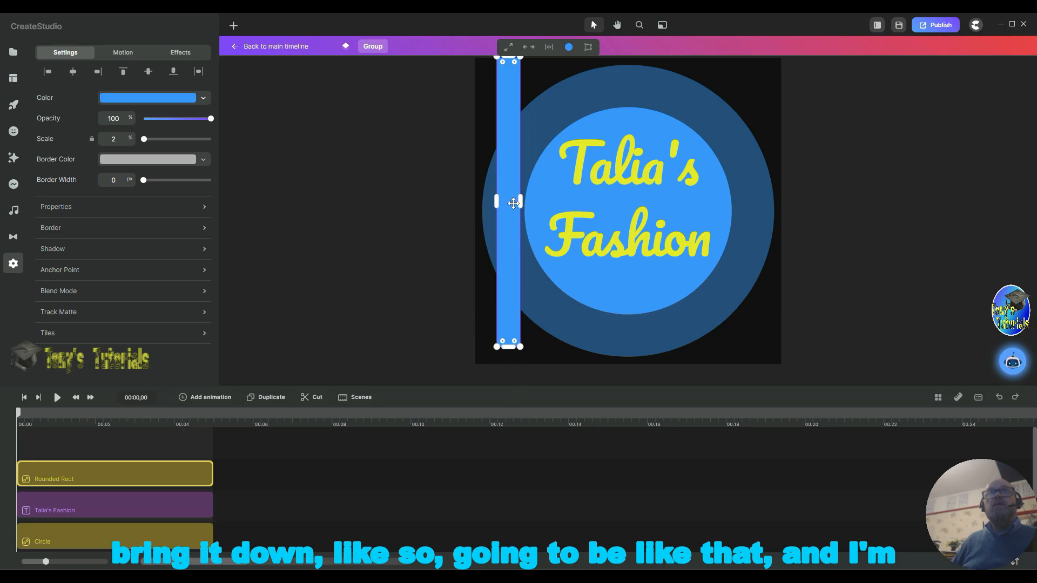
drag(520, 201, 501, 204)
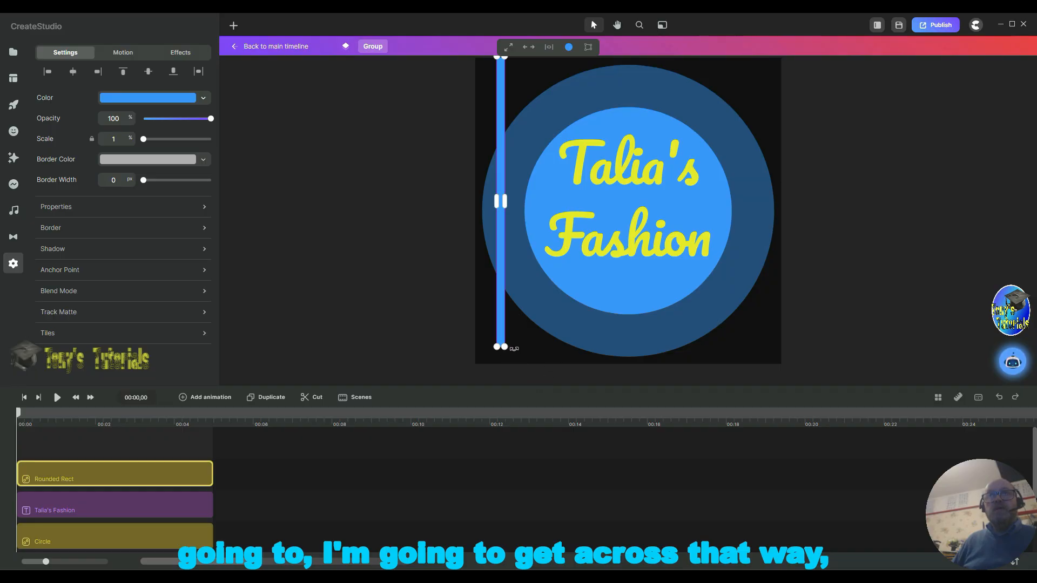
drag(513, 349, 468, 371)
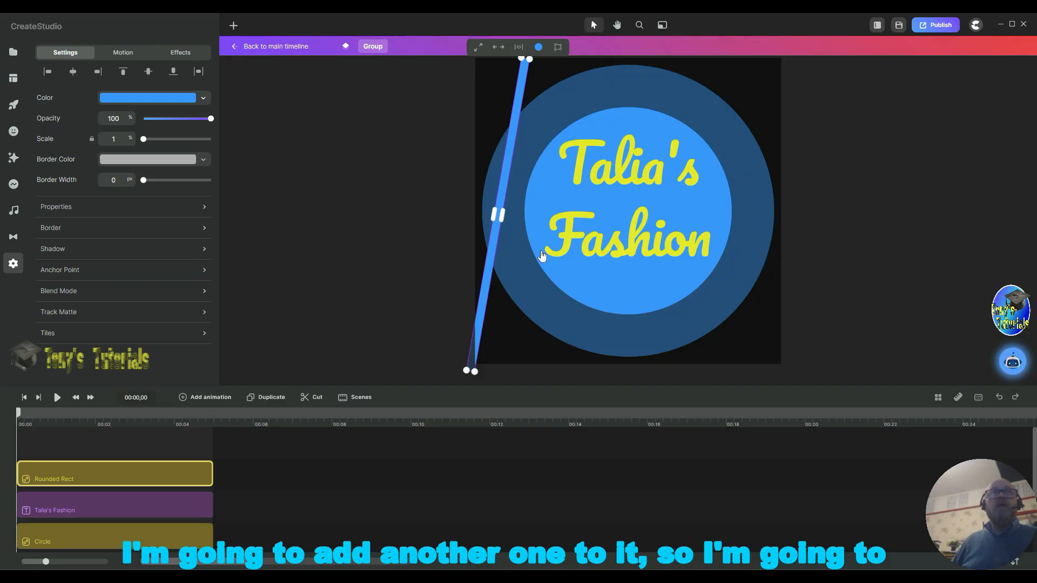
Step: Copy and paste the stripe, placing the copy just beside the original
right_click(131, 472)
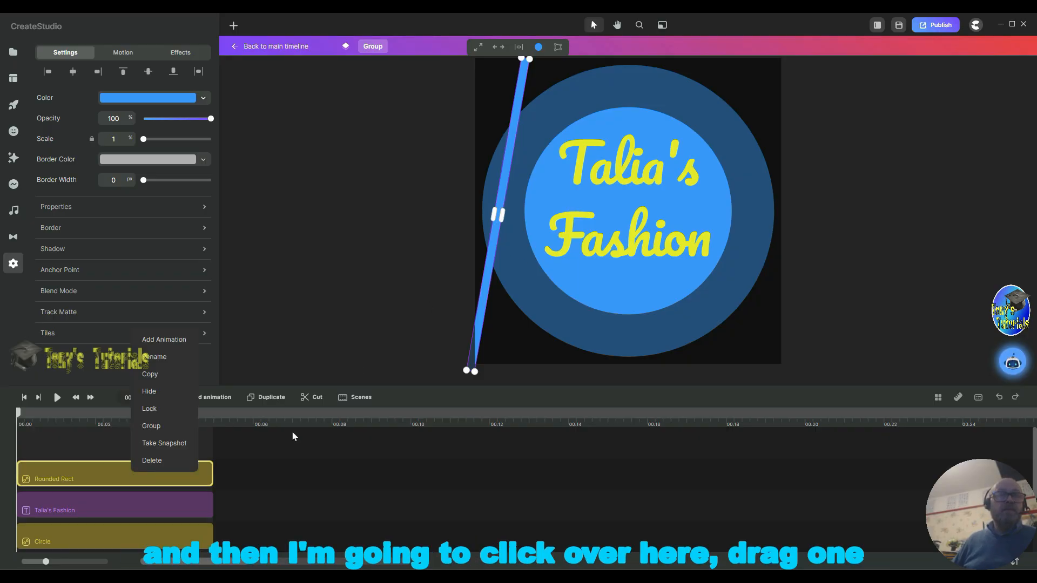
key(ctrl+v)
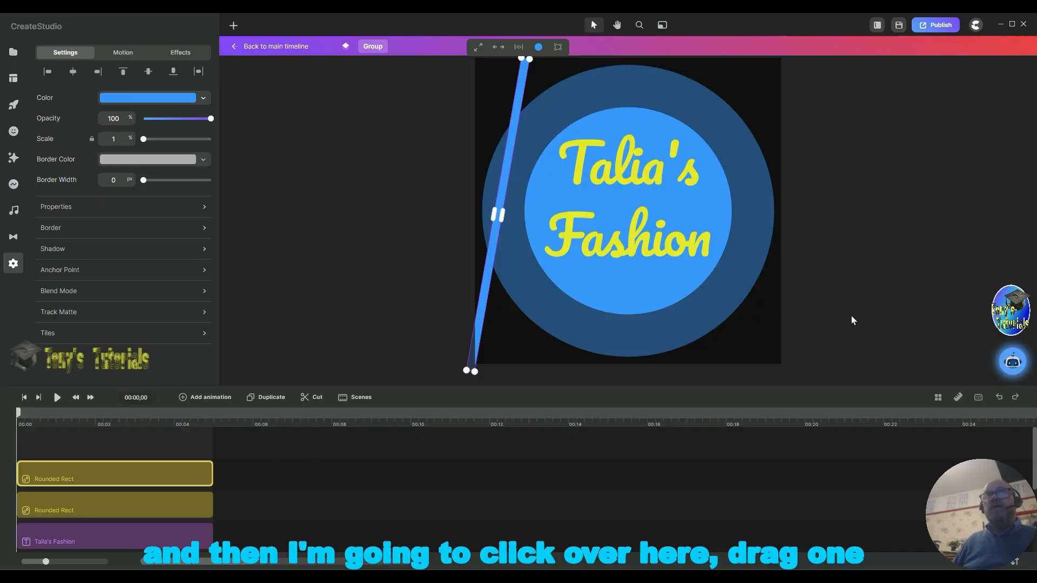
click(767, 319)
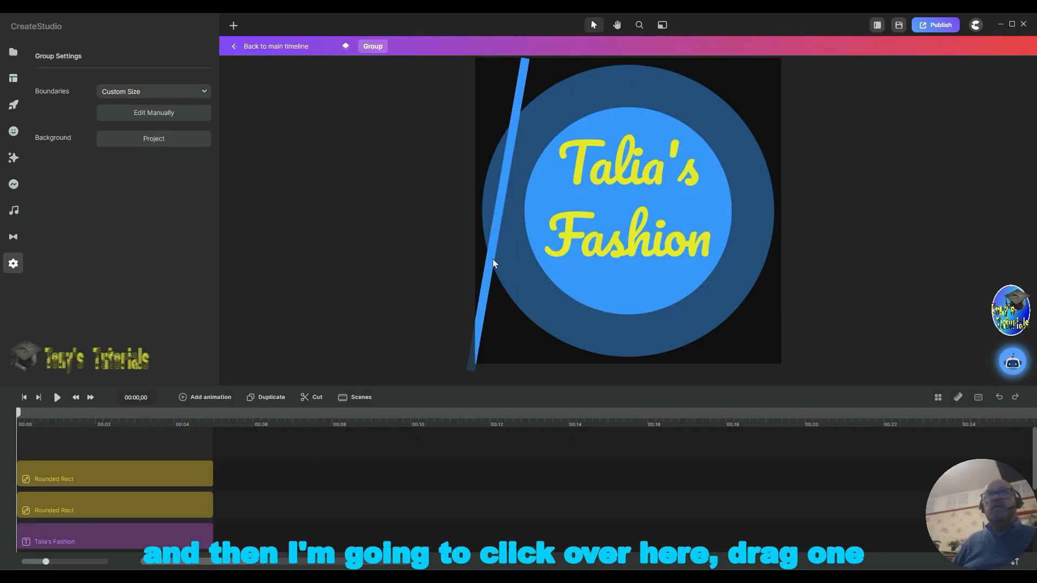
mouse_move(493, 263)
mouse_down()
mouse_move(532, 266)
mouse_move(497, 249)
mouse_up()
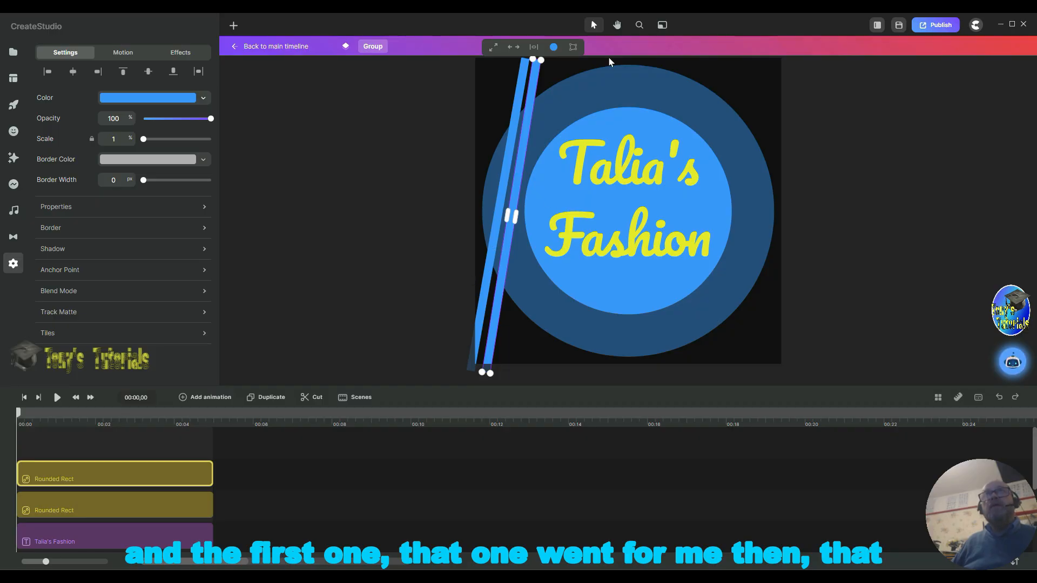
drag(546, 64, 545, 73)
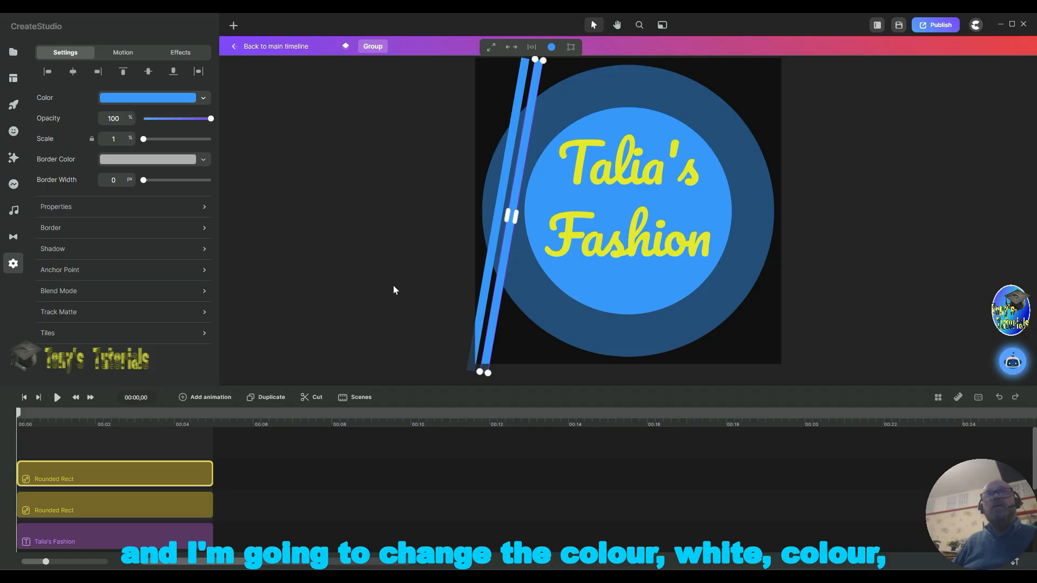
Step: Change the fill color of both stripes to white
click(490, 250)
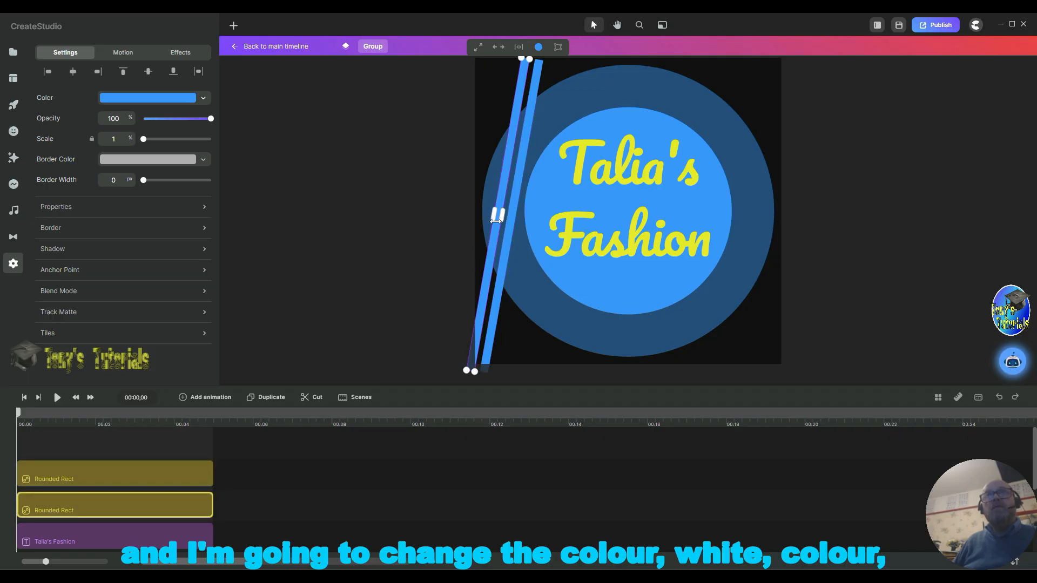
drag(498, 215, 498, 215)
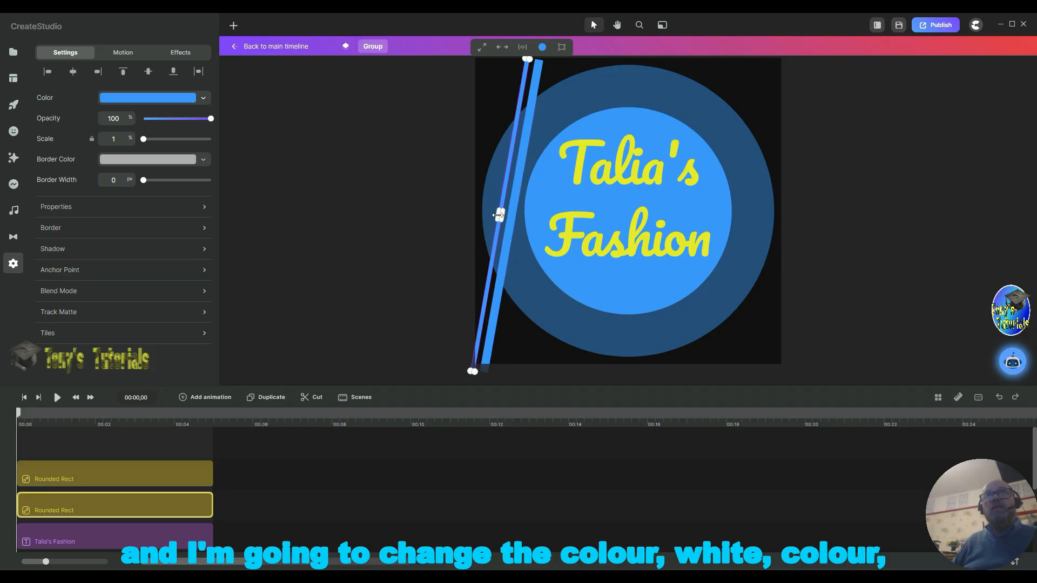
click(139, 99)
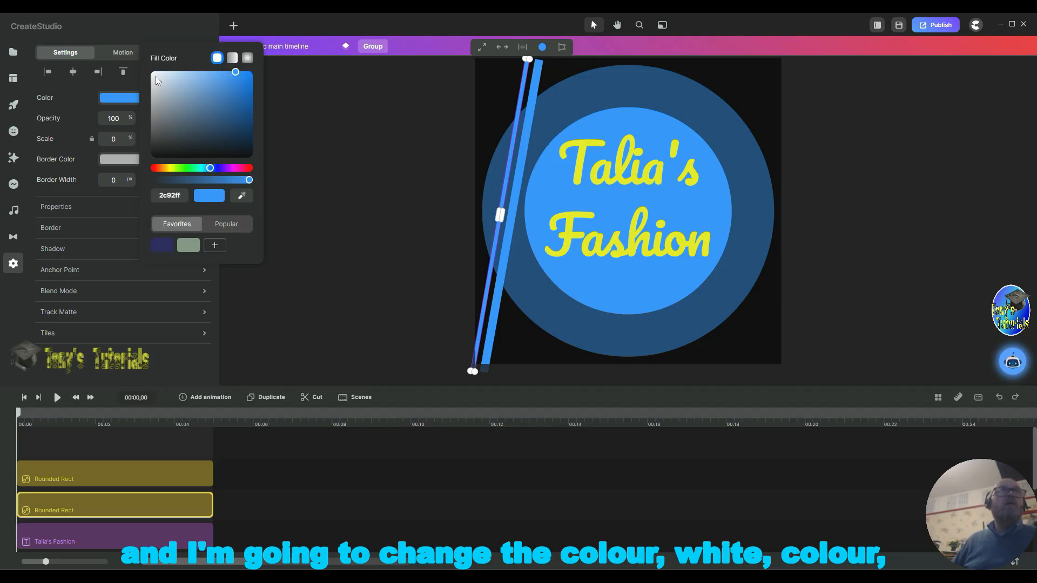
click(154, 75)
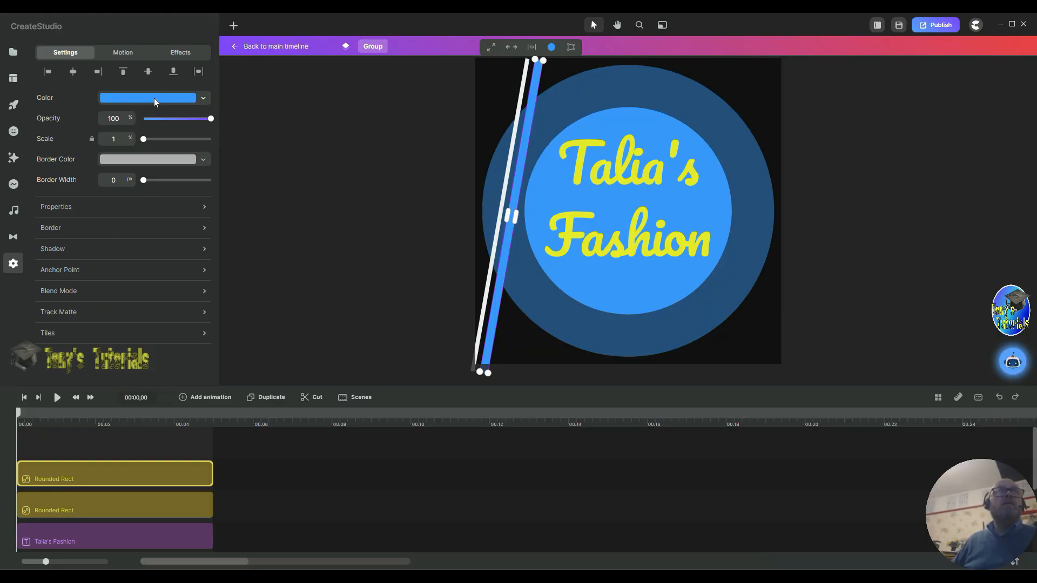
click(154, 99)
click(167, 77)
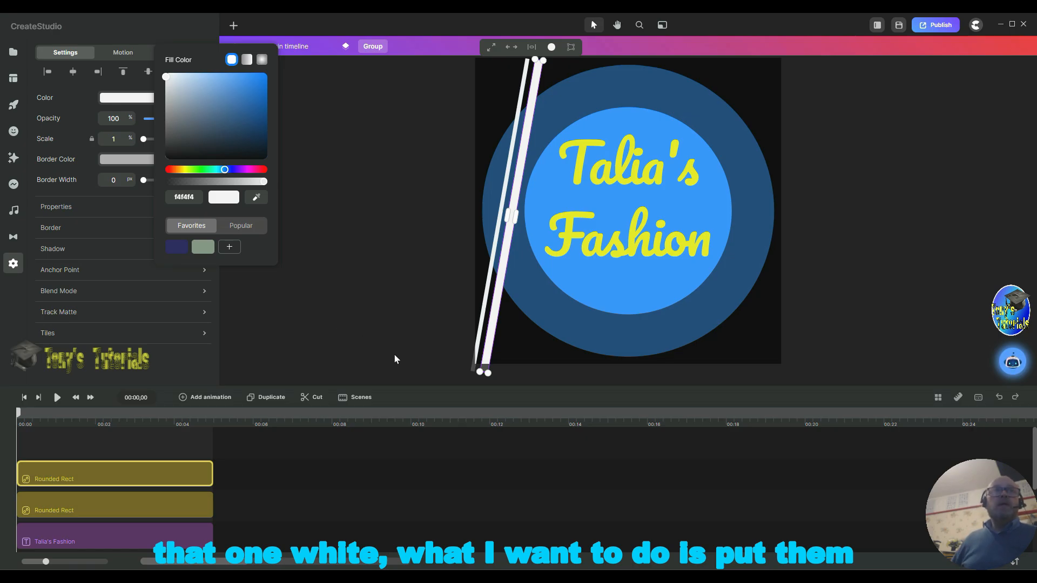
key(super+w)
Step: Select both white stripe layers and group them together
click(659, 487)
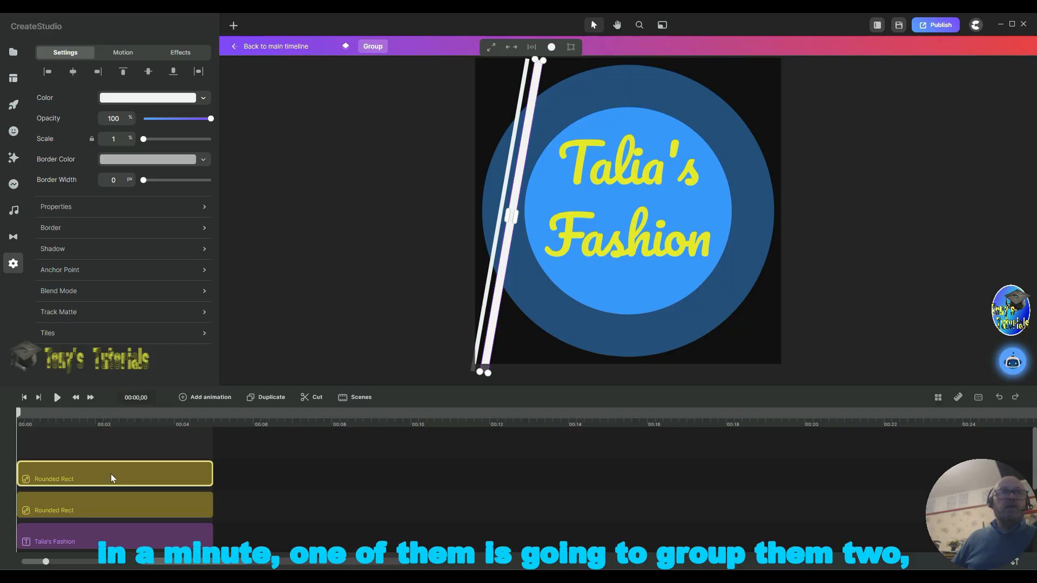
click(125, 508)
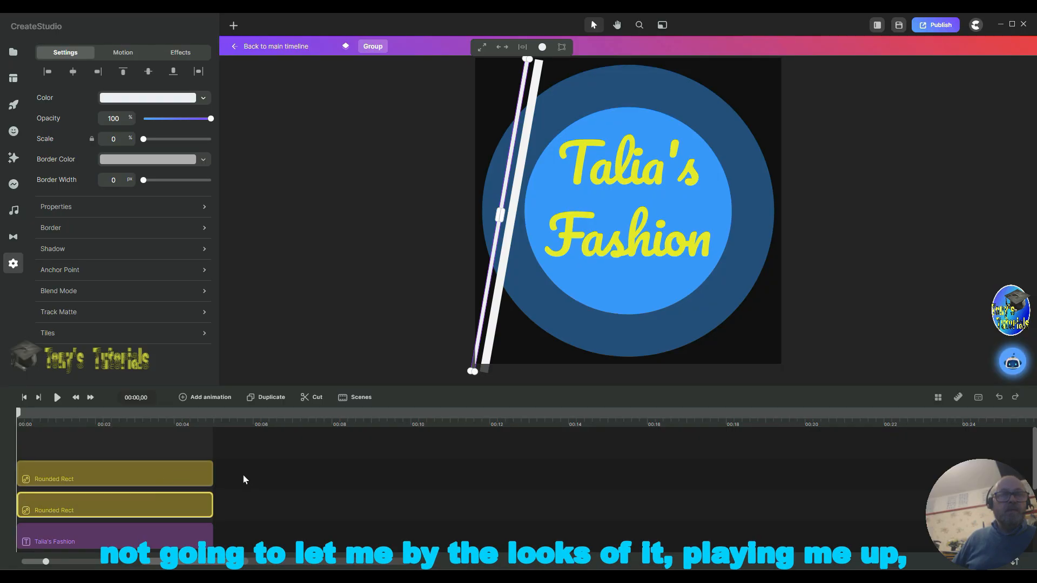
click(177, 485)
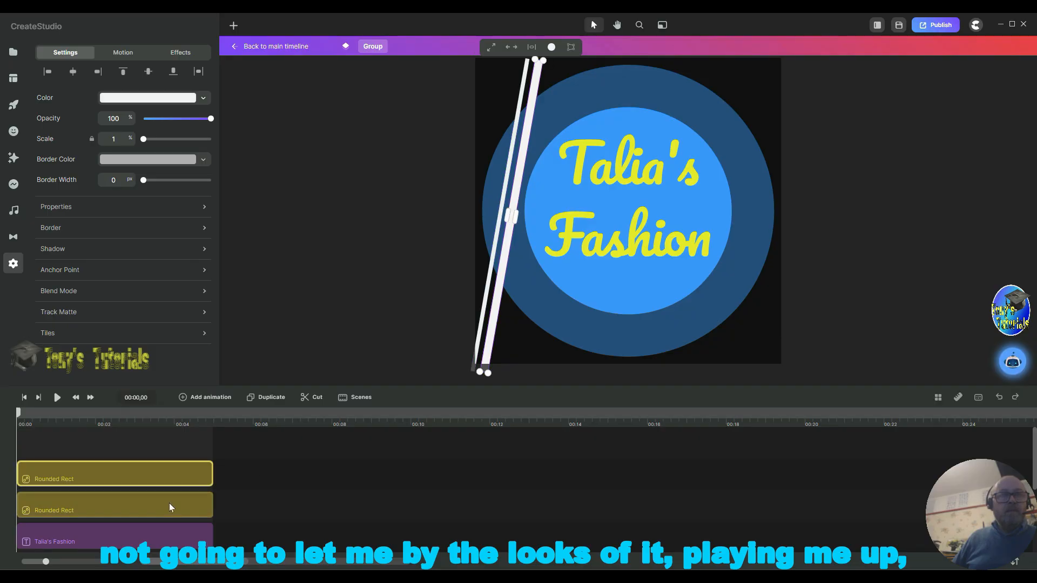
click(89, 504)
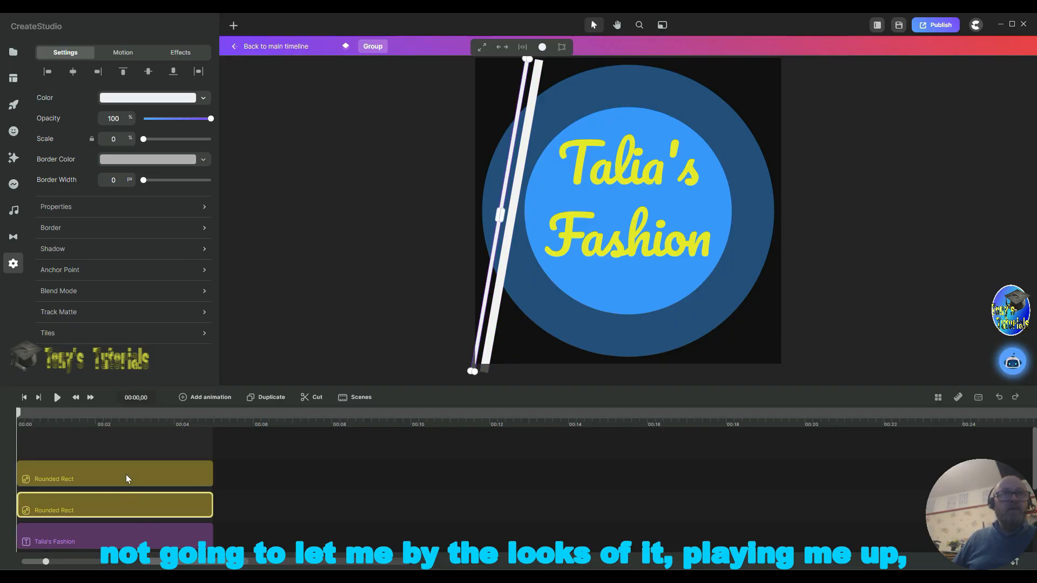
shift+click(150, 468)
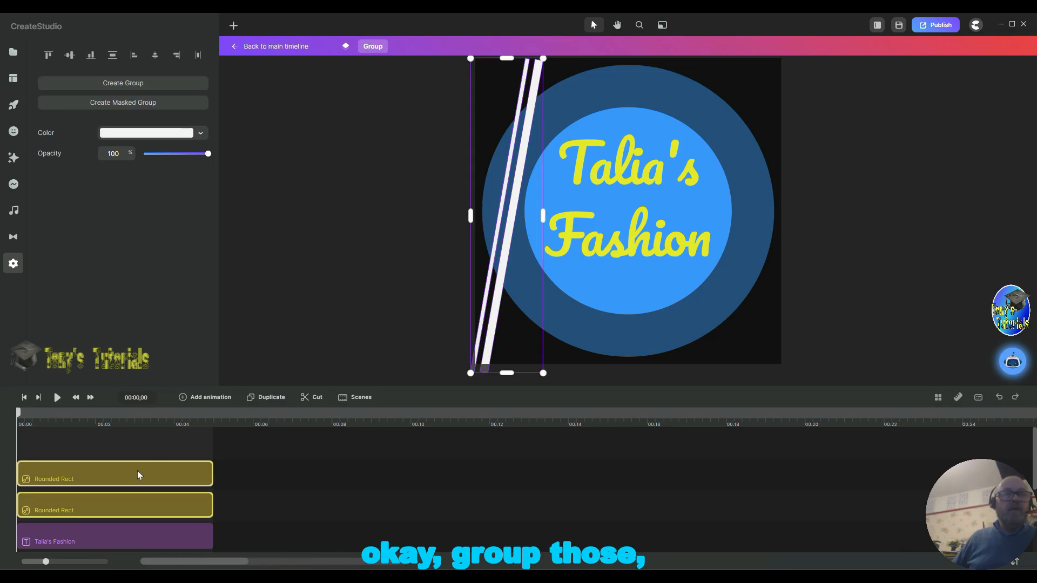
right_click(137, 473)
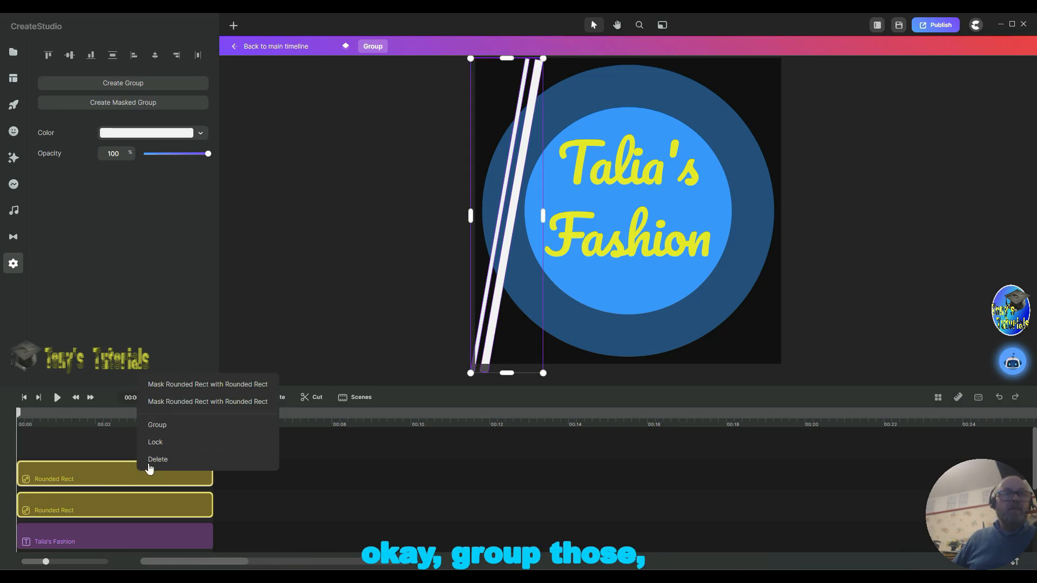
click(167, 427)
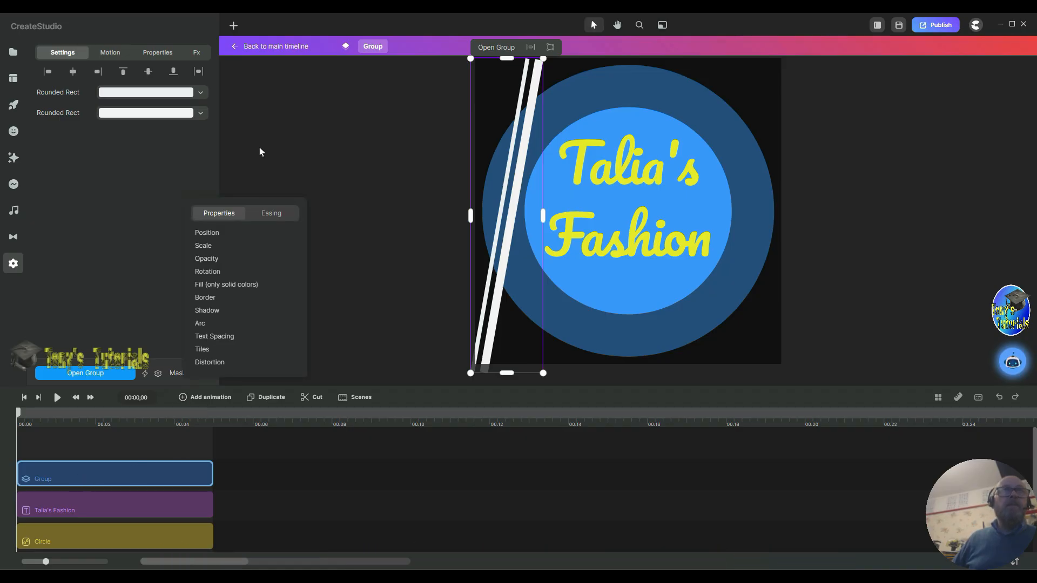
Step: Add a Position animation to the stripe group and set its starting position just left of the logo
click(219, 237)
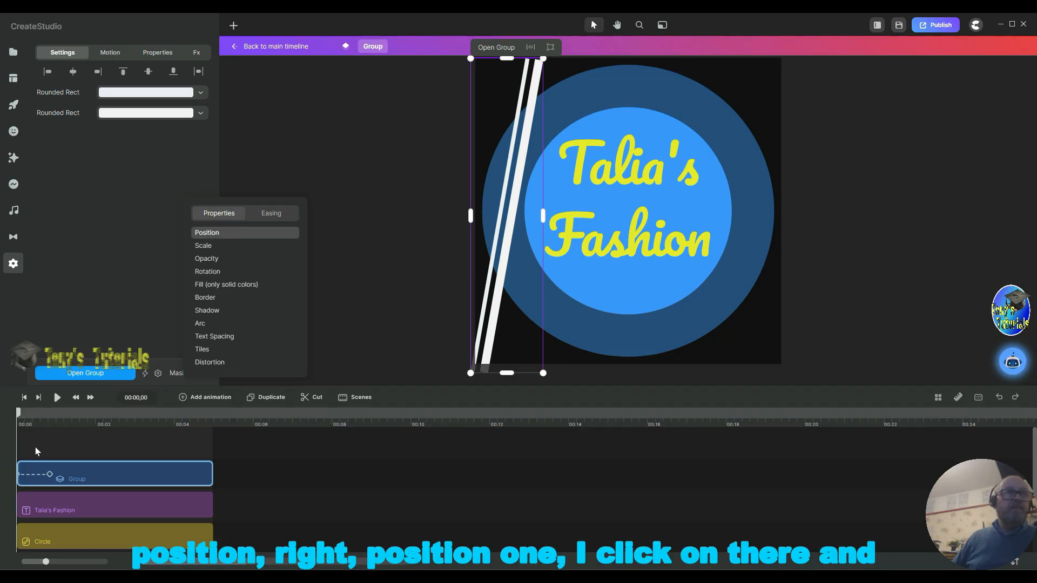
drag(50, 479, 68, 479)
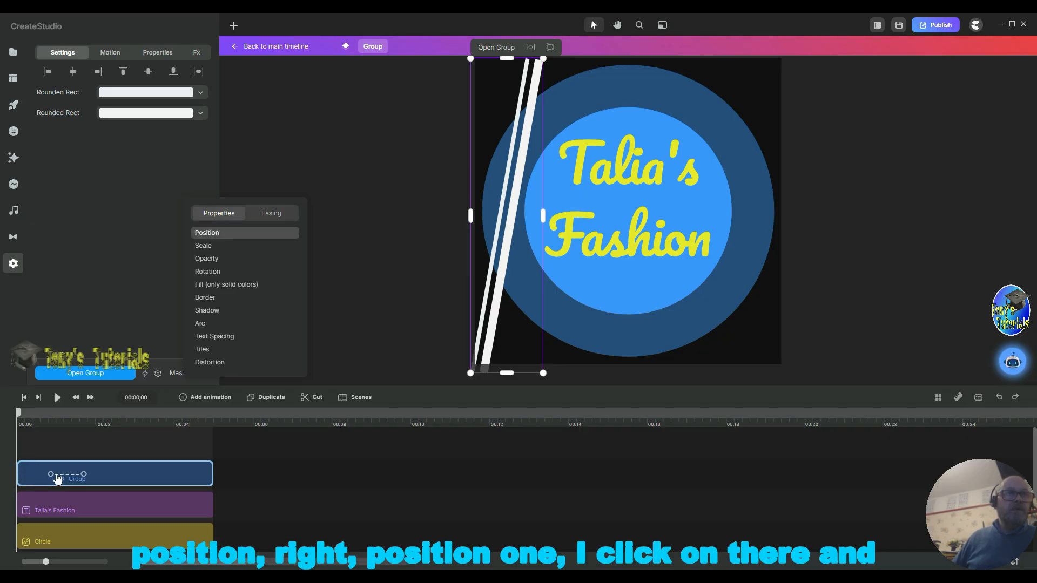
click(56, 475)
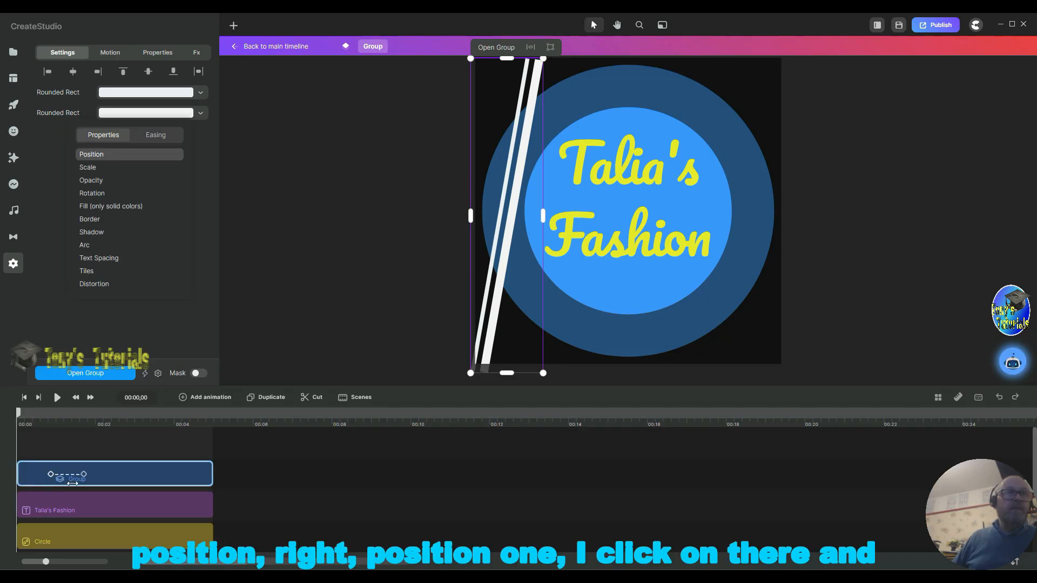
click(55, 481)
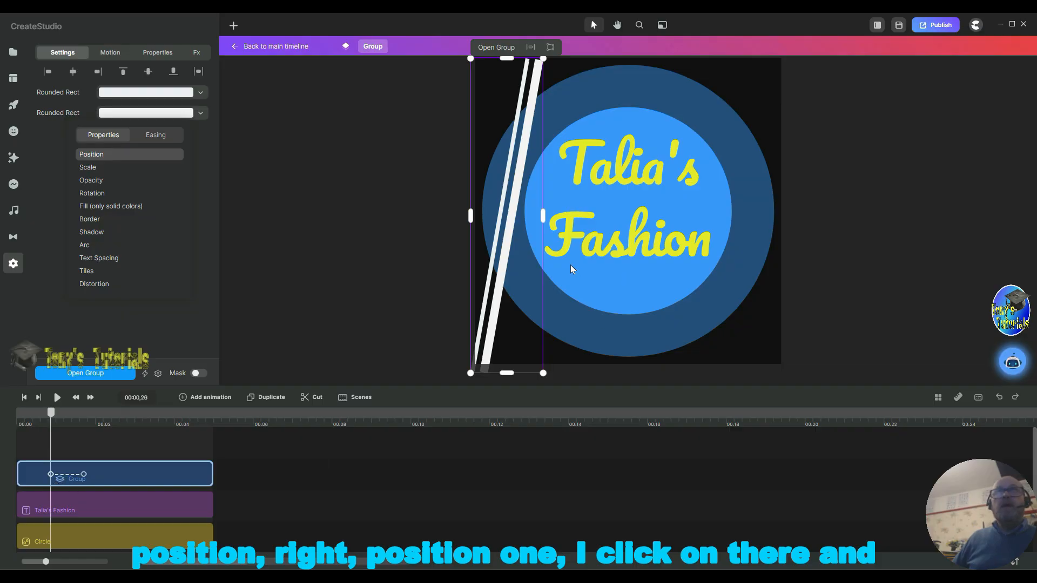
drag(505, 222, 451, 221)
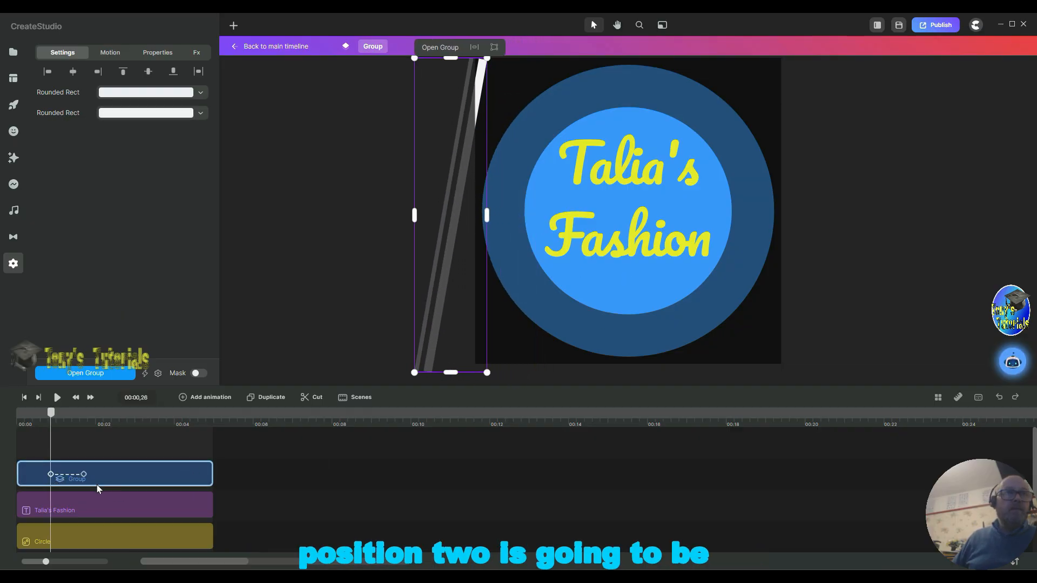
Step: Set the stripe group's end position past the logo's right edge and stretch the movement to the clip's end
drag(85, 474, 83, 475)
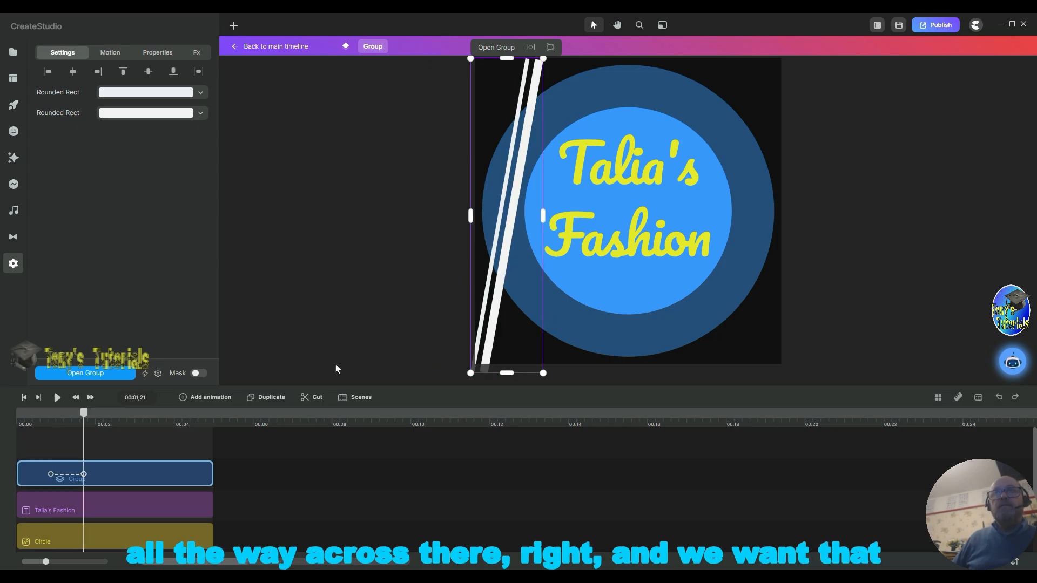
drag(506, 190, 792, 189)
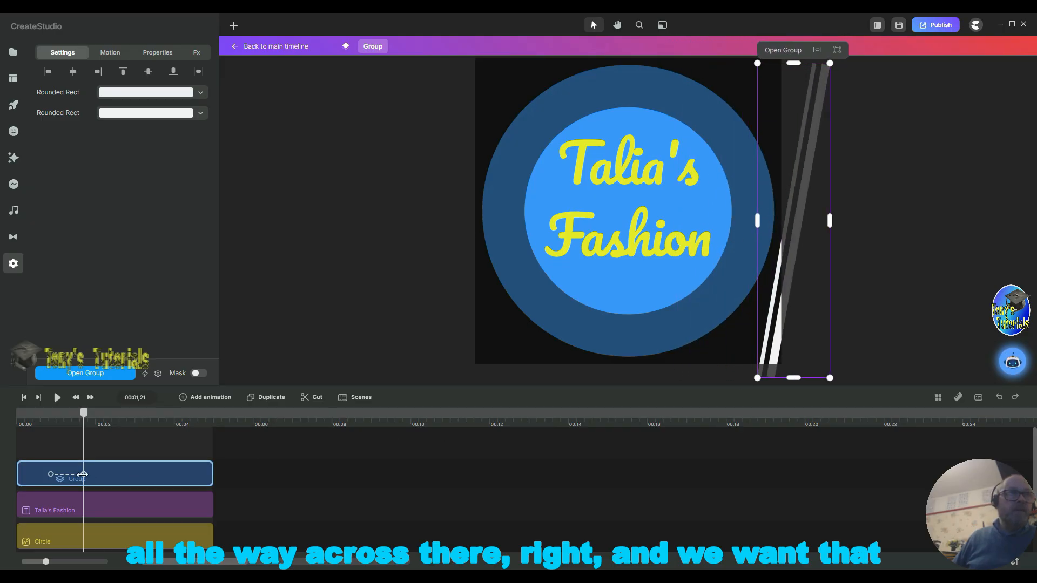
drag(83, 475, 208, 474)
click(52, 475)
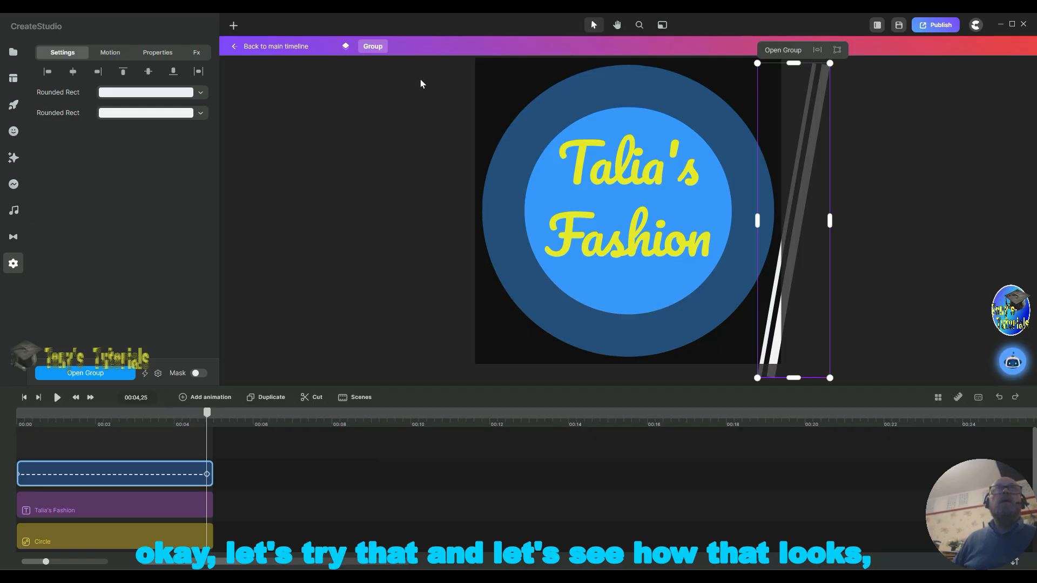
Step: Return to the main timeline and play the scene from the start to preview the logo
click(286, 50)
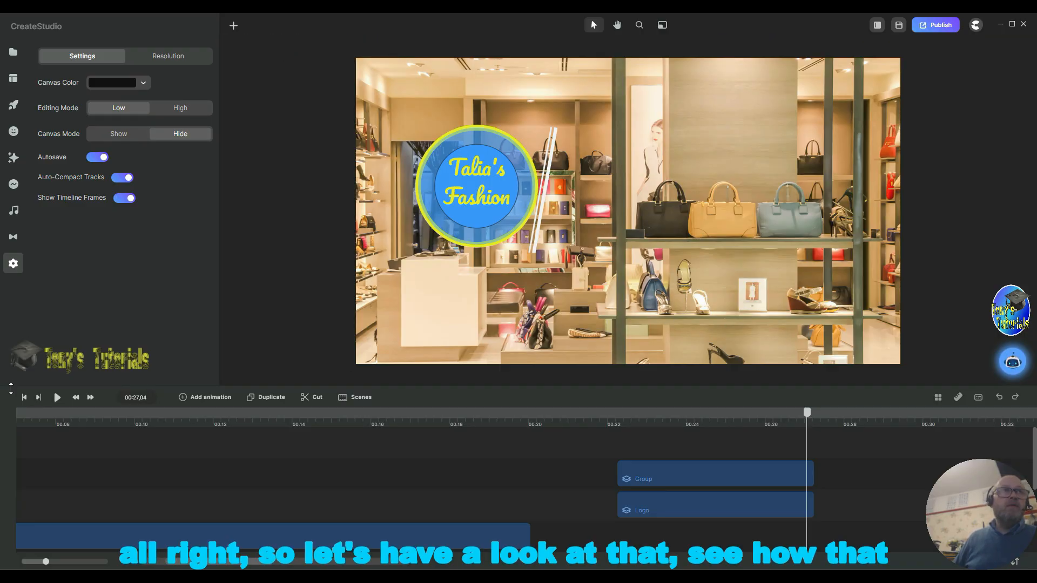
click(26, 398)
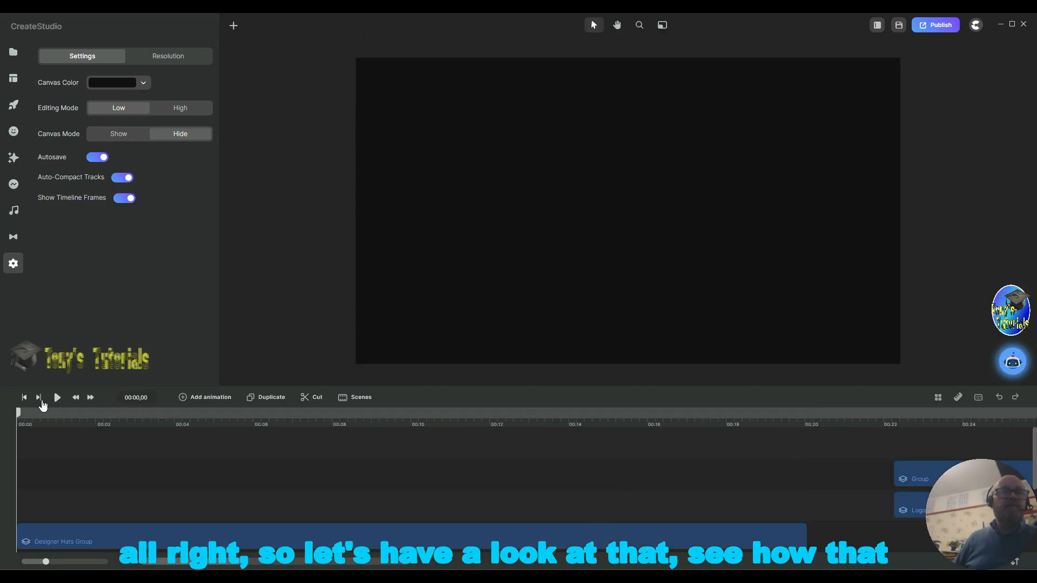
click(58, 397)
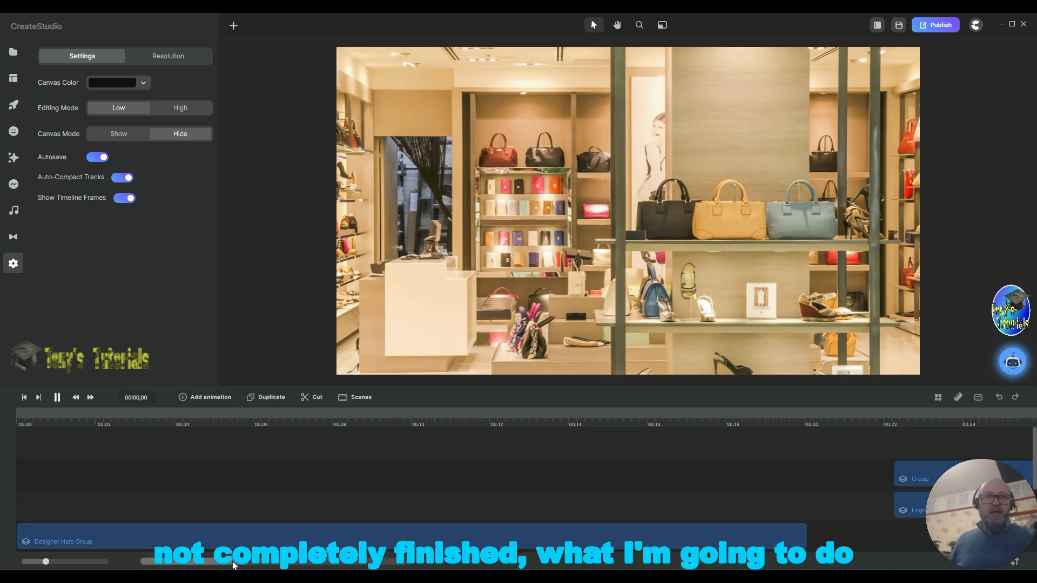
drag(233, 565, 260, 564)
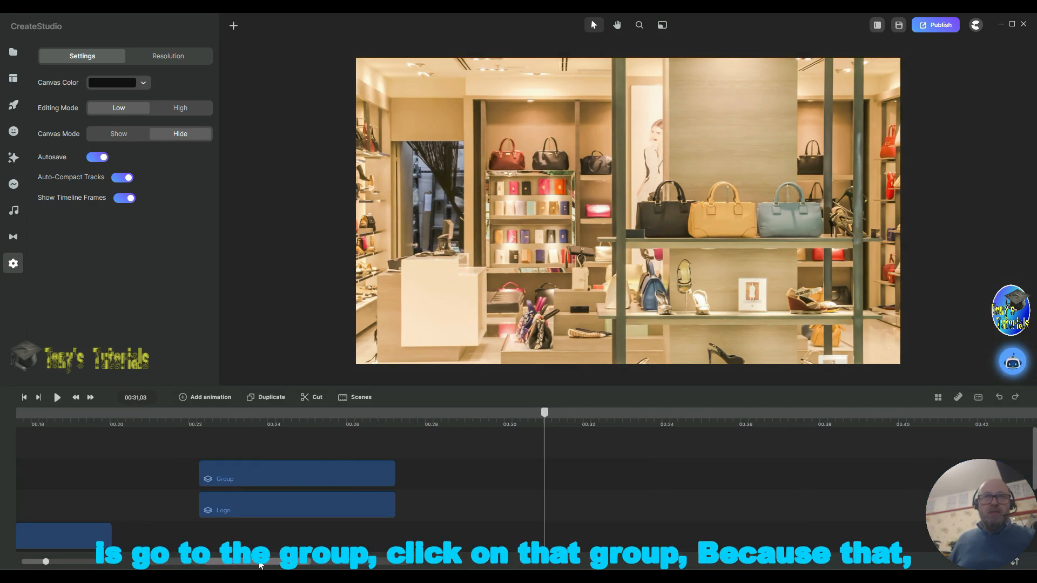
Step: Open the logo group and wrap the animated stripe group inside another group
double_click(258, 471)
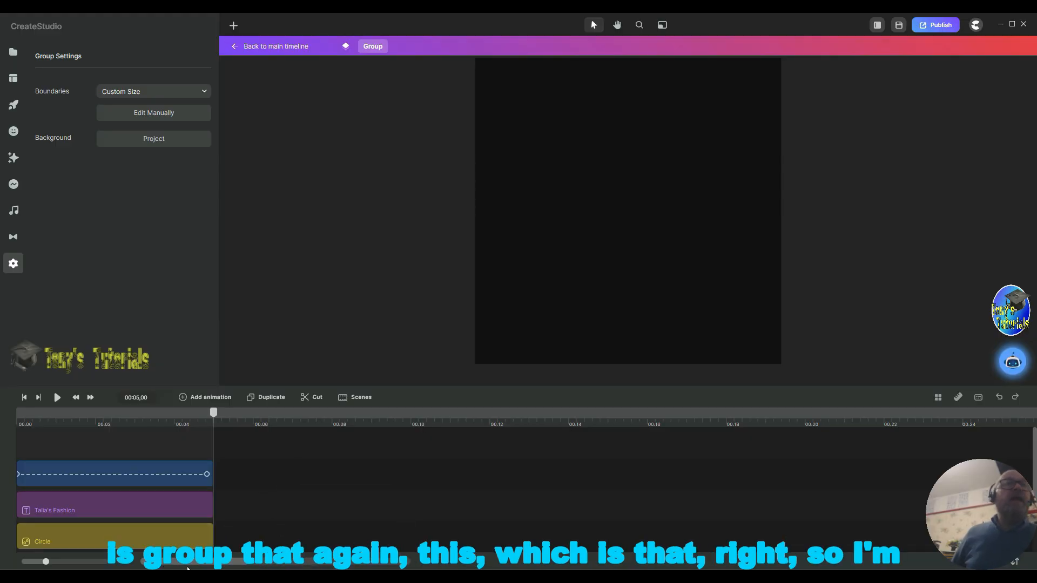
click(102, 465)
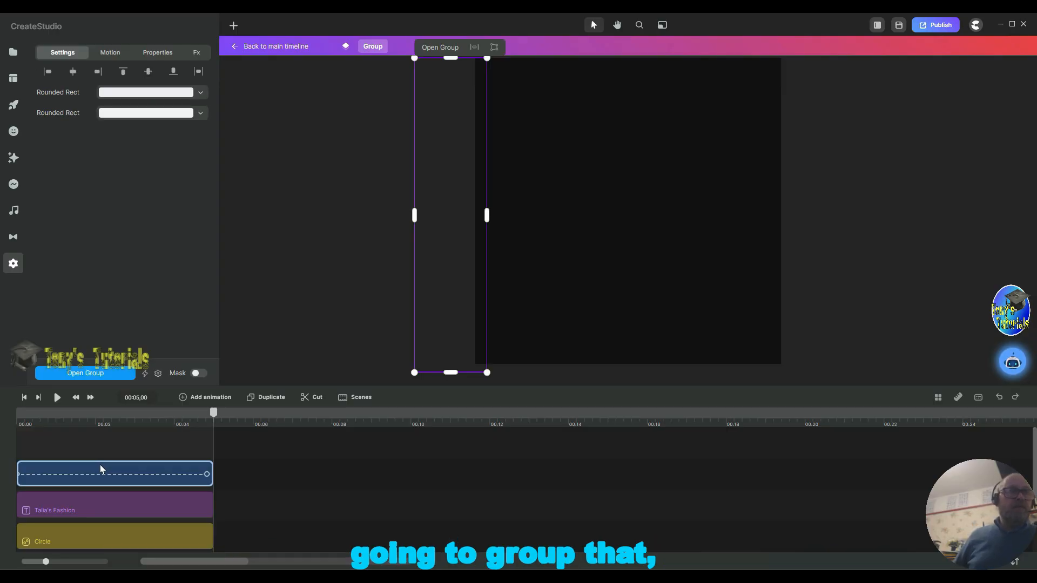
right_click(129, 466)
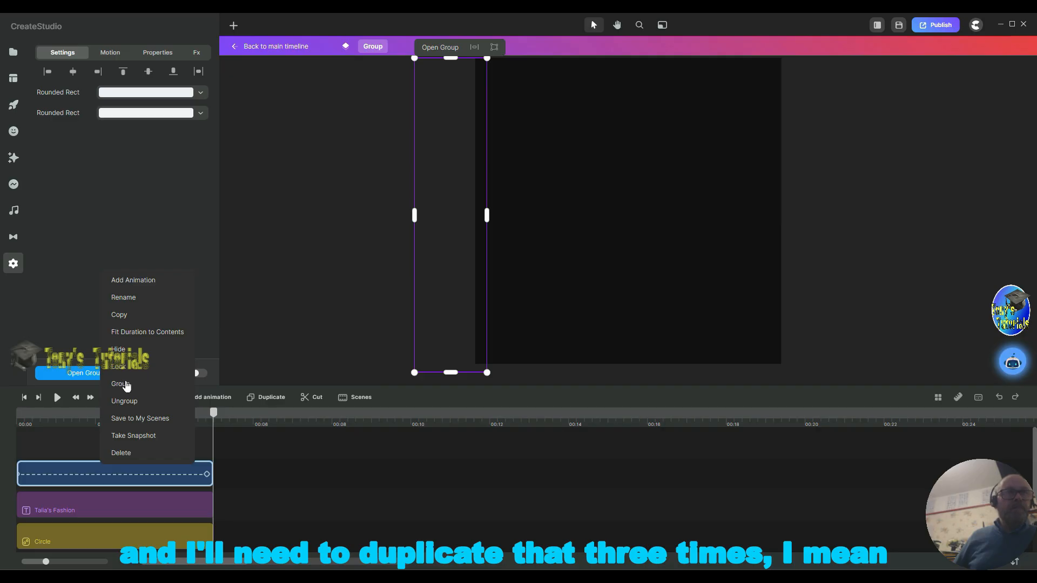
click(126, 384)
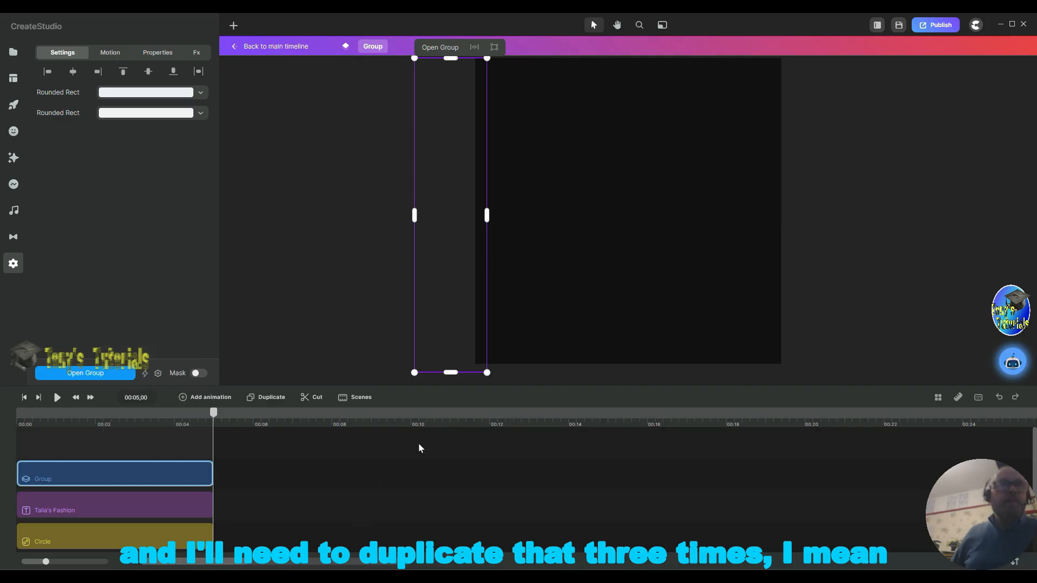
Step: Duplicate the wrapped stripe group to make copies for each logo element
click(269, 400)
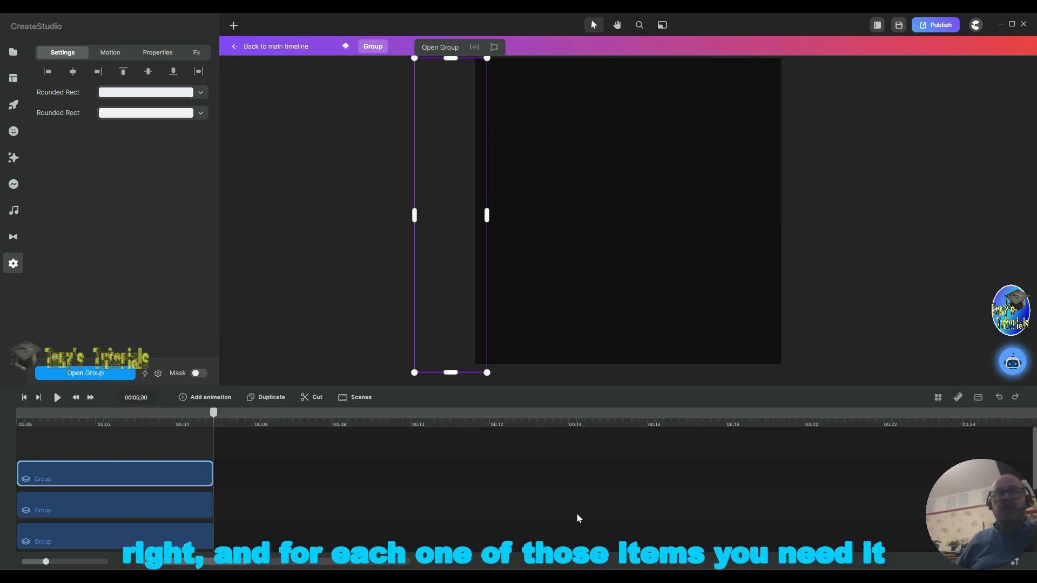
scroll(575, 513, down, 3)
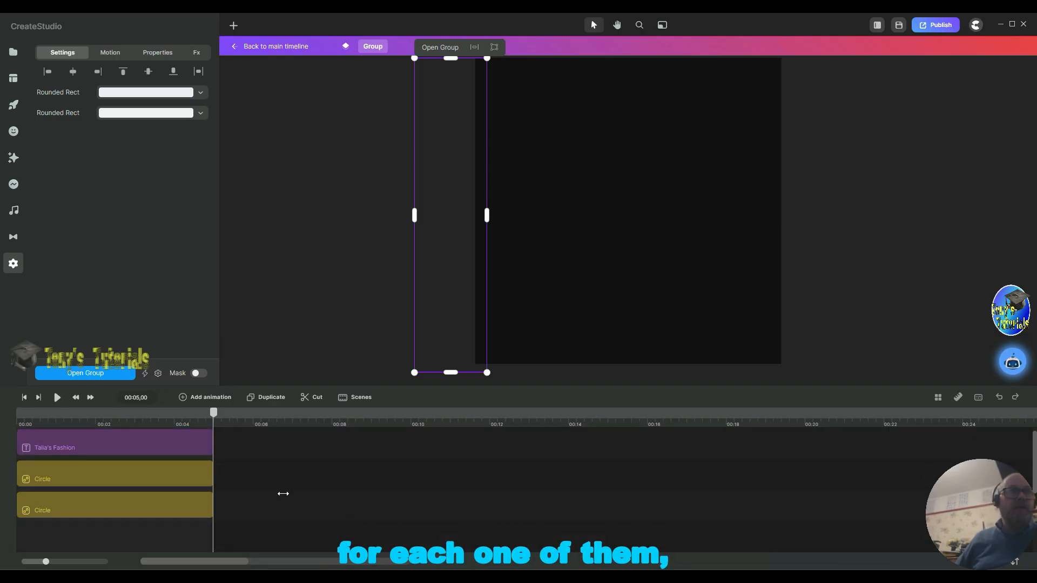
scroll(172, 511, up, 3)
scroll(200, 495, down, 3)
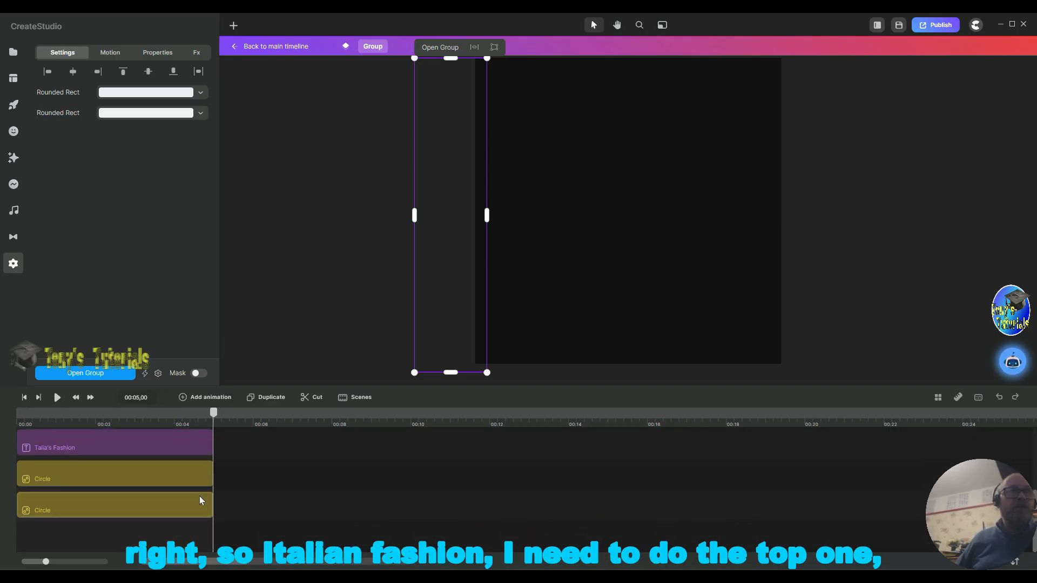
Step: Mask one stripe group copy with the Talia's Fashion text layer
click(123, 446)
scroll(124, 447, up, 1)
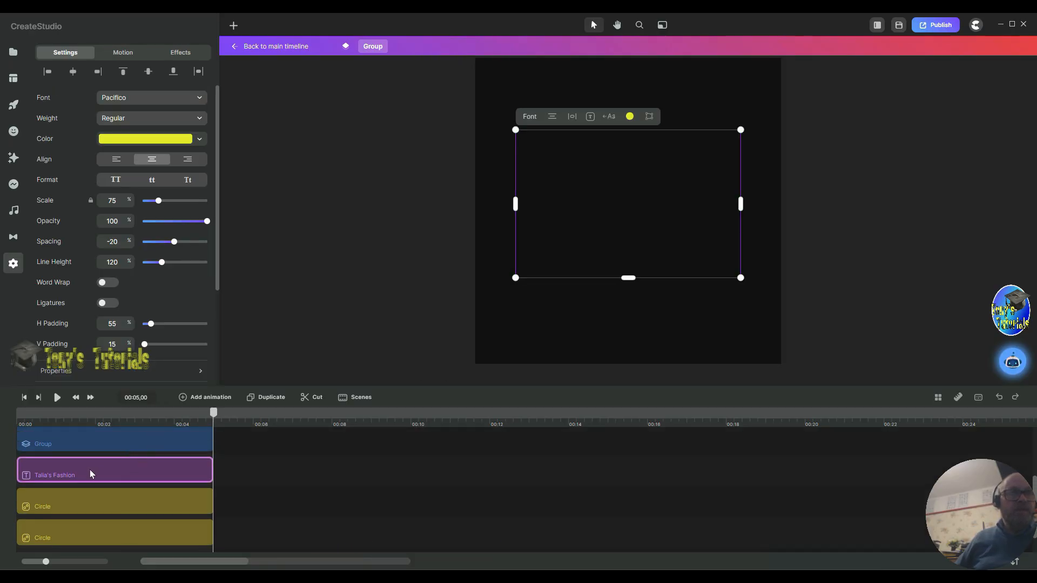
shift+click(128, 449)
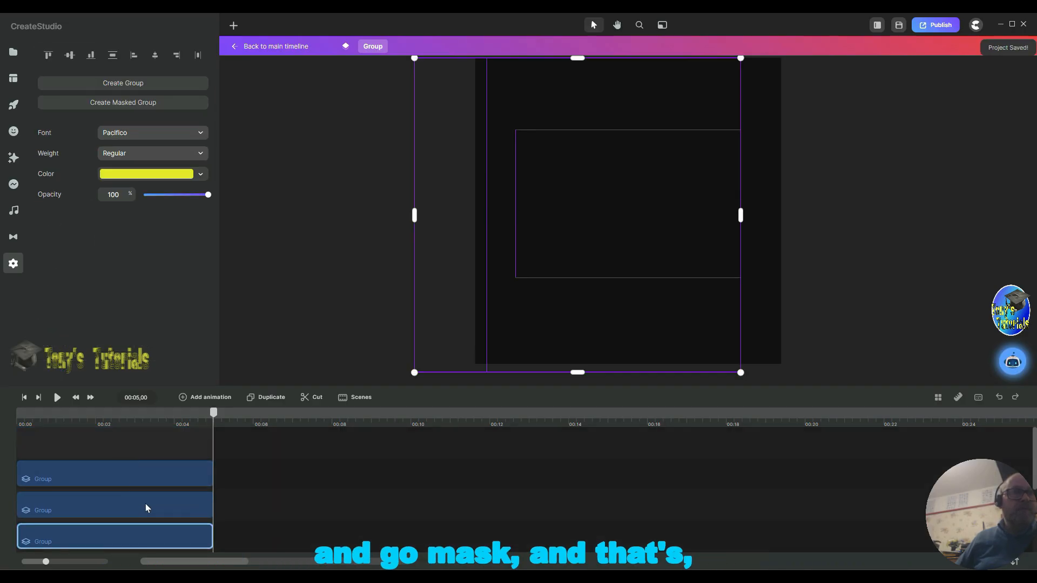
right_click(130, 534)
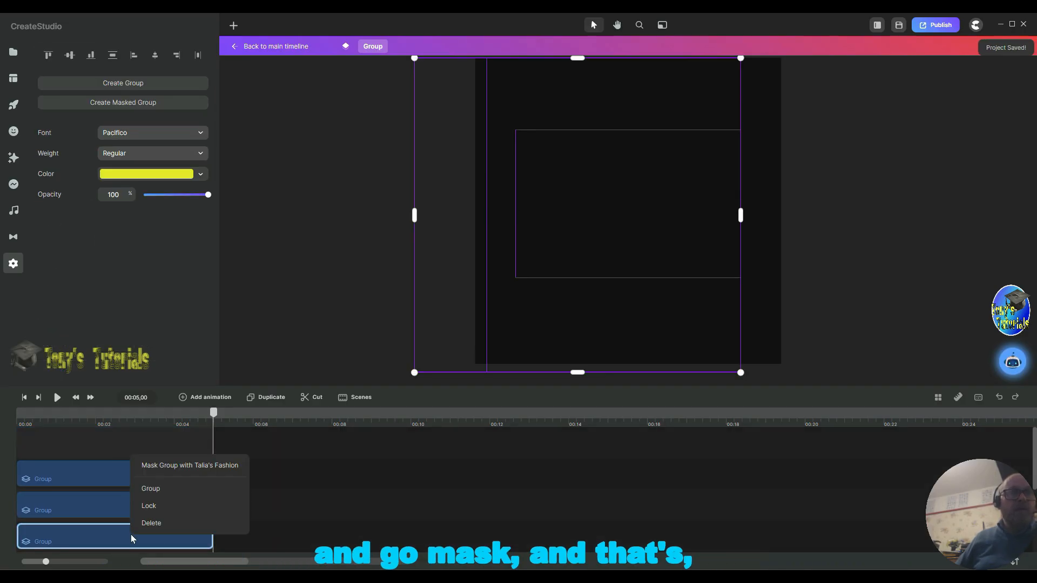
click(178, 465)
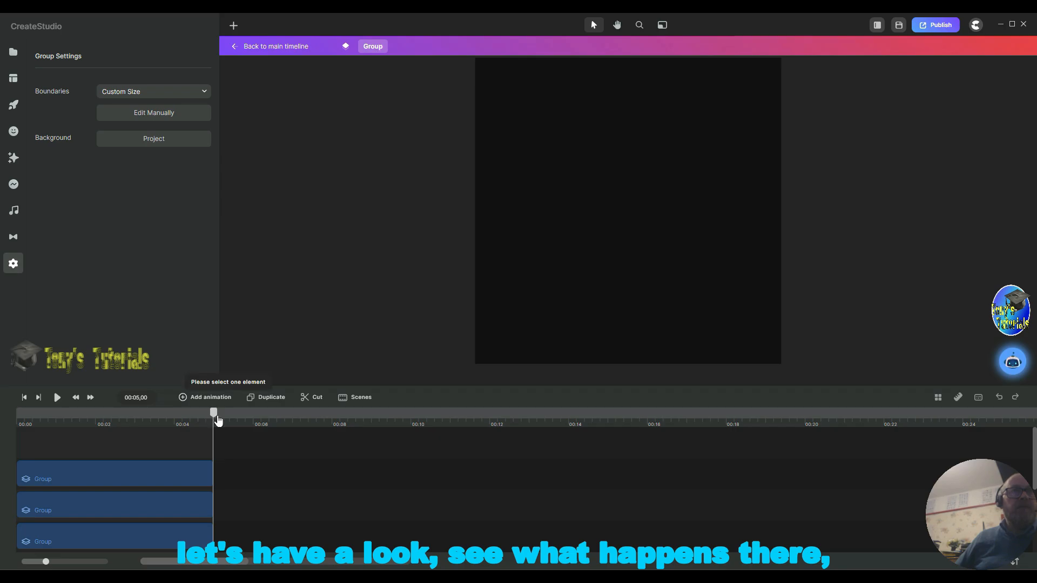
Step: Scrub the timeline and scroll through the group's layers to check the masked stripes
drag(210, 412, 219, 434)
scroll(277, 501, down, 2)
scroll(276, 501, down, 3)
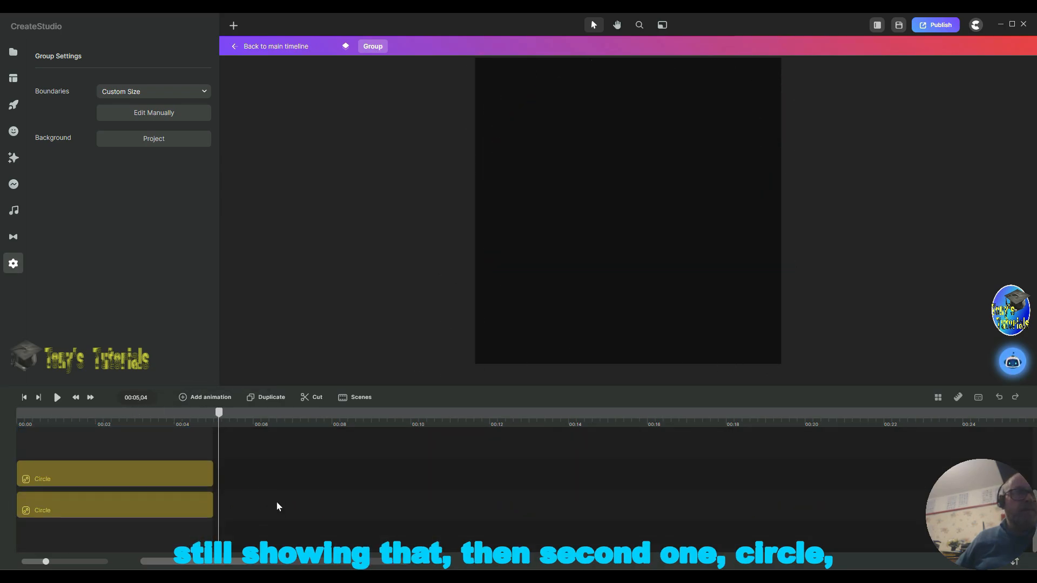
scroll(275, 500, up, 2)
scroll(275, 500, down, 2)
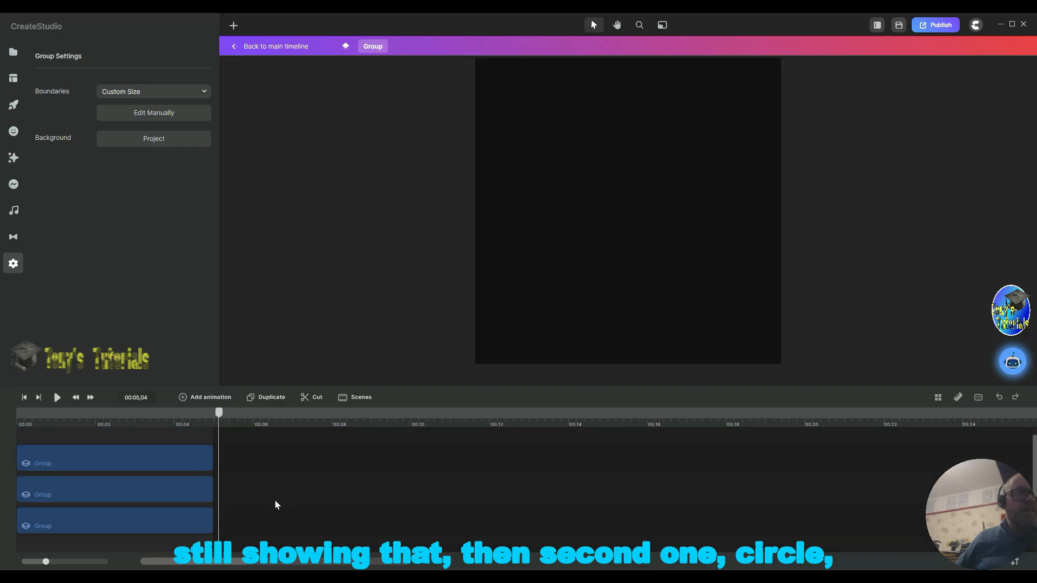
scroll(274, 500, up, 2)
Step: Mask the second stripe group copy with one of the logo's circle layers
click(79, 479)
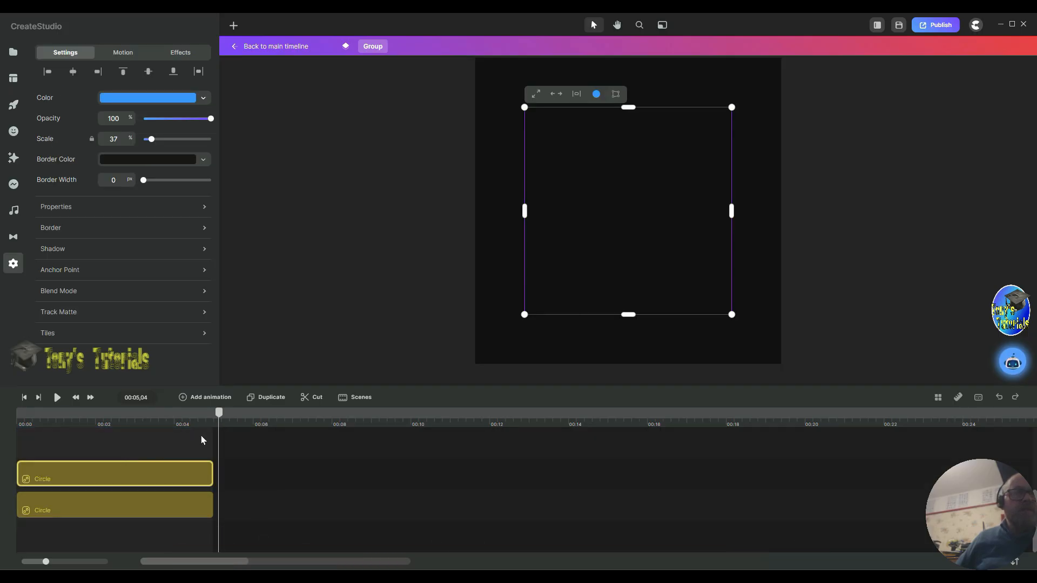
scroll(226, 411, down, 2)
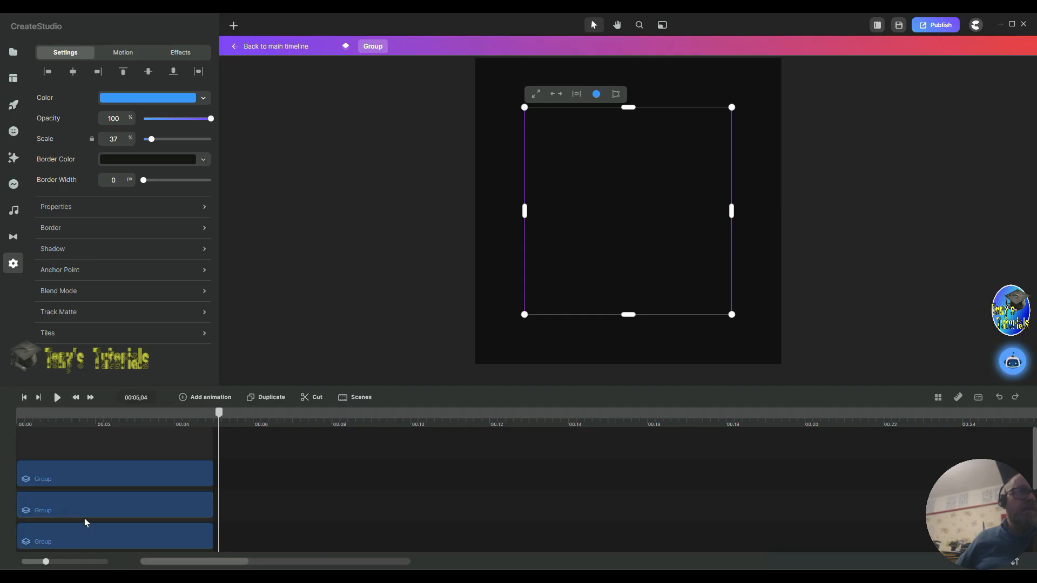
click(92, 509)
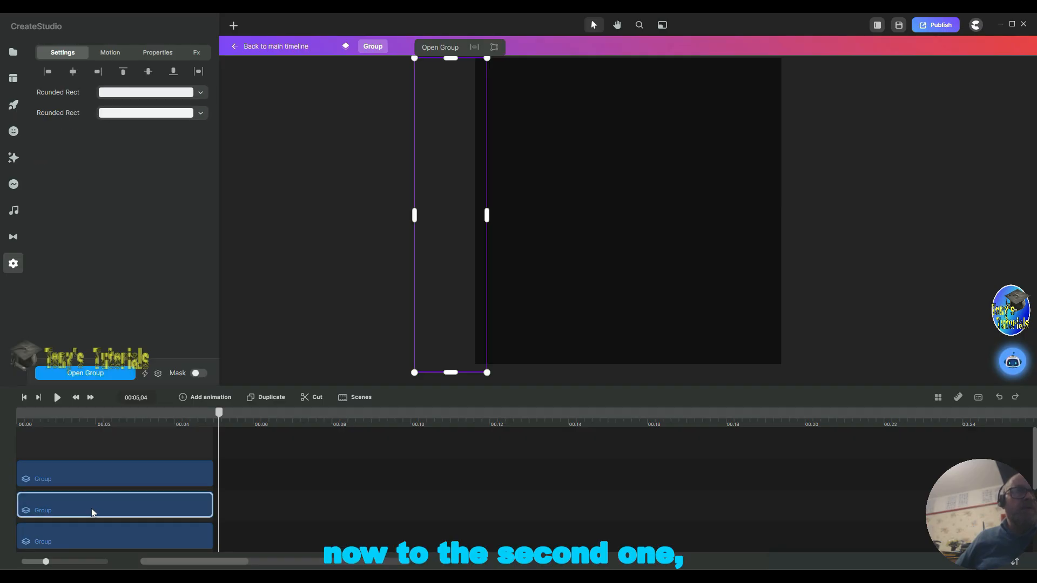
scroll(128, 515, up, 2)
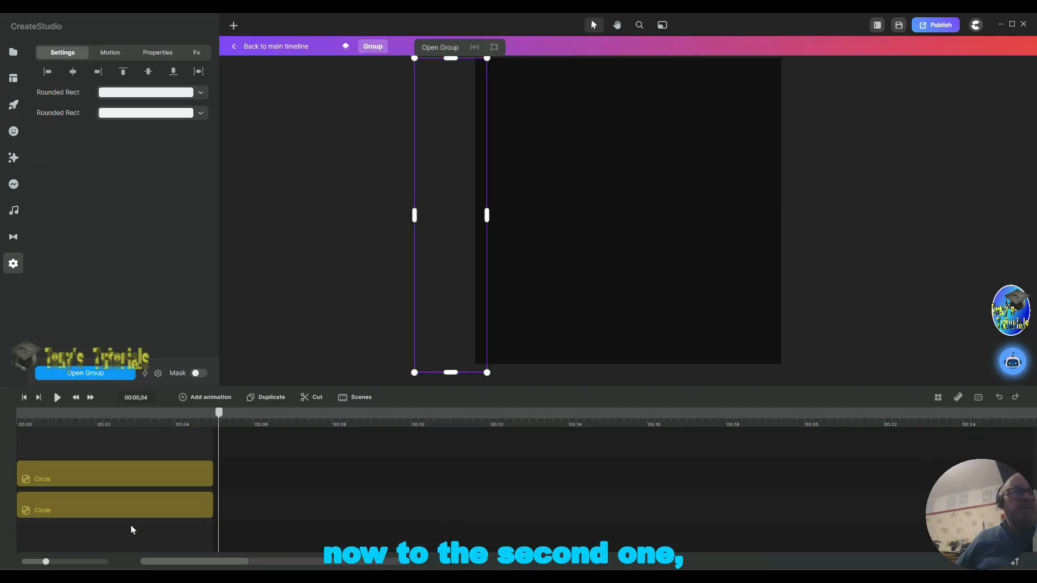
scroll(131, 524, down, 2)
scroll(126, 528, up, 2)
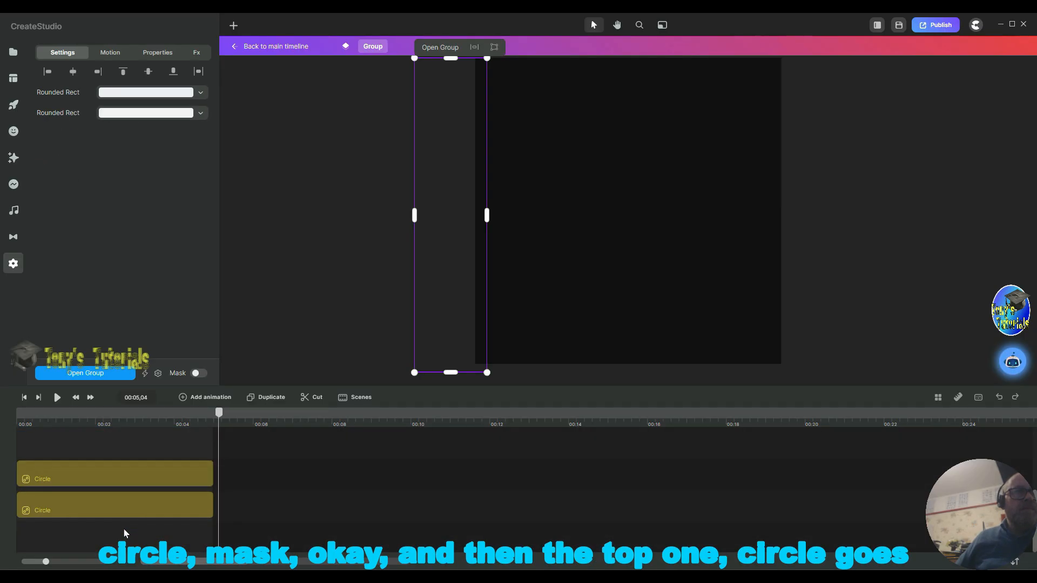
click(83, 478)
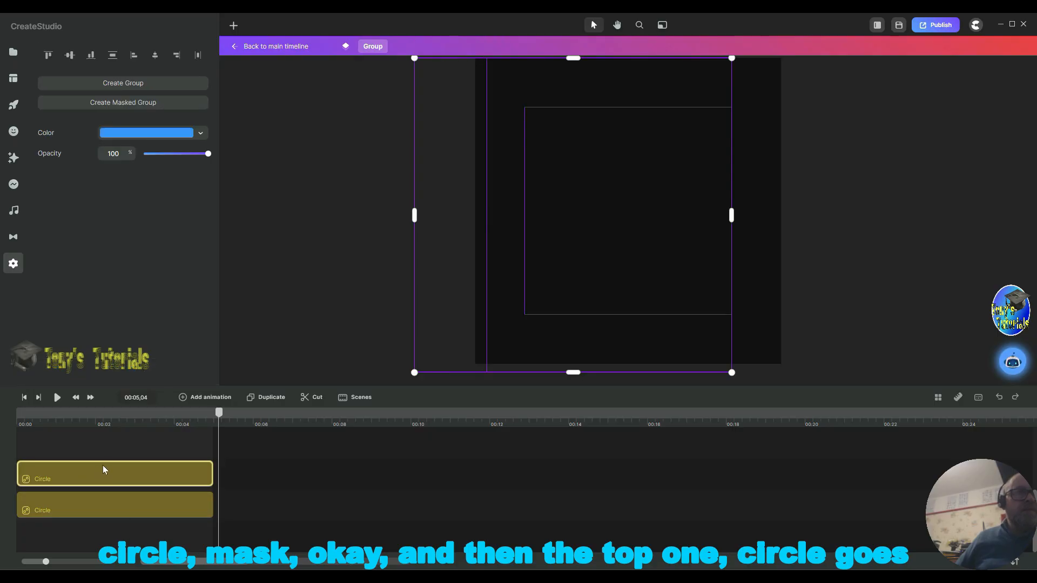
right_click(103, 469)
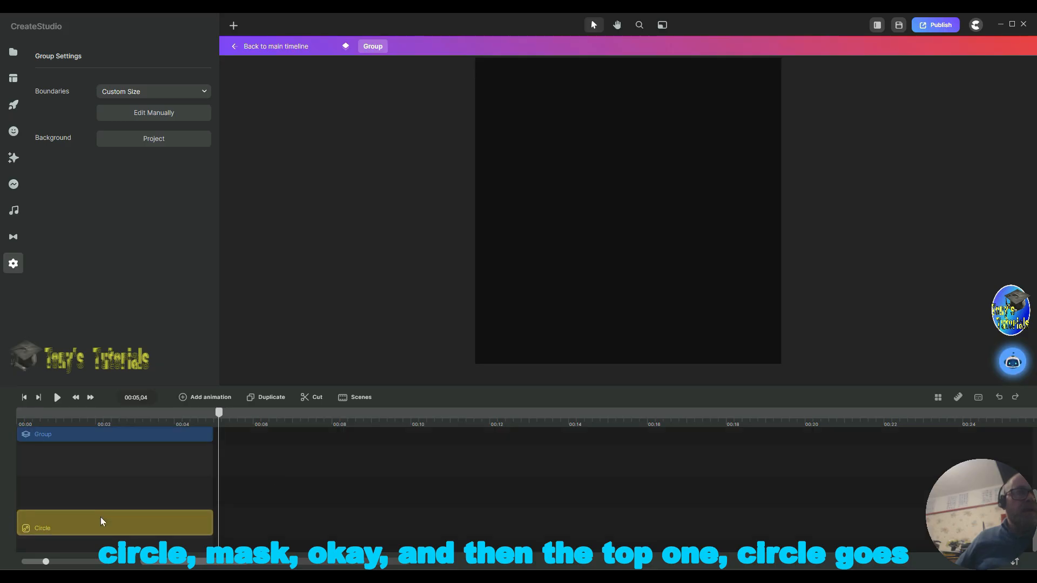
click(111, 488)
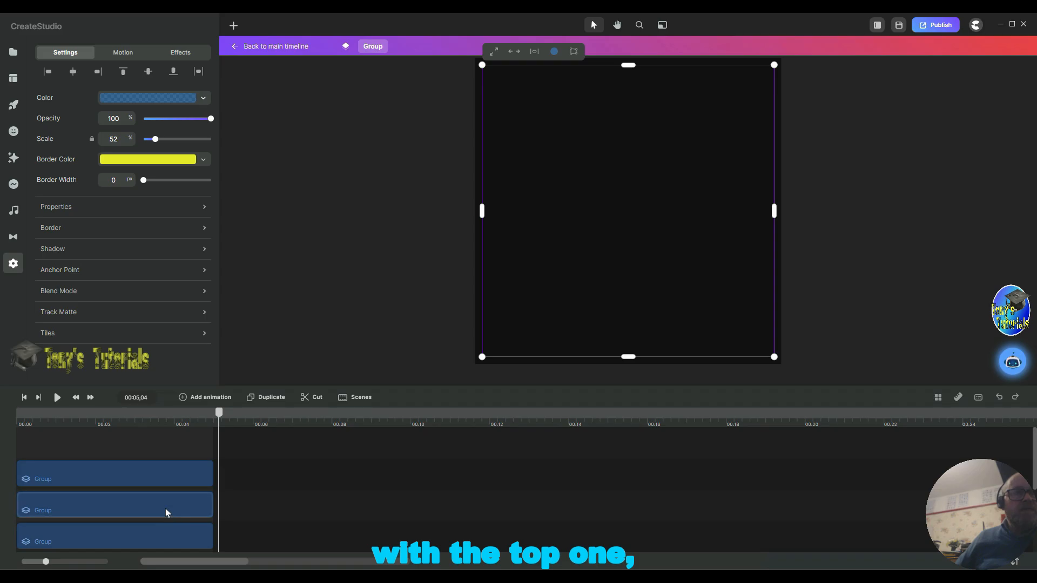
Step: Mask the top stripe group copy with the remaining circle layer
click(138, 474)
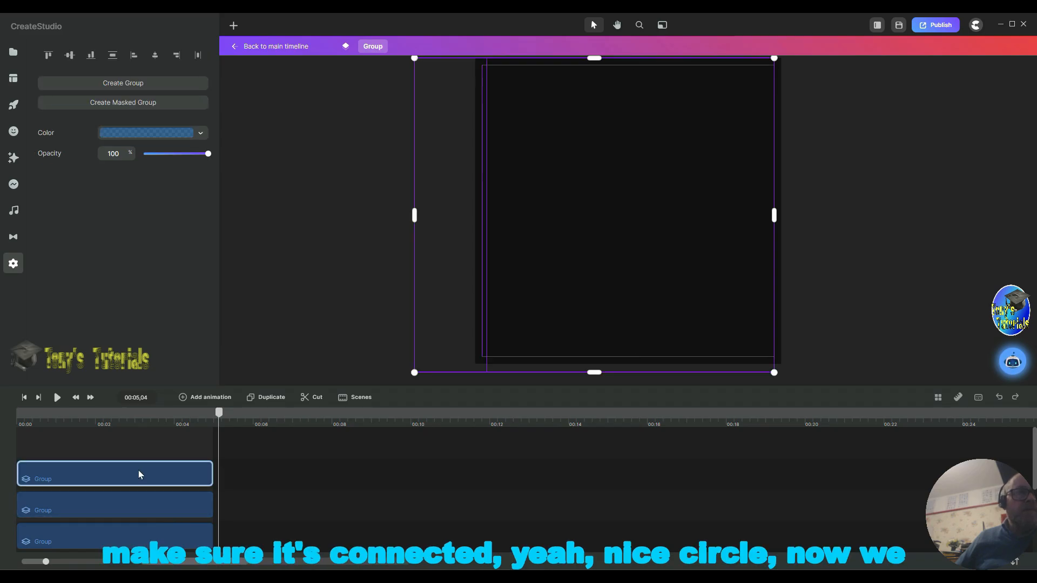
click(162, 510)
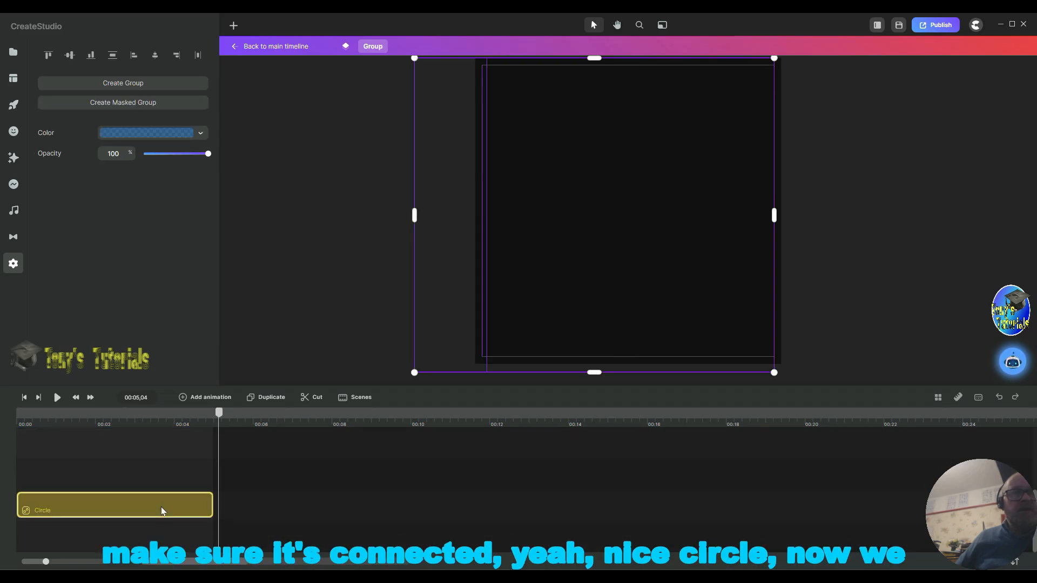
right_click(154, 510)
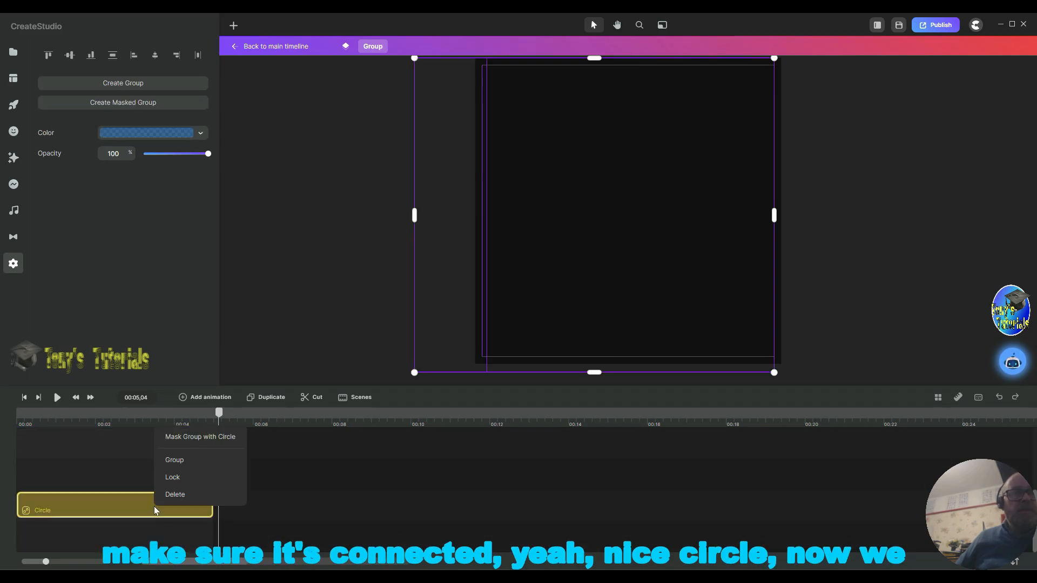
click(203, 433)
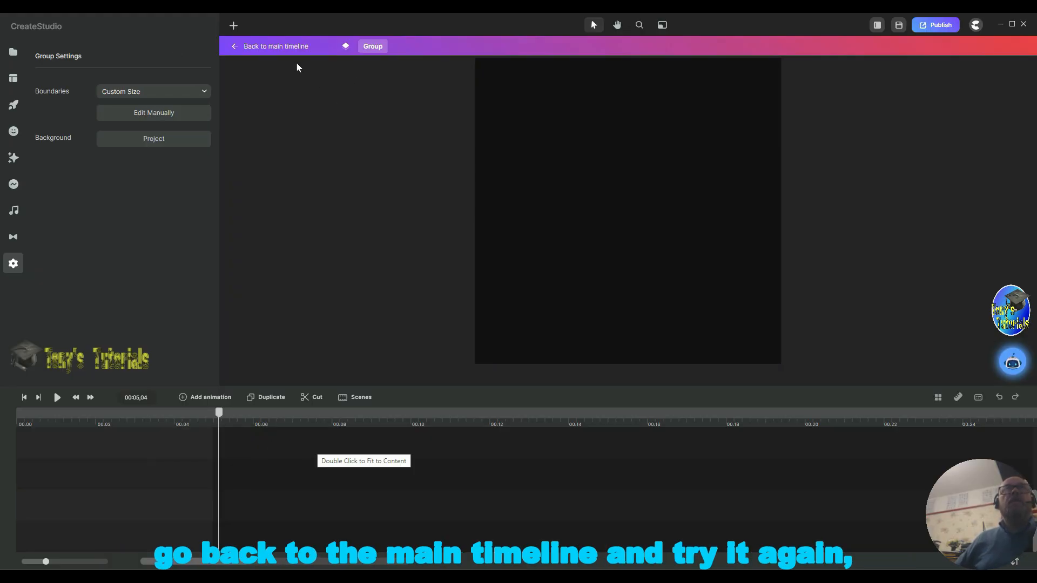
Step: Return to the main timeline and play the scene to preview the masked stripe animation
click(266, 47)
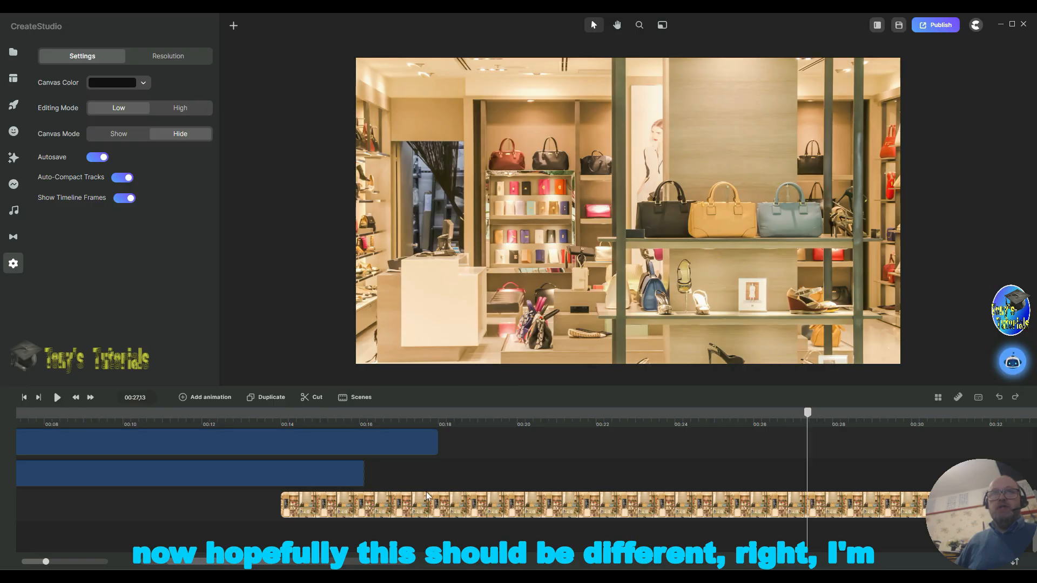
click(506, 424)
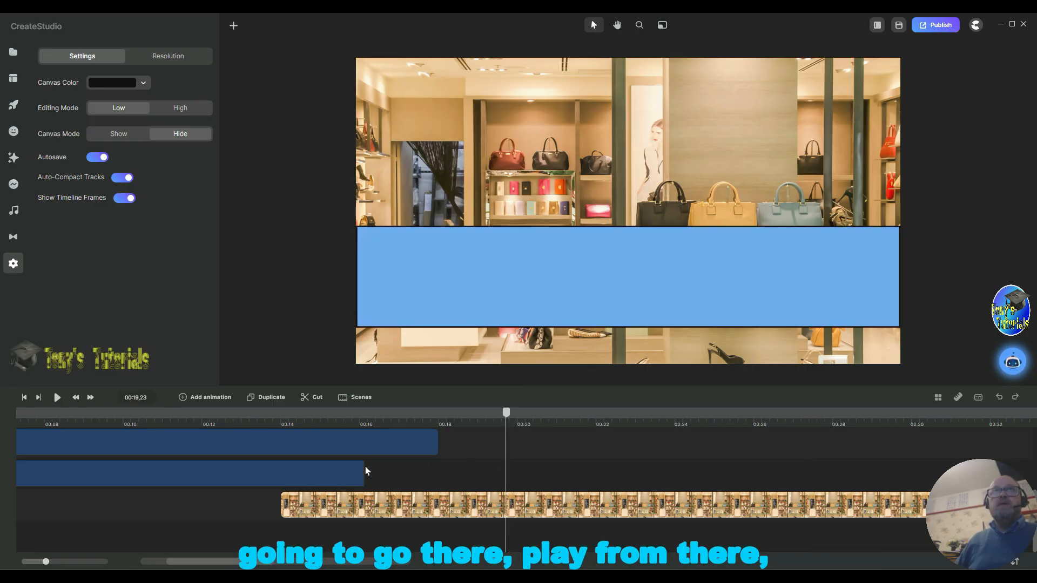
click(57, 397)
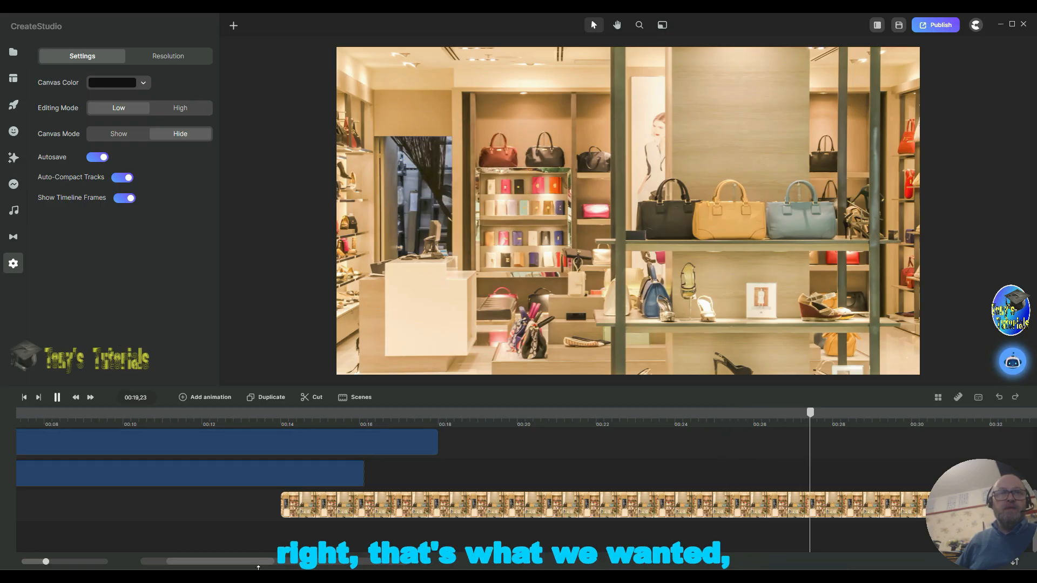
drag(260, 564, 271, 563)
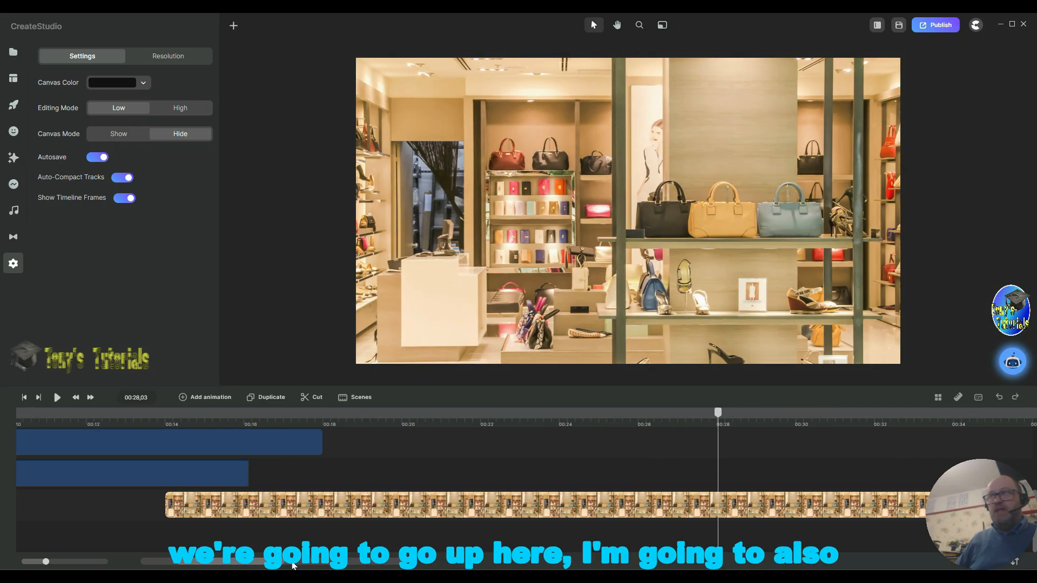
scroll(857, 459, up, 3)
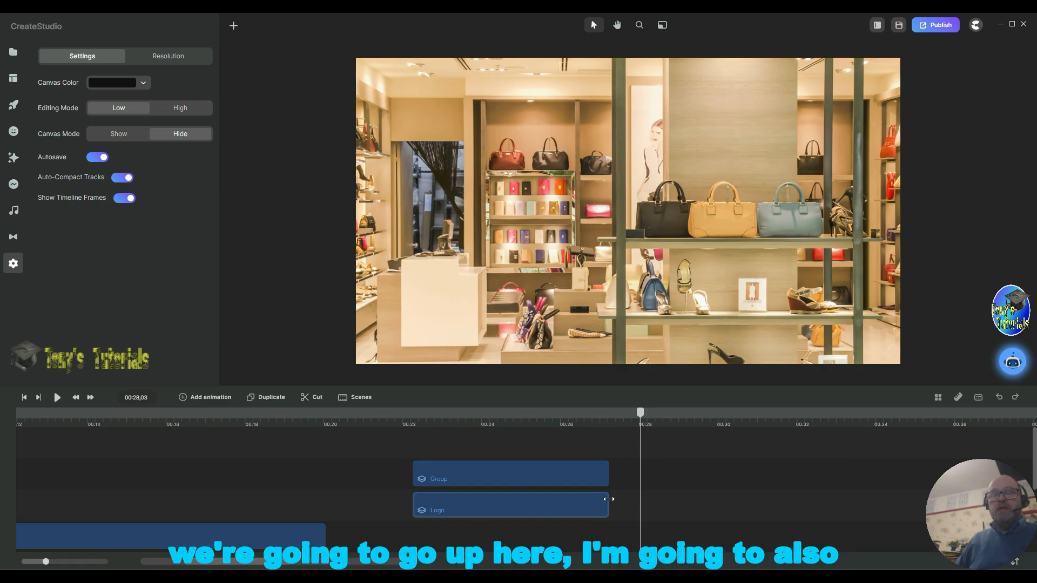
drag(600, 416, 454, 424)
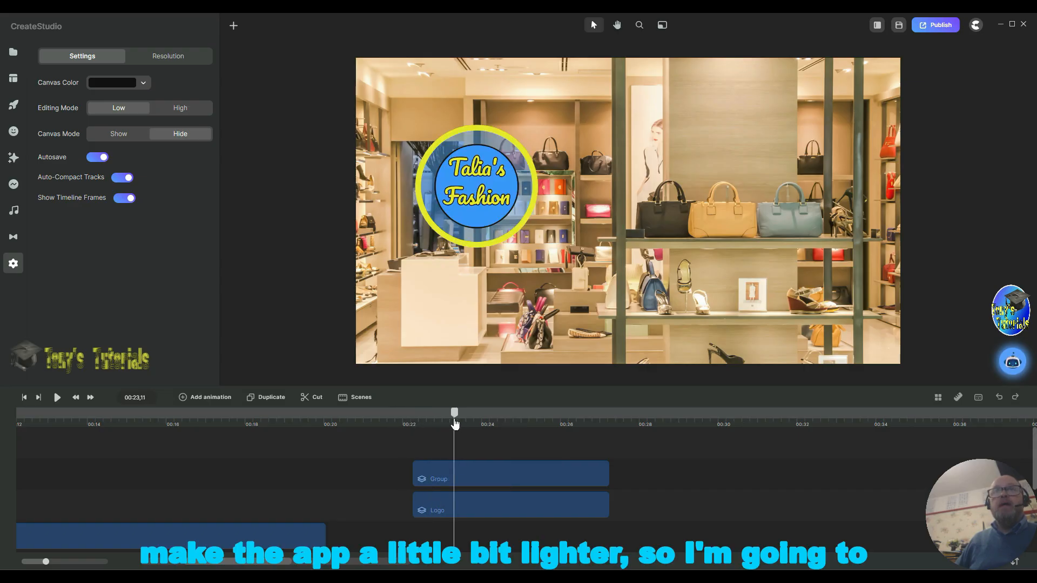
Step: Move the stripe group later on the timeline so it starts at about 00:24
click(561, 479)
drag(562, 478, 634, 480)
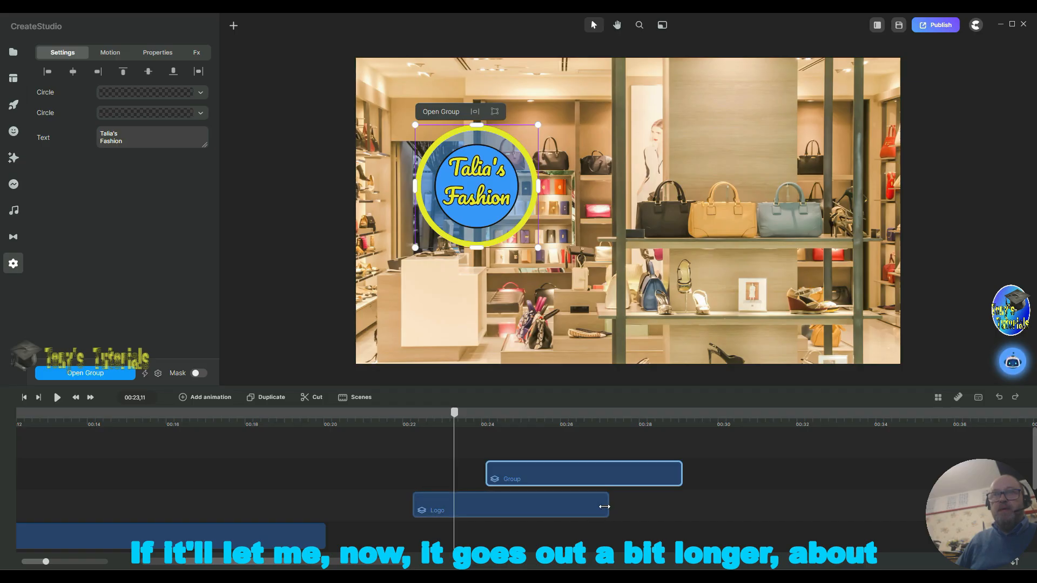
Step: Lengthen the Logo group to about 00:32 and extend all its inner layers to match, then return to the main timeline
drag(604, 506, 787, 511)
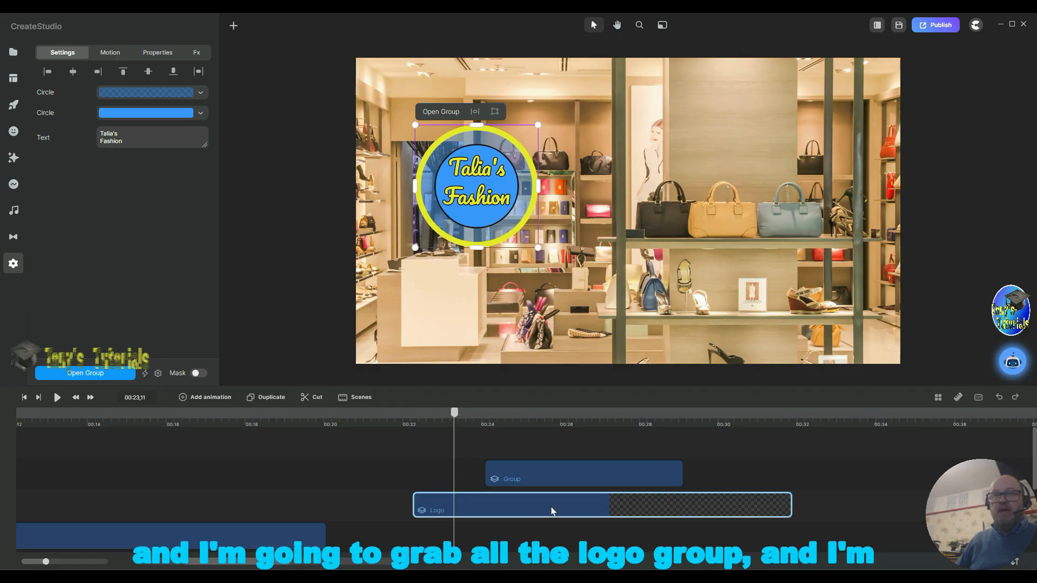
double_click(551, 508)
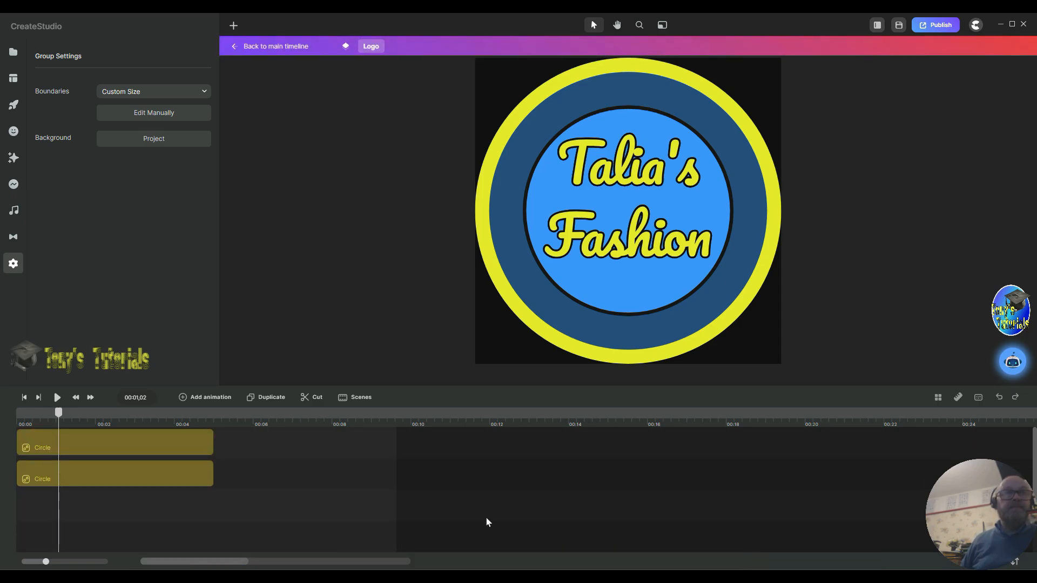
key(ctrl+a)
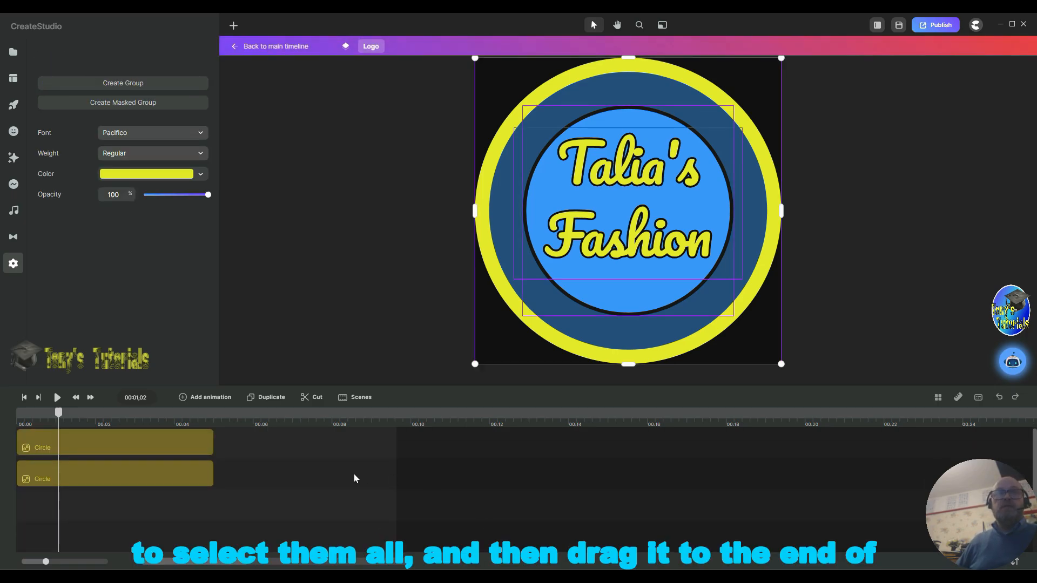
key(ctrl+a)
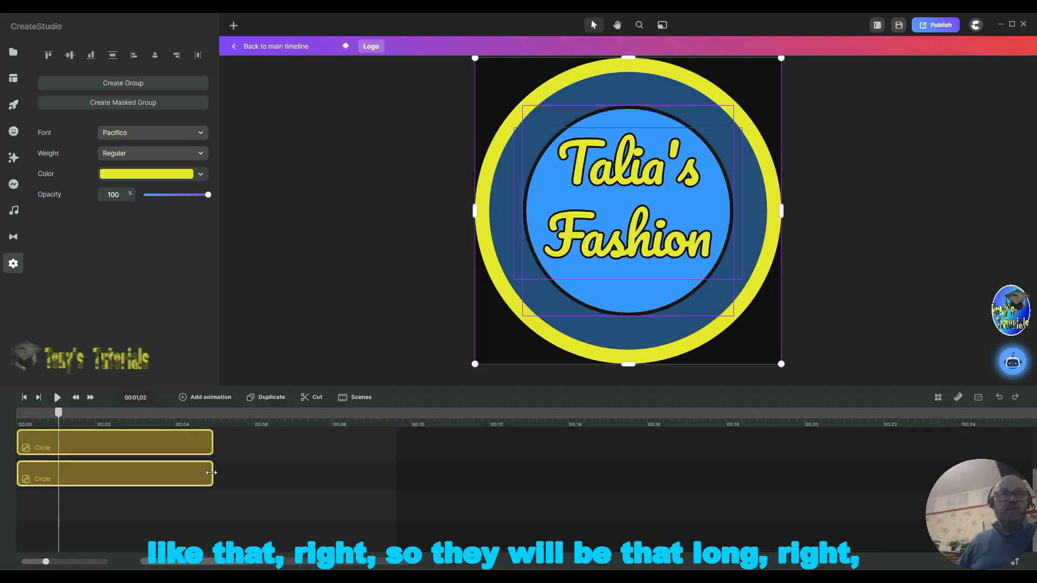
drag(211, 472, 393, 478)
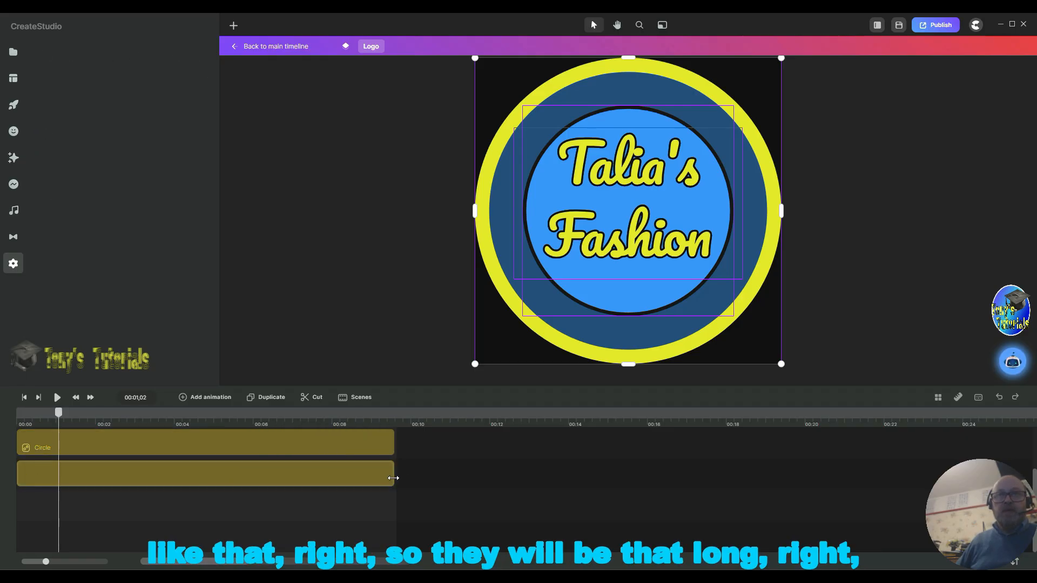
scroll(462, 483, up, 2)
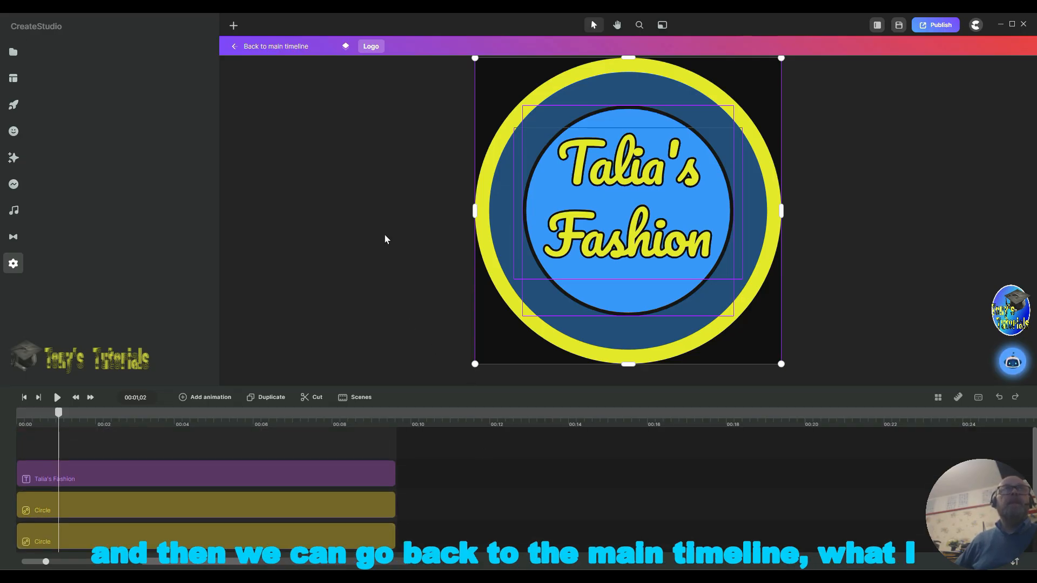
click(487, 377)
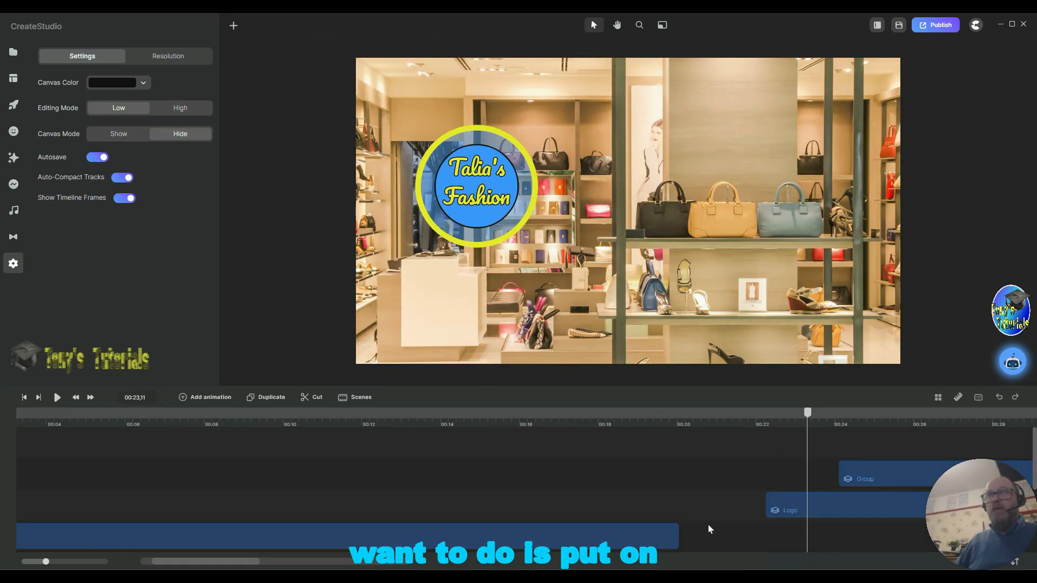
Step: Give the Logo group a Top position entrance animation
drag(247, 564, 284, 565)
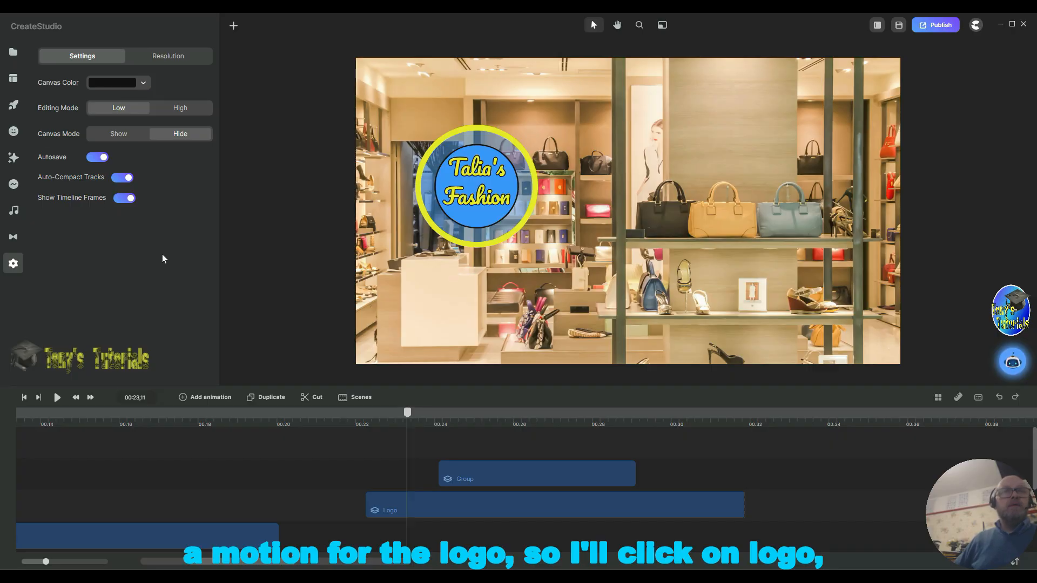
click(396, 510)
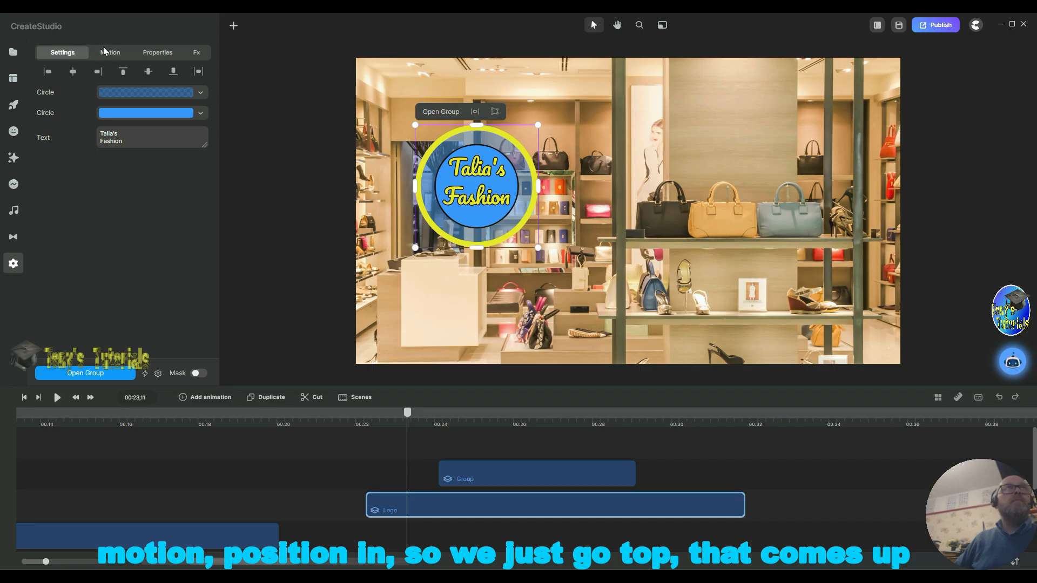
click(103, 49)
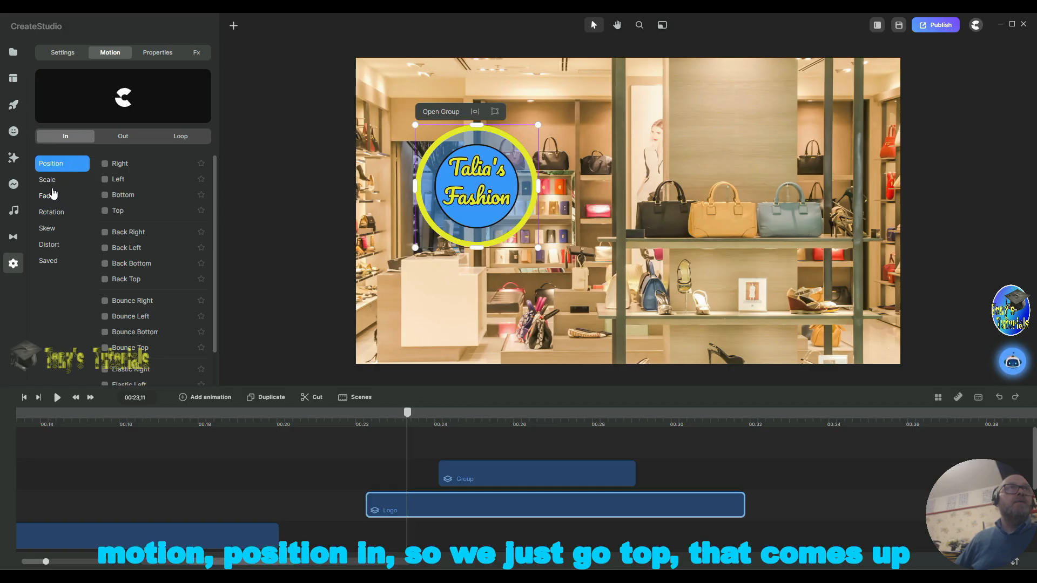
click(105, 211)
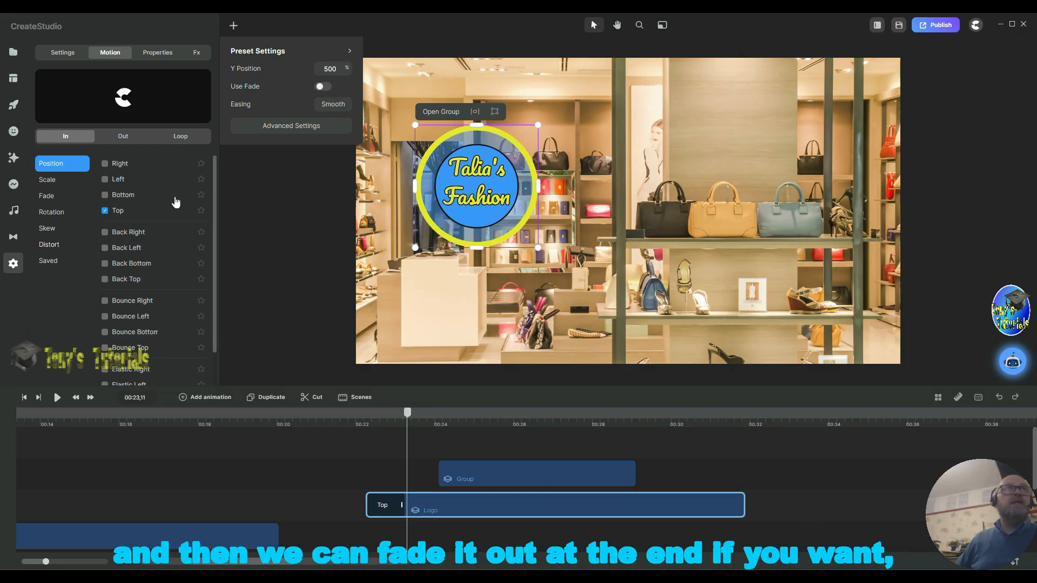
Step: Add a Fade Out exit animation to the Logo group and lengthen it to end at about 00:40
click(130, 138)
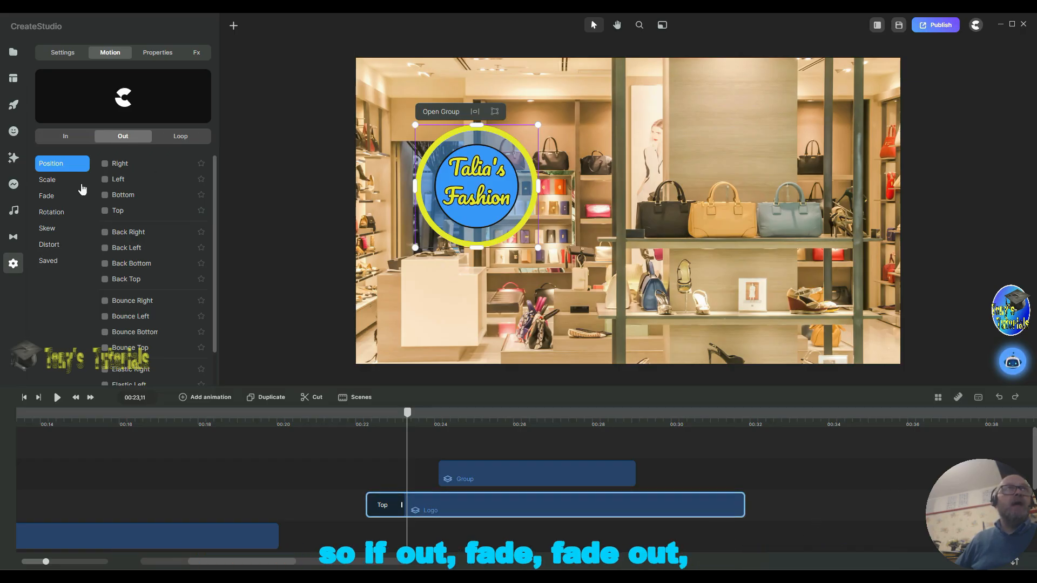
click(42, 197)
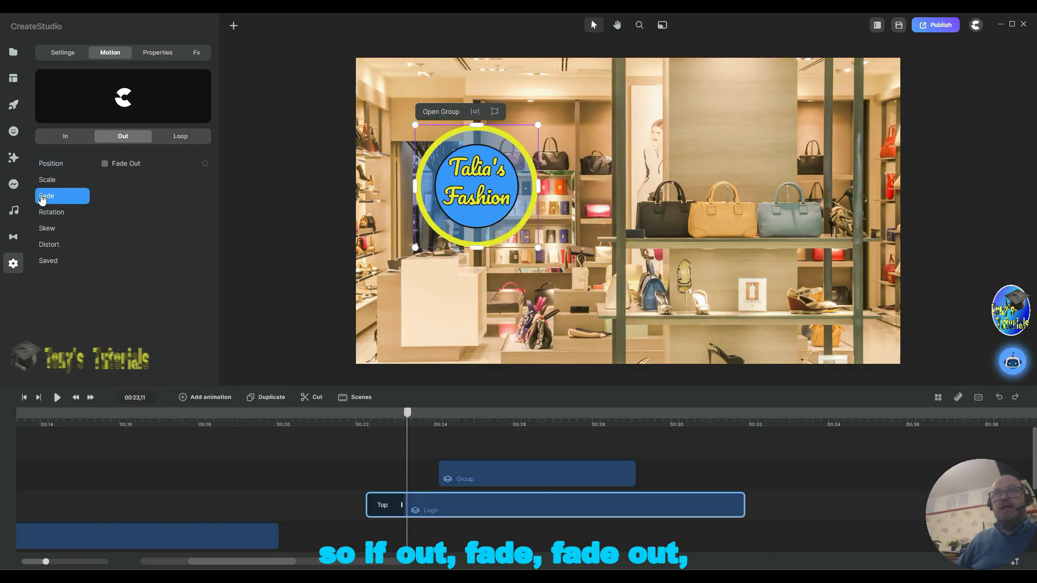
click(104, 163)
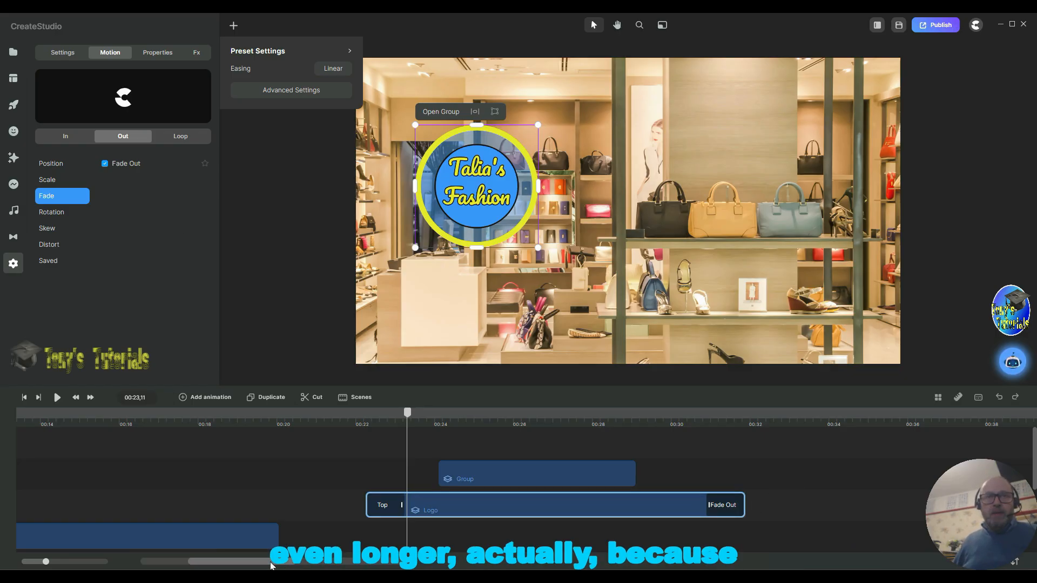
drag(272, 565, 315, 565)
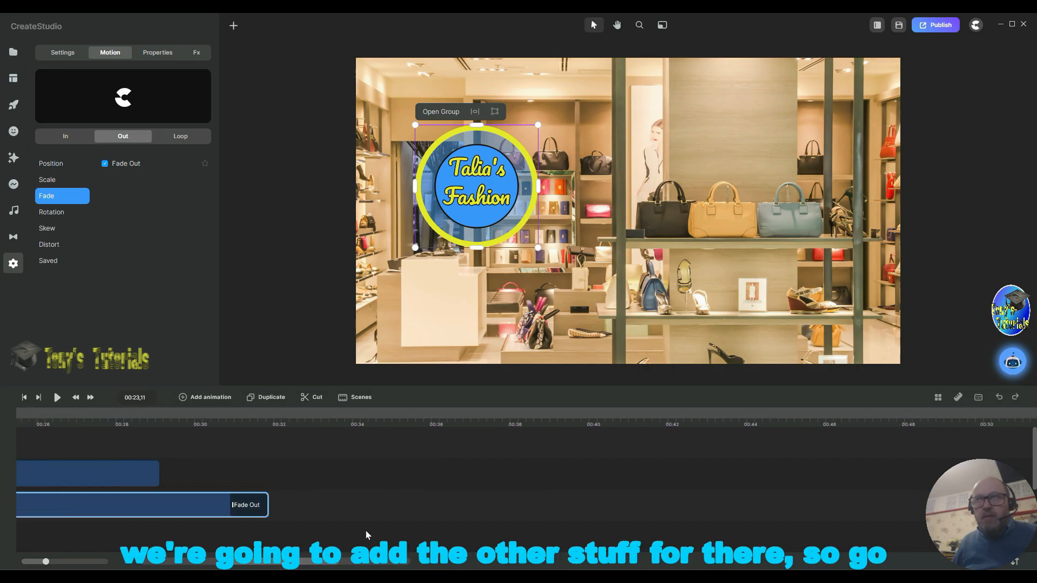
drag(272, 502, 585, 497)
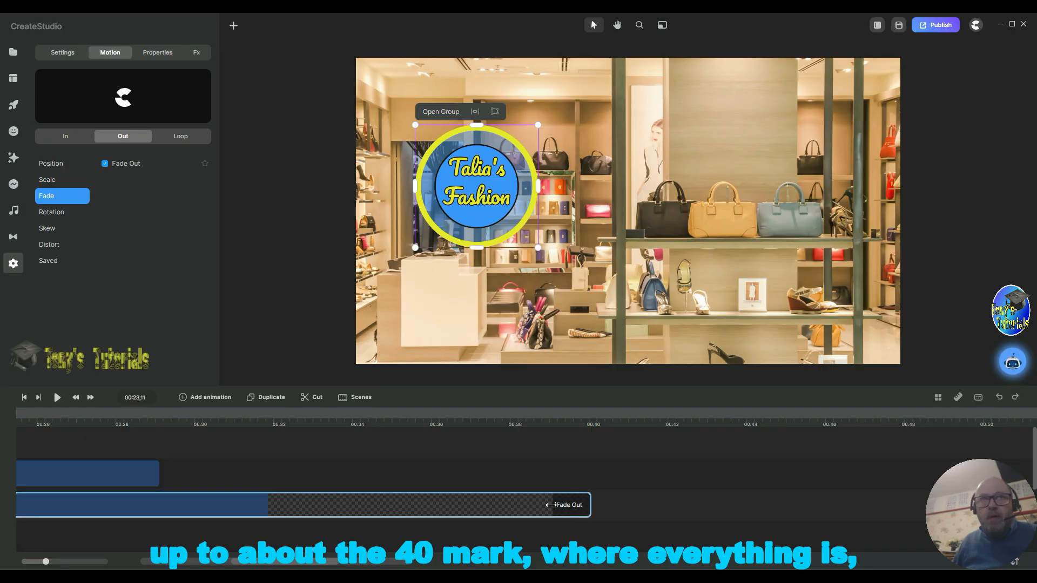
Step: Open the Logo group, select all its inner layers and extend them to the group's end
double_click(200, 511)
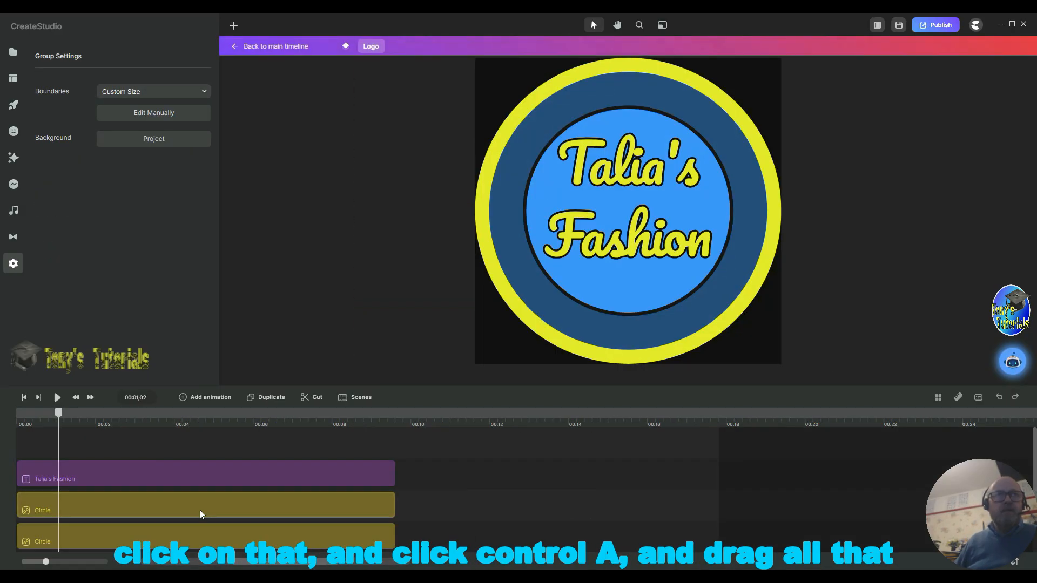
click(450, 507)
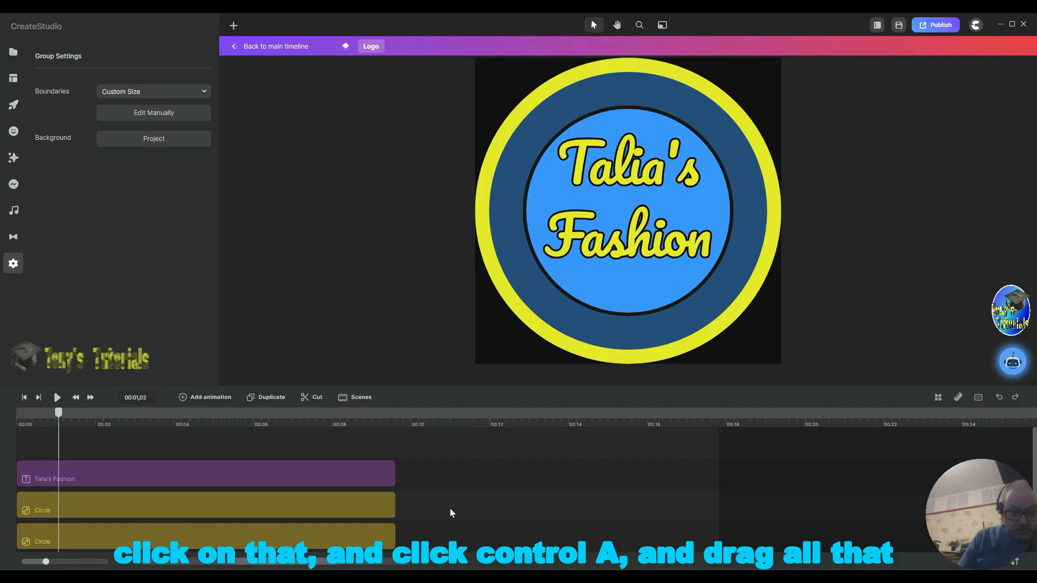
key(ctrl+a)
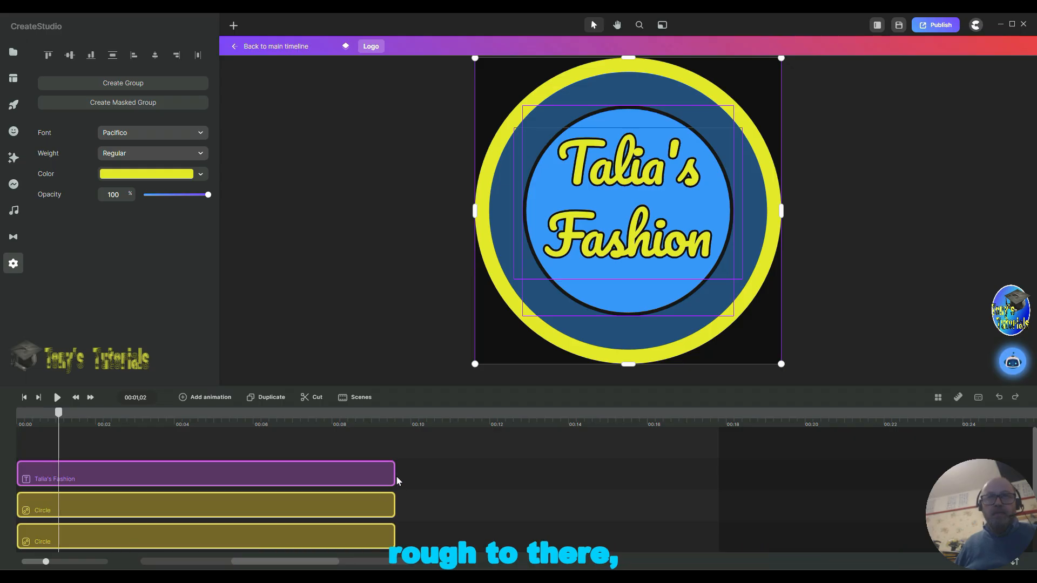
drag(396, 476, 715, 481)
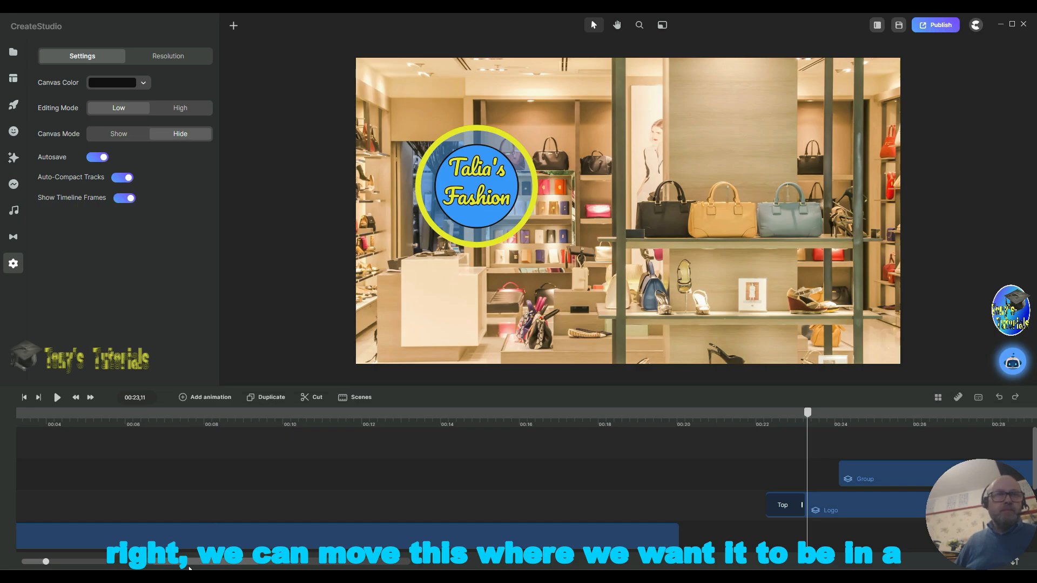
Step: Add a new text layer to the scene
scroll(192, 566, right, 5)
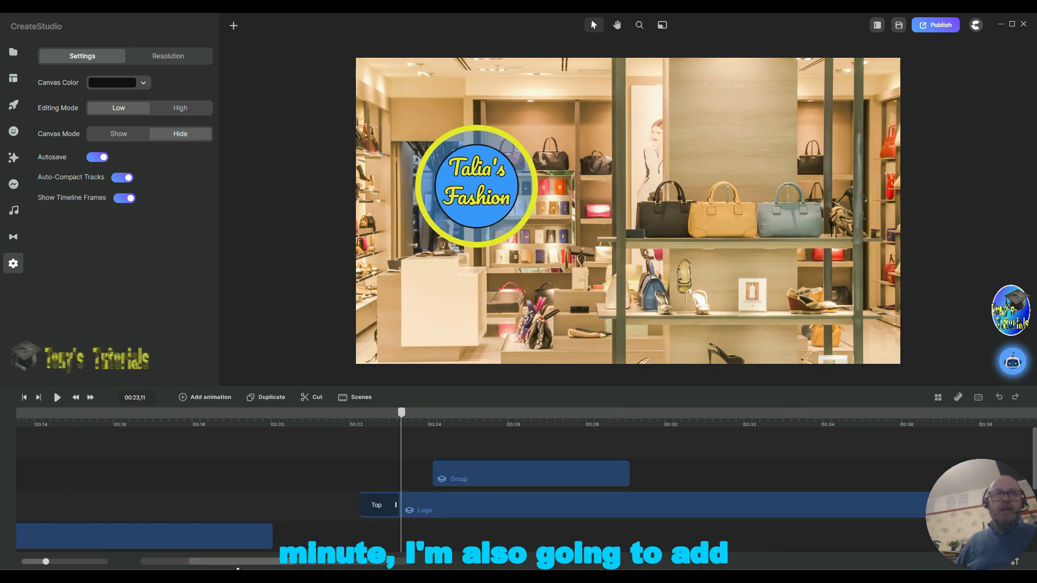
scroll(248, 558, right, 5)
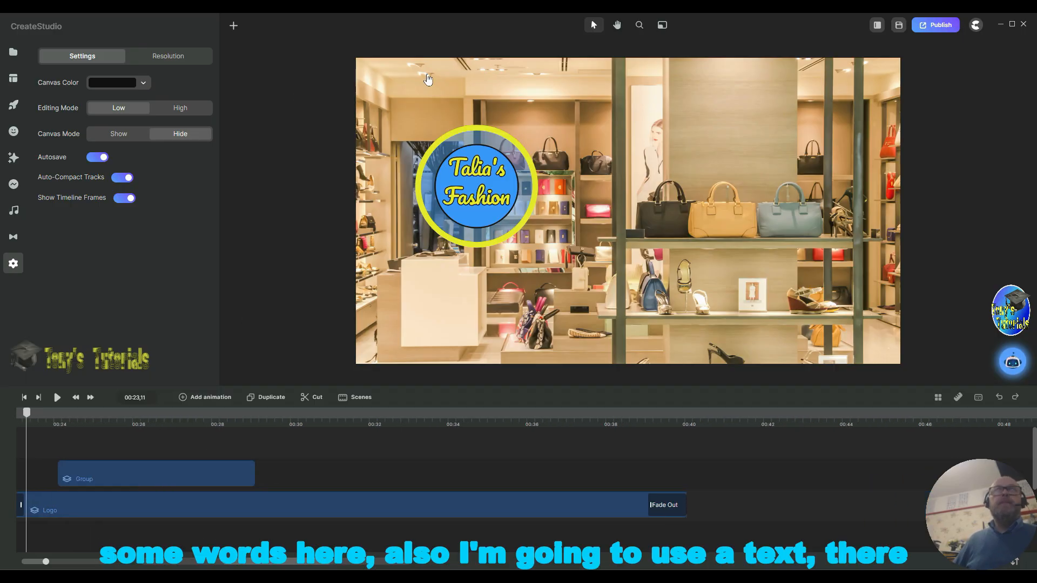
click(768, 161)
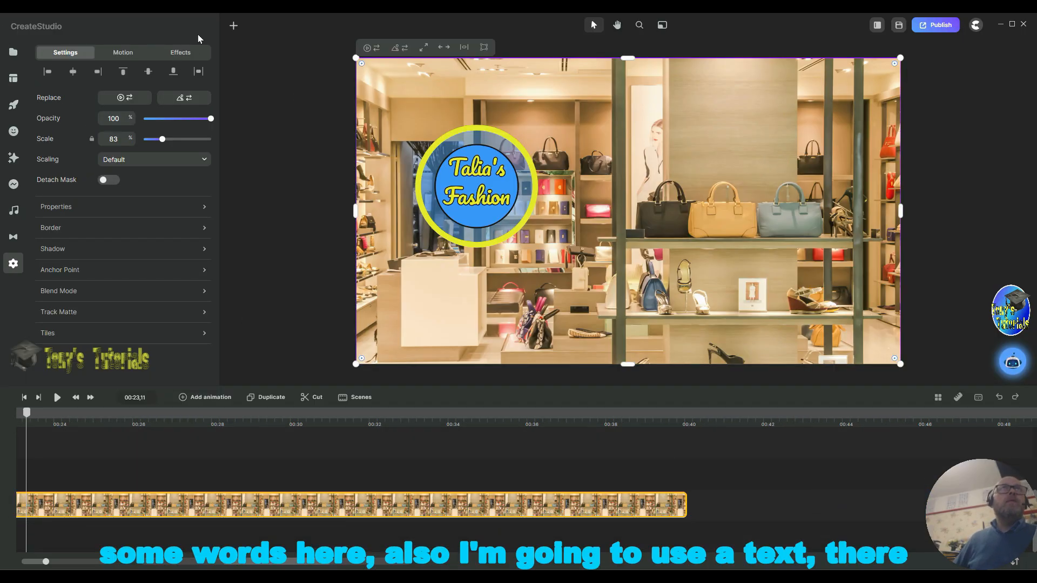
click(236, 31)
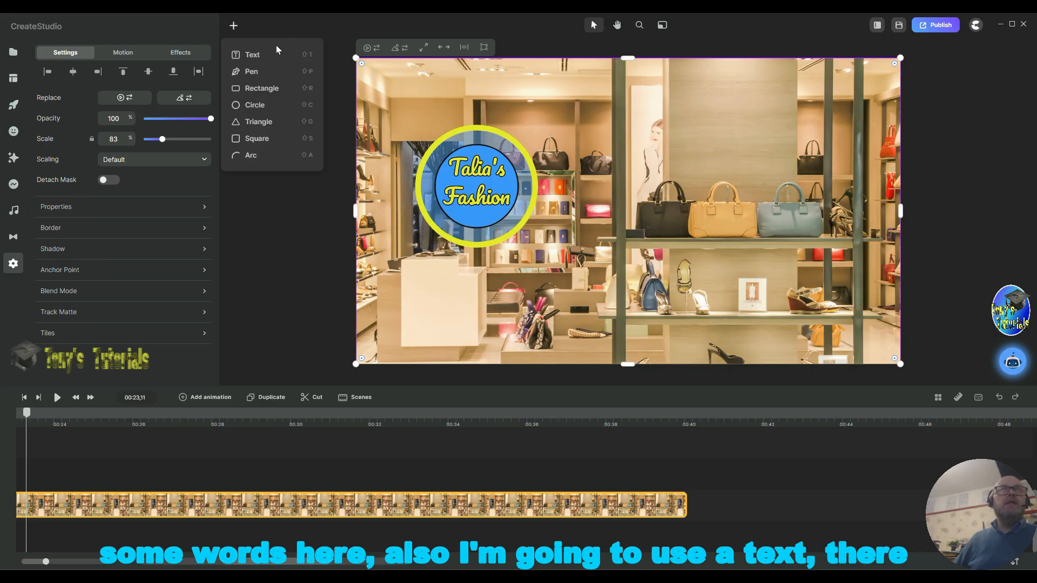
drag(263, 56, 262, 58)
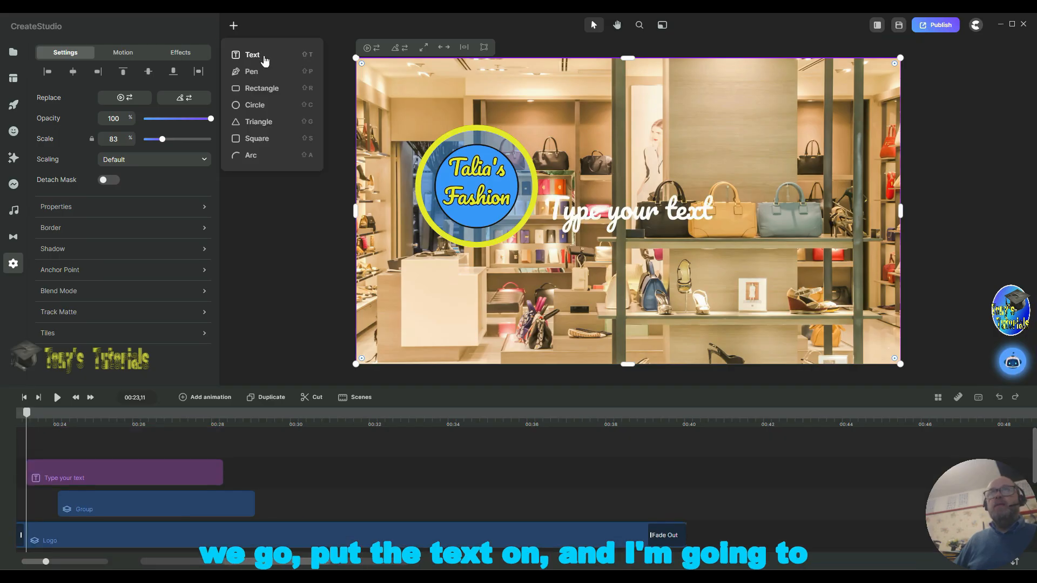
Step: Move the new text layer on the timeline to start at about 00:32 and place the playhead there
click(662, 197)
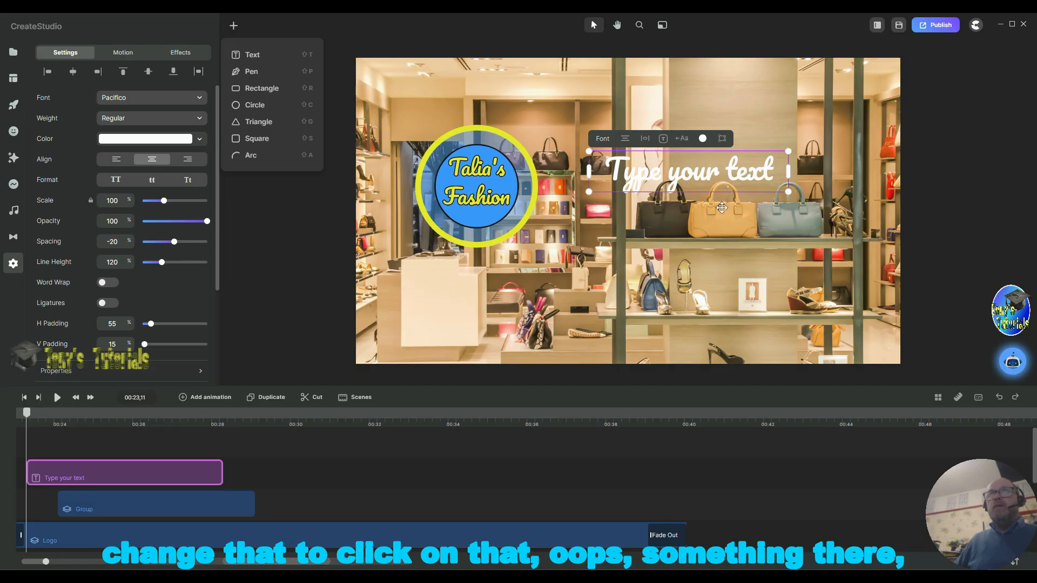
click(778, 184)
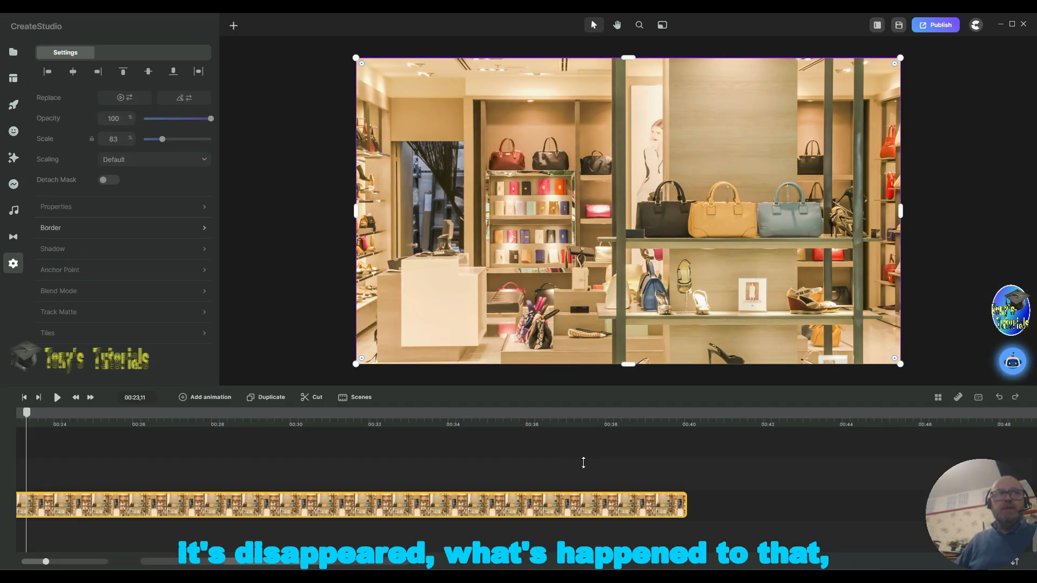
scroll(634, 463, up, 5)
scroll(724, 471, down, 1)
scroll(722, 471, up, 1)
scroll(722, 472, down, 1)
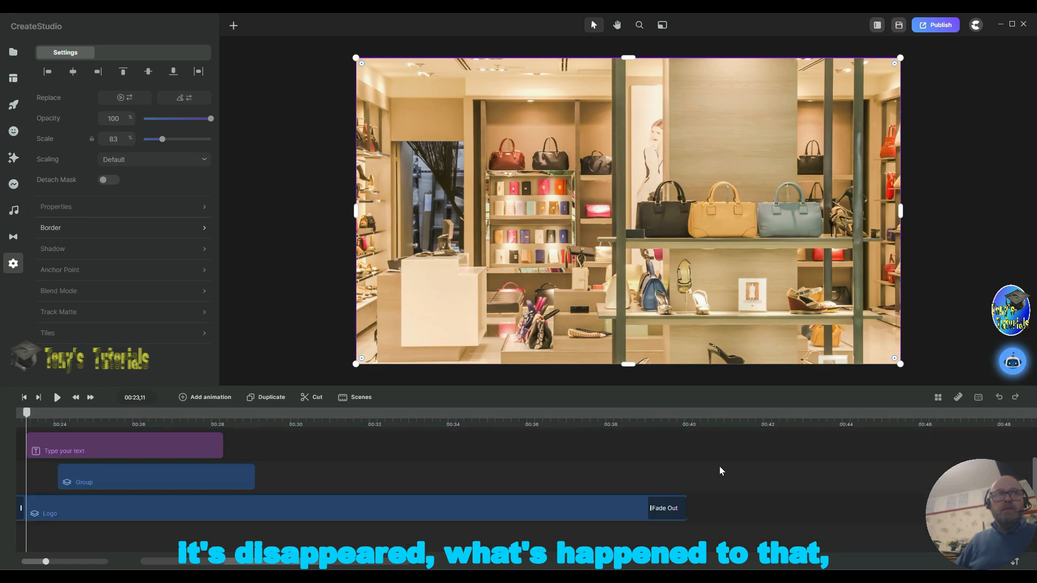
scroll(719, 470, up, 1)
drag(173, 472, 455, 473)
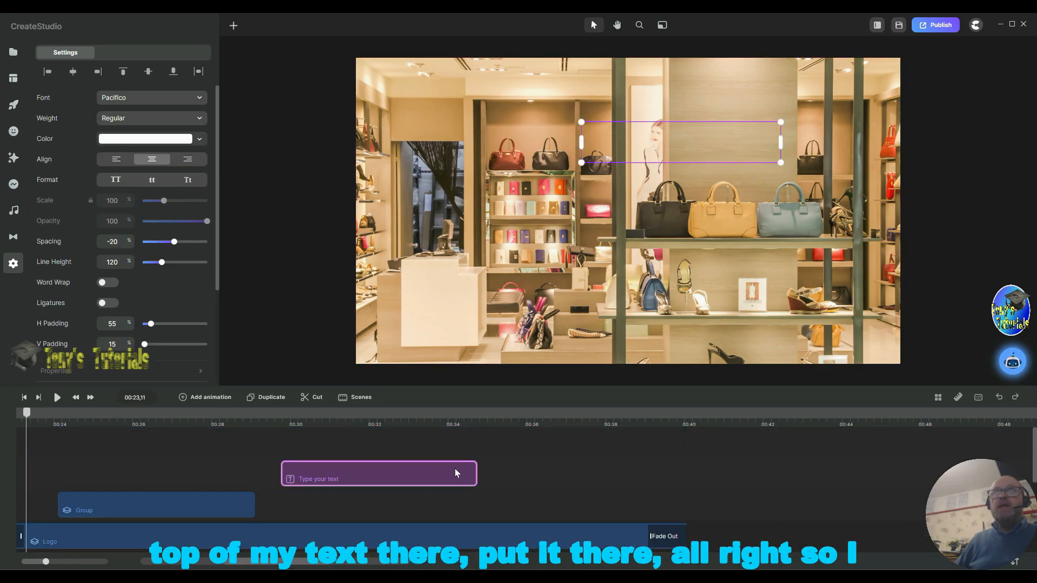
click(375, 416)
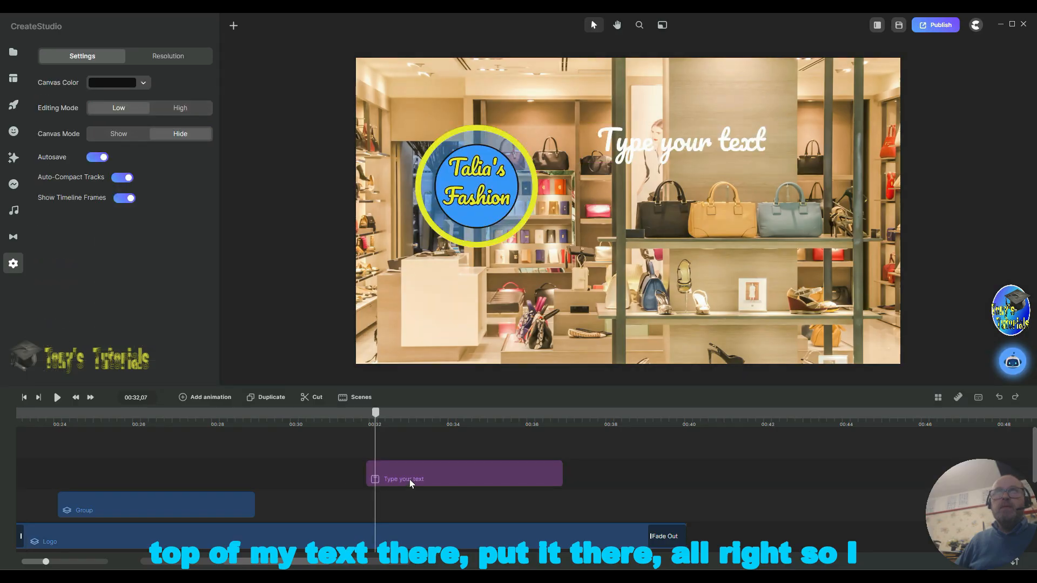
Step: Replace the placeholder text with "Talia's Ladies Accessory Store" on four lines
double_click(640, 154)
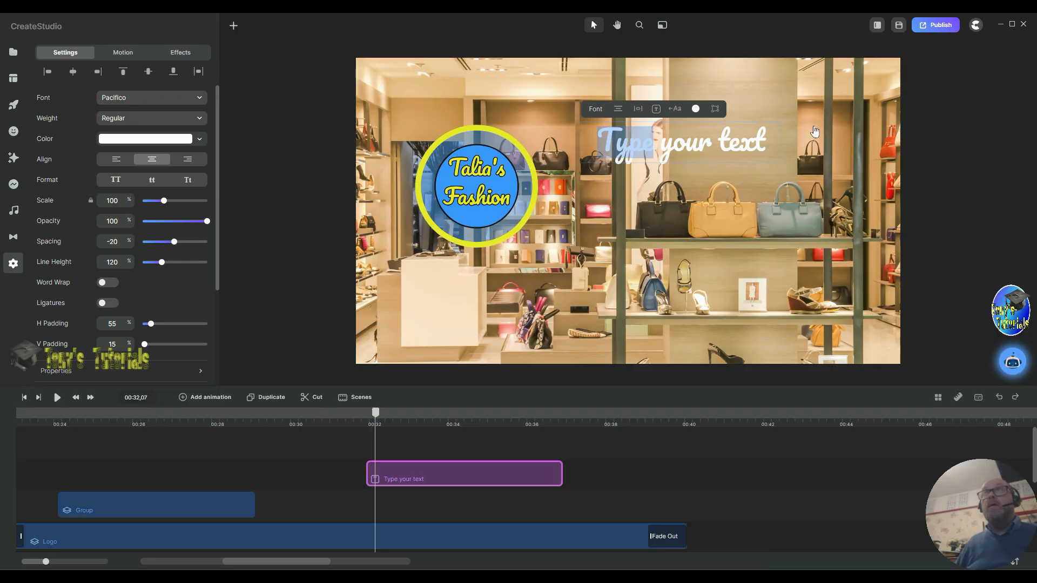
drag(770, 144, 613, 138)
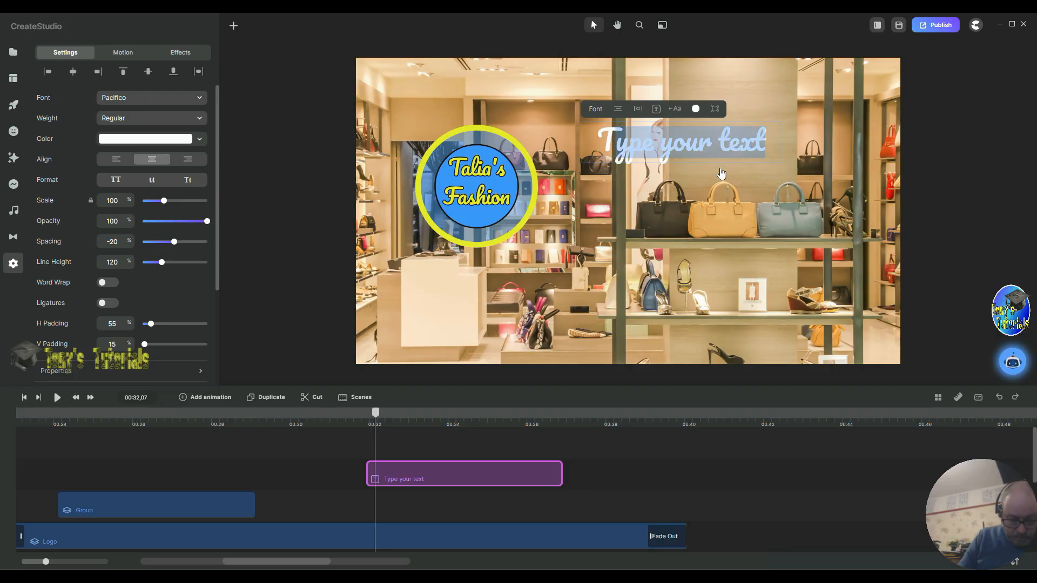
text(alia)
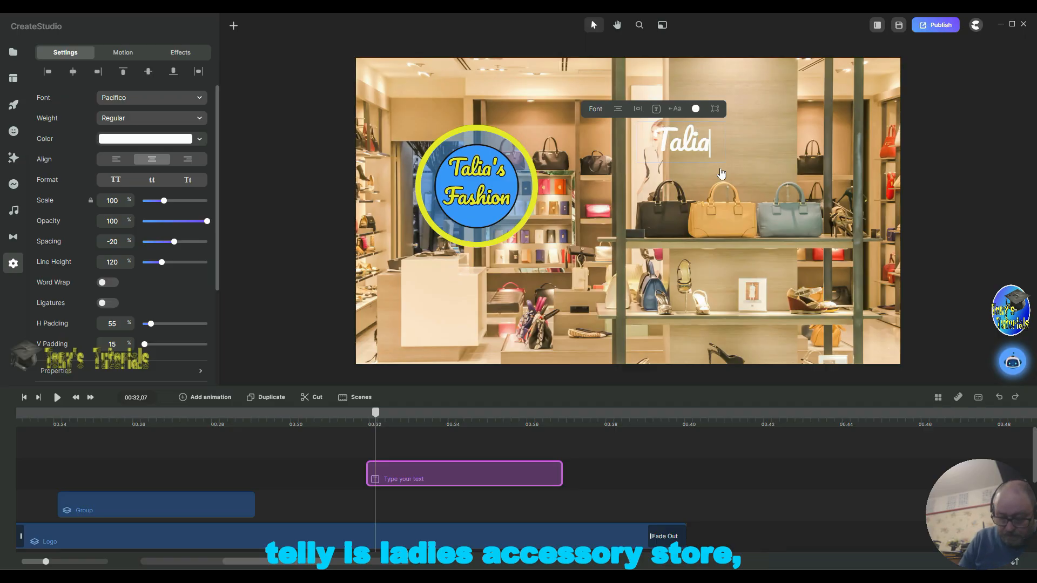
text('s)
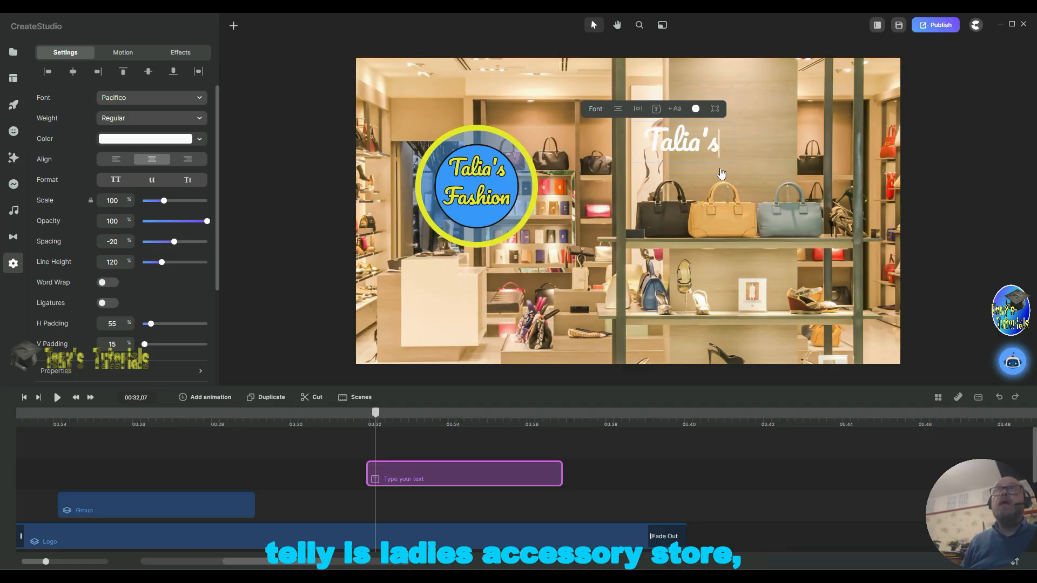
key(Return)
text(L)
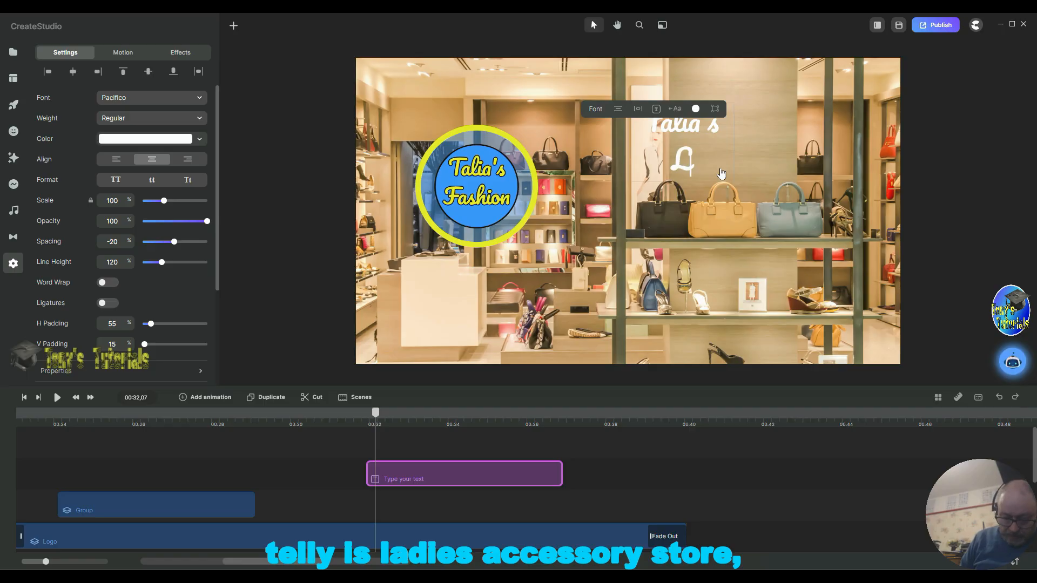
text(adies)
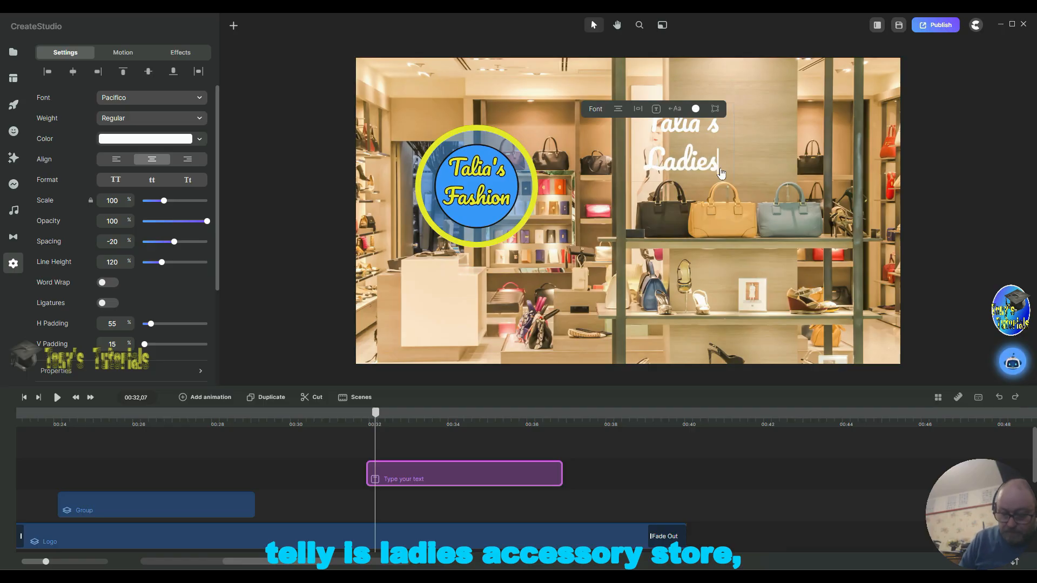
key(Return)
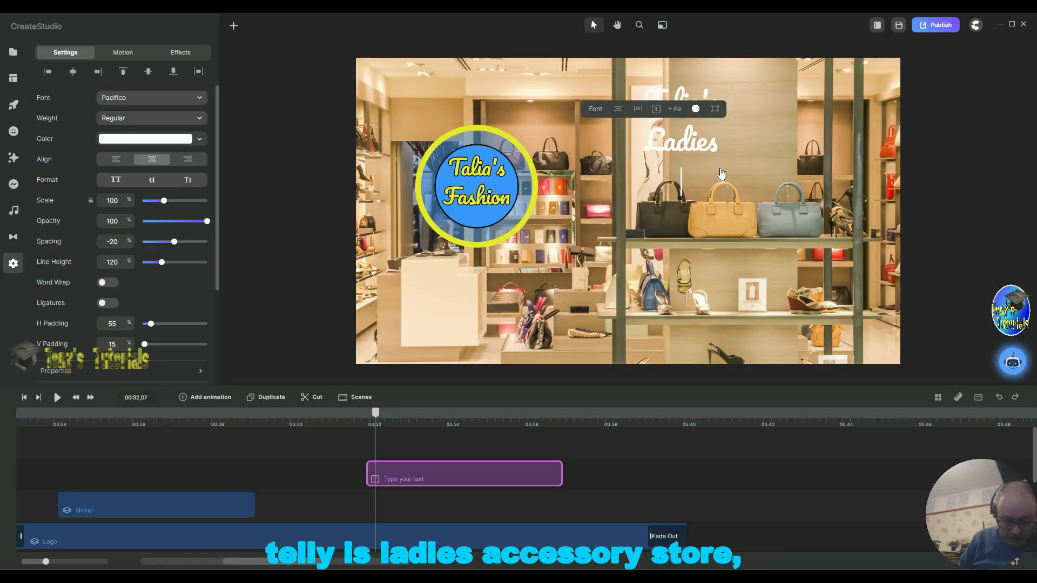
text(Acce)
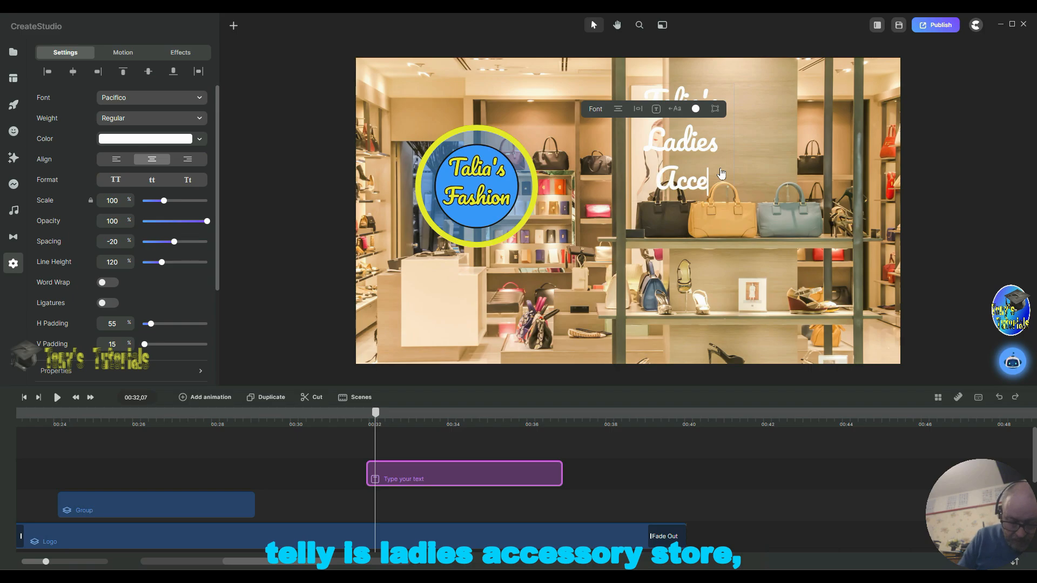
text(ssory)
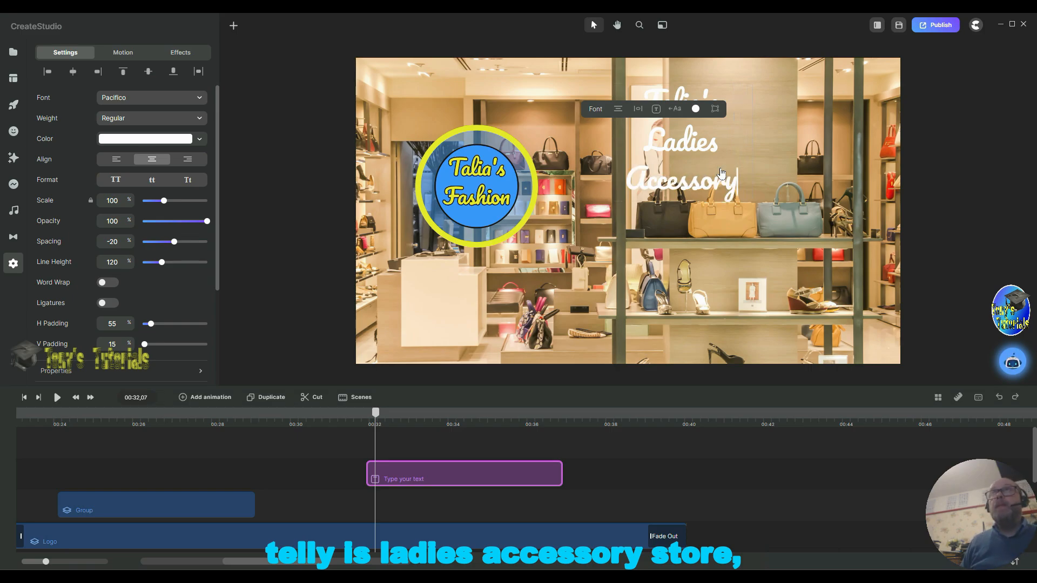
key(Return)
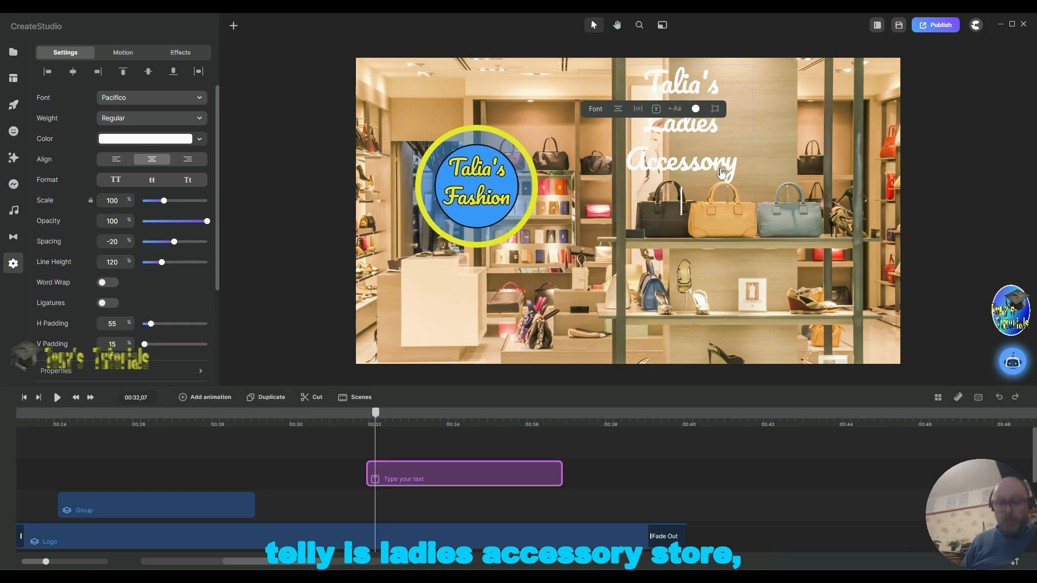
text(S)
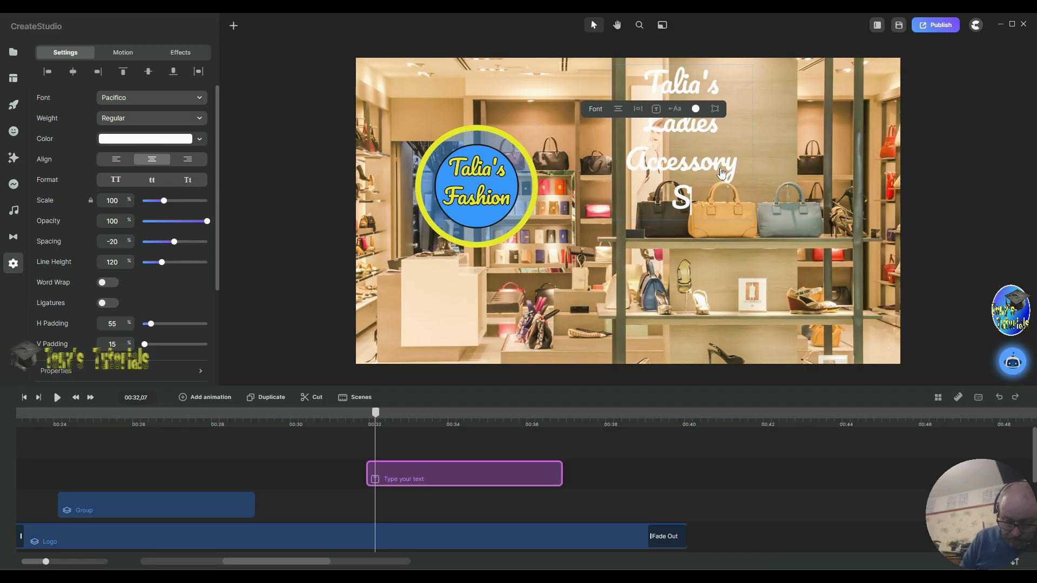
text(tore)
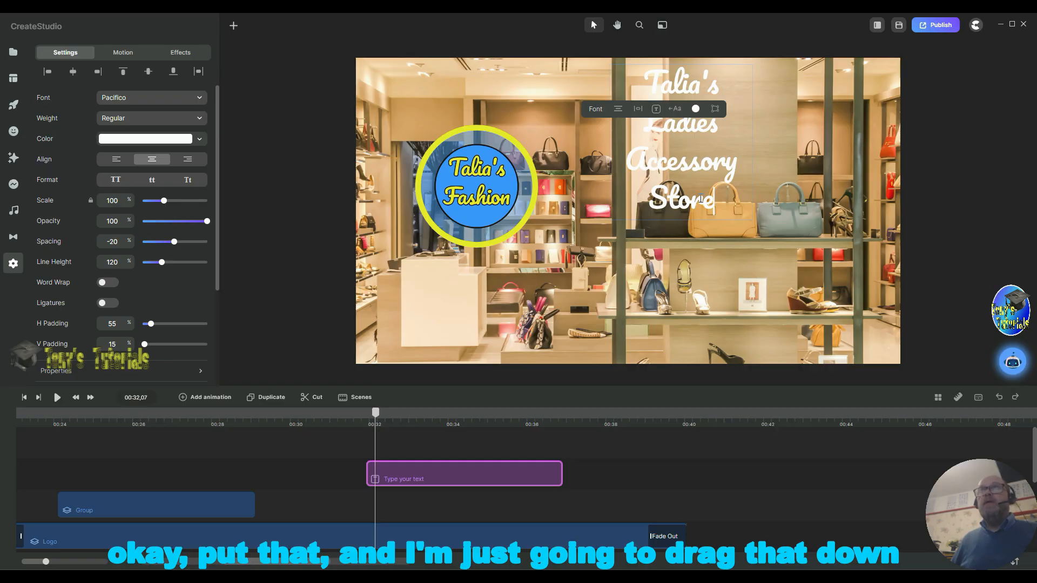
Step: Move the text block to the right of the logo and set its scale to 150%
click(680, 165)
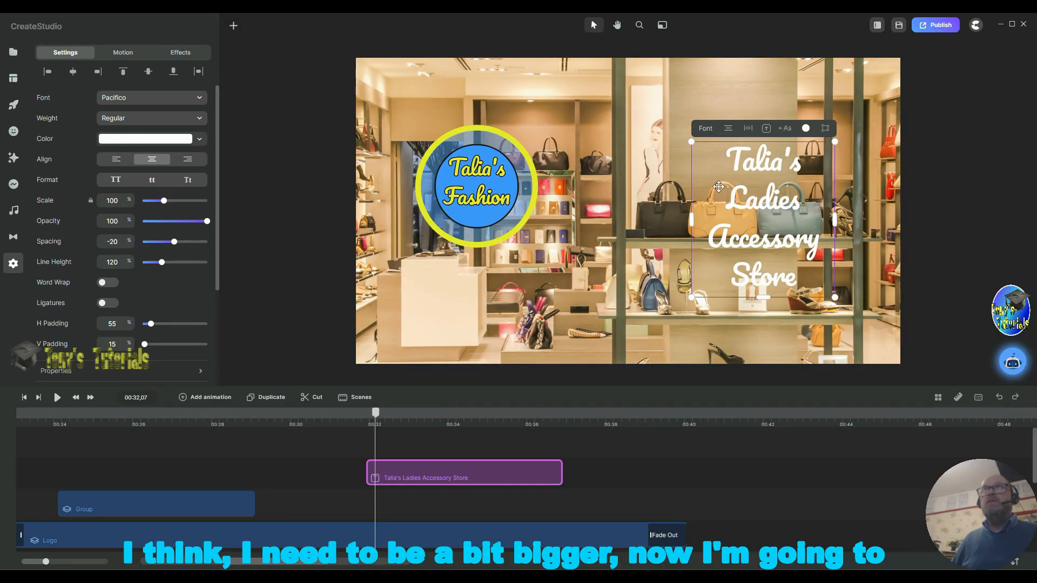
drag(665, 167, 704, 222)
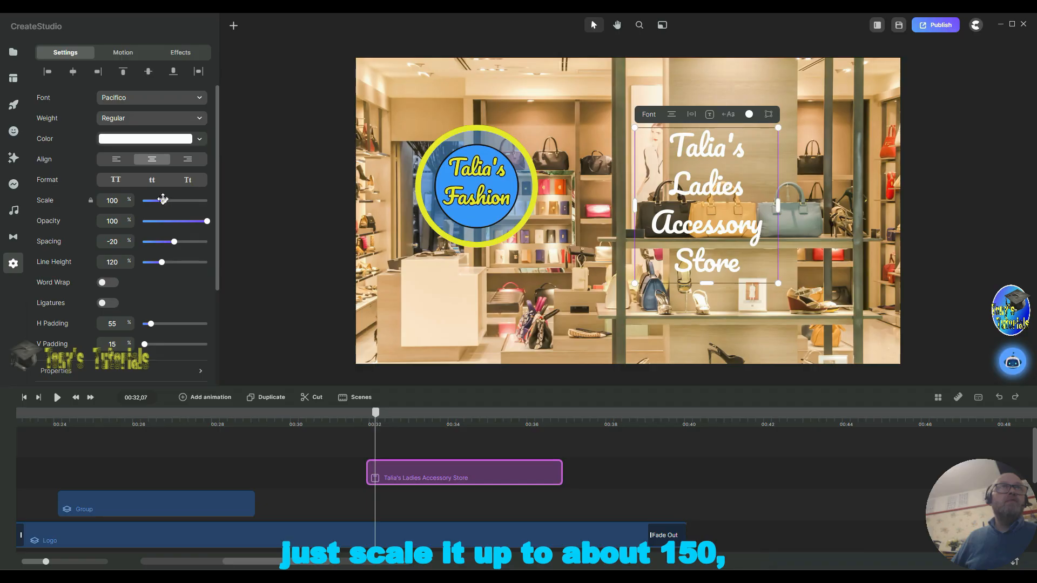
drag(164, 201, 174, 200)
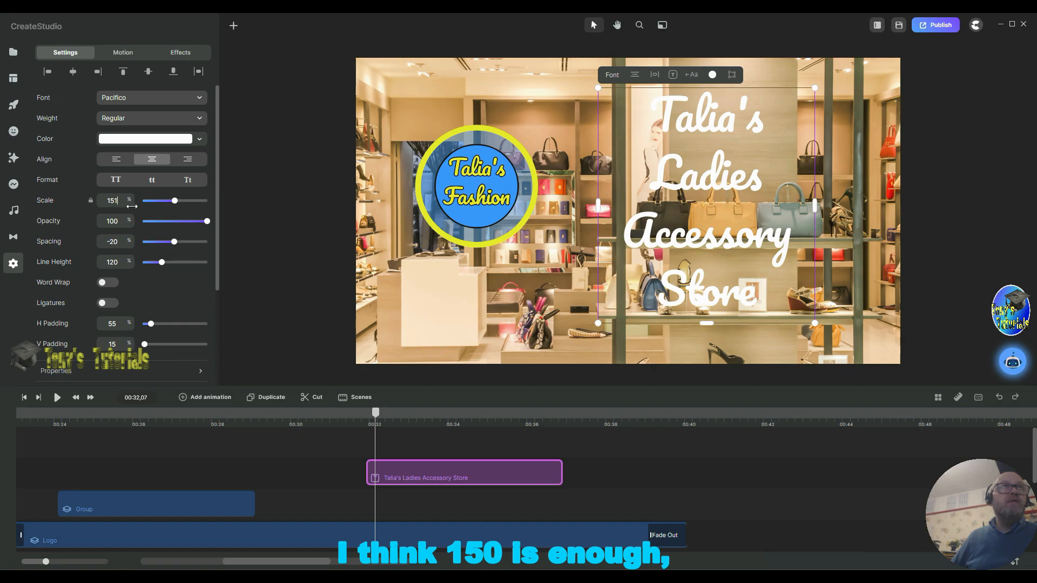
key(BackSpace)
text(0)
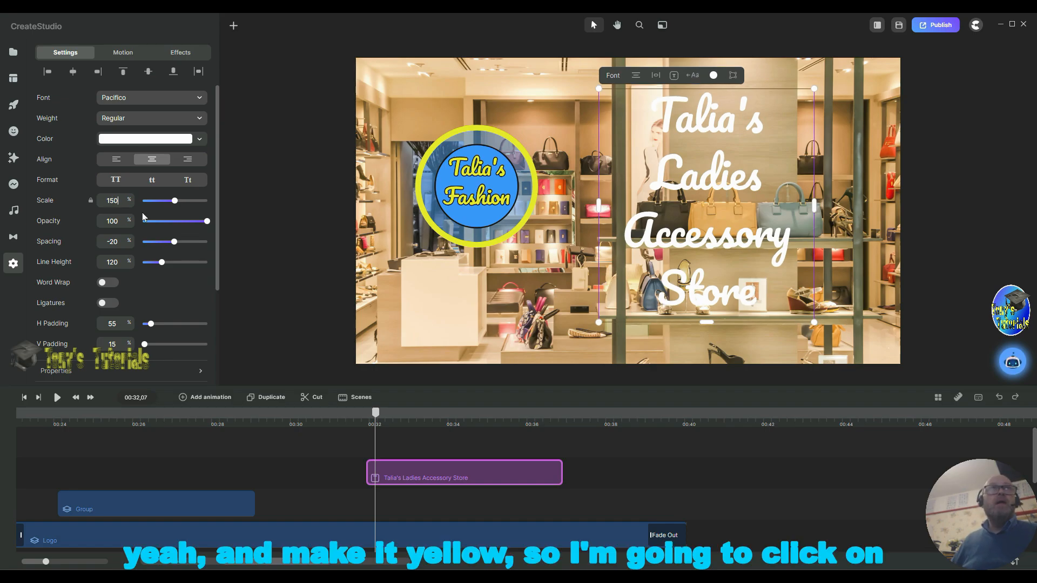
Step: Sample the logo's yellow ring as the text's fill colour
click(166, 141)
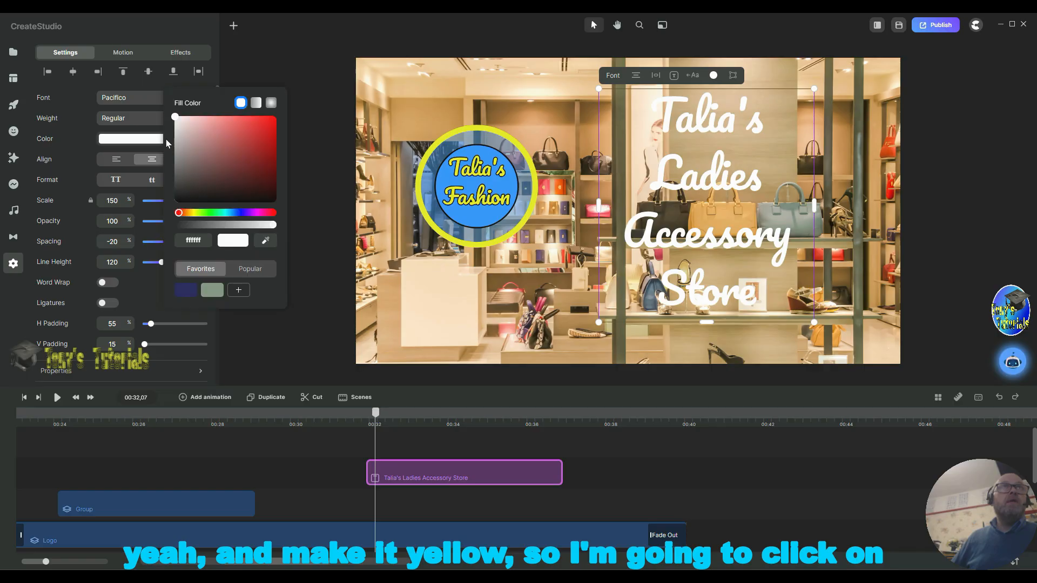
click(266, 240)
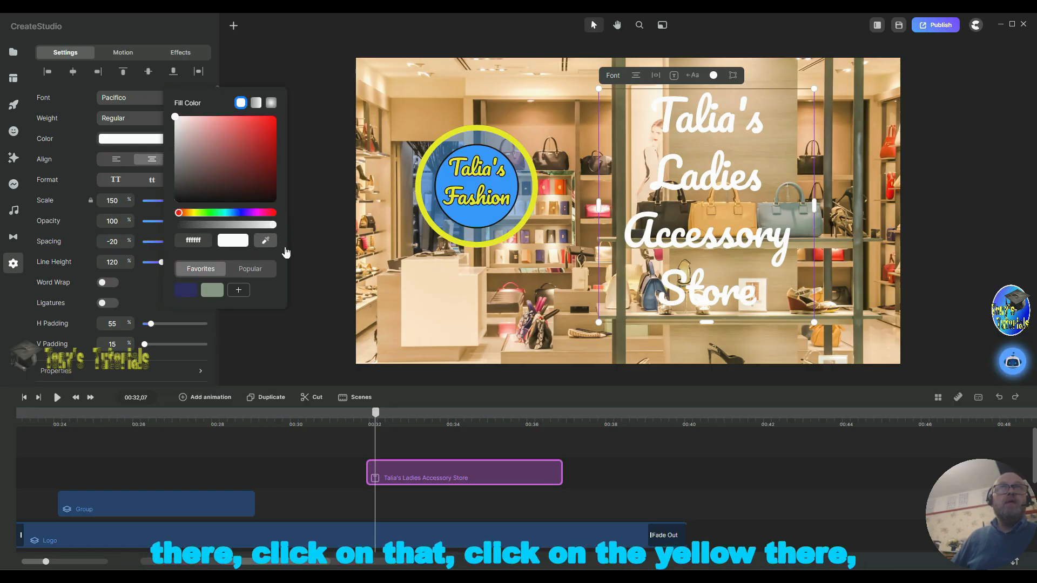
click(424, 217)
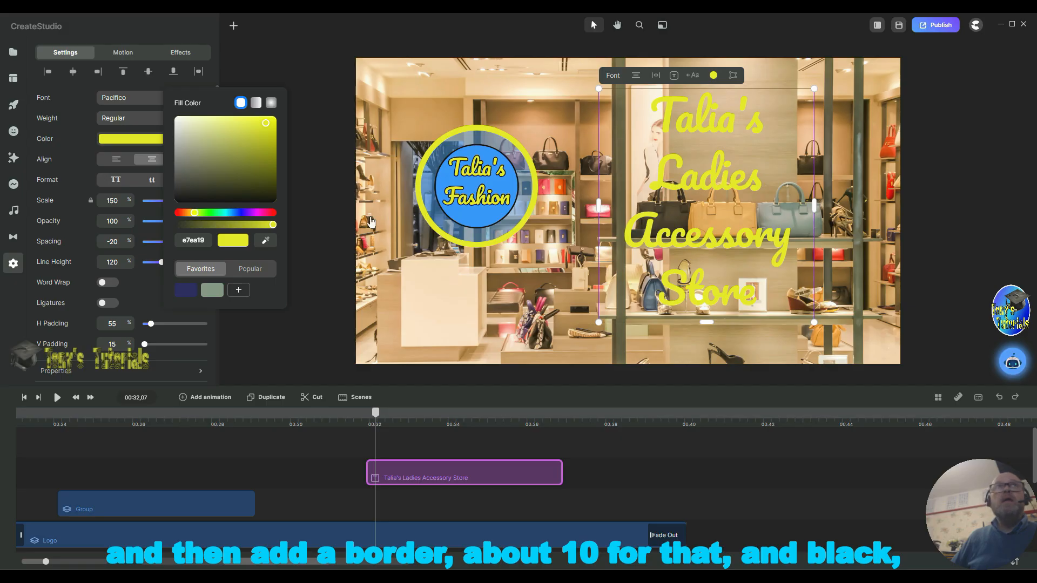
Step: Give the caption text a 10 px border in black
scroll(81, 367, down, 3)
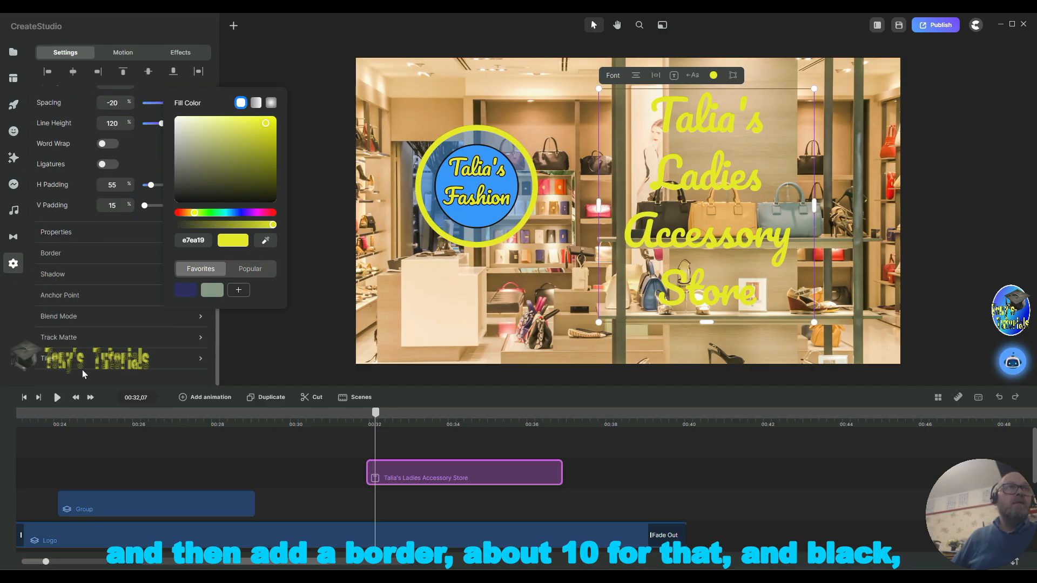
click(74, 257)
click(74, 257)
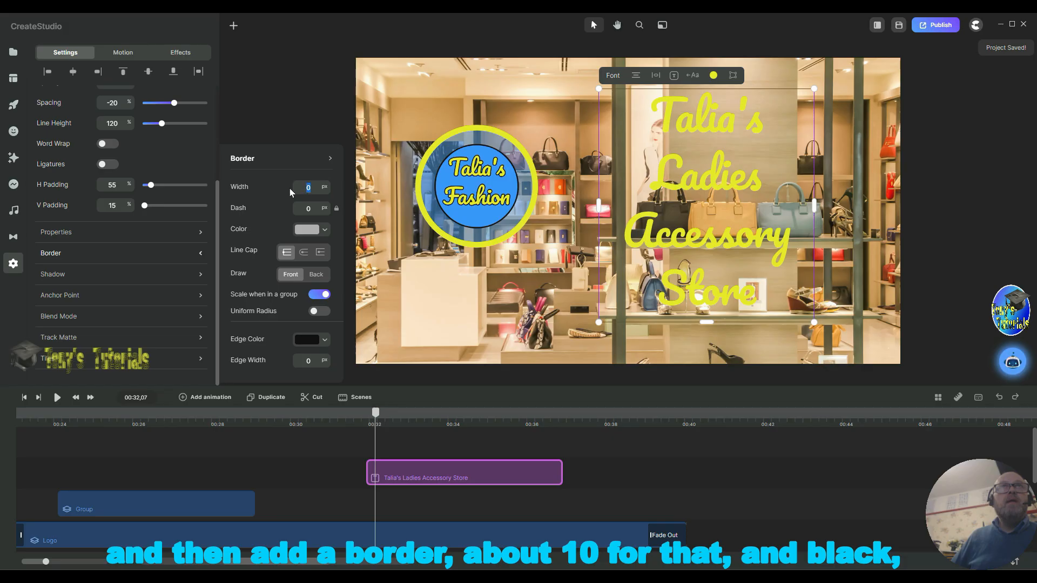
text(10)
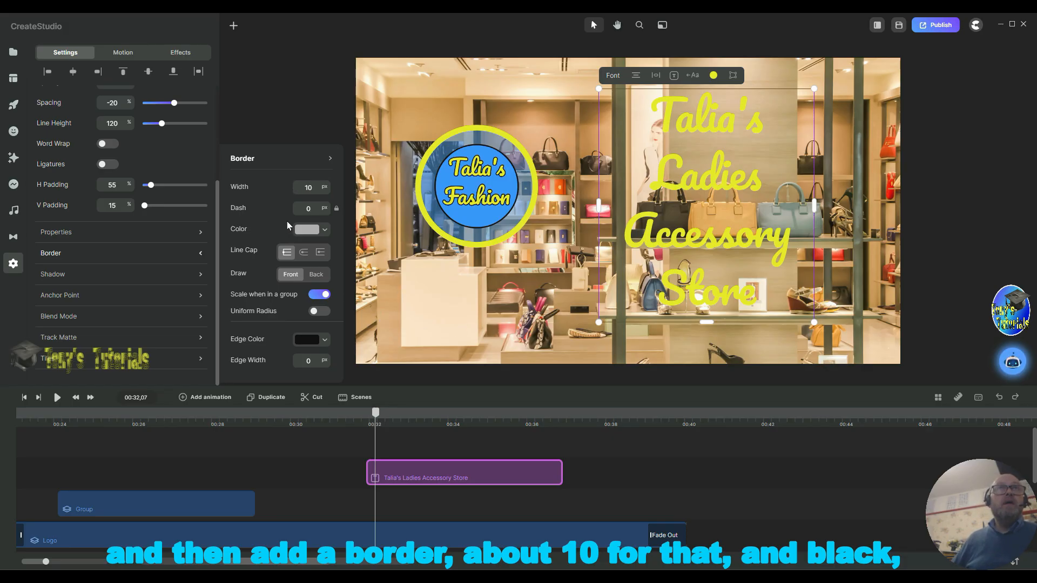
click(307, 230)
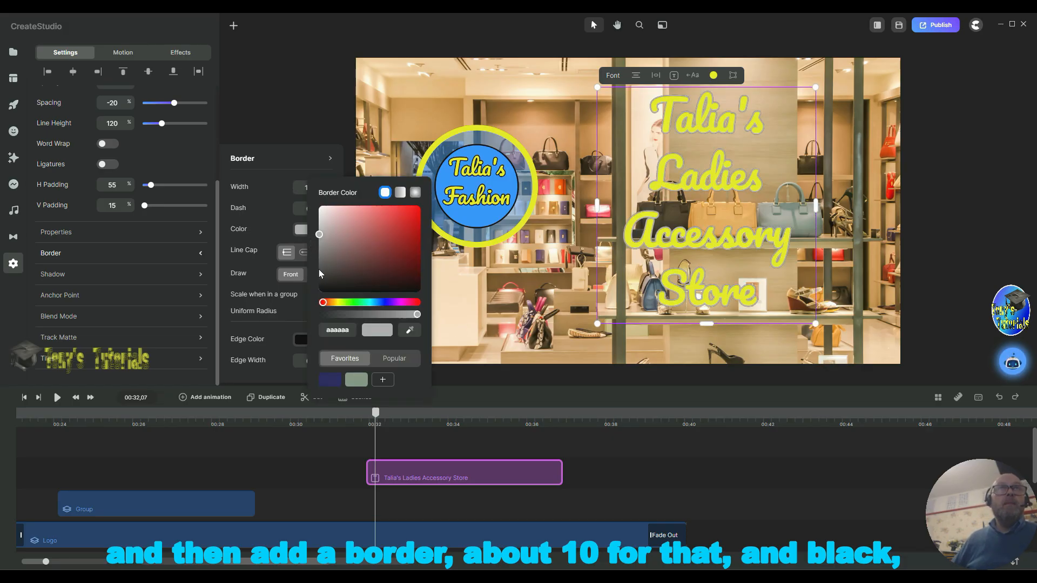
click(368, 290)
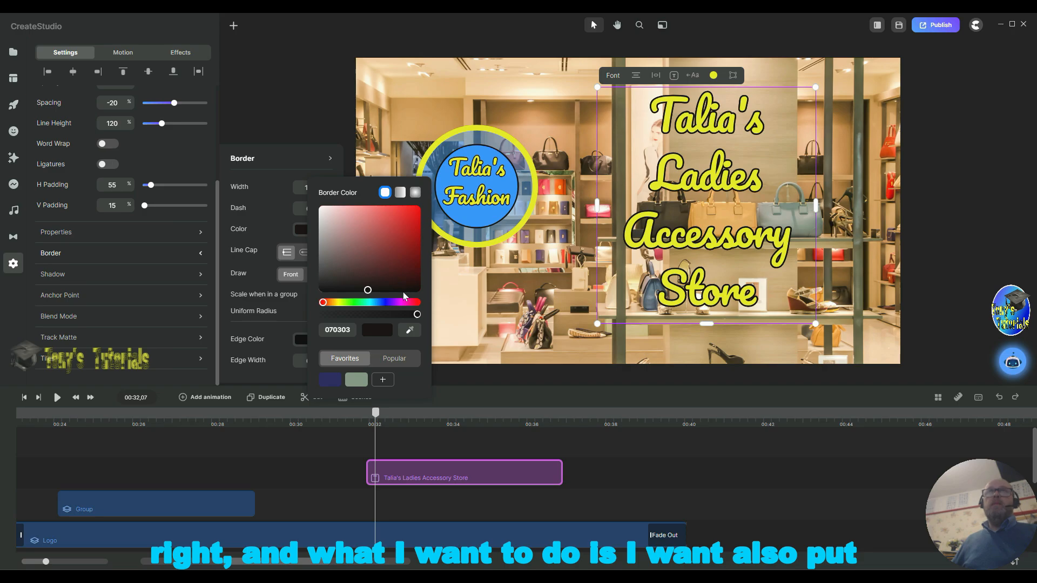
double_click(701, 245)
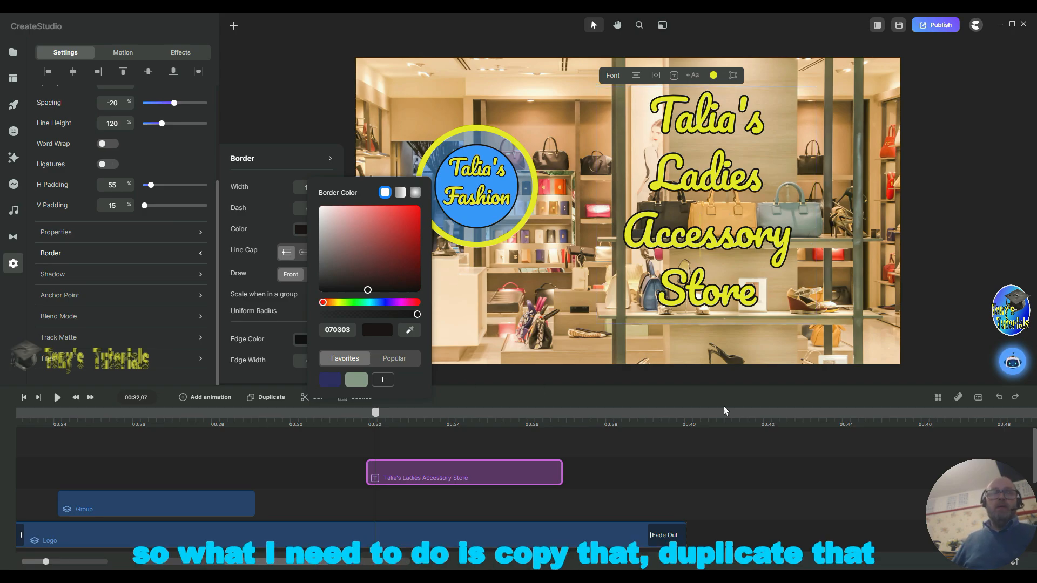
Step: Duplicate the caption layer and stretch the copy on the timeline to run from about 00:22.5 to about 00:43
right_click(427, 480)
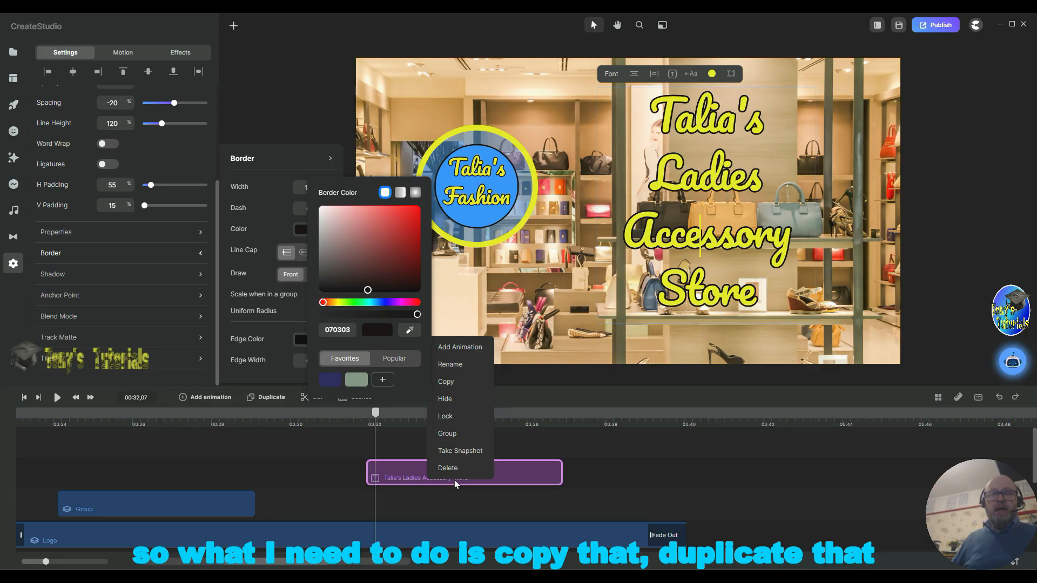
click(272, 399)
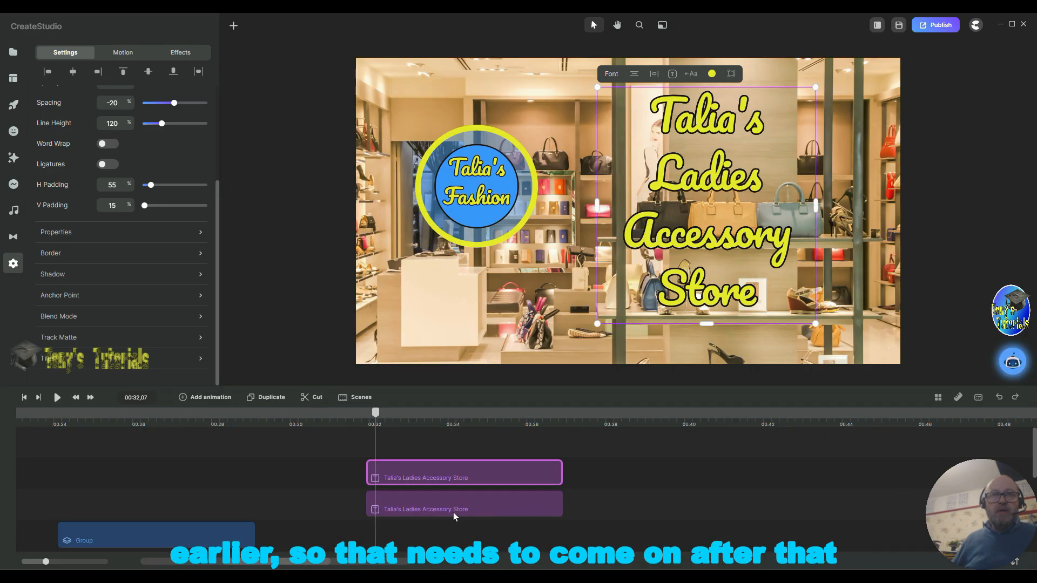
drag(453, 516, 790, 503)
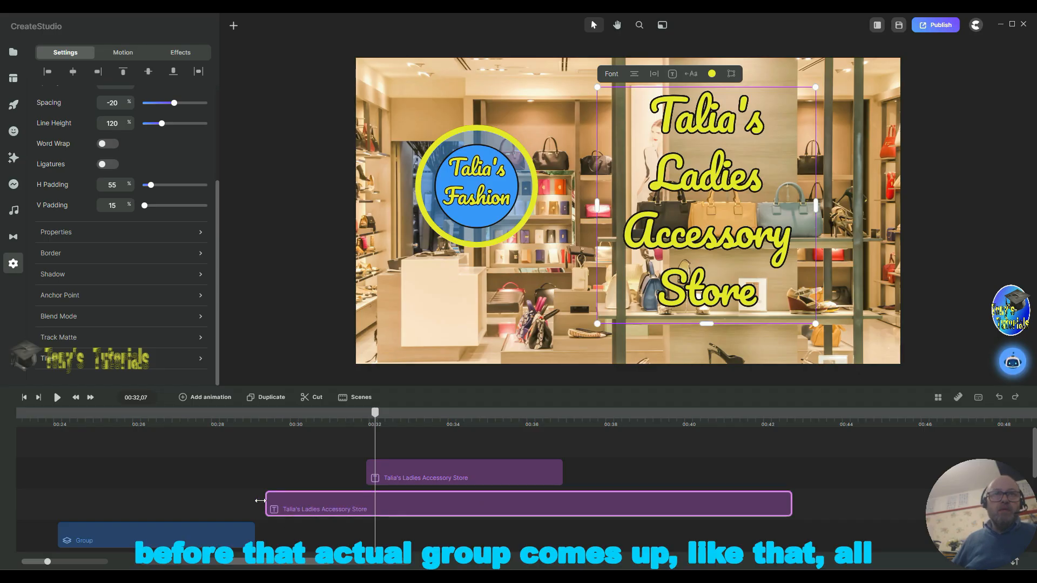
drag(260, 500, 19, 495)
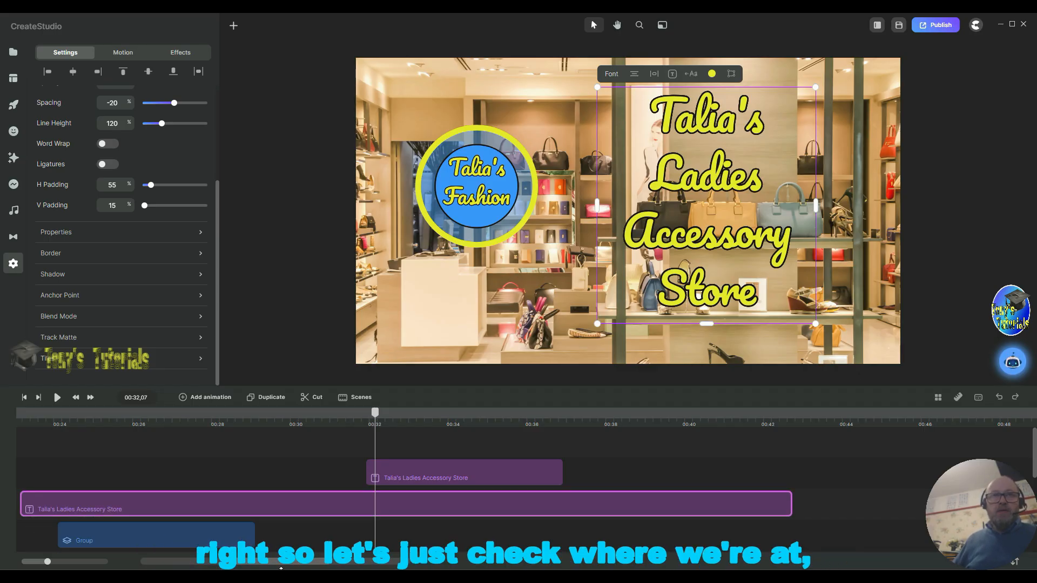
drag(281, 563, 251, 564)
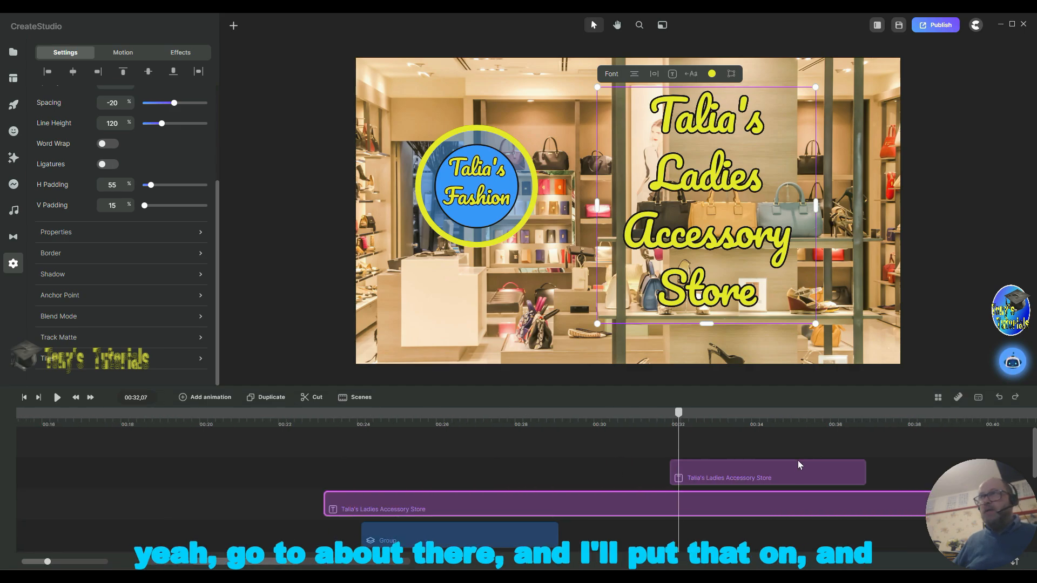
scroll(784, 468, down, 2)
scroll(783, 469, up, 2)
scroll(784, 471, down, 2)
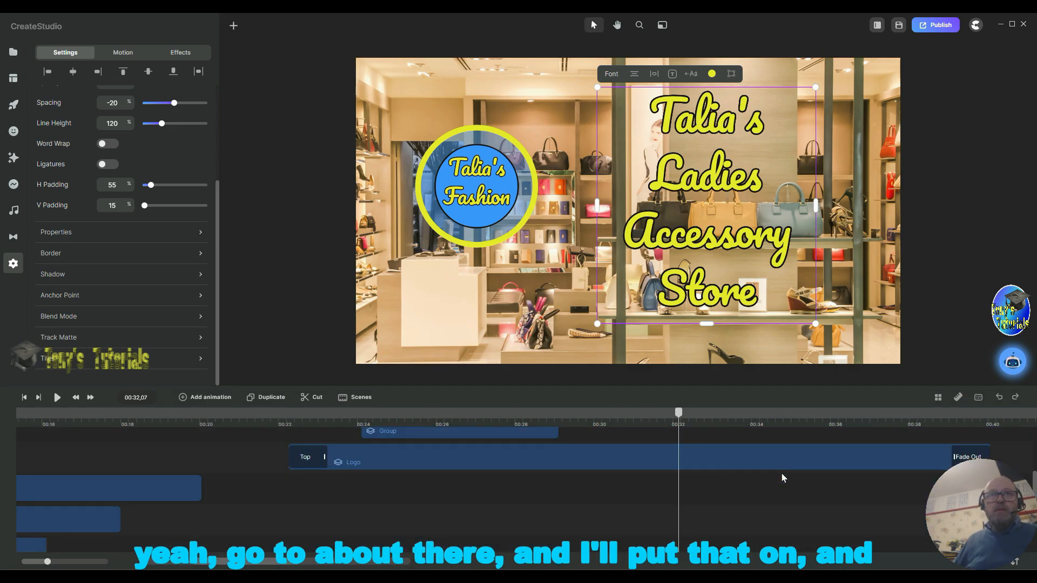
scroll(782, 473, up, 2)
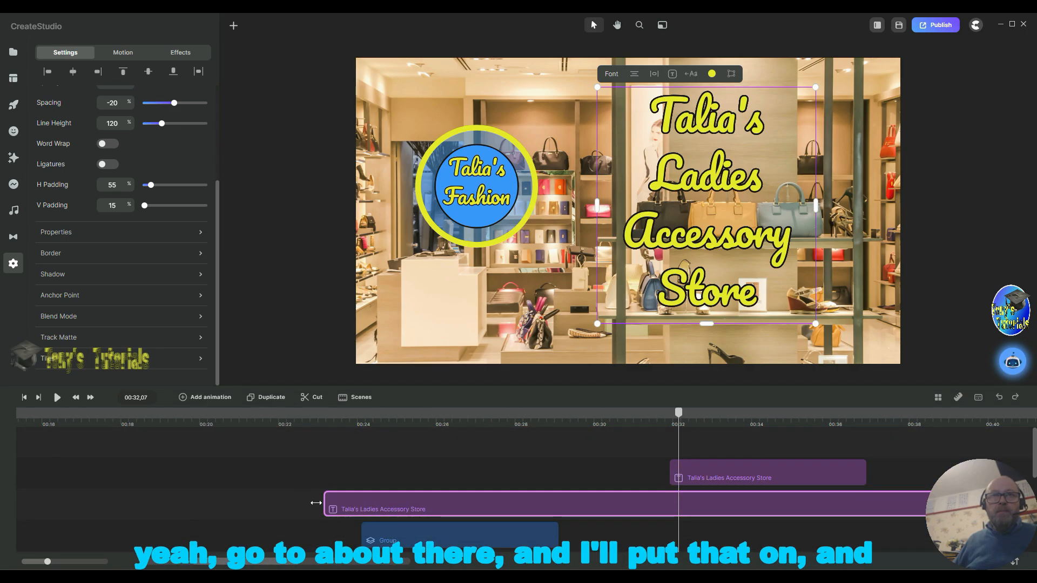
drag(316, 503, 306, 503)
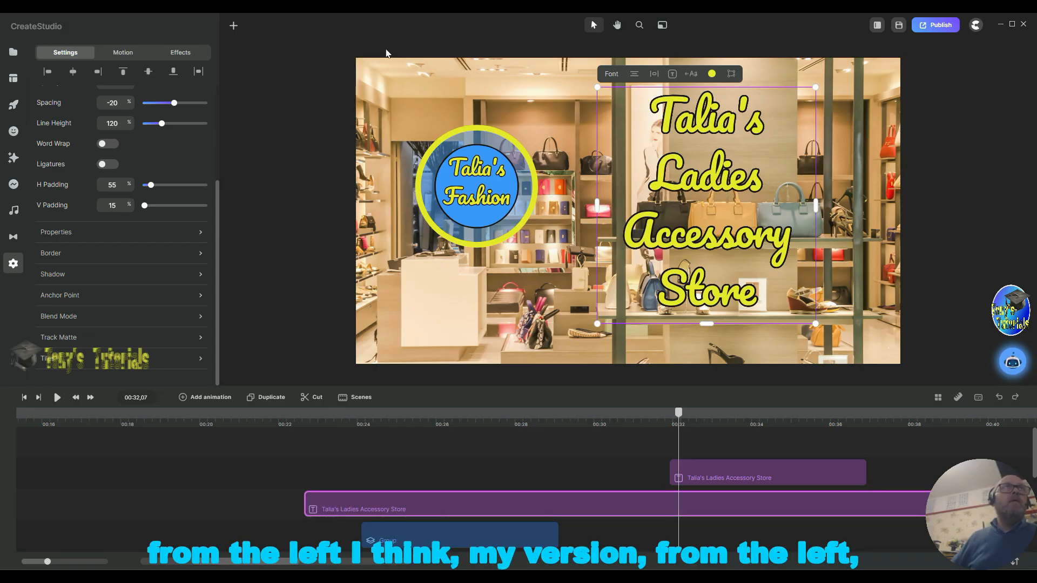
Step: Apply a Bottom position in-animation to the copy, animated by Word in Reverse order
click(115, 56)
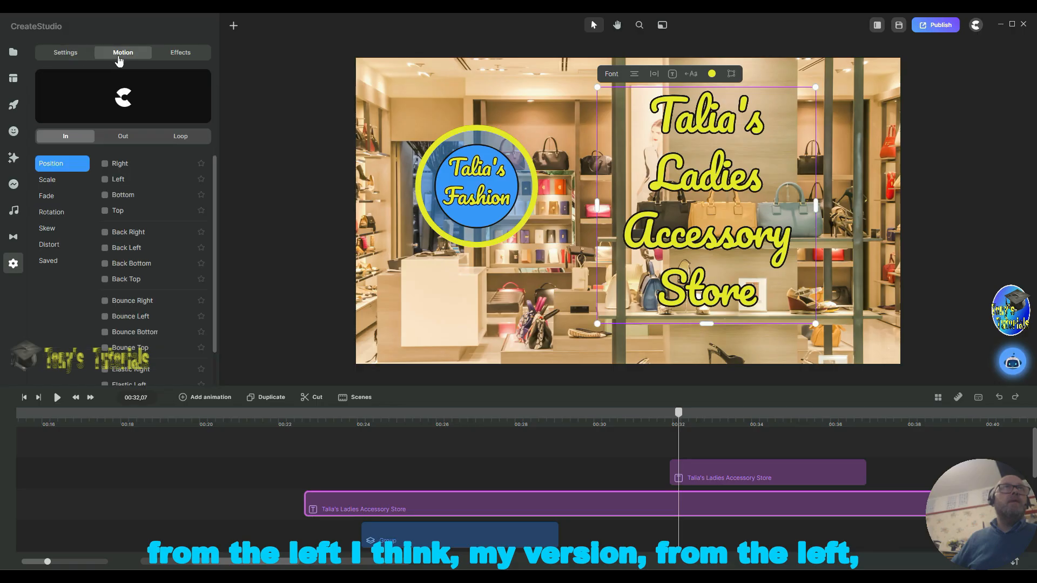
click(105, 181)
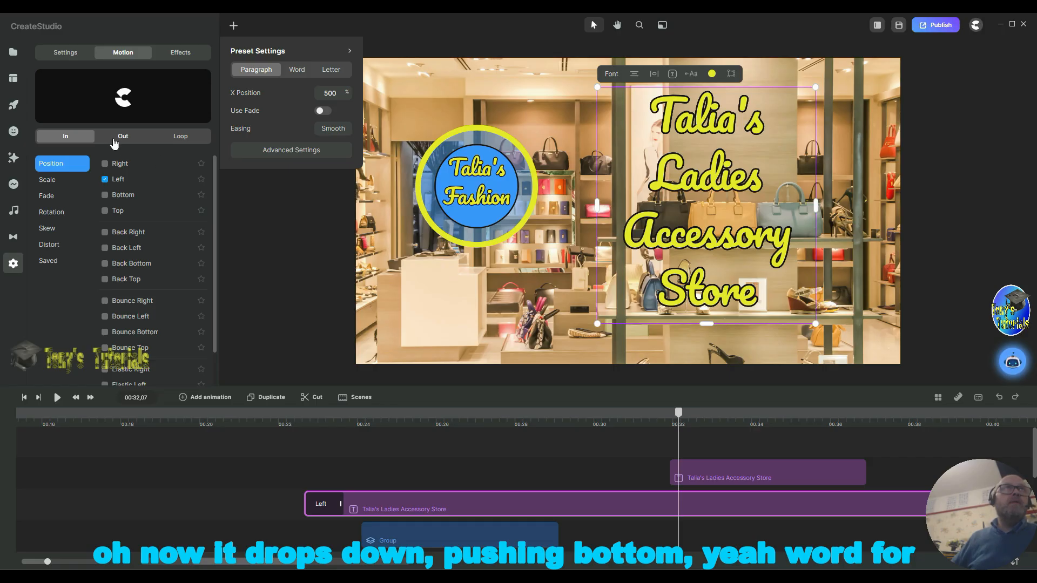
click(104, 211)
click(105, 212)
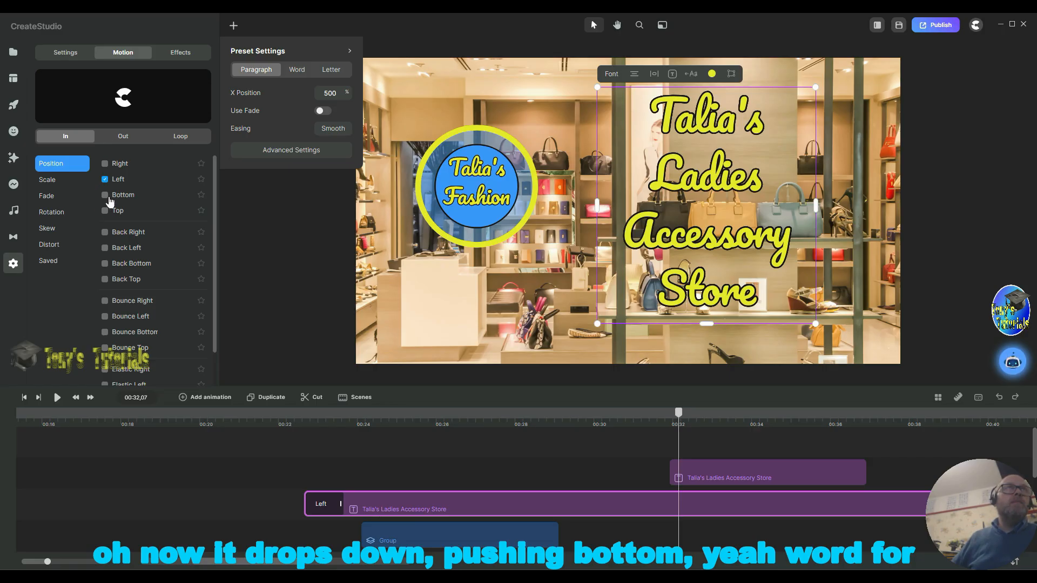
click(105, 195)
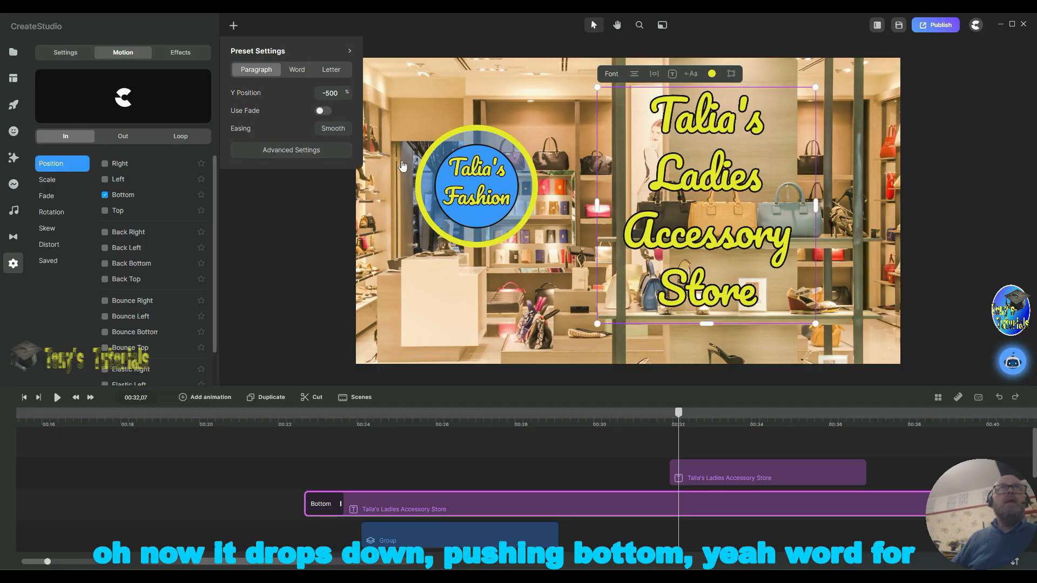
click(297, 73)
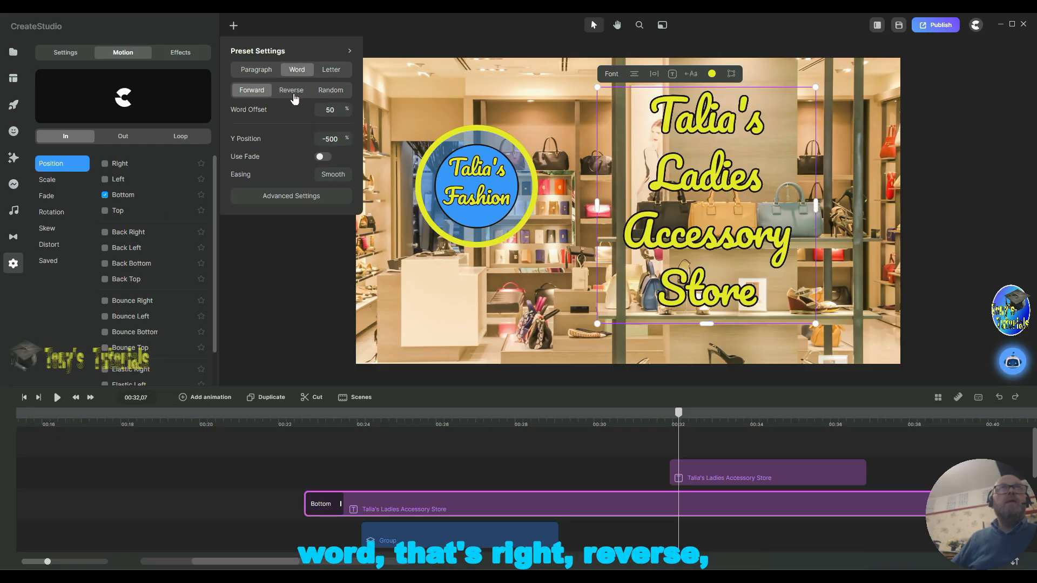
click(290, 92)
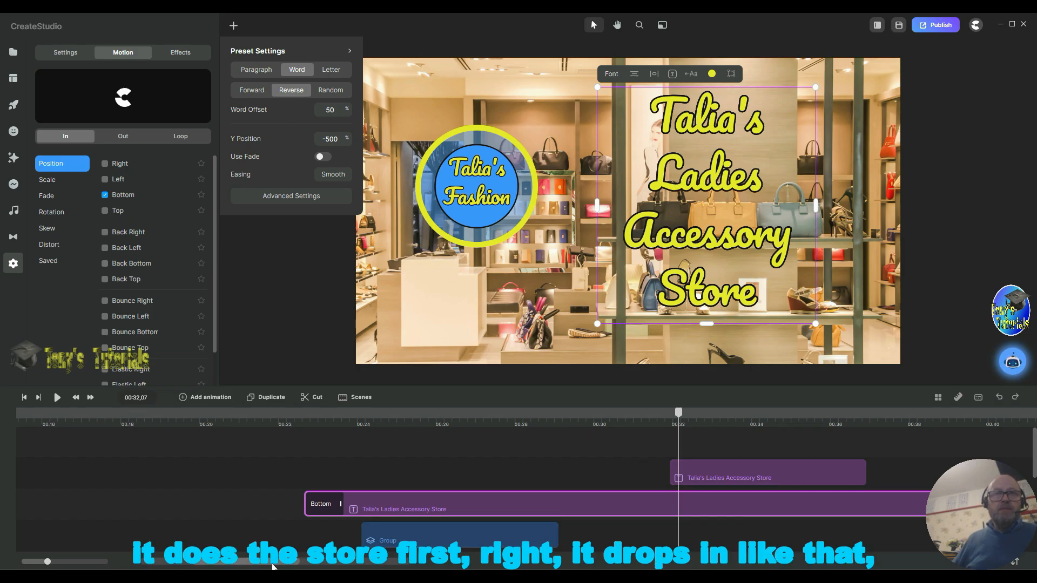
Step: Reposition the original caption layer on the timeline to span roughly 00:29 to 00:42
drag(259, 562, 300, 558)
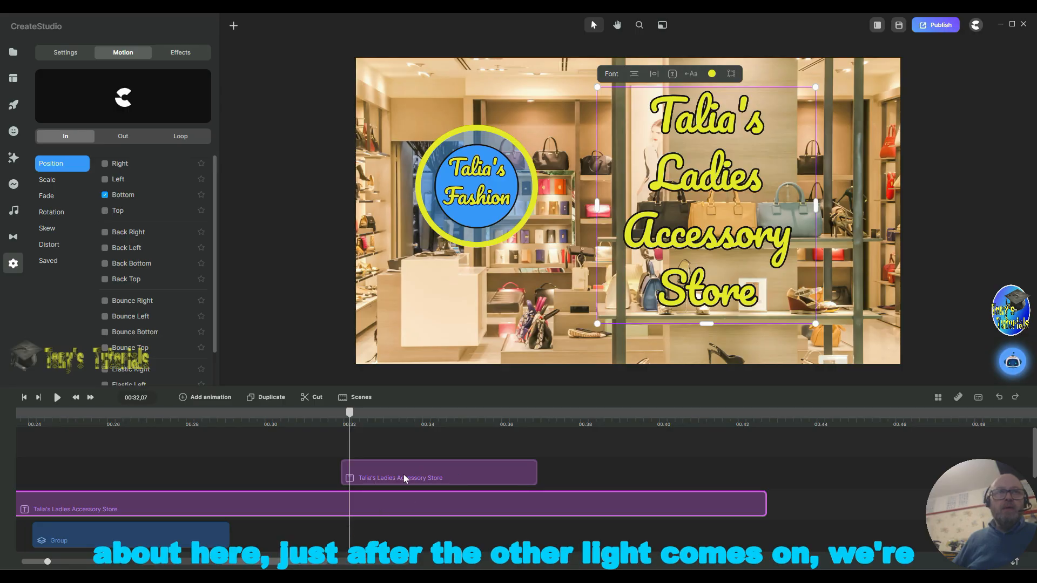
drag(403, 478, 371, 478)
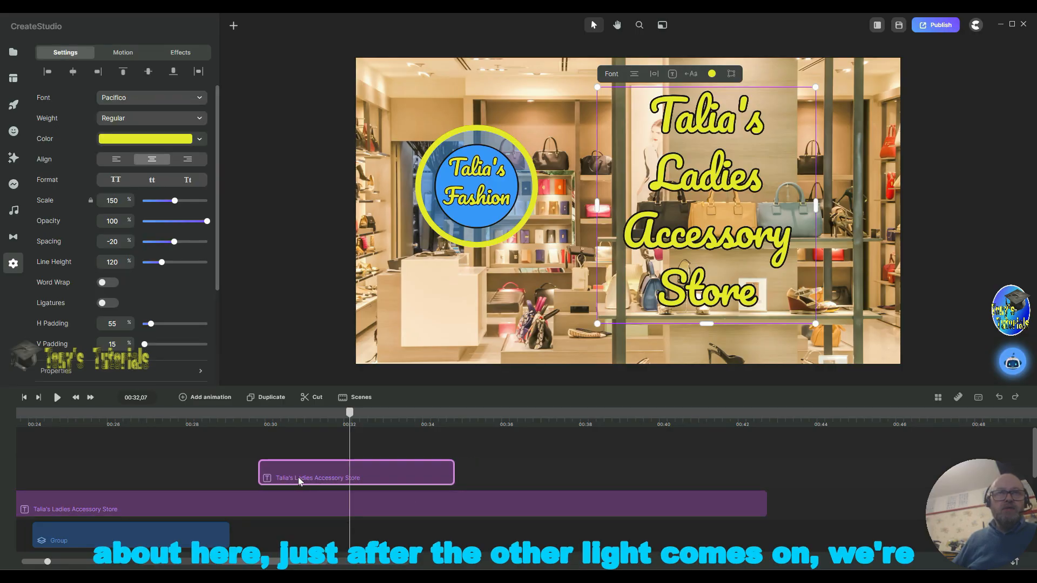
drag(330, 468, 724, 455)
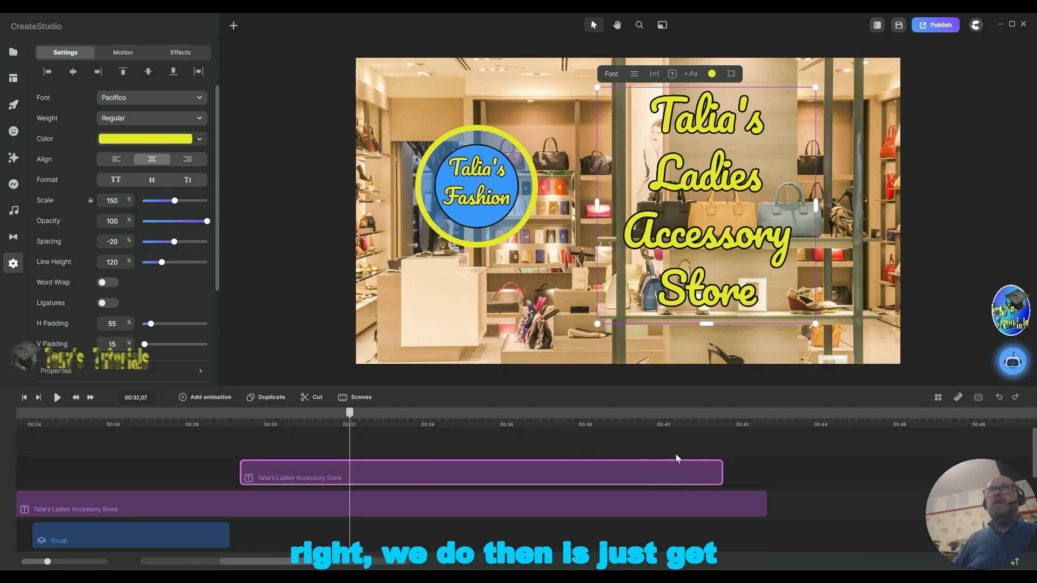
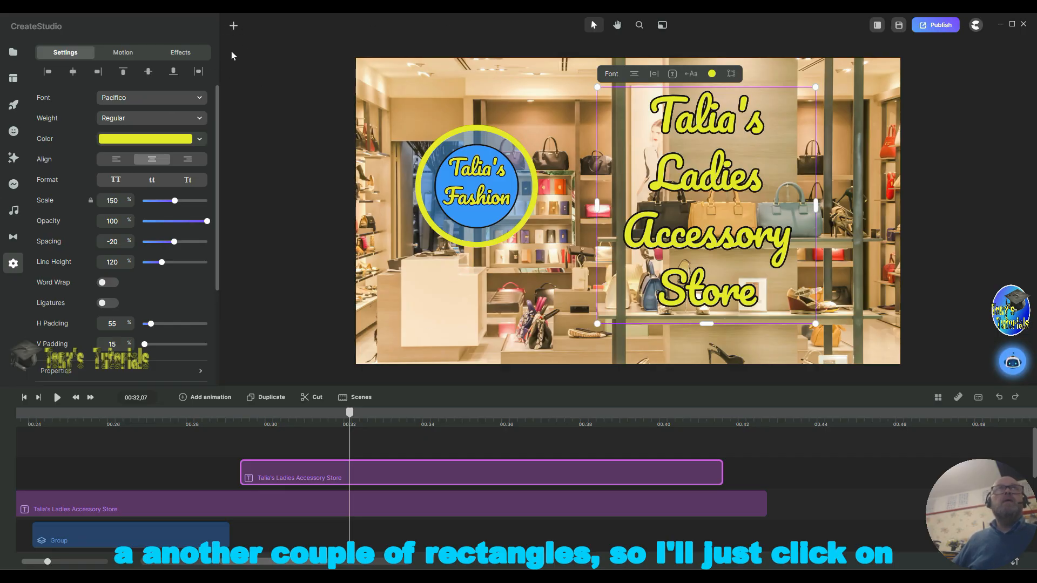
Step: Add a rectangle to the scene and select it
click(233, 26)
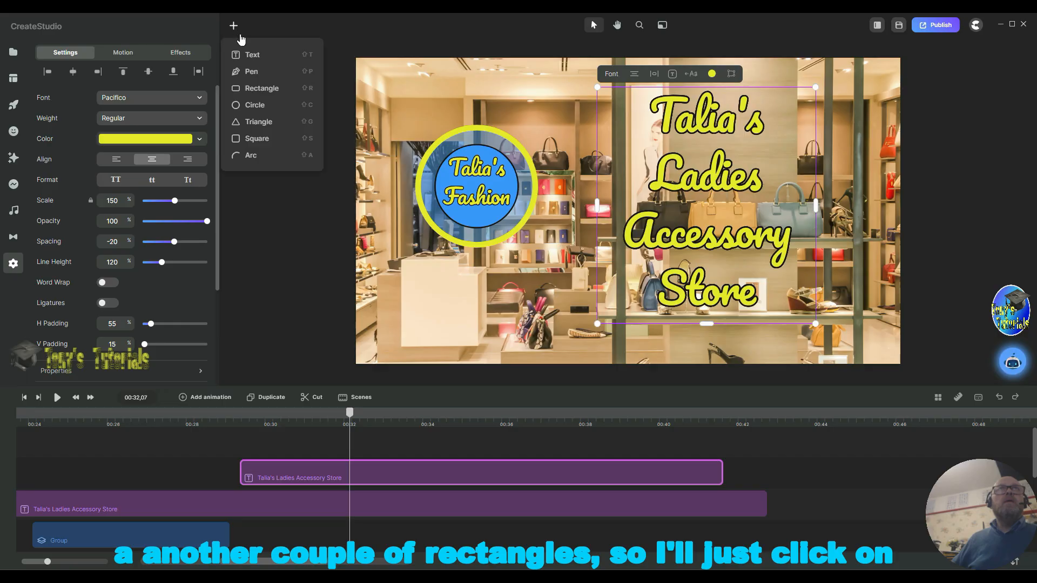
click(258, 91)
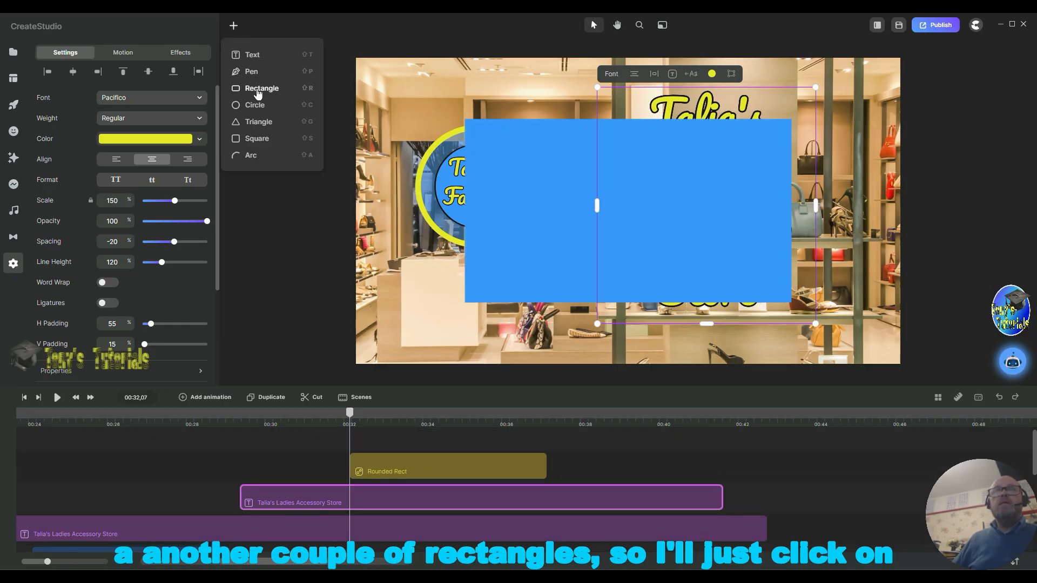
click(563, 265)
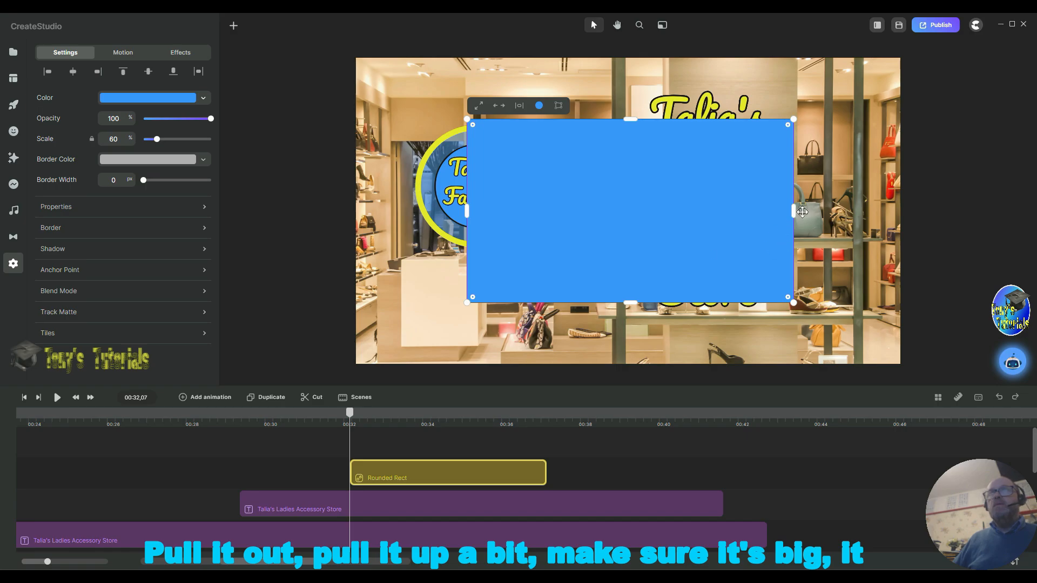
Step: Resize the rectangle into a tall, narrow vertical bar spanning the full canvas height beside the store title
drag(795, 210, 597, 229)
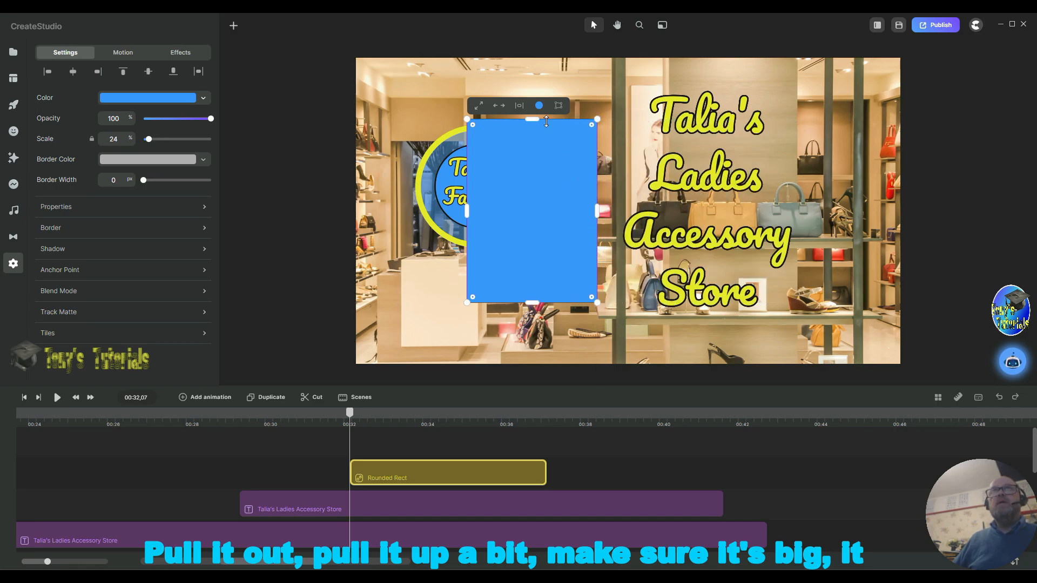
drag(531, 122, 532, 75)
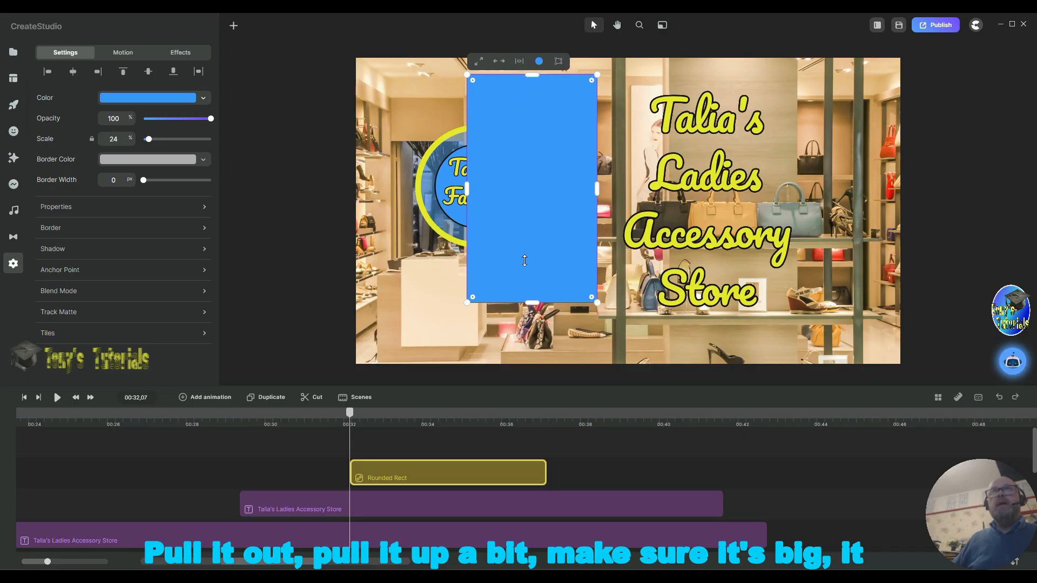
drag(529, 302, 532, 348)
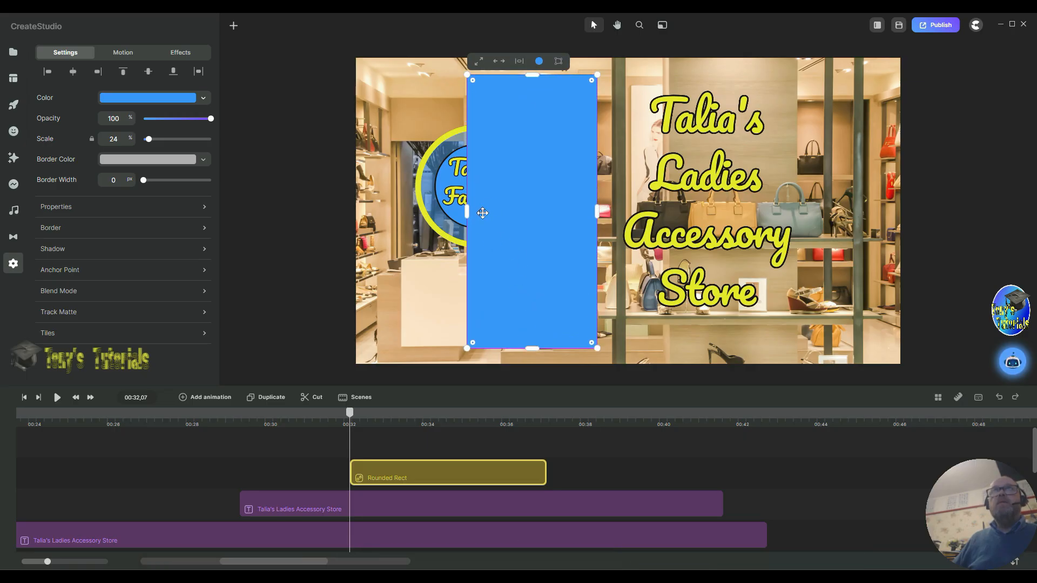
drag(464, 209, 583, 208)
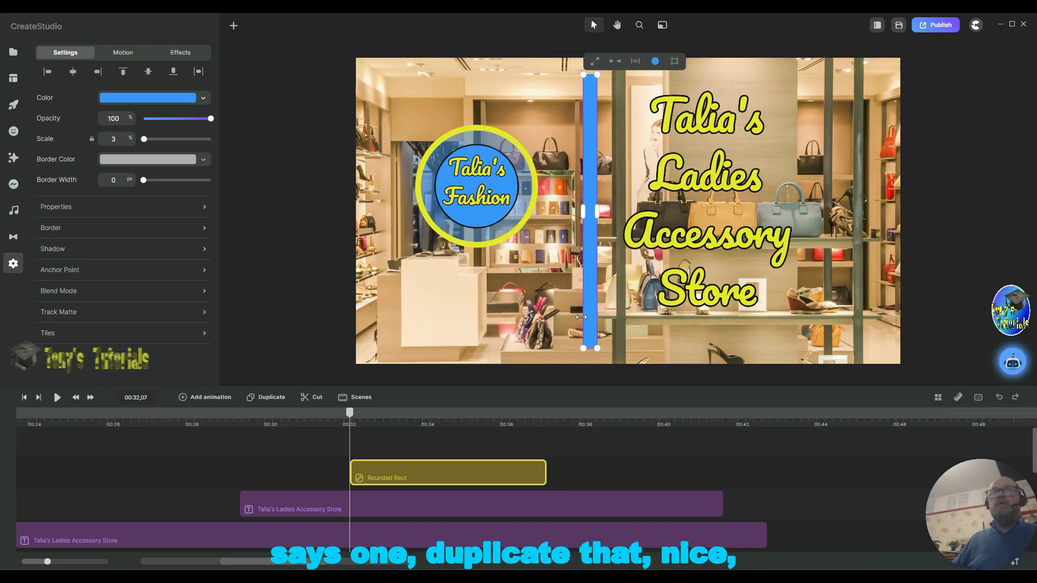
Step: Duplicate the rectangle bar
right_click(469, 471)
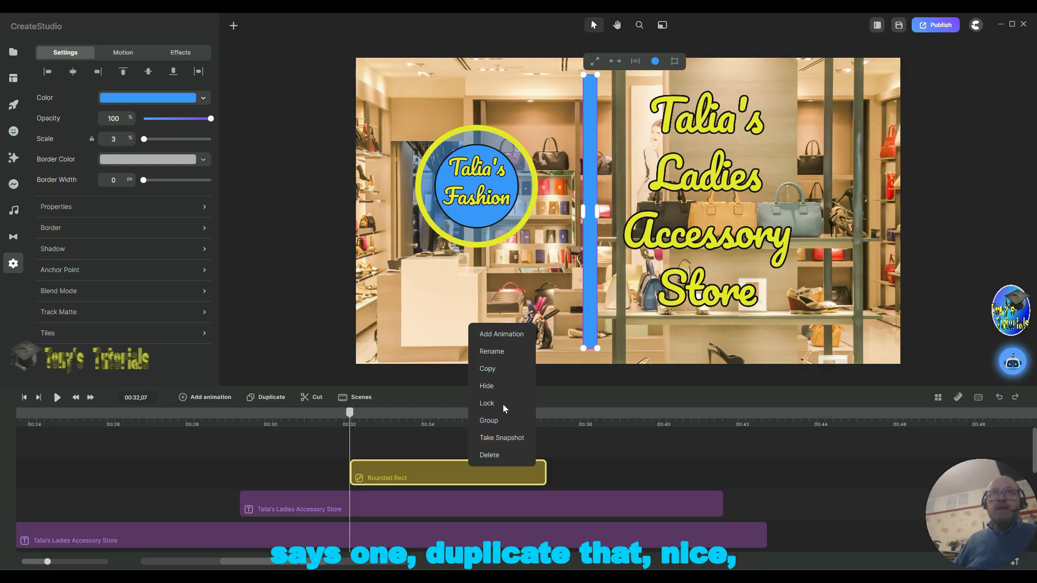
click(257, 400)
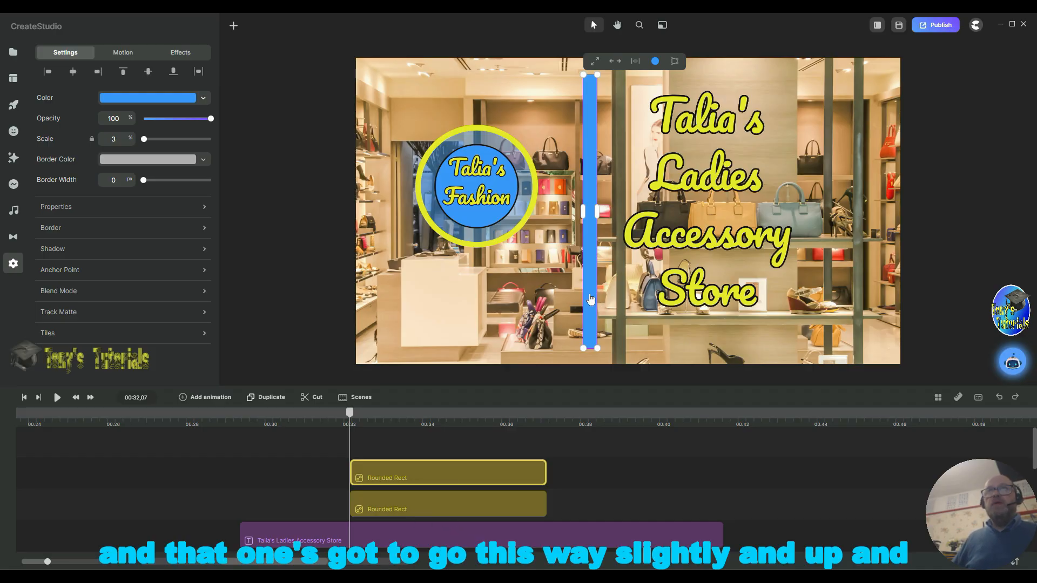
Step: Move the duplicate bar slightly left and make it thinner
drag(591, 300, 580, 292)
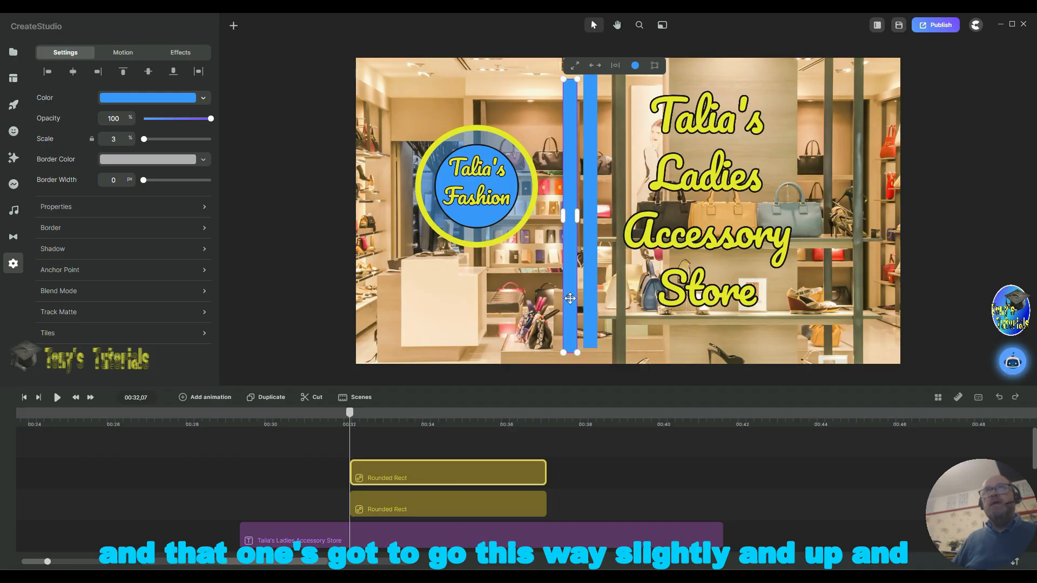
drag(570, 340, 571, 336)
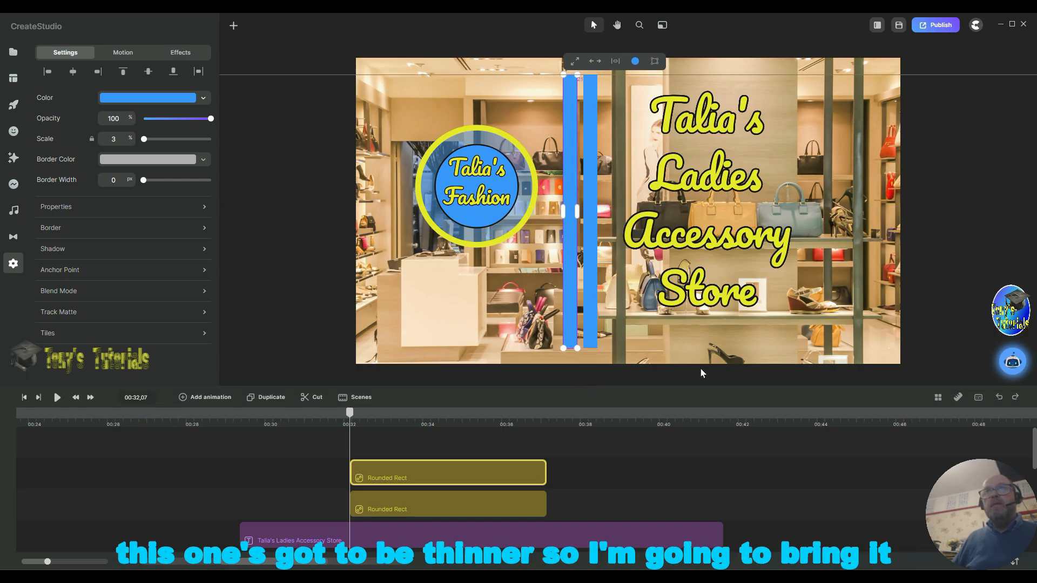
drag(578, 213, 572, 211)
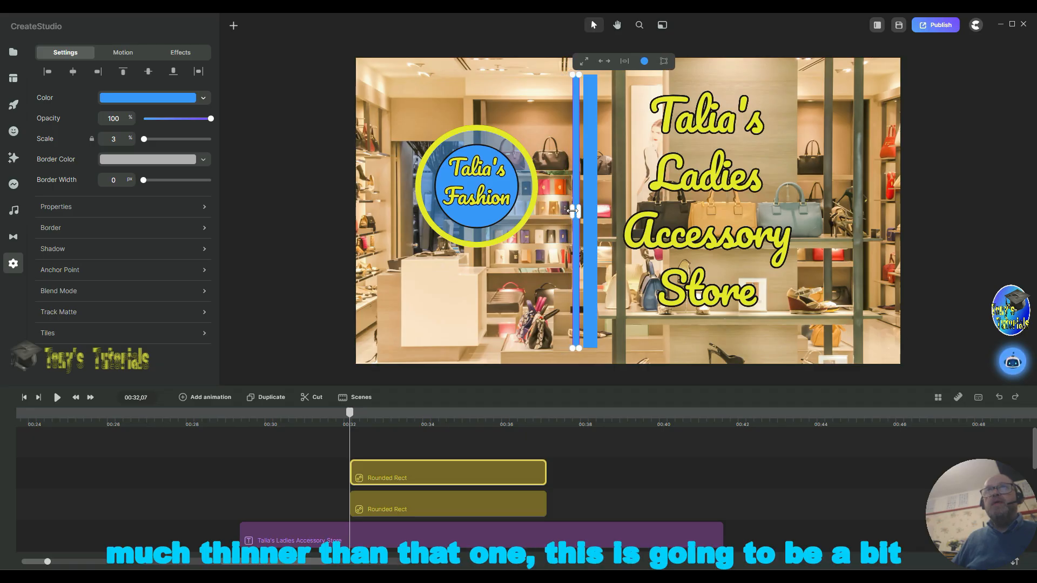
Step: Narrow the original bar so it is much thinner than the duplicate
click(596, 215)
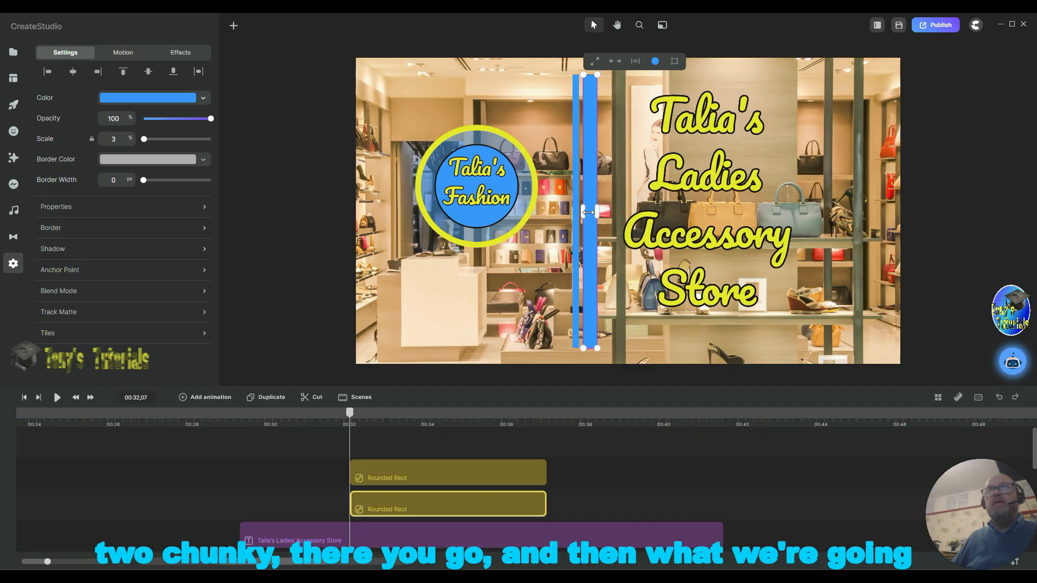
drag(588, 212, 593, 212)
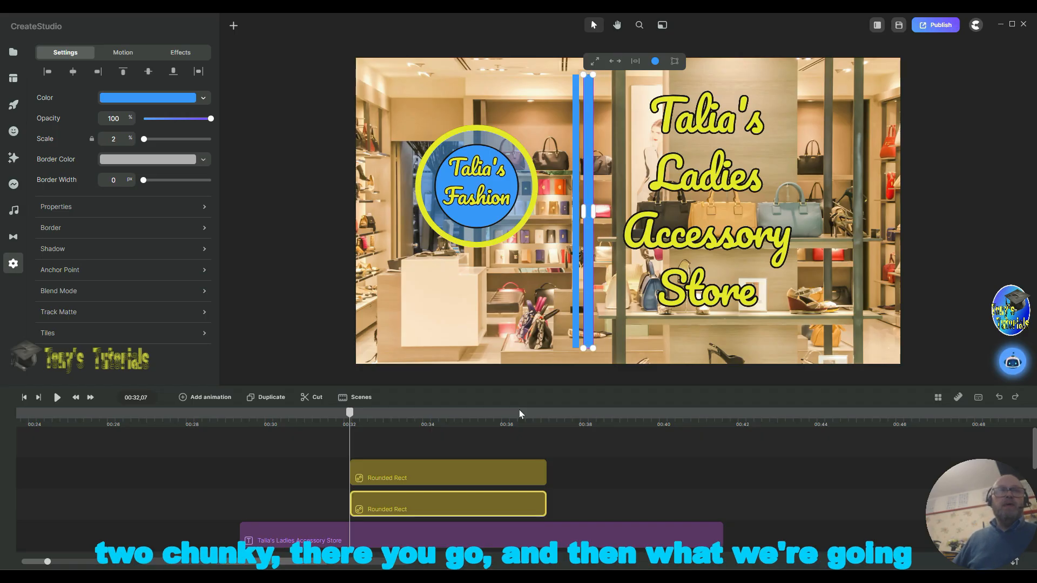
Step: Select both bar layers and group them
drag(594, 465, 488, 504)
right_click(490, 473)
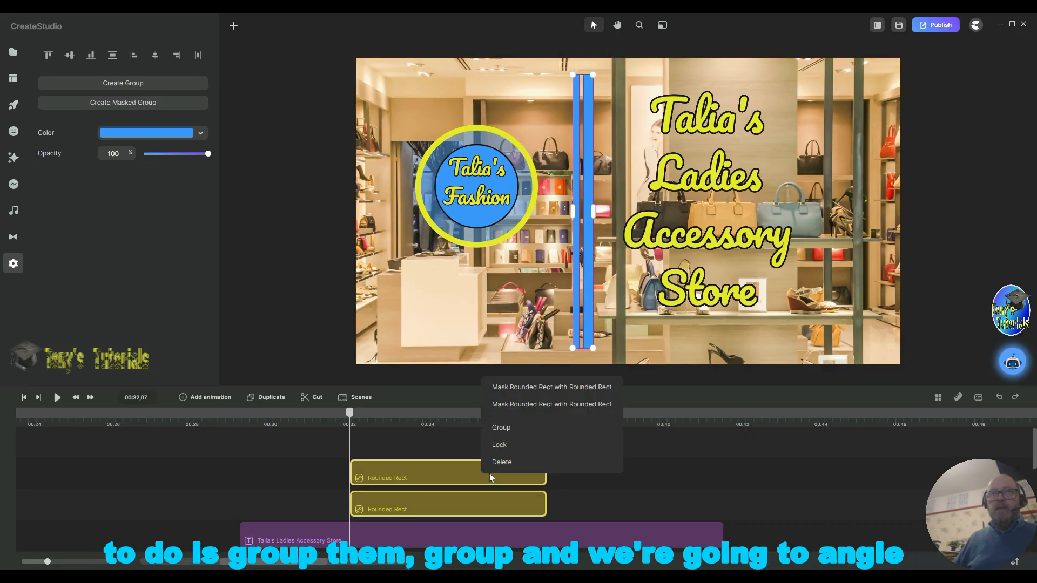
click(521, 428)
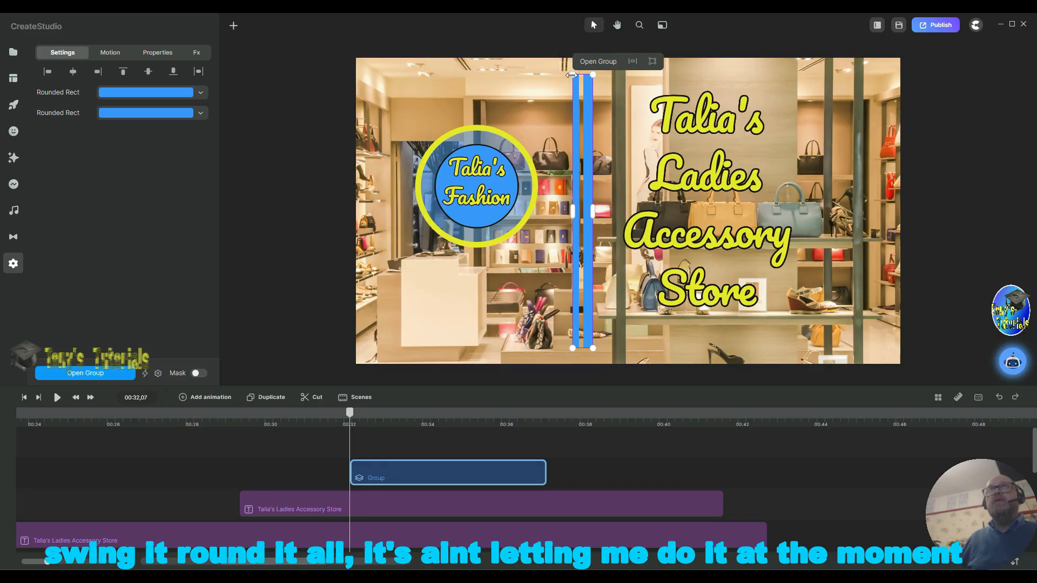
Step: Rotate the group so the two bars slant diagonally
drag(594, 75, 606, 85)
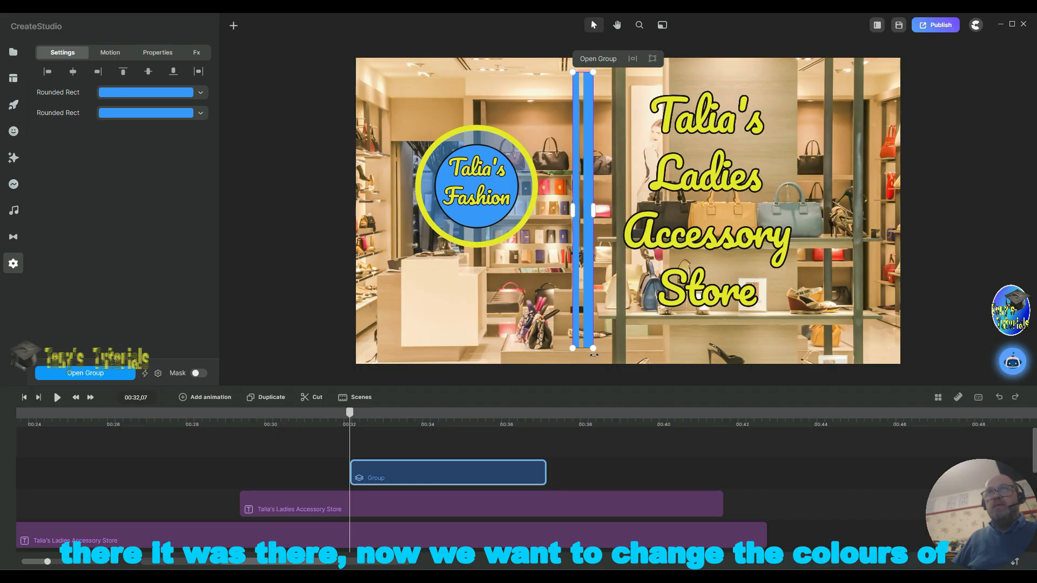
drag(589, 356, 577, 358)
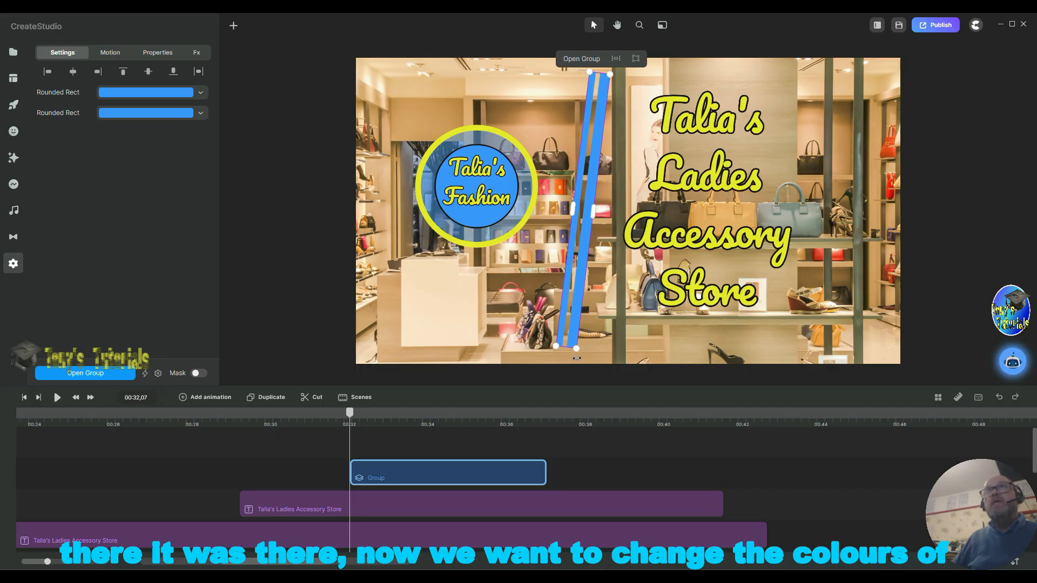
Step: Set the fill colour of both bars in the group to white
click(130, 97)
click(142, 71)
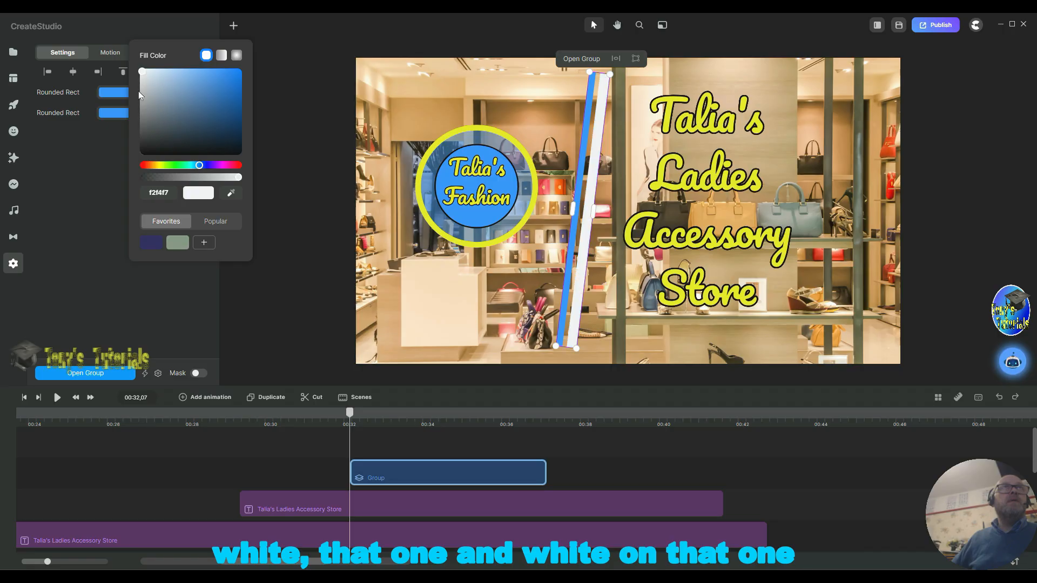
click(115, 116)
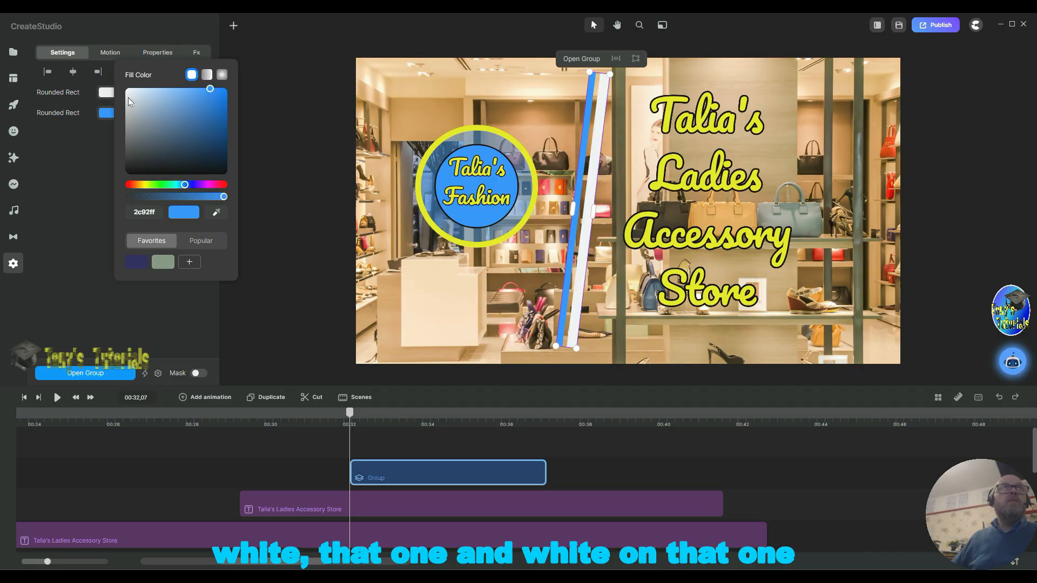
click(128, 90)
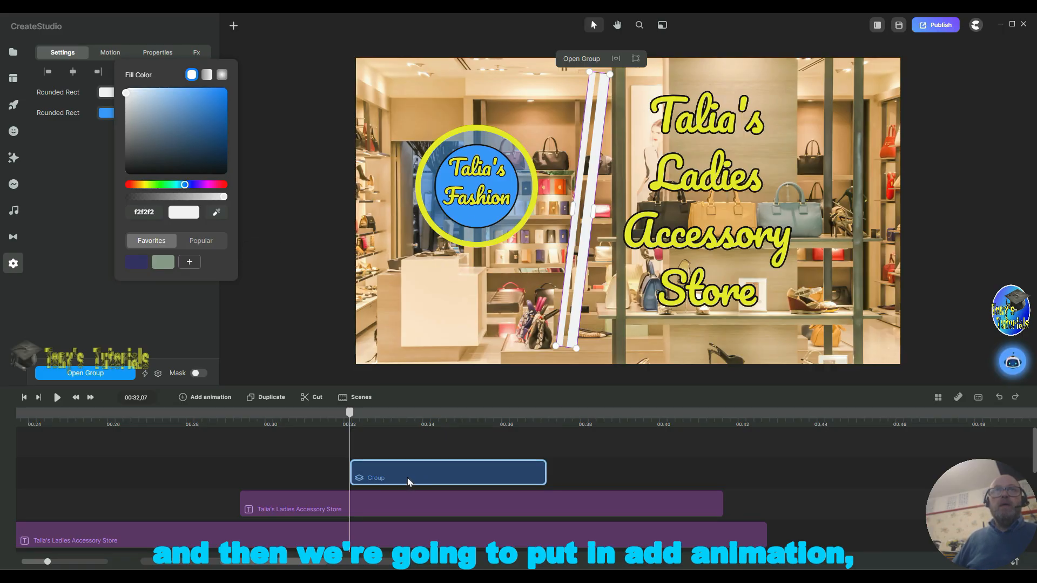
Step: Add a Position animation to the bars group
click(183, 400)
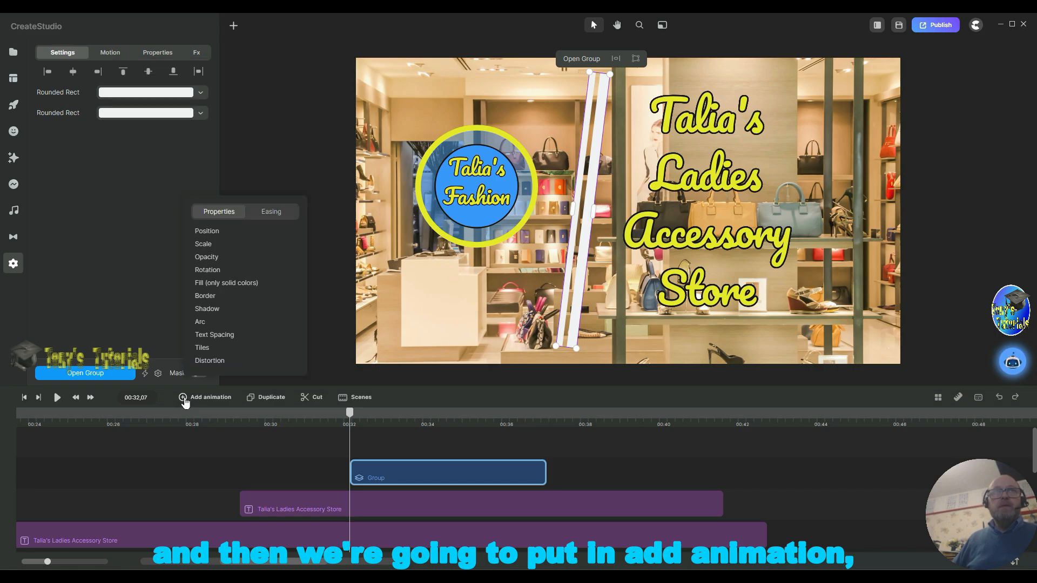
click(207, 231)
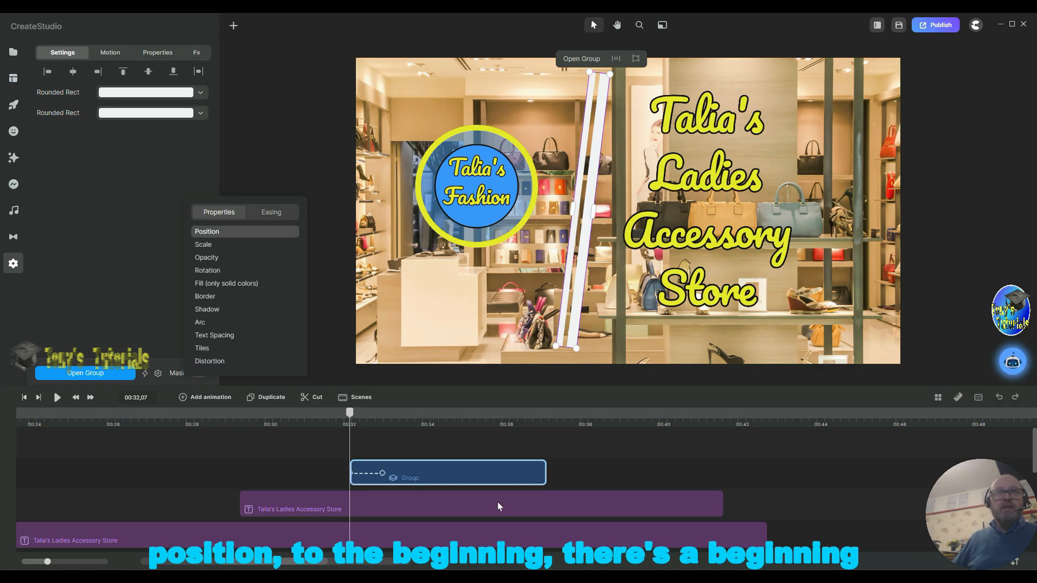
Step: Set the position animation to run from the clip start to about 00:36, ending with the bars on the canvas's far side
mouse_move(375, 473)
mouse_down()
mouse_move(393, 476)
mouse_move(379, 480)
mouse_up()
click(356, 474)
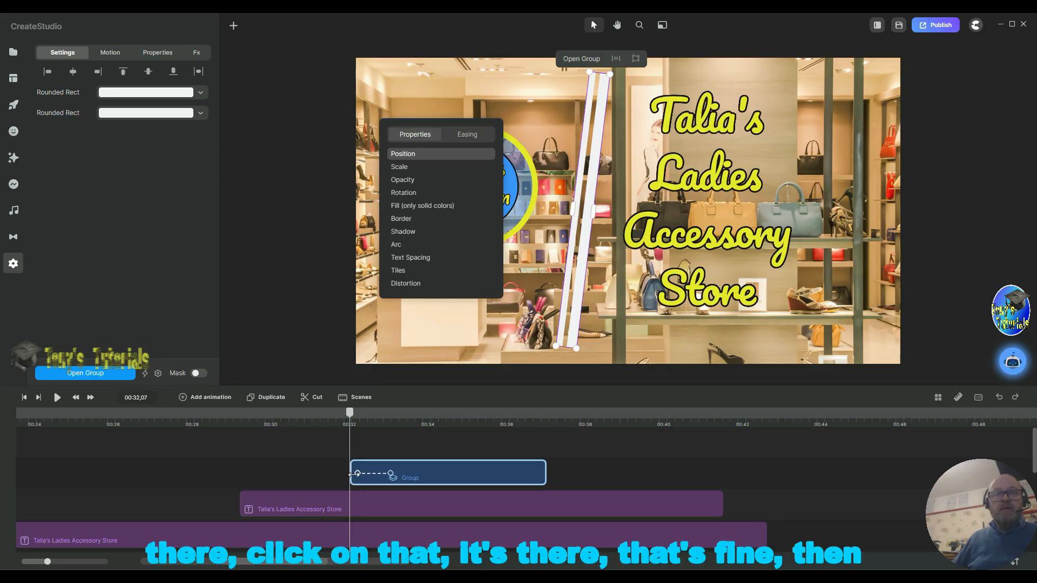
click(356, 474)
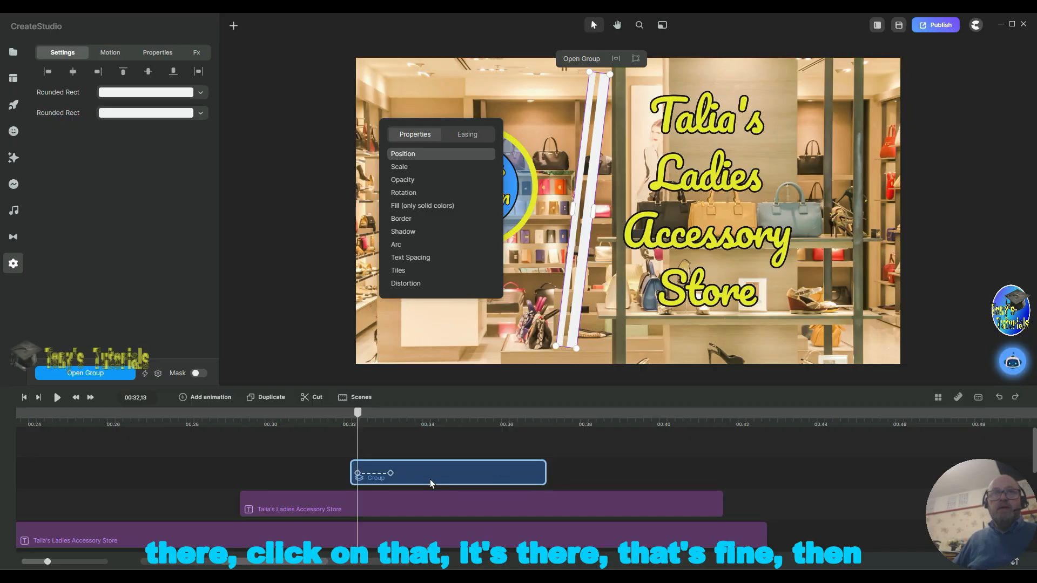
drag(400, 474, 532, 473)
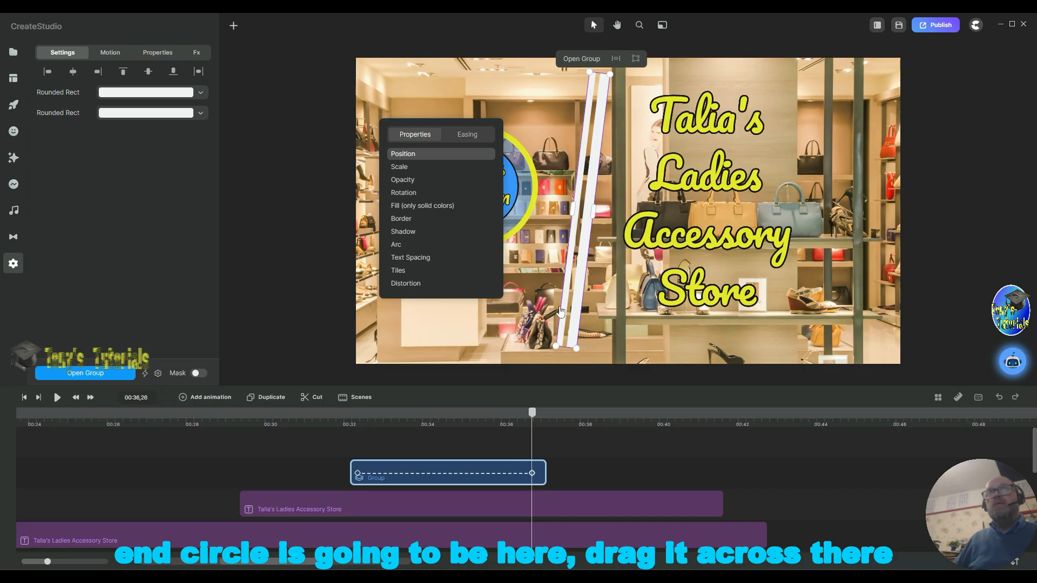
click(532, 473)
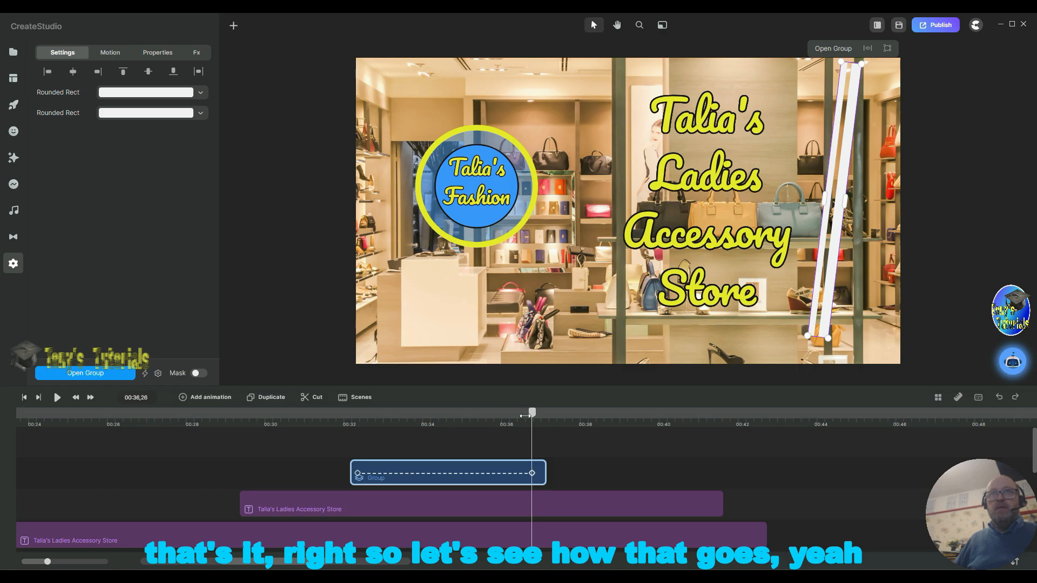
Step: Scrub the playhead across the timeline to preview the bars' sweep animation
drag(422, 411, 306, 414)
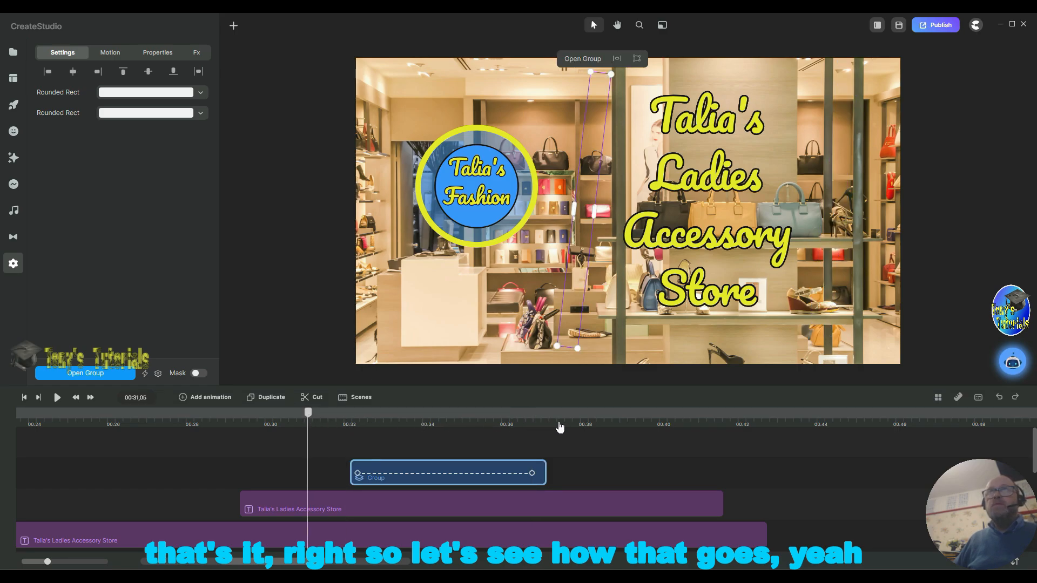
click(576, 427)
drag(576, 426, 352, 430)
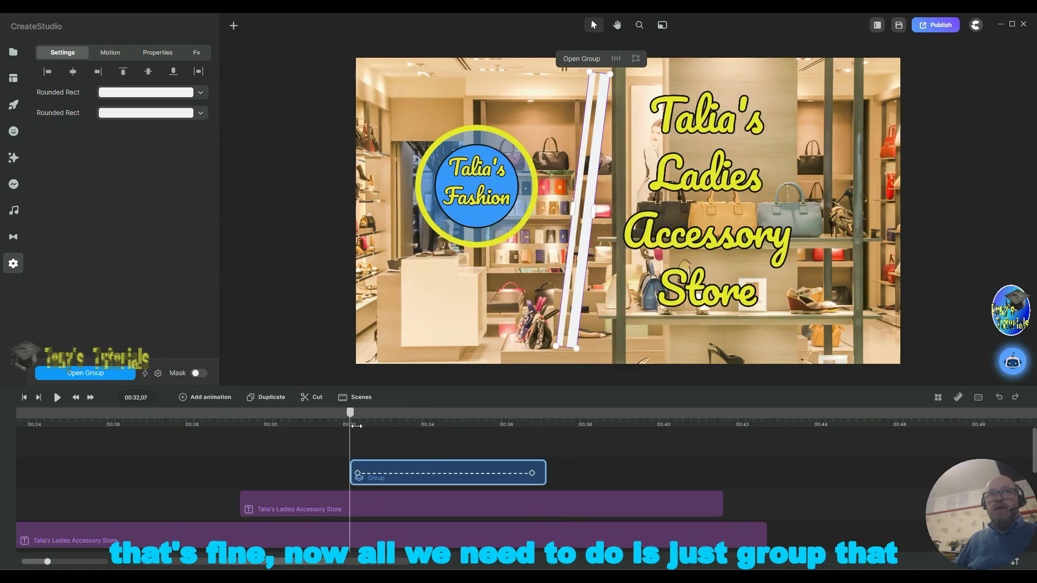
Step: Wrap the animated bars group in another group
right_click(487, 461)
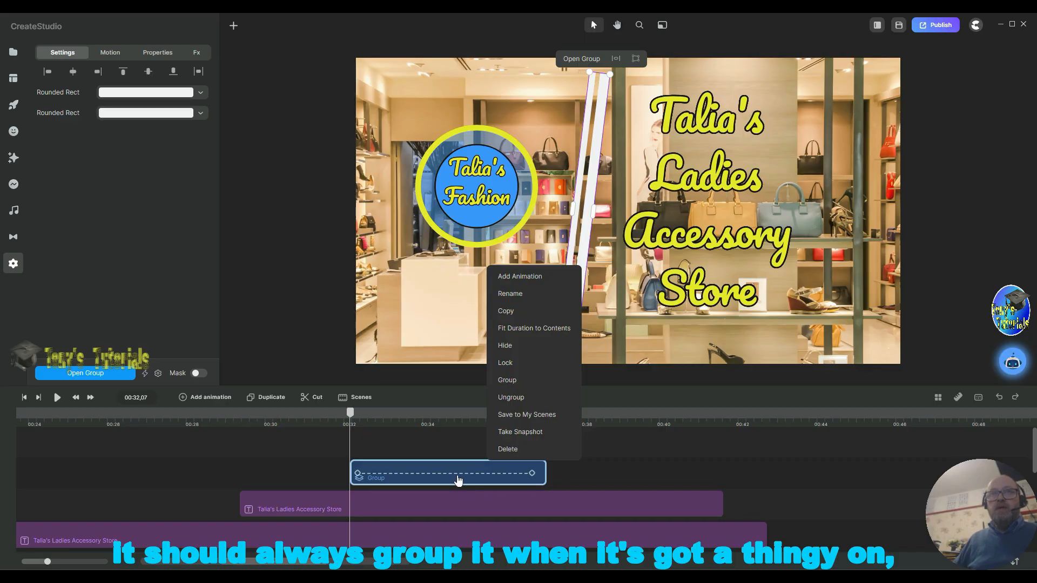
click(497, 396)
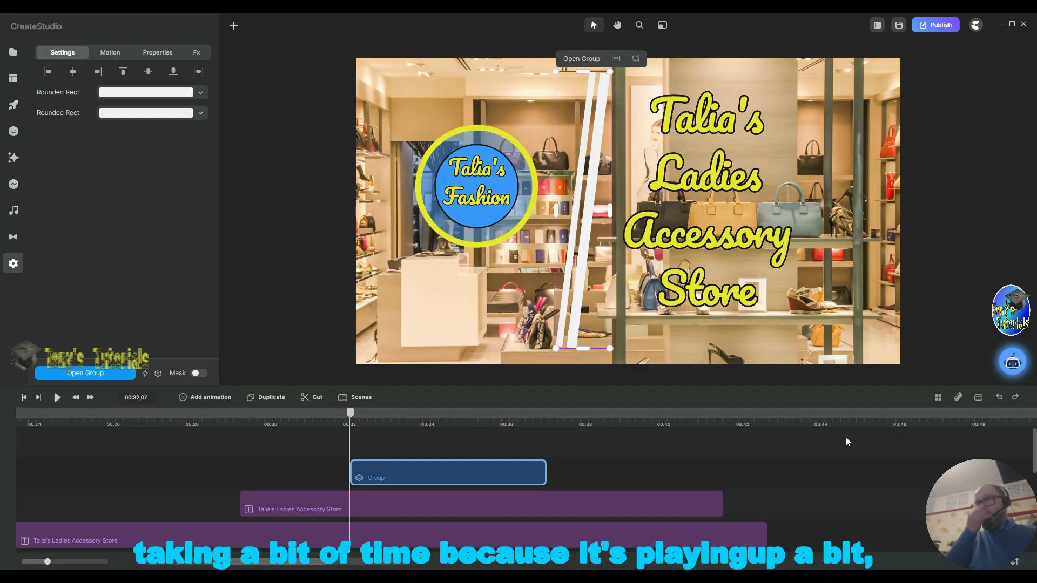
Step: Remove the border from the duplicate title text by setting its border width to 0
click(722, 511)
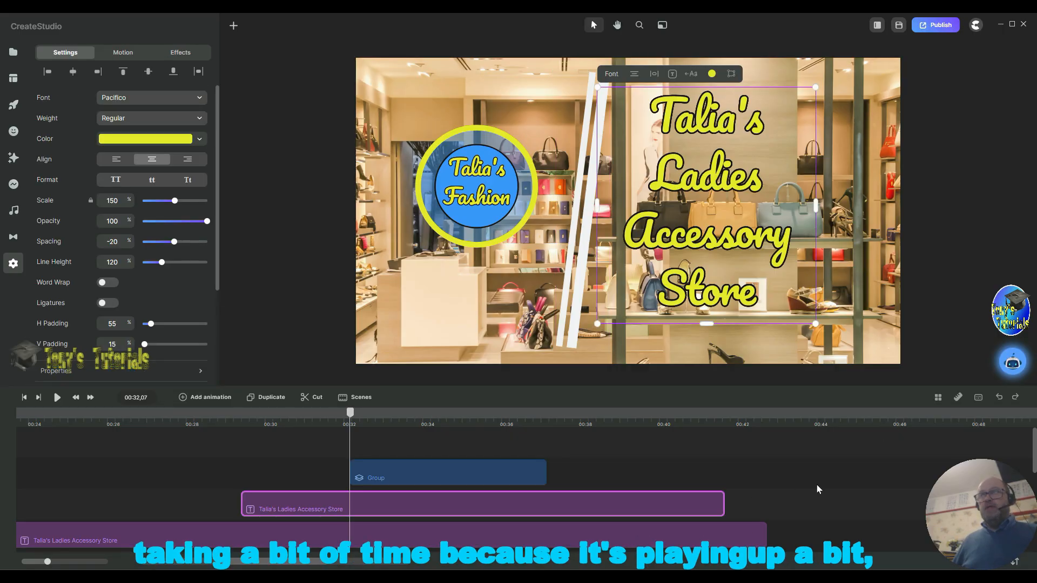
click(564, 502)
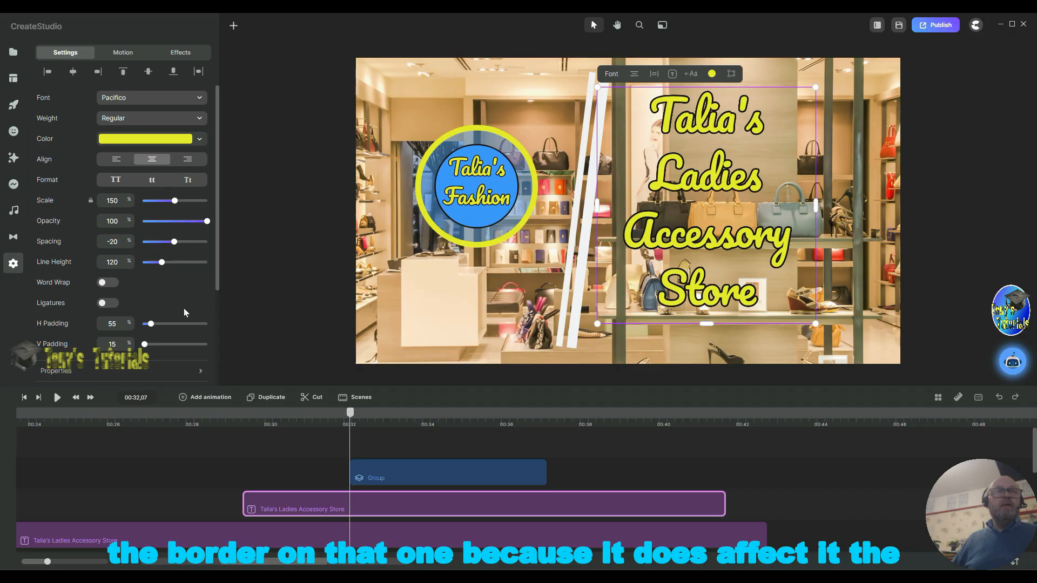
scroll(183, 315, down, 1)
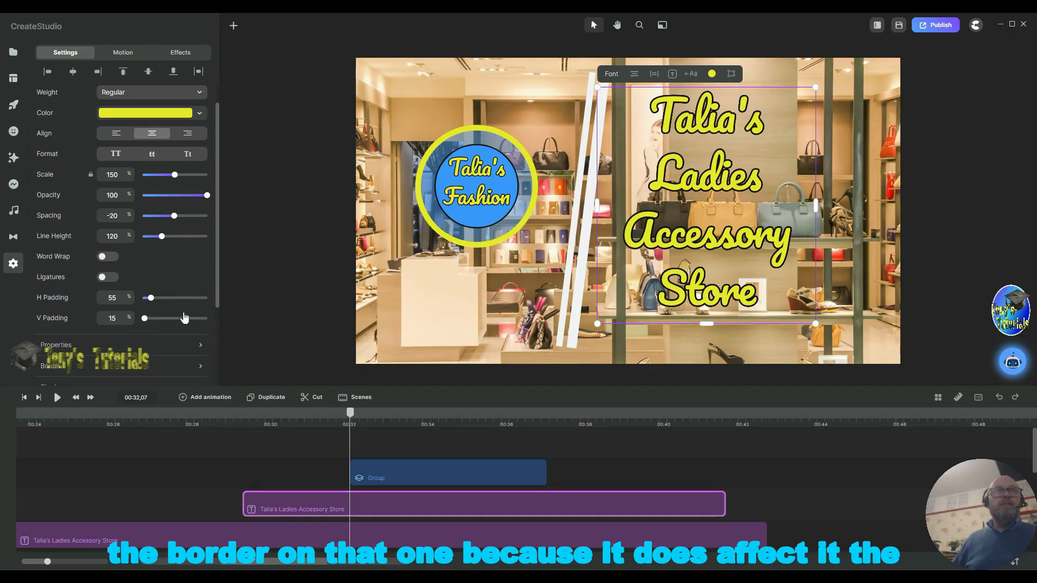
click(152, 372)
double_click(308, 187)
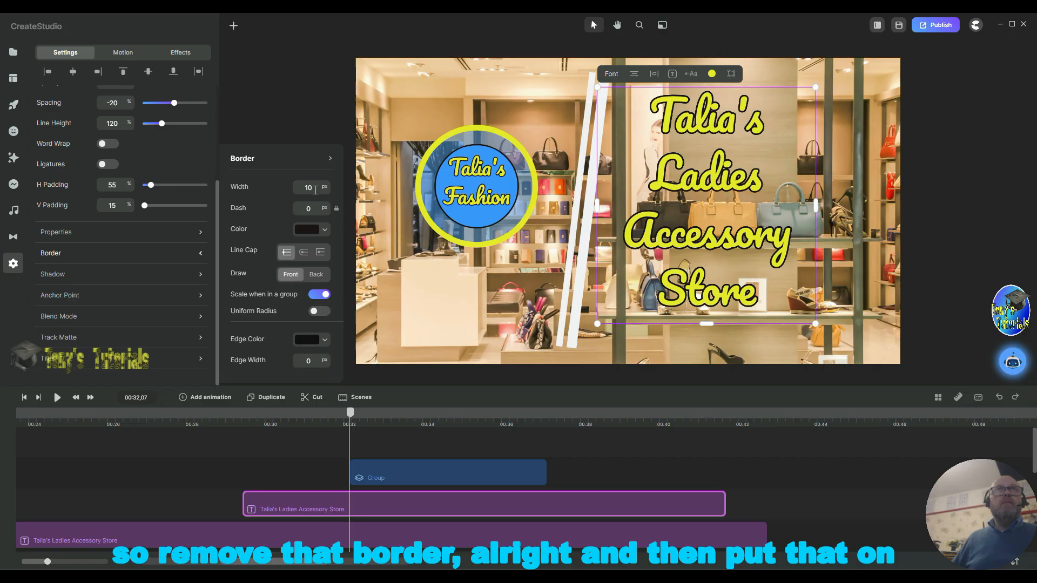
text(0)
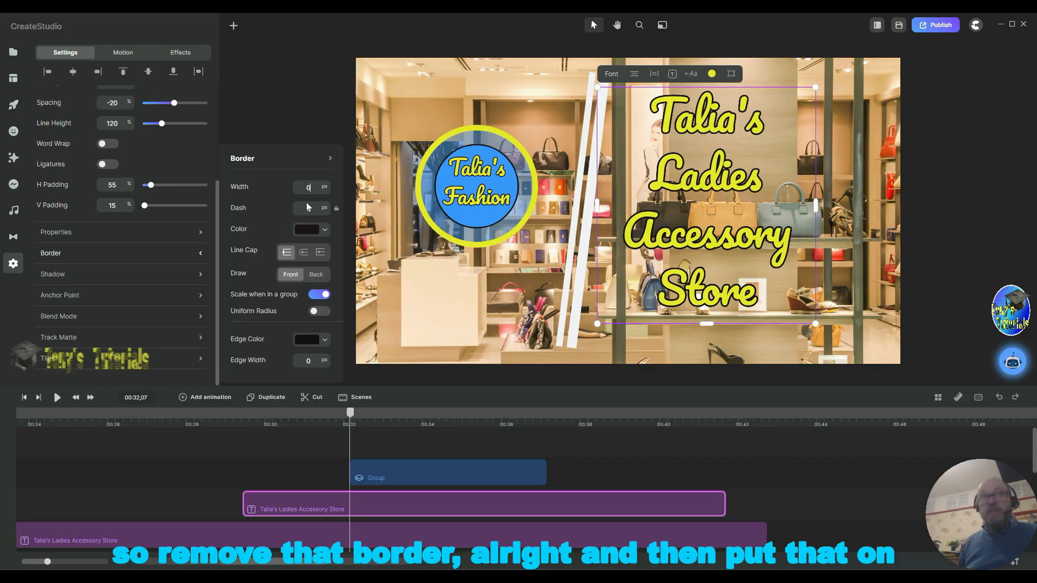
key(Return)
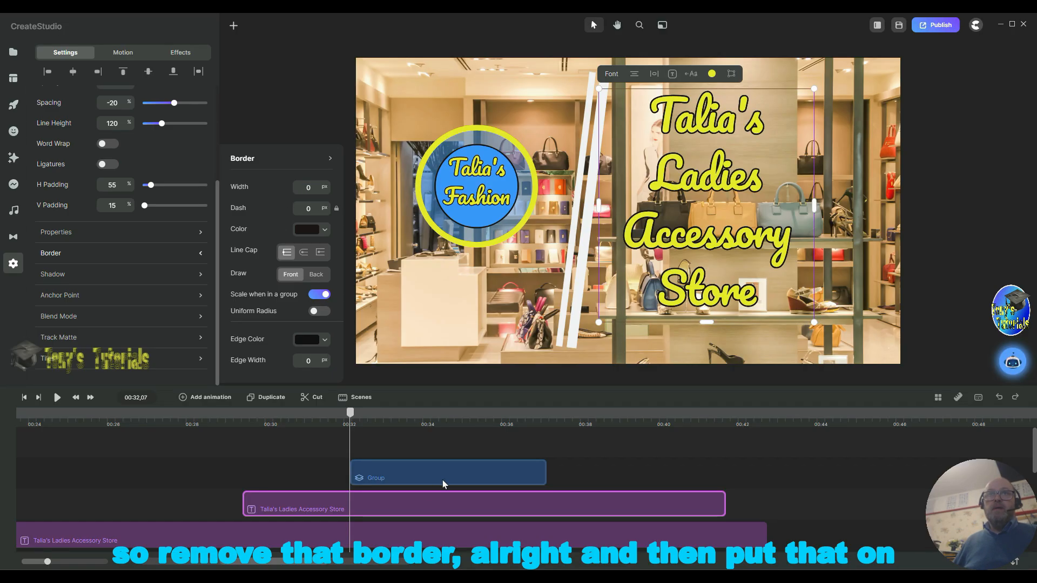
Step: Move the bars group to start about 00:29 on the track above the duplicate title, and trim the title clip to end with it
drag(449, 472, 339, 471)
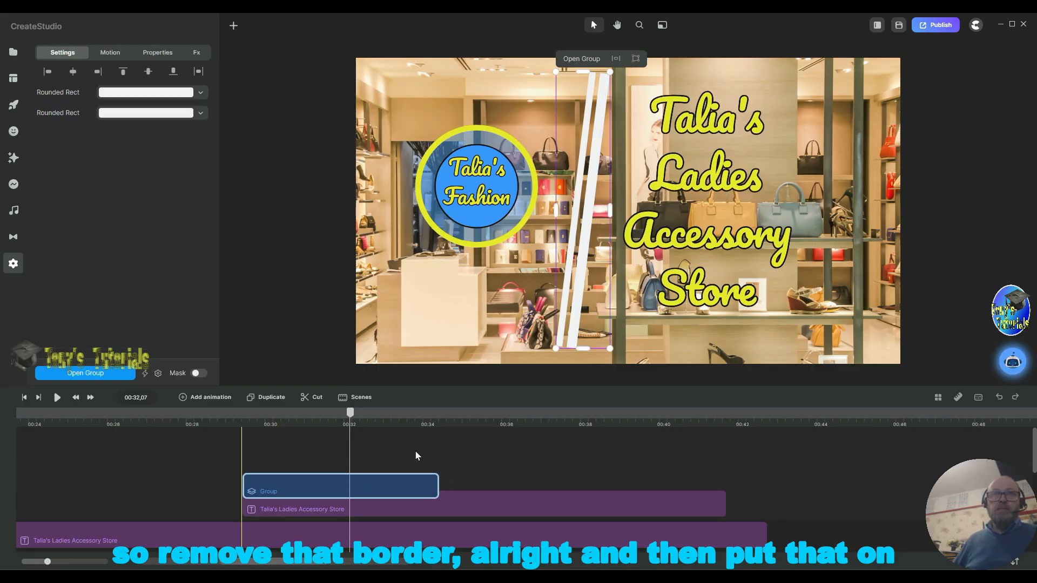
drag(415, 452, 346, 471)
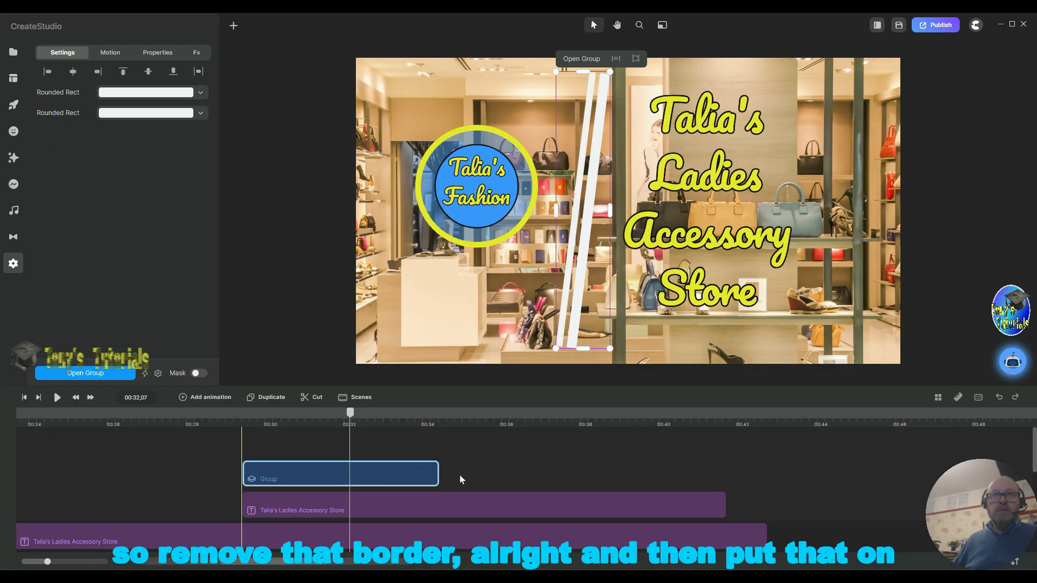
drag(723, 502, 438, 505)
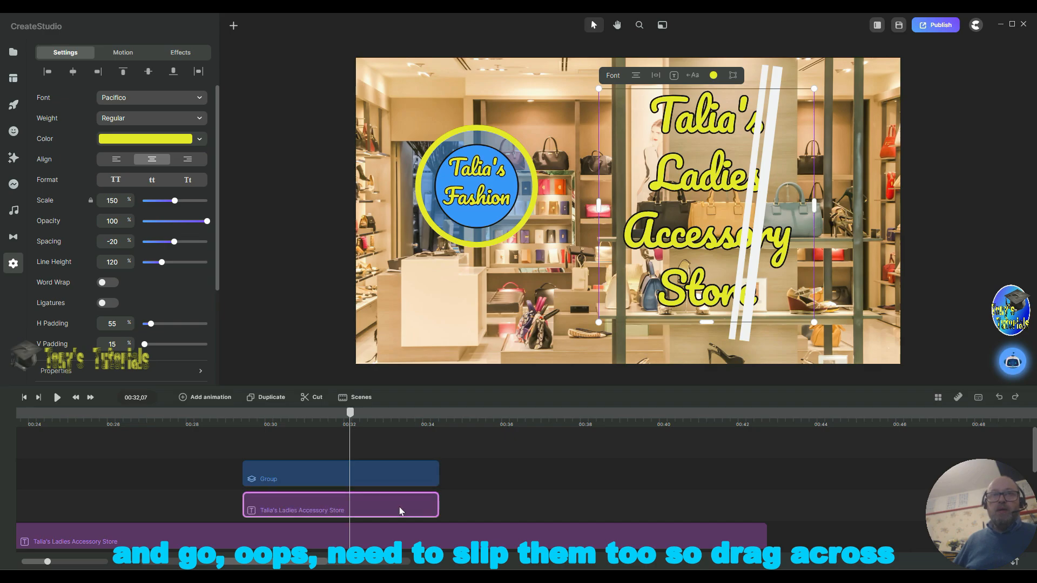
Step: Select the bars group and the duplicate title together and mask the group with Talia's Ladies Accessory Store text
right_click(400, 507)
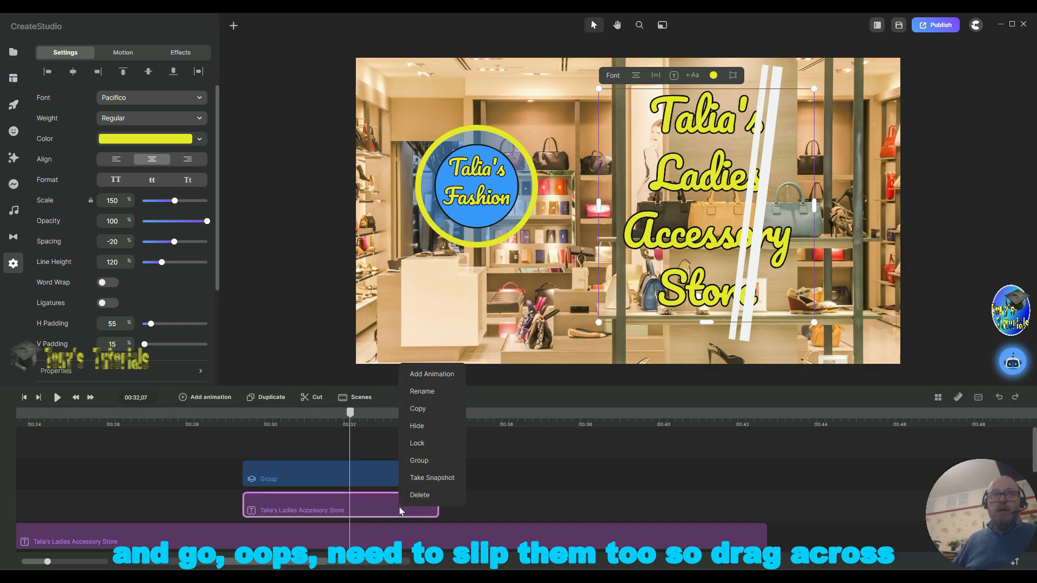
click(547, 467)
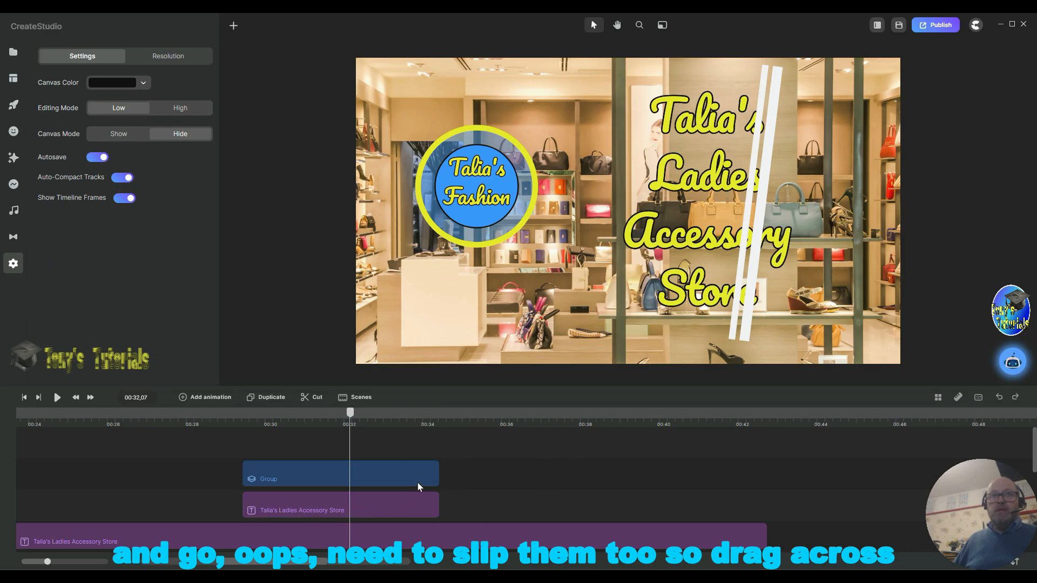
drag(482, 459, 400, 501)
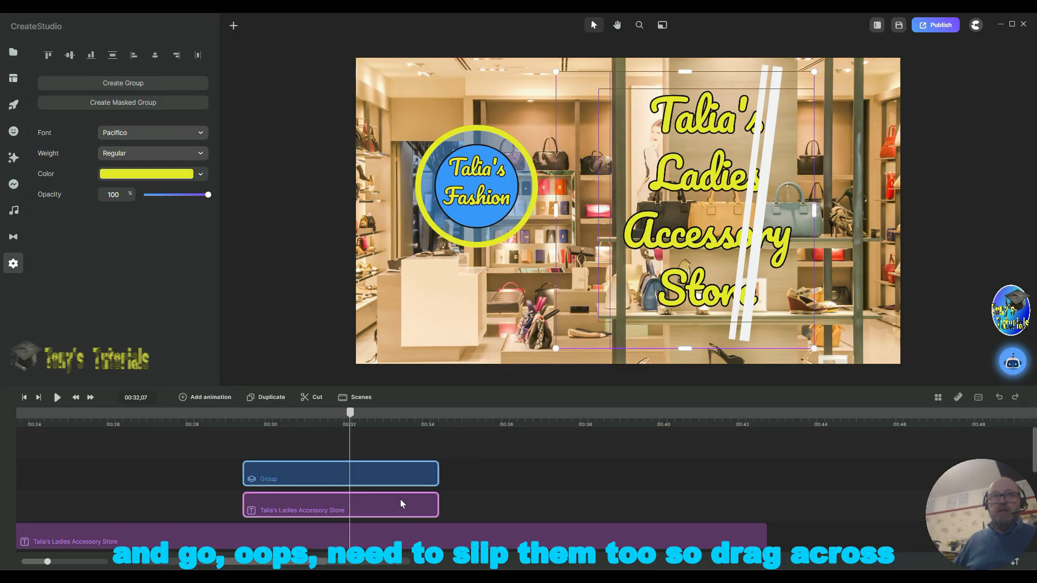
right_click(429, 479)
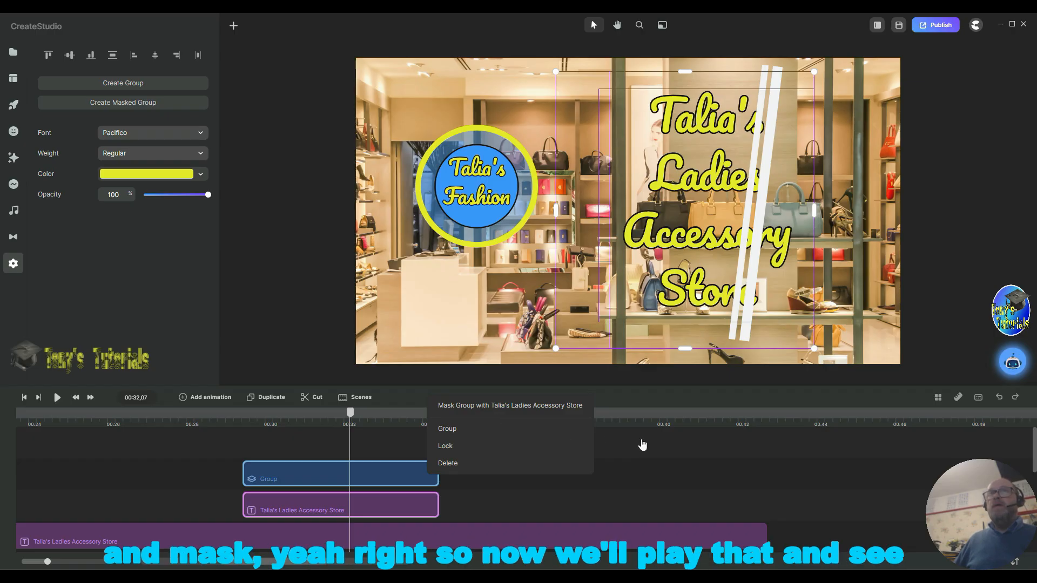
click(553, 406)
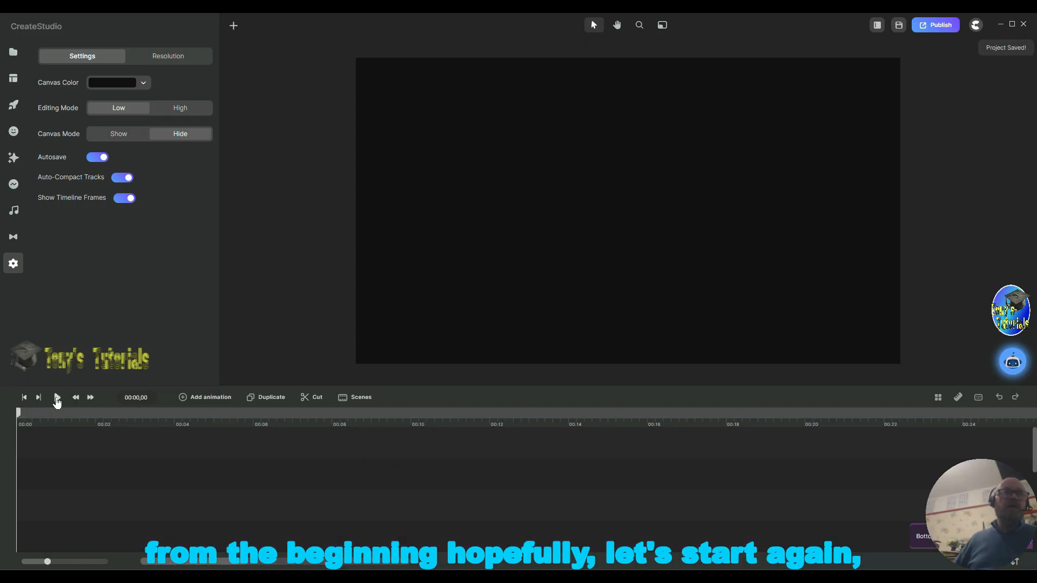
Step: Play the project from the start to preview the masked shine sweep across the title
key(space)
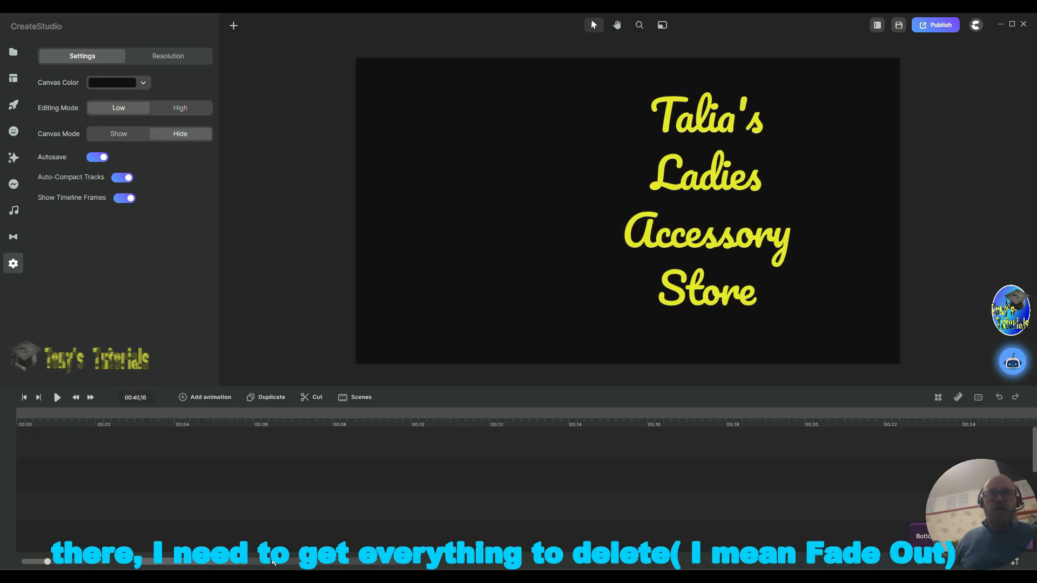
scroll(482, 503, right, 10)
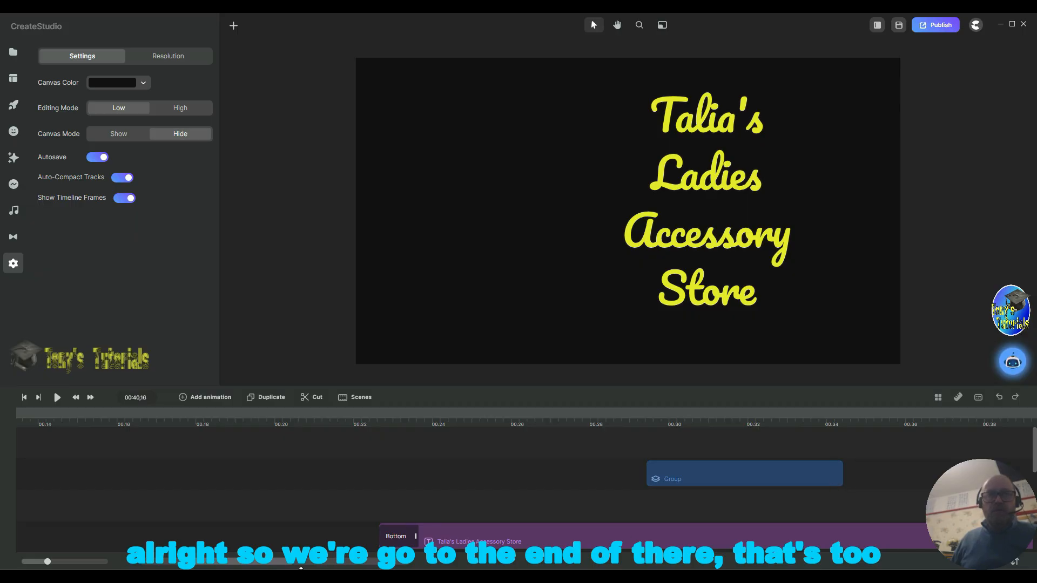
scroll(302, 564, right, 10)
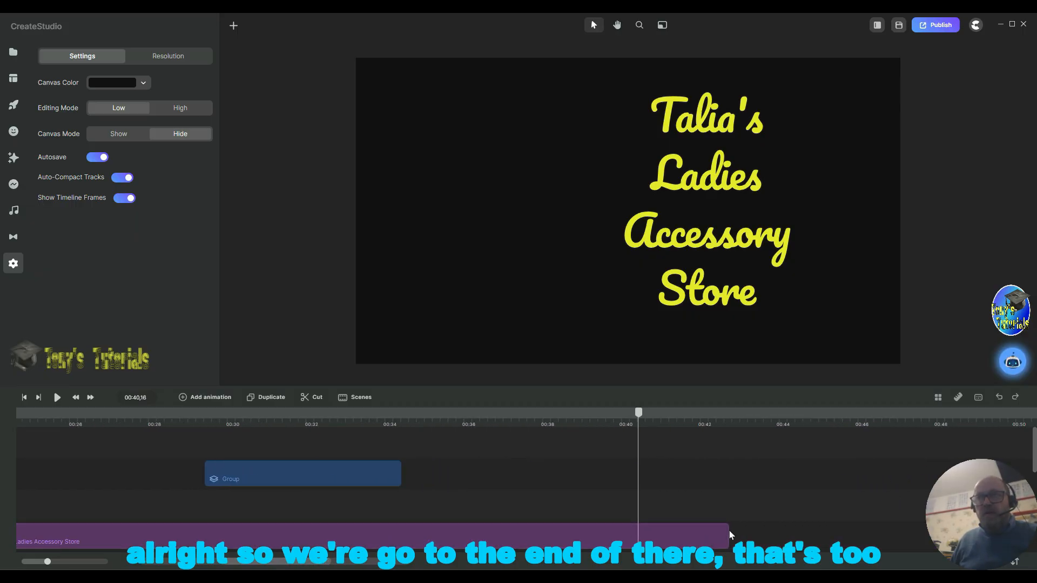
Step: Trim the end of the main title clip back to about 00:40
click(655, 535)
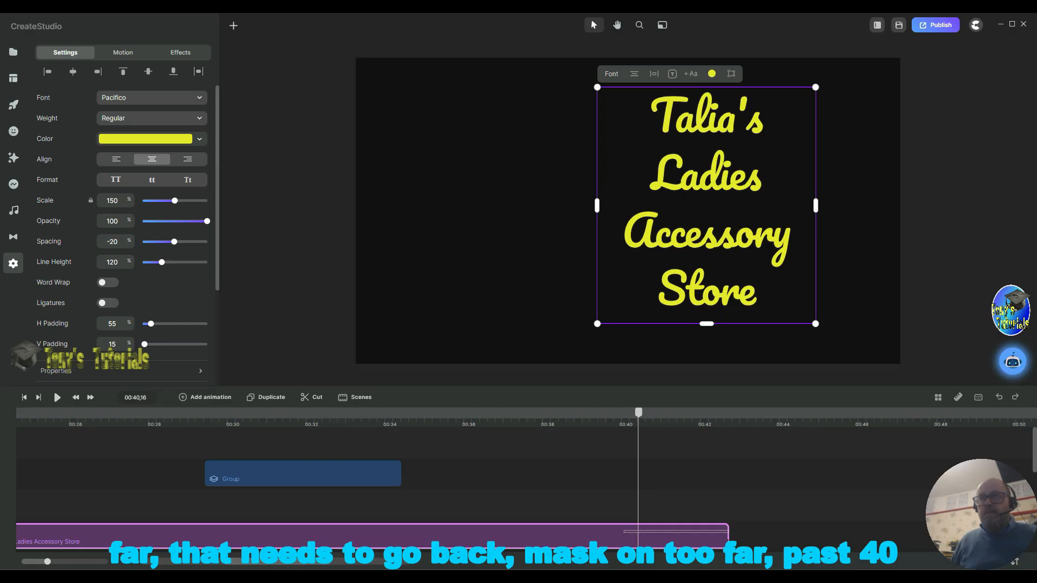
scroll(800, 523, down, 1)
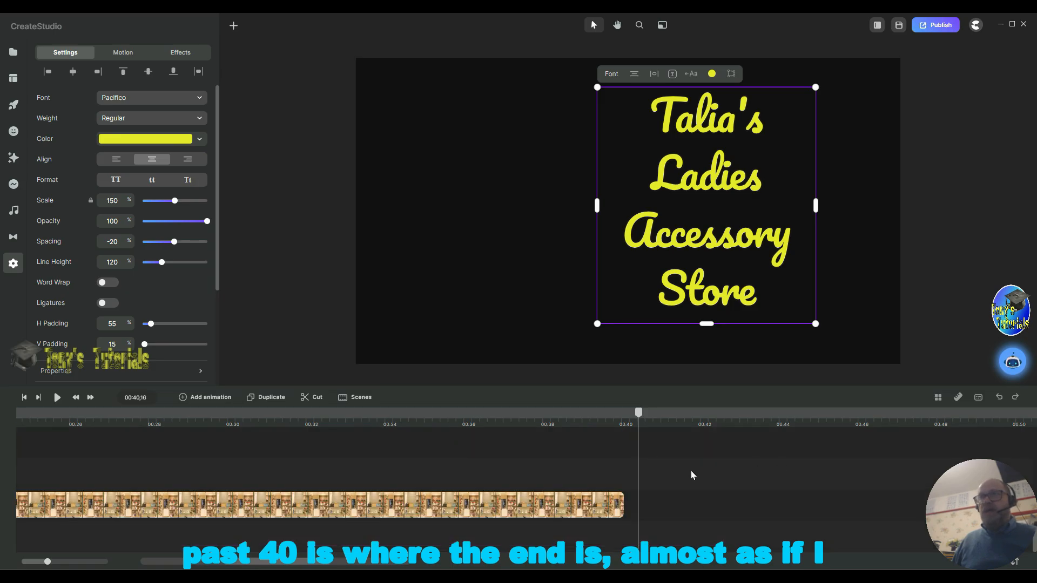
scroll(690, 473, up, 3)
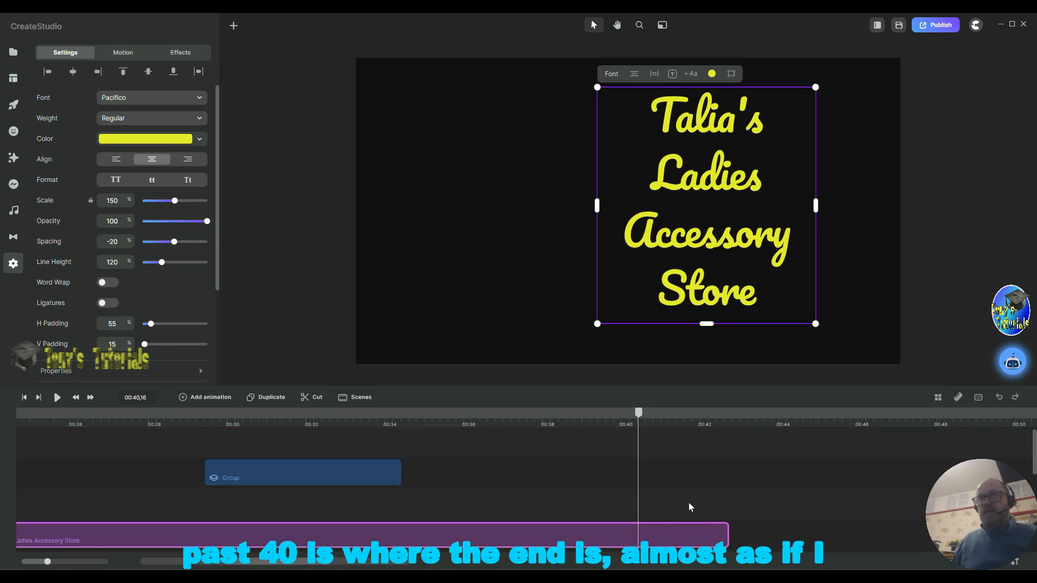
click(730, 540)
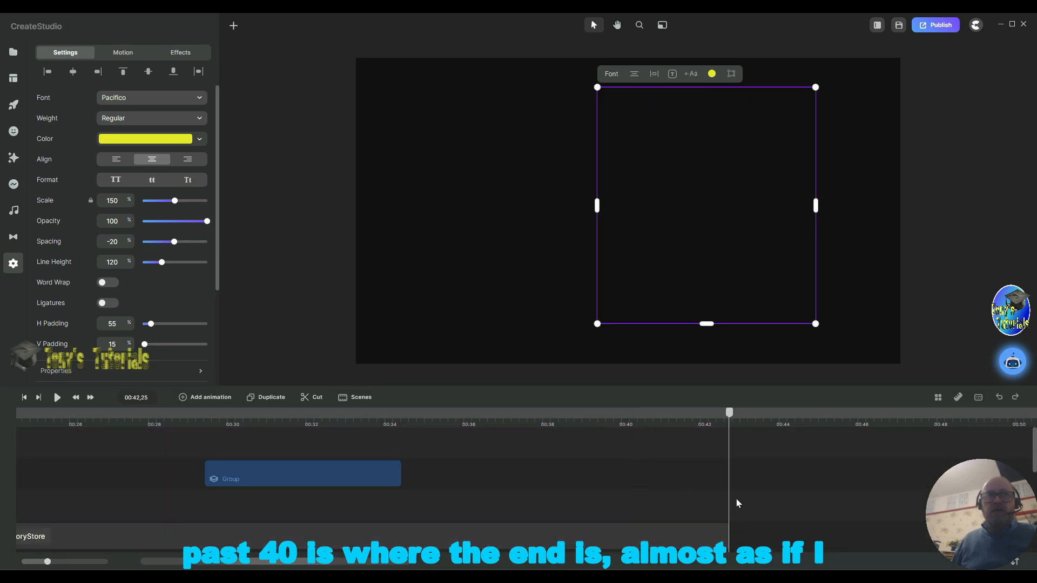
click(799, 494)
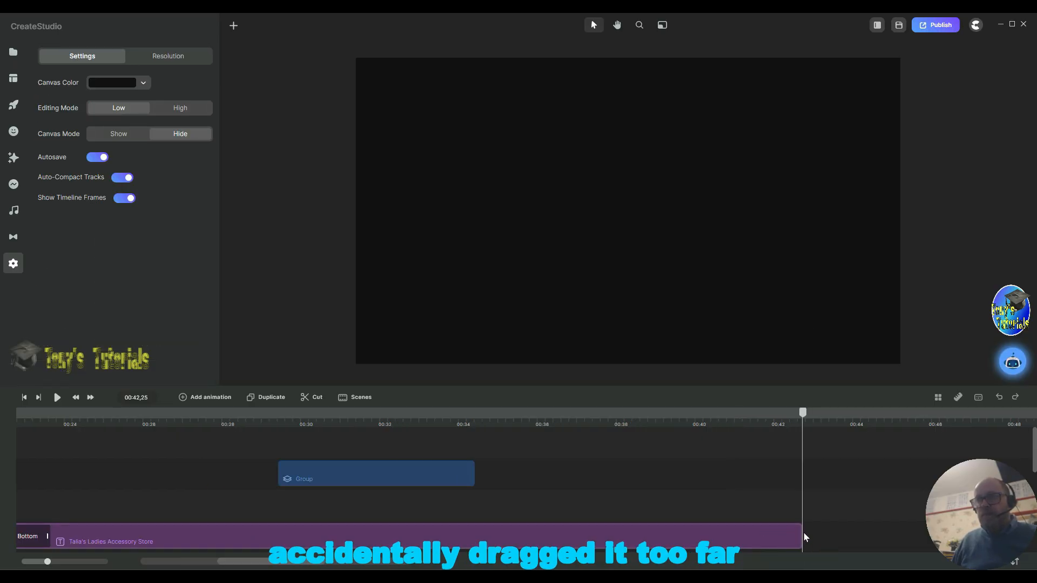
drag(802, 535, 697, 533)
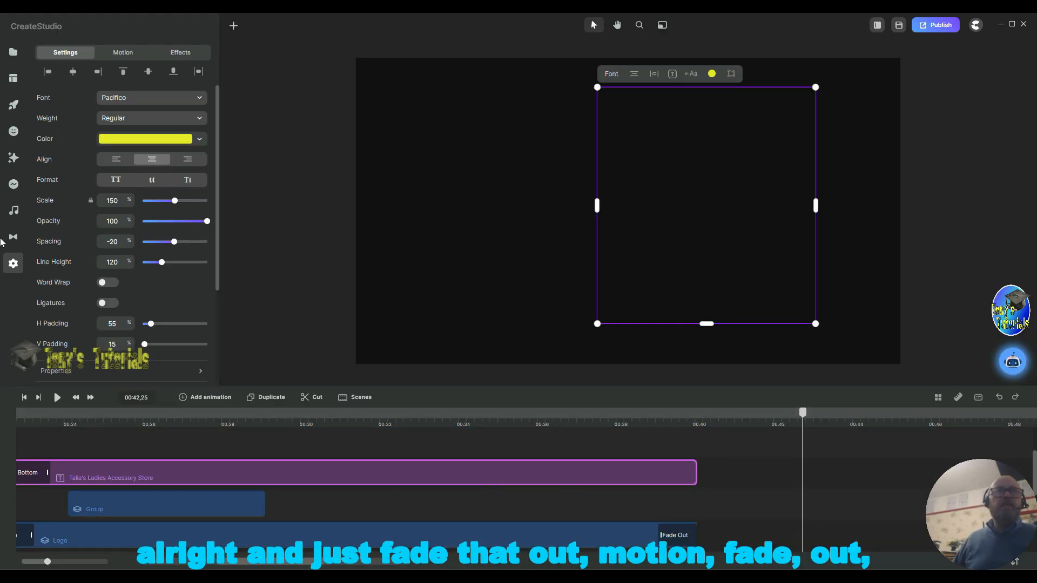
Step: Add a Fade Out exit animation to the main title text
click(129, 56)
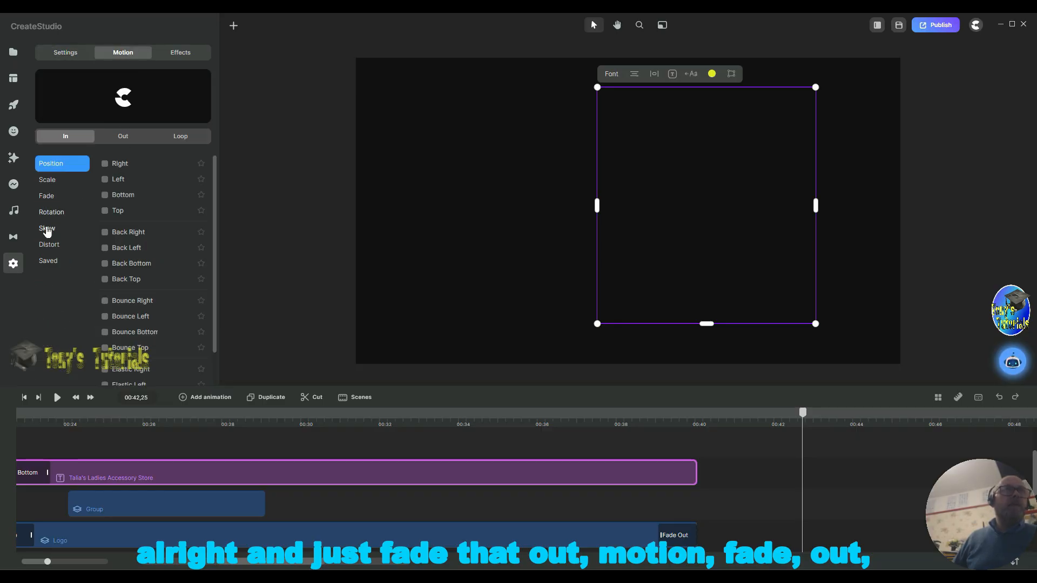
click(48, 197)
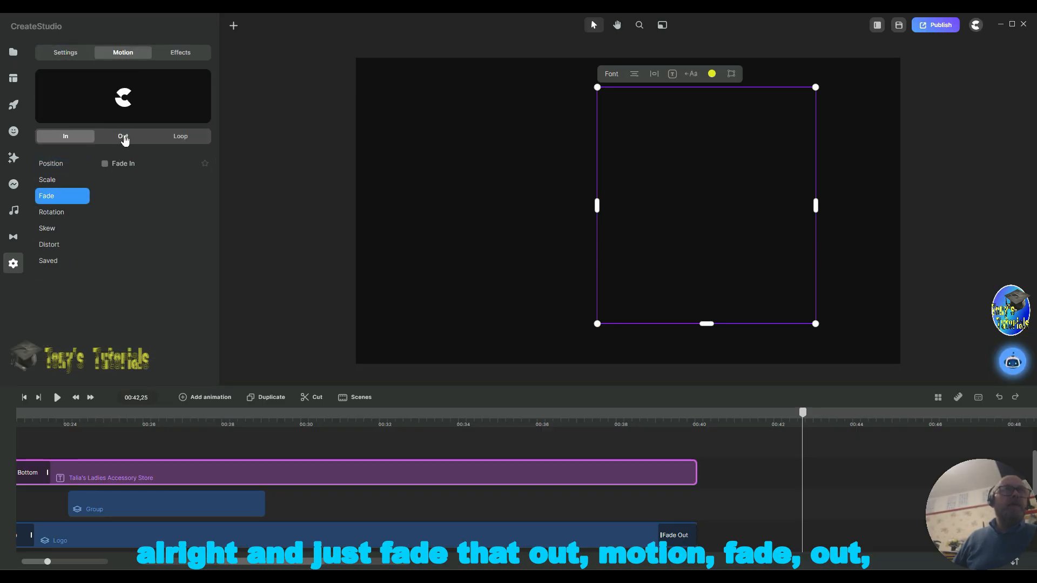
click(123, 140)
click(64, 196)
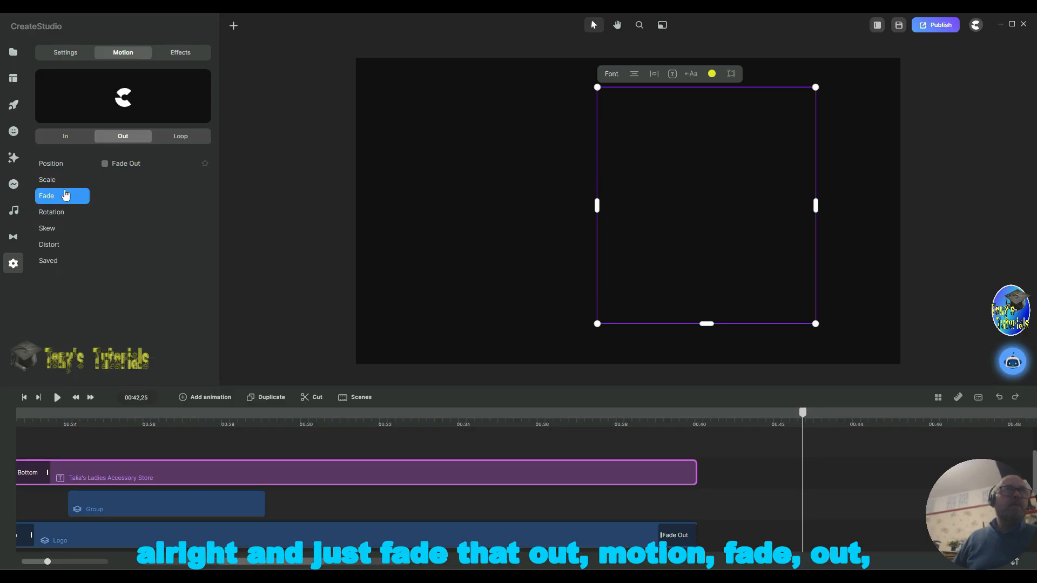
click(104, 164)
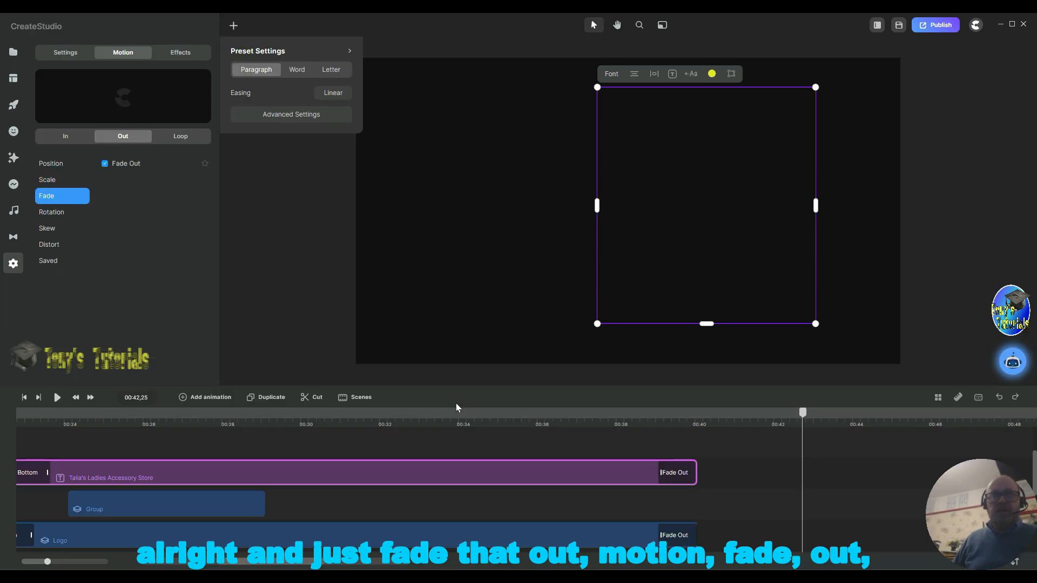
Step: Select the background store image clip and add a Fade Out exit animation to it
scroll(431, 458, down, 3)
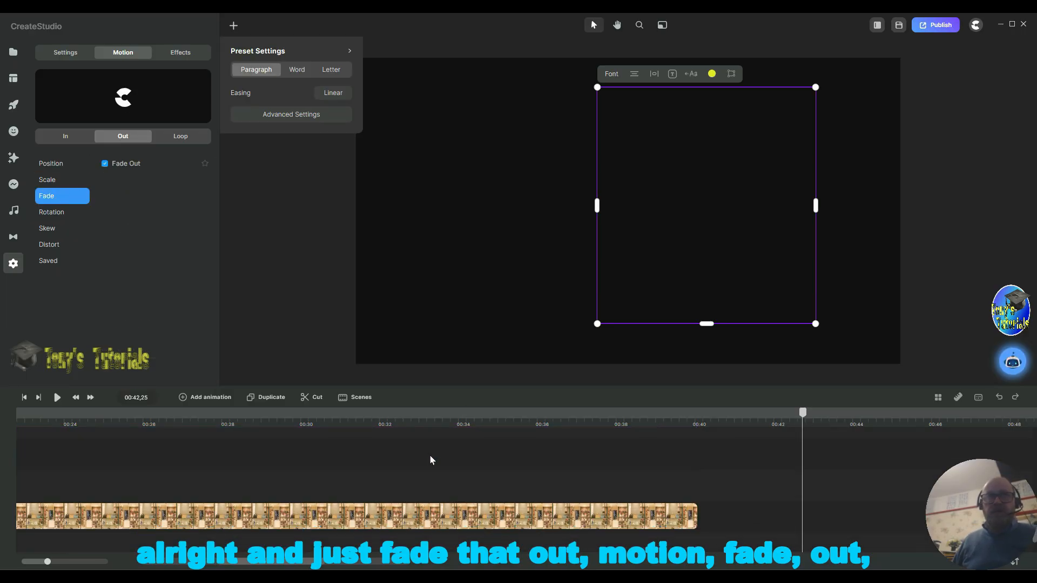
scroll(431, 460, down, 1)
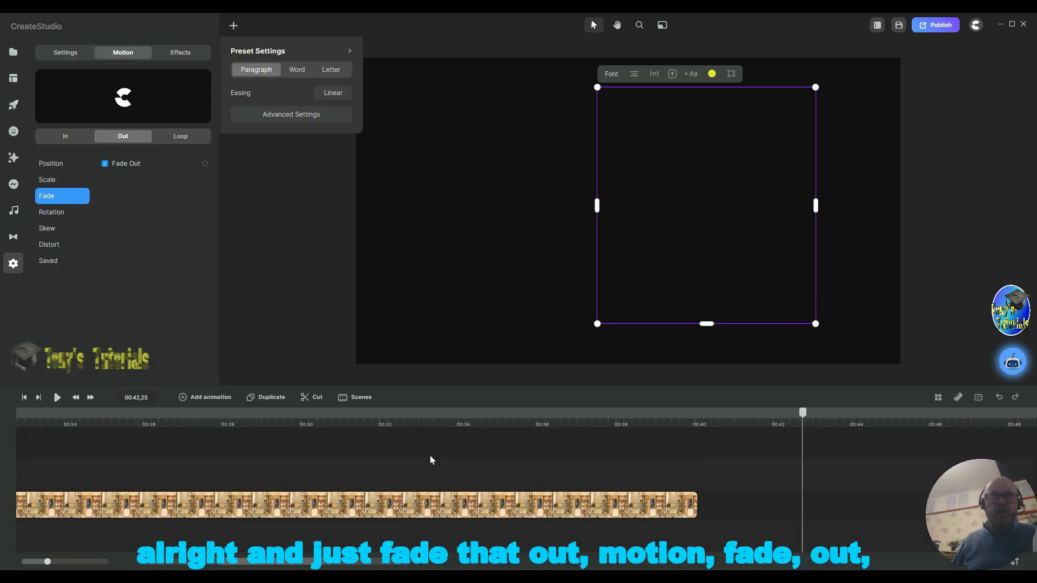
click(650, 511)
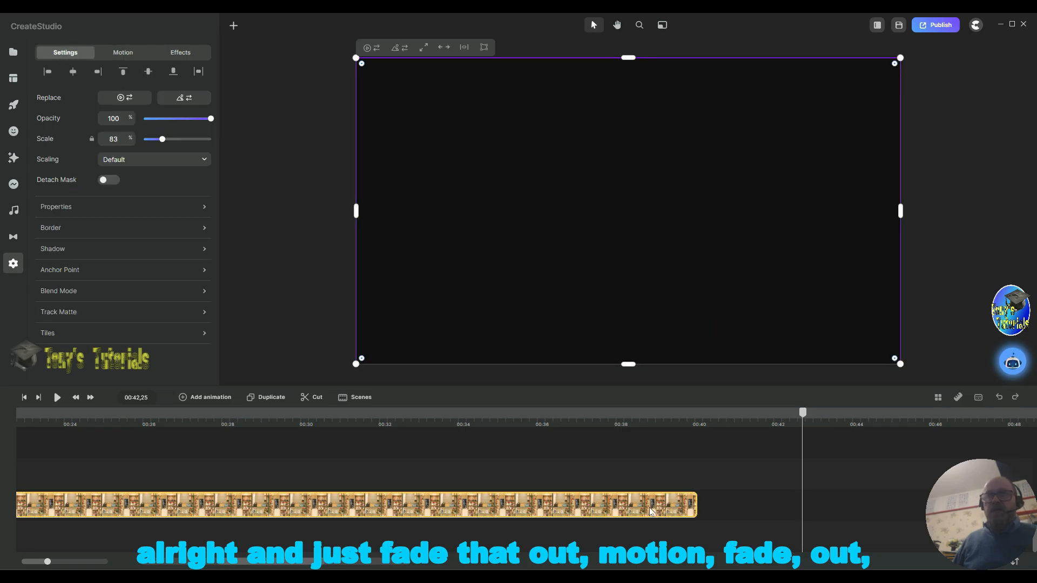
click(119, 51)
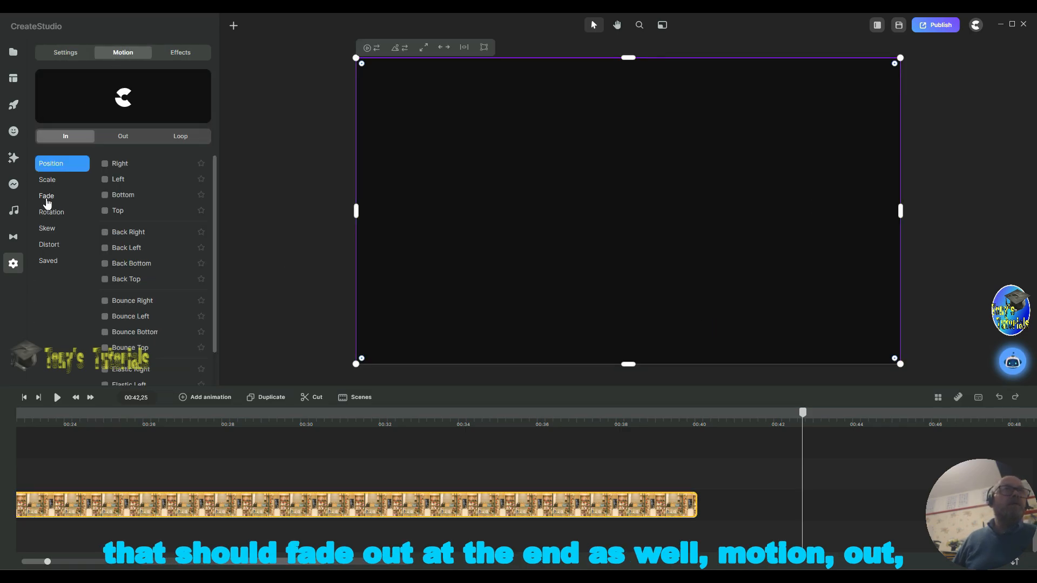
click(129, 141)
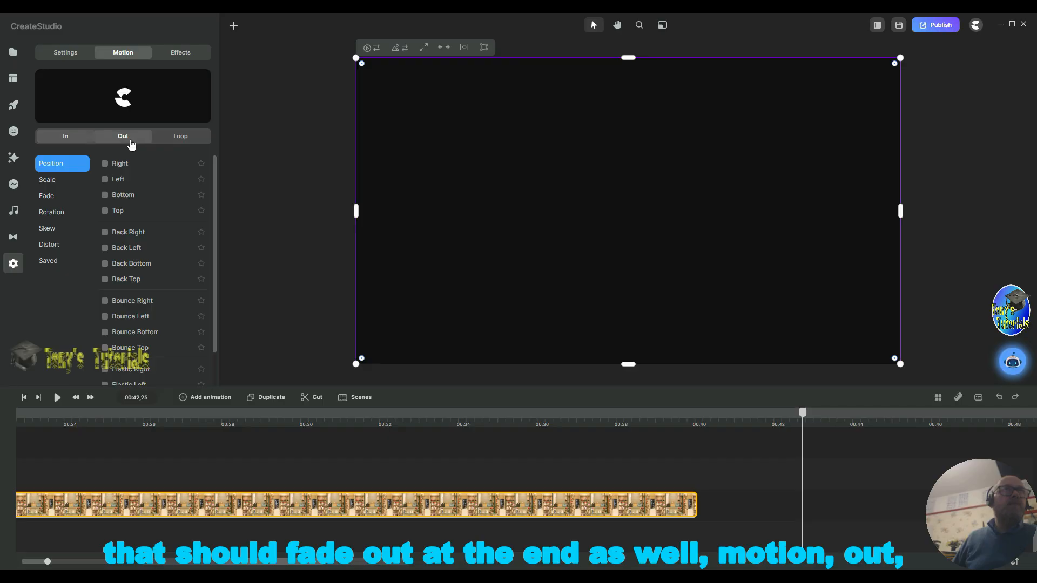
click(54, 197)
click(105, 164)
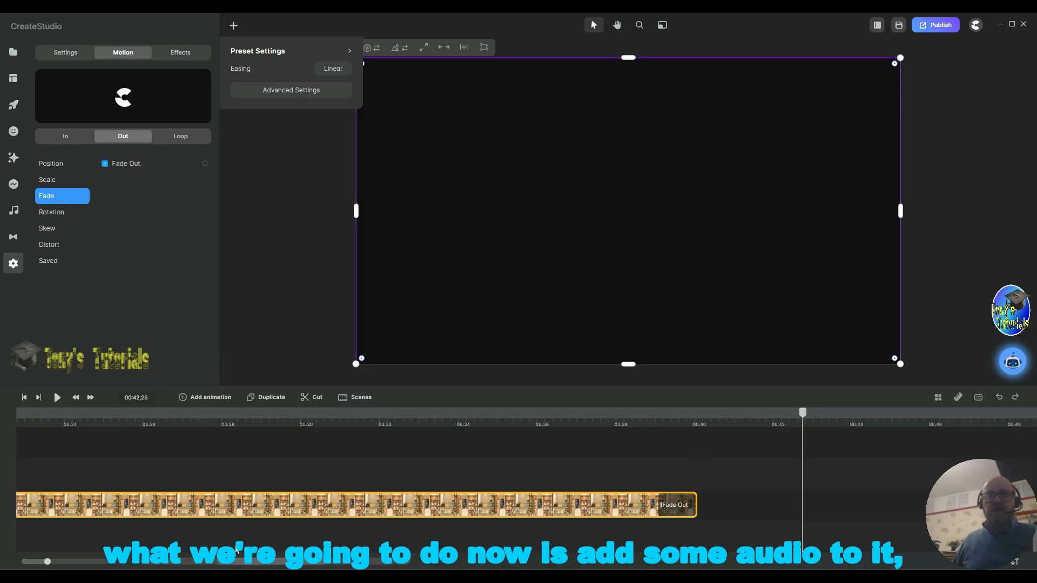
drag(283, 565, 105, 565)
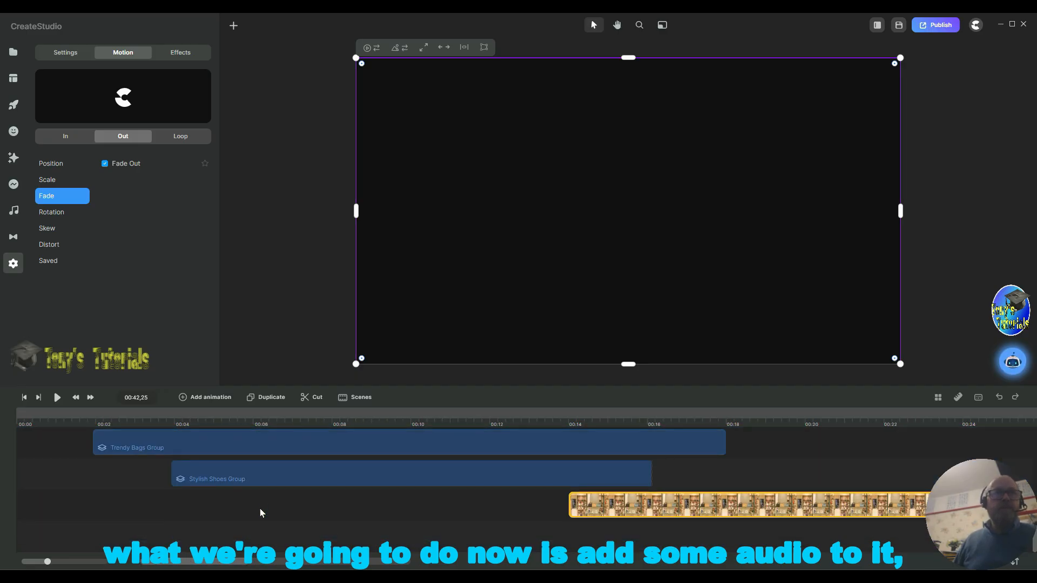
scroll(260, 512, up, 2)
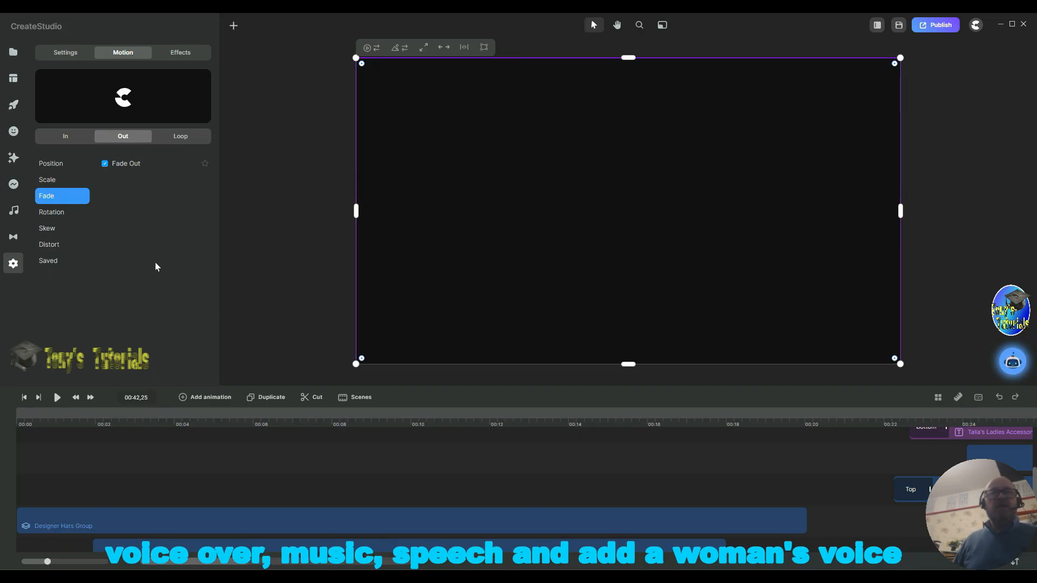
Step: Open the text-to-speech options and choose the female voice Jessica for the voice-over
click(14, 211)
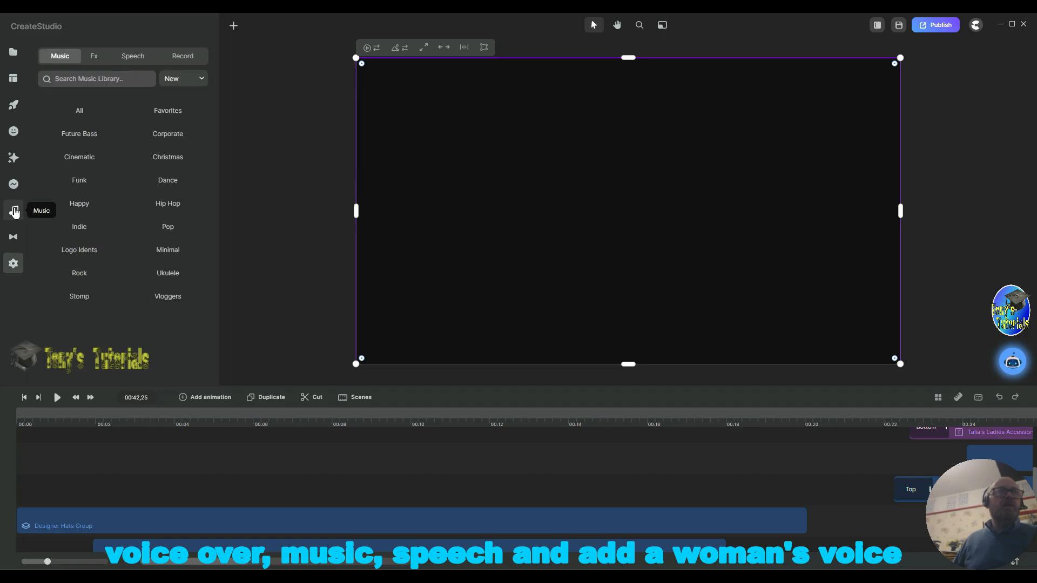
click(132, 56)
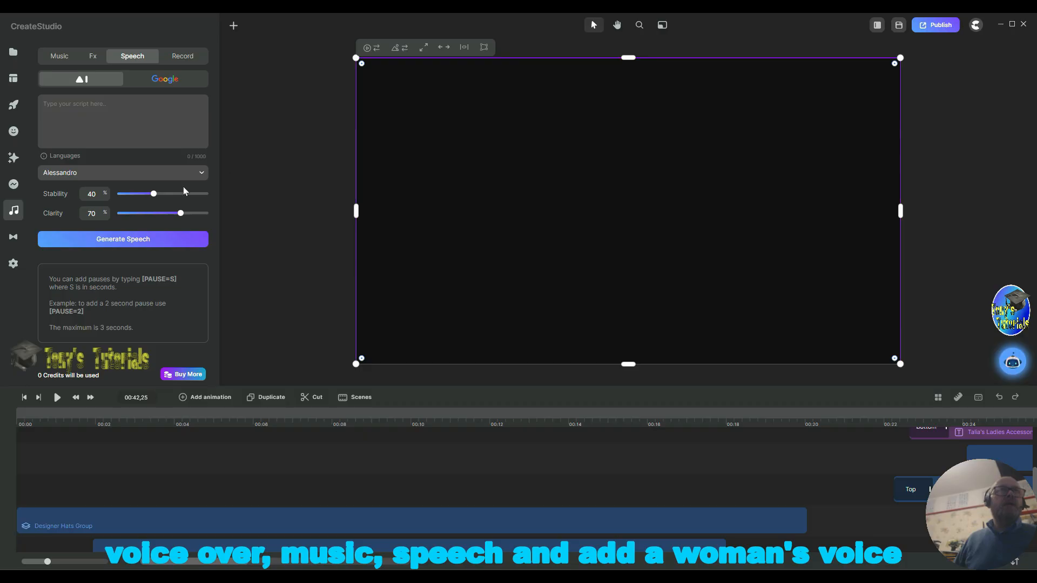
click(170, 174)
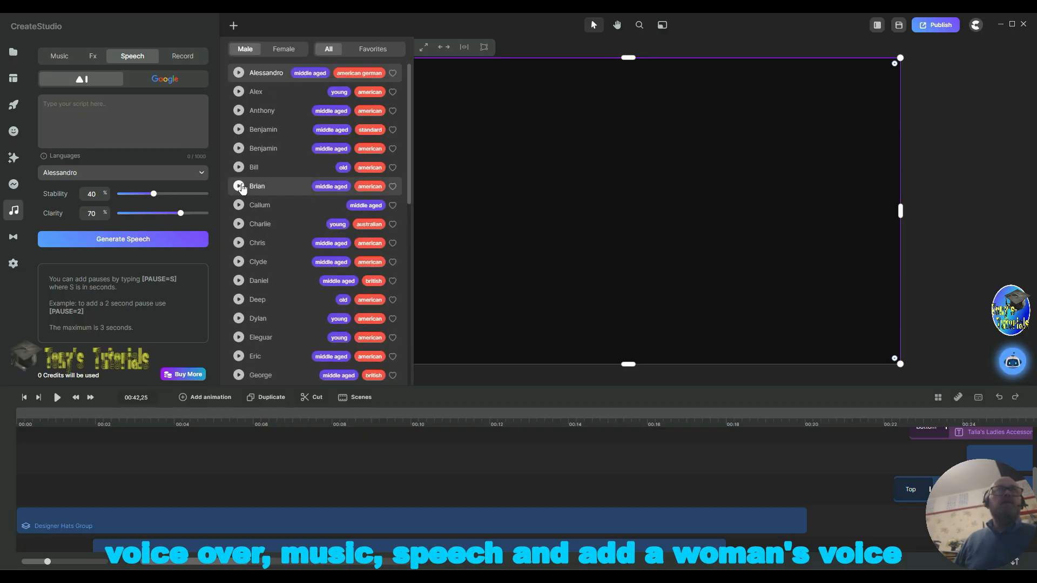
click(281, 48)
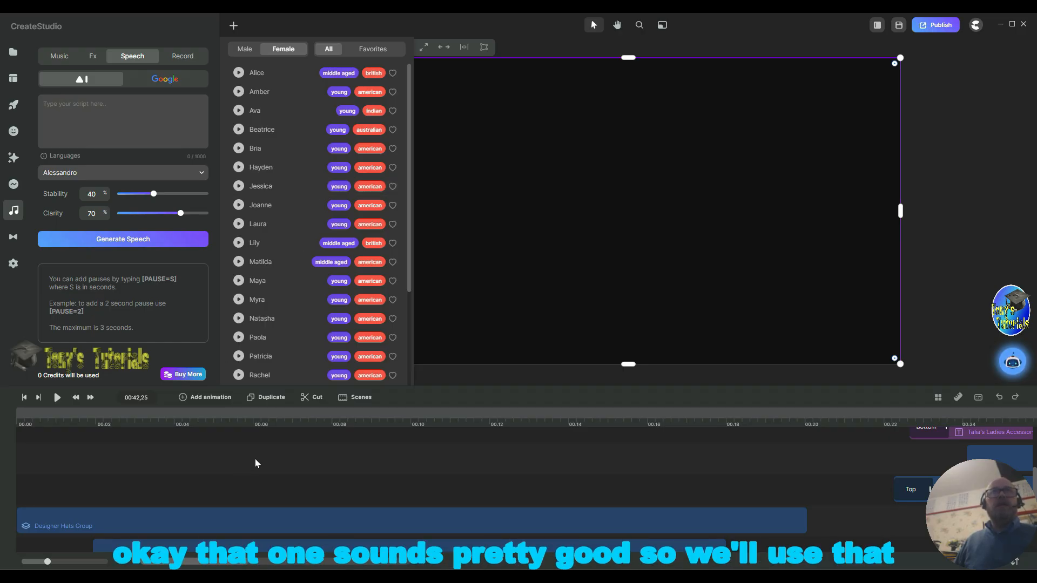
click(263, 187)
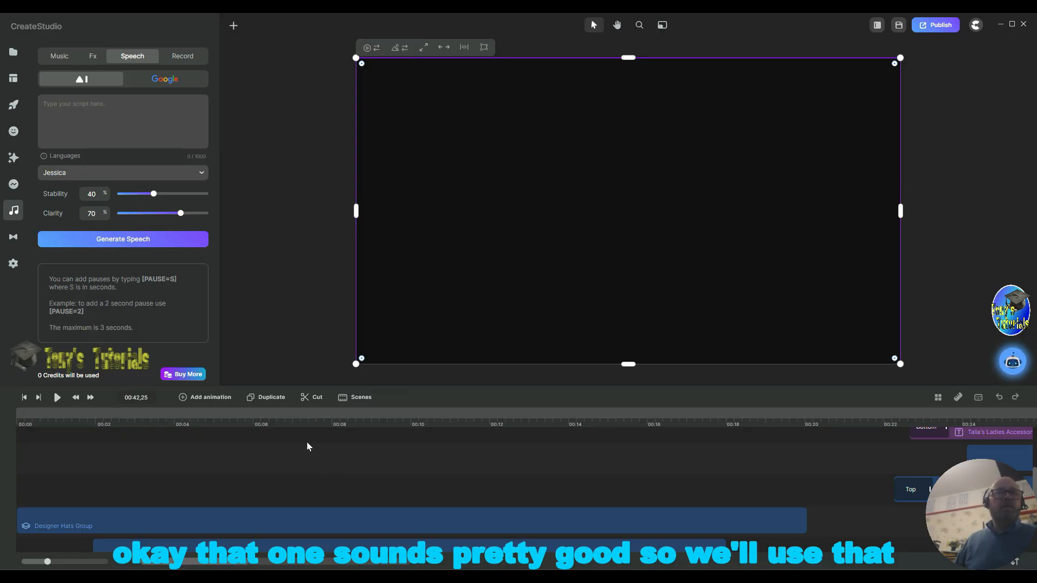
Step: Start the speech script with "Designer Hats, [PAUSE=2]"
click(176, 98)
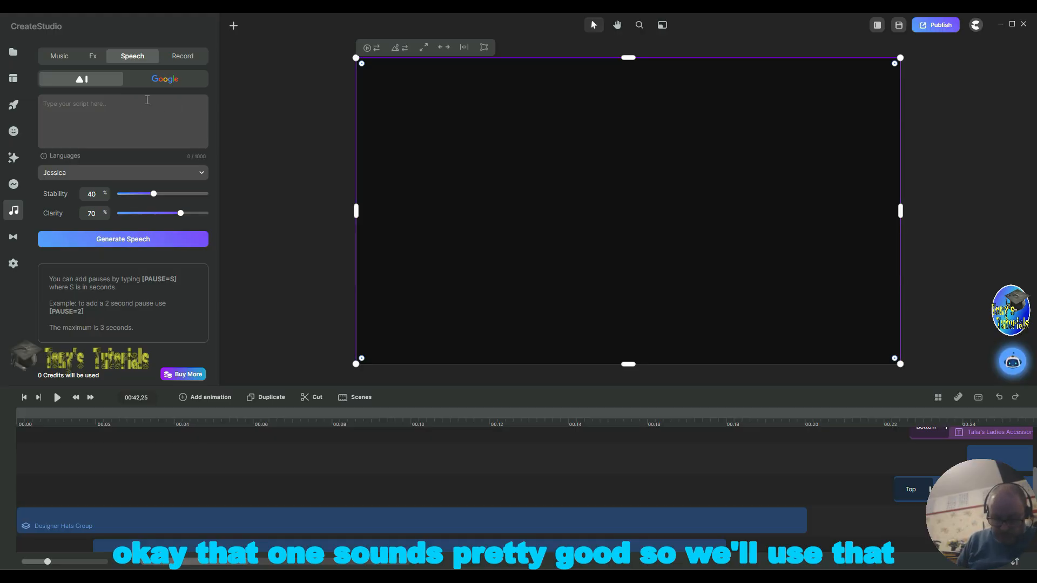
text(Desi)
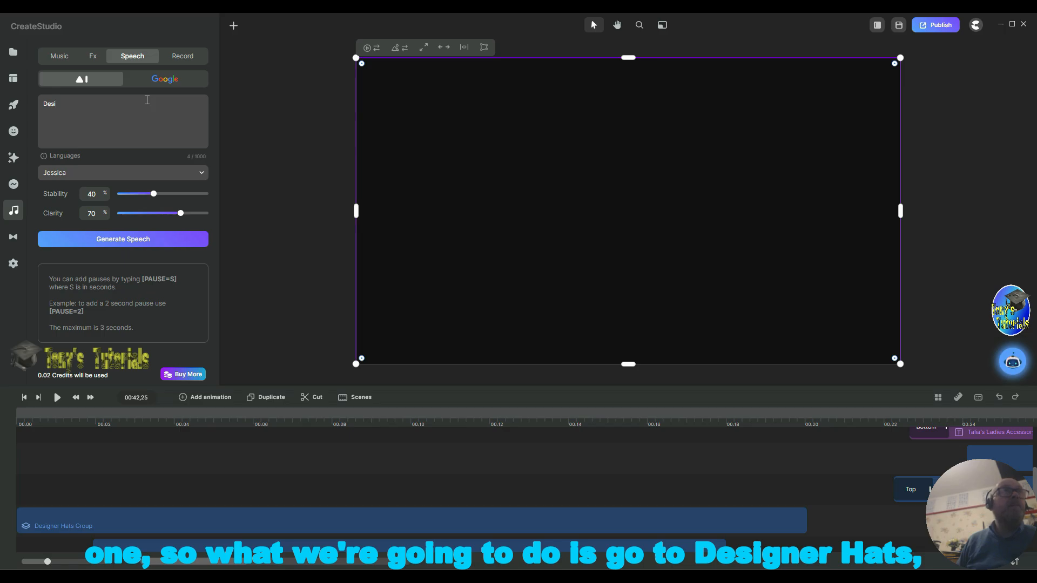
text(gn)
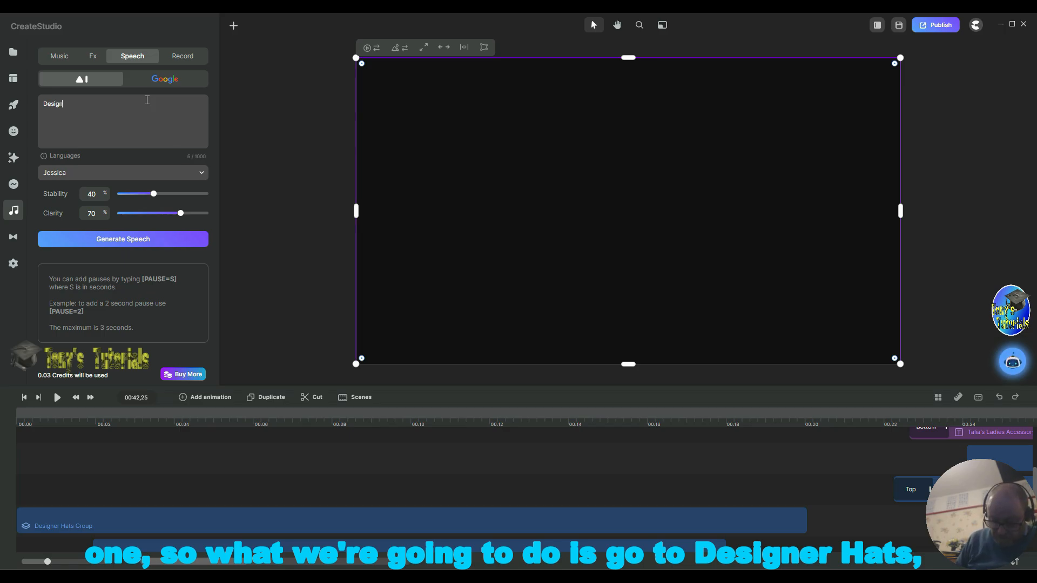
text(er Hats)
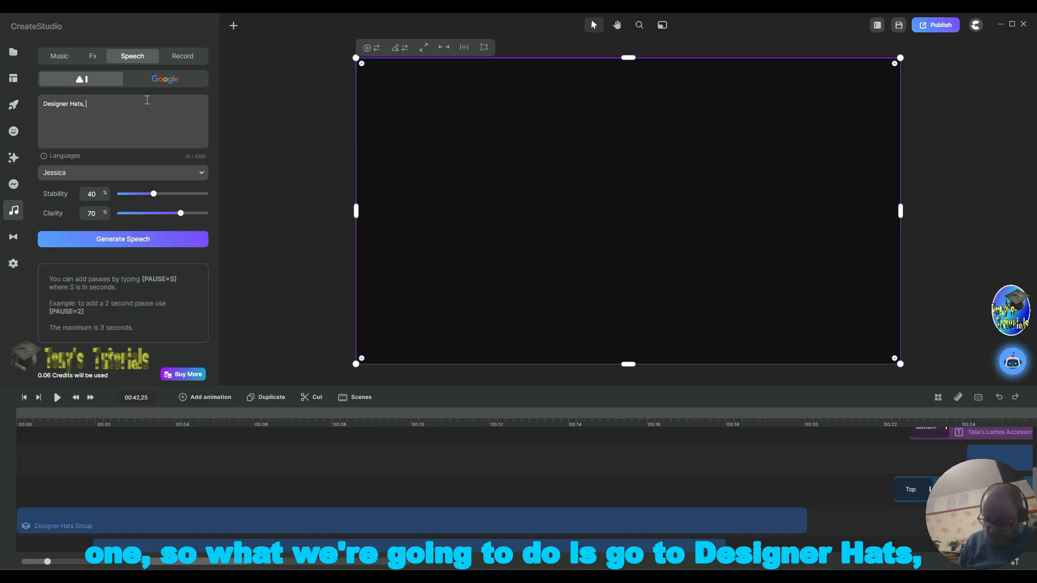
text(,)
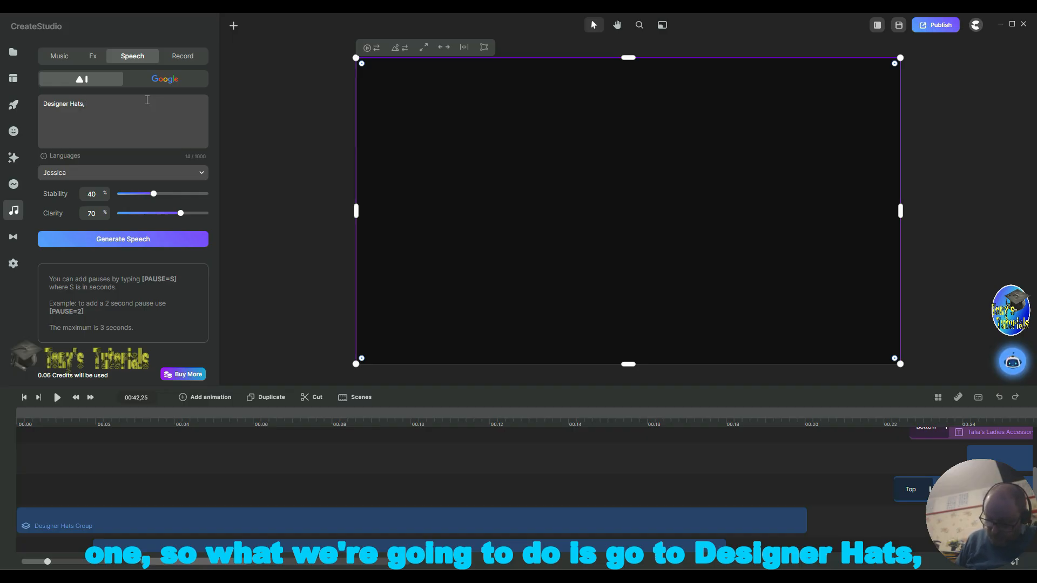
text( [P)
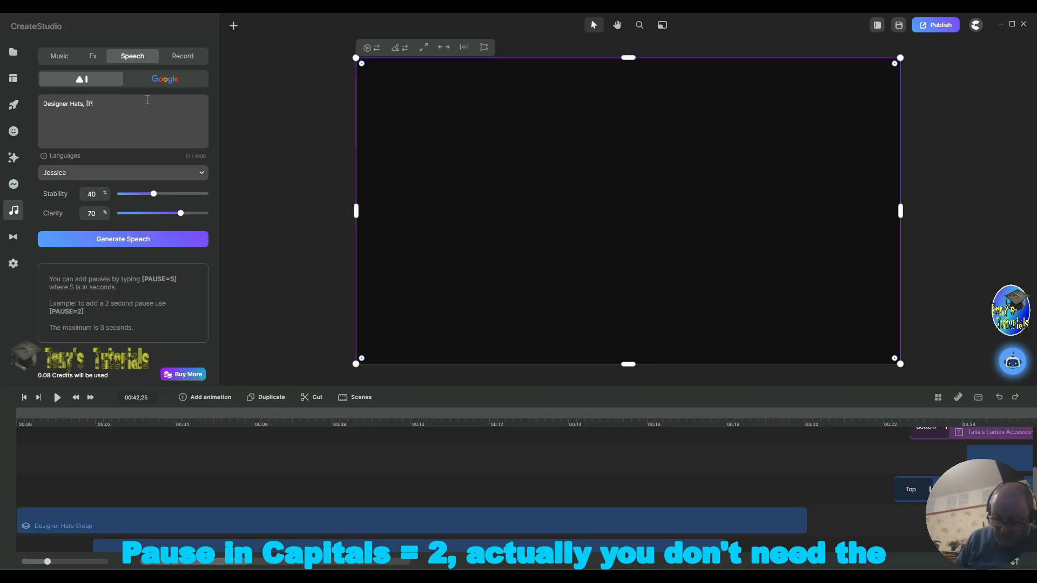
text(AUSE)
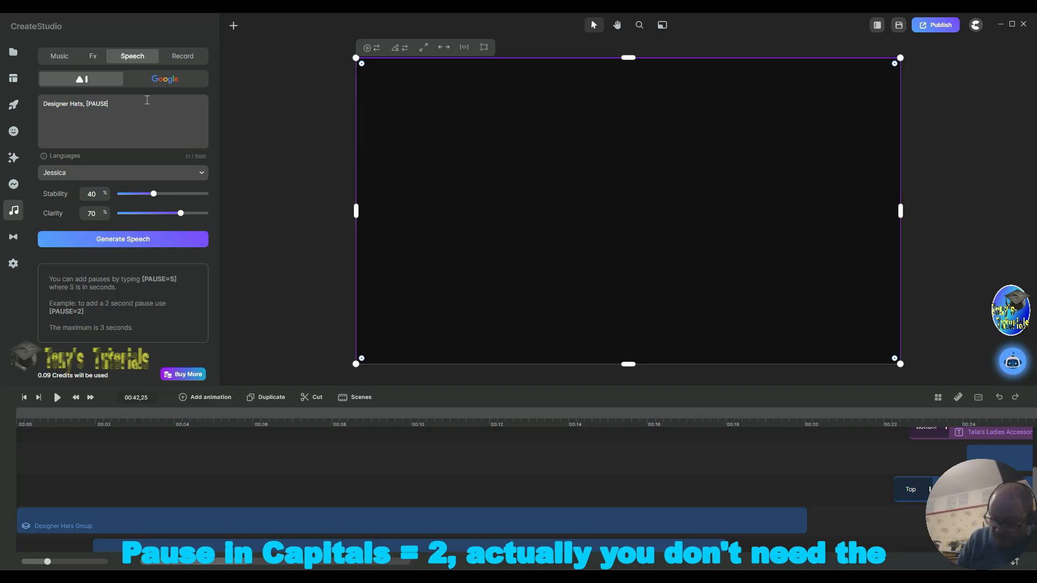
text(=)
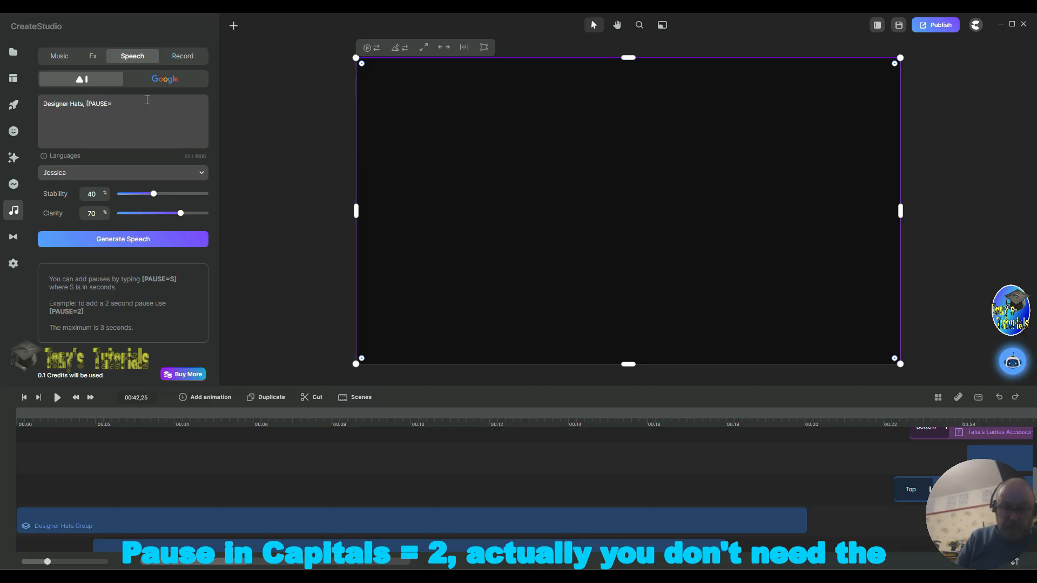
text( 2)
key(BackSpace)
key(BackSpace)
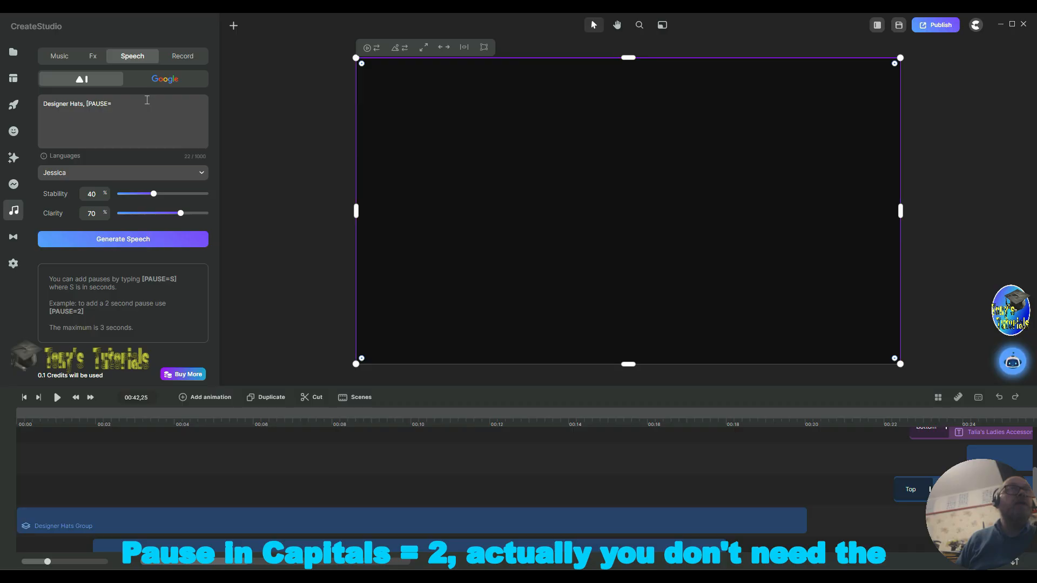
text(2)
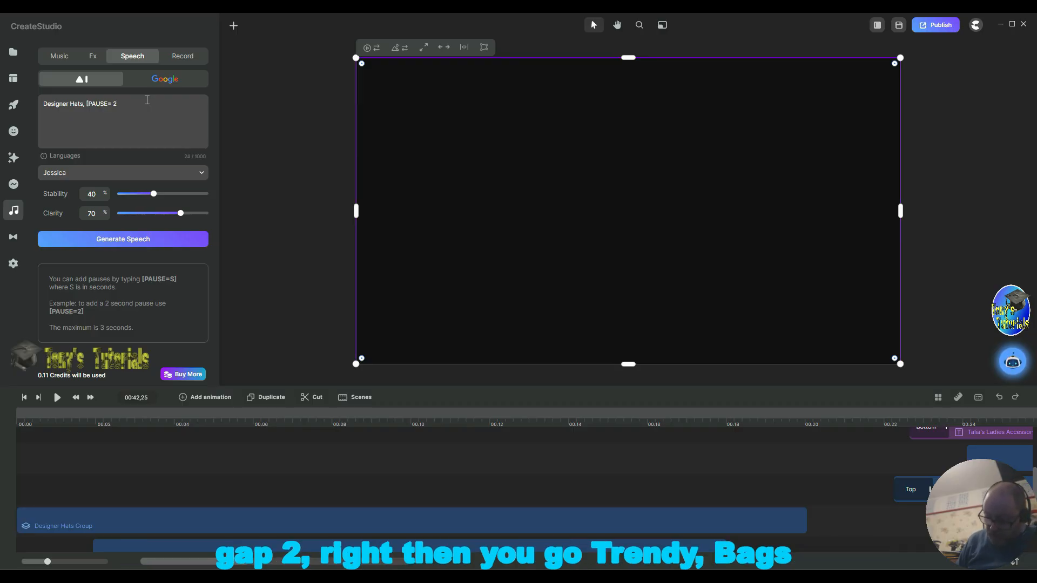
text(])
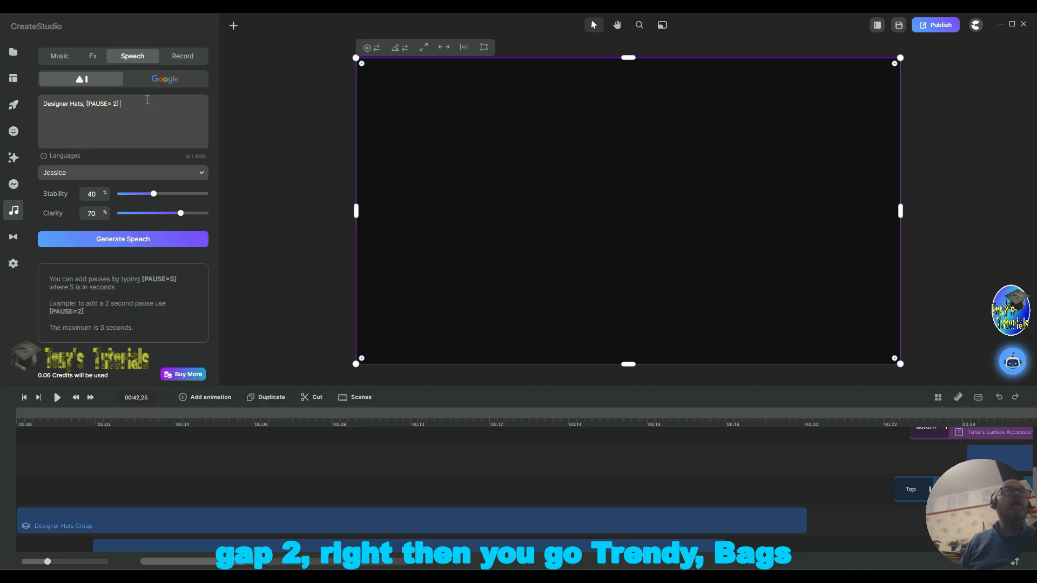
text( Tr)
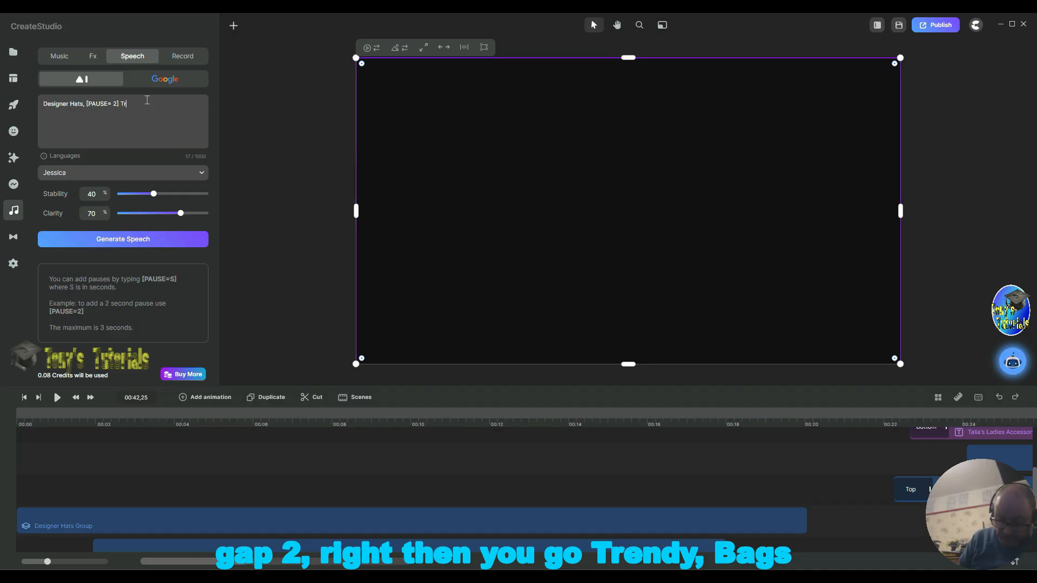
text(endt)
text(y)
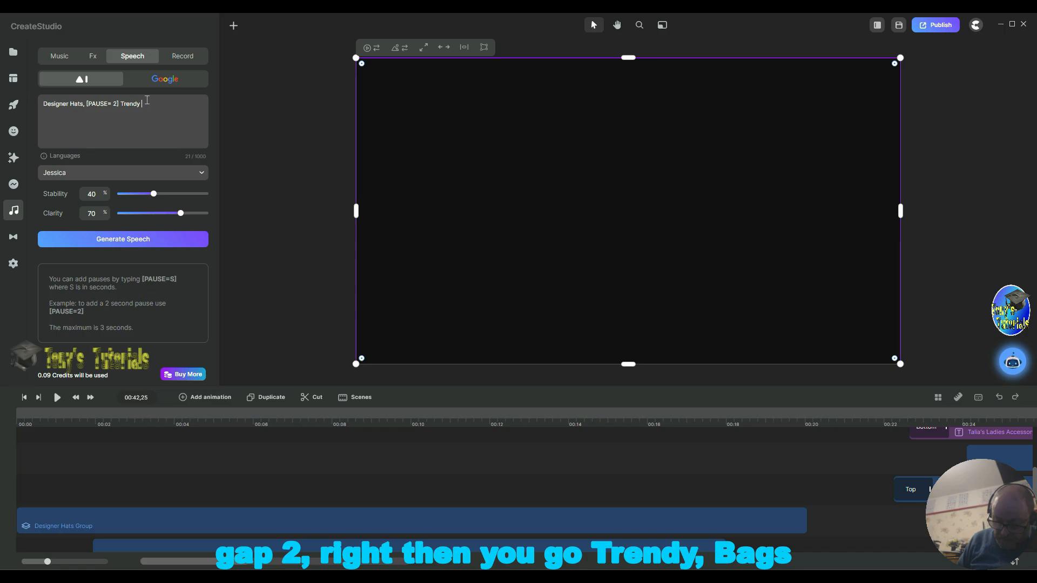
text( Bags)
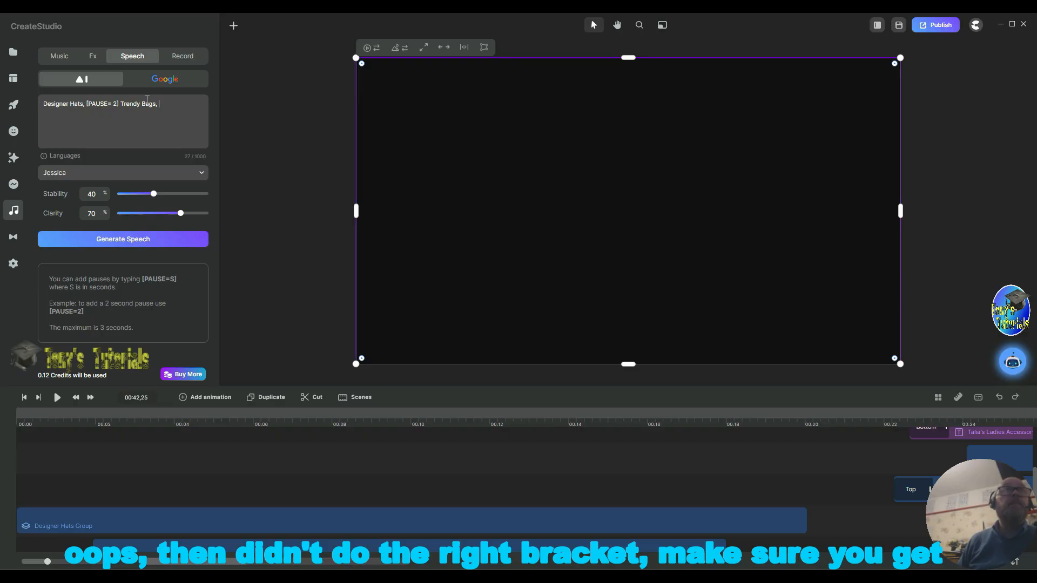
Step: Continue the speech script with "Trendy Bags, [PAUSE=2]"
text(,)
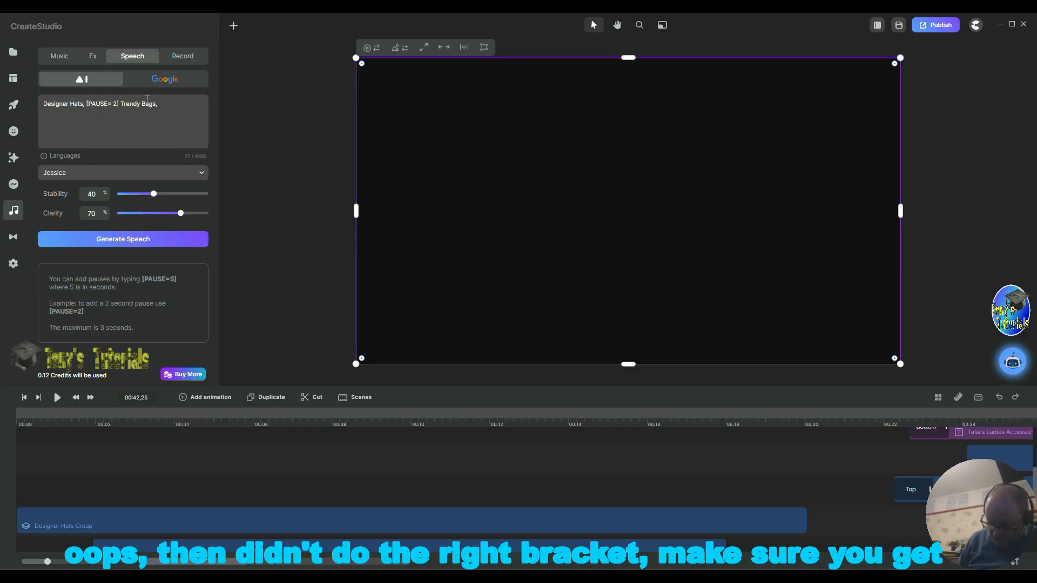
text( [)
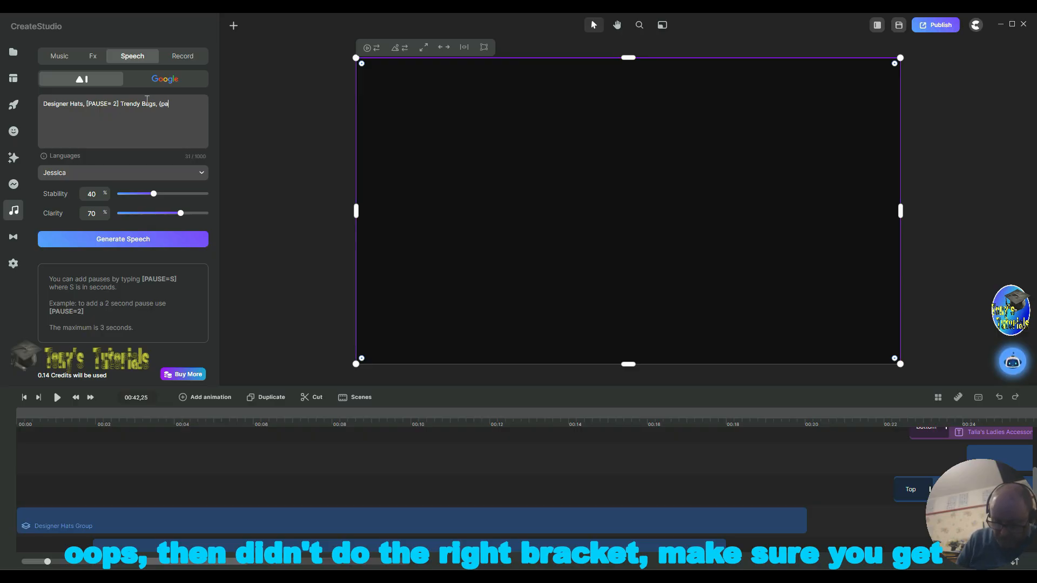
key(BackSpace)
key(BackSpace)
key(BackSpace)
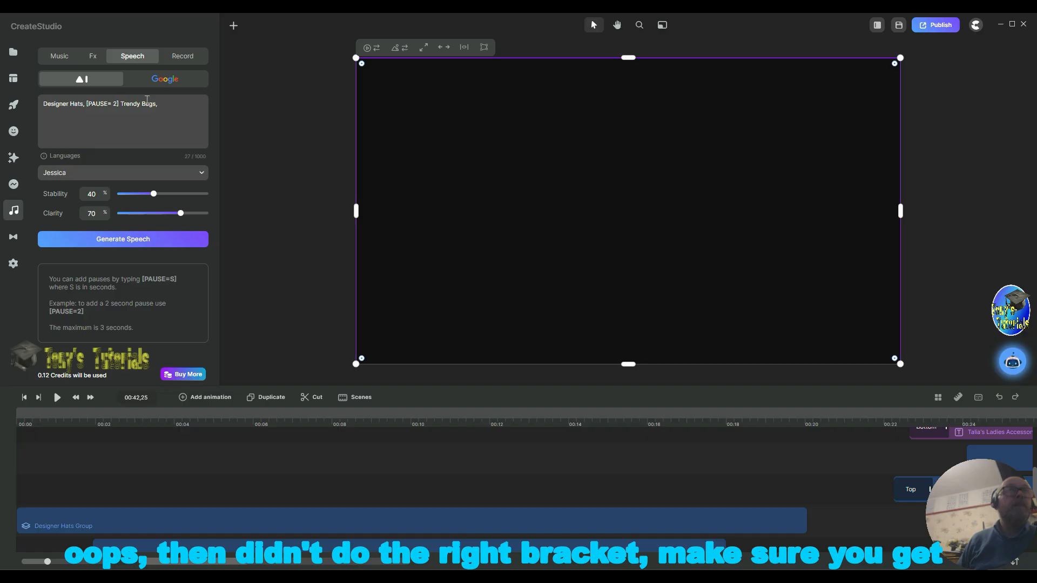
text([)
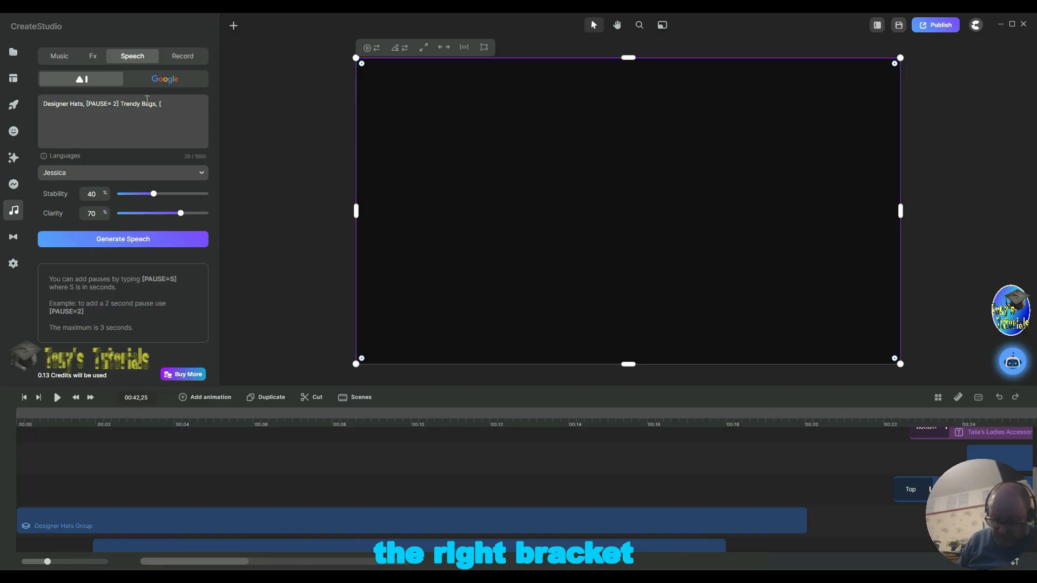
text(PAUSE)
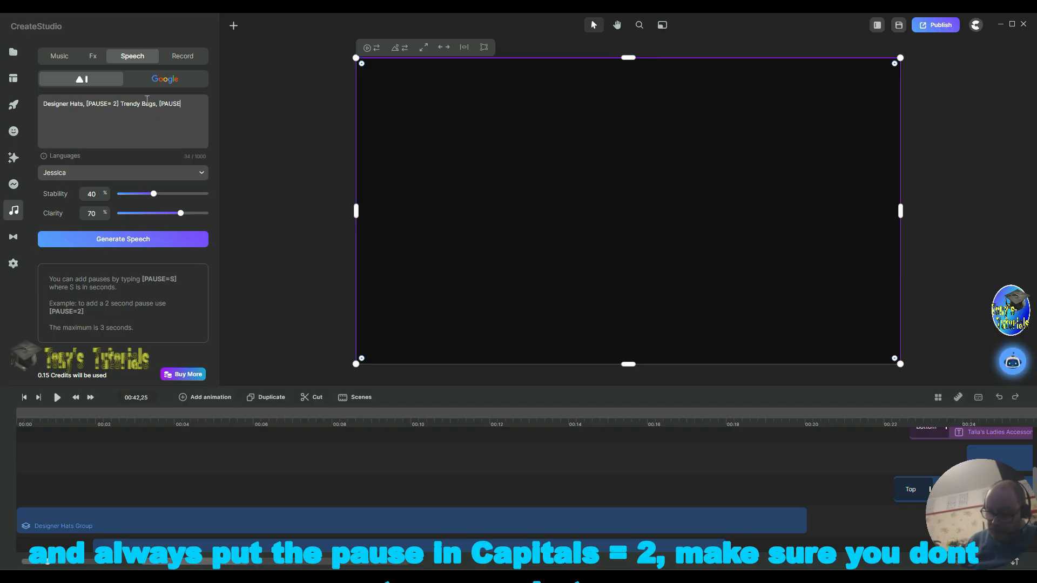
text(=2)
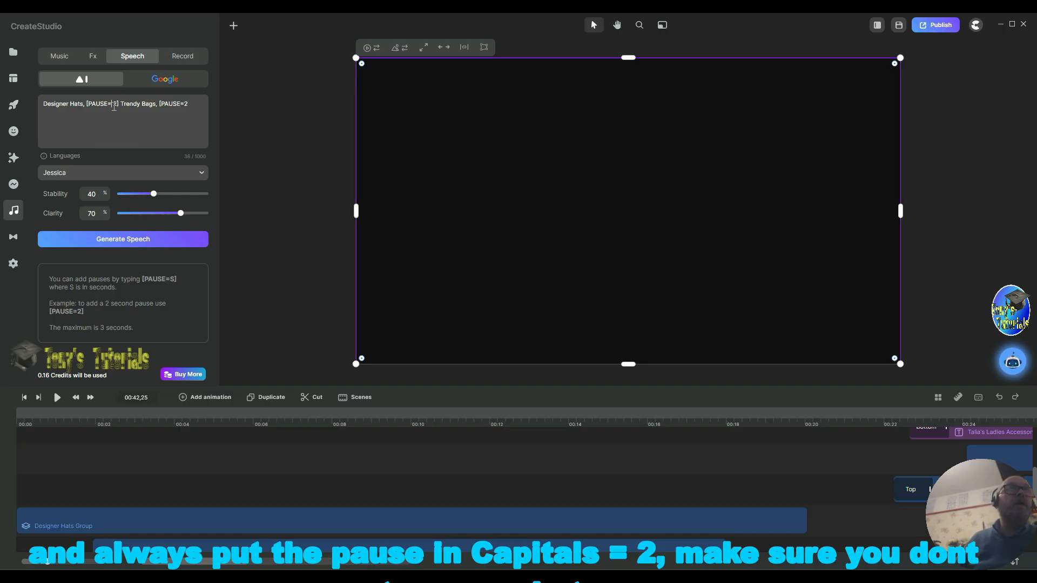
key(BackSpace)
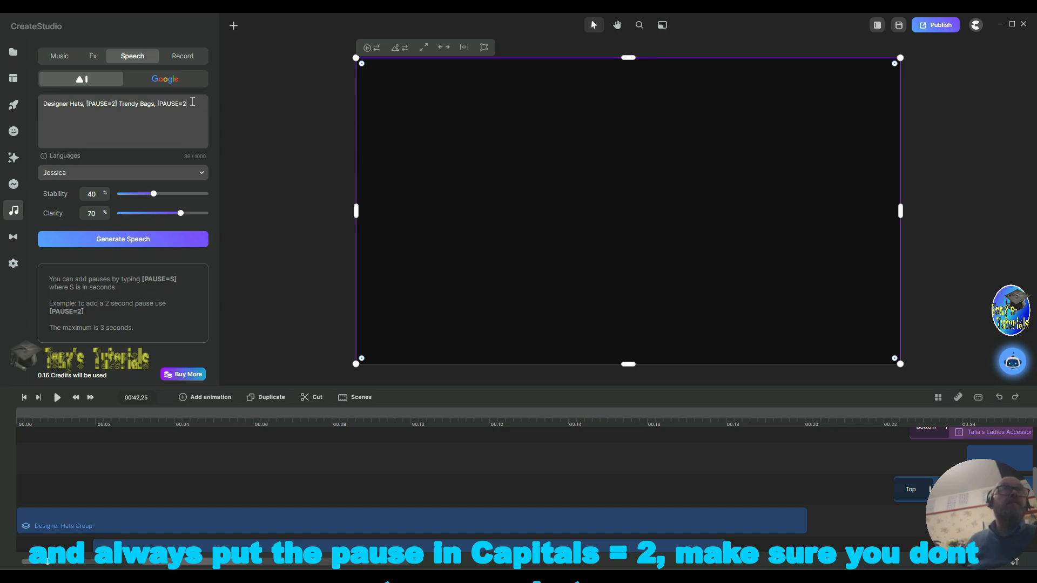
text(])
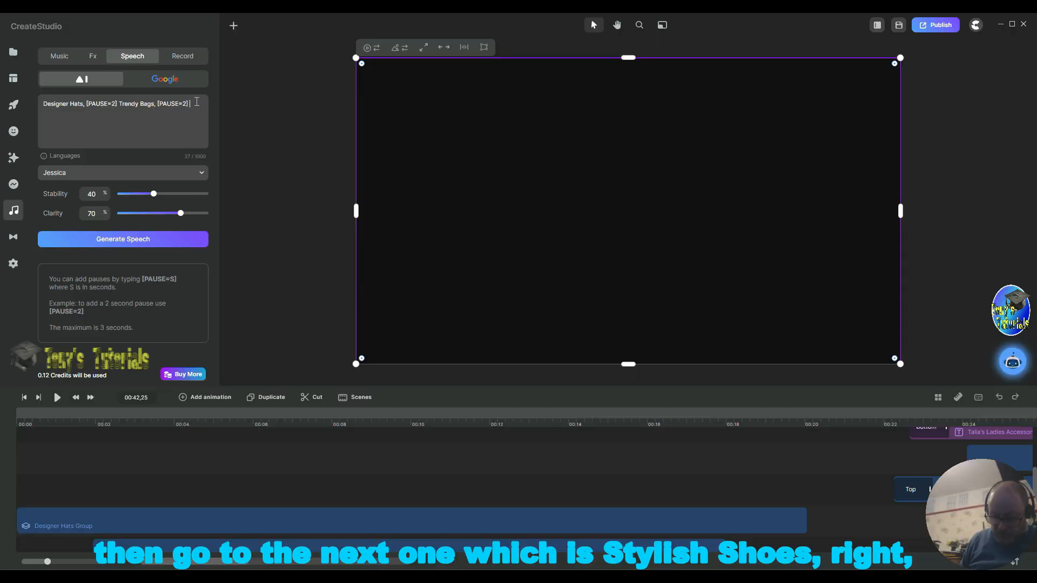
Step: Add "Stylish Shoes, [PAUSE=2]" to the speech script
text(S)
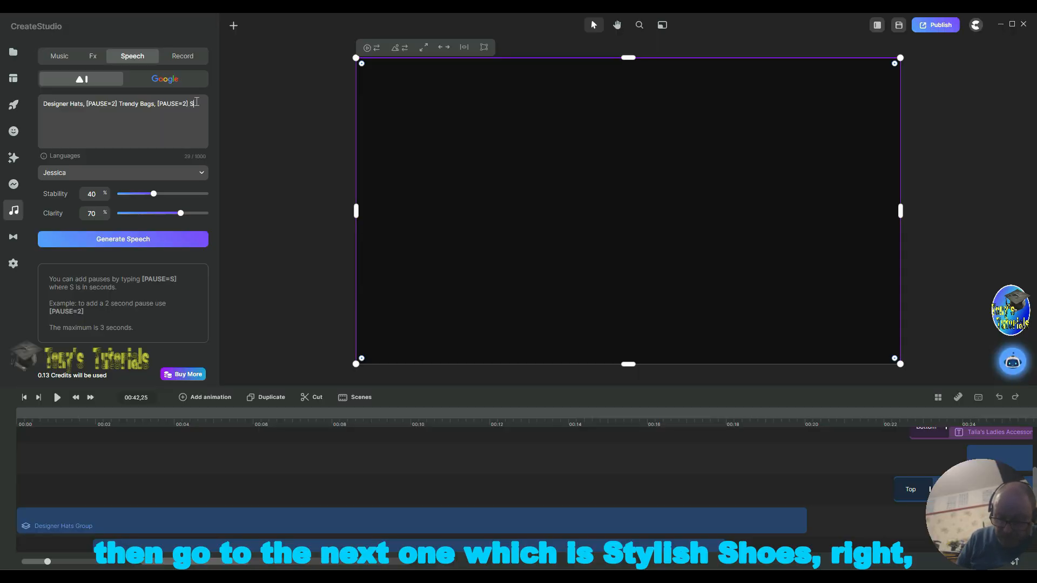
text(tylish)
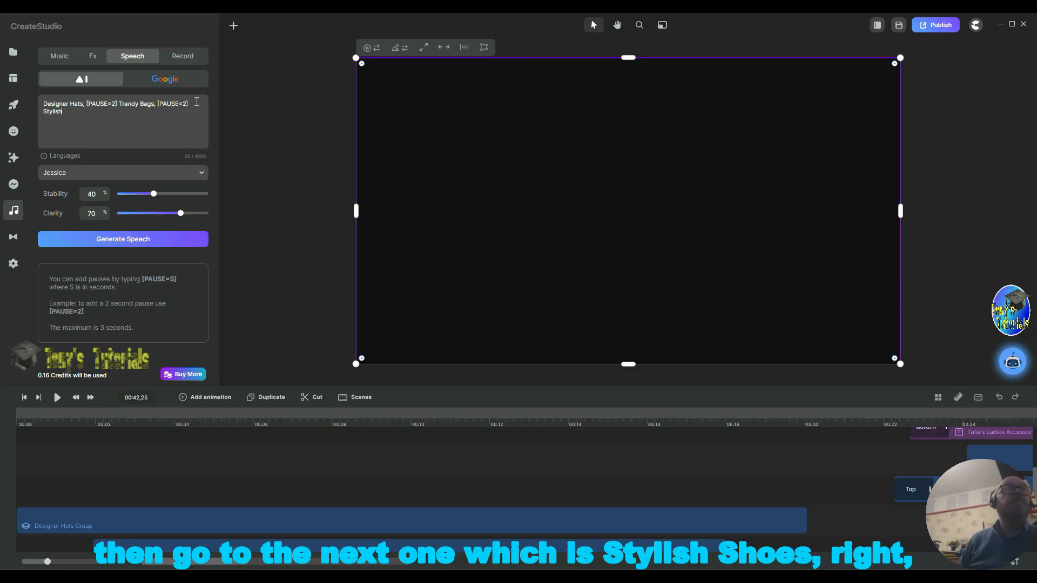
text( Shoes,)
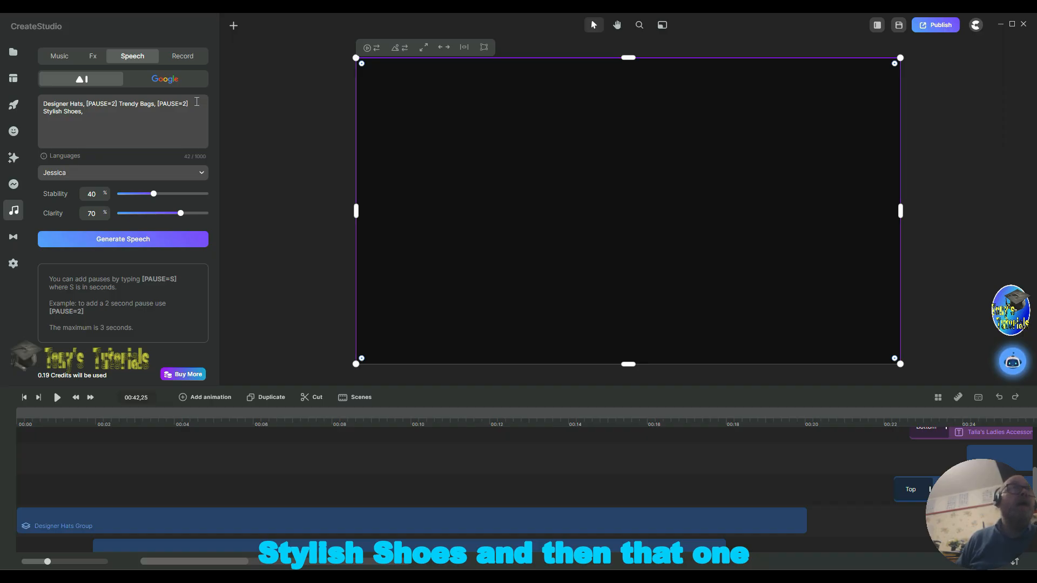
text([P)
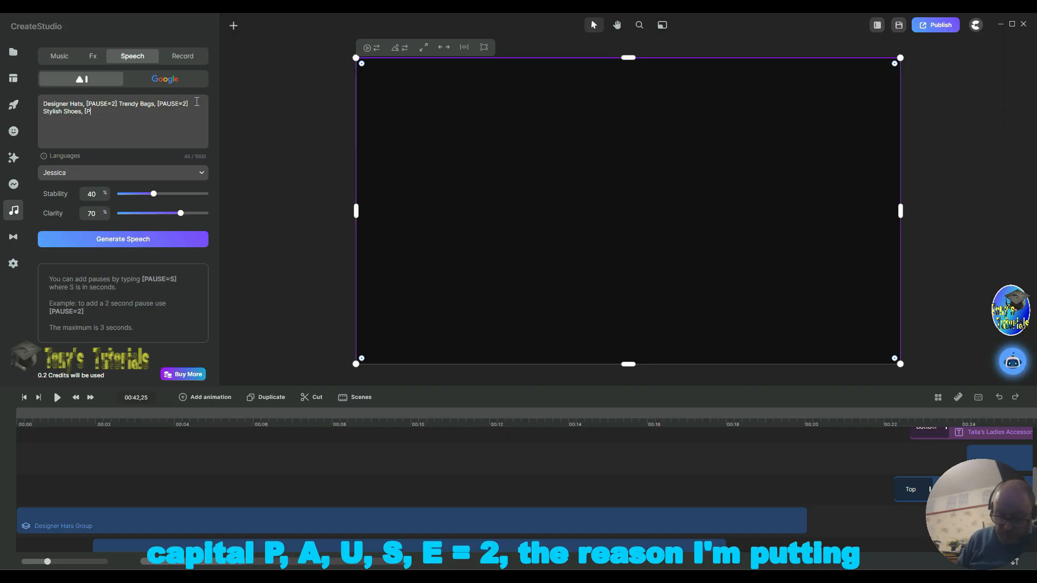
text(AUS)
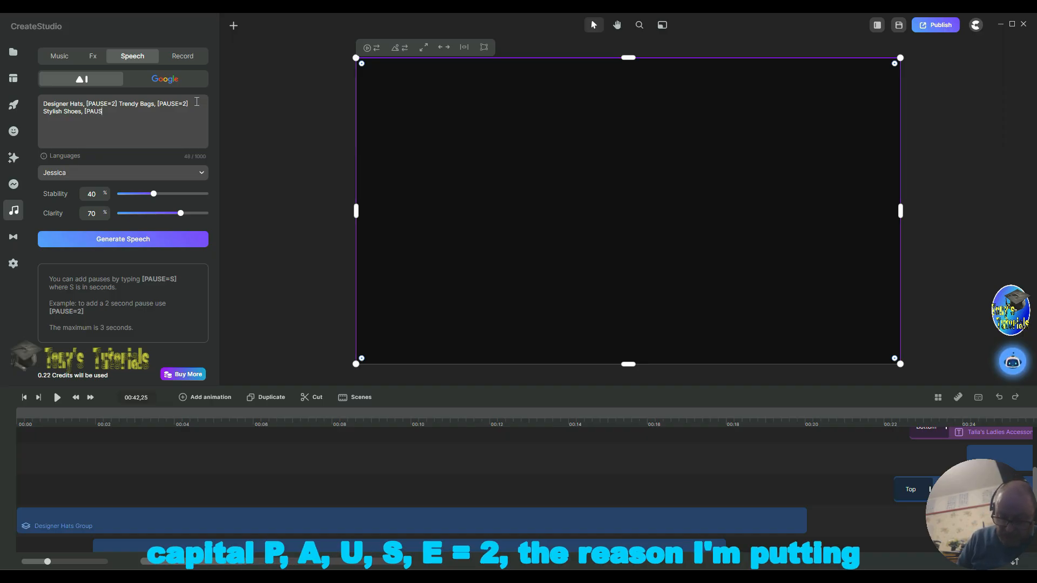
text(E=)
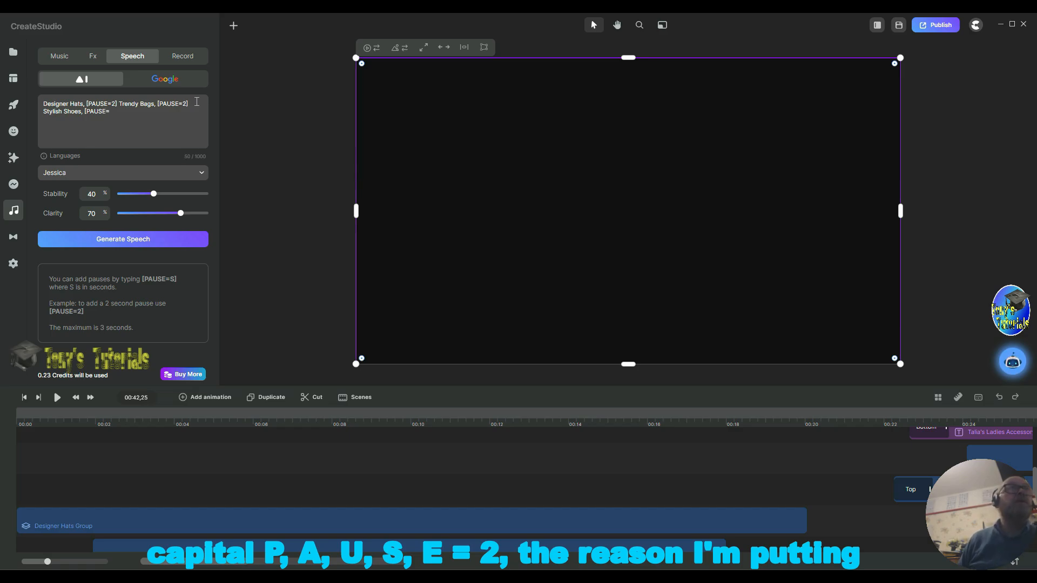
text(2)
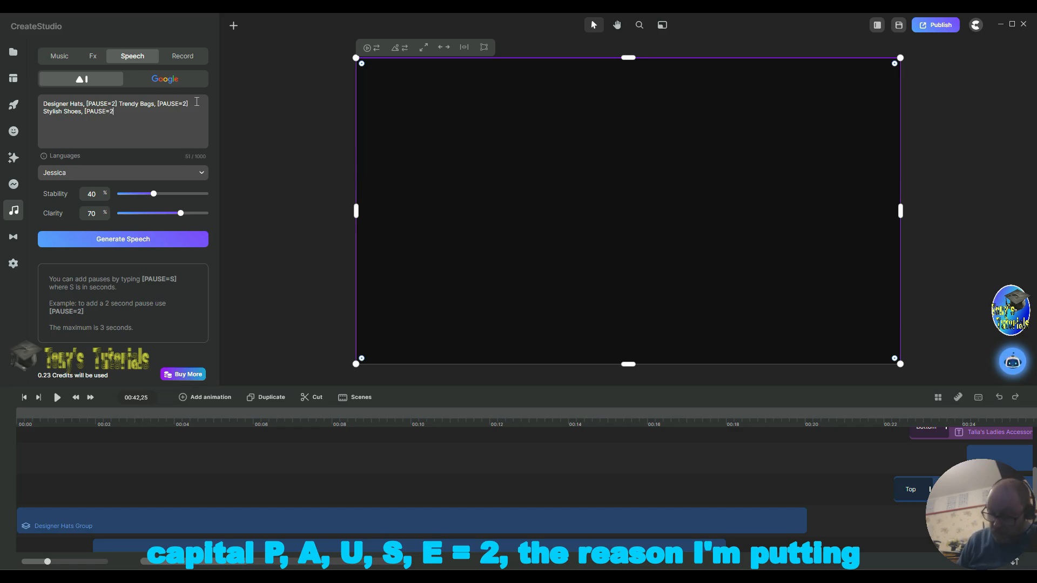
text(])
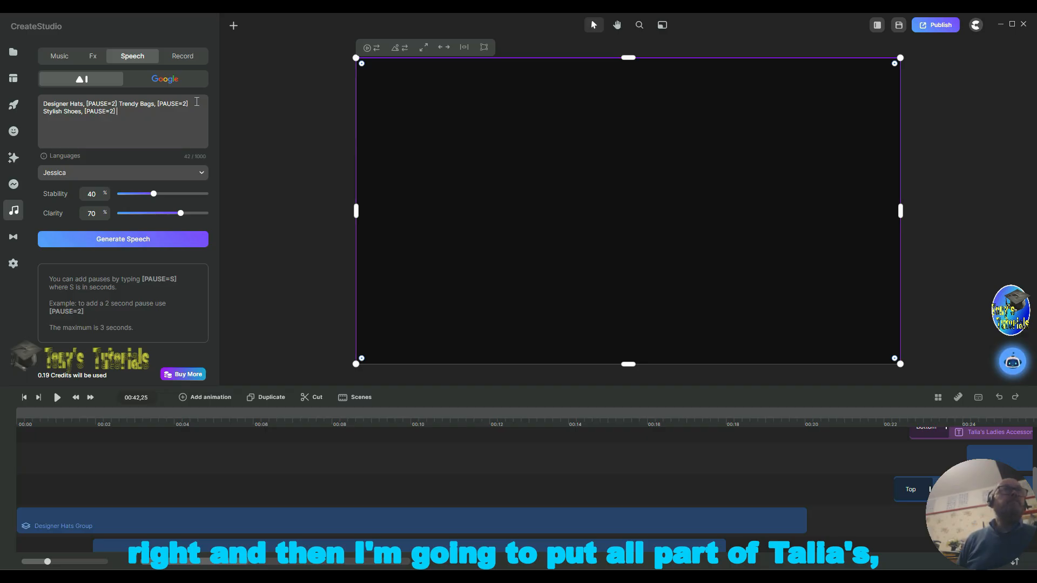
Step: Add "All Part of Talia's Fashion, [PAUSE=2]" to the speech script
text(A)
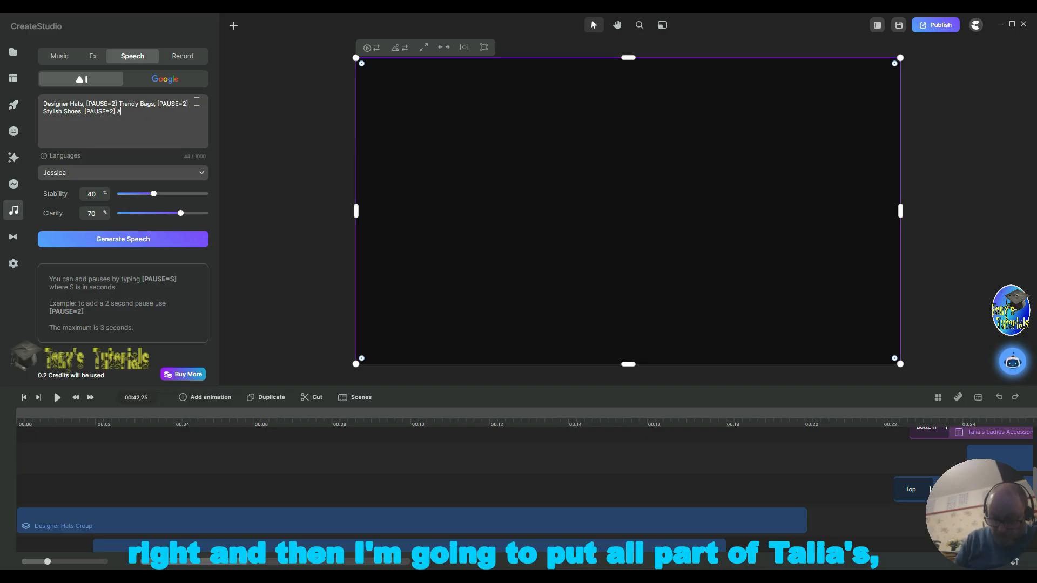
text(ll P)
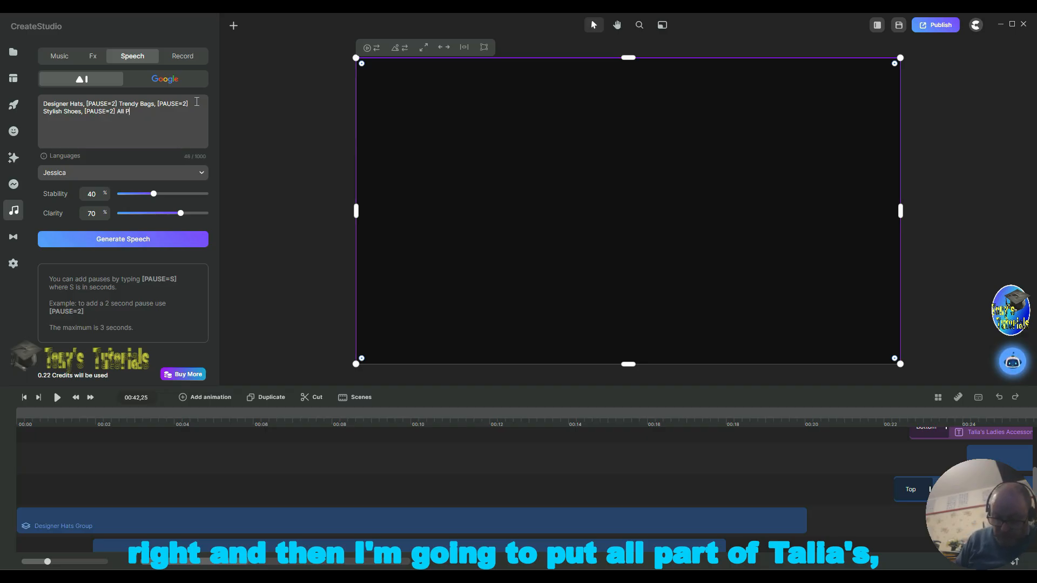
text()O)
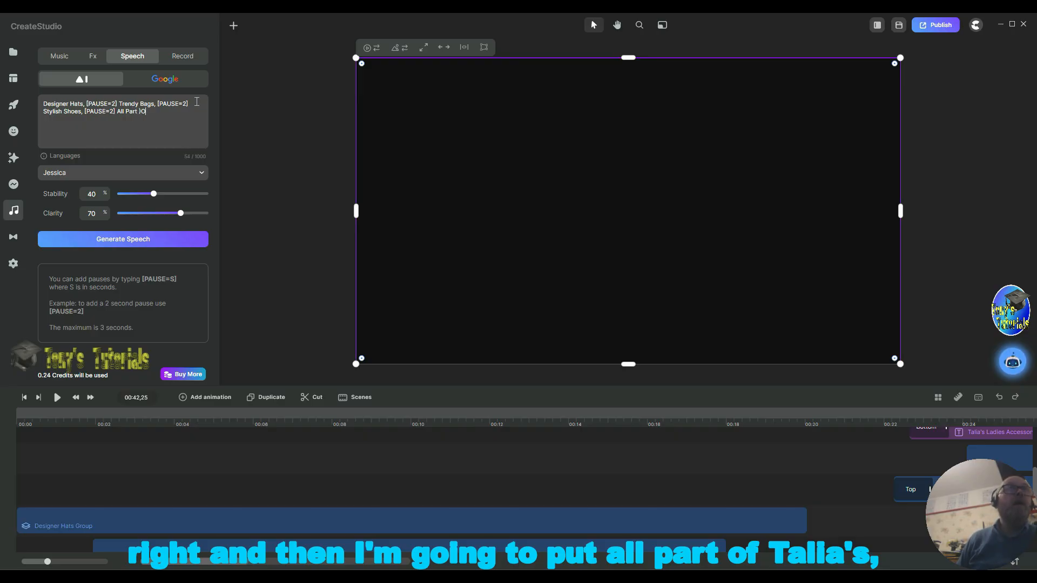
key(BackSpace)
key(BackSpace)
key(BackSpace)
text(o)
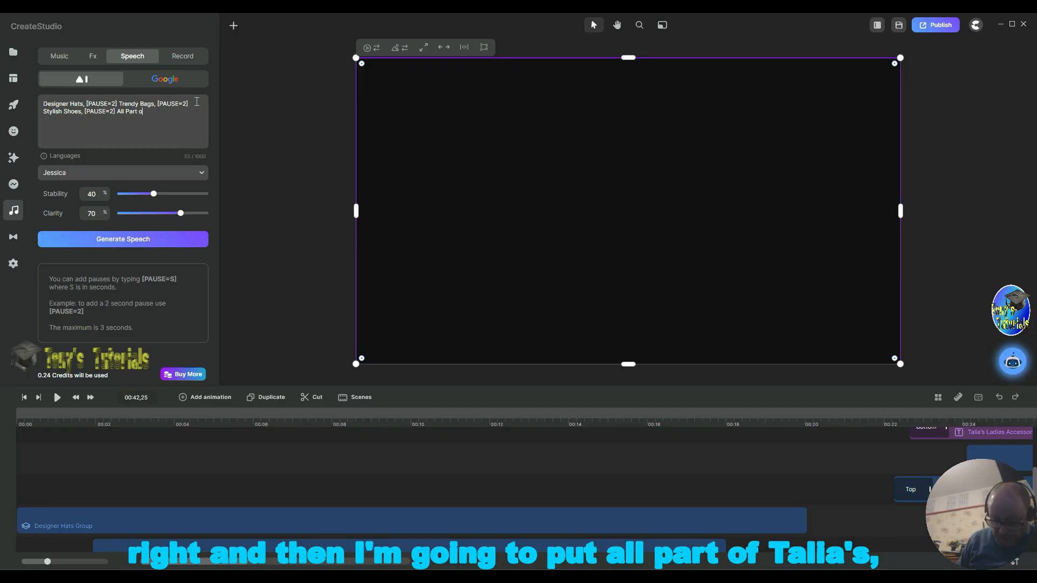
text(f T)
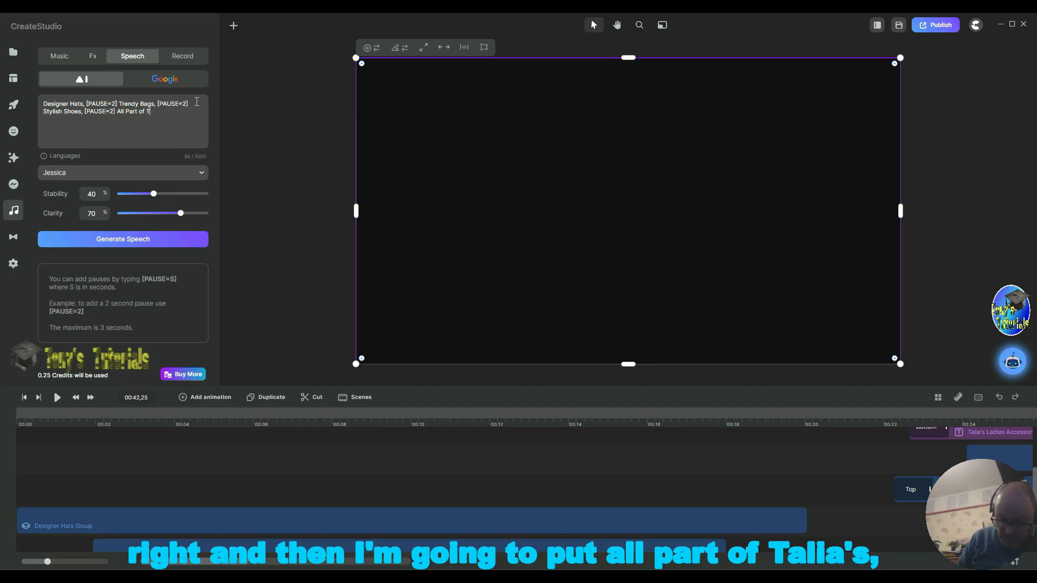
text(alia)
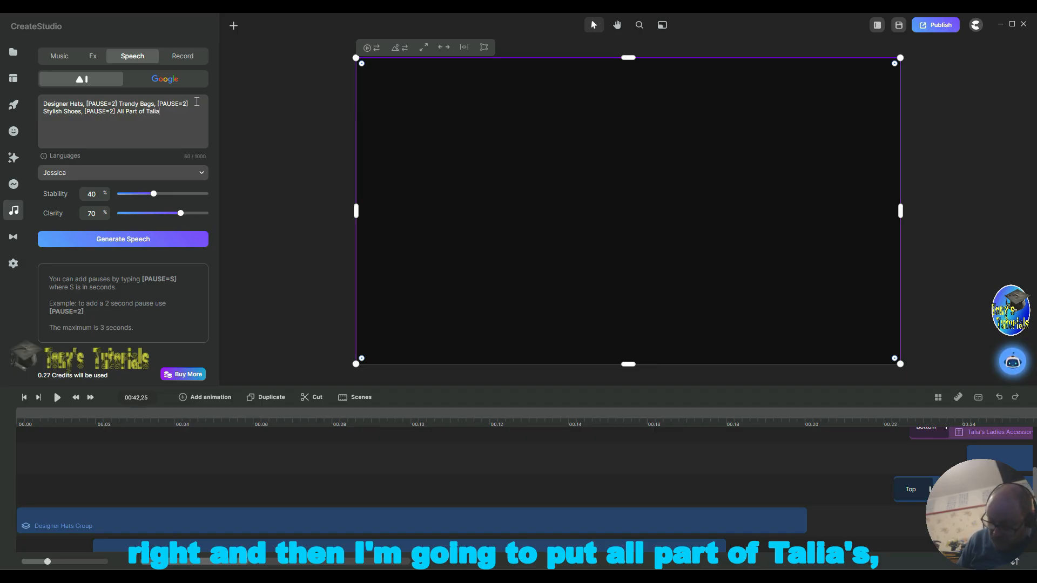
text('s)
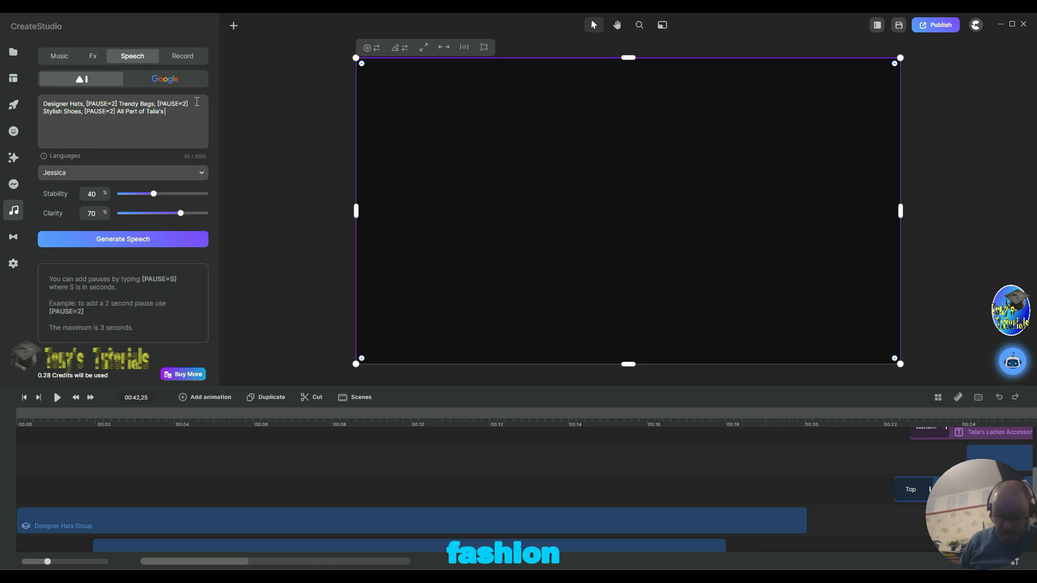
text( Fas)
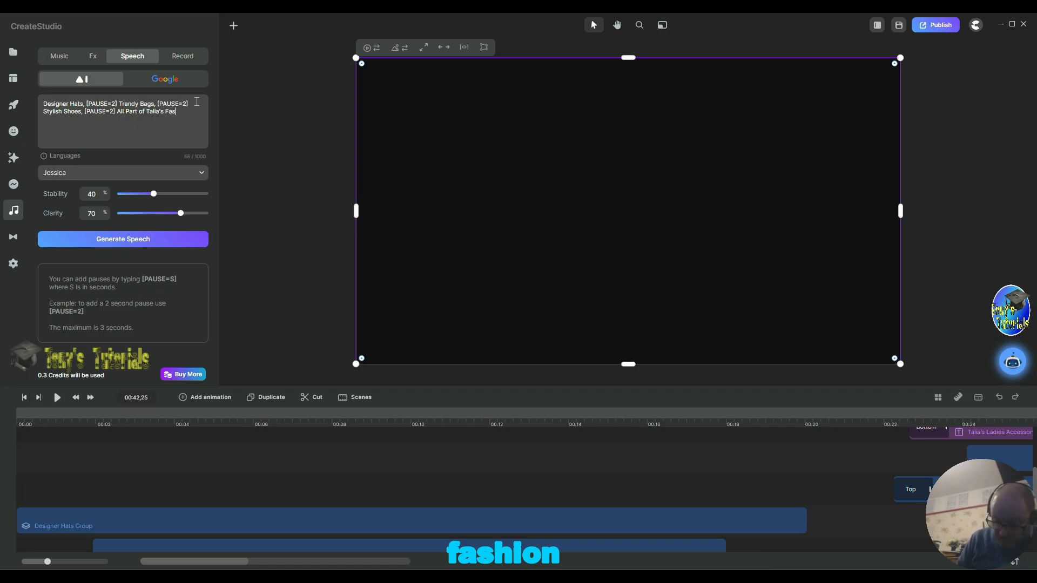
text(hion)
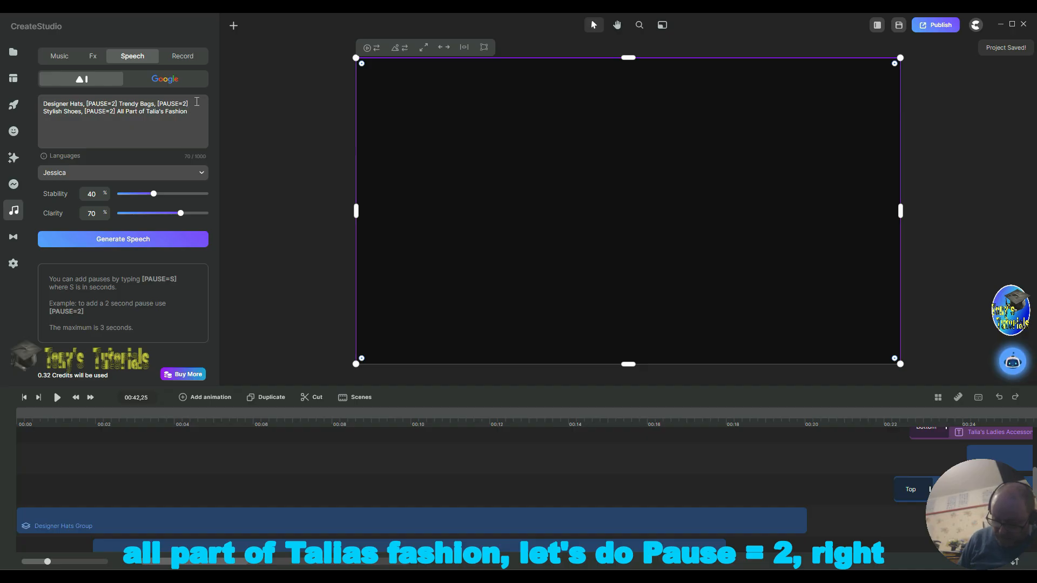
text(,)
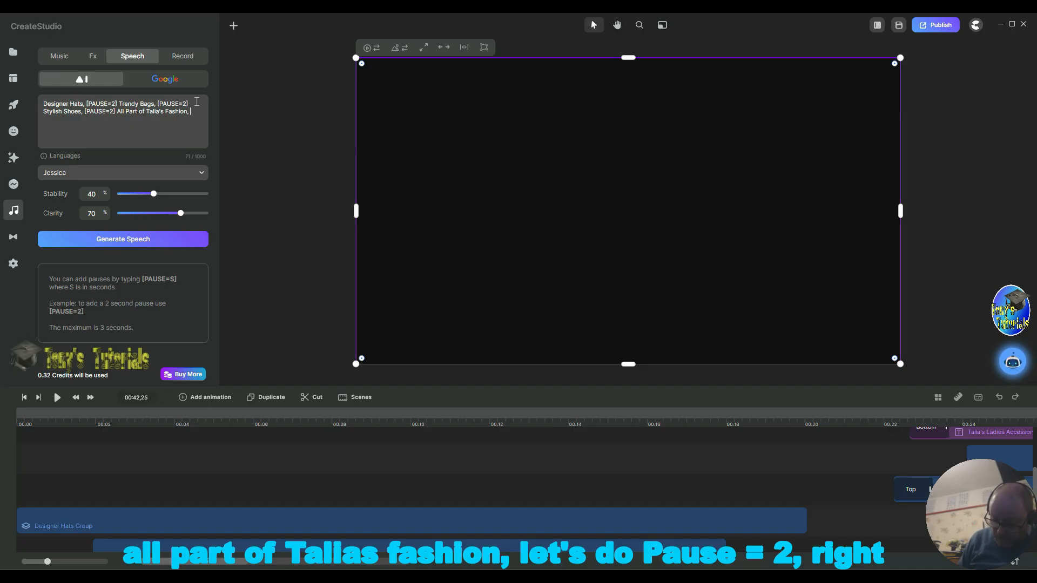
text( [)
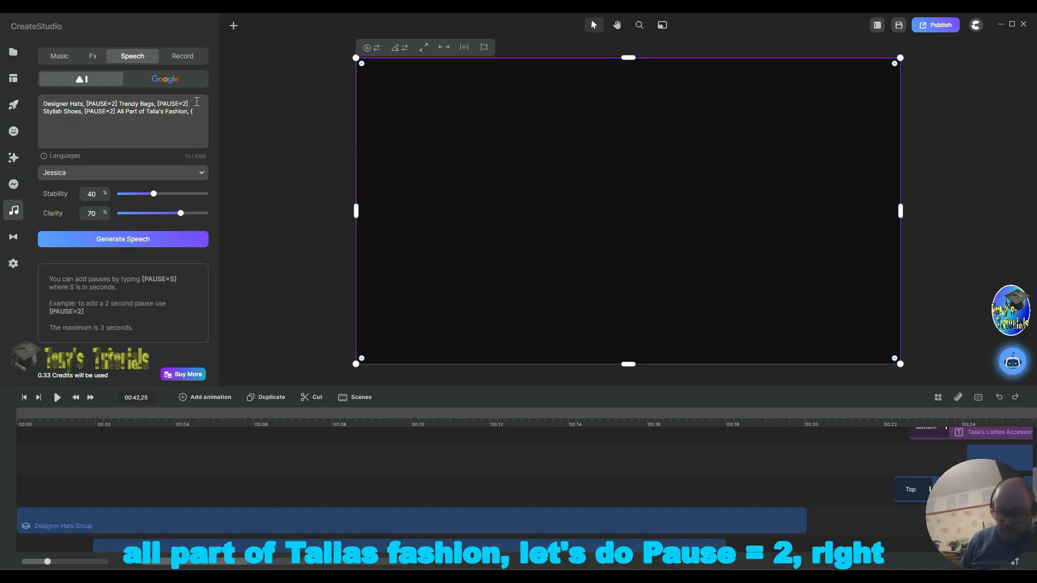
text( [PAUSE)
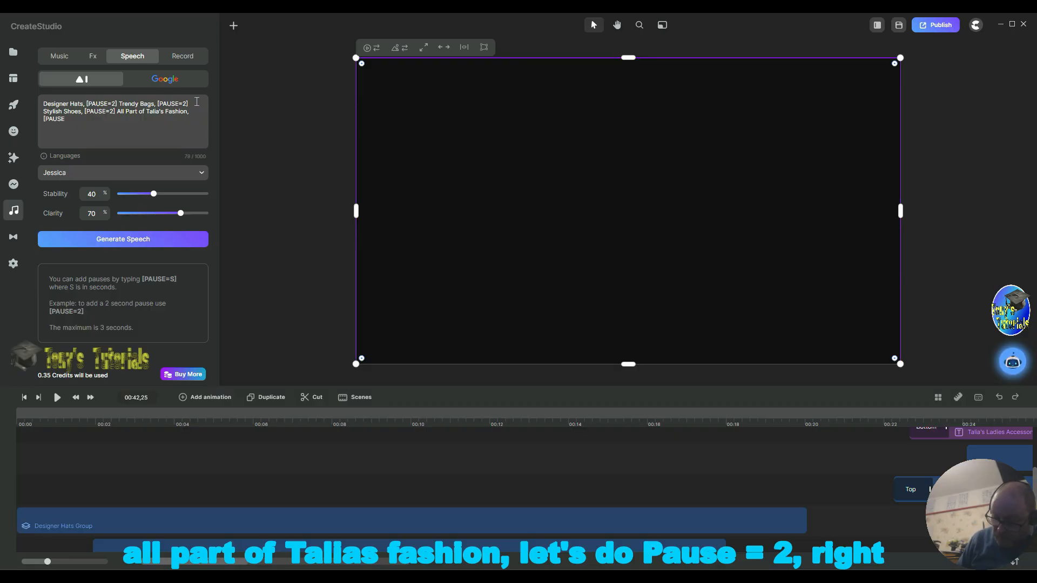
text(=2)
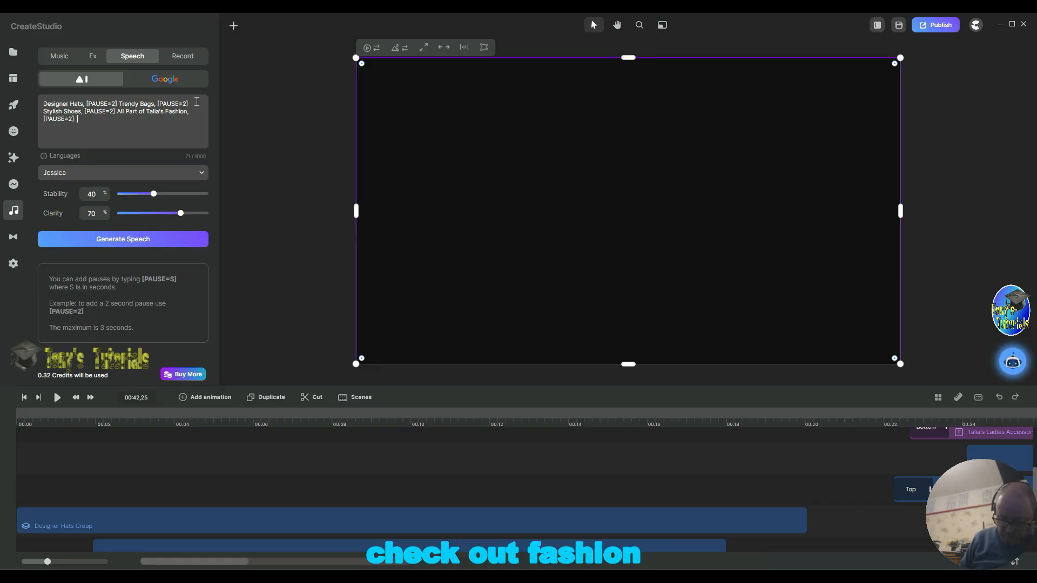
Step: Continue the speech script with "Check out Talia's Fashion"
text(Check O)
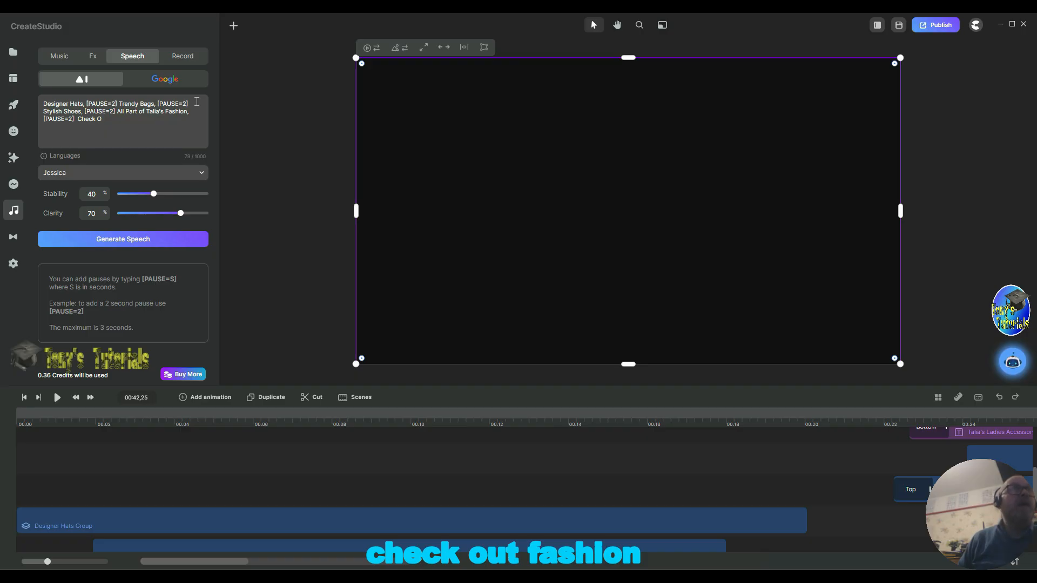
key(BackSpace)
key(BackSpace)
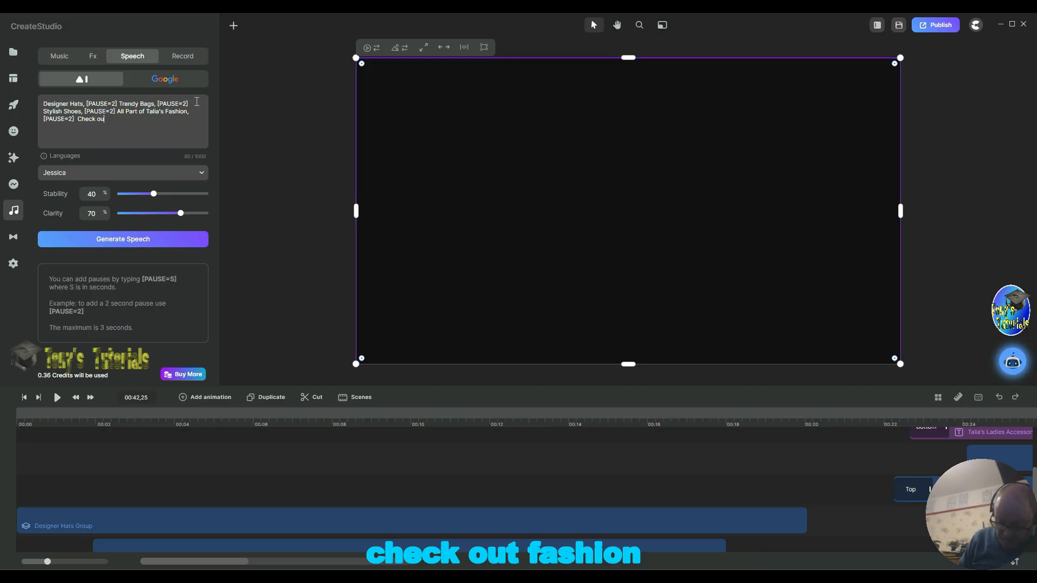
text(out Ta)
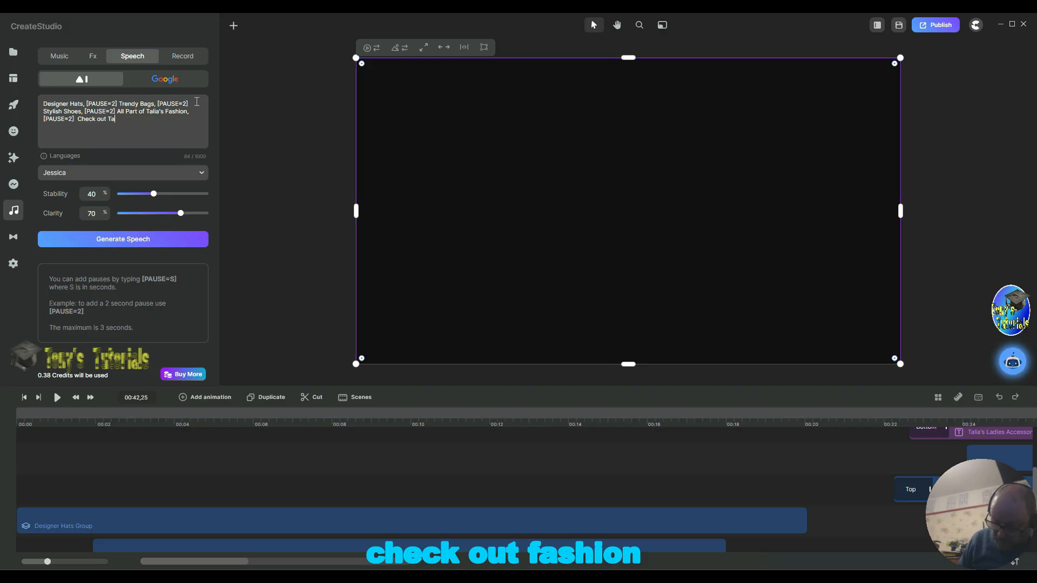
text(lia)
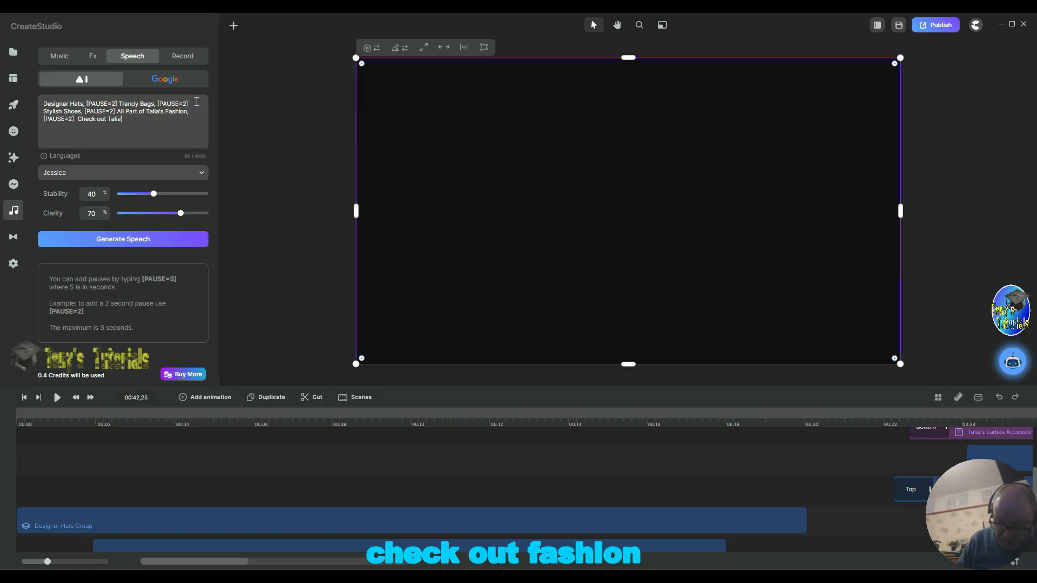
text('s Fashio)
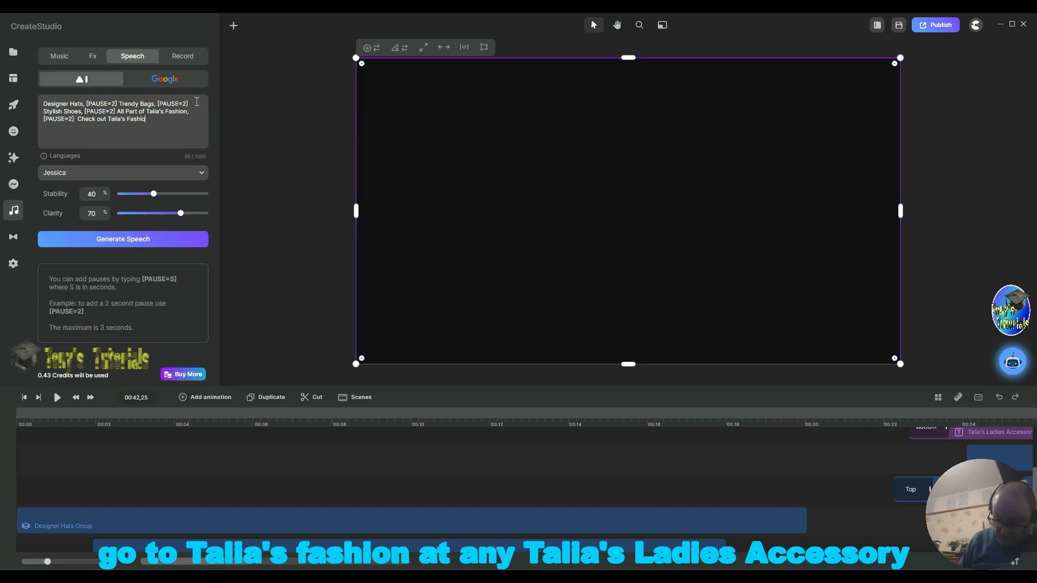
text(n)
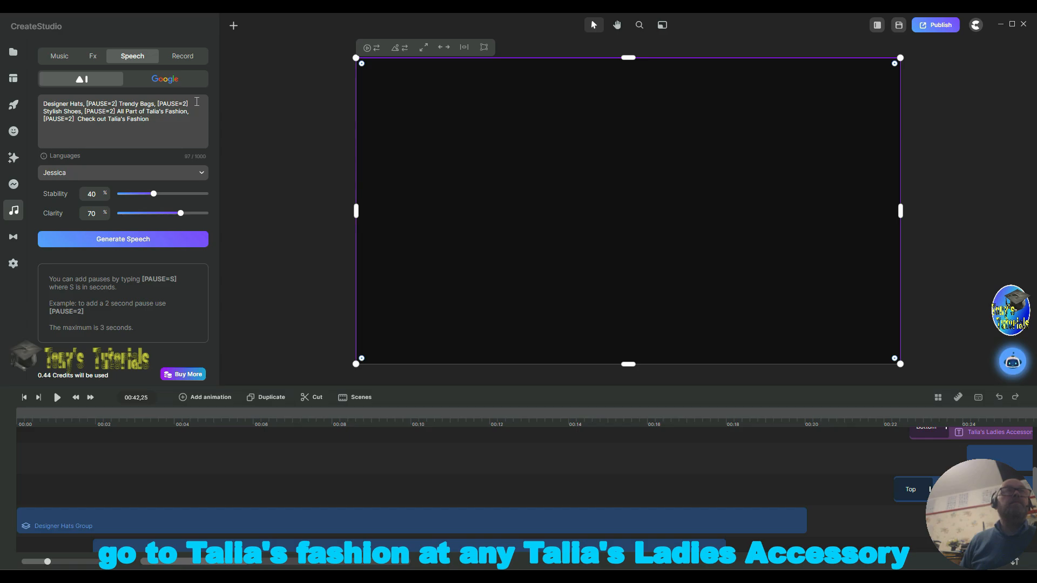
text( a)
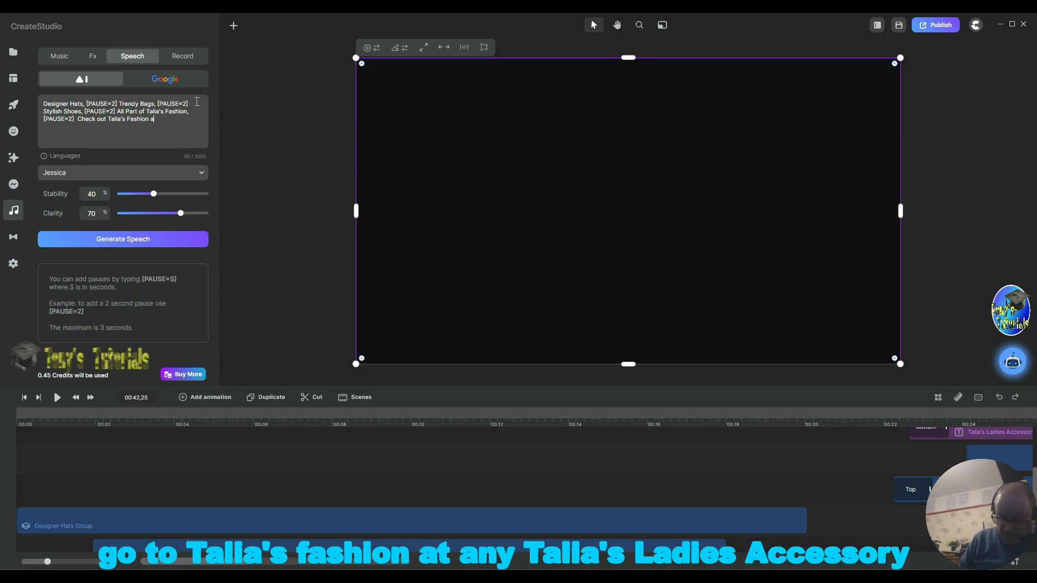
text(t a)
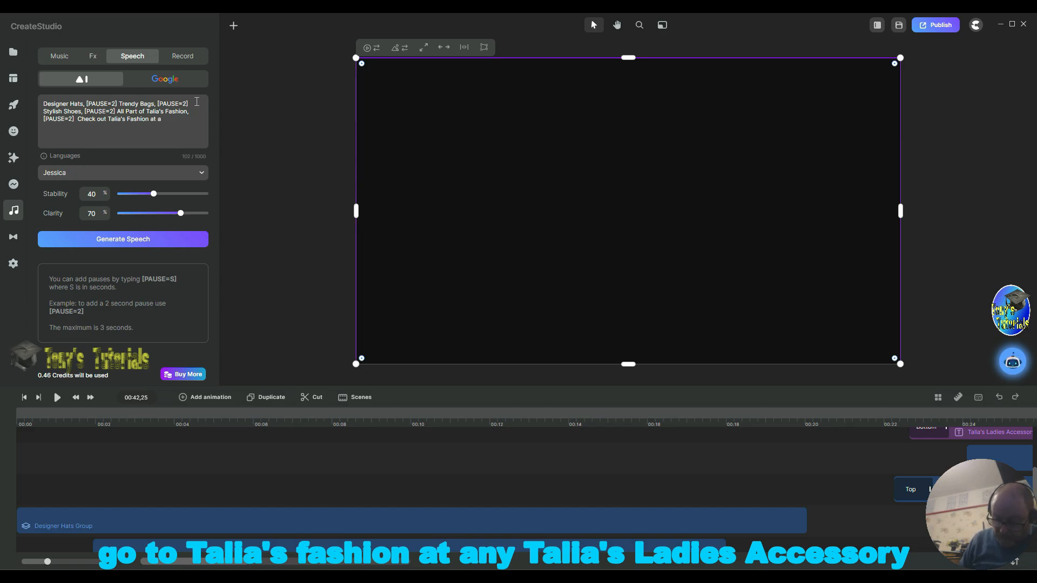
text(ny)
text( Ta)
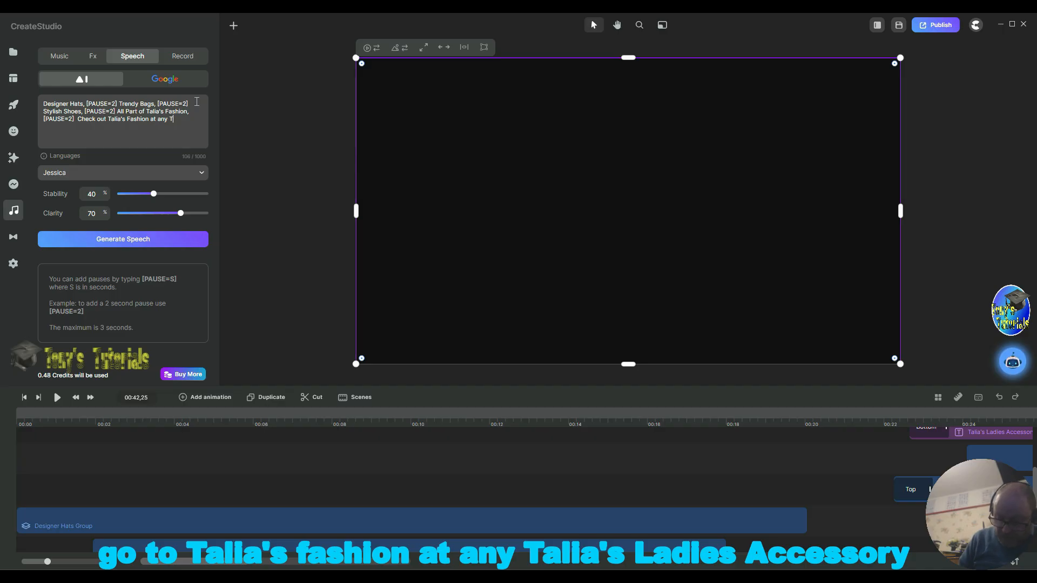
text(lia)
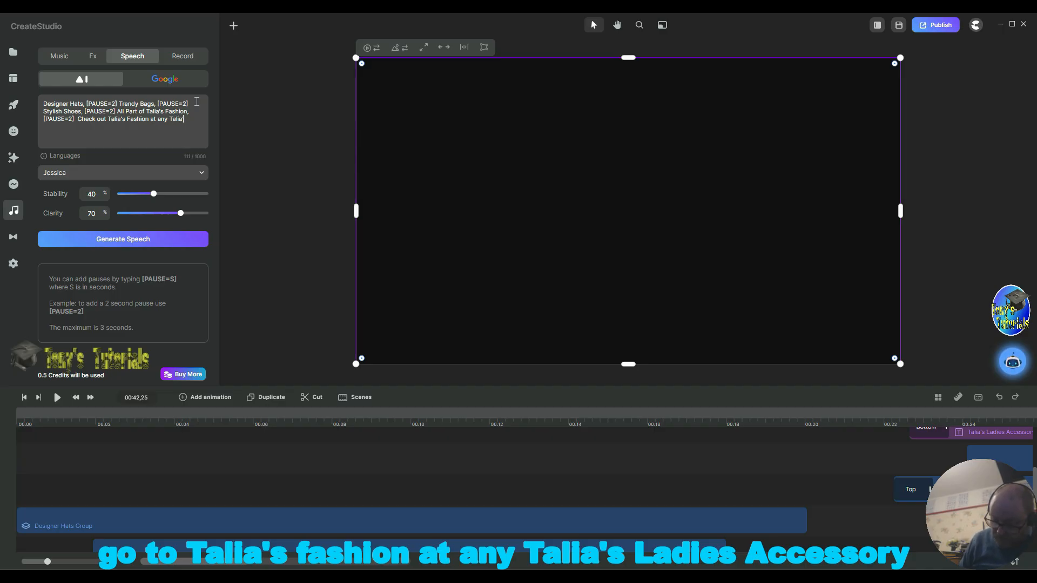
text('s Lad)
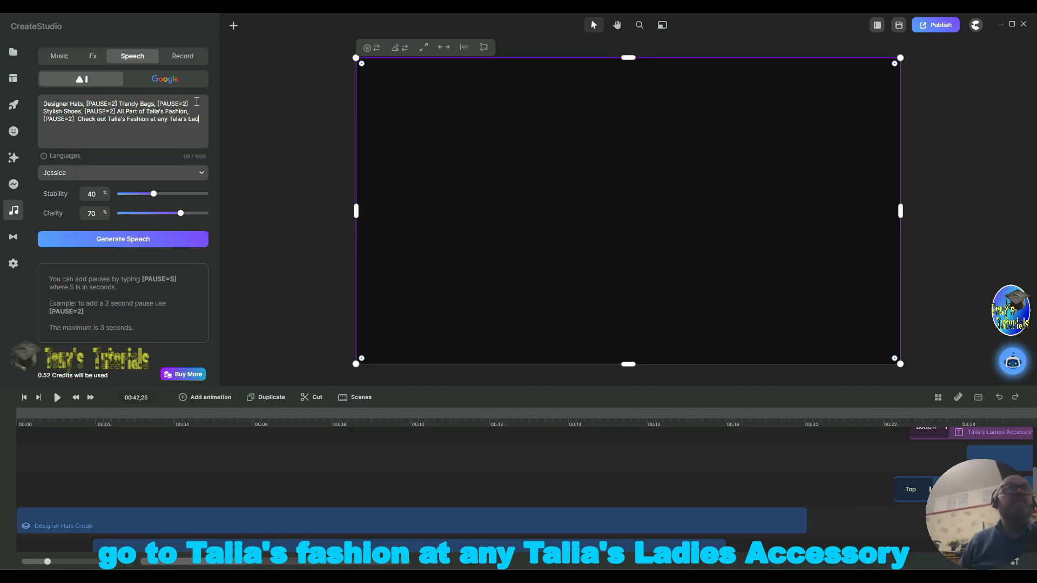
text(ies )
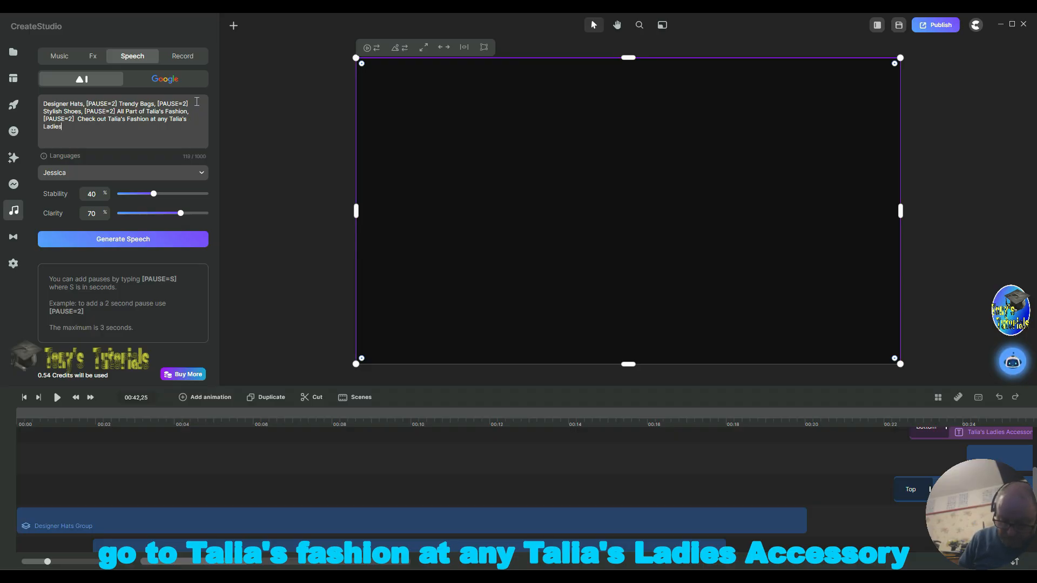
text(Accessi)
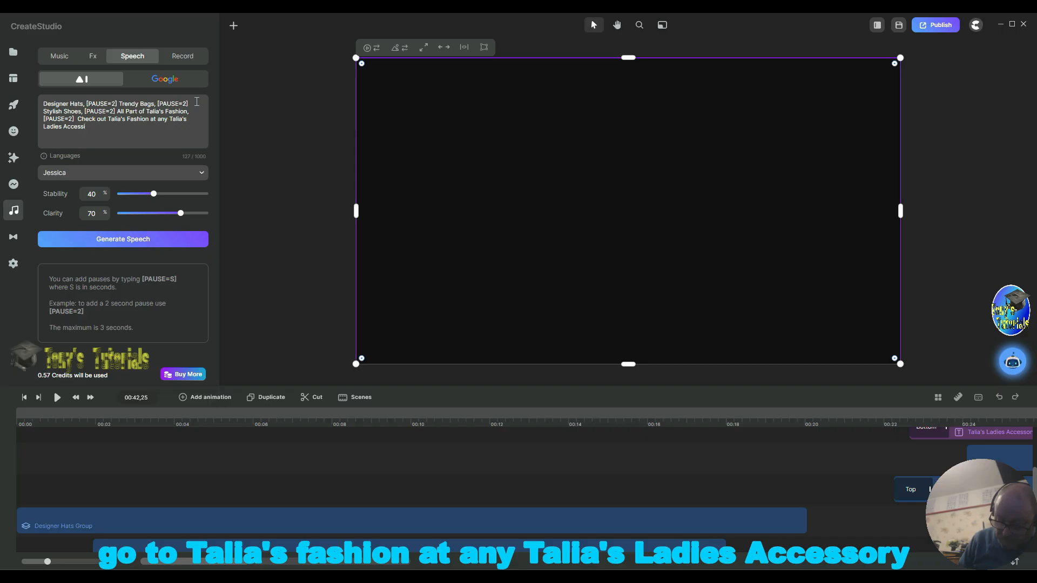
key(BackSpace)
text(ori)
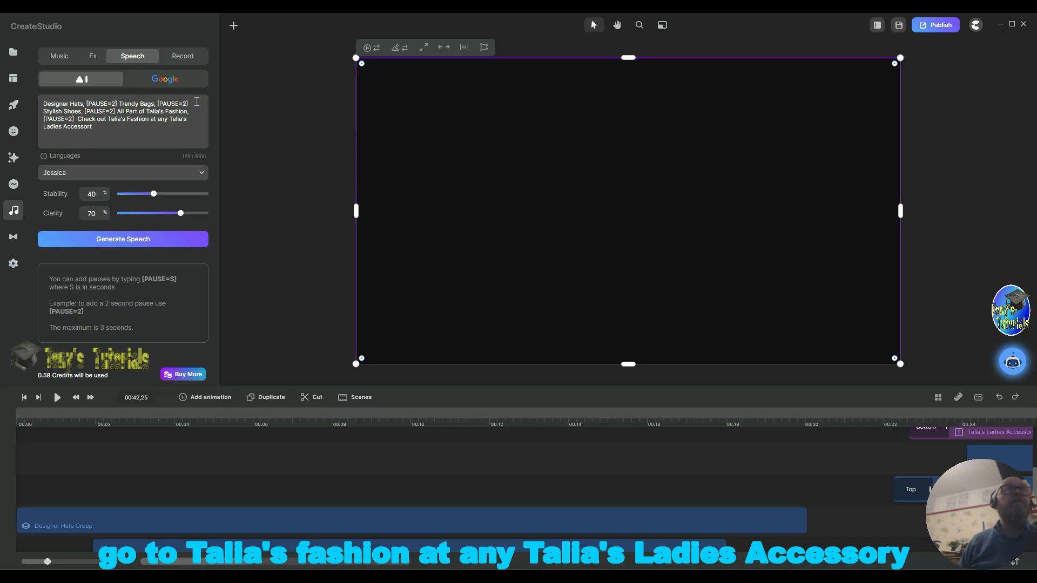
key(BackSpace)
text(y)
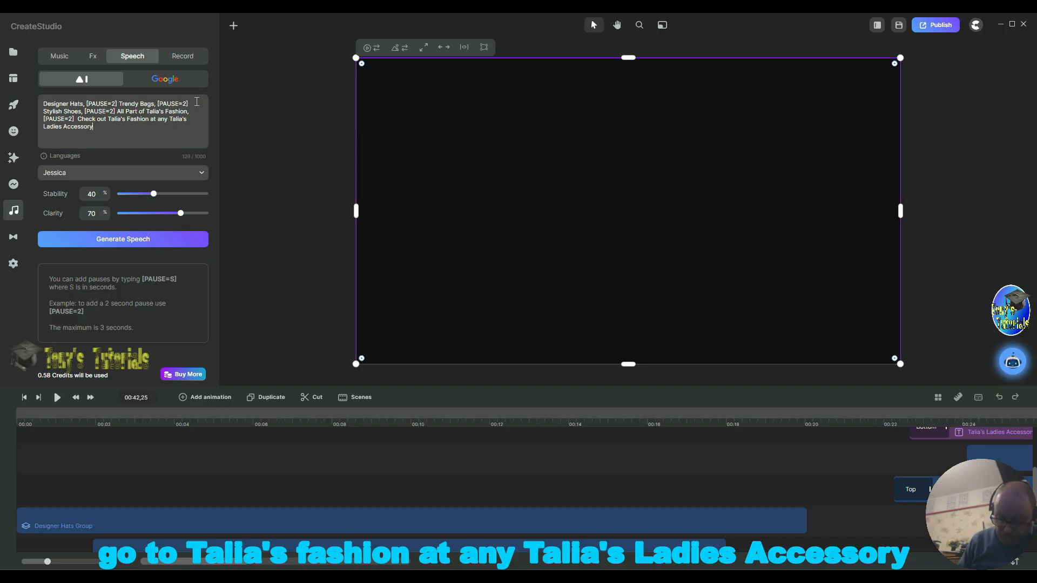
text( St)
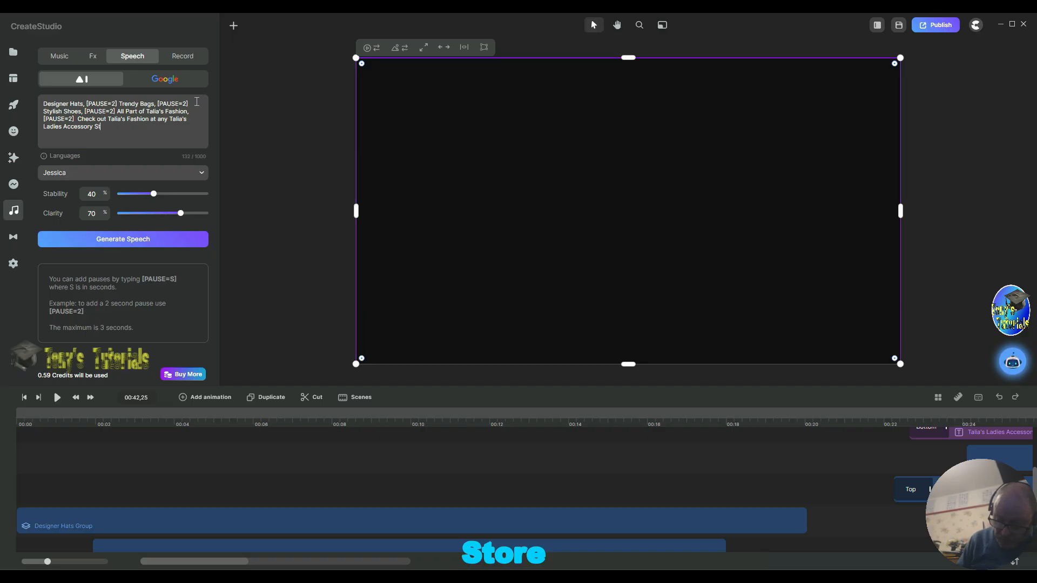
text(ore)
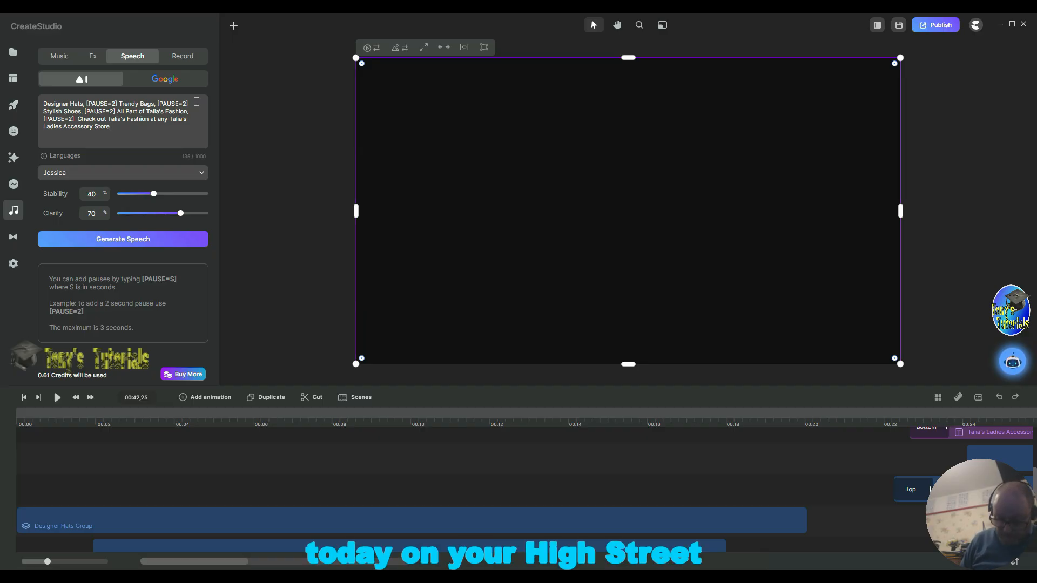
text( To)
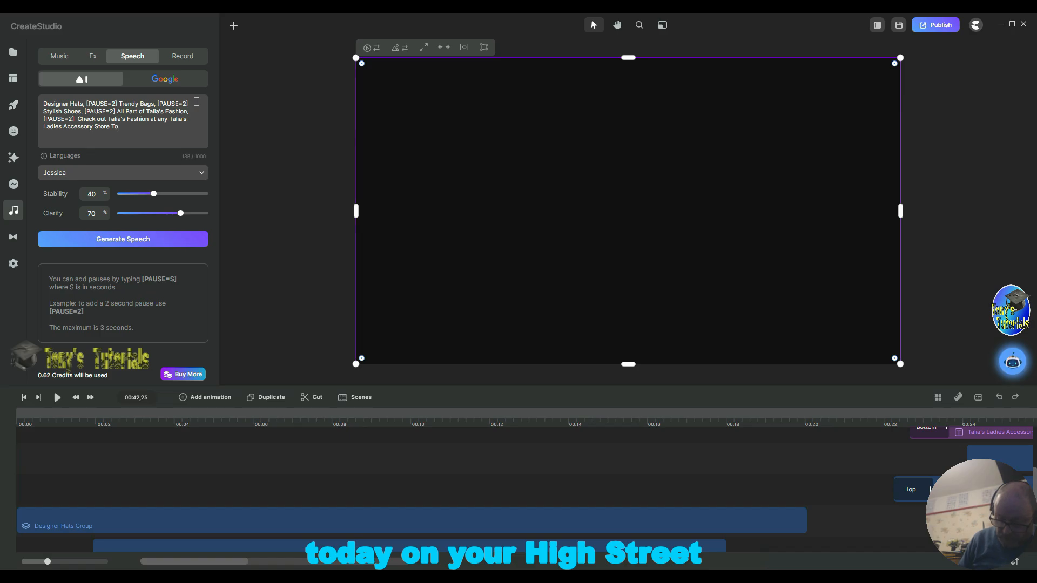
text(day)
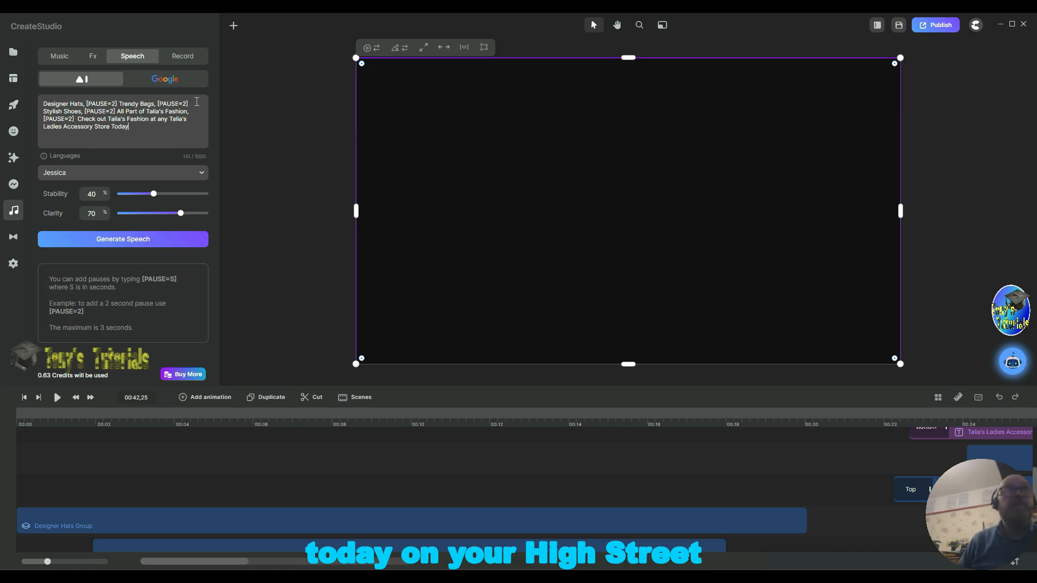
text( O)
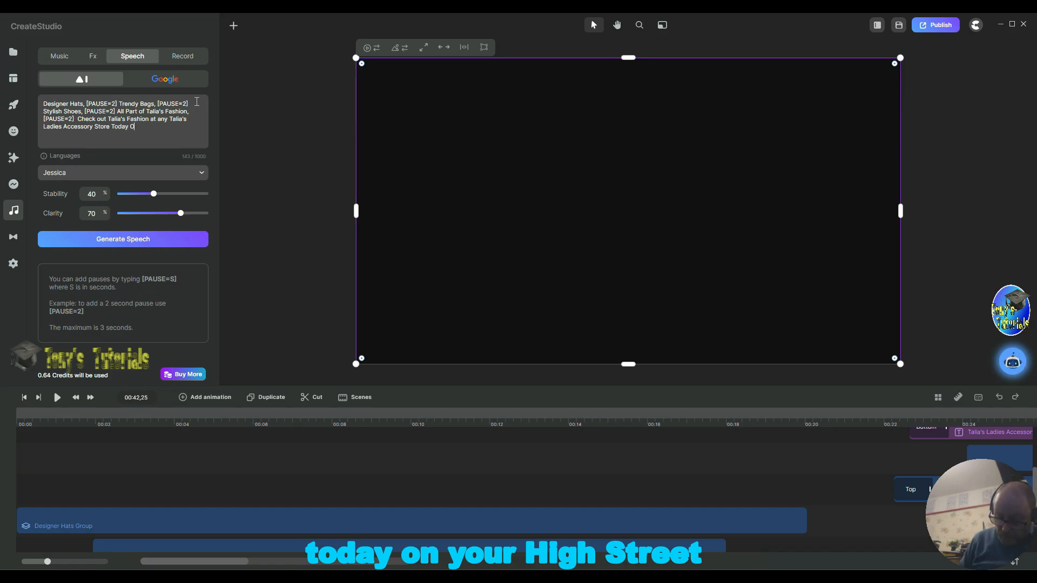
text(n your)
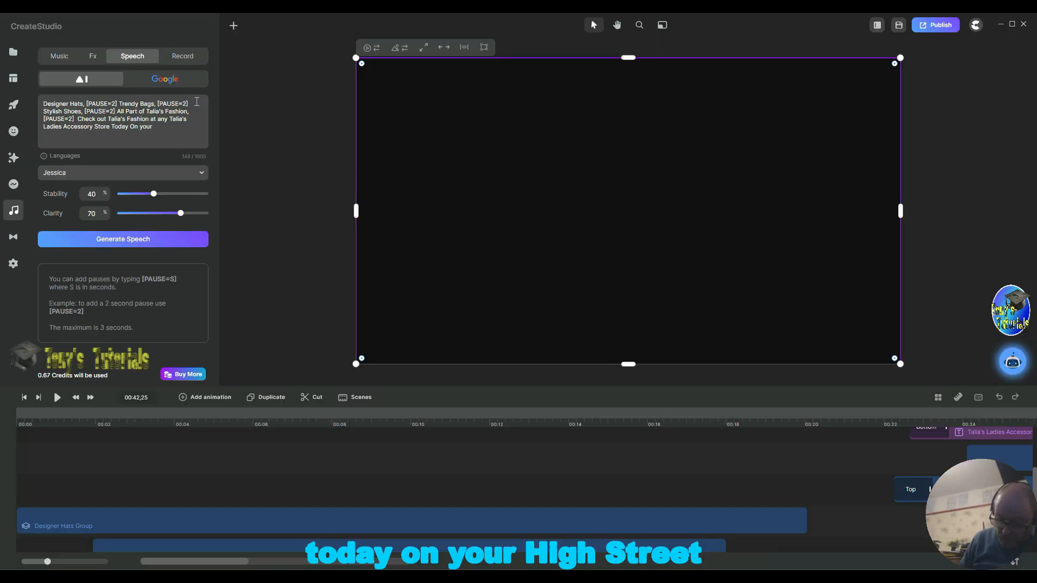
text( High)
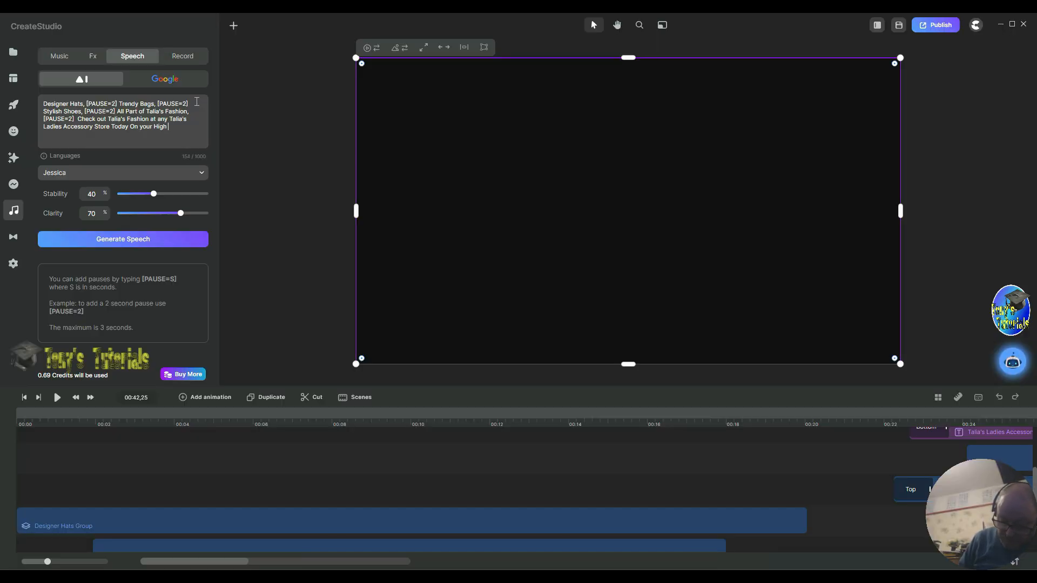
text( Street)
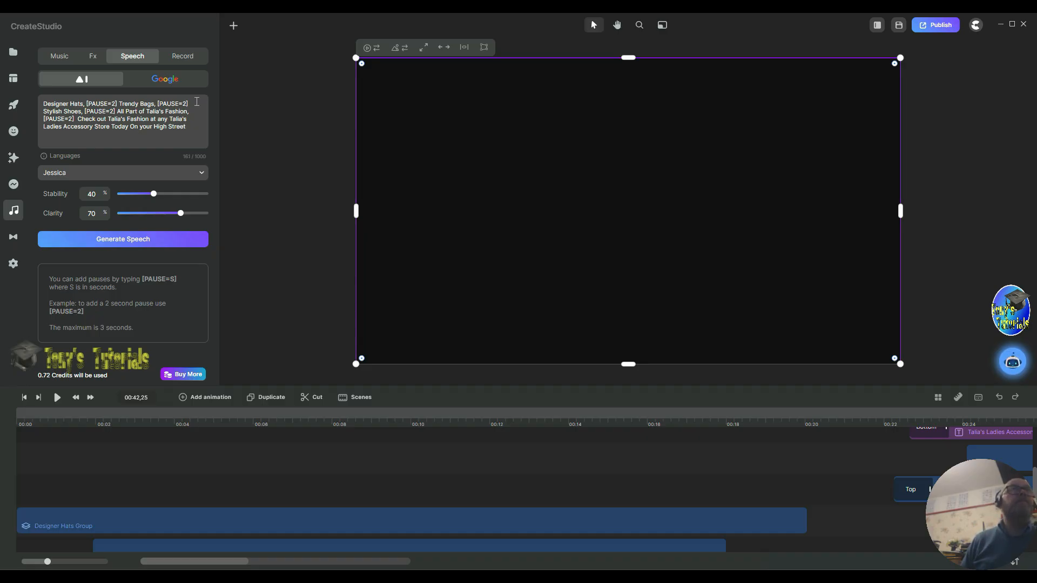
Step: Add an exclamation mark after "Today" in the speech script and remove the stray bracket that followed it
click(126, 126)
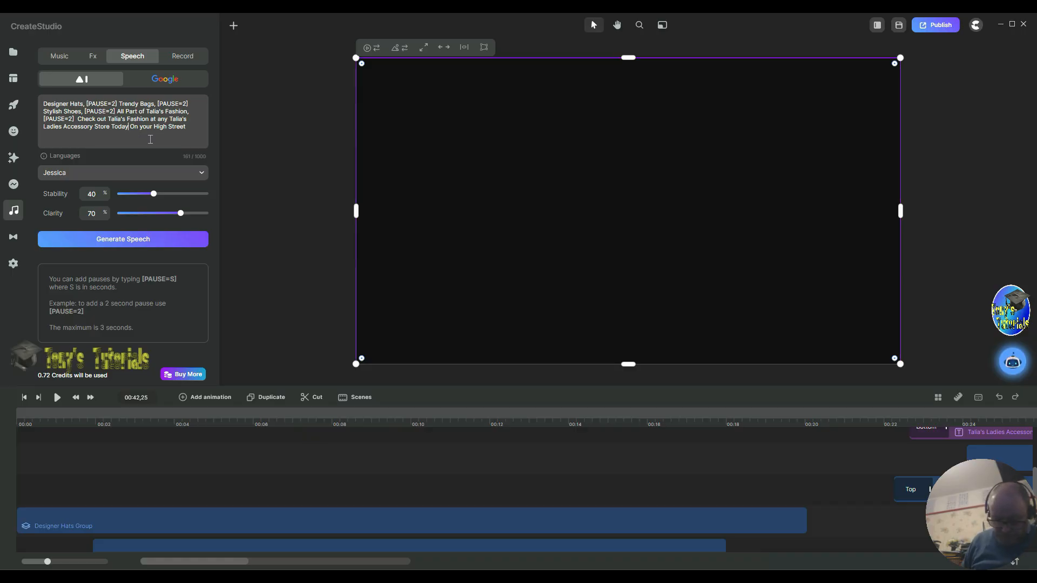
text(,)
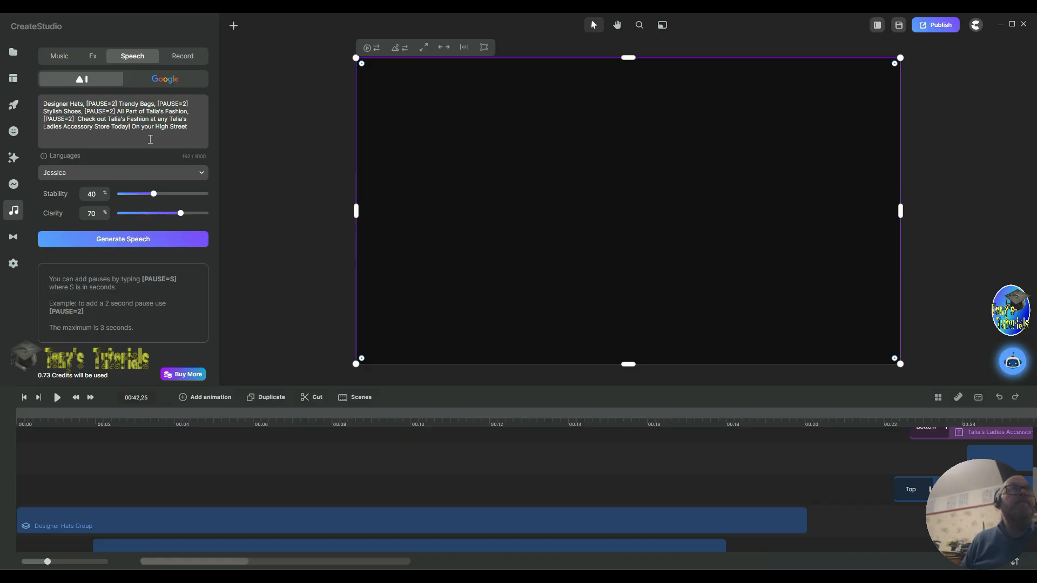
text(! ()
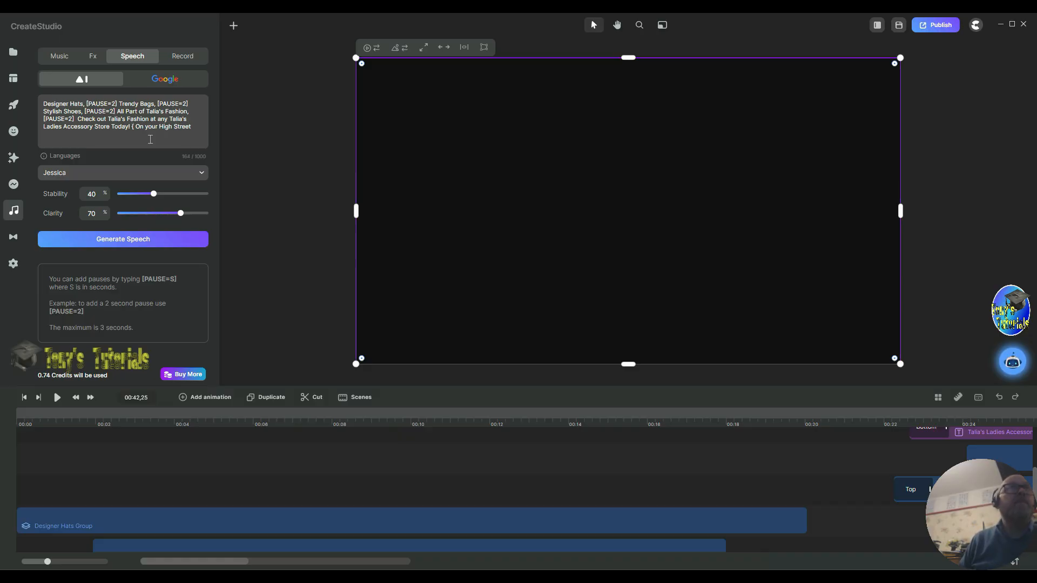
key(Up)
key(Up)
key(Up)
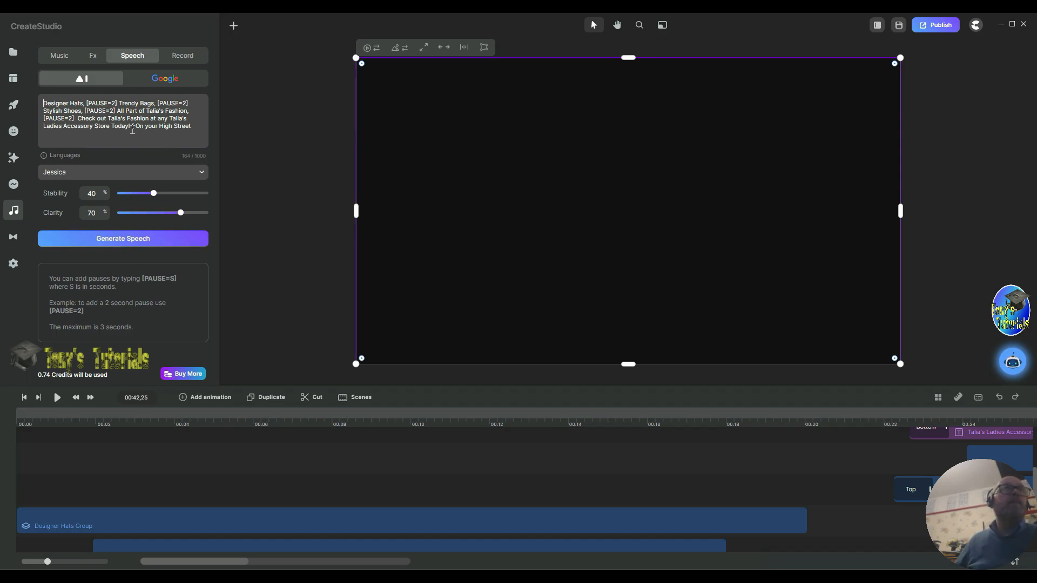
click(135, 126)
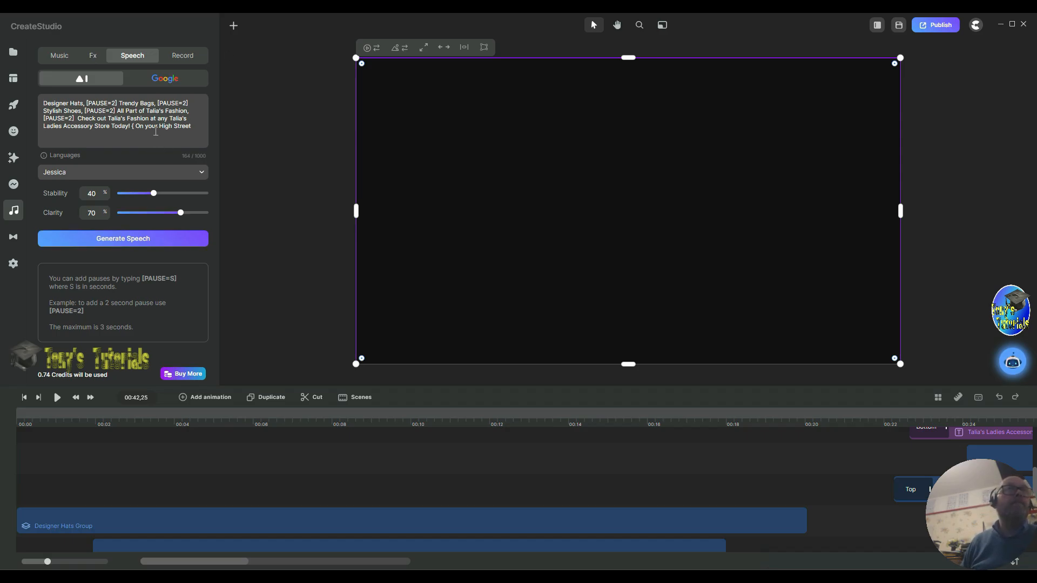
key(BackSpace)
key(BackSpace)
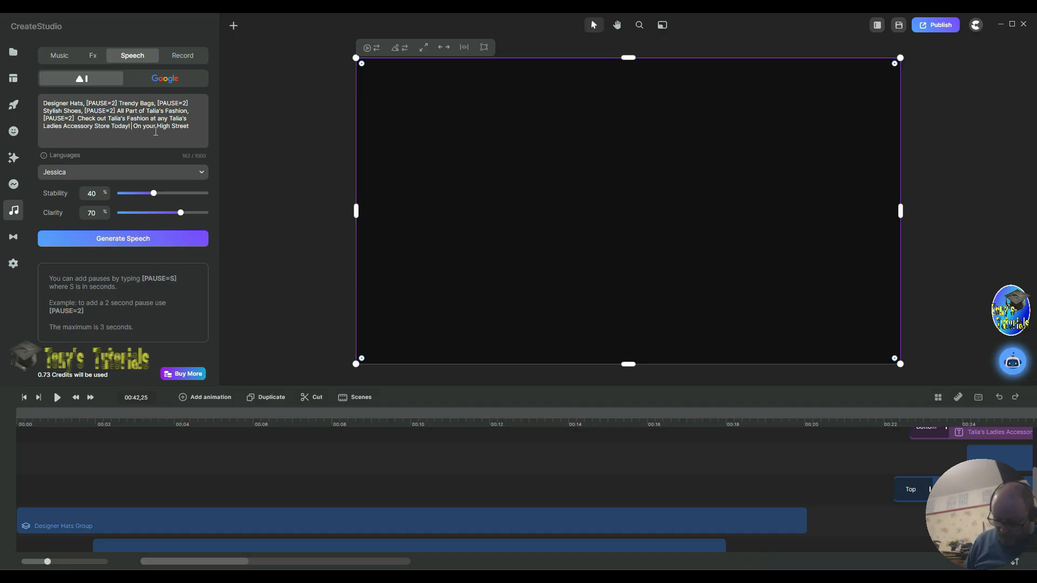
Step: Insert "[PAUSE=2] Now" after "Today!" in the speech script
text([PA )
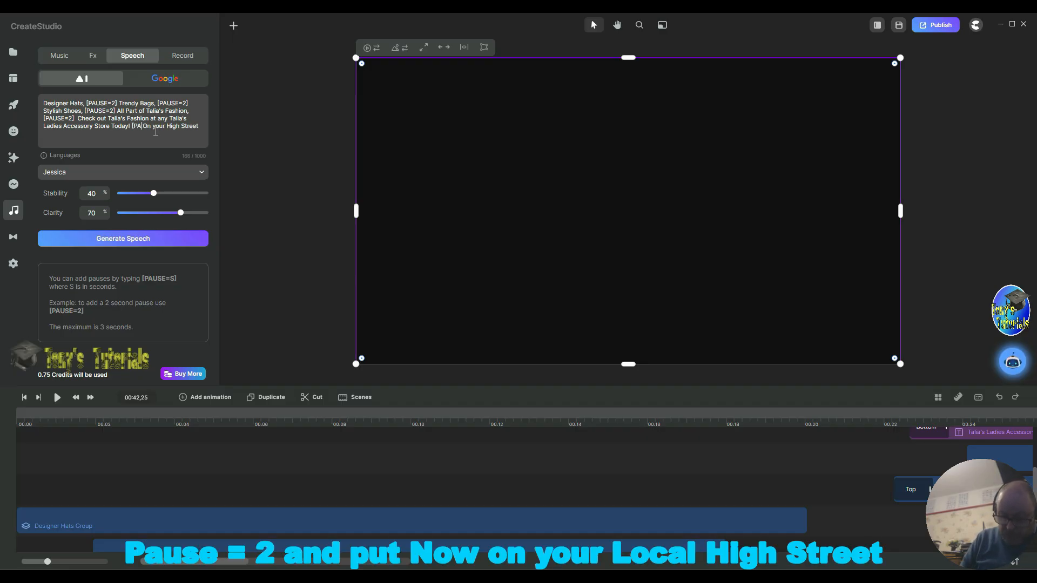
text(USE)
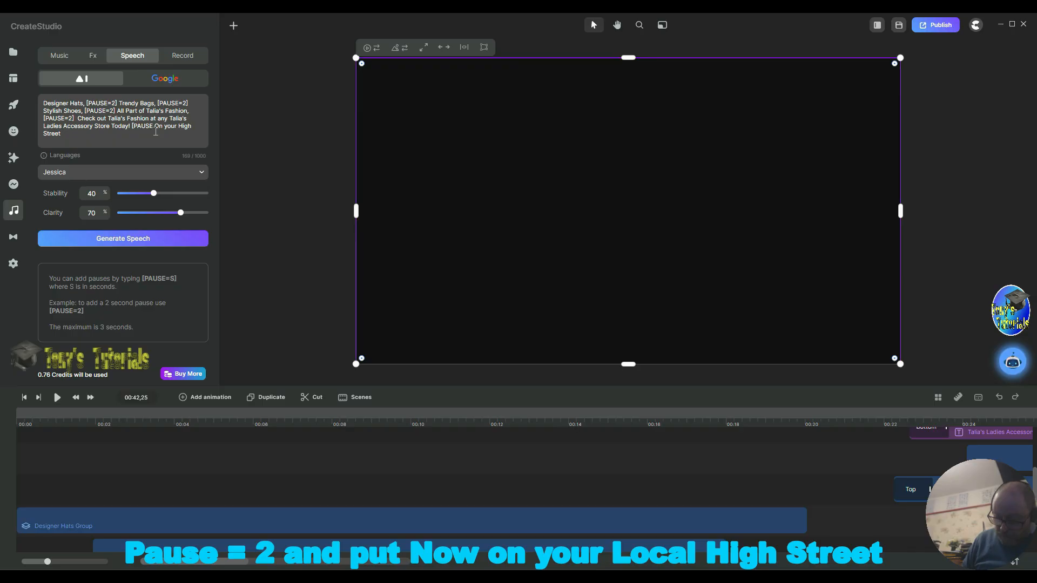
text(=2)
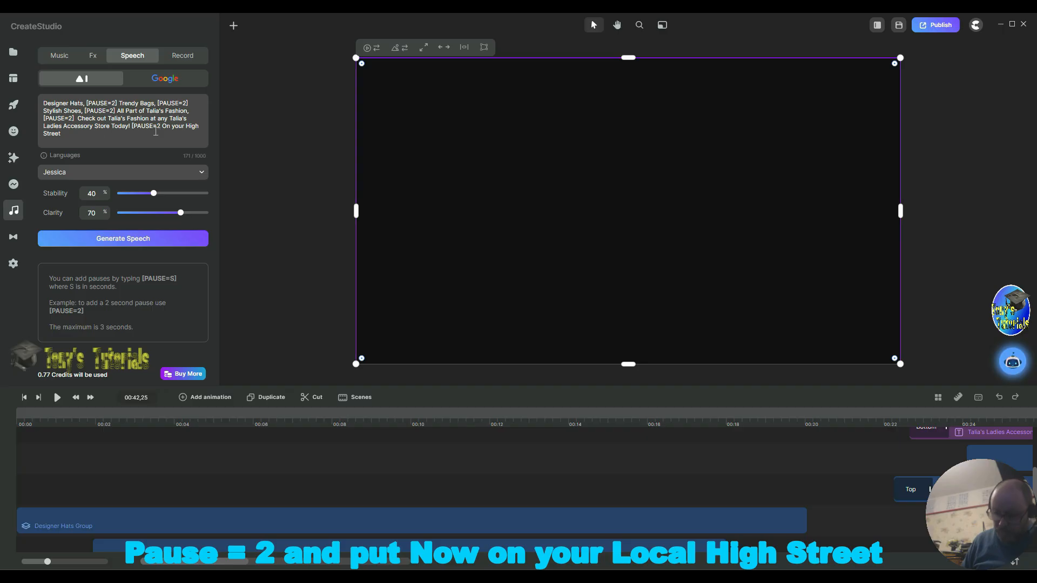
text(])
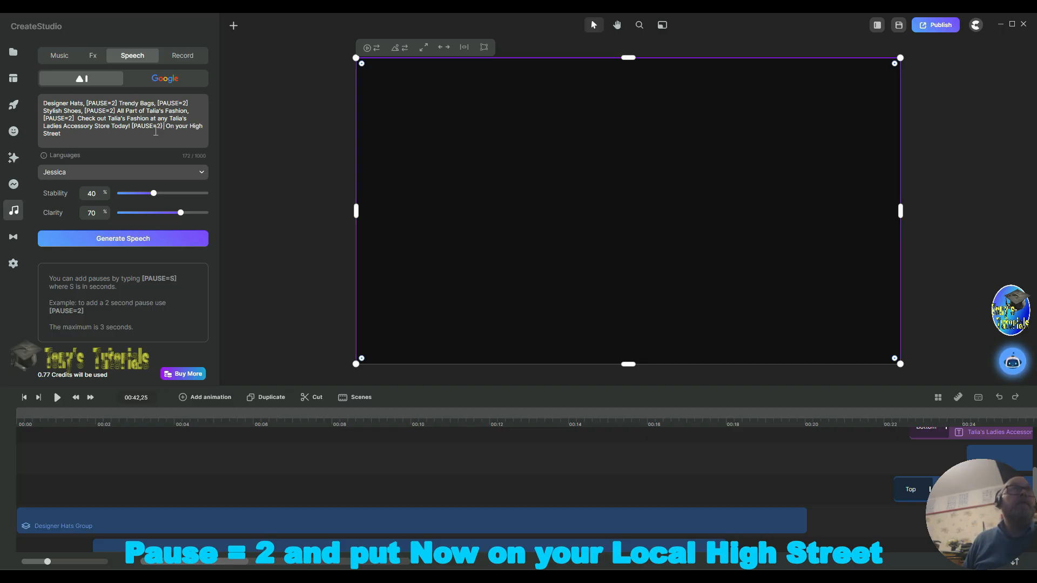
text( No)
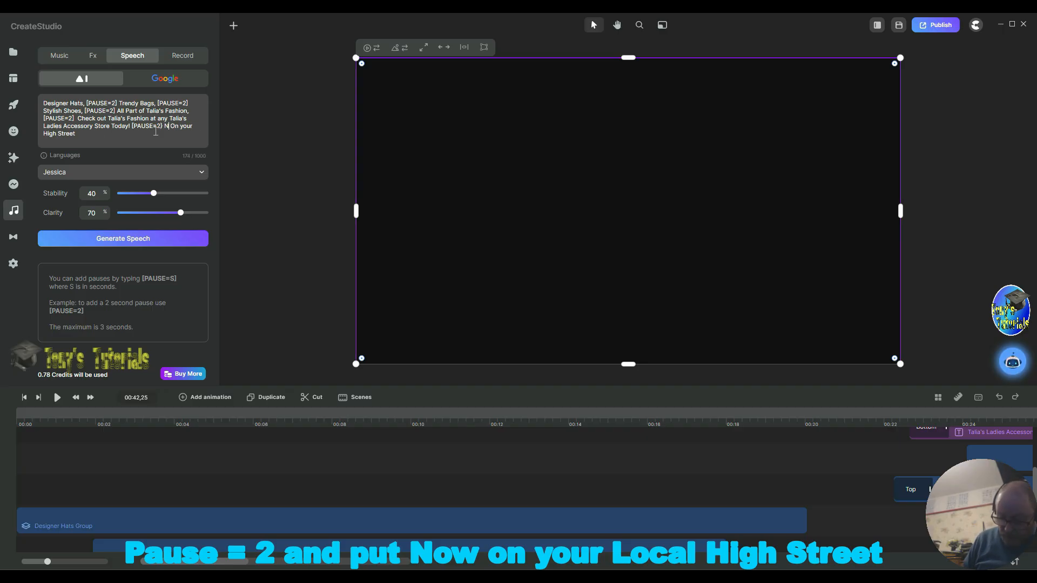
text(w)
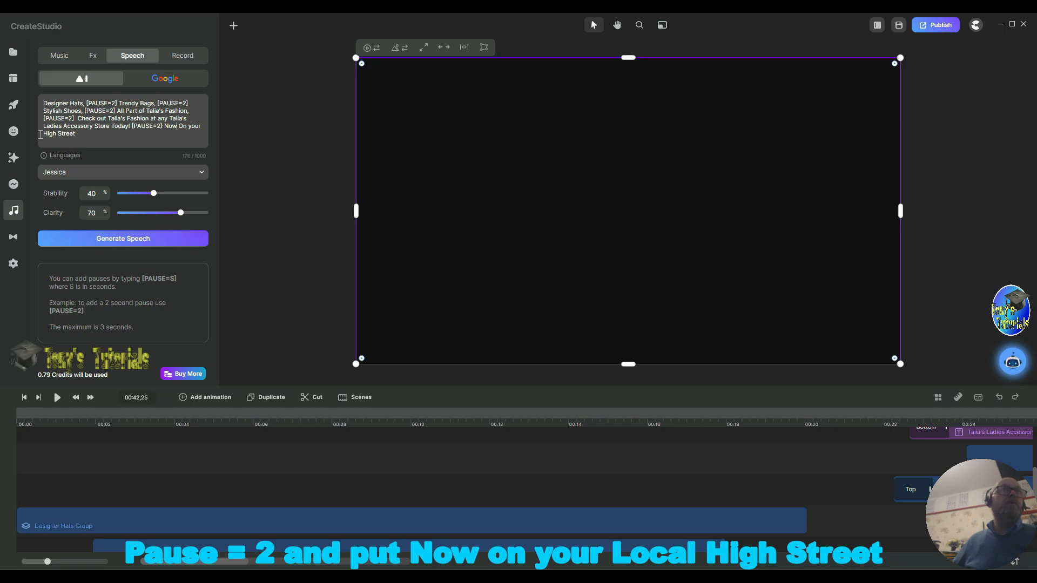
Step: Insert "Local" before "High Street" in the script and generate the speech
text(Loca)
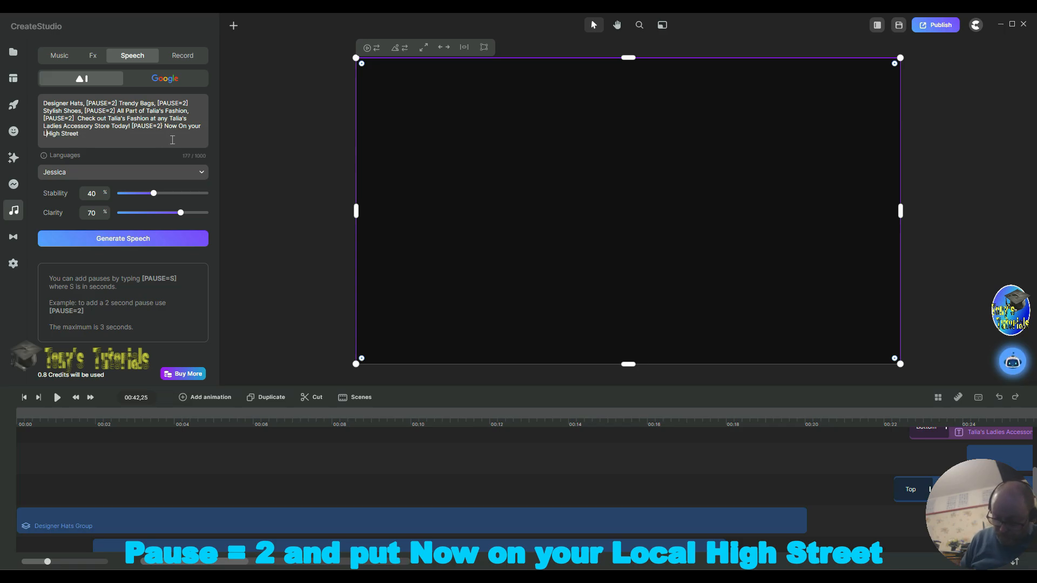
text(l)
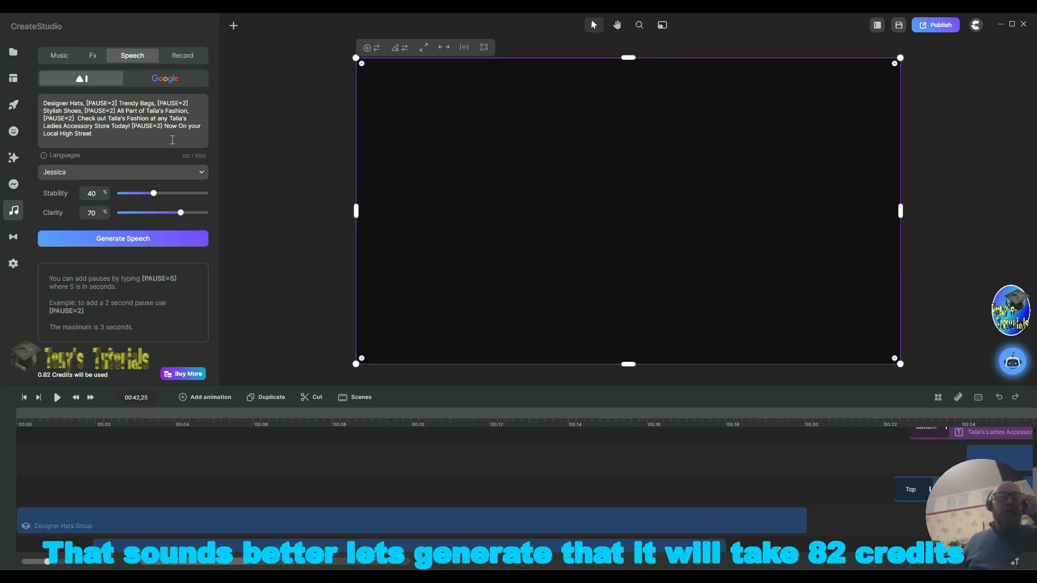
click(101, 243)
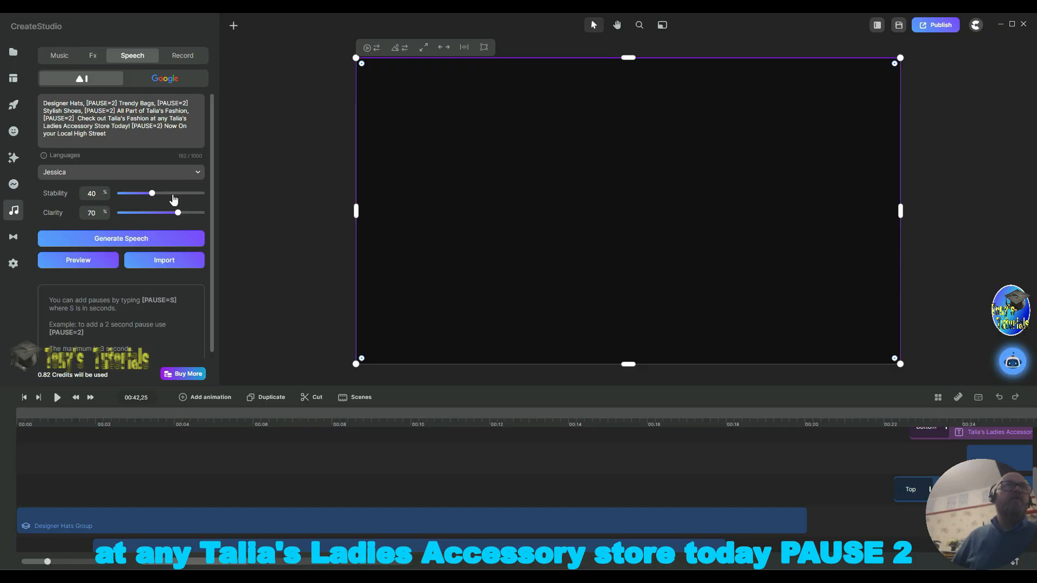
Step: Correct the closing bracket of the last [PAUSE=2] tag and generate the speech again
click(163, 126)
key(BackSpace)
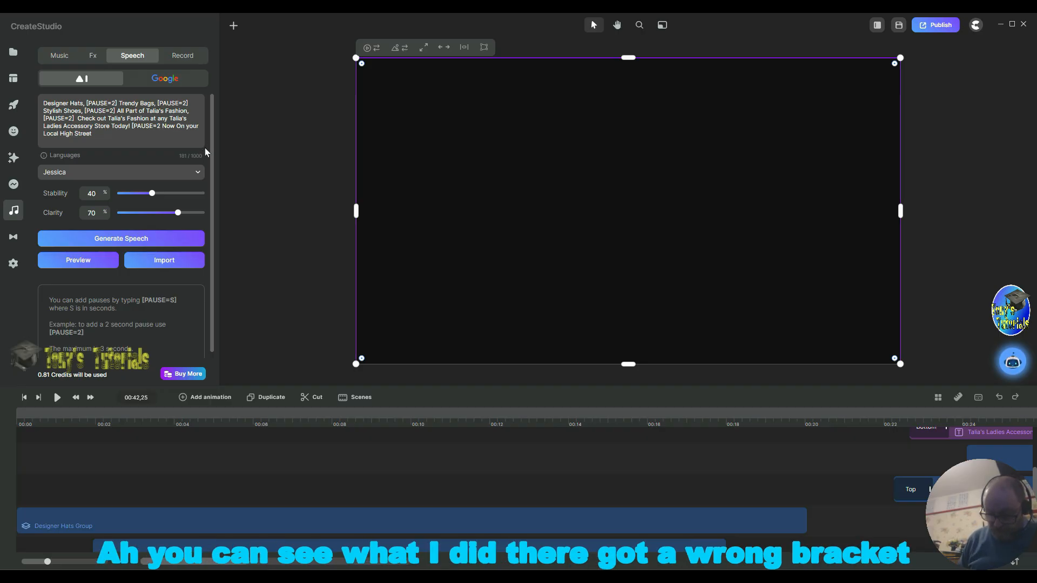
text(])
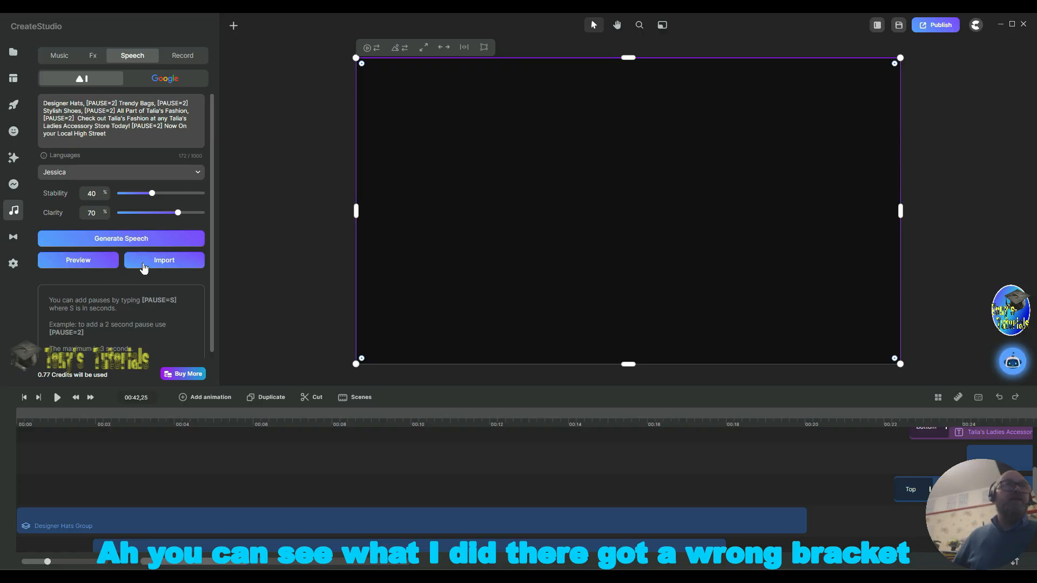
click(130, 238)
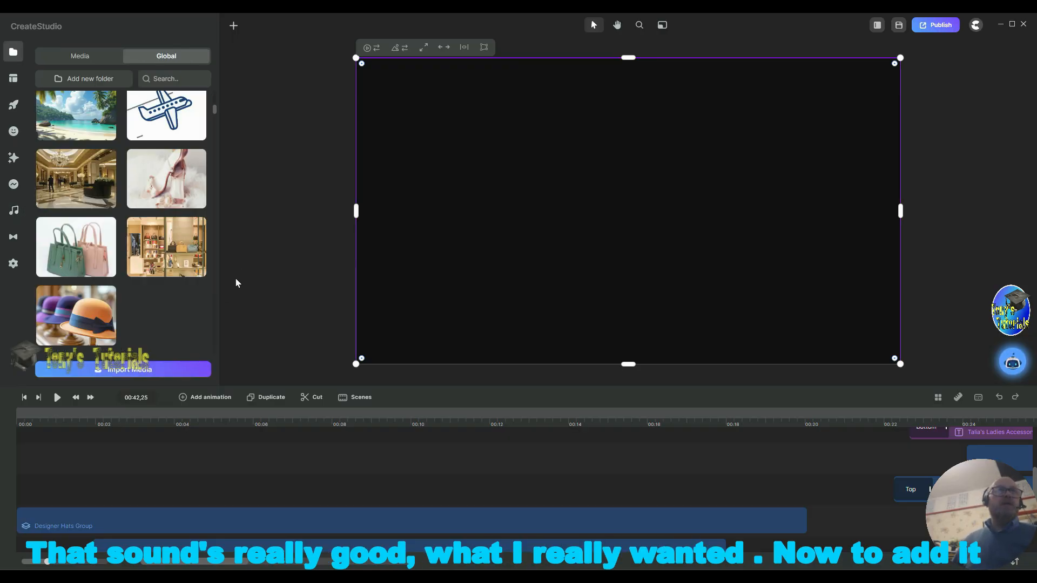
Step: Place the generated Text to Speech clip from the project media onto the timeline
click(186, 314)
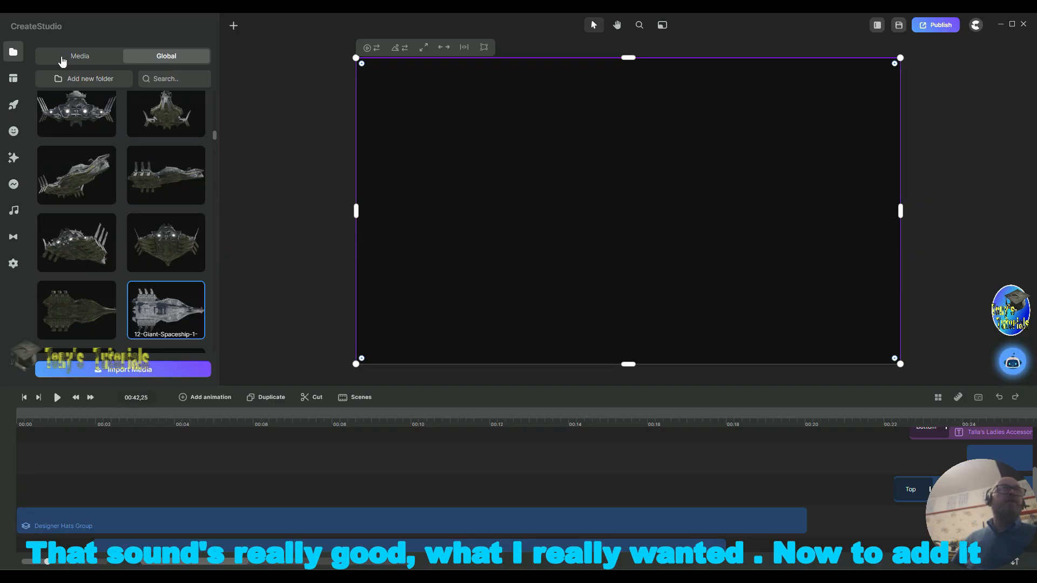
click(14, 58)
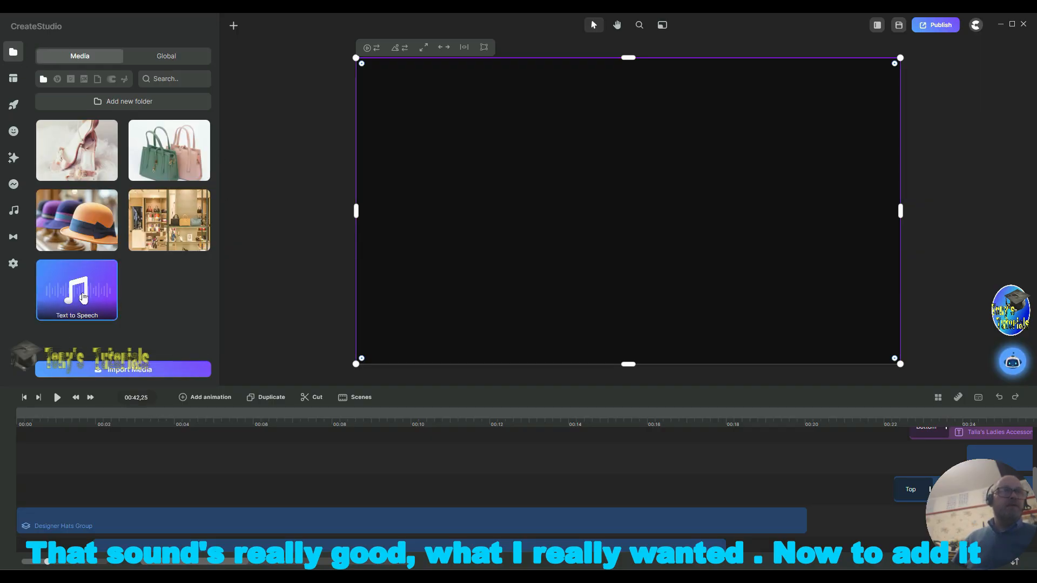
drag(82, 297, 81, 452)
scroll(277, 490, up, 2)
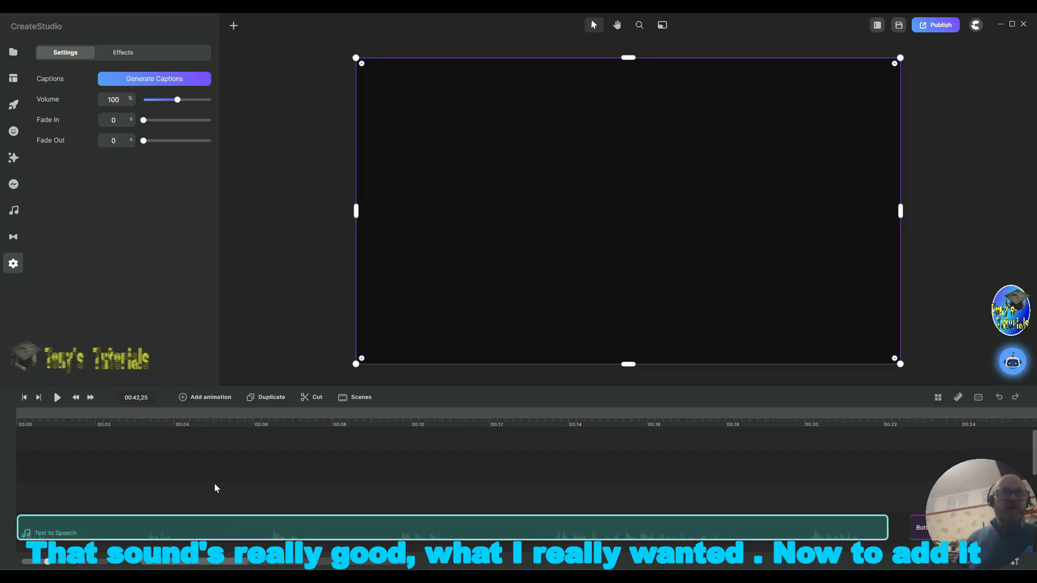
scroll(215, 489, down, 2)
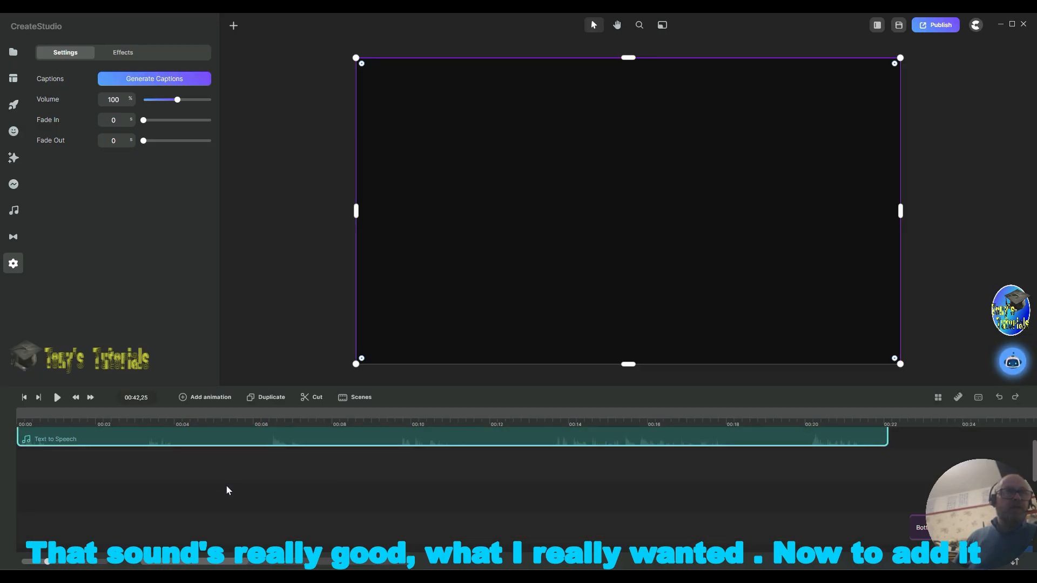
Step: Play the voice-over and split the Text to Speech clip at about 00:02 after "Designer Hats"
click(57, 398)
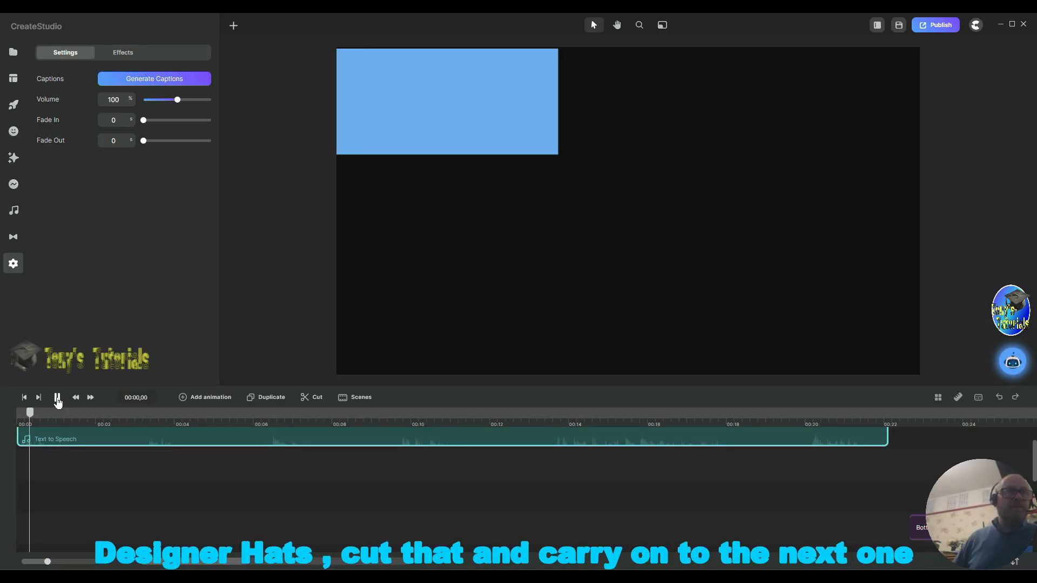
click(57, 398)
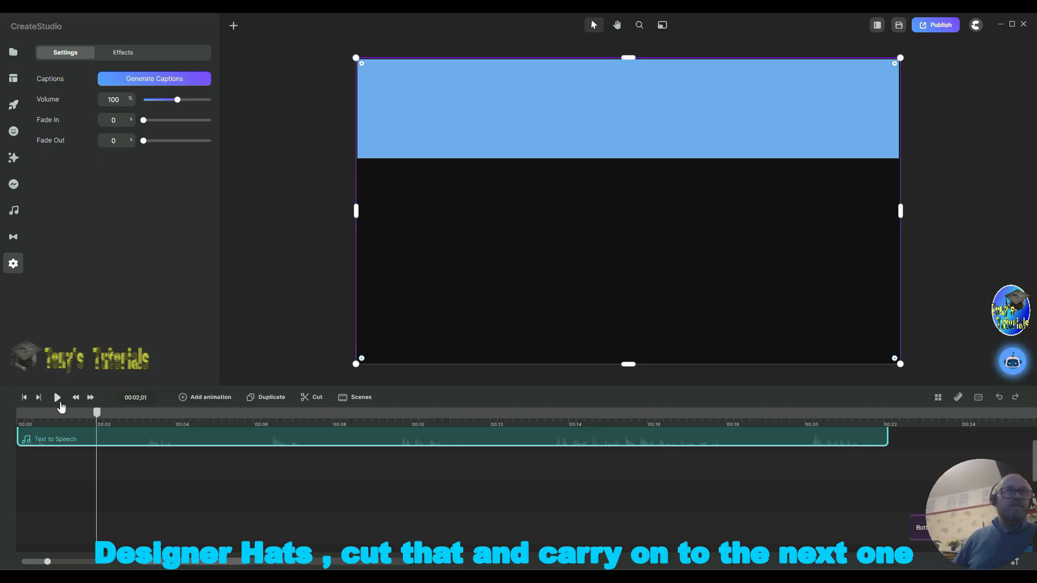
click(317, 398)
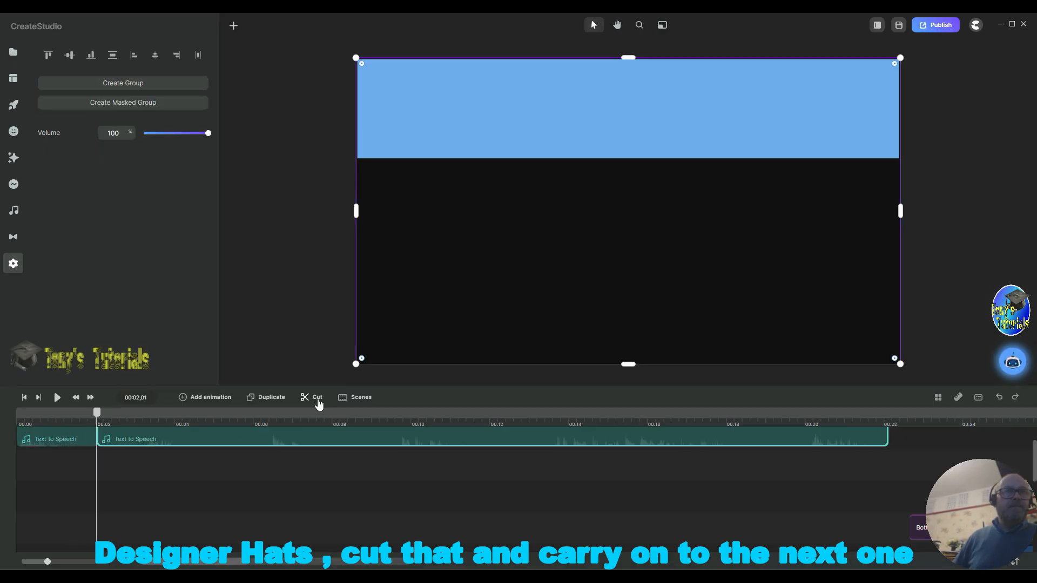
Step: Play on and split the Text to Speech clip at about 00:05 after "Trendy Bags" and at about 00:08 after "Stylish Shoes"
click(57, 398)
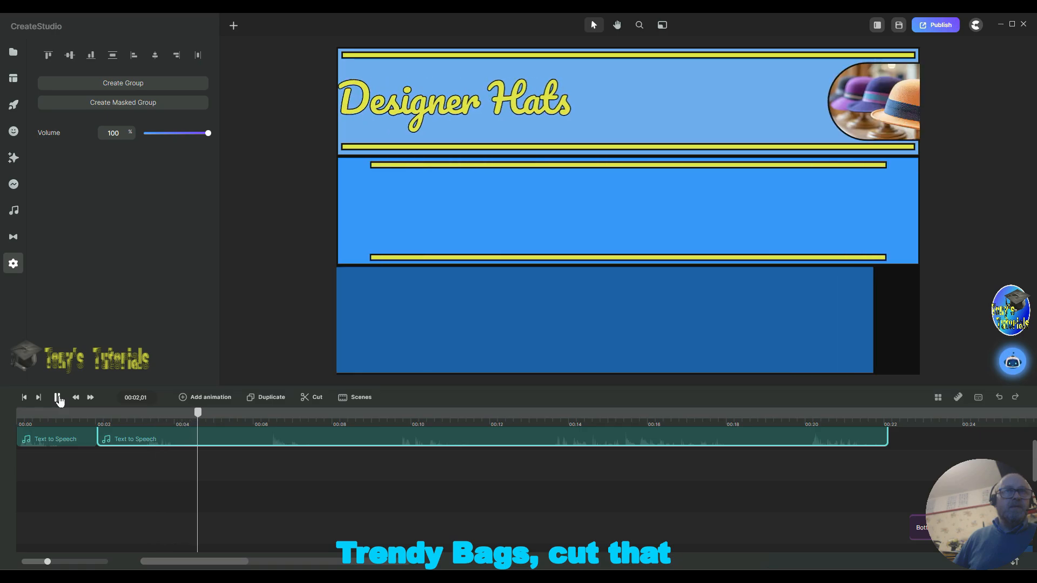
key(space)
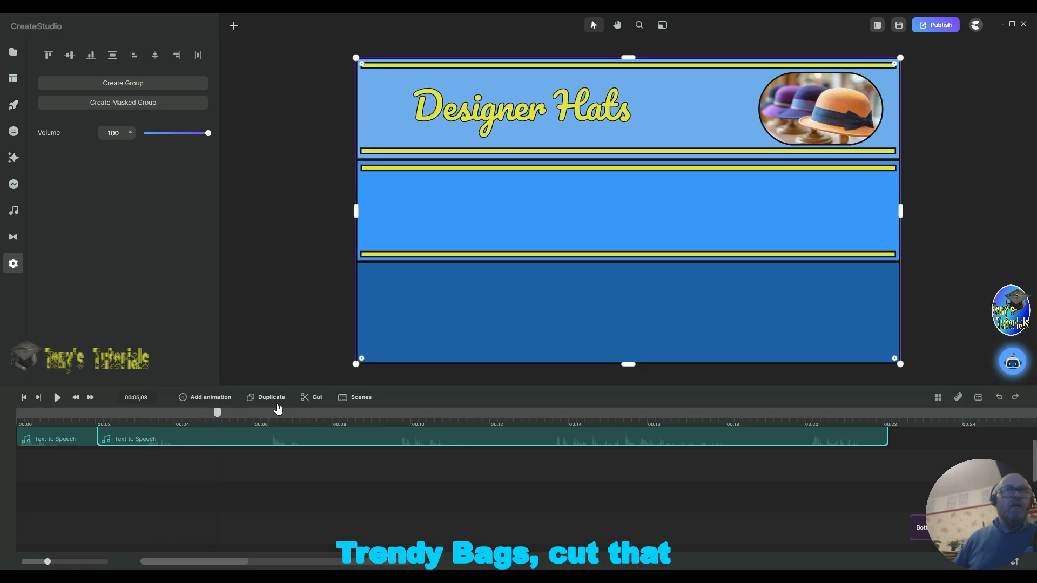
click(312, 398)
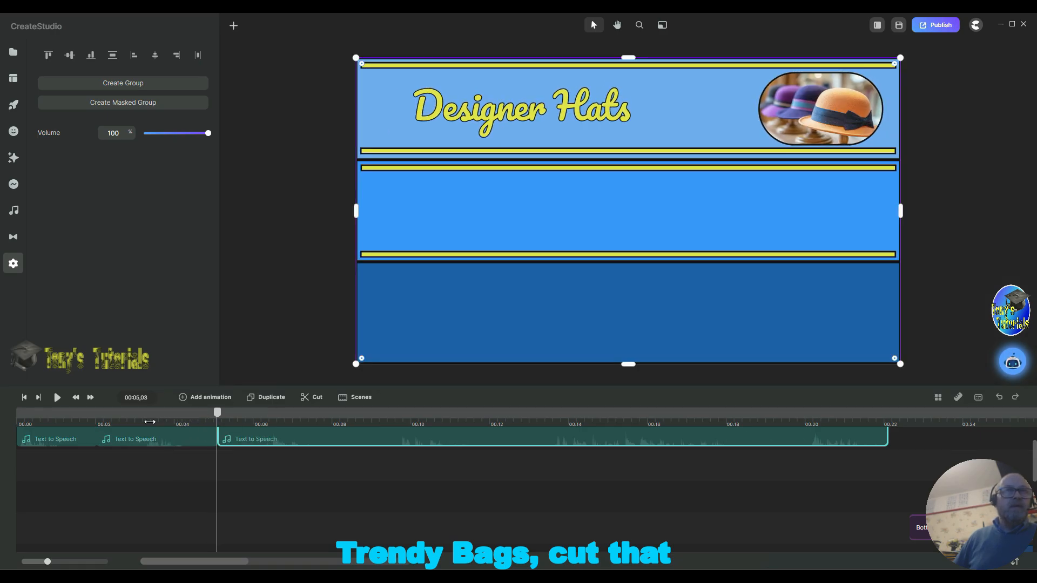
click(56, 398)
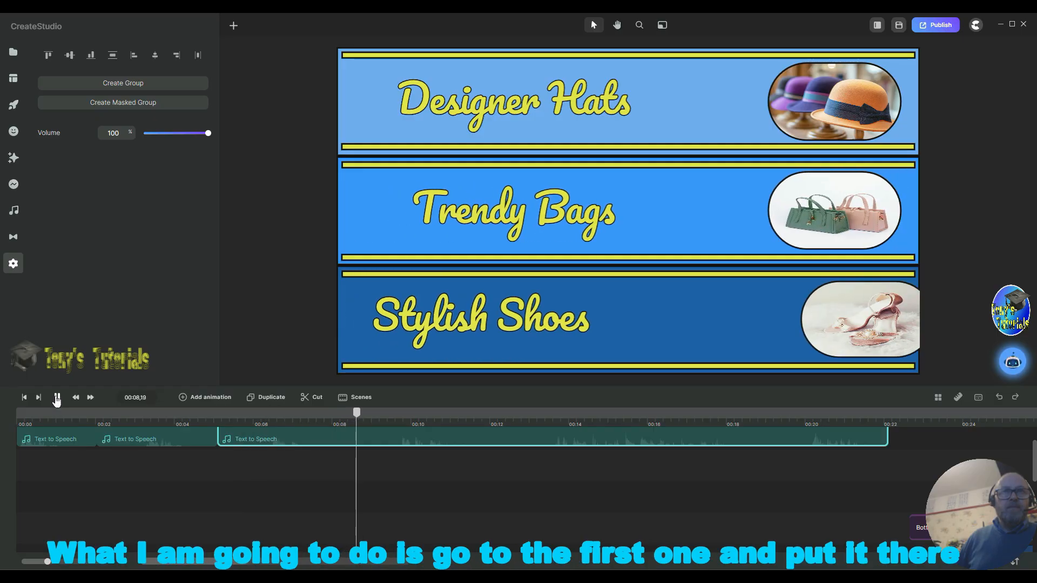
click(57, 398)
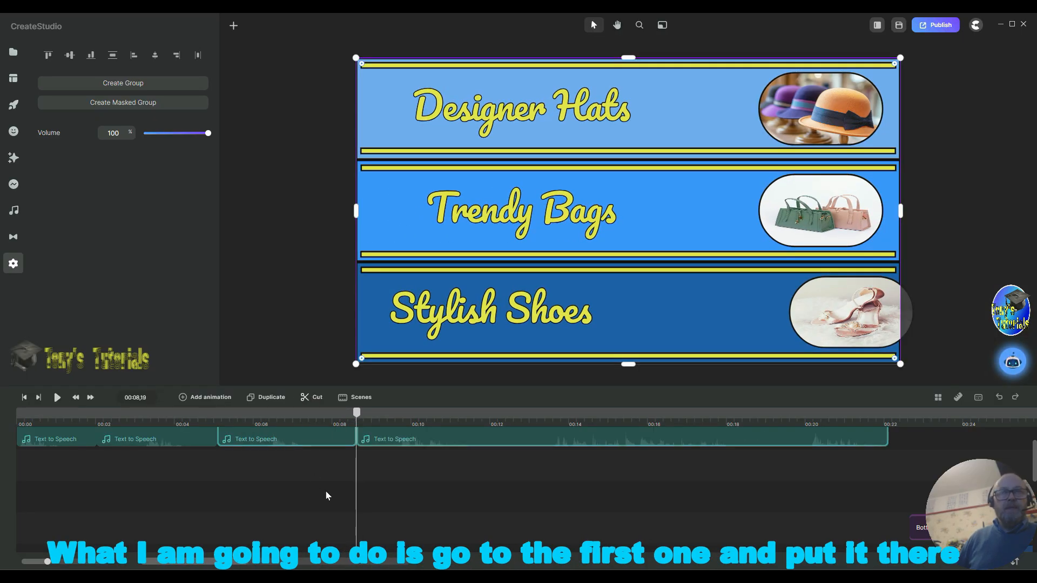
Step: Move the "Designer Hats" voice-over segment down to a lower track, starting at about 00:05
scroll(481, 487, down, 3)
scroll(480, 485, up, 3)
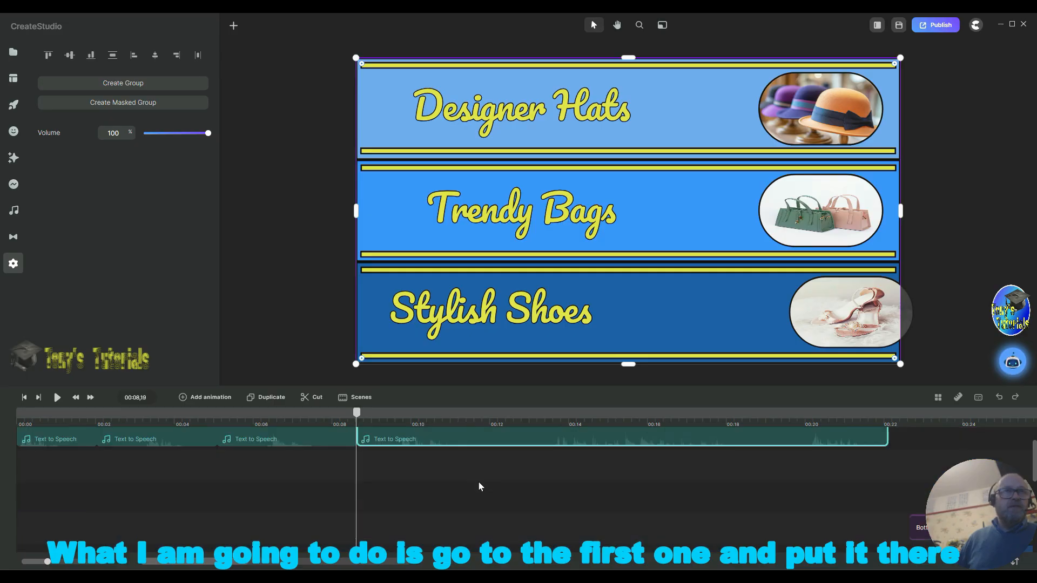
drag(44, 438, 213, 482)
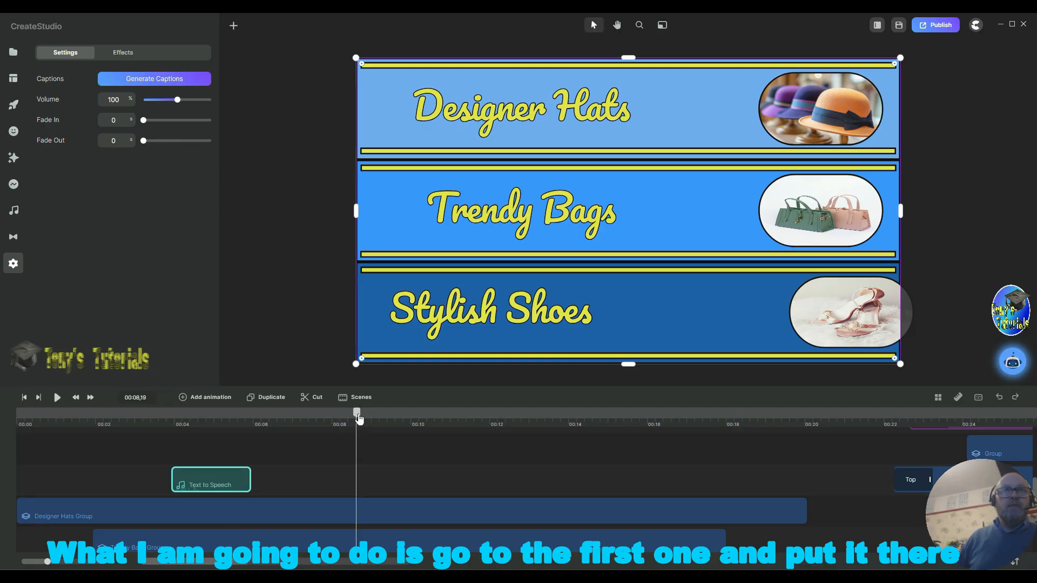
drag(360, 419, 205, 442)
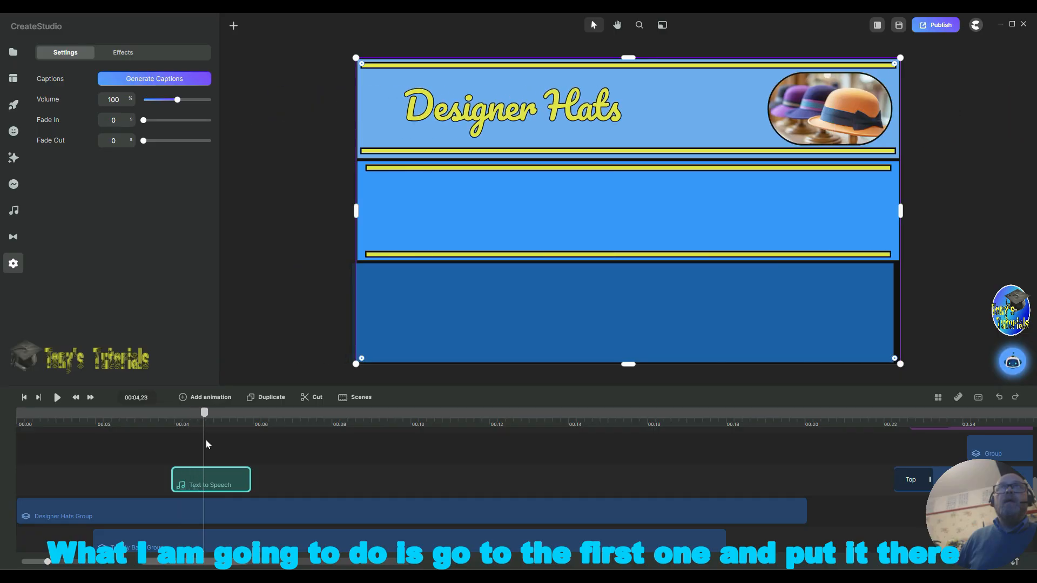
drag(231, 474, 269, 475)
drag(204, 415, 292, 426)
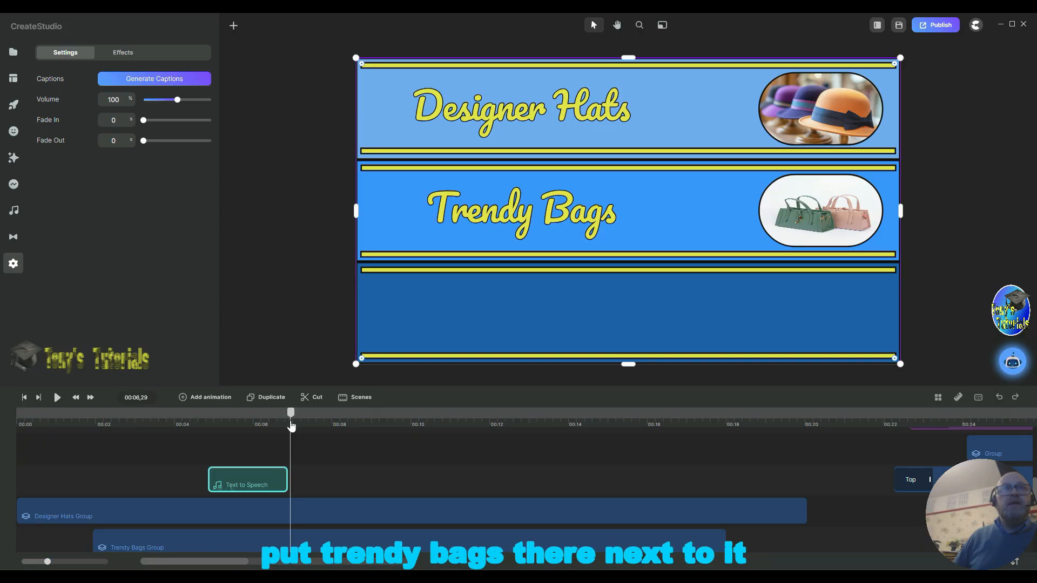
Step: Move the "Trendy Bags" and "Stylish Shoes" voice-over segments onto the same track right after the first segment
scroll(196, 439, down, 3)
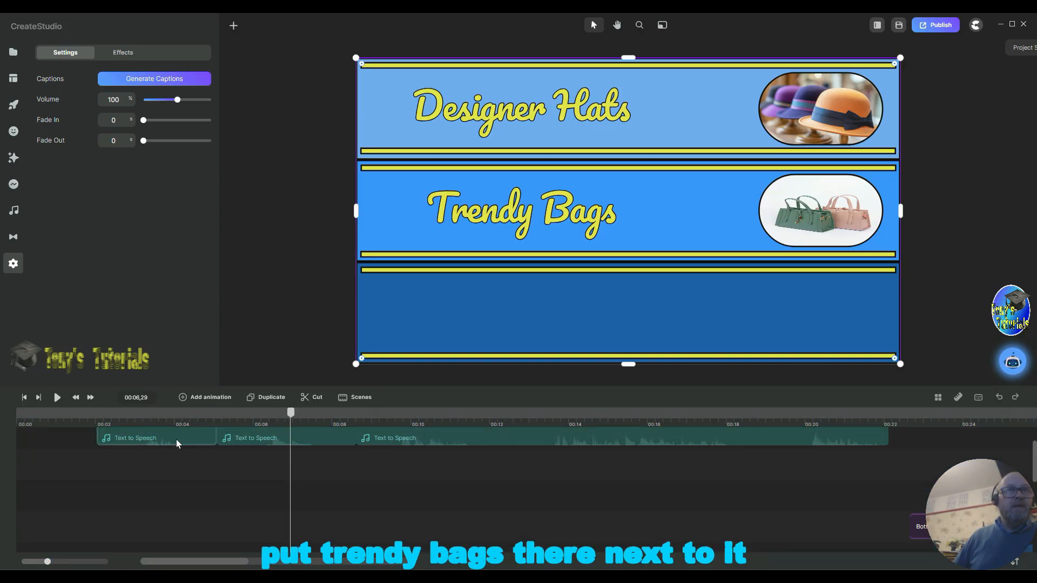
drag(176, 443, 341, 507)
scroll(370, 463, up, 3)
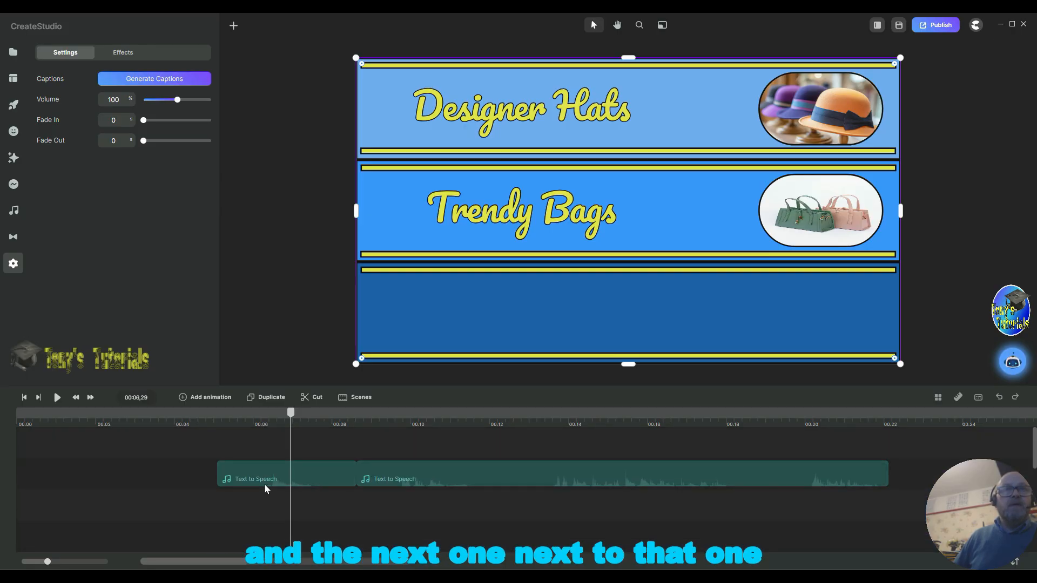
drag(273, 485, 455, 503)
drag(294, 415, 441, 432)
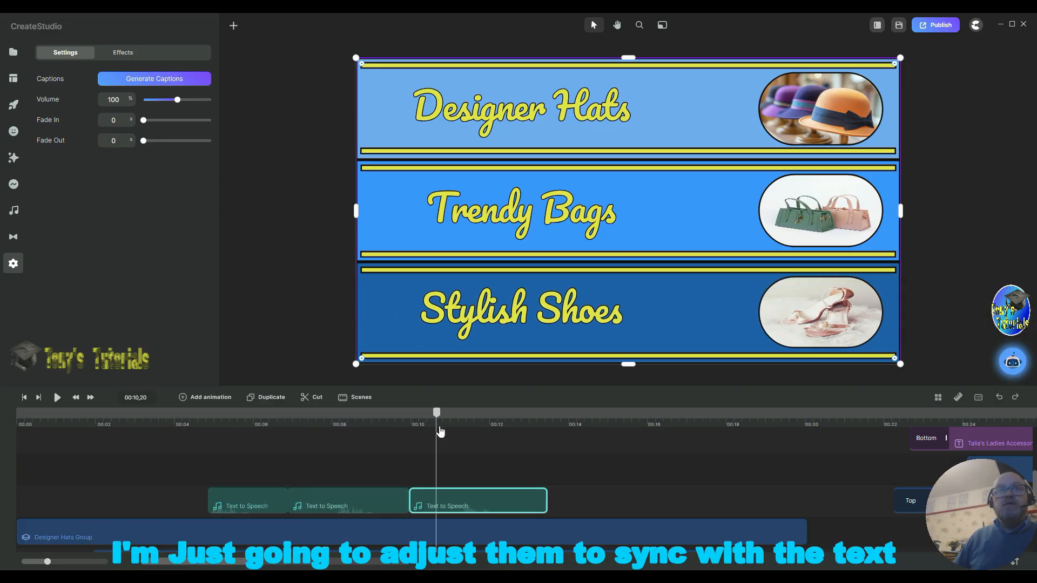
Step: Trim and reposition the second and third voice-over segments to about 00:07 and 00:09 to sync with the text
click(402, 504)
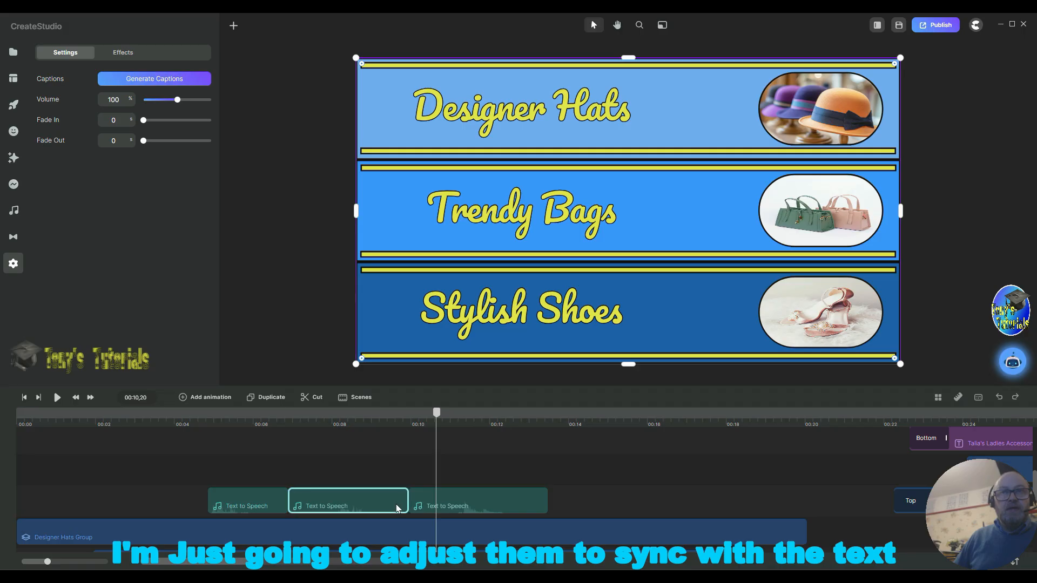
drag(409, 502, 389, 504)
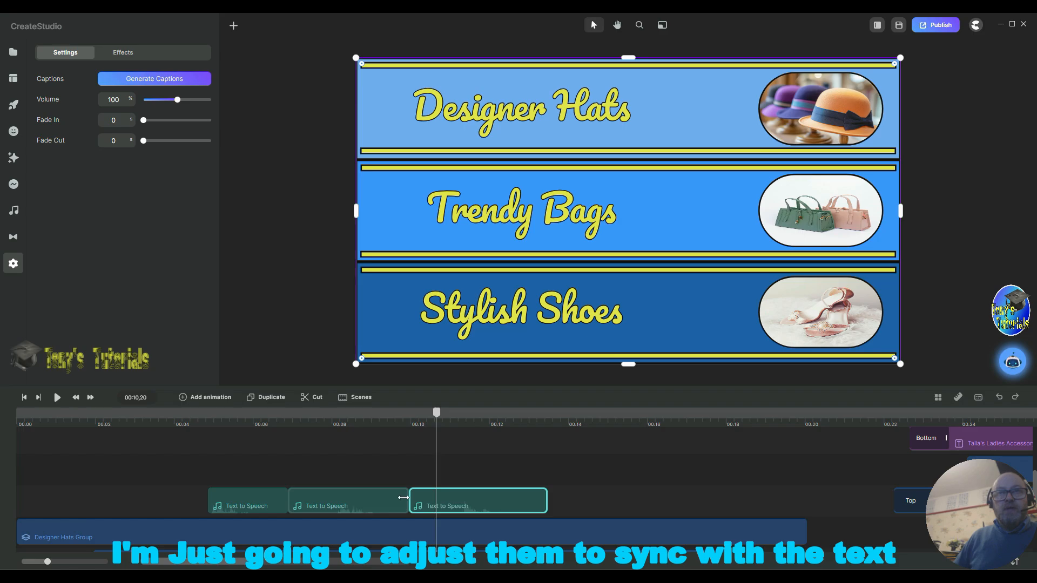
click(405, 501)
drag(404, 505, 375, 518)
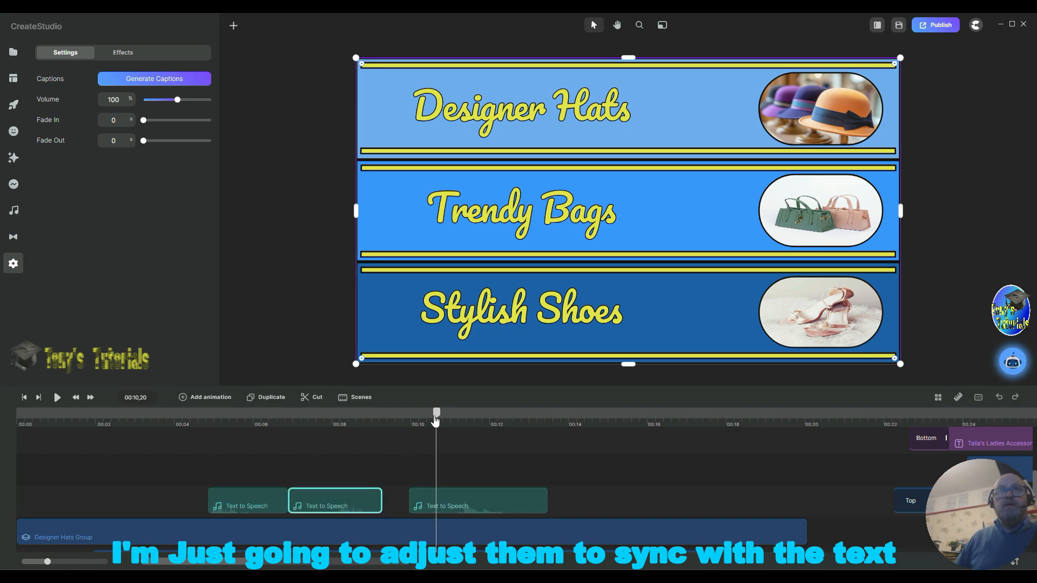
drag(432, 414, 316, 443)
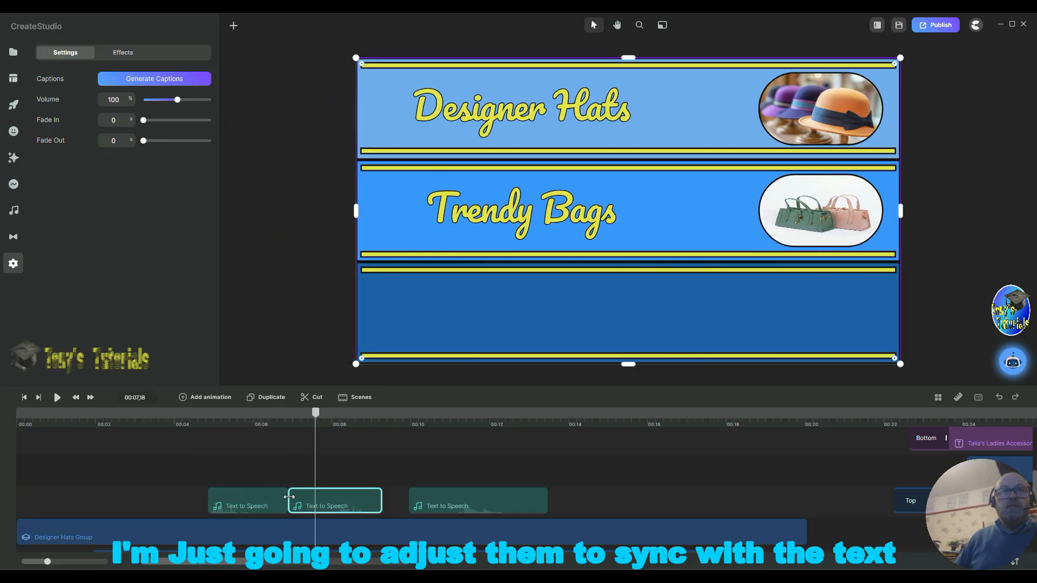
drag(289, 497, 338, 499)
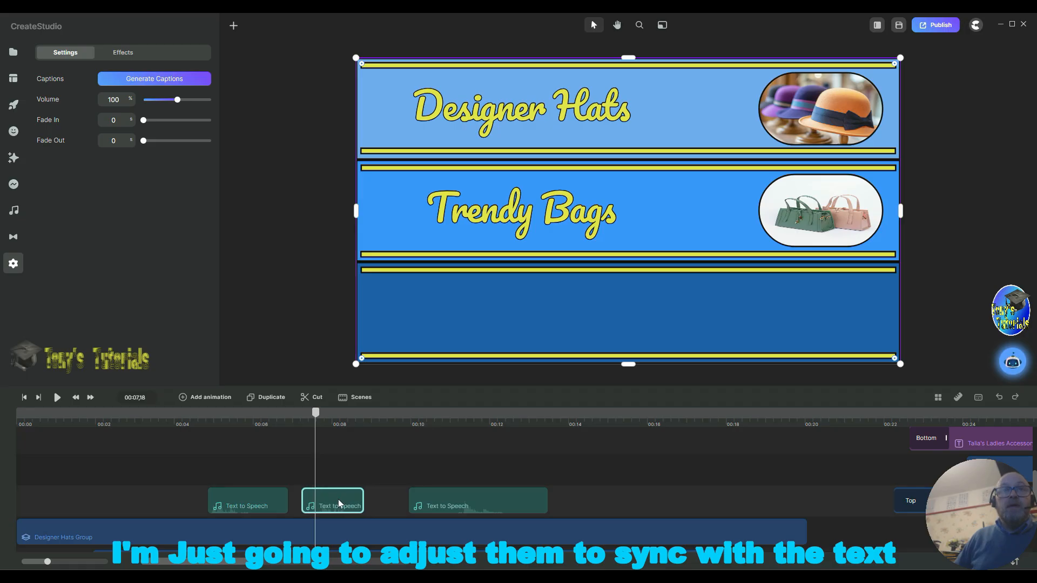
drag(316, 413, 373, 430)
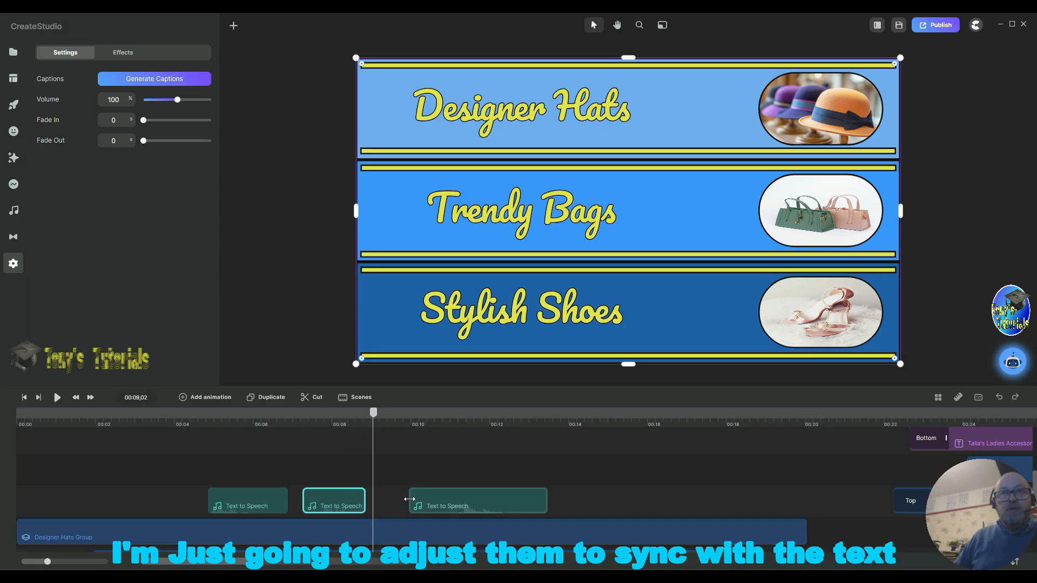
drag(418, 499, 445, 495)
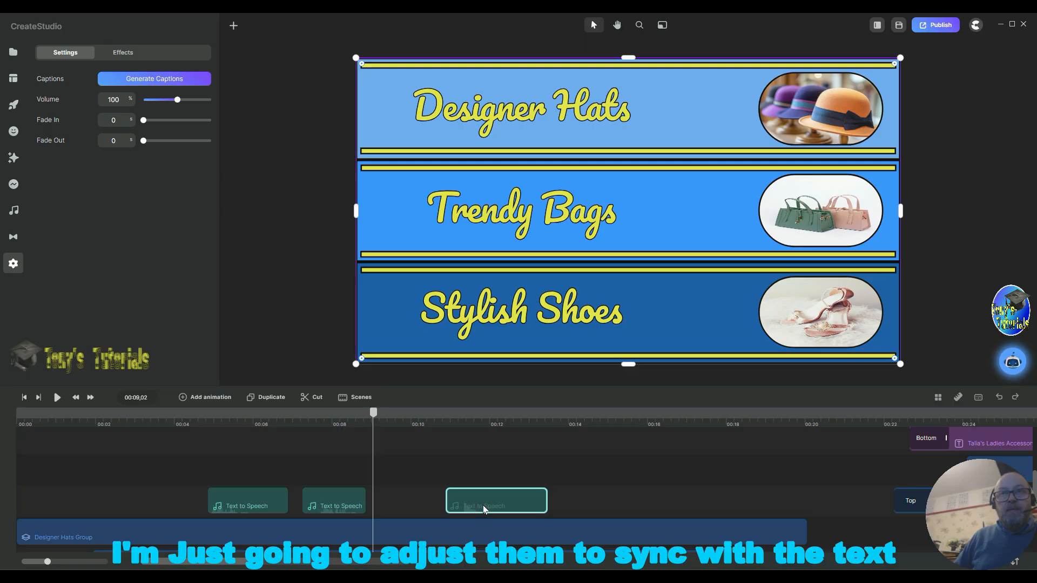
drag(525, 497, 445, 506)
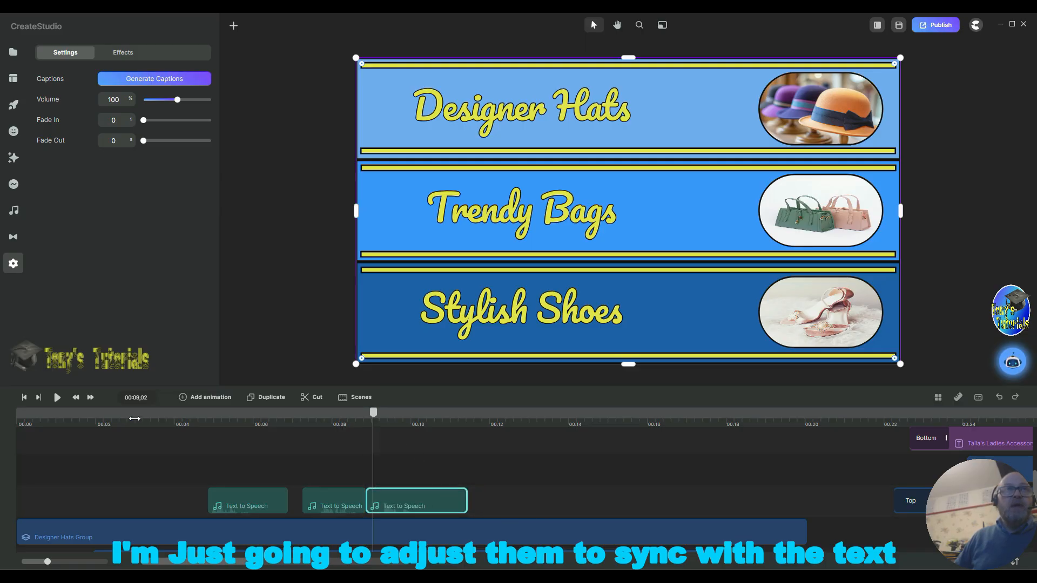
Step: Play the banner from the start to check the voice-over timing
click(24, 397)
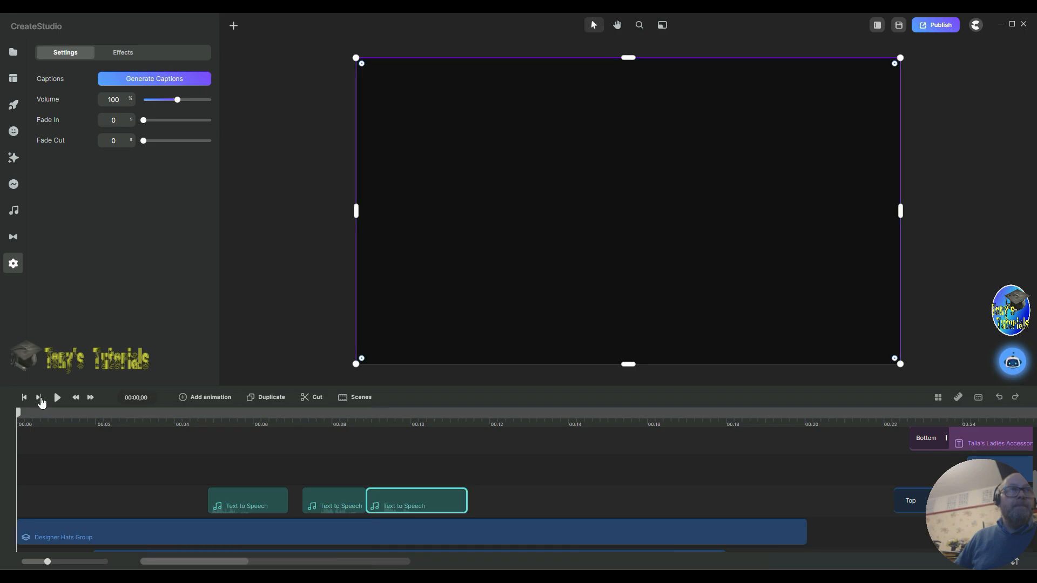
click(57, 397)
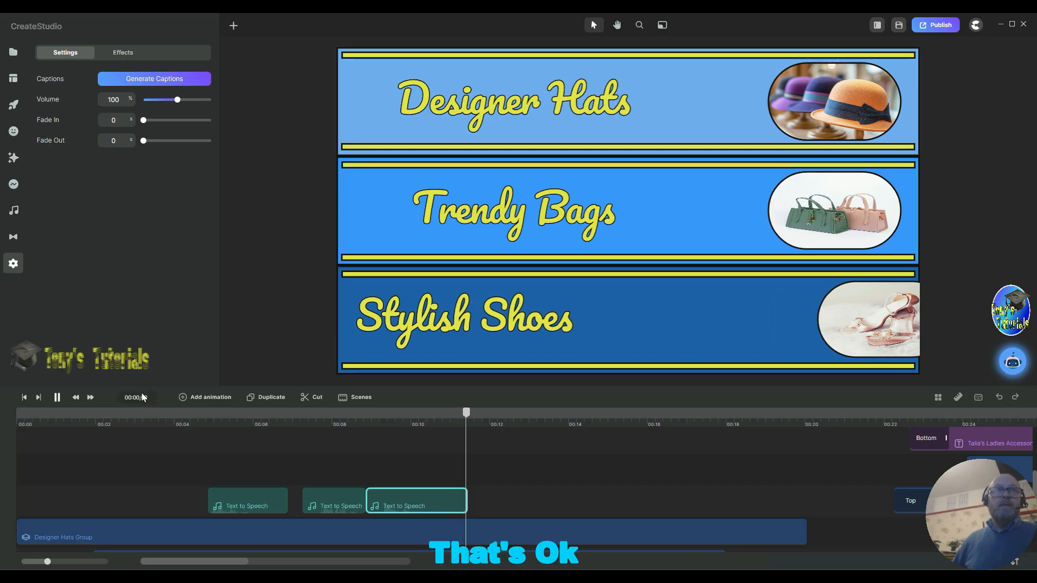
key(space)
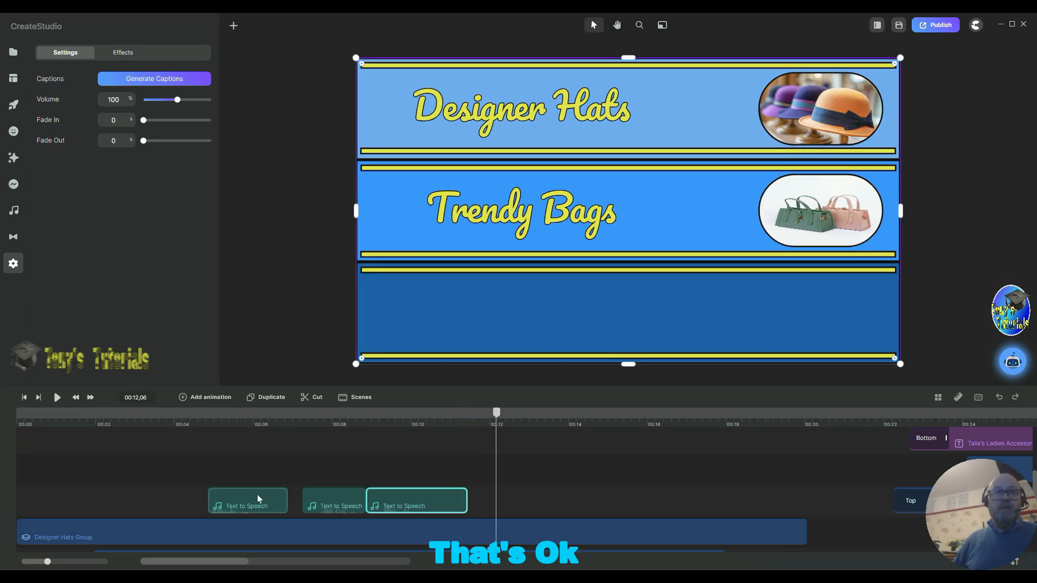
Step: Nudge the three voice-over segments left so they sit end to end starting at about 00:04
click(331, 500)
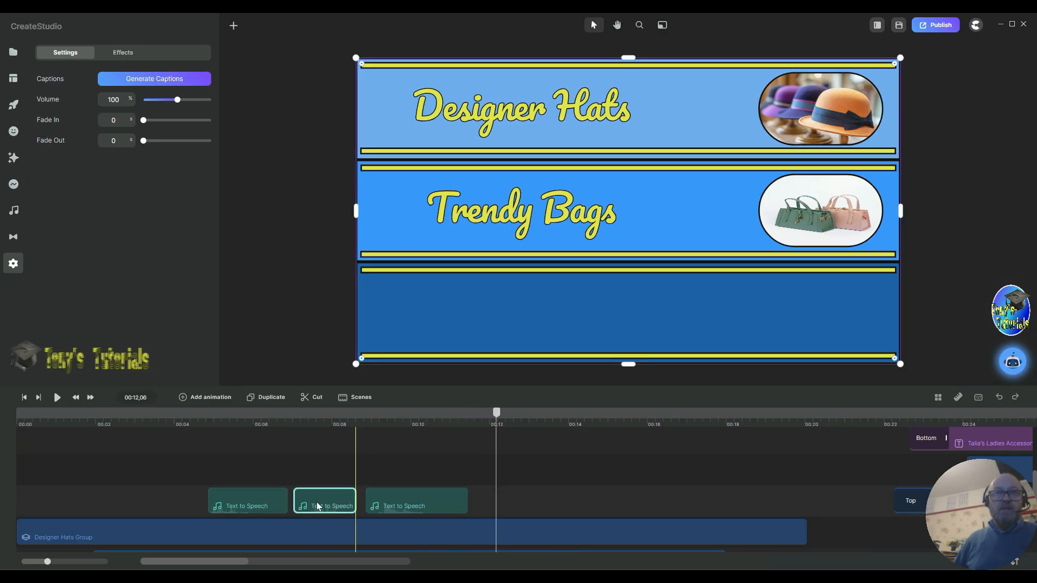
click(258, 495)
drag(258, 492, 252, 495)
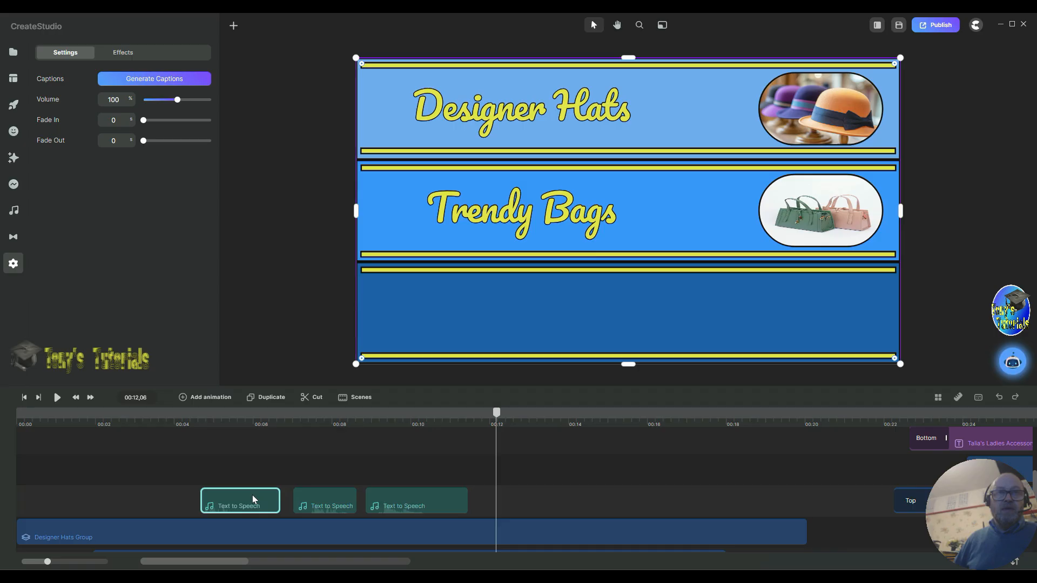
drag(329, 489, 321, 491)
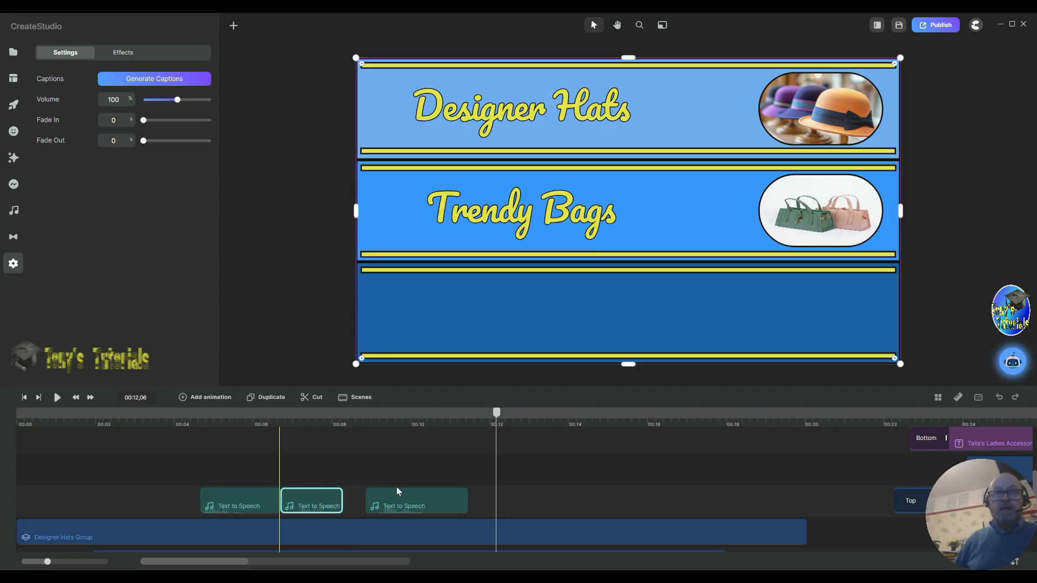
drag(397, 492, 391, 495)
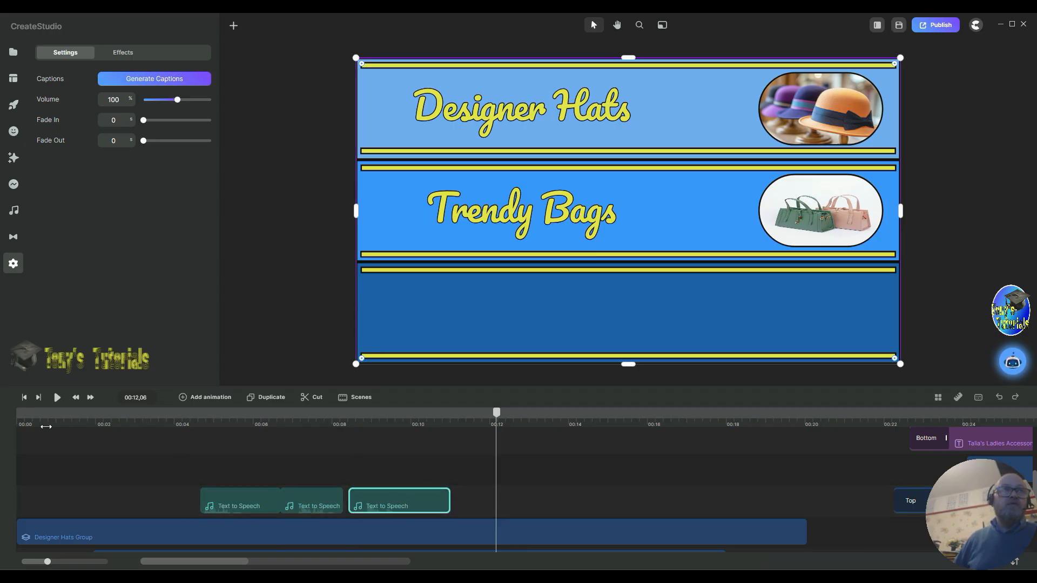
Step: Move the remaining closing voice-over segment to start at about 00:12
scroll(350, 449, up, 3)
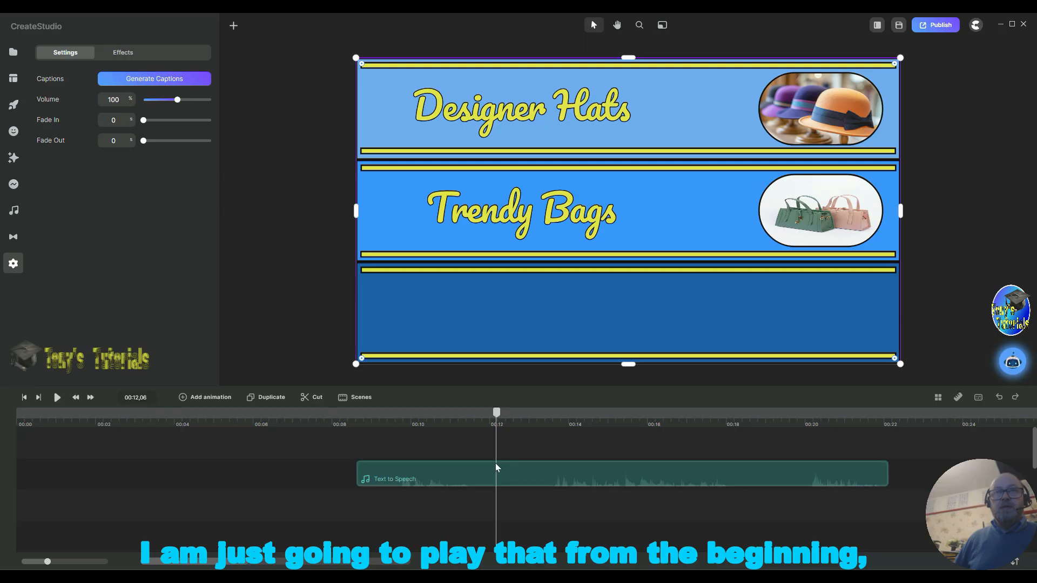
drag(416, 473, 477, 474)
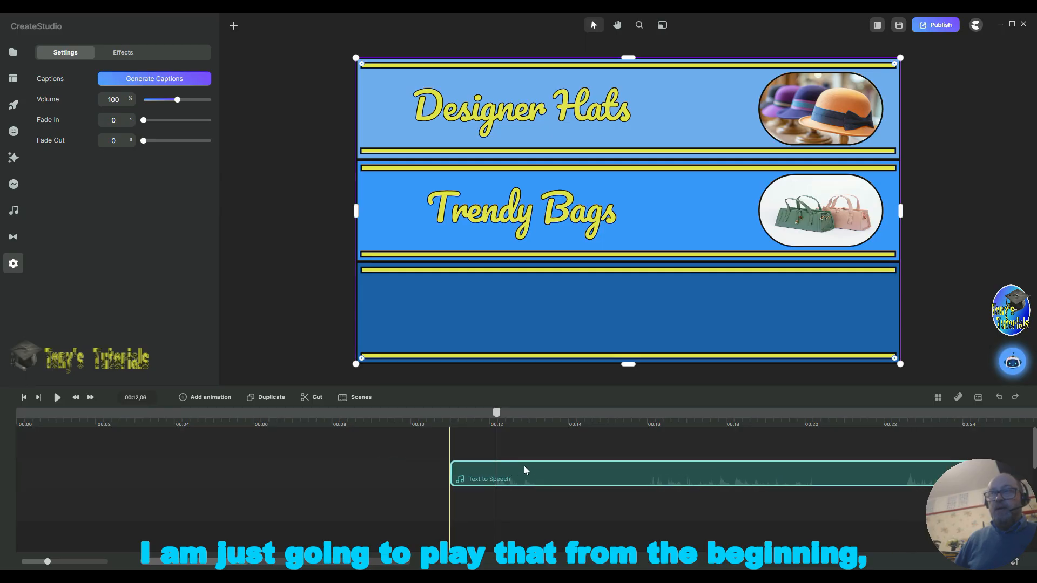
drag(510, 476, 554, 476)
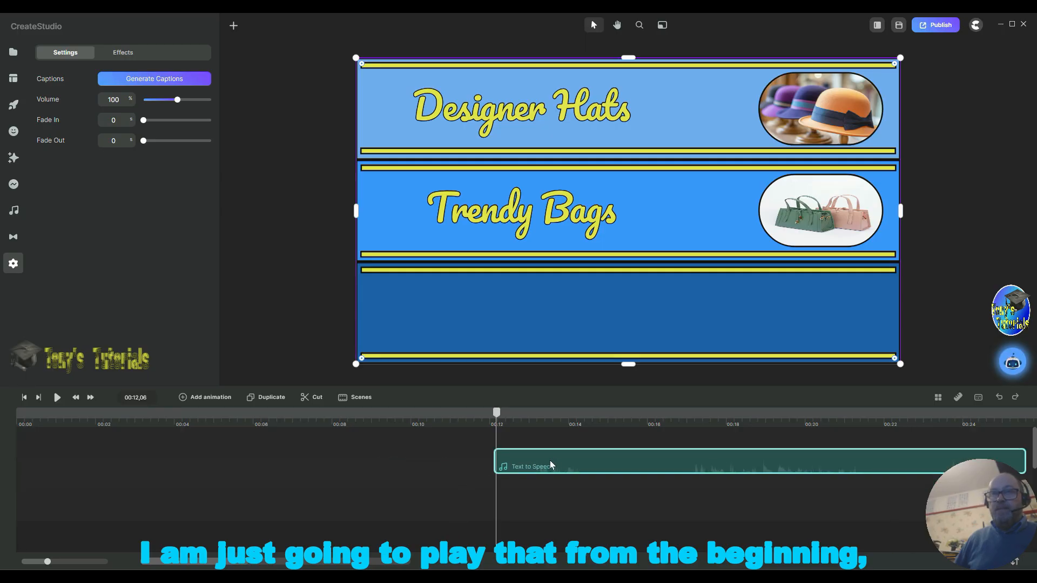
Step: Play the banner from the start to check the synced voice-over
click(23, 398)
click(57, 399)
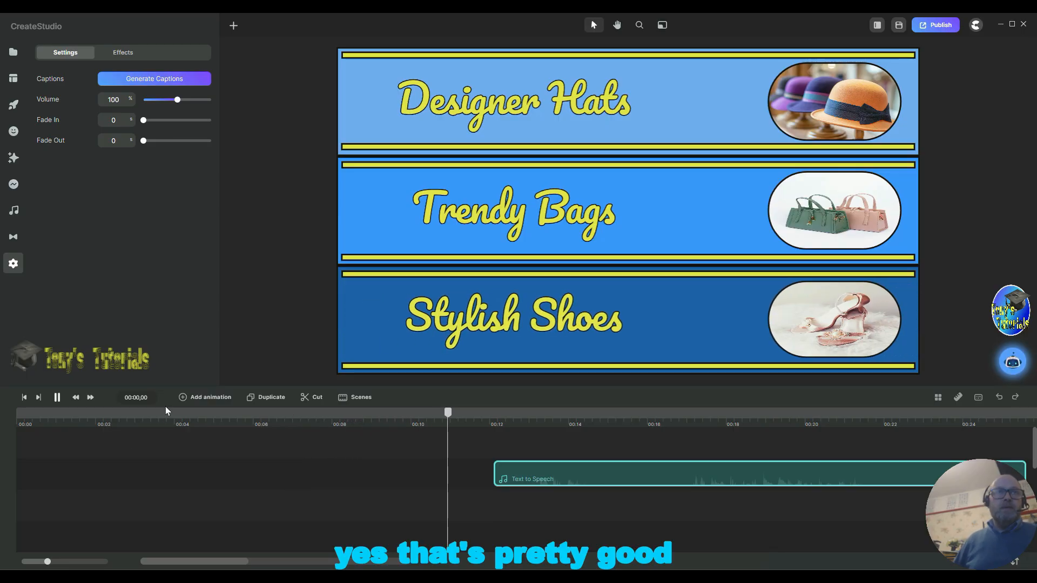
click(58, 398)
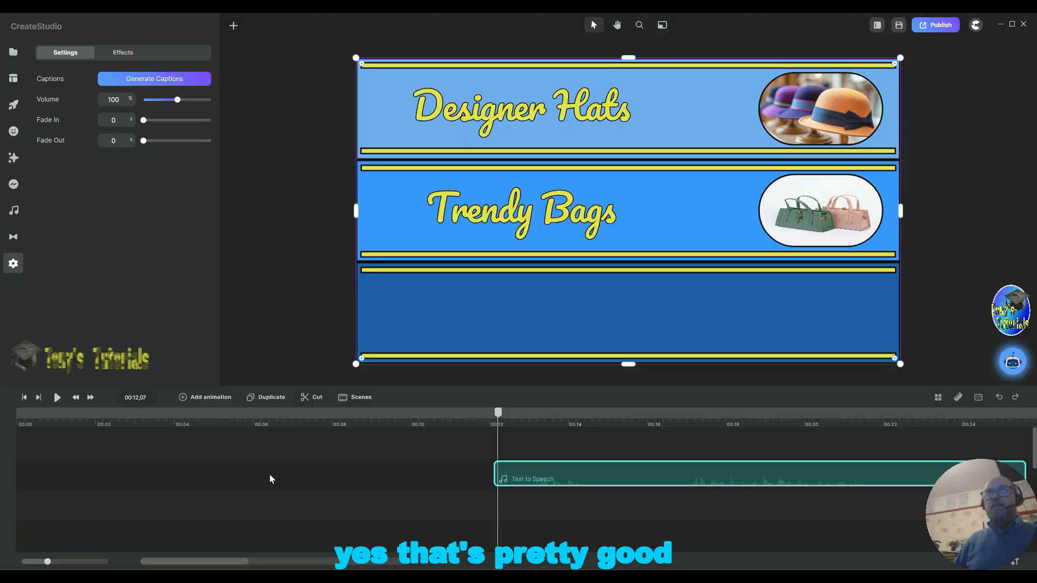
Step: Play the closing section of the voice-over from 00:12
scroll(278, 464, down, 3)
scroll(275, 469, up, 2)
scroll(276, 475, down, 2)
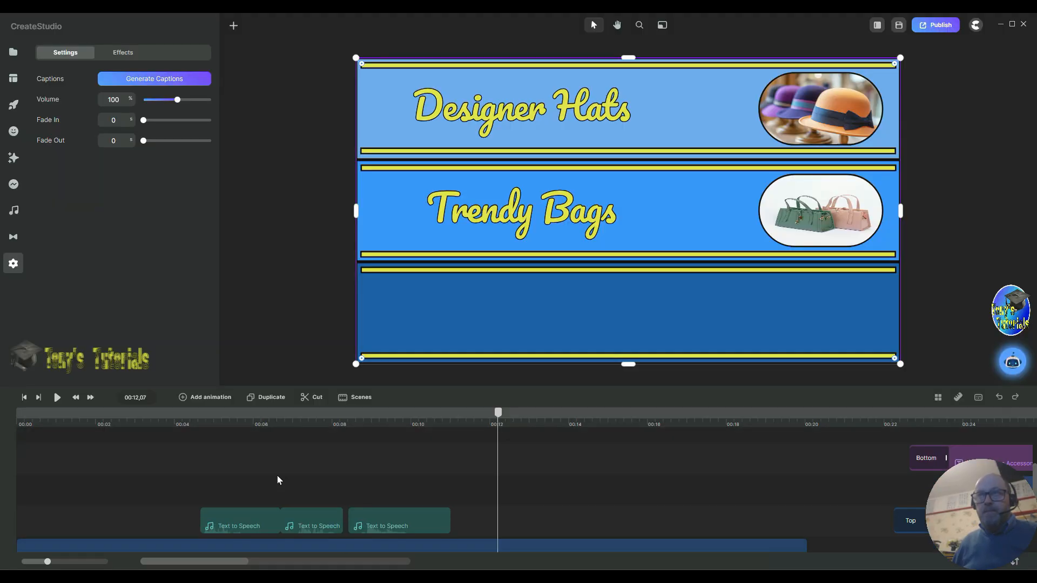
scroll(276, 475, up, 2)
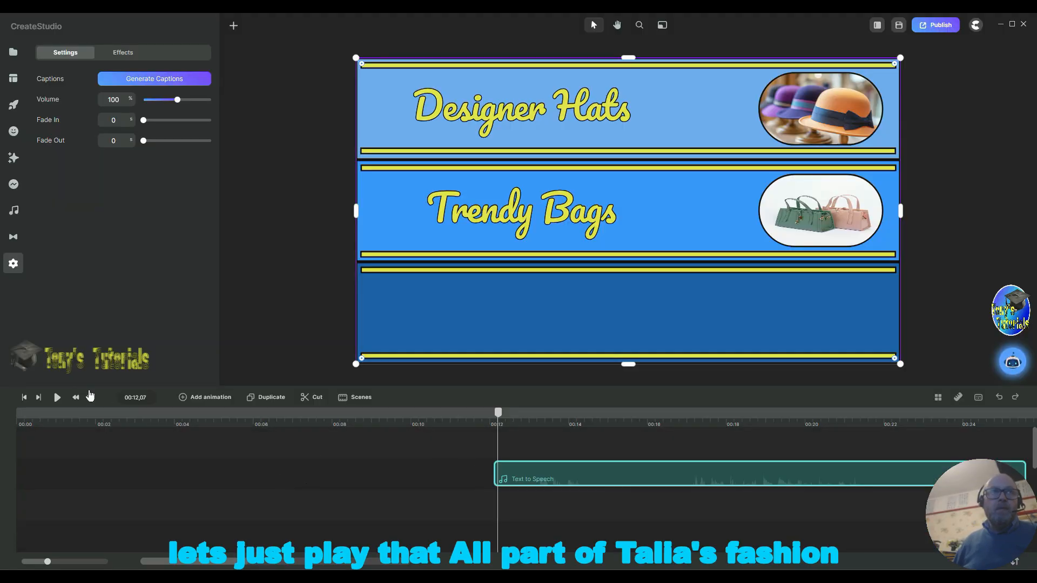
click(57, 398)
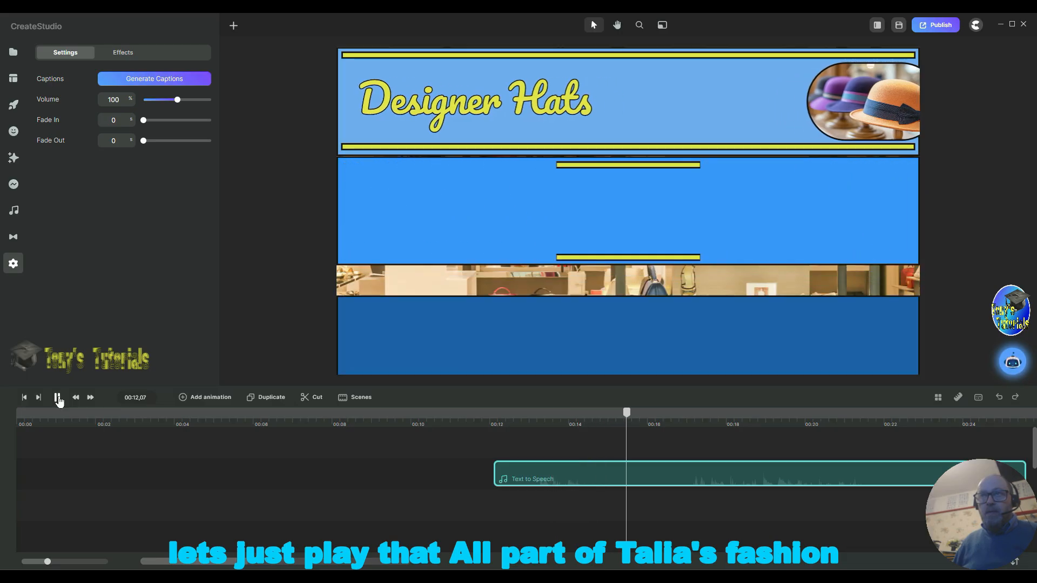
Step: Split the closing voice-over at 00:16 and move its first part onto the track with the other voice-over segments
click(58, 399)
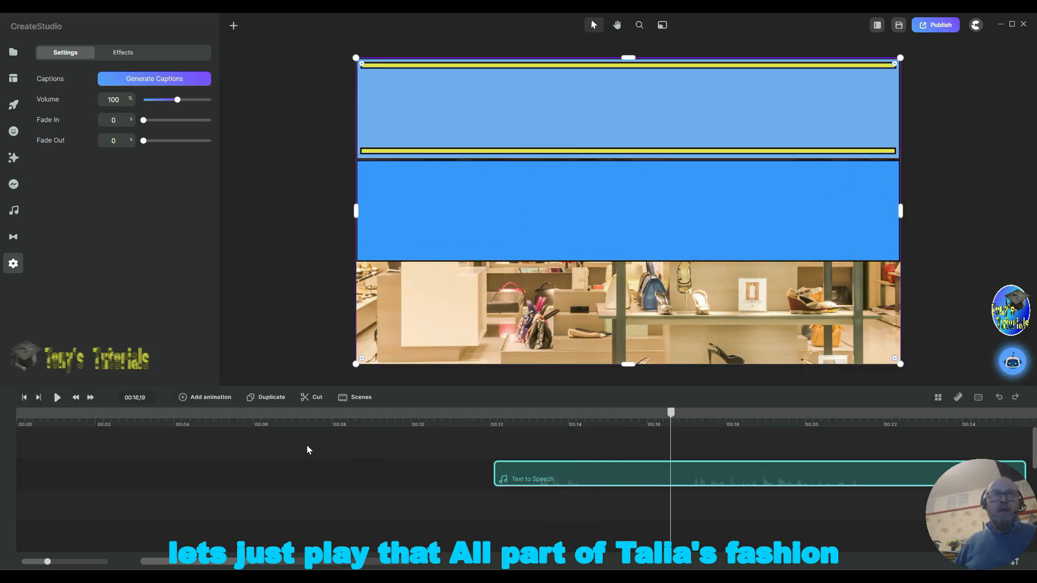
click(305, 399)
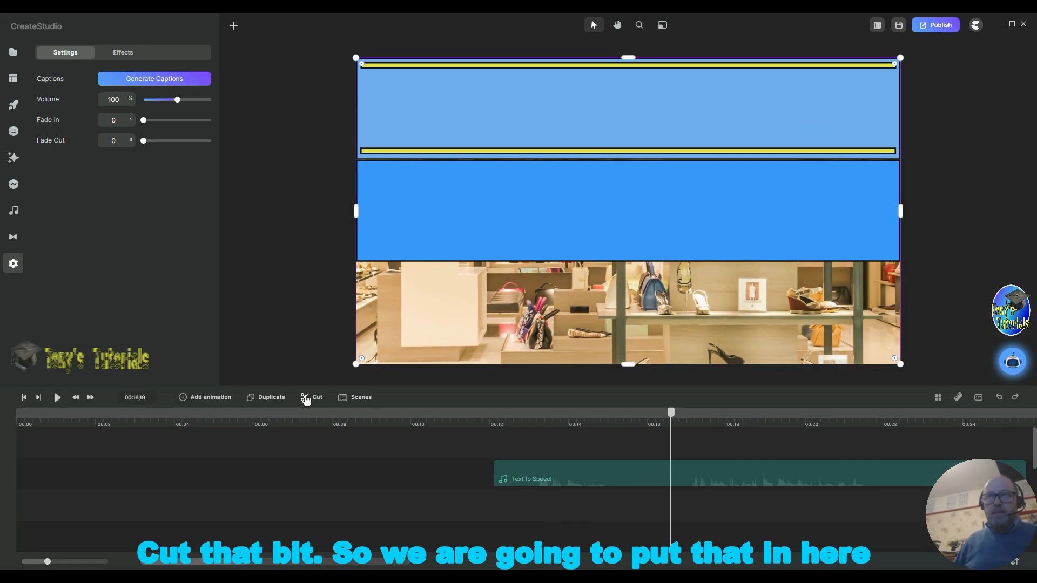
scroll(382, 463, down, 3)
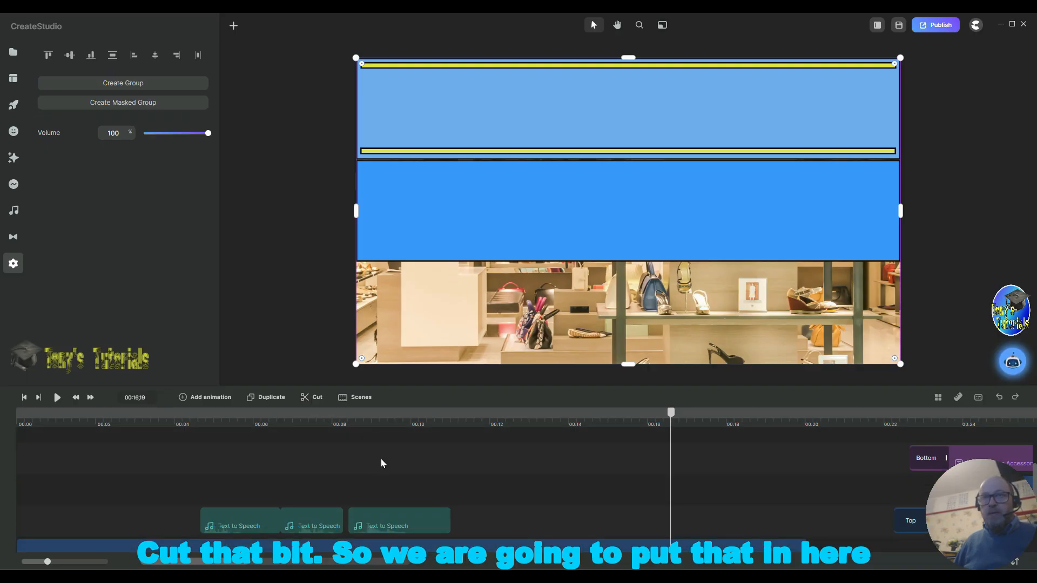
scroll(381, 460, up, 3)
click(592, 468)
scroll(591, 500, down, 5)
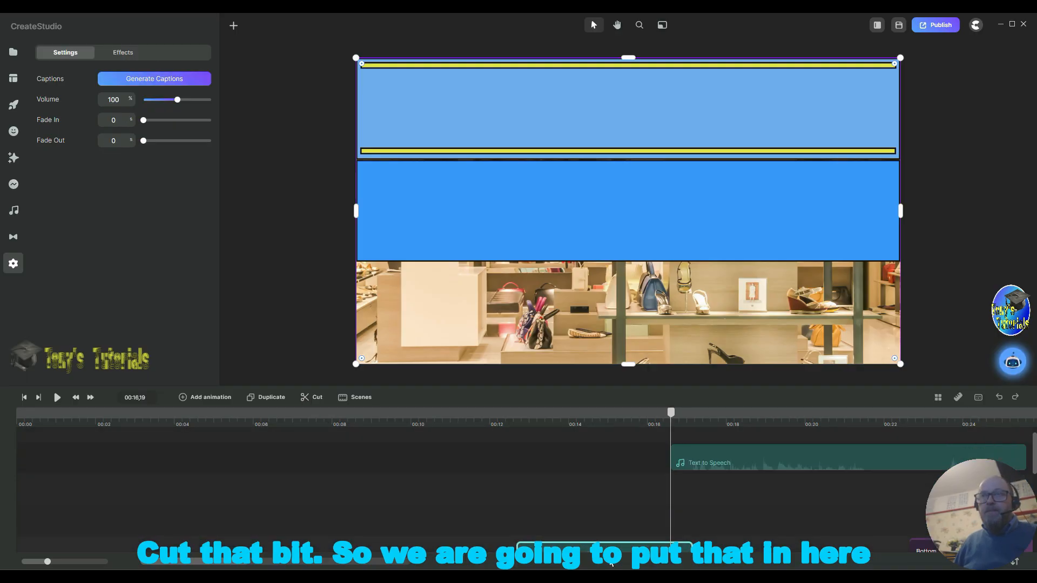
drag(596, 550, 598, 492)
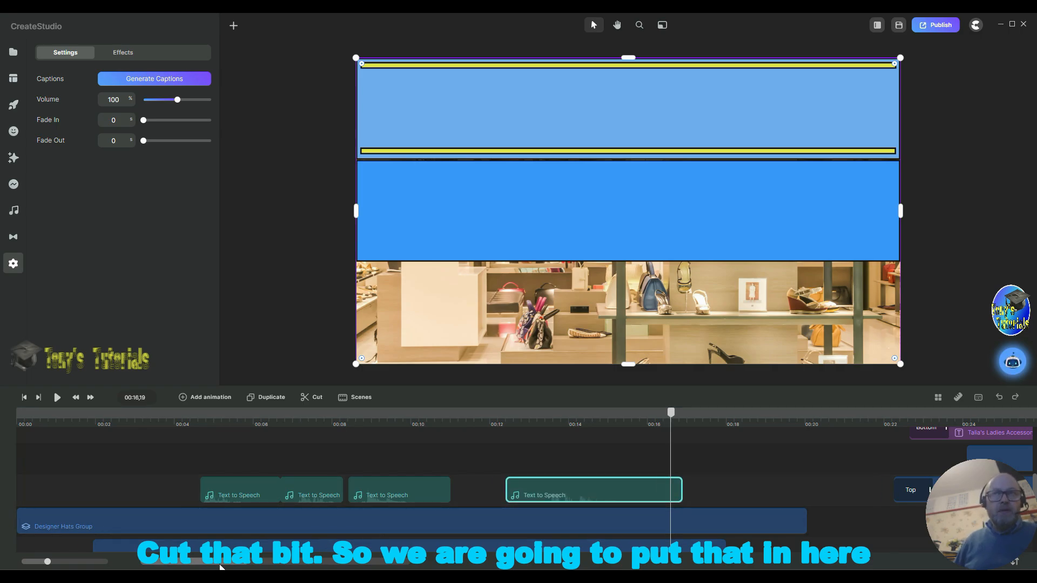
Step: Move the remaining voice-over part to start at about 00:24, beside the logo section
drag(220, 566, 266, 568)
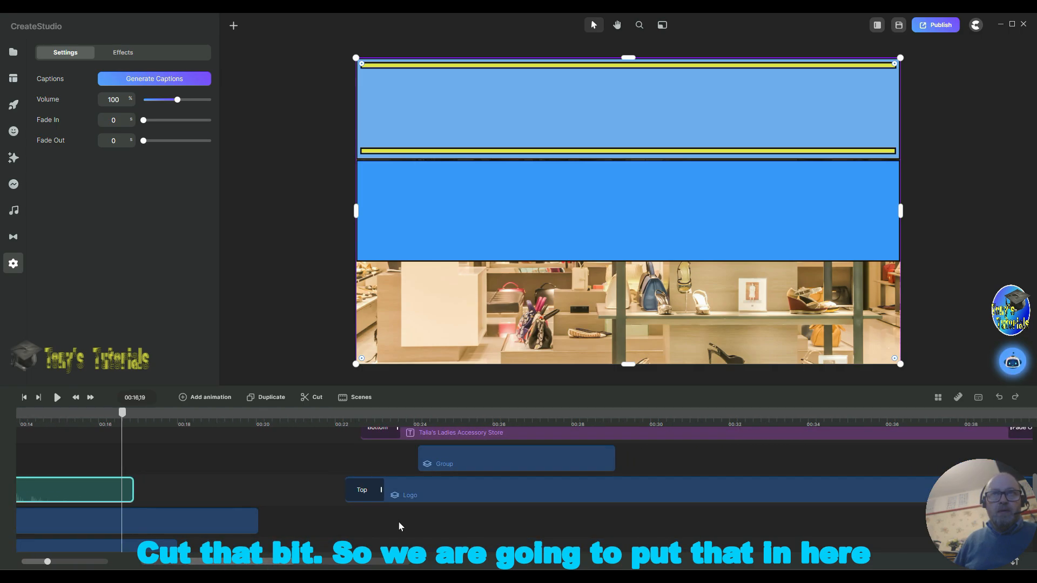
scroll(399, 526, up, 5)
drag(228, 483, 496, 464)
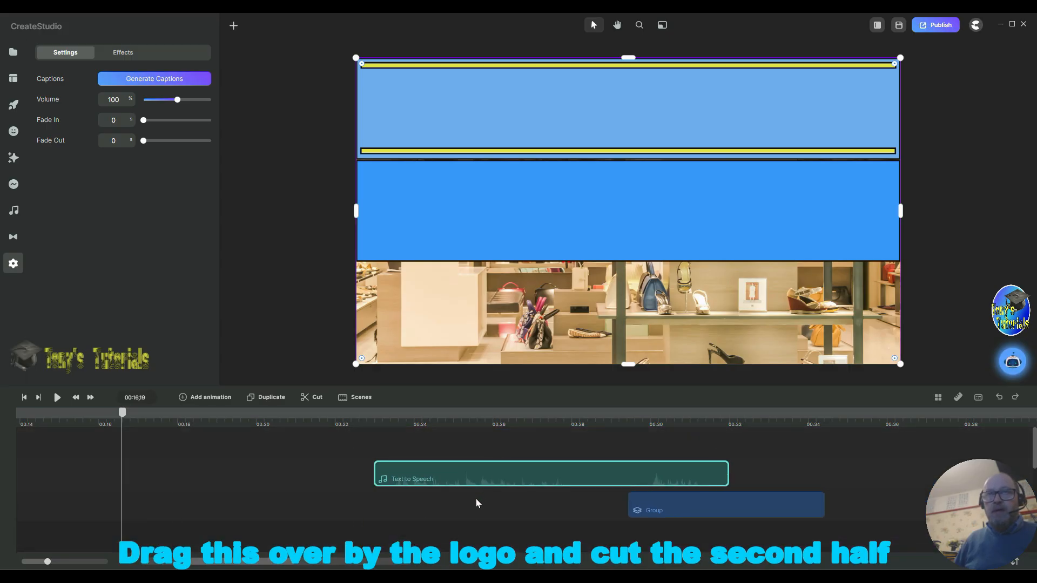
scroll(465, 510, down, 3)
scroll(465, 502, up, 3)
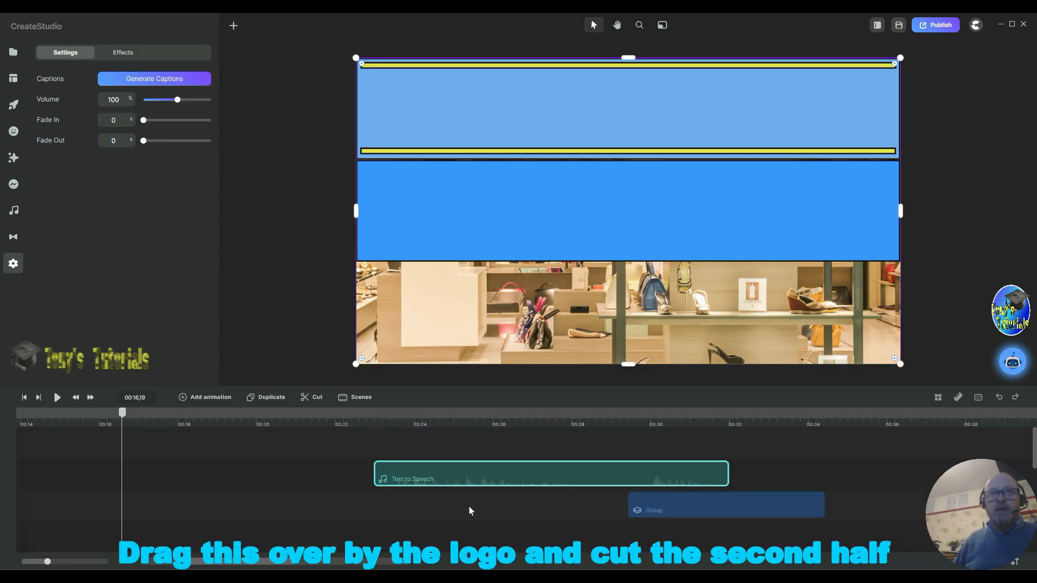
drag(500, 475, 555, 465)
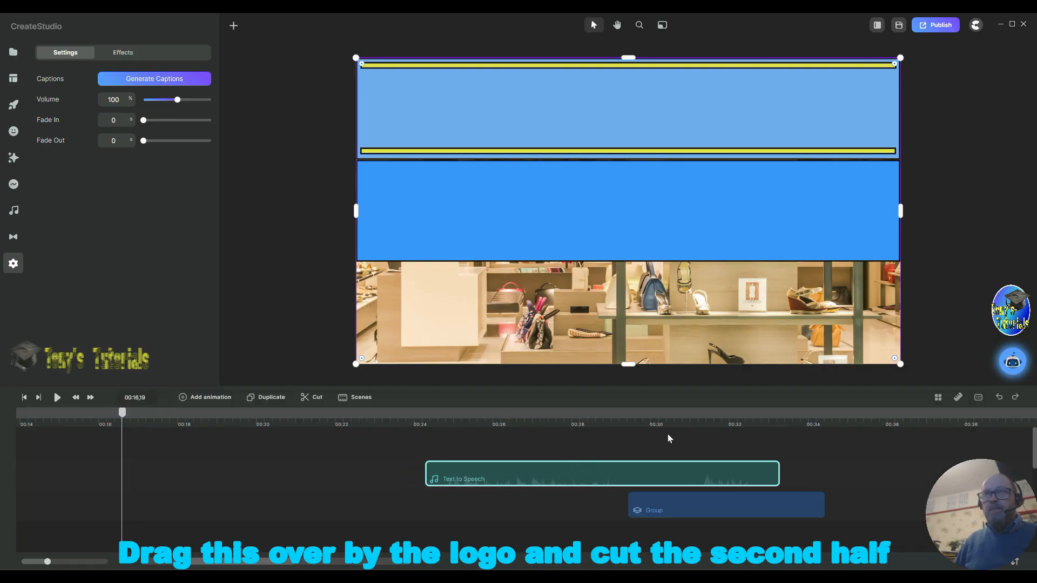
Step: Split that voice-over part at 00:30 and move its second half to start at about 00:33
click(654, 424)
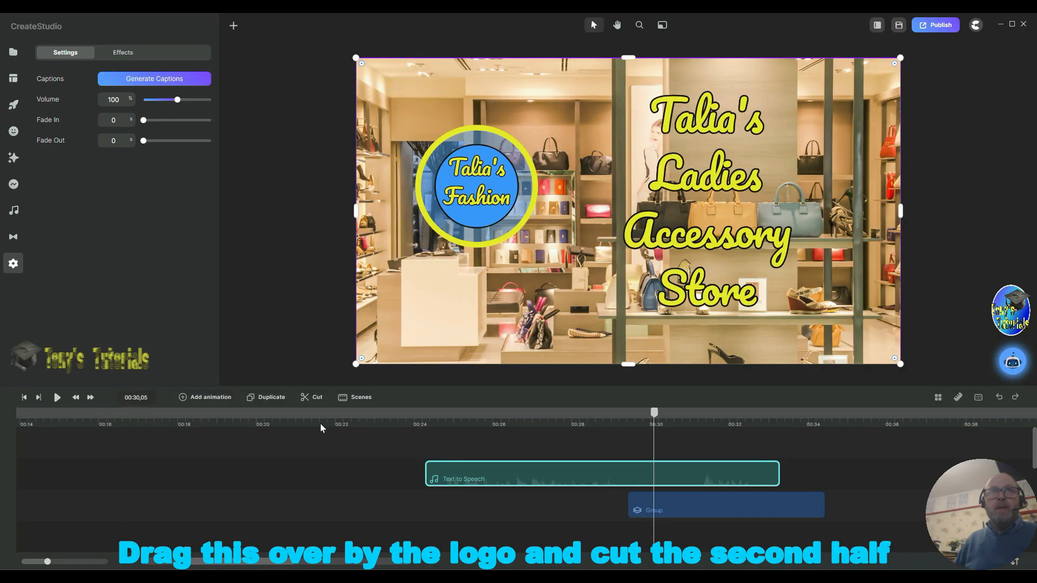
click(316, 399)
click(672, 474)
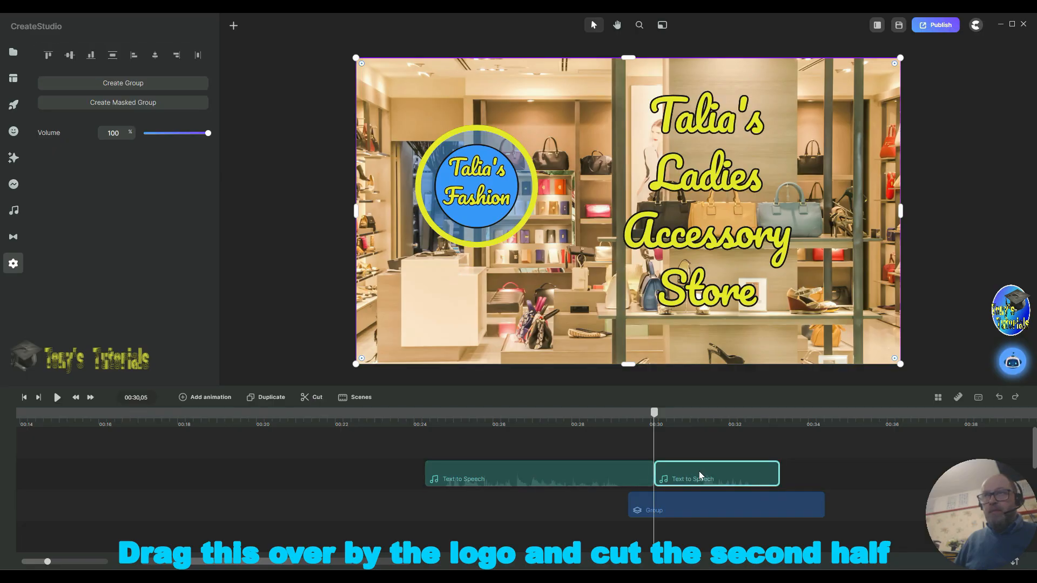
drag(699, 471, 824, 465)
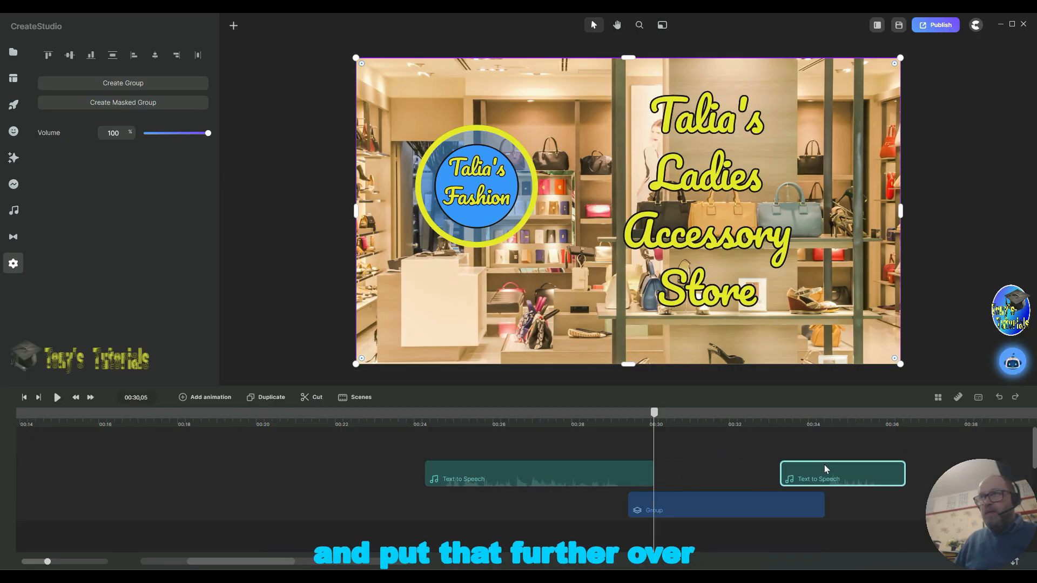
Step: Play the banner from the start to review the voice-over timing
click(23, 399)
click(57, 397)
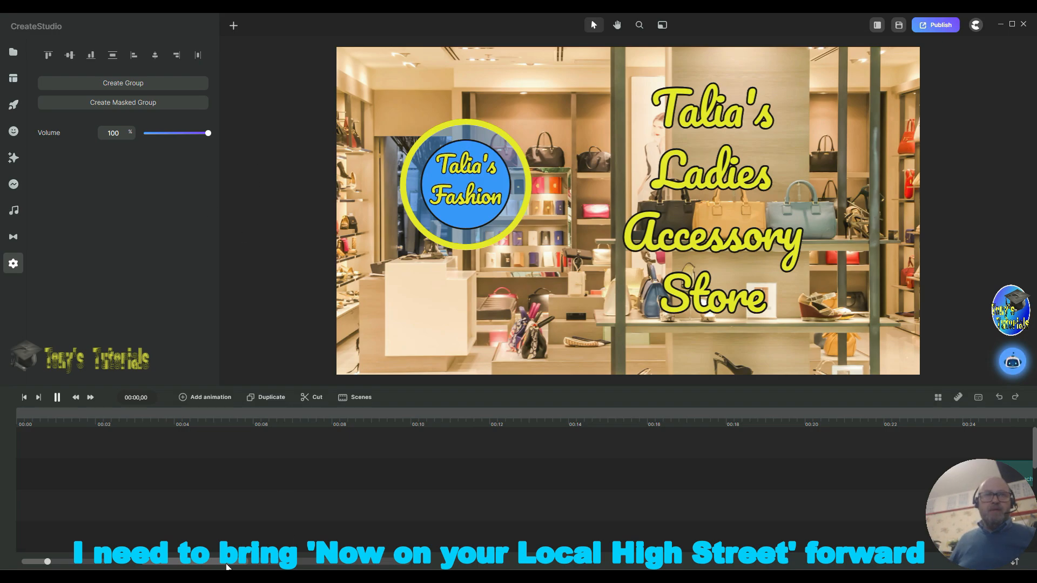
key(space)
Step: Move the last voice-over piece to about 00:32 and the Group clip to start at about 00:30
drag(226, 566, 290, 566)
drag(807, 475, 758, 474)
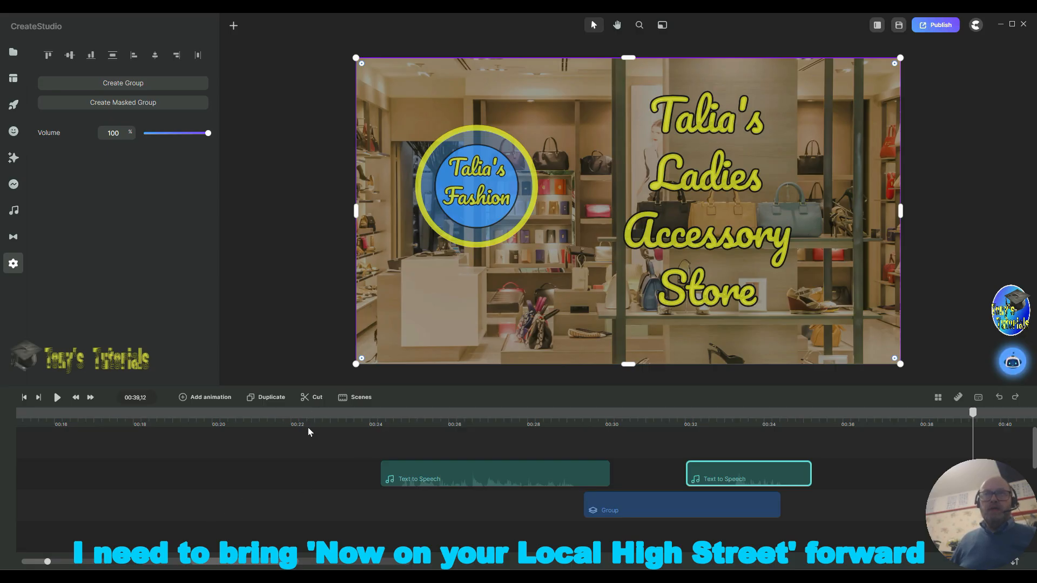
scroll(372, 473, down, 3)
scroll(371, 473, down, 2)
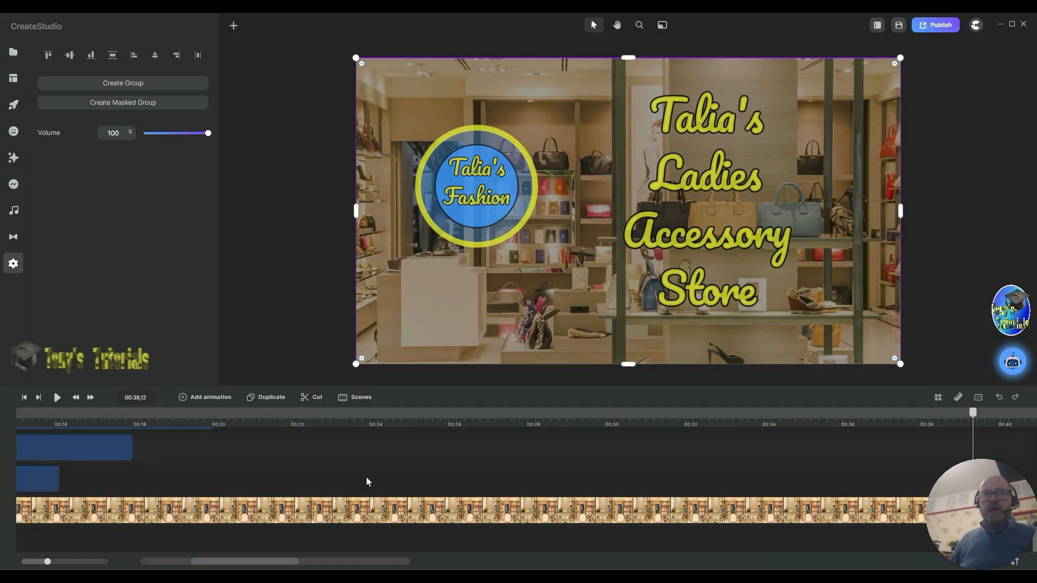
scroll(366, 481, up, 5)
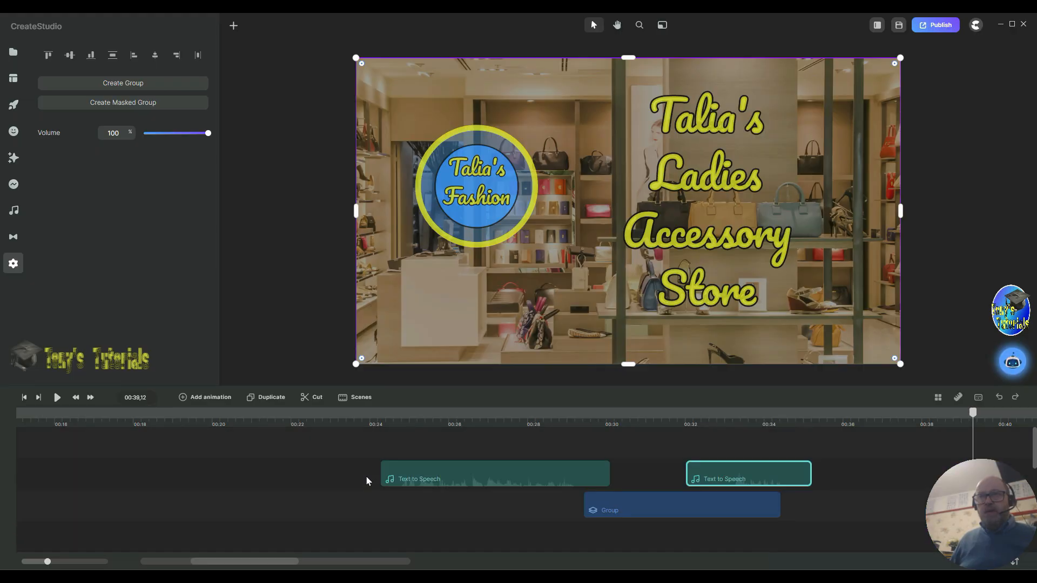
drag(680, 509, 701, 509)
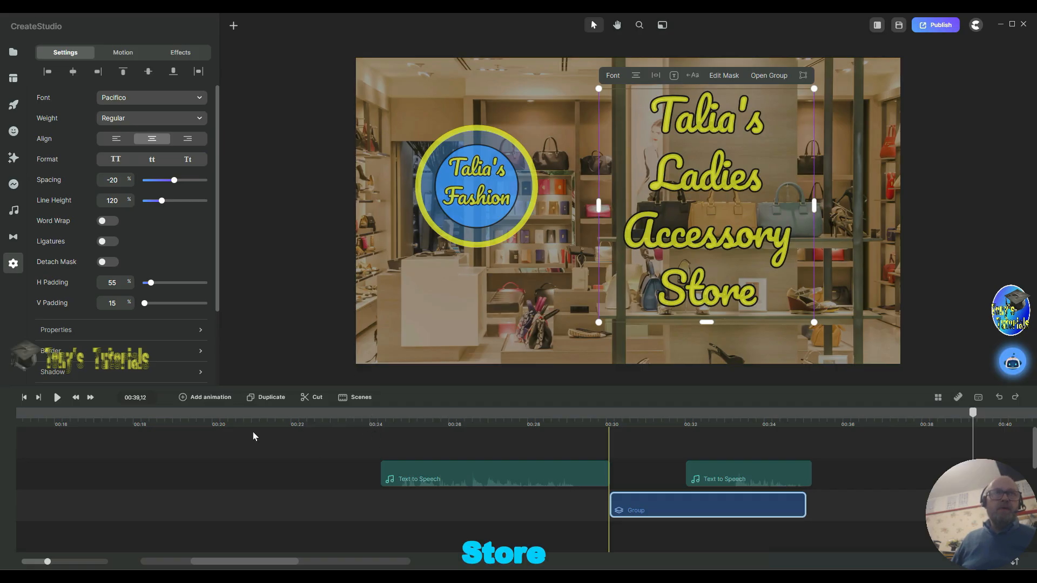
Step: Play the banner to check the adjusted timing
click(58, 399)
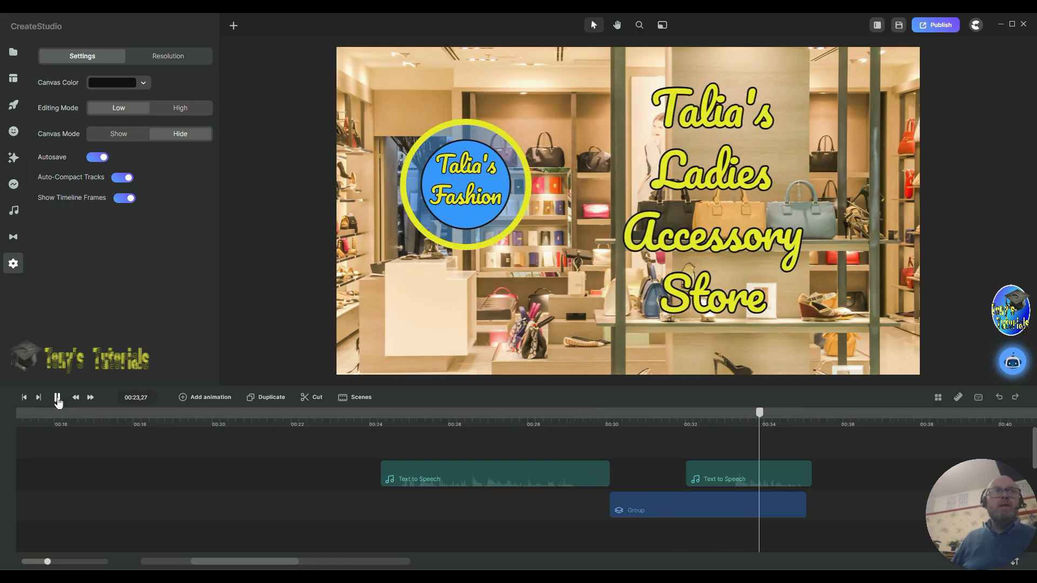
click(58, 399)
click(790, 498)
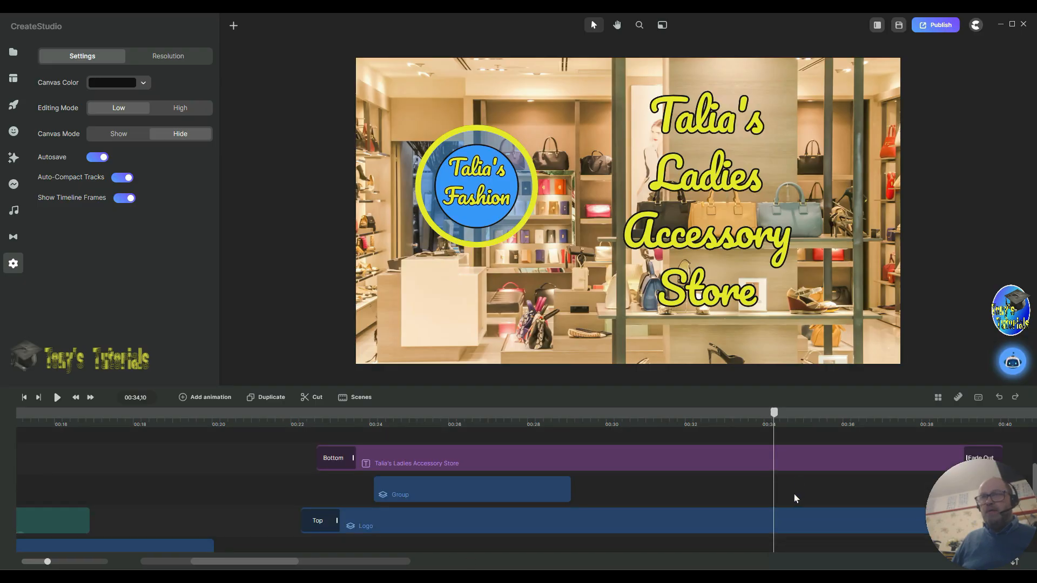
Step: Move the Group clip to start at about 00:29 and play from 00:23 to check it
drag(708, 509, 660, 513)
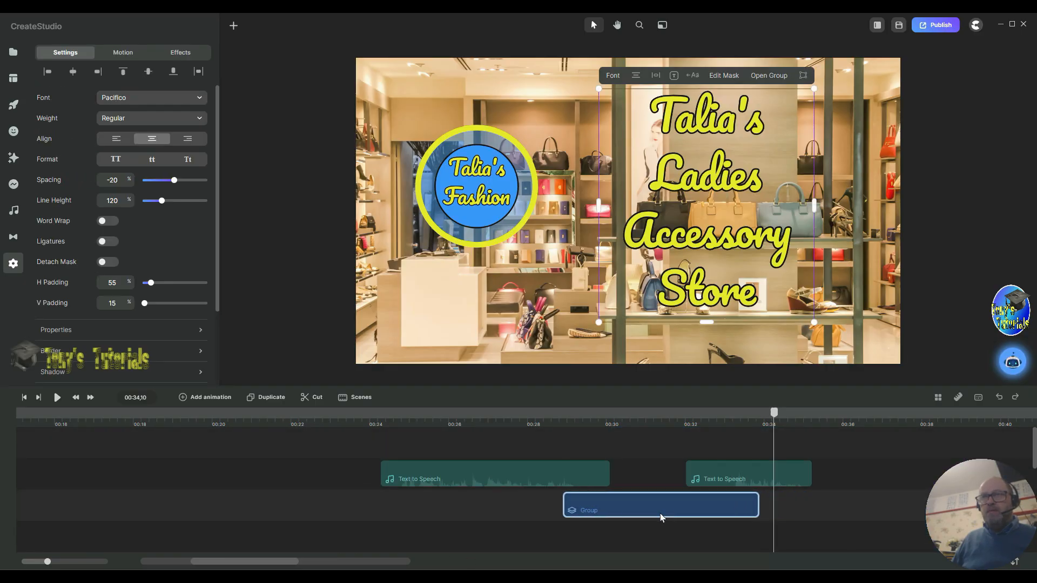
click(339, 421)
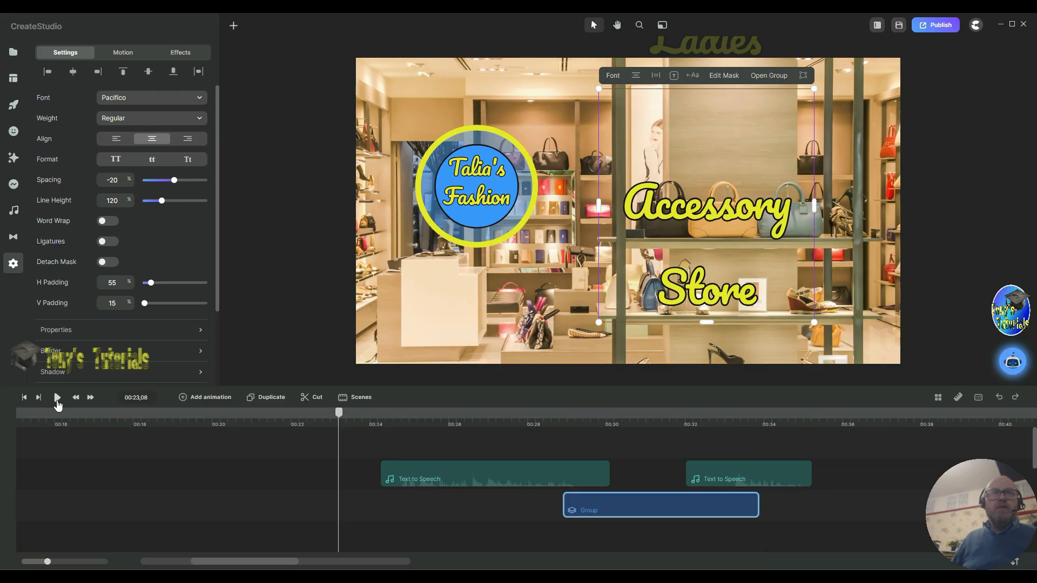
click(57, 398)
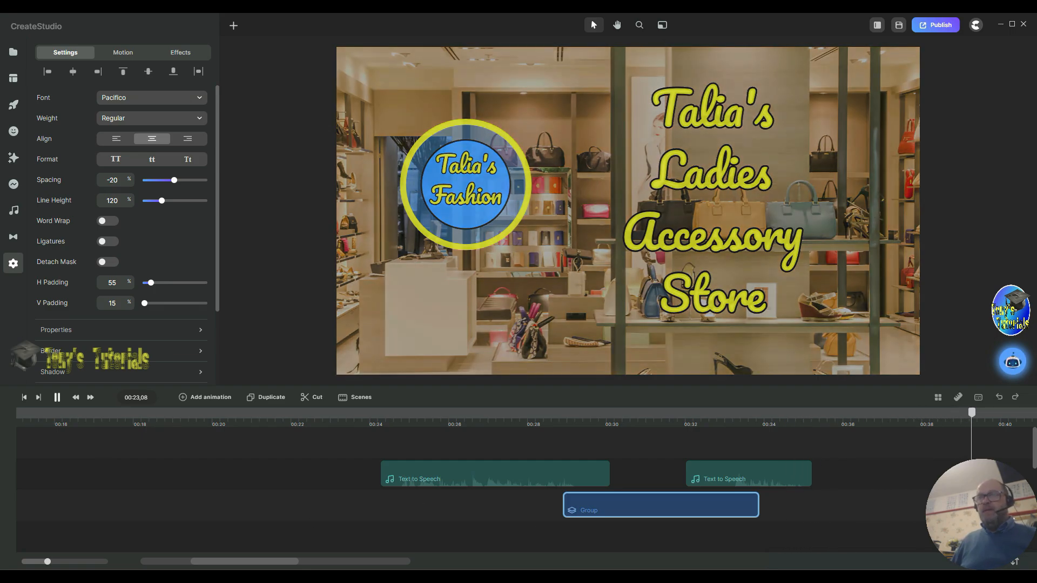
Step: Move the last voice-over piece to start at about 00:31
drag(789, 471, 753, 477)
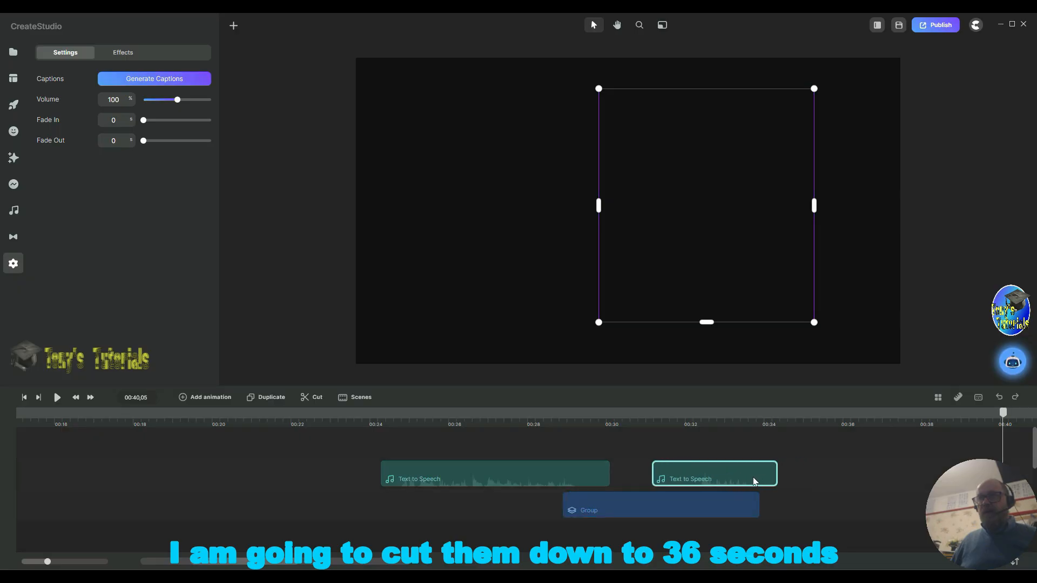
scroll(821, 499, down, 3)
scroll(822, 499, up, 1)
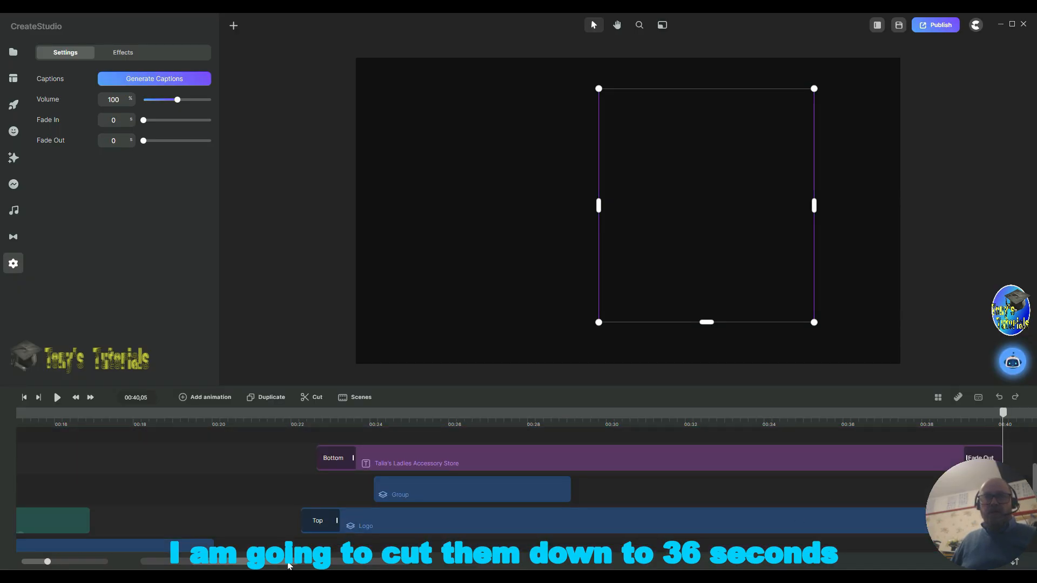
Step: Trim the title text, logo and background image clips so they all end at 00:36
drag(289, 566, 322, 568)
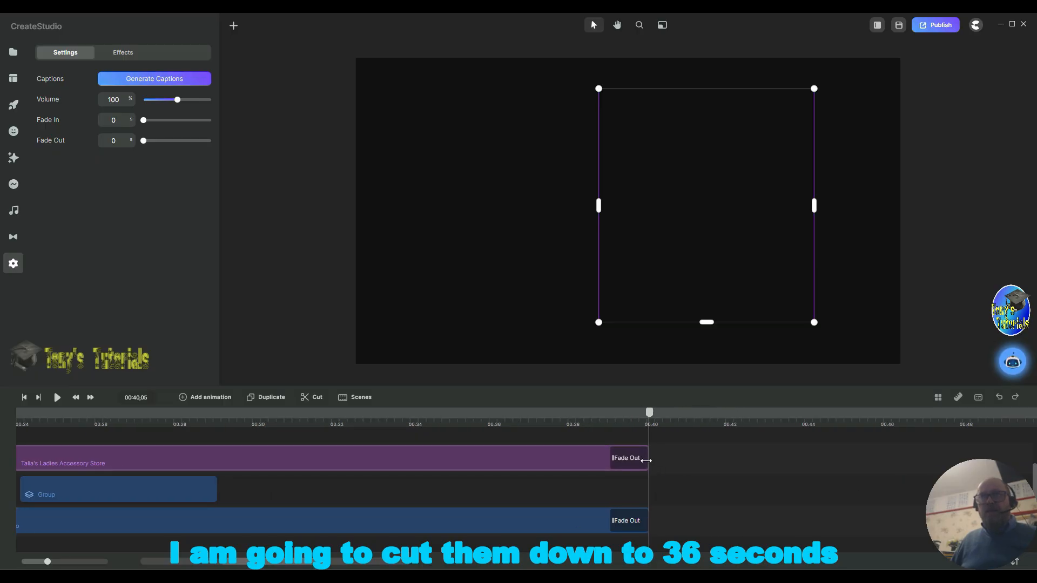
scroll(542, 436, up, 3)
scroll(544, 441, down, 4)
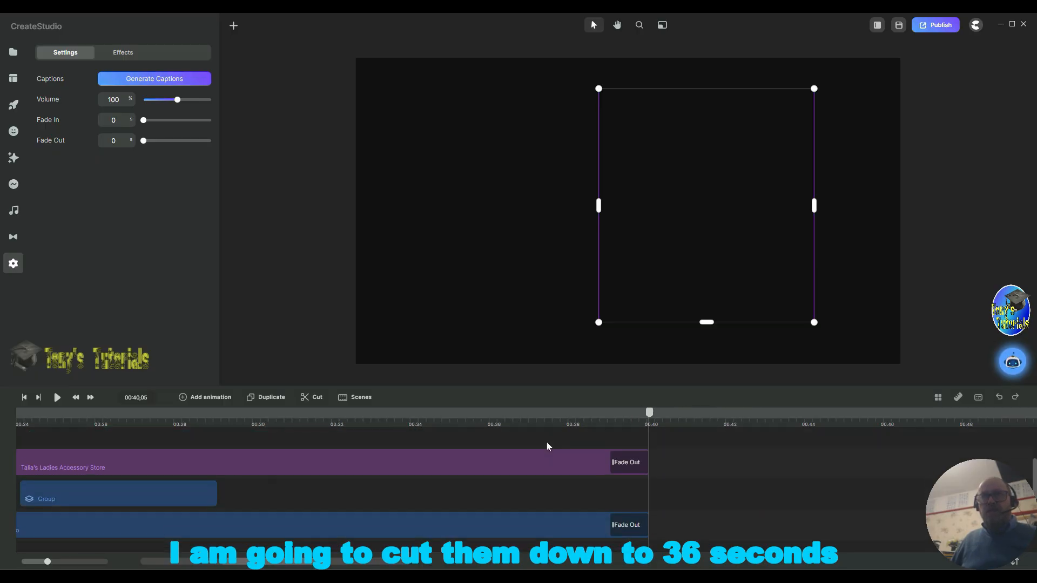
scroll(547, 440, up, 2)
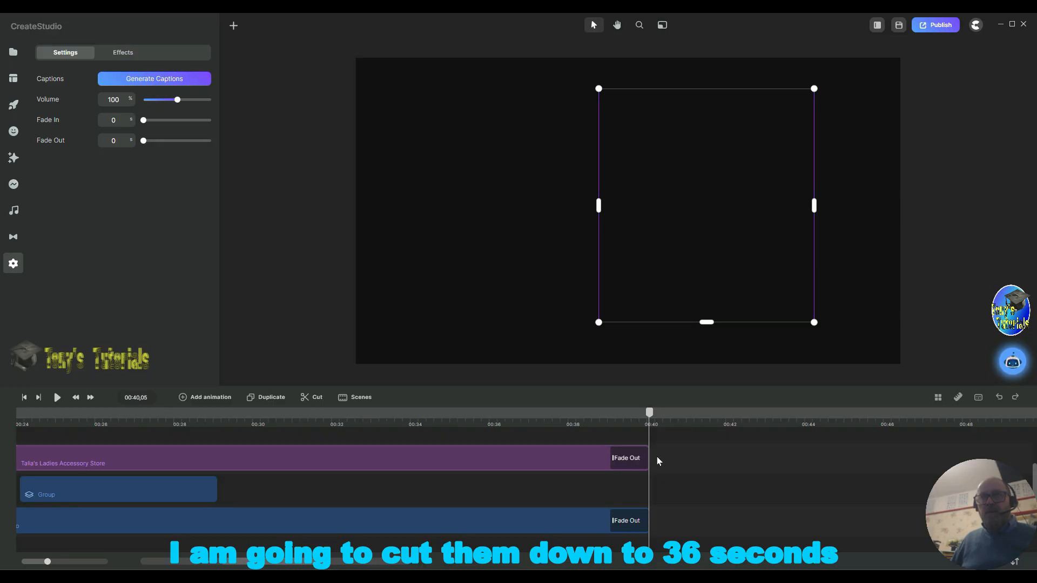
drag(647, 461, 499, 469)
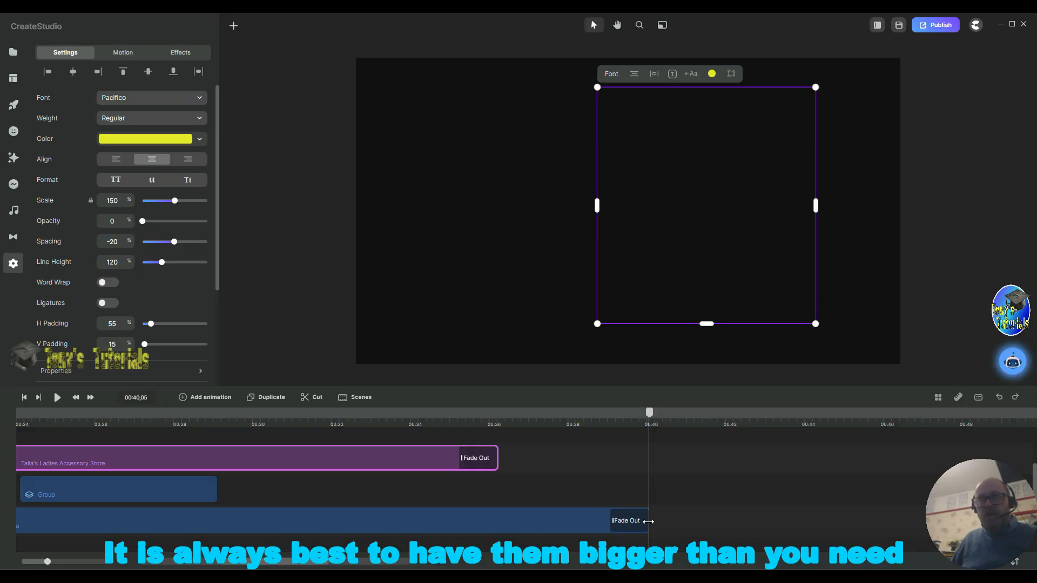
drag(648, 521, 495, 512)
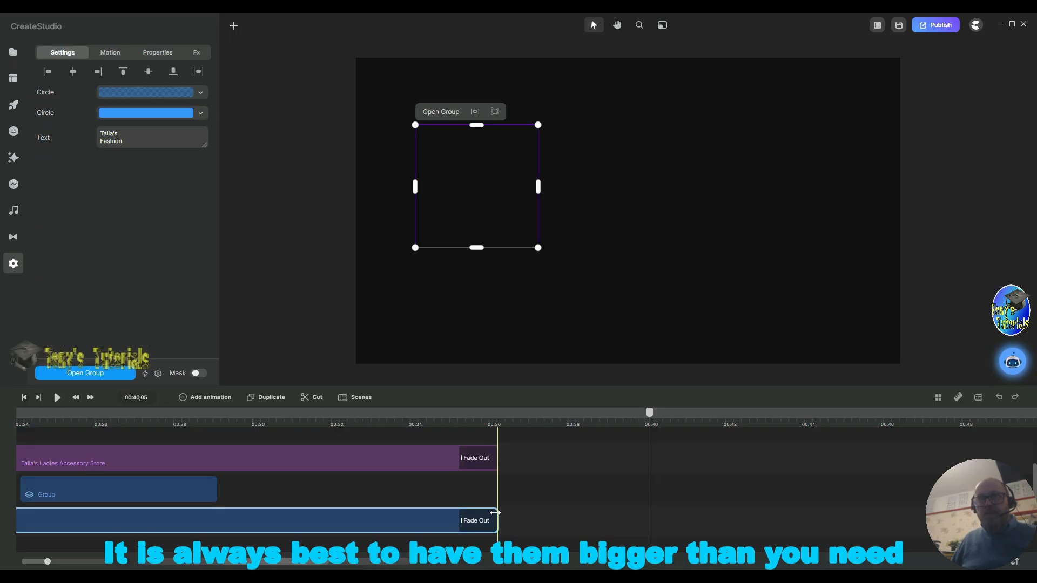
scroll(628, 510, down, 3)
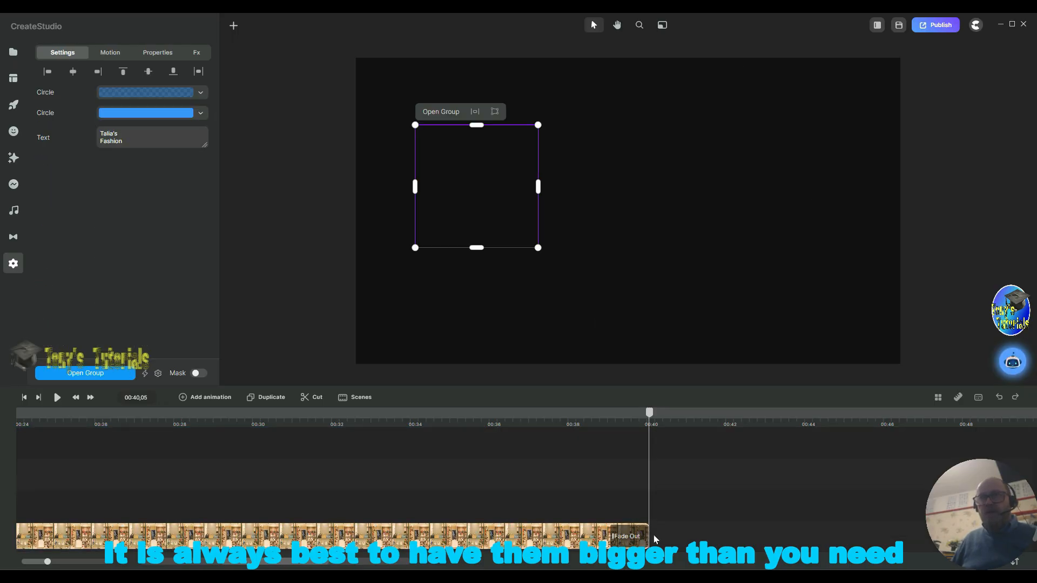
drag(648, 539, 496, 534)
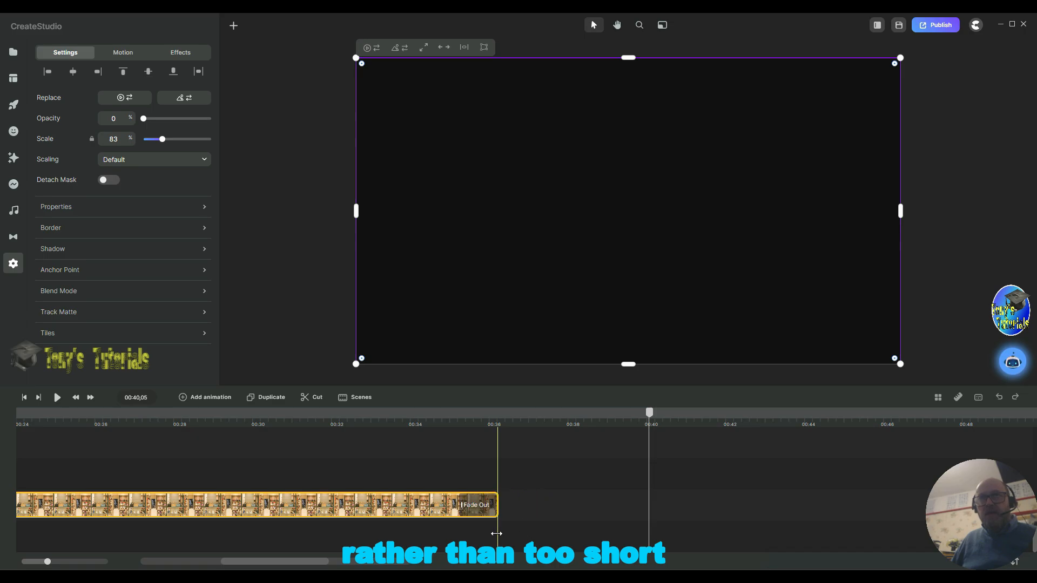
Step: Open the music library and browse the tracks in the Happy genre
scroll(559, 520, up, 3)
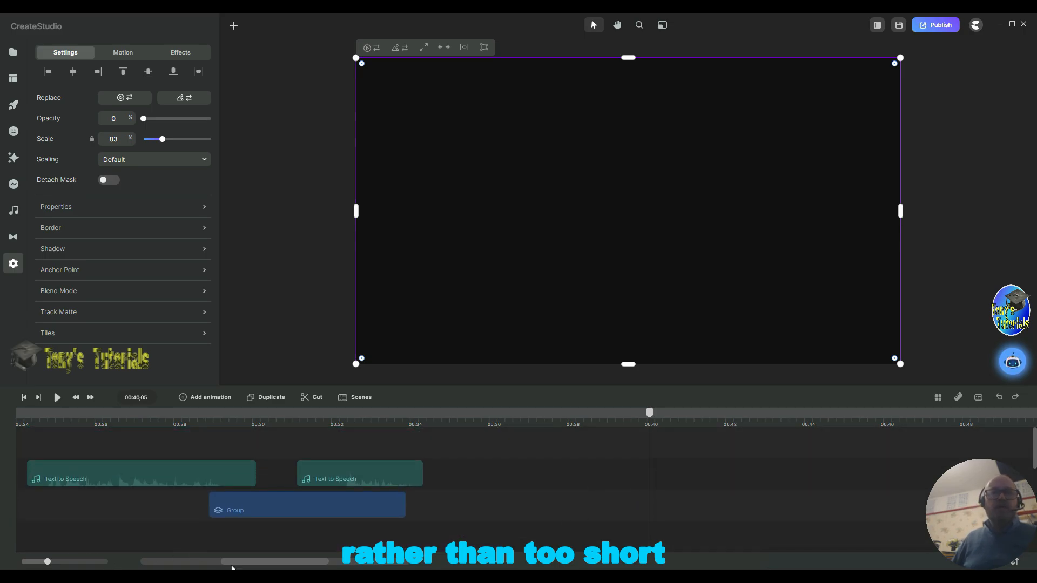
drag(265, 567, 138, 561)
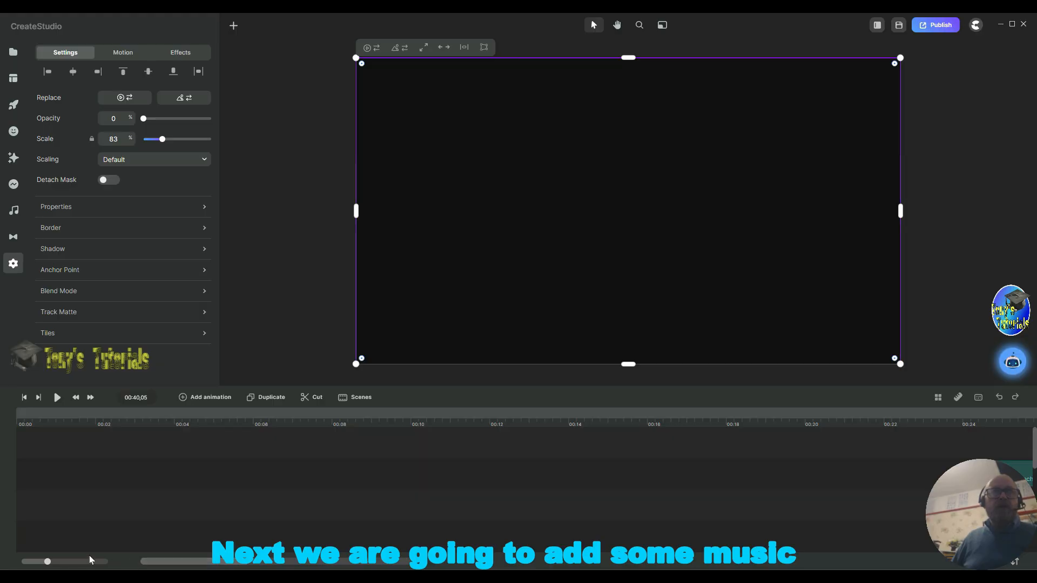
click(14, 216)
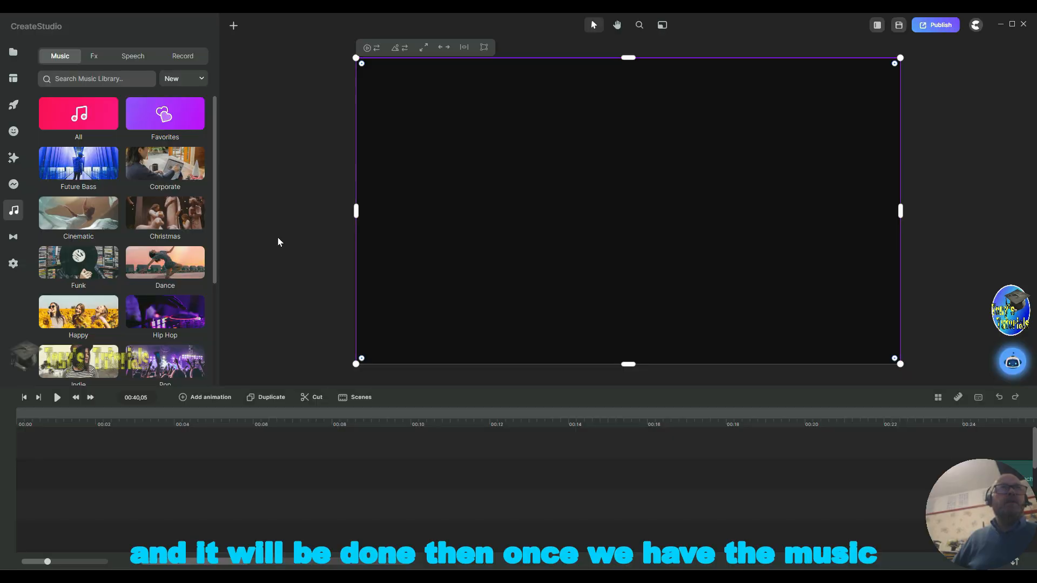
scroll(161, 289, down, 3)
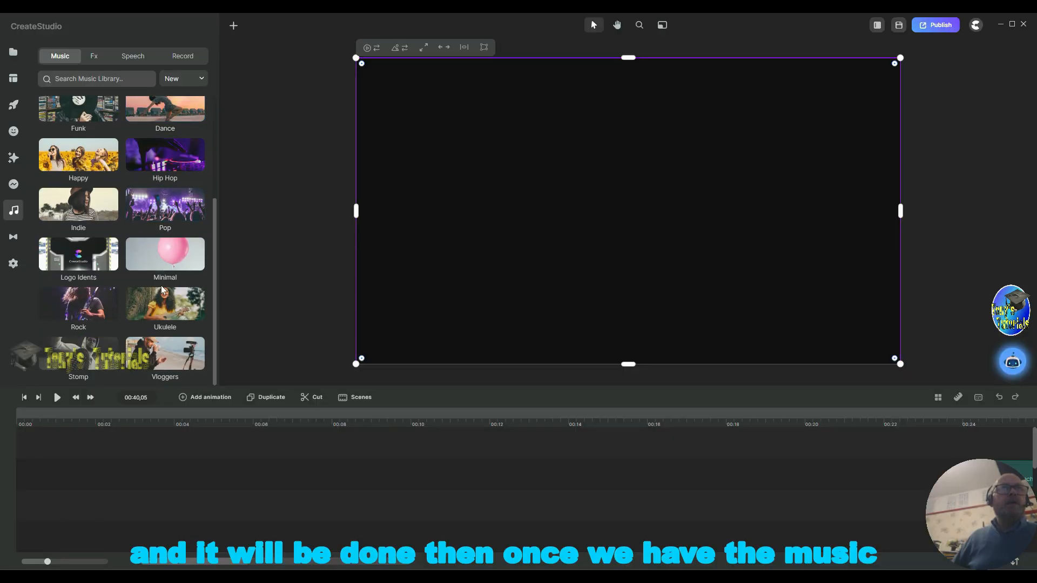
scroll(161, 288, up, 3)
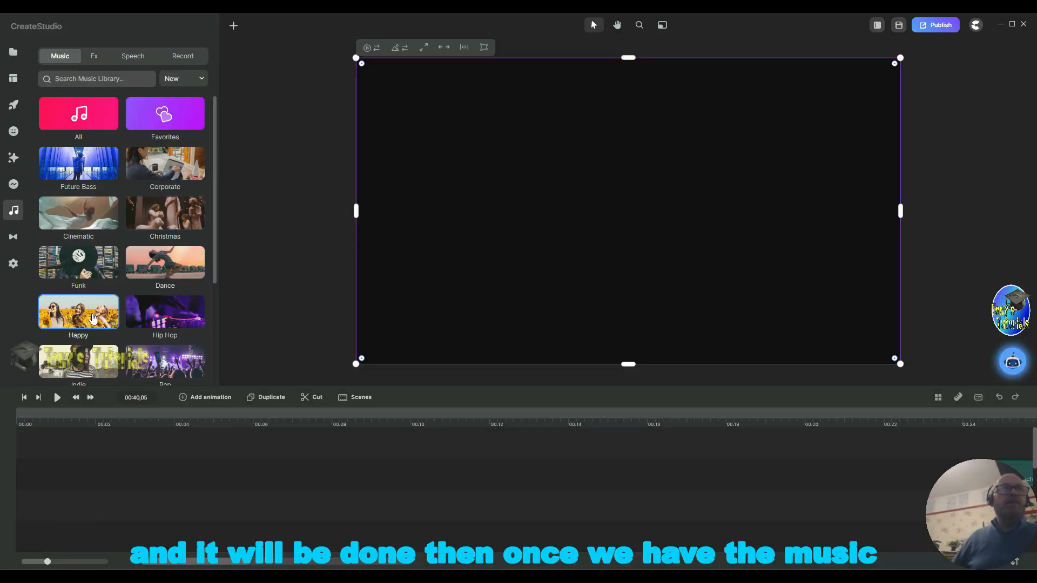
click(93, 319)
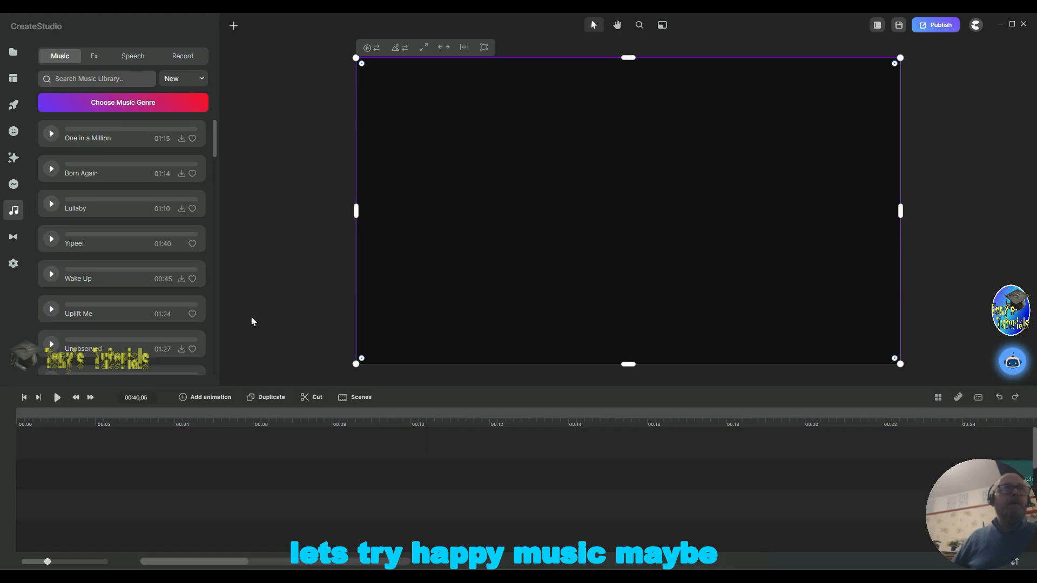
scroll(155, 335, down, 5)
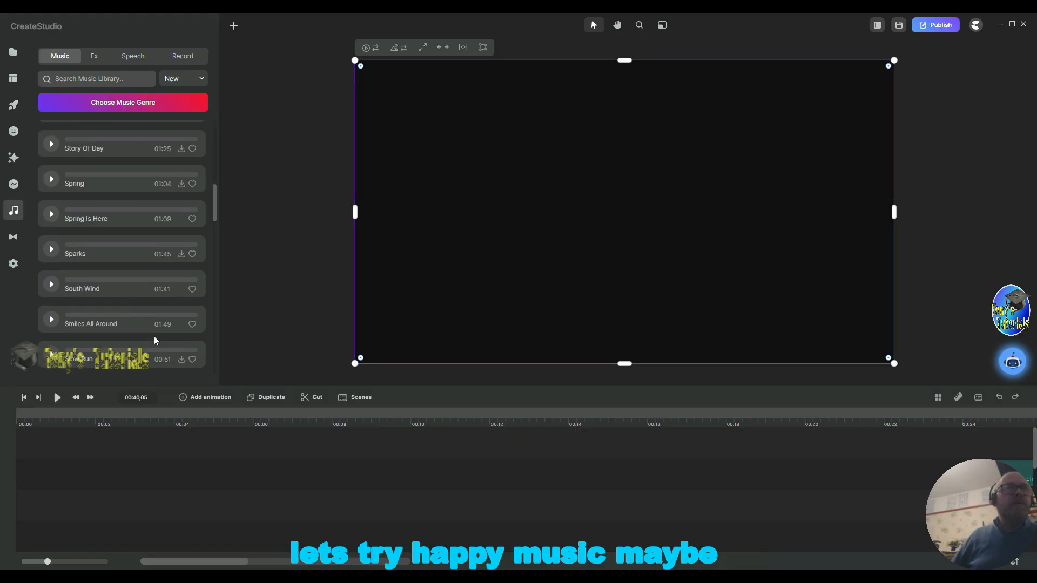
scroll(154, 336, down, 5)
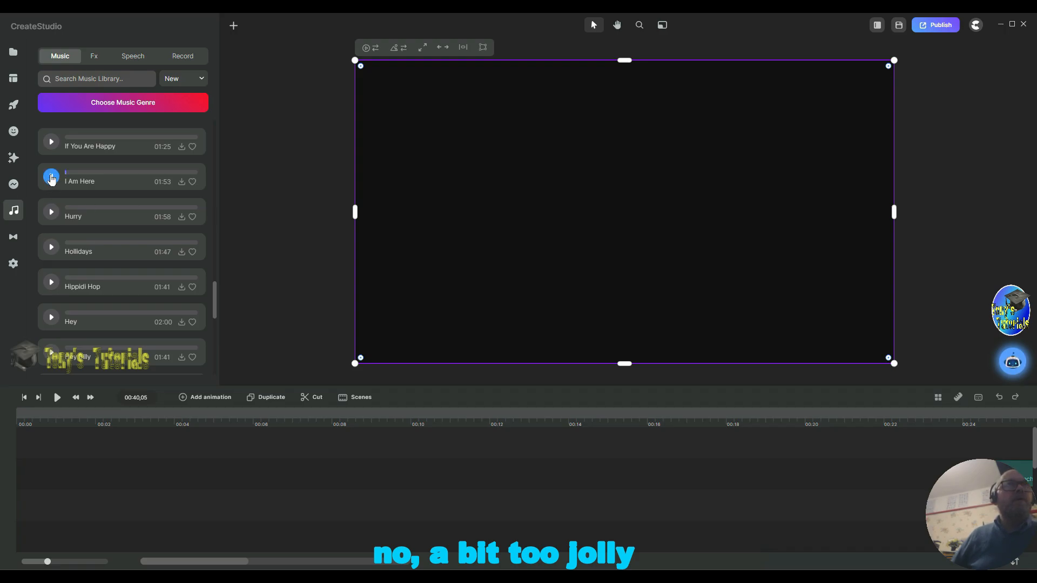
scroll(116, 254, up, 3)
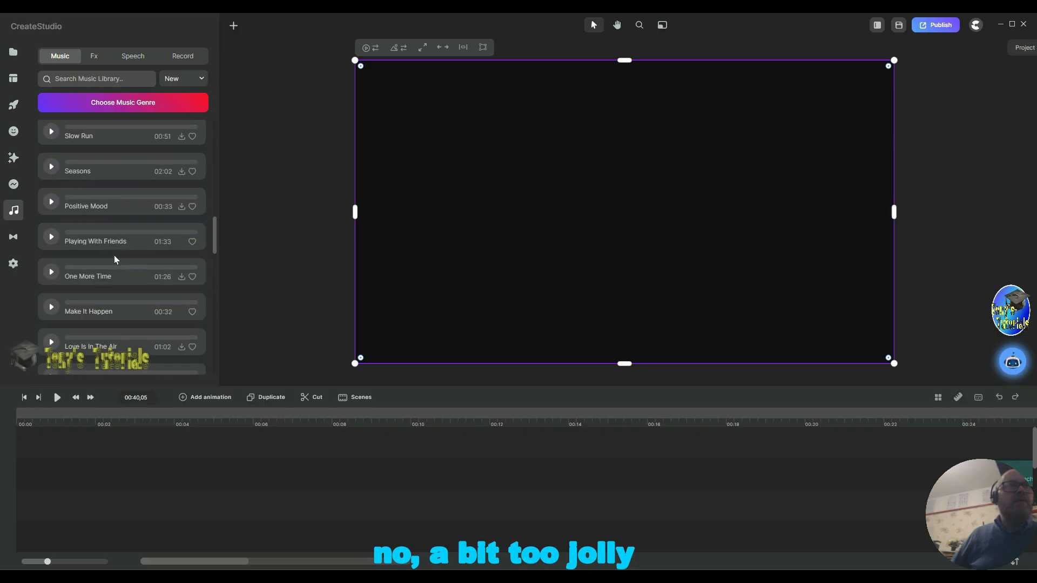
scroll(118, 257, down, 3)
scroll(118, 260, up, 5)
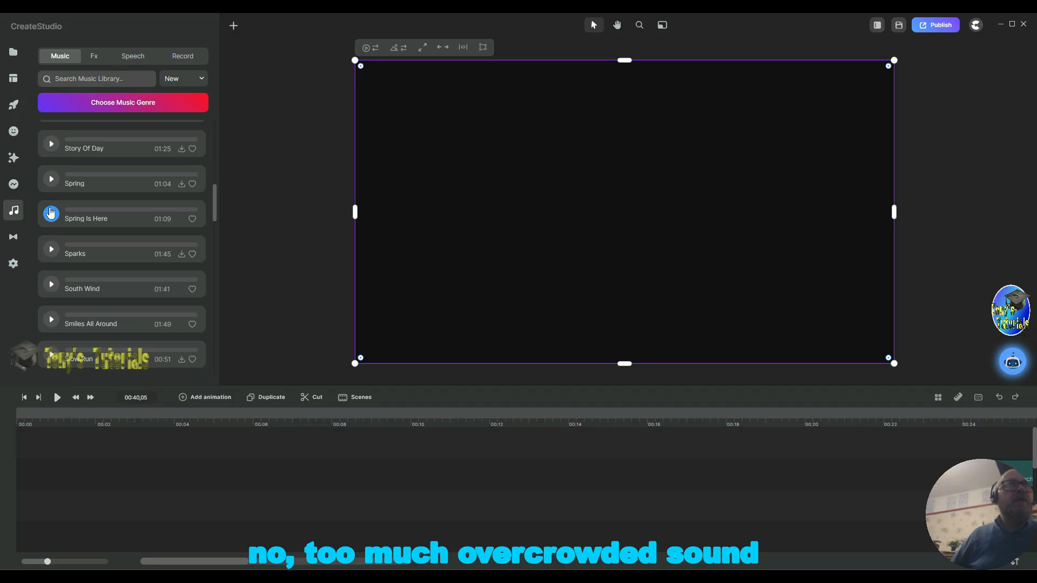
Step: Preview the Spring Is Here track and review the music list's sort options
click(52, 213)
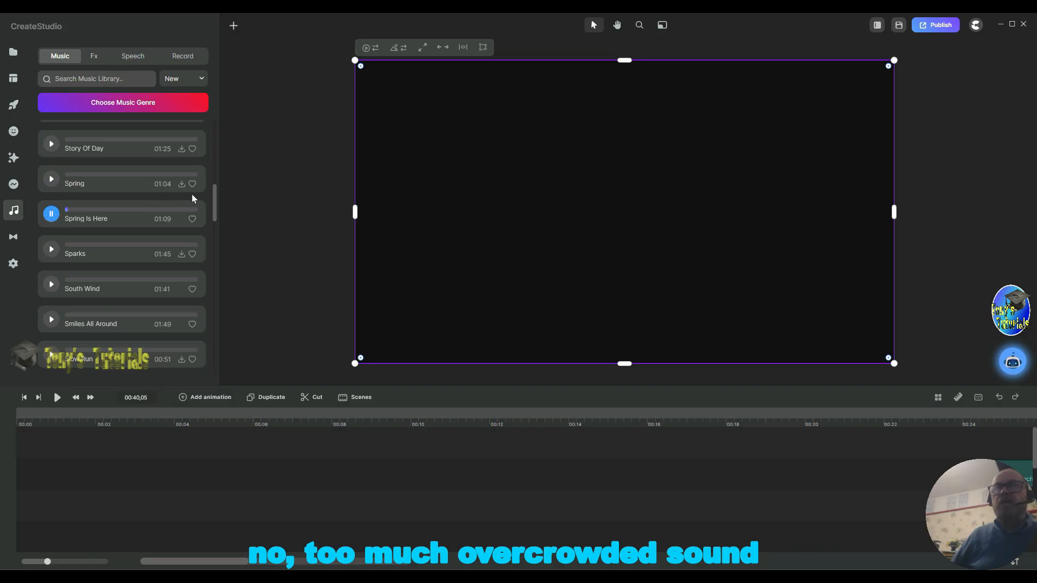
click(48, 215)
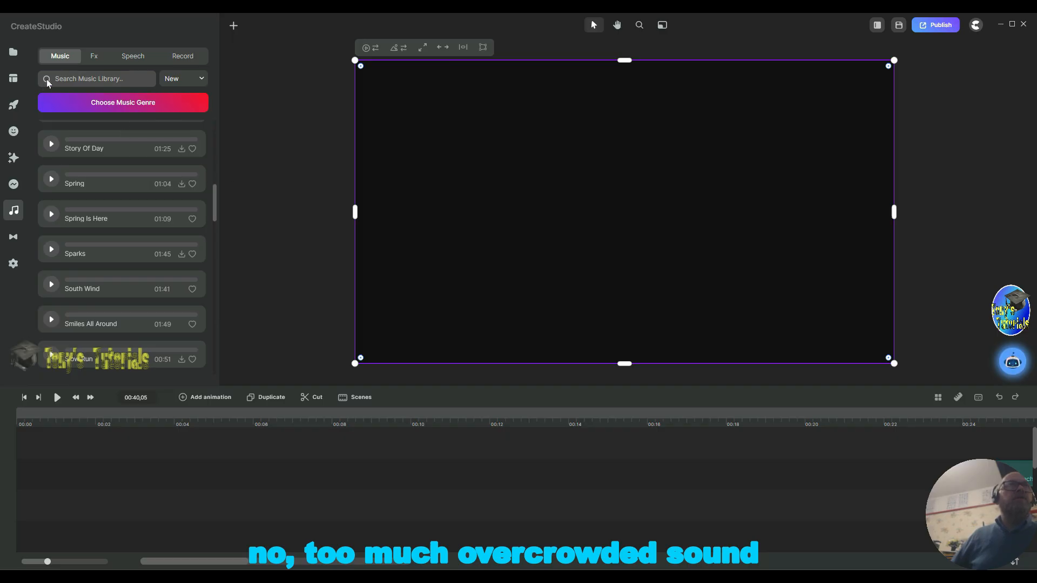
click(66, 61)
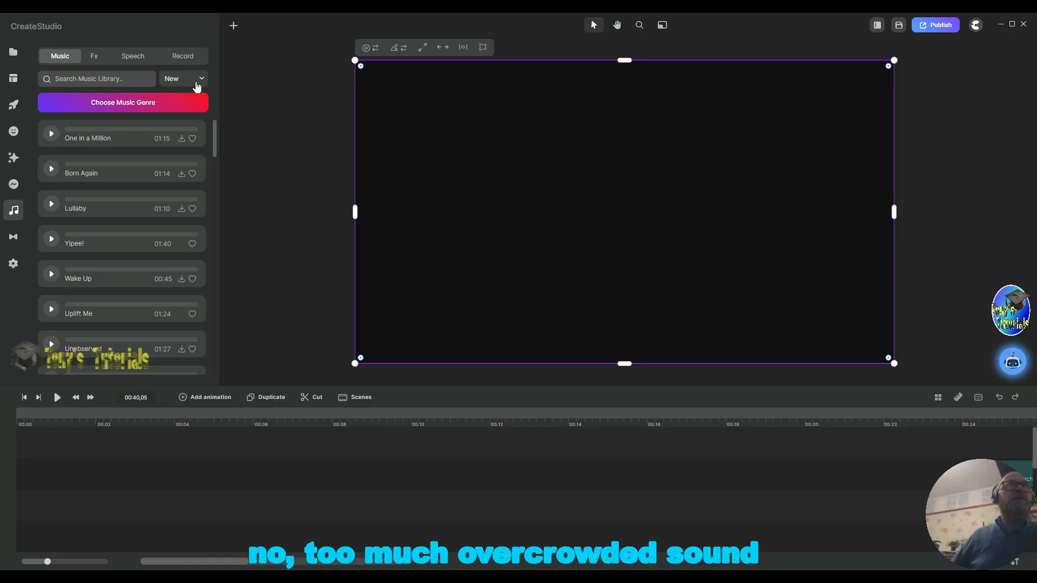
click(201, 80)
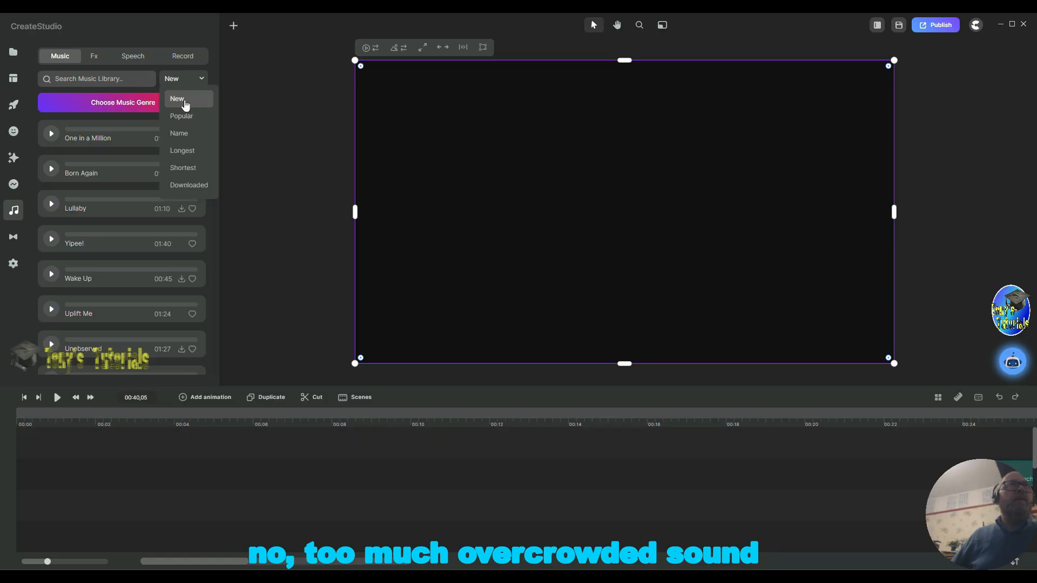
click(177, 98)
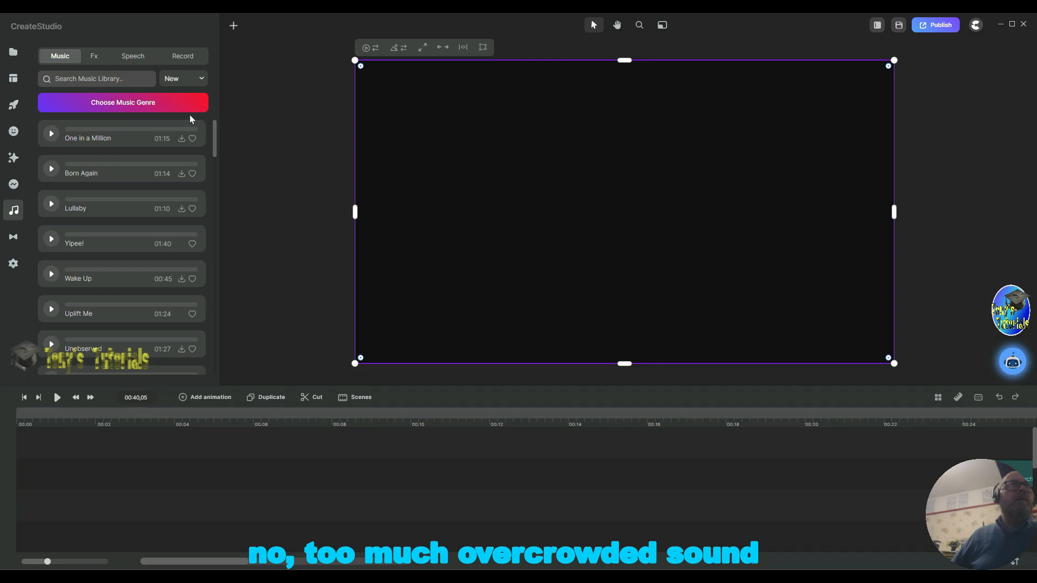
click(203, 81)
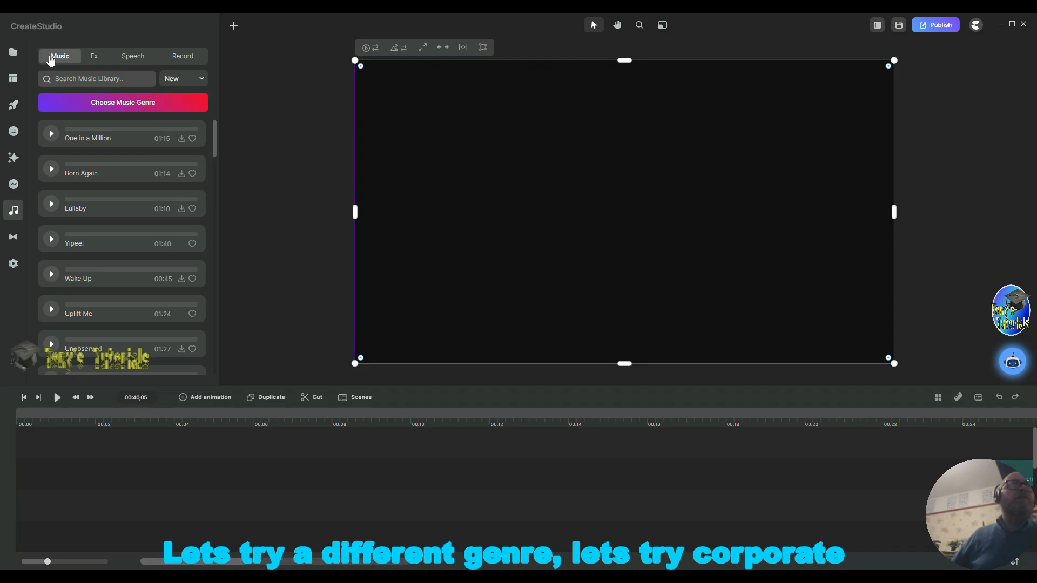
click(94, 56)
click(61, 58)
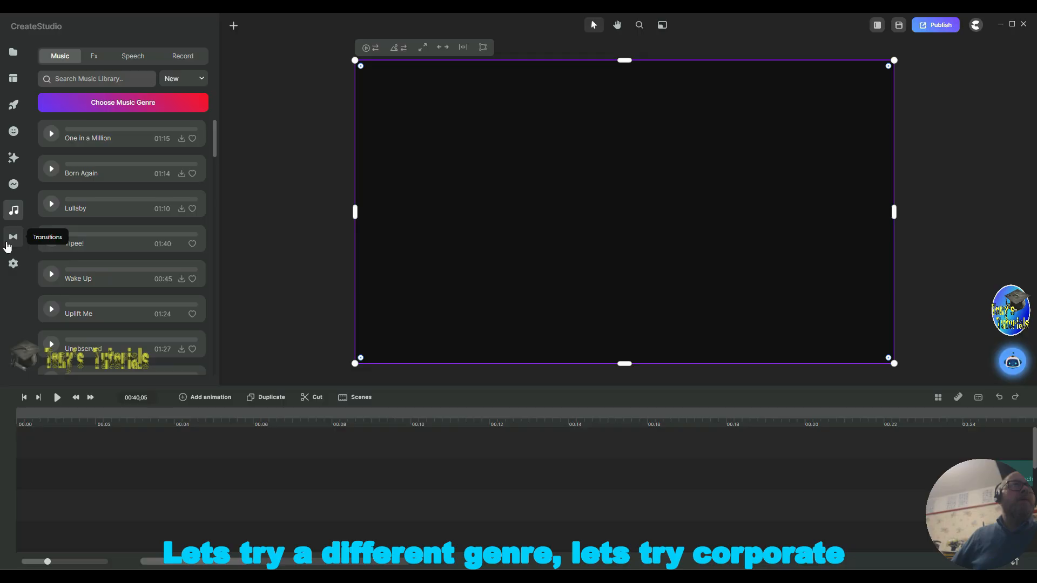
click(13, 242)
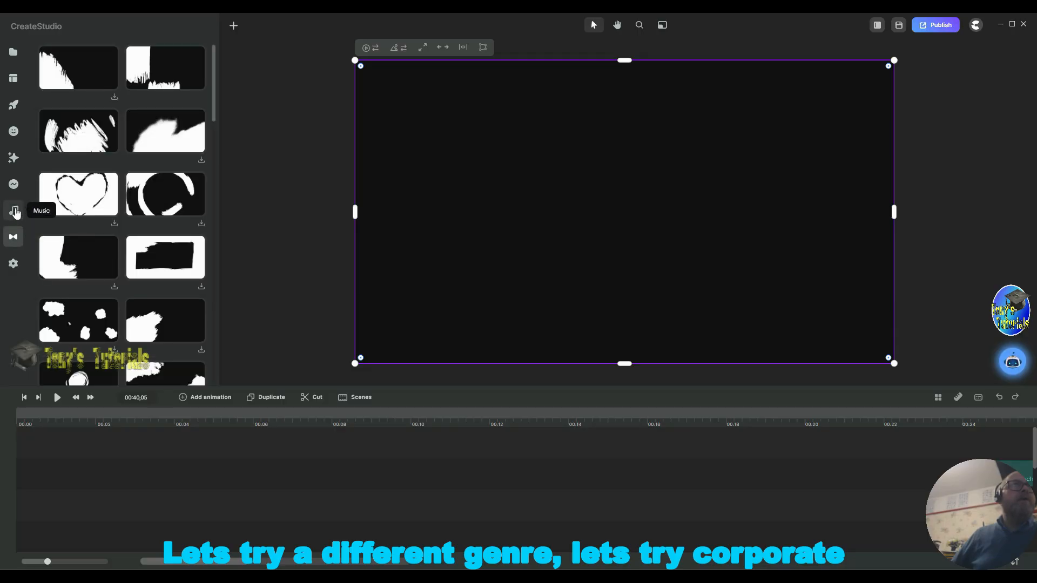
click(14, 211)
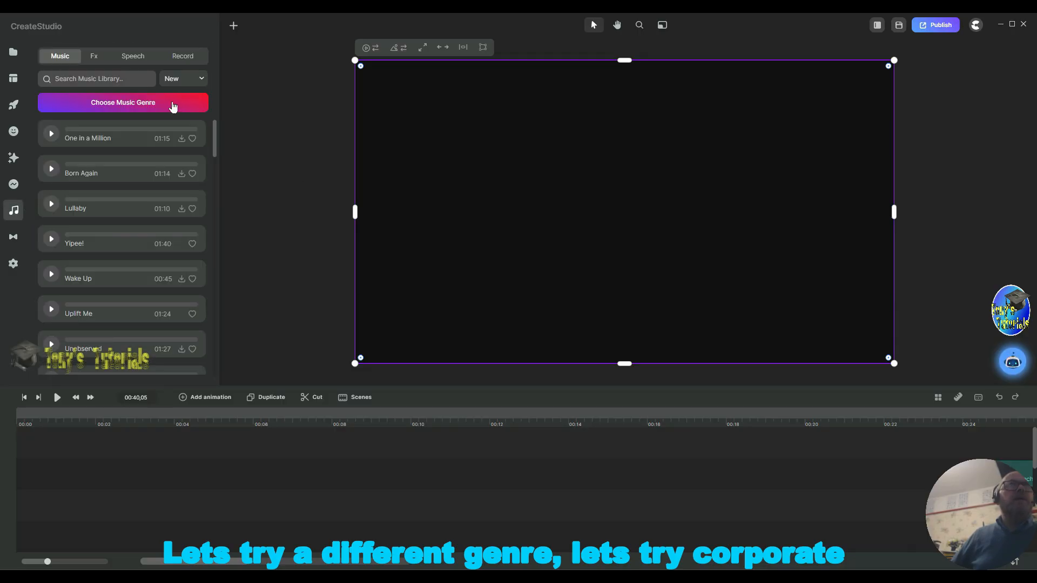
Step: Switch to the Corporate genre and preview the Get That Feeling and Look At This tracks
click(171, 106)
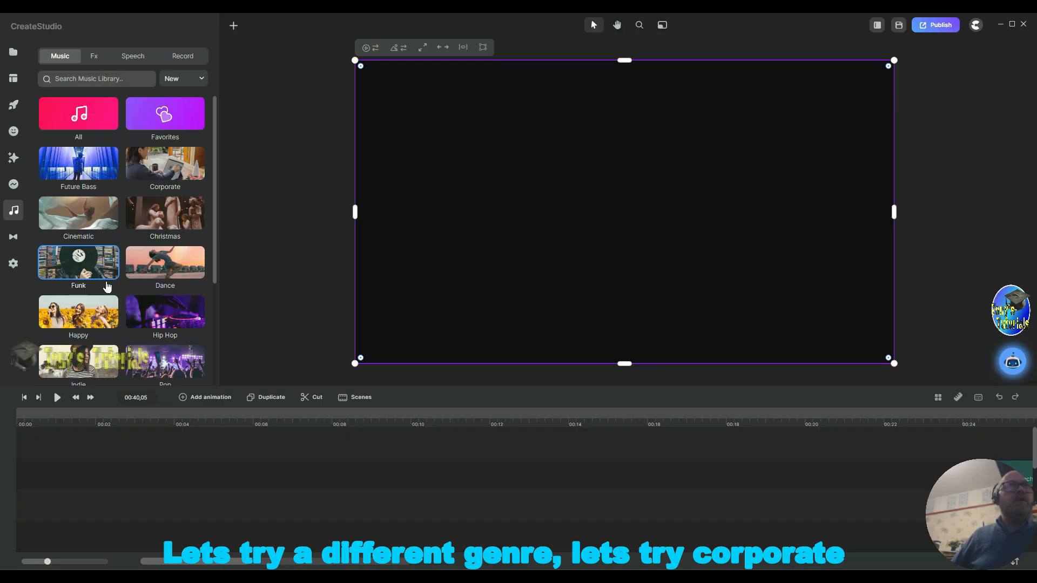
click(167, 172)
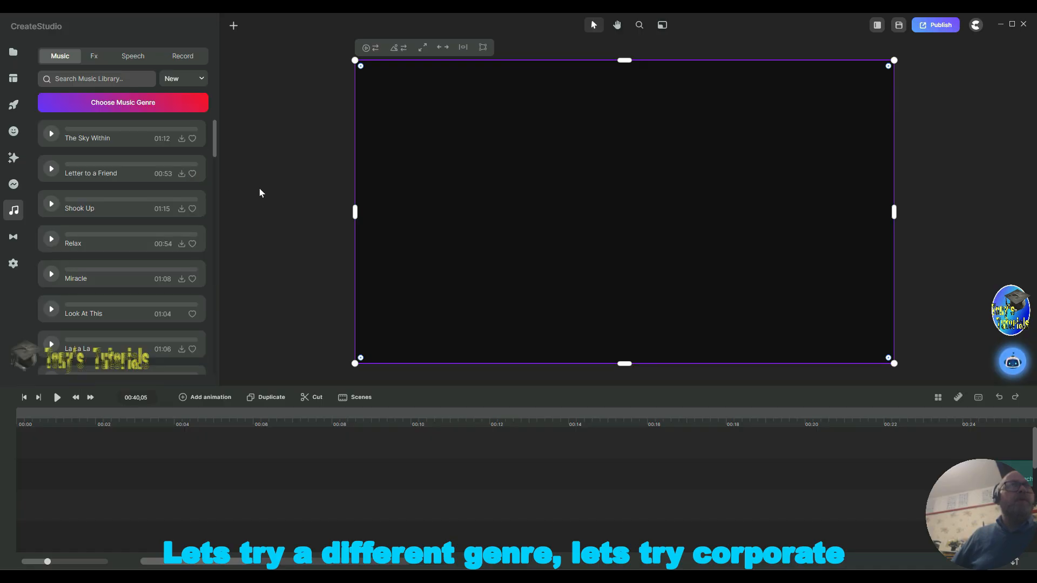
scroll(114, 268, down, 4)
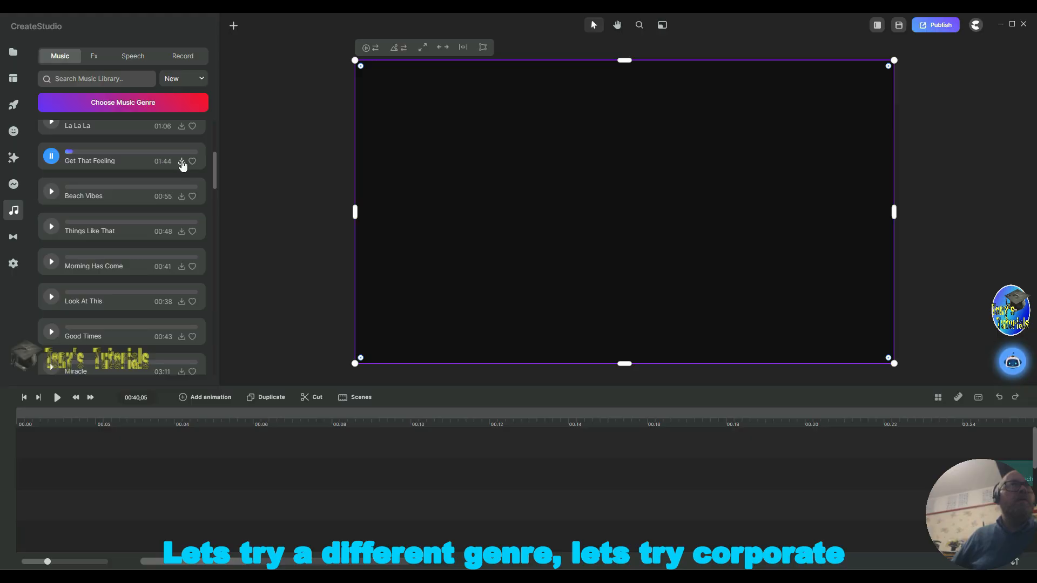
click(51, 158)
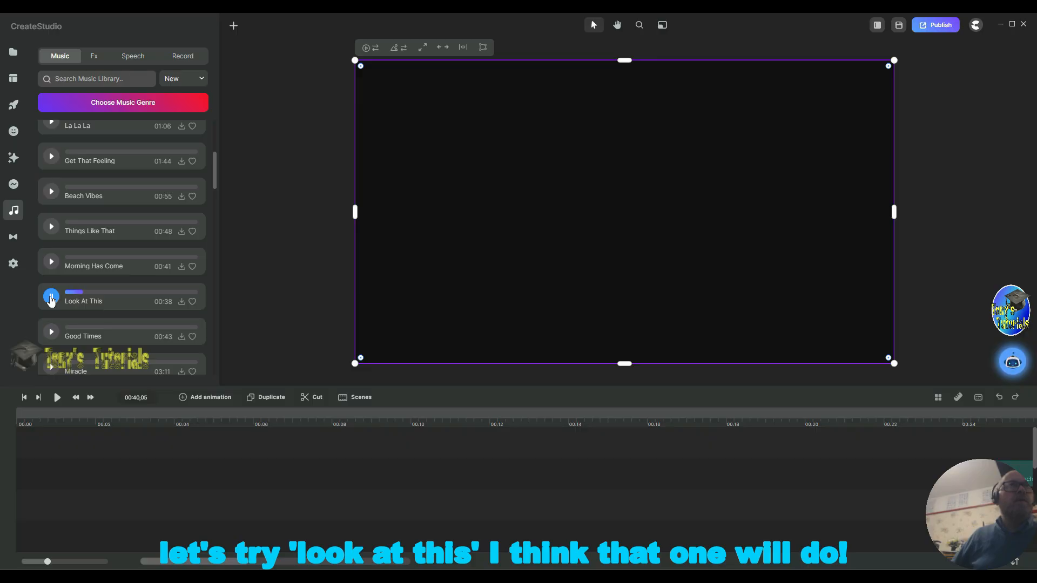
click(51, 297)
Step: Add the Look At This track at the start of the timeline and trim it to end at about 00:38
click(181, 302)
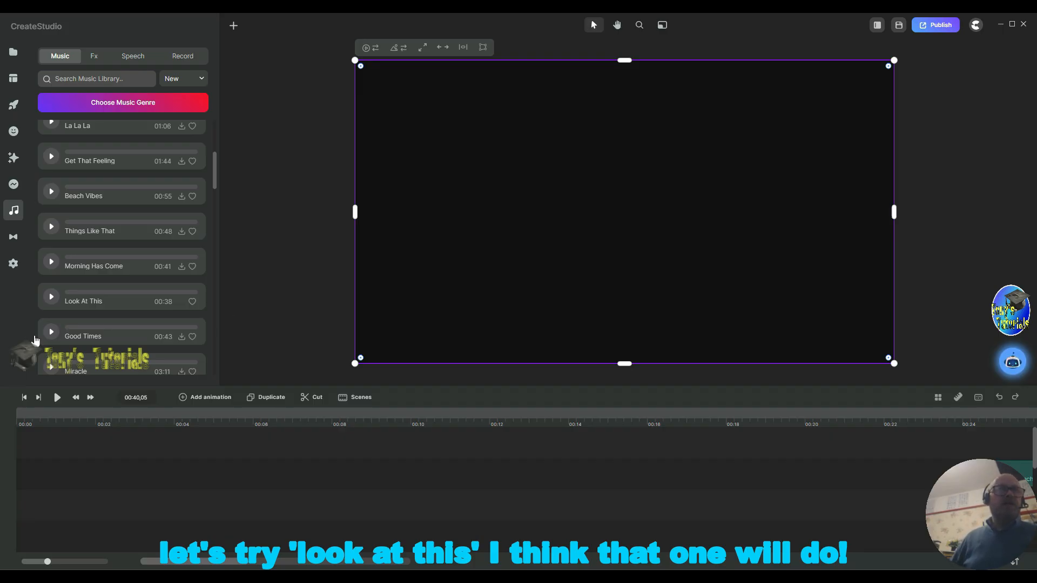
drag(85, 300, 96, 449)
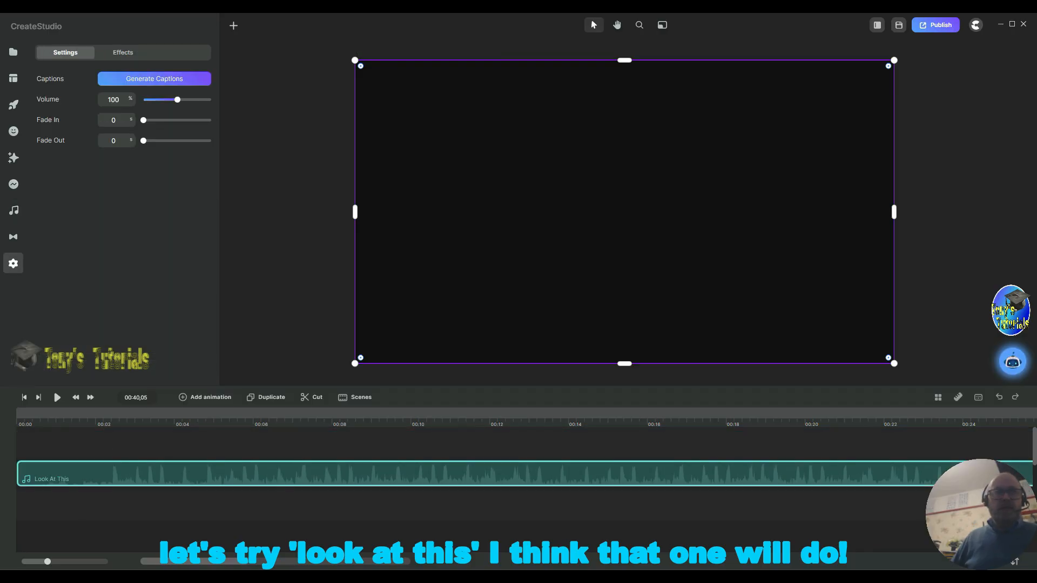
drag(180, 567, 264, 560)
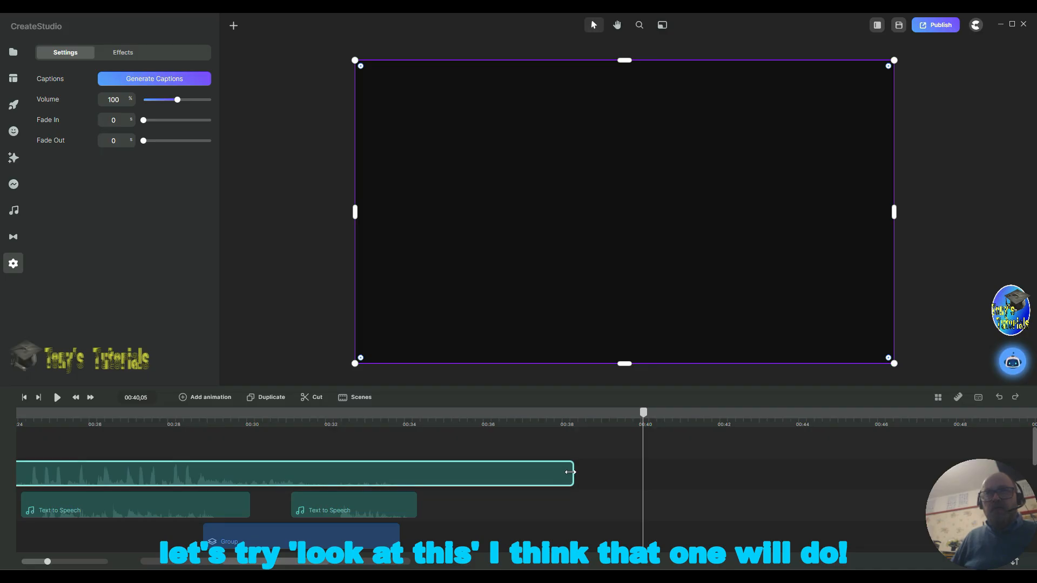
mouse_move(570, 472)
mouse_down()
mouse_move(487, 477)
mouse_move(561, 470)
mouse_up()
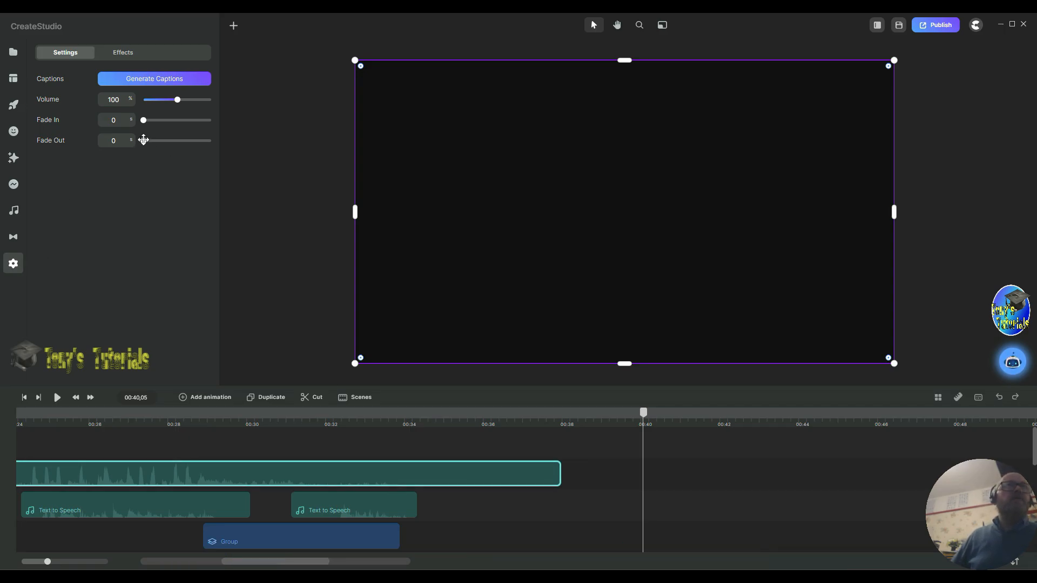
Step: Set the music track's fade-out to 4.0 seconds
mouse_move(141, 140)
mouse_down()
mouse_move(164, 144)
mouse_move(148, 153)
mouse_up()
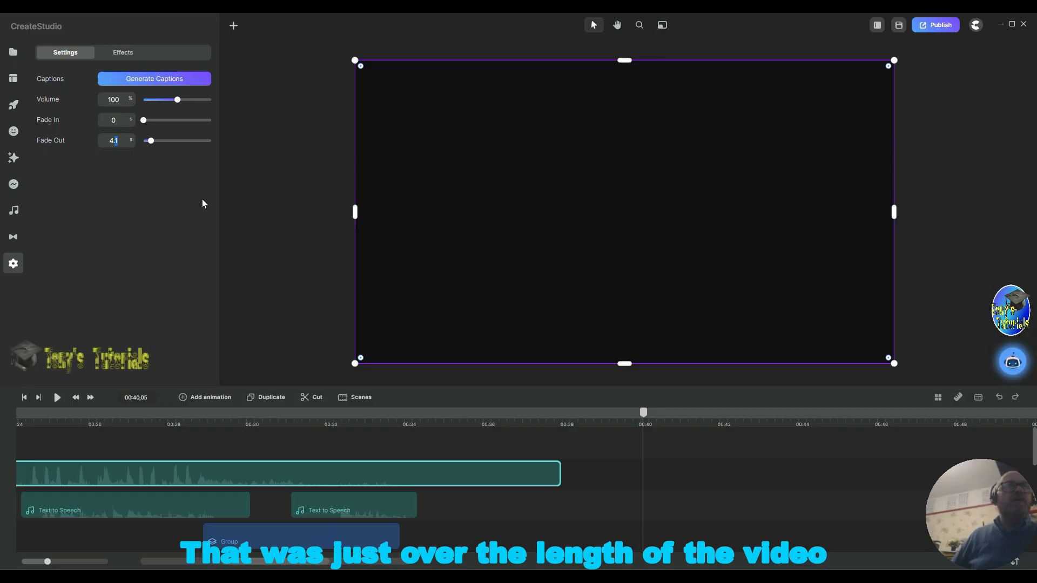
text(0)
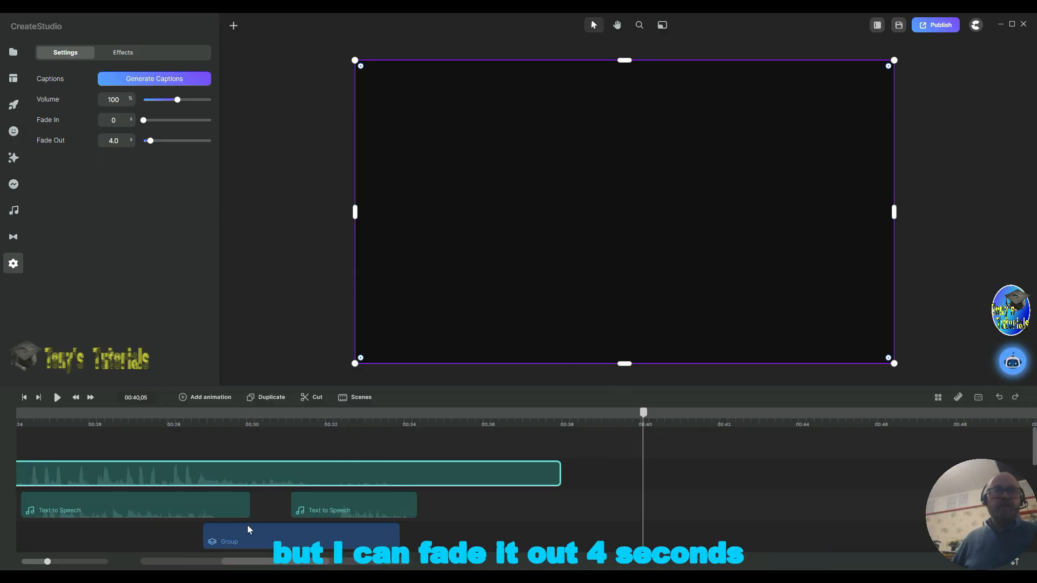
Step: Play the banner from the start to check the music
drag(263, 560, 125, 560)
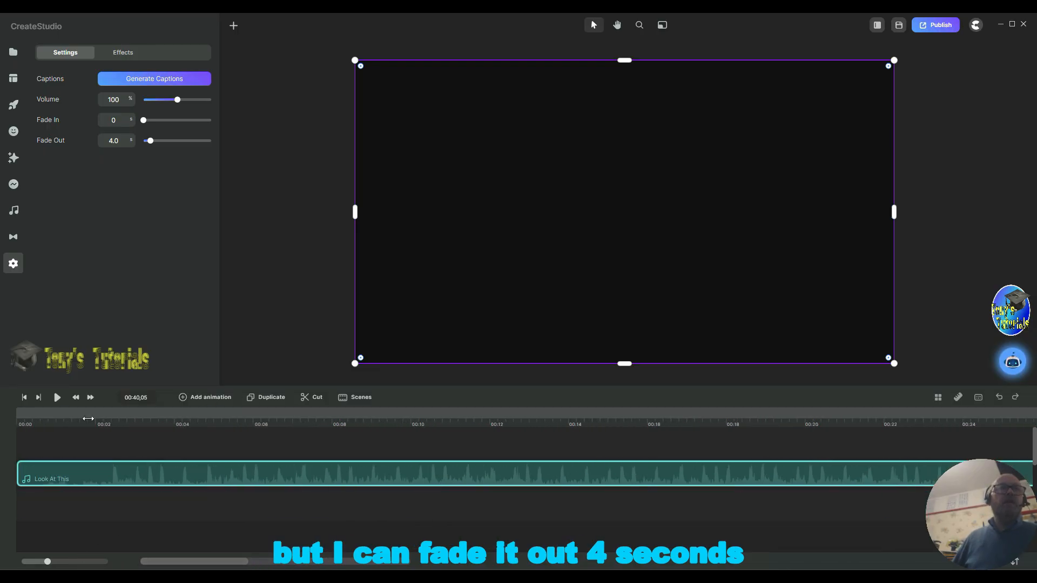
click(25, 398)
click(57, 398)
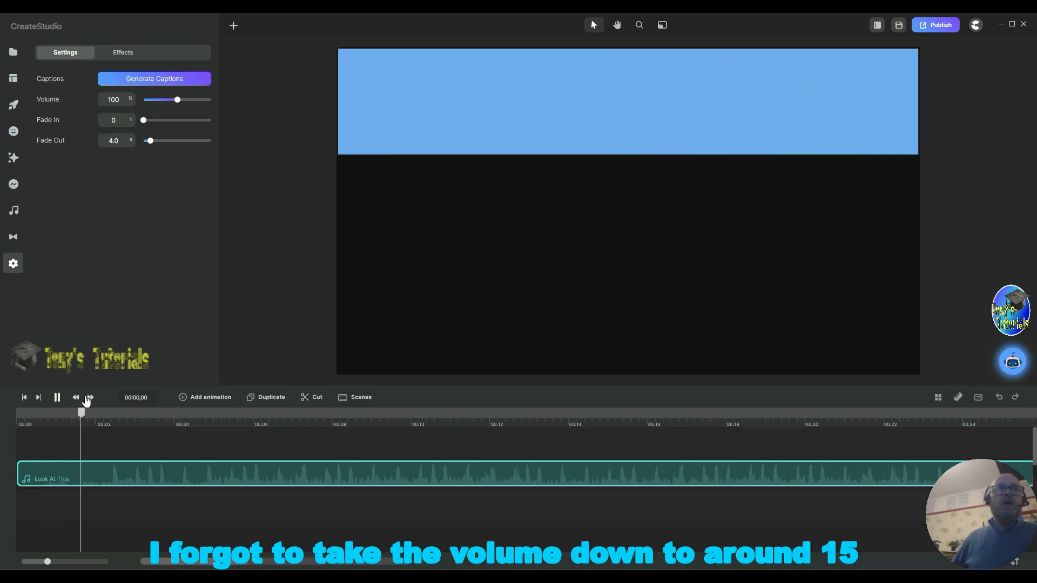
key(space)
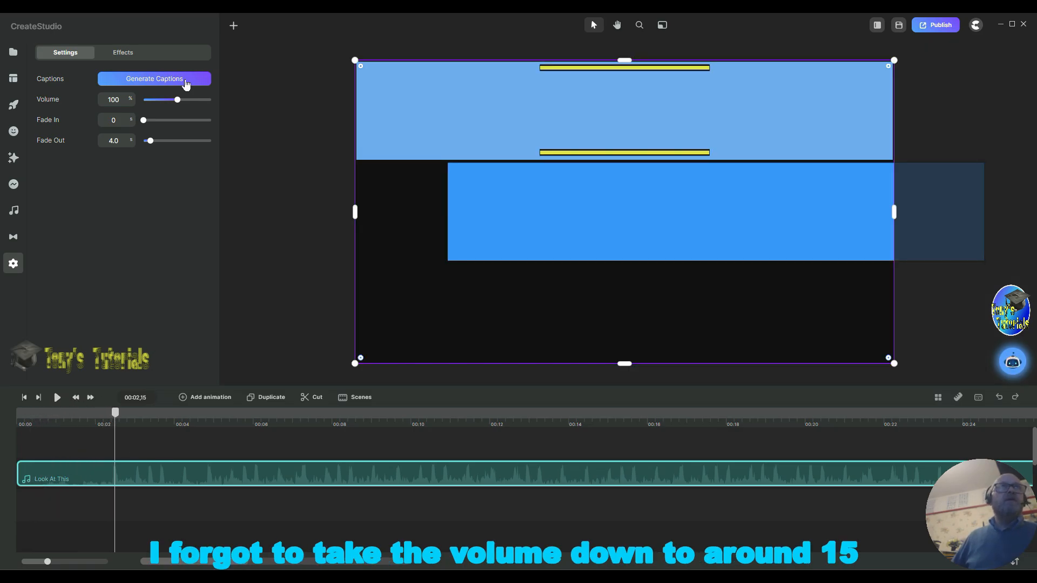
Step: Lower the music track's volume to 16% and replay the banner from the start
drag(172, 101, 153, 106)
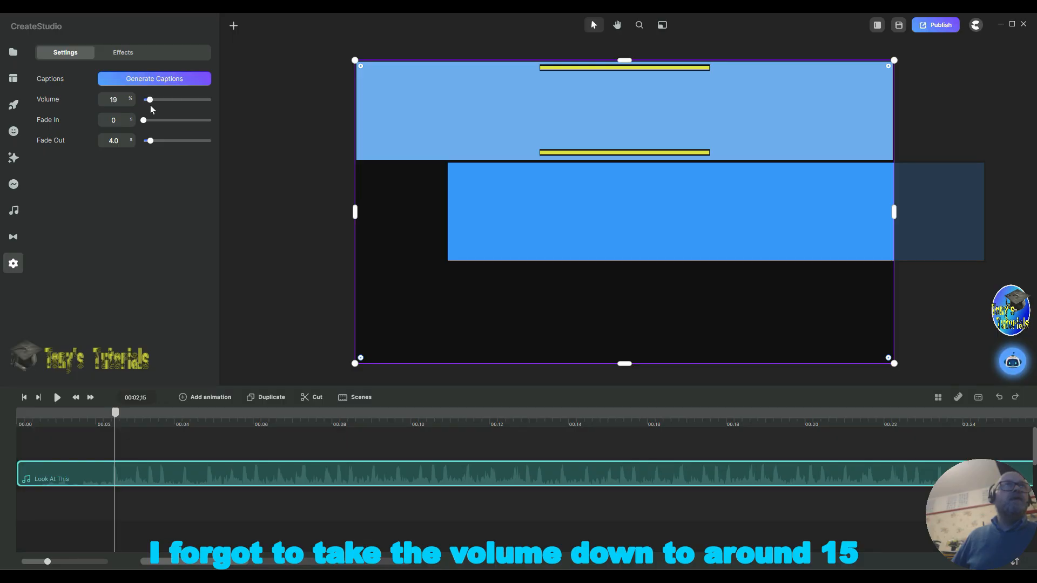
drag(152, 106, 150, 105)
click(22, 397)
click(57, 397)
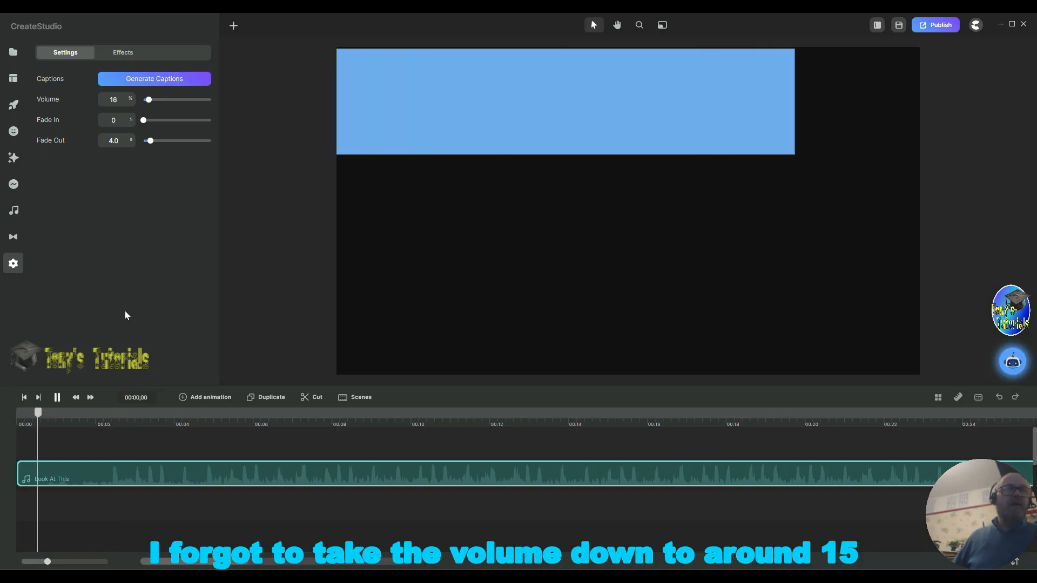
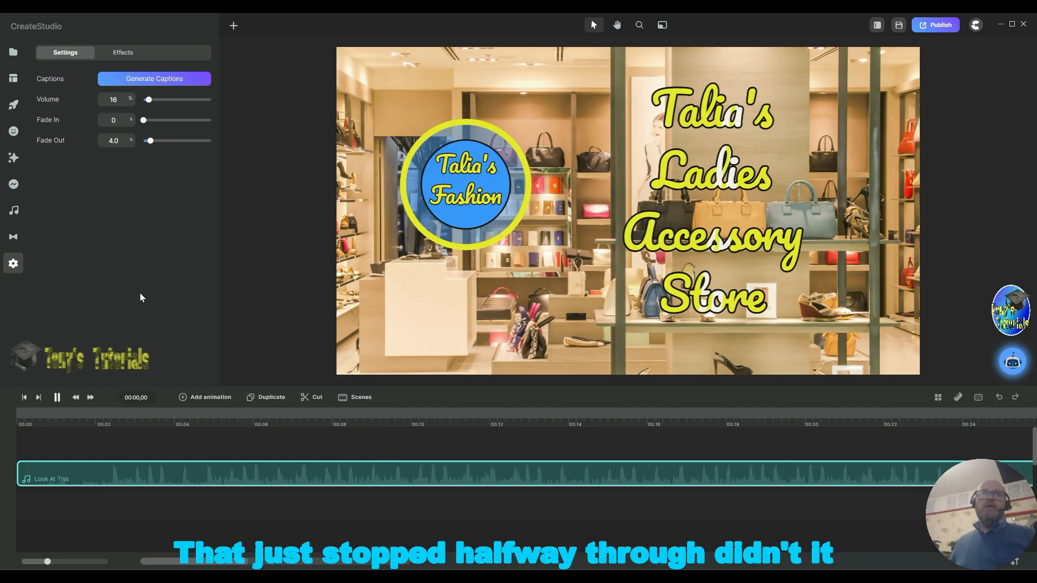
Step: Play the banner again from the beginning to check the music and animations
click(23, 398)
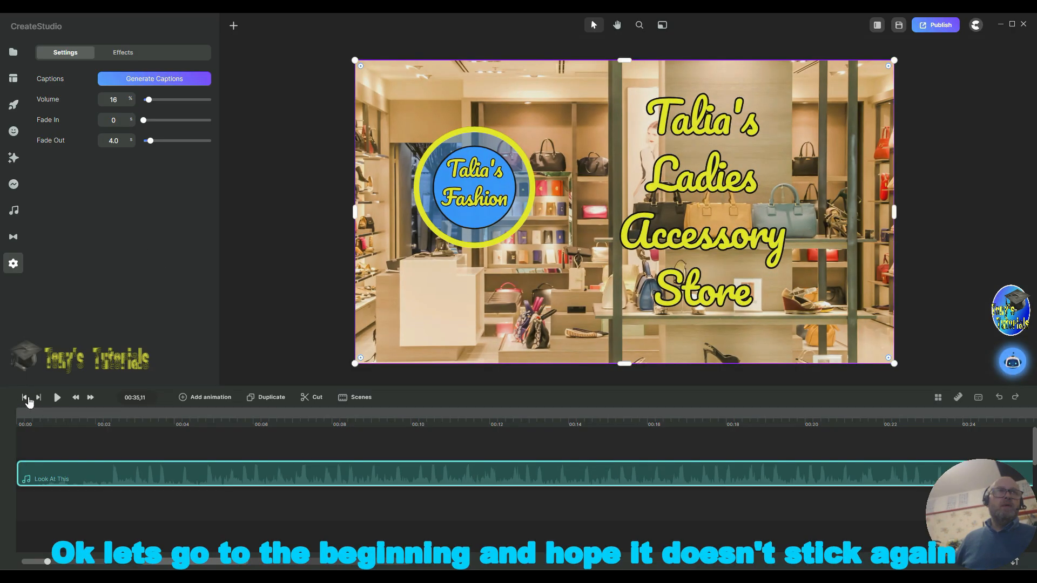
click(58, 398)
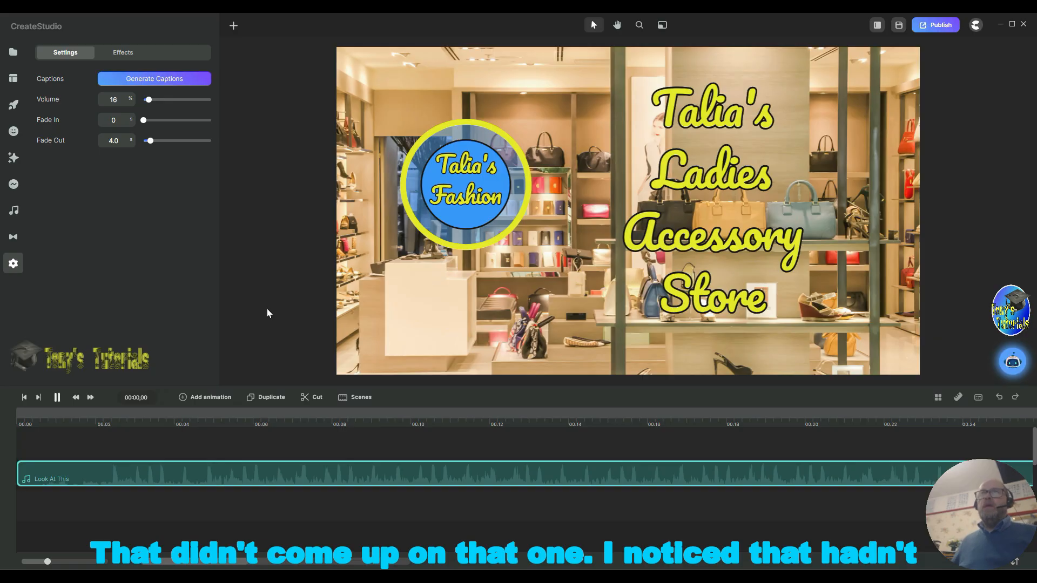
click(716, 206)
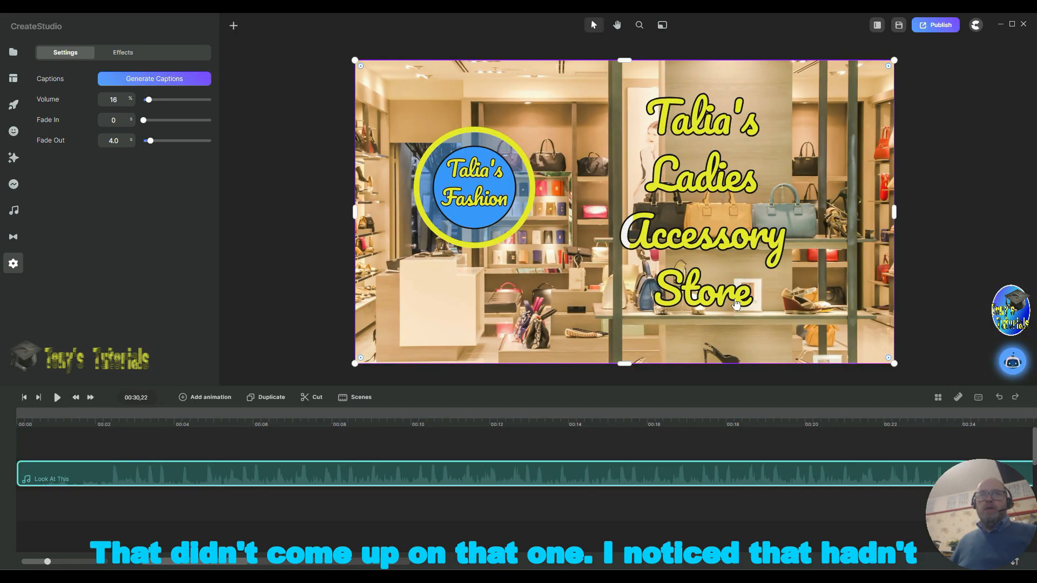
Step: Move the group clip down onto the lower track around the 00:30 mark of the timeline
drag(229, 565, 305, 561)
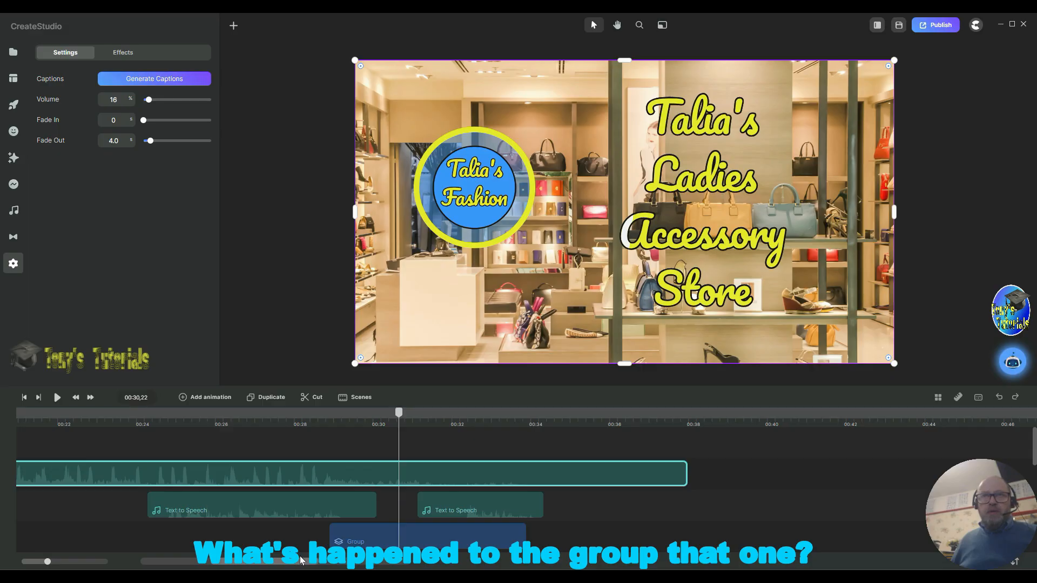
scroll(799, 454, down, 2)
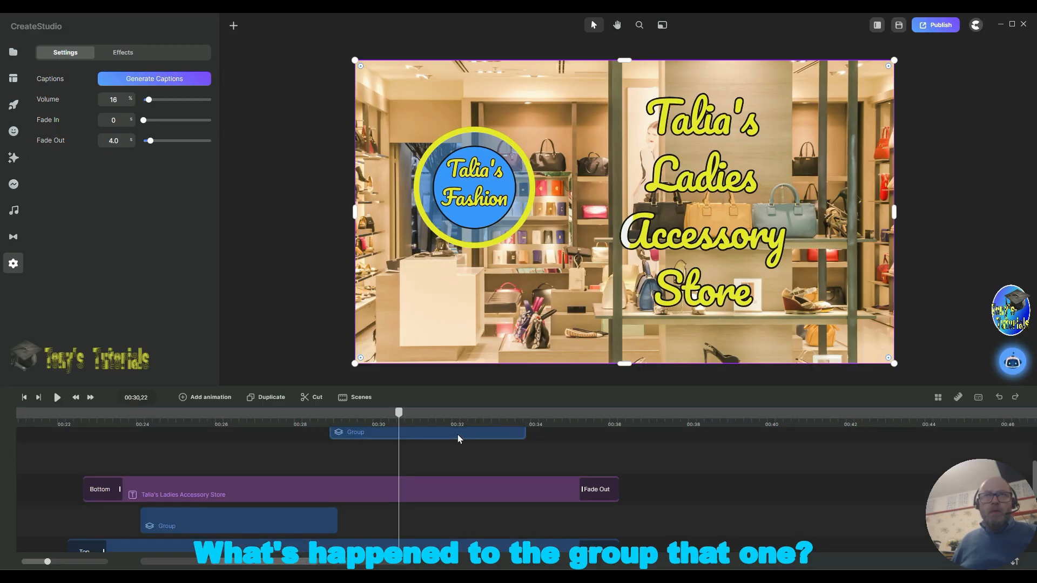
drag(459, 435, 468, 515)
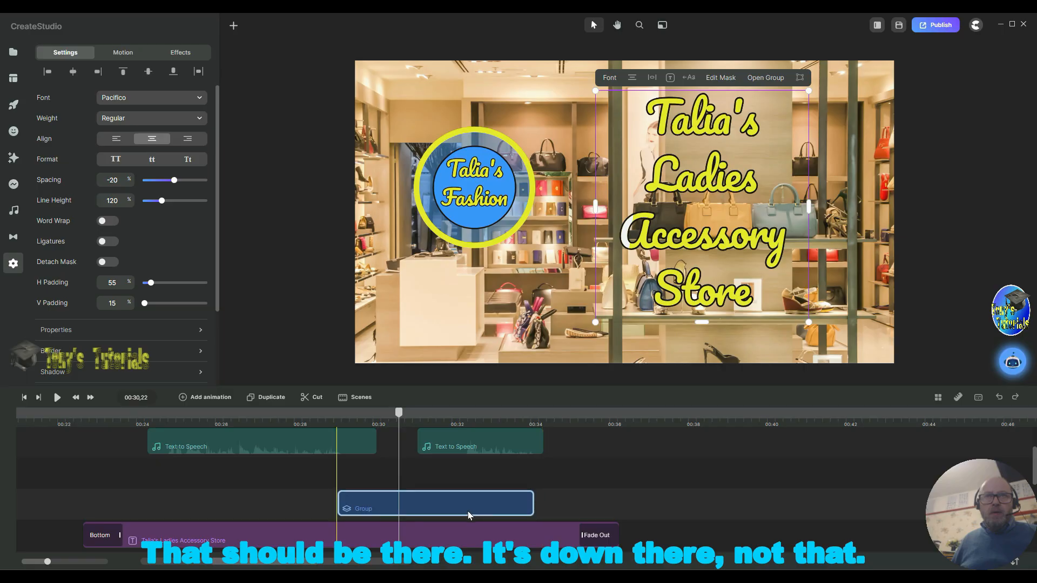
Step: Play the banner from about 00:27 to the end and inspect the timeline tracks
click(273, 420)
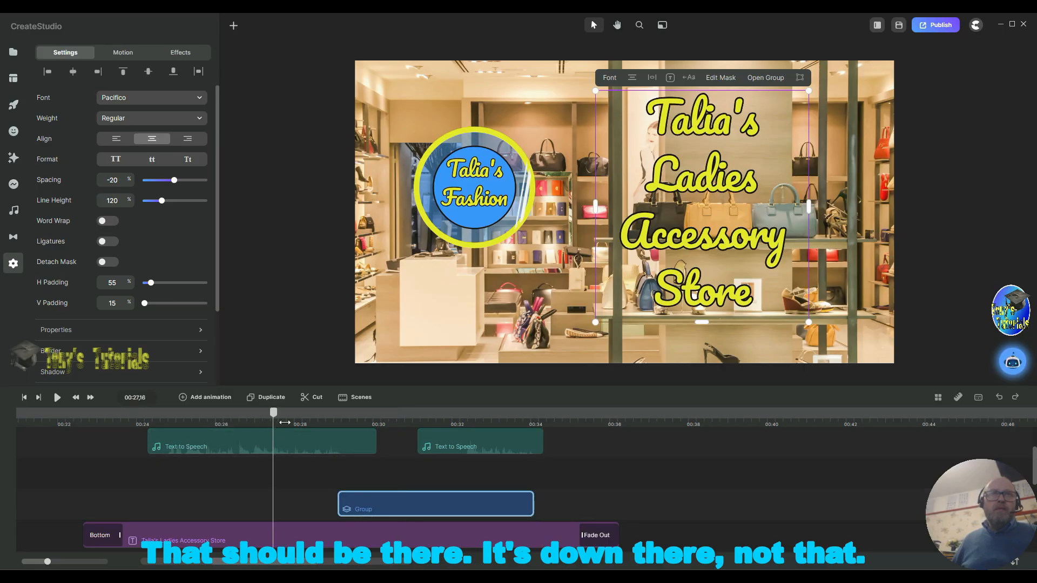
click(56, 397)
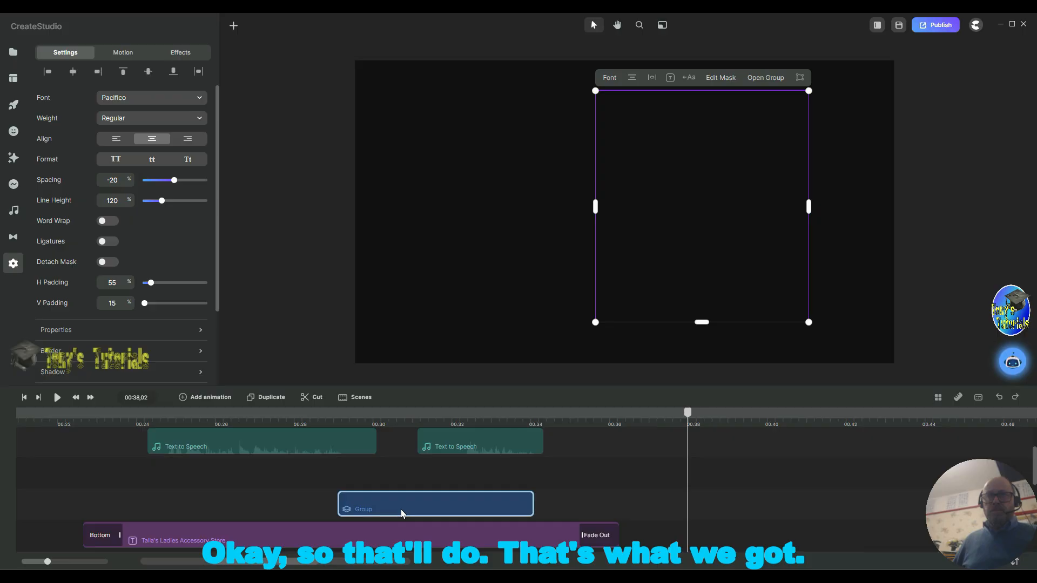
mouse_move(401, 510)
mouse_down()
mouse_move(423, 511)
mouse_move(400, 513)
mouse_up()
scroll(590, 489, down, 3)
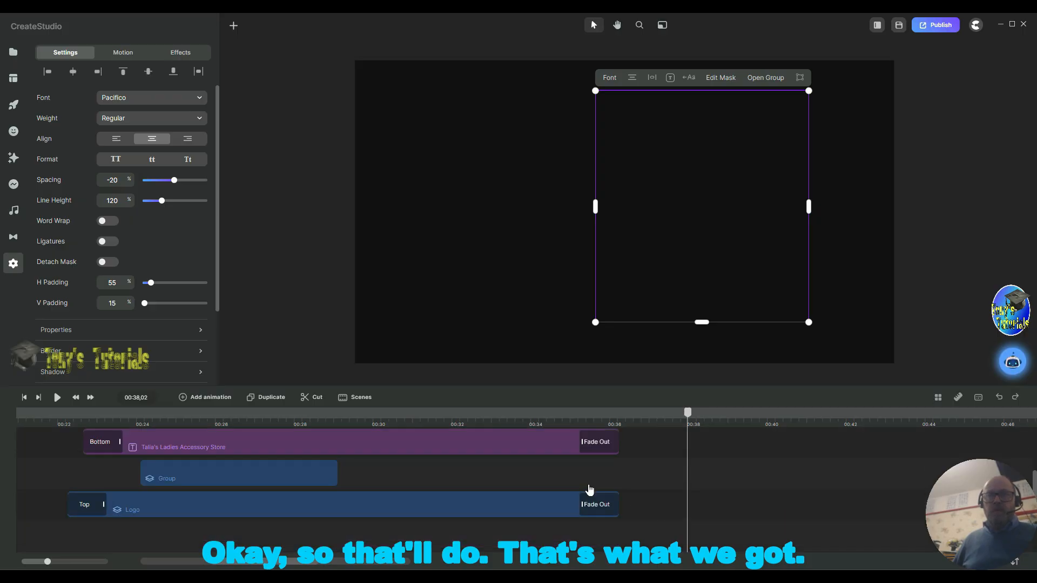
scroll(588, 489, up, 3)
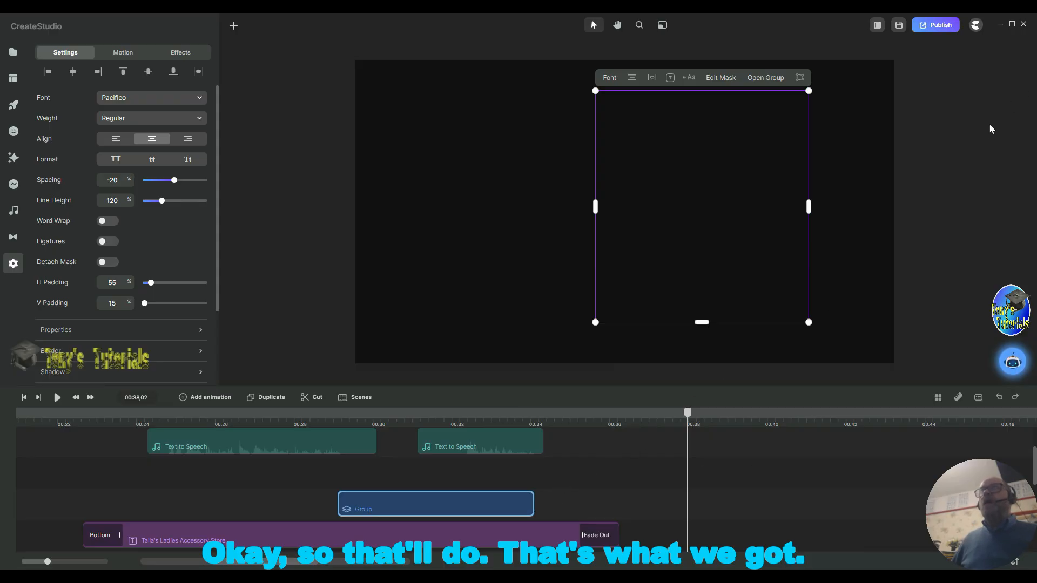
Step: Save the project as Talia's Fashion.cspro in the preparation for youtube folder
click(901, 27)
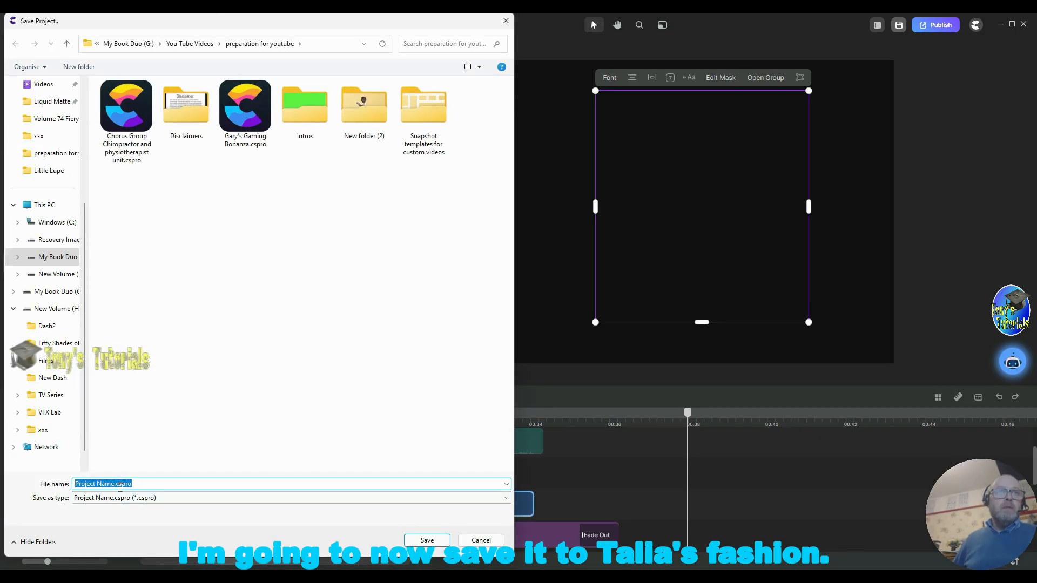
drag(115, 485, 75, 484)
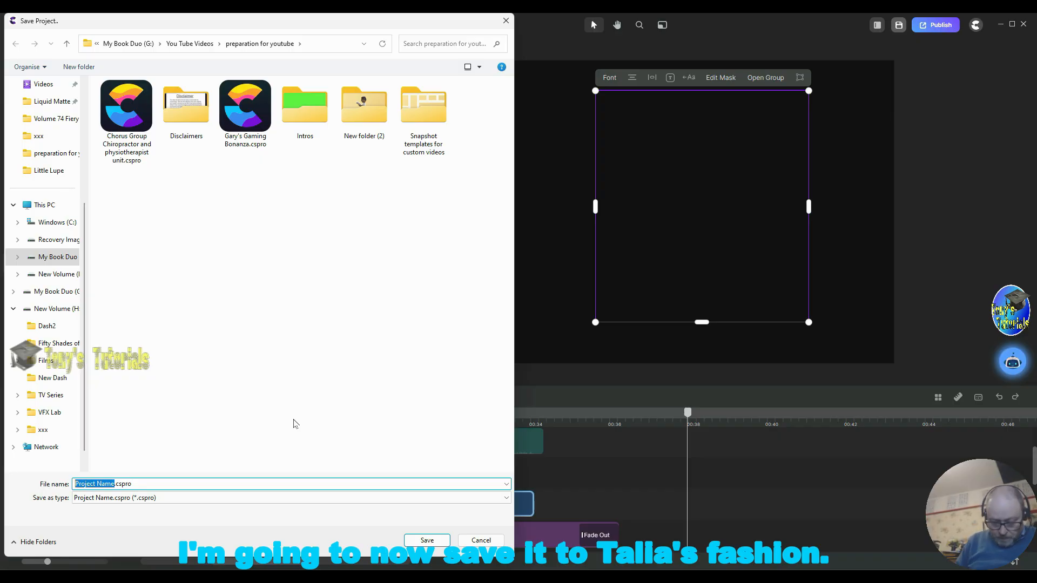
text(T)
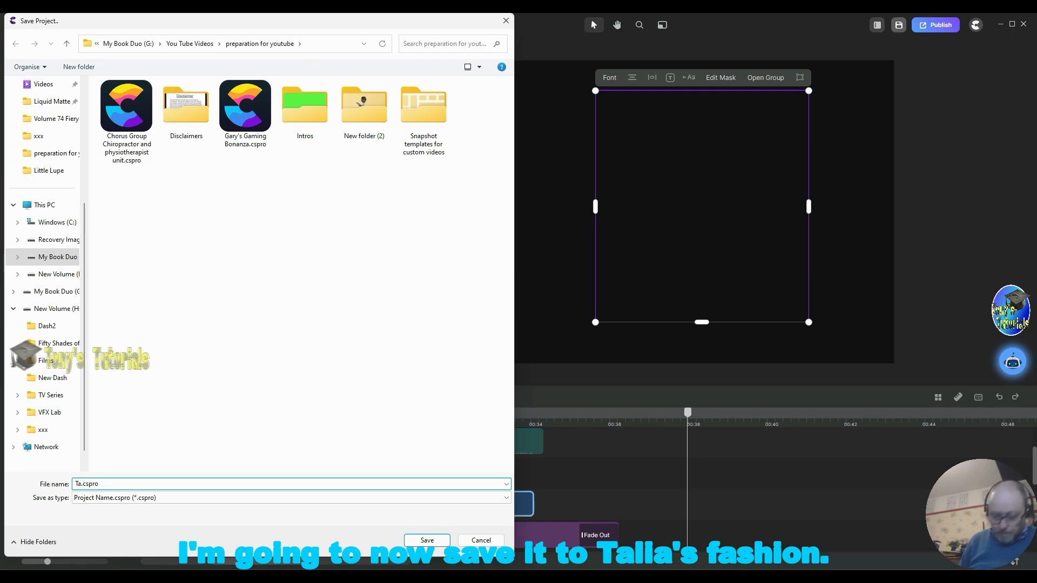
text(alia)
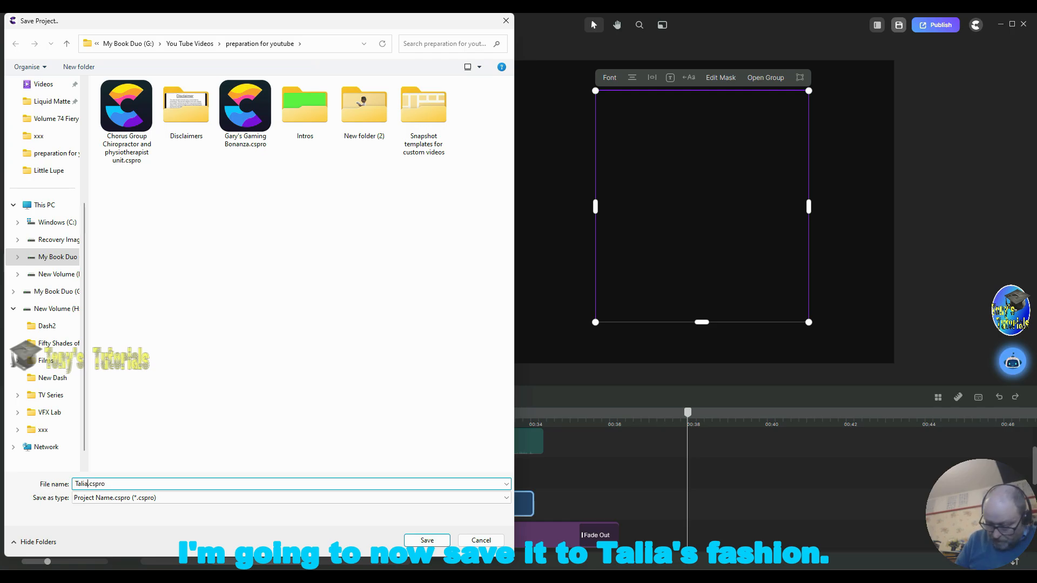
text('s )
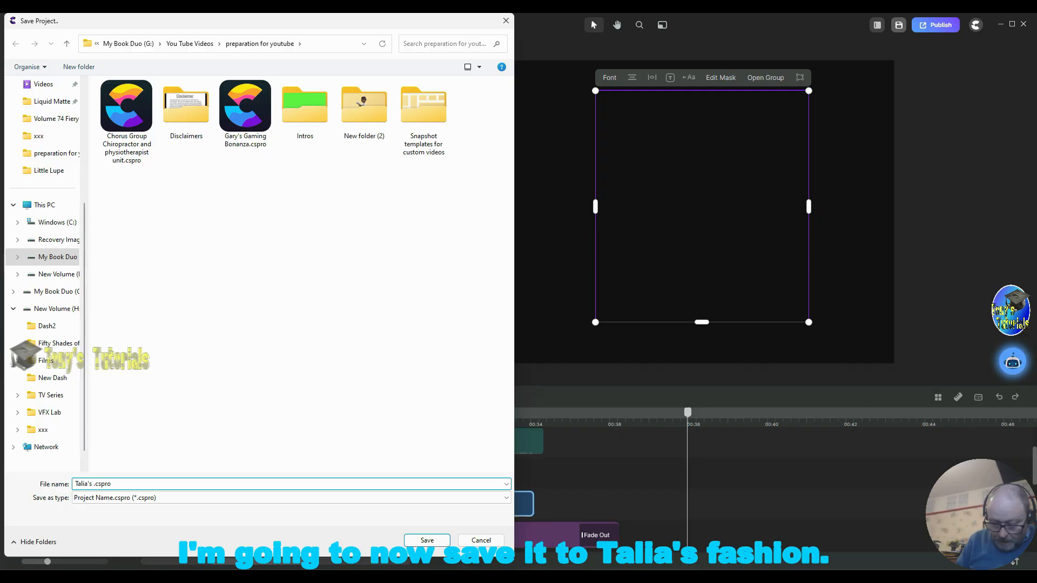
text(Fashion)
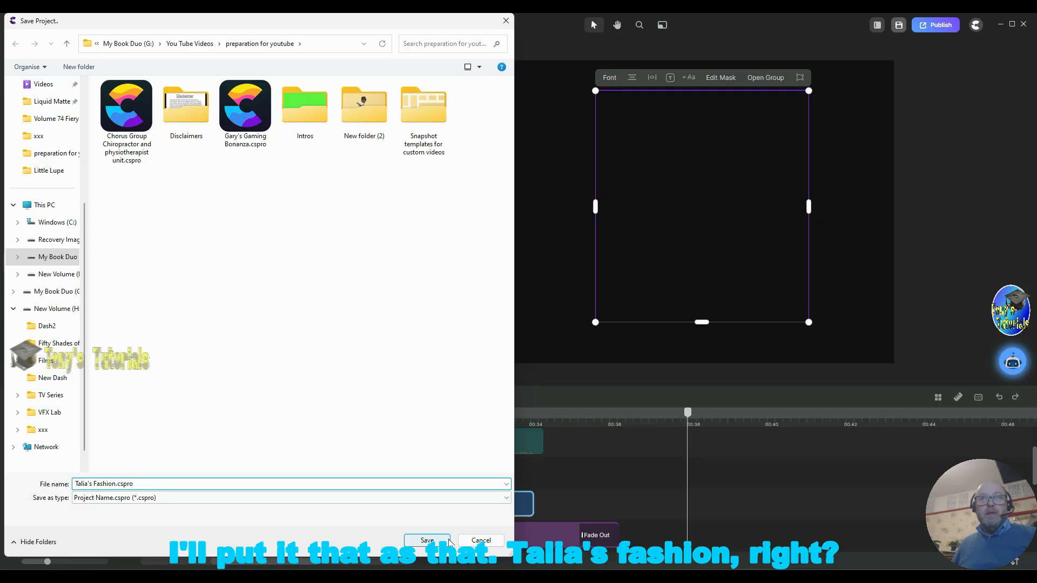
click(426, 540)
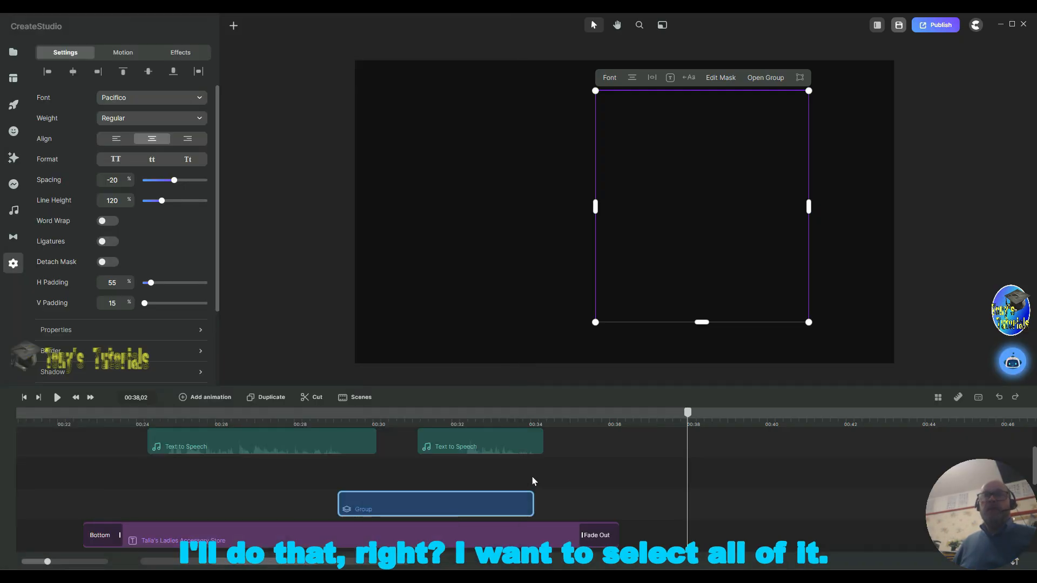
Step: Select every element on the timeline and group them all together
right_click(818, 478)
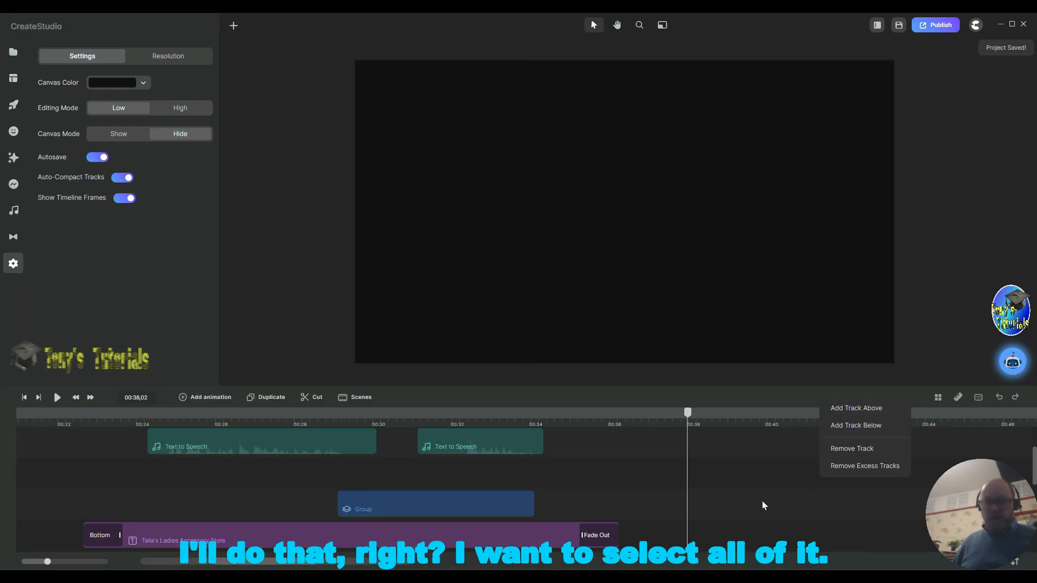
click(780, 485)
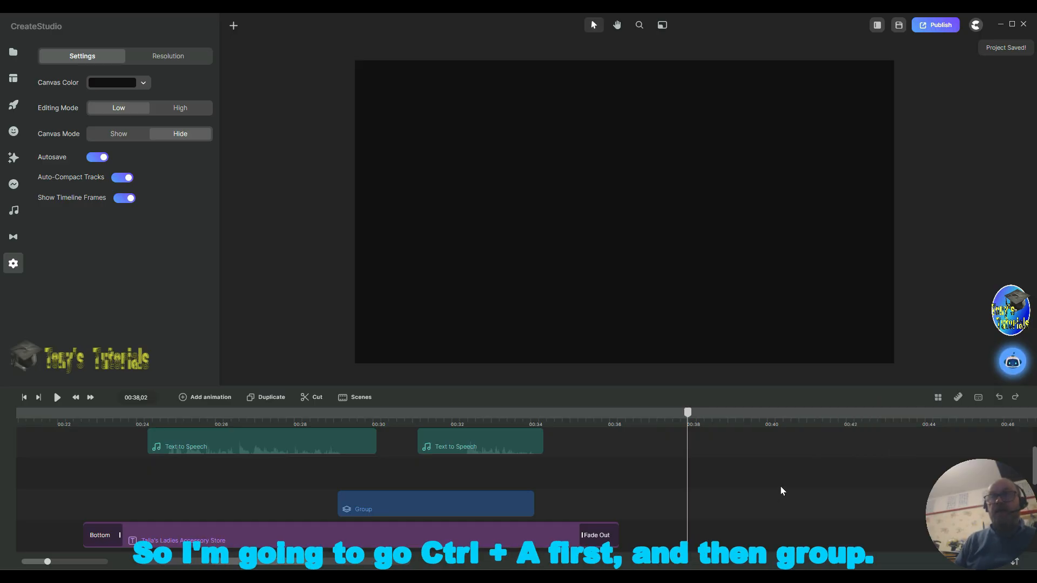
key(ctrl+a)
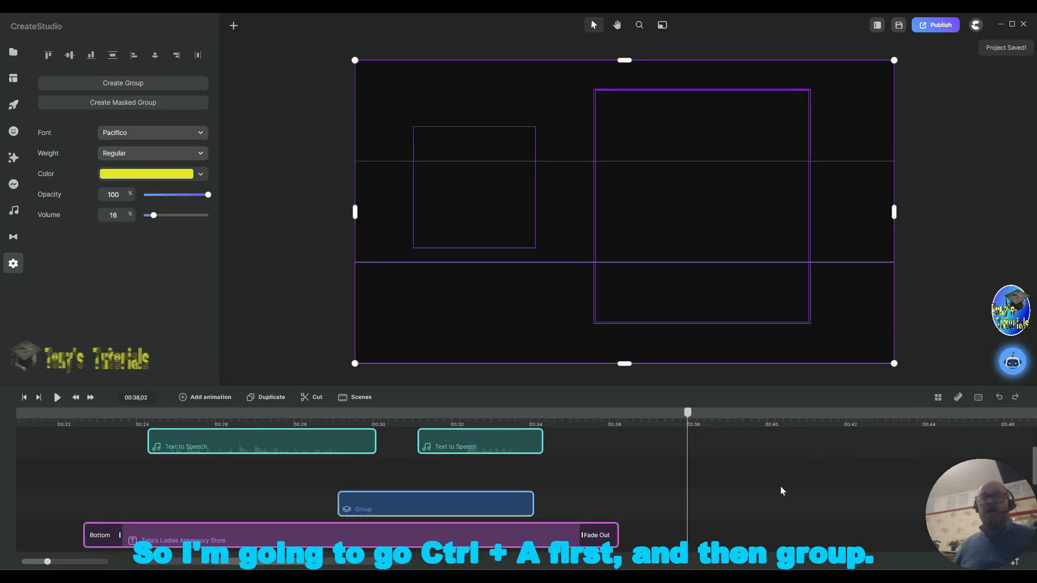
right_click(508, 446)
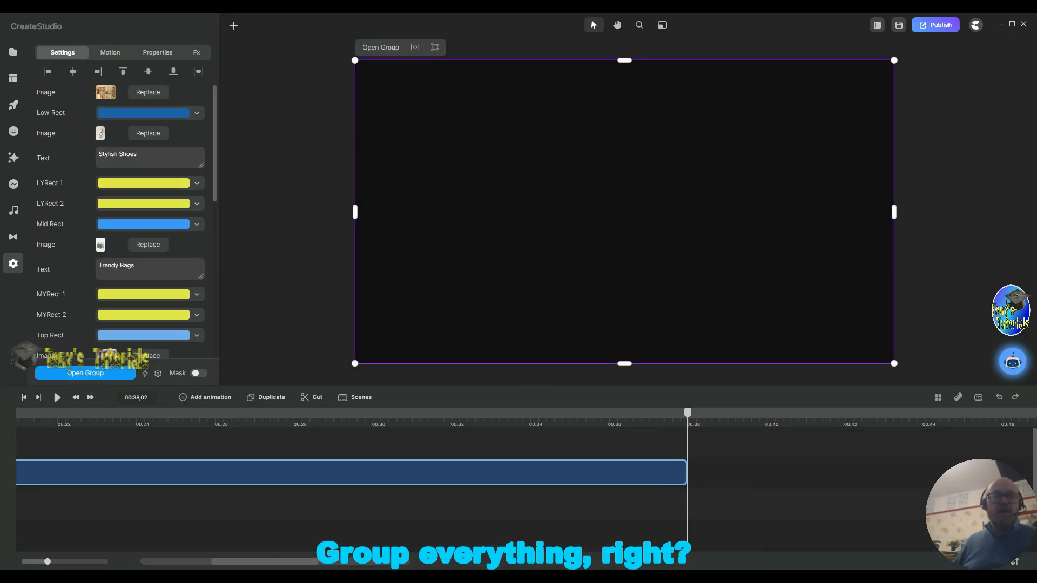
Step: Rename the group to Ladies Accessory Store Template and save it as a custom scene
drag(275, 561, 53, 561)
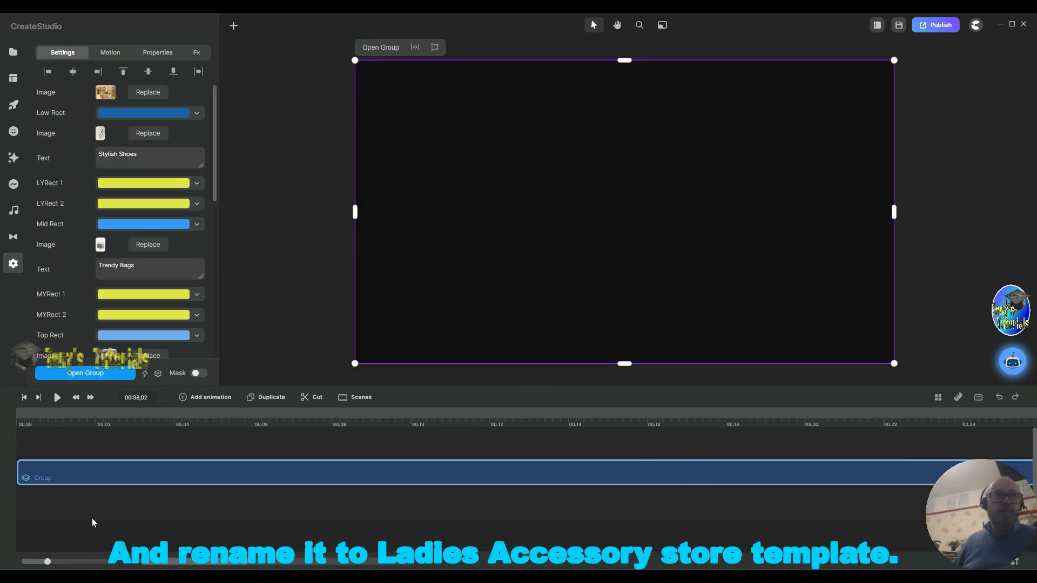
right_click(66, 477)
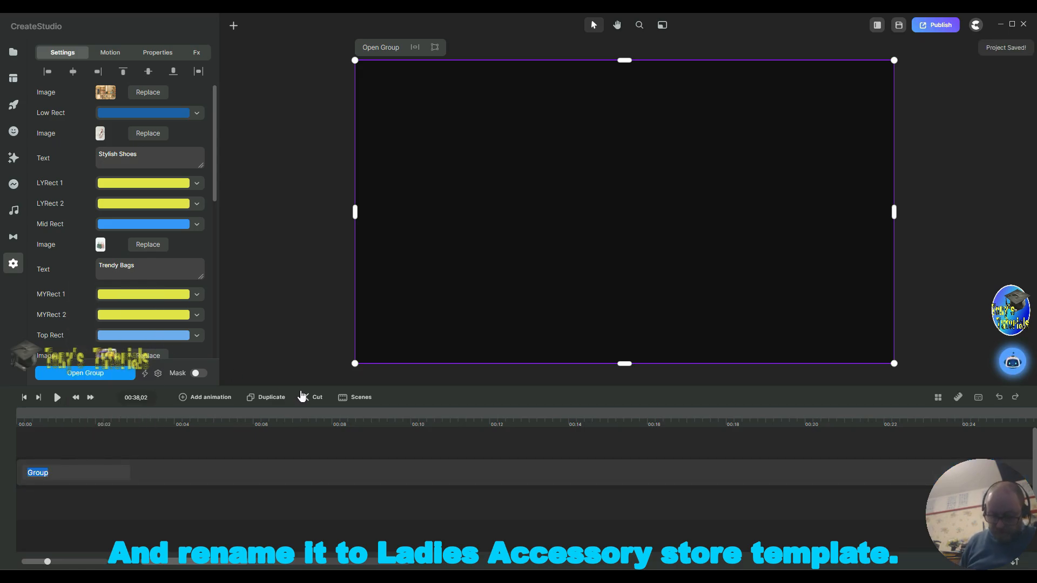
text(Ladies Accessory Store Tem)
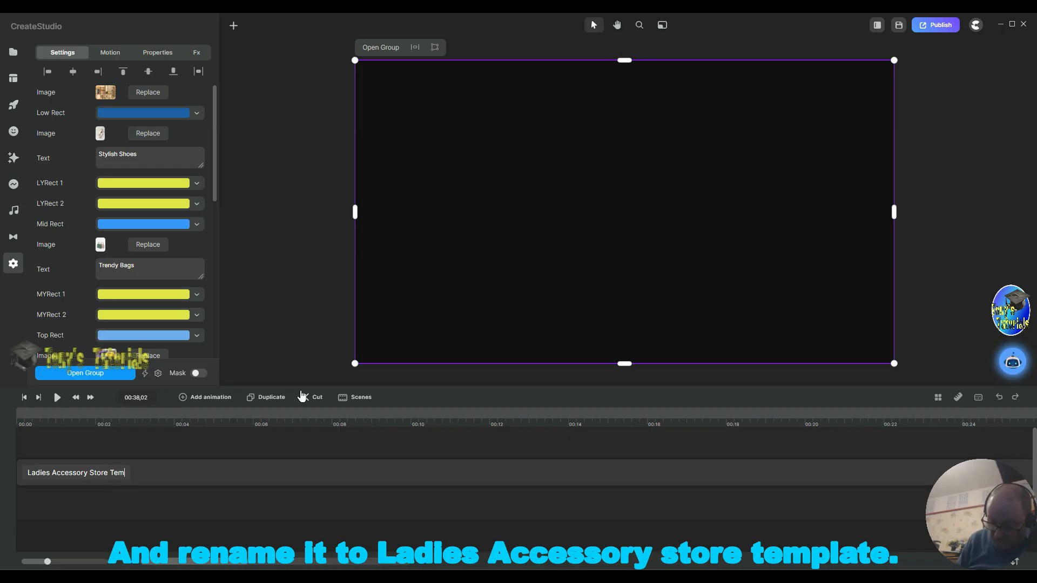
text(plate)
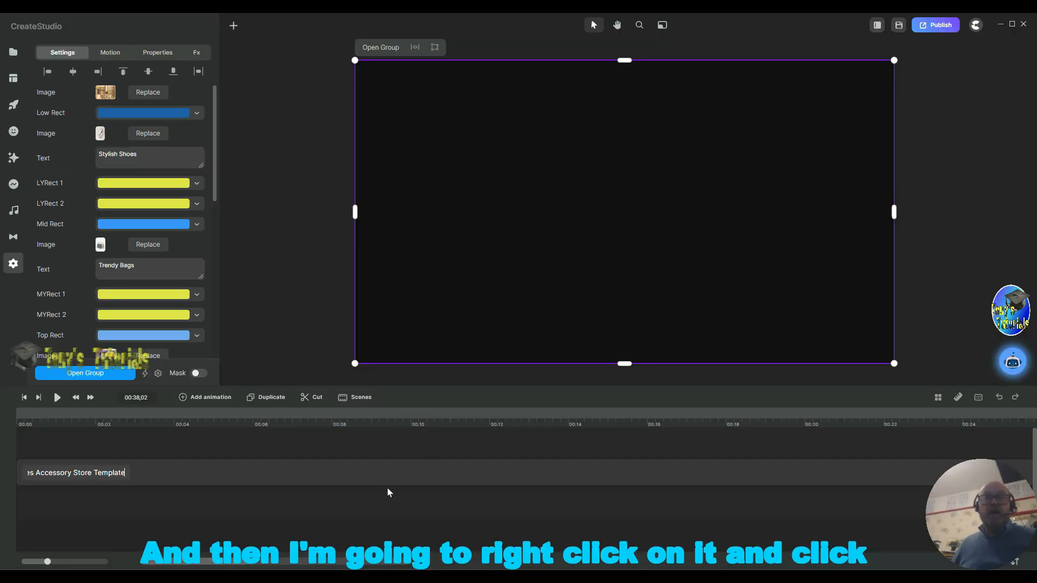
right_click(368, 476)
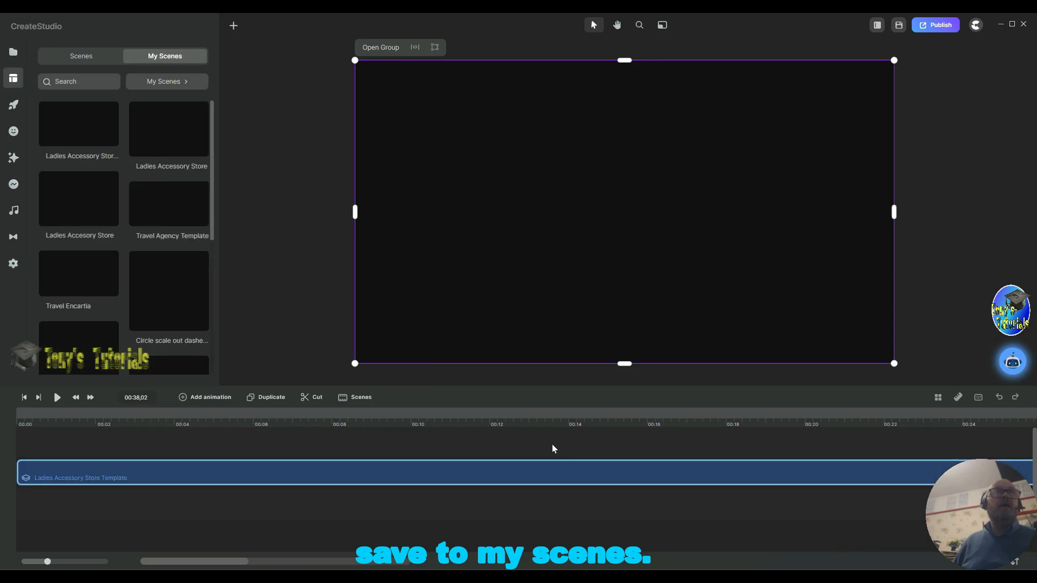
Step: Delete the two older Ladies Accessory Store scenes from My Scenes
right_click(193, 153)
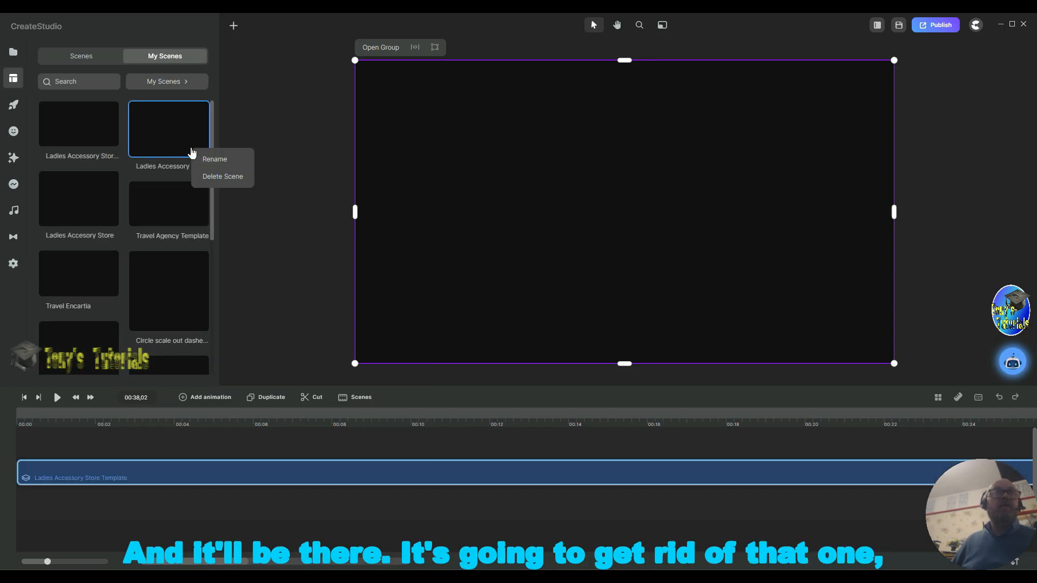
click(222, 177)
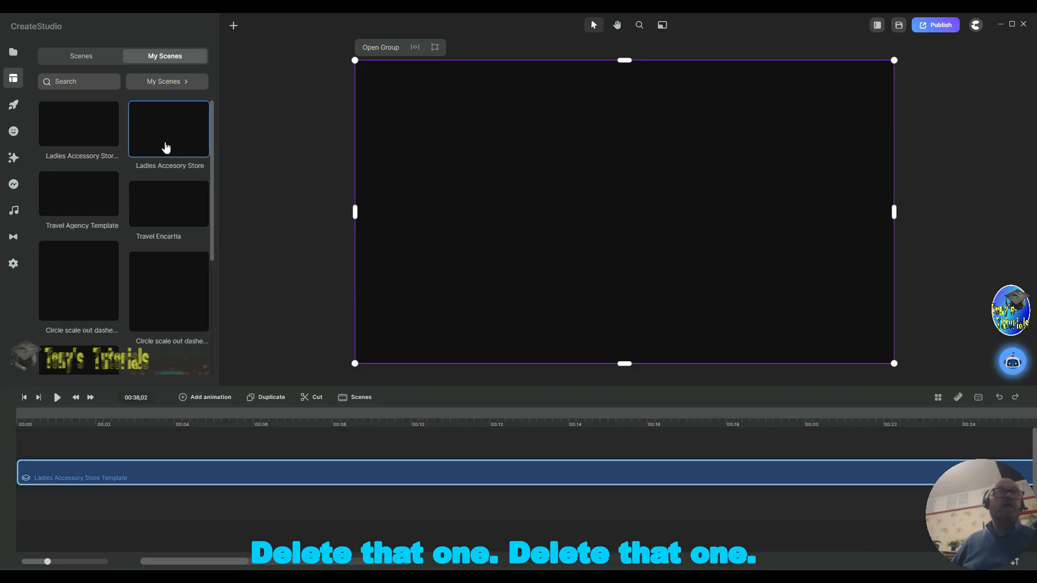
right_click(167, 143)
click(215, 169)
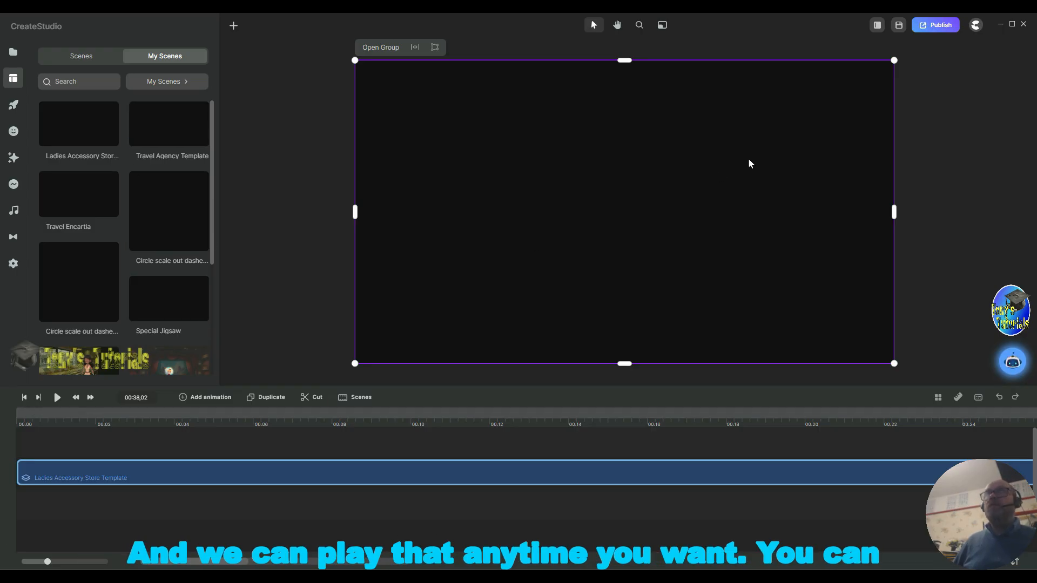
Step: Export the video as MP4 at 1920 x 1080, saving it as Talia's Ladies Accessory Store.mp4 in the preparation for youtube folder
click(955, 30)
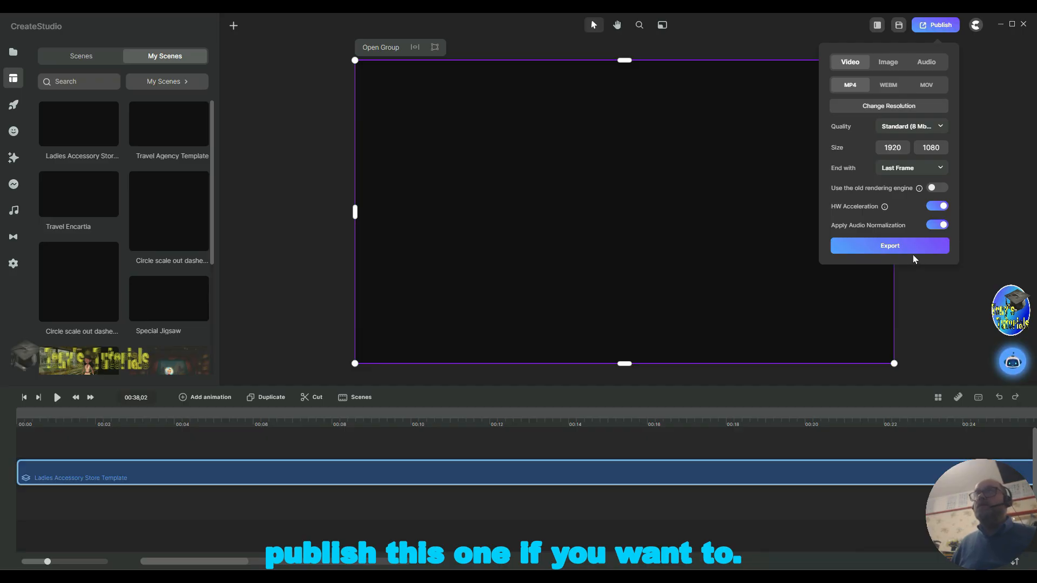
click(898, 244)
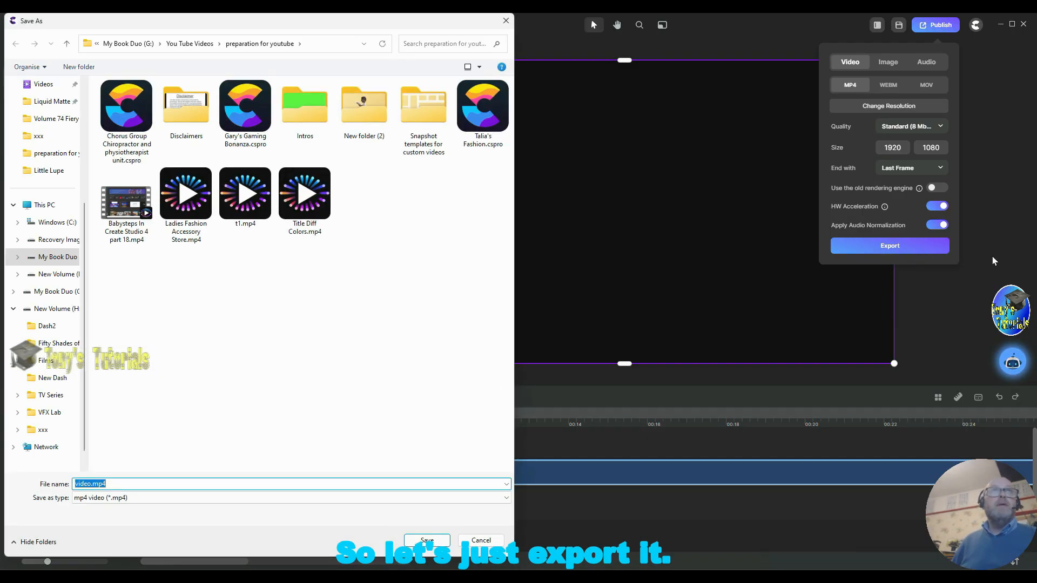
double_click(86, 483)
text(Ta)
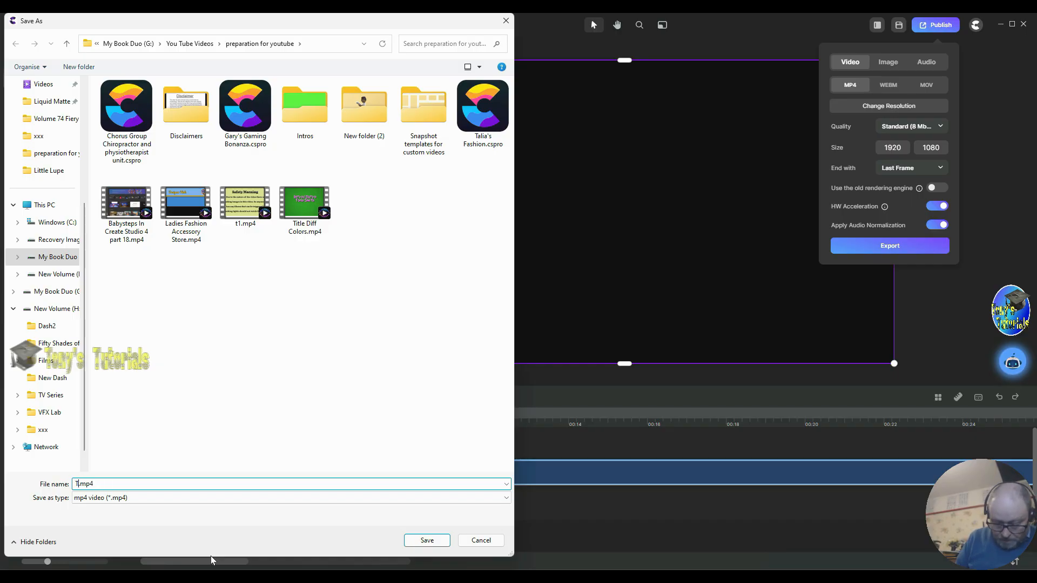
text(lia's)
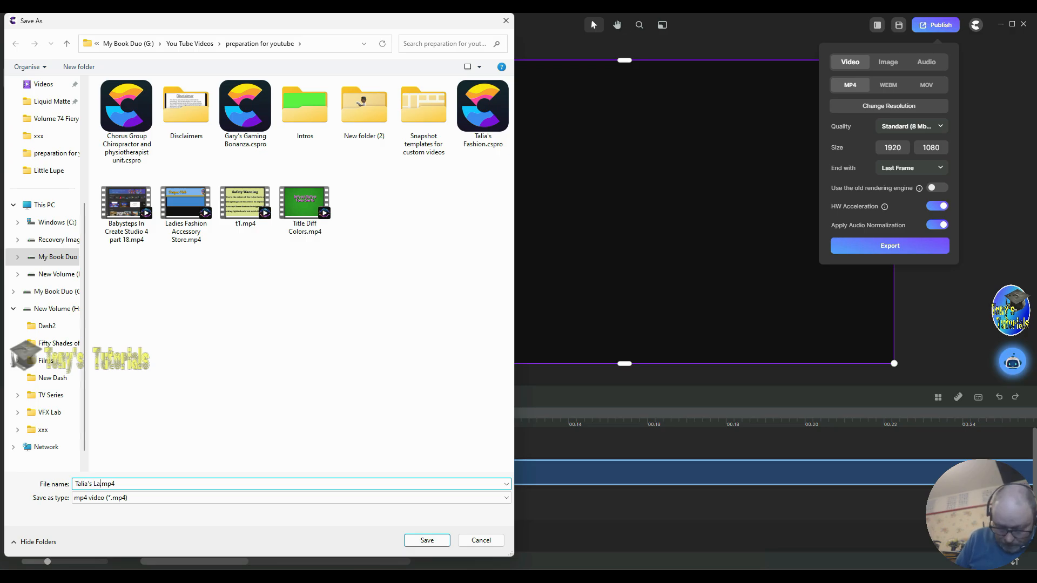
text(Ladies )
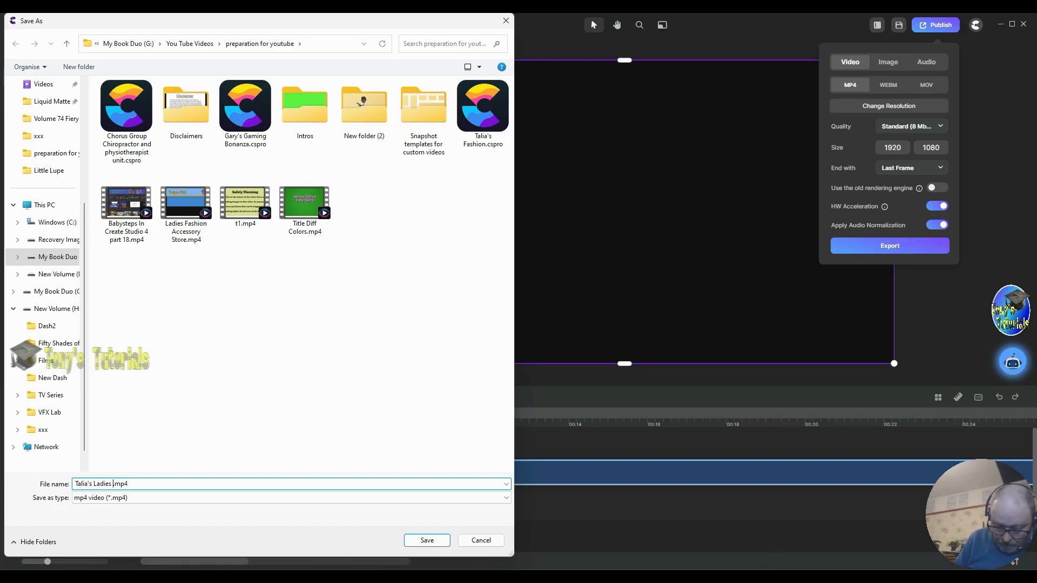
text(A)
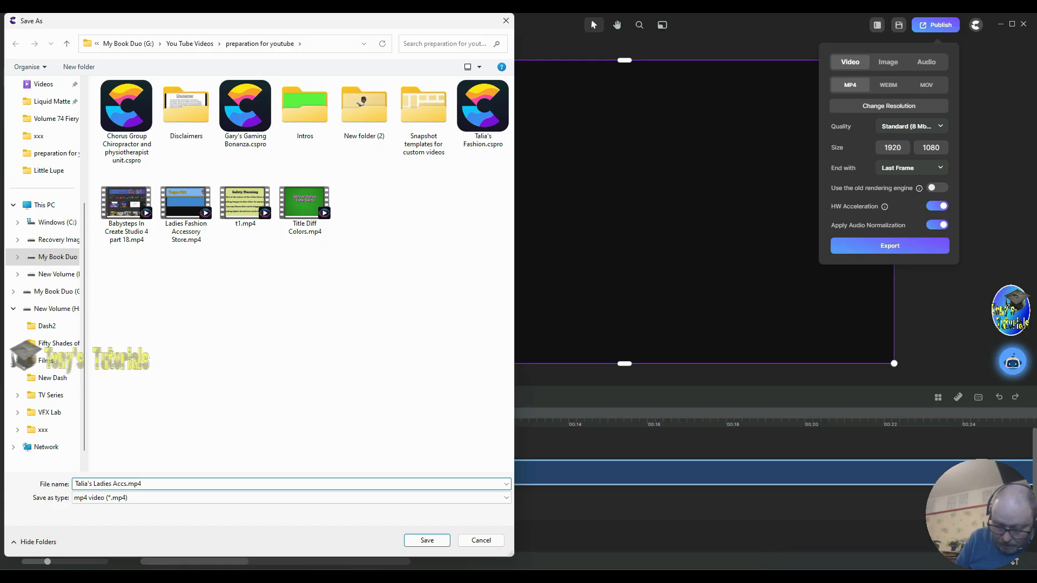
text(cc)
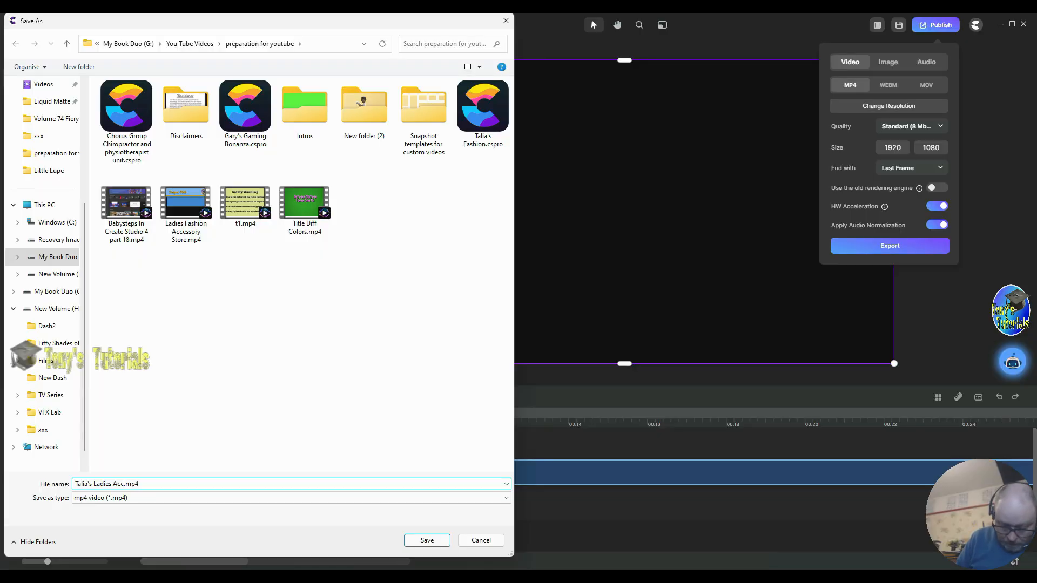
text(ess)
text(ory)
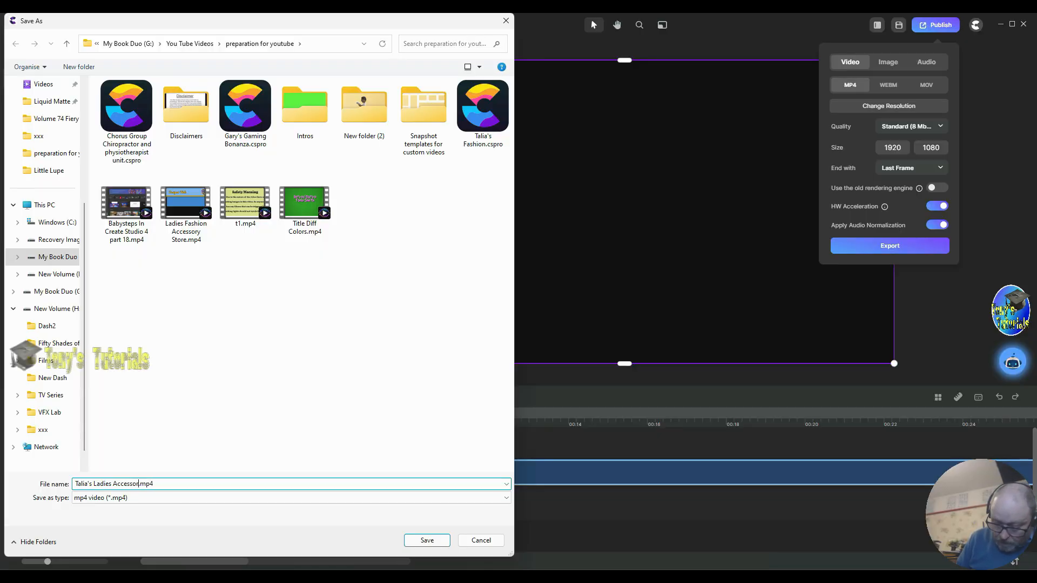
text( St)
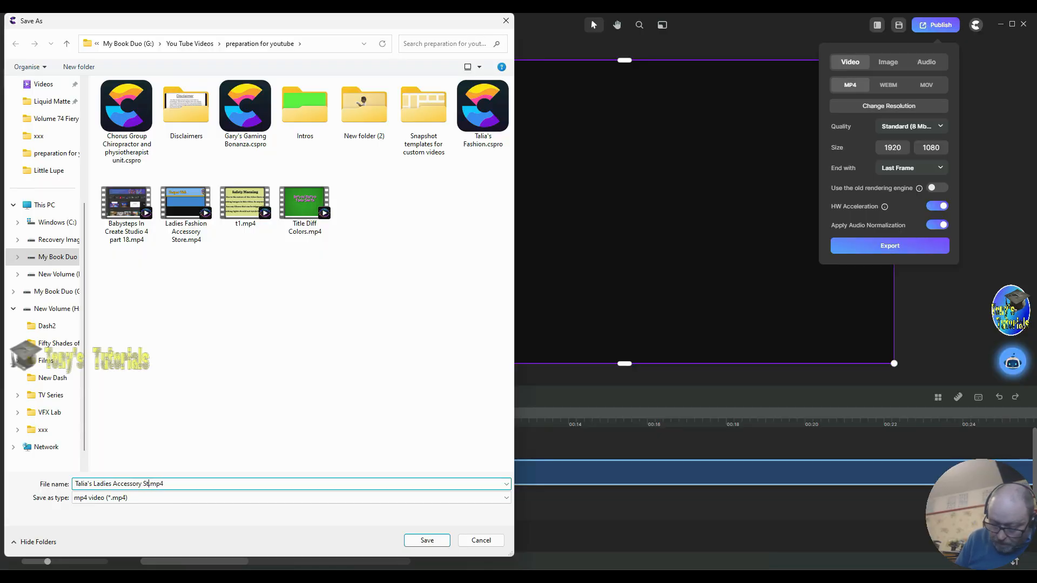
text(ore)
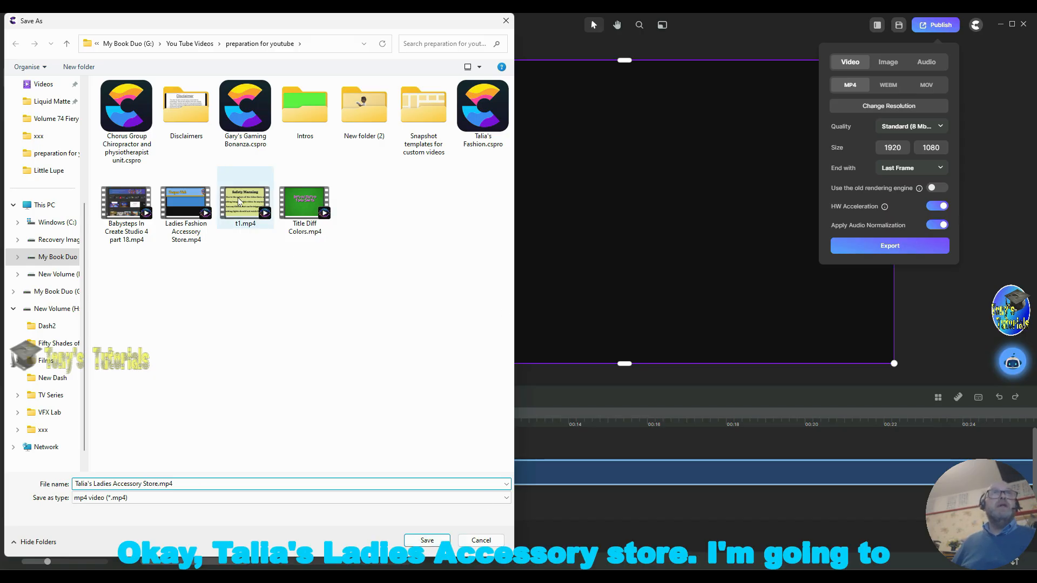
click(427, 541)
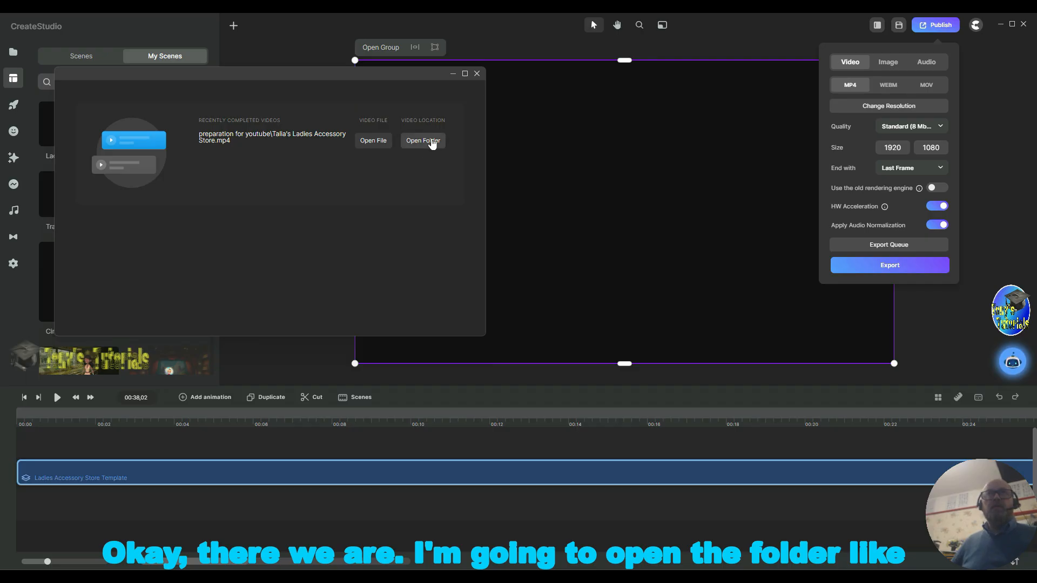
Step: Open the exported video's folder, set it aside, and exit CreateStudio
click(432, 142)
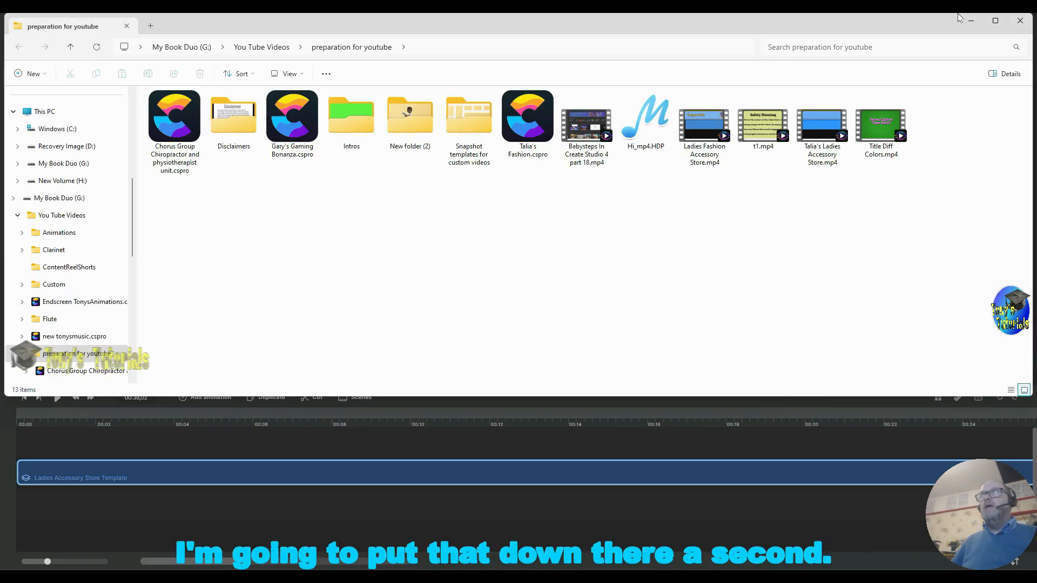
click(970, 20)
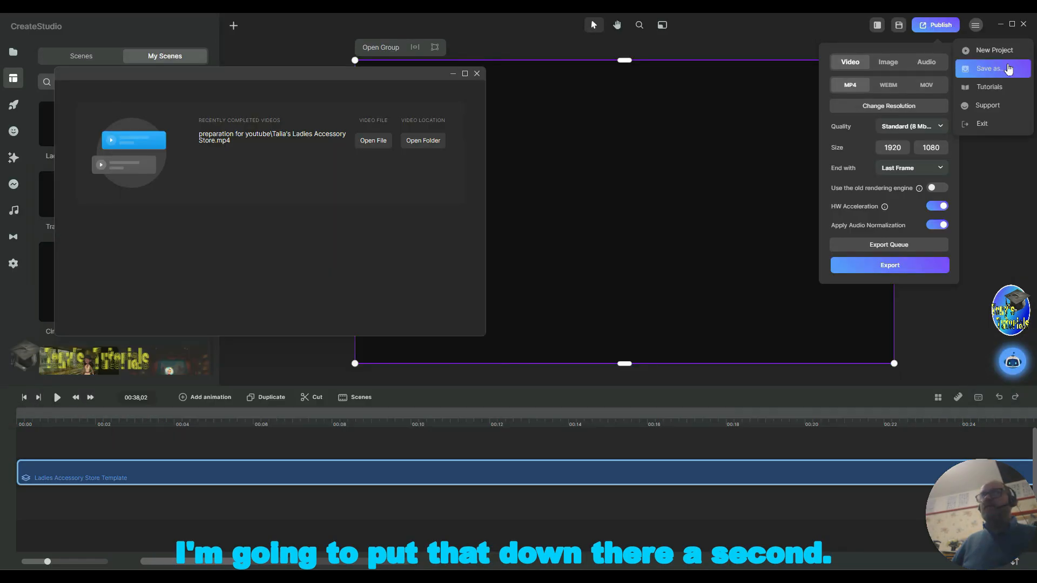
click(1024, 25)
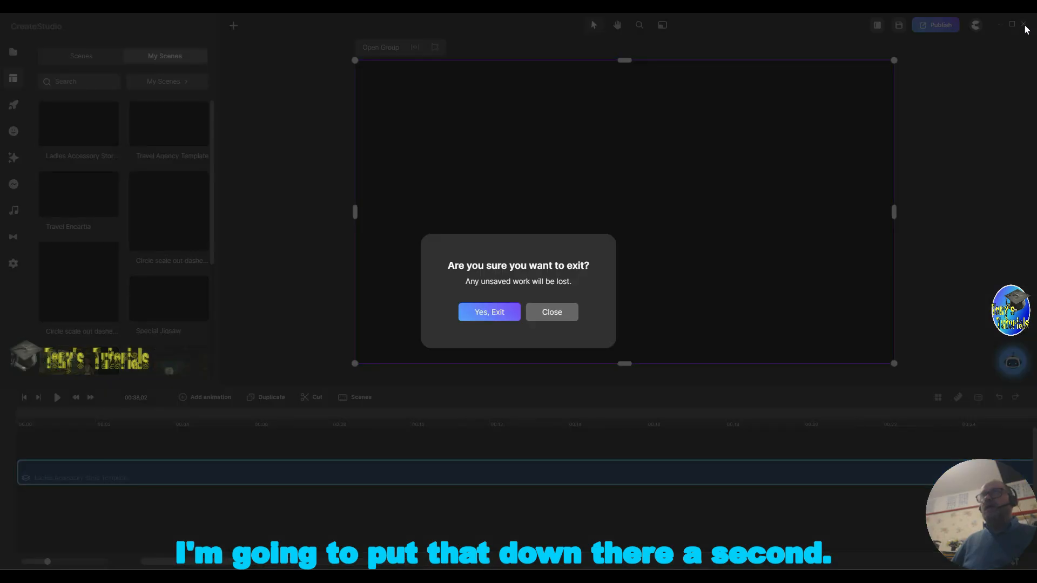
click(500, 314)
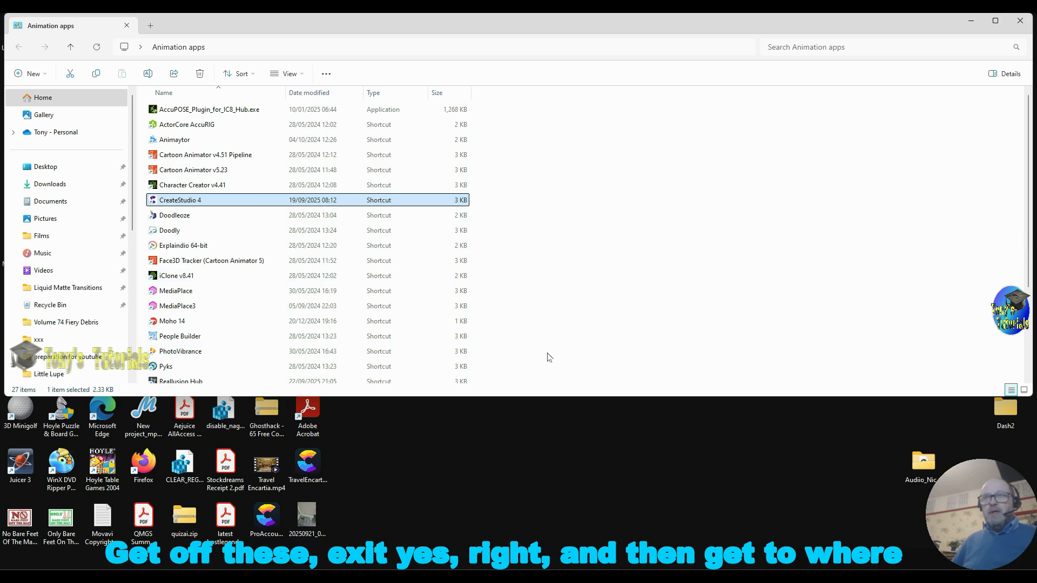
Step: Play the exported Talia's Ladies Accessory Store.mp4 from the preparation for youtube folder, then close the folder window
click(1019, 21)
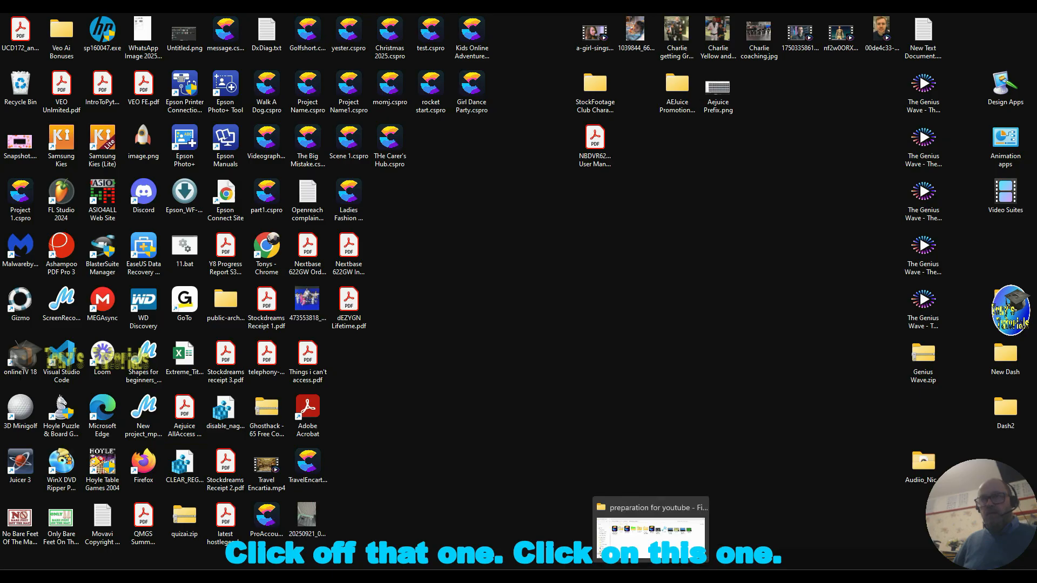
click(651, 538)
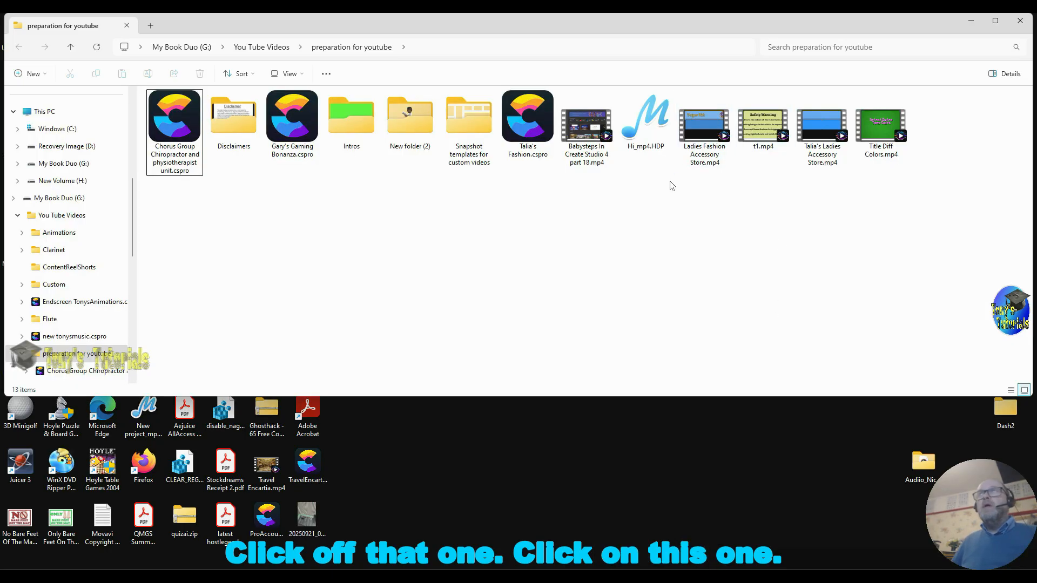
click(823, 131)
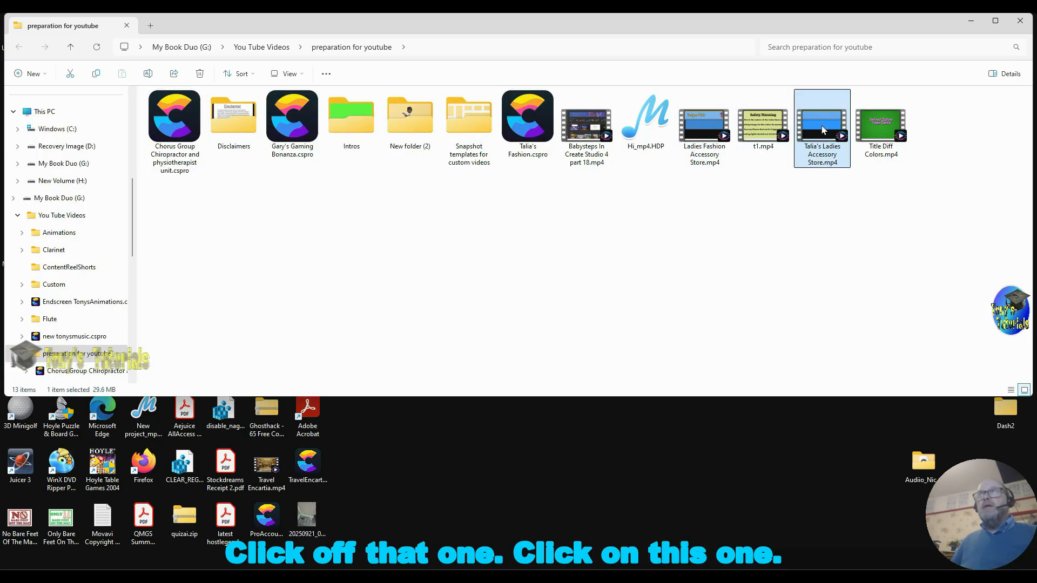
right_click(823, 144)
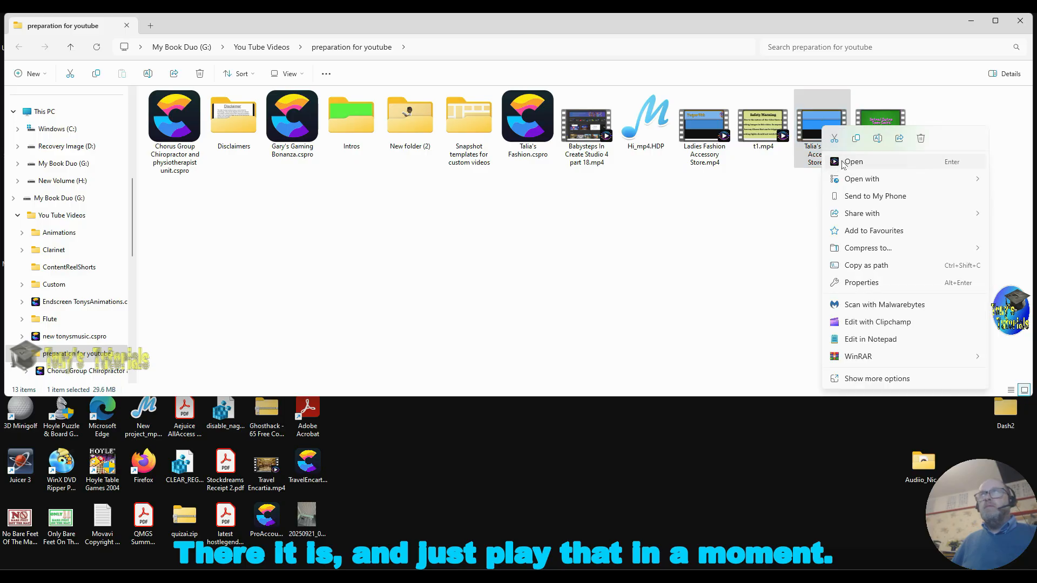
click(847, 162)
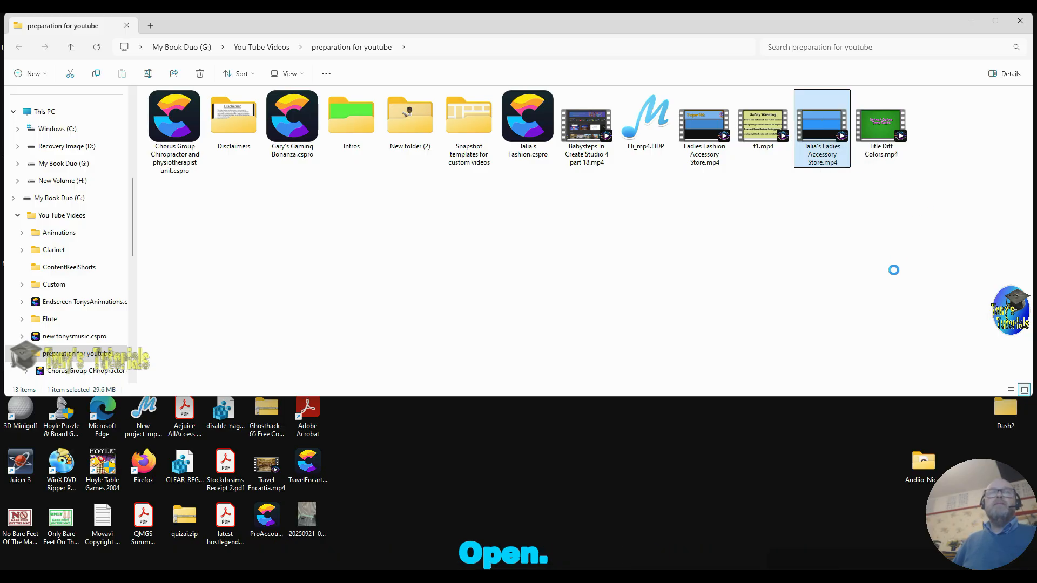
click(1020, 22)
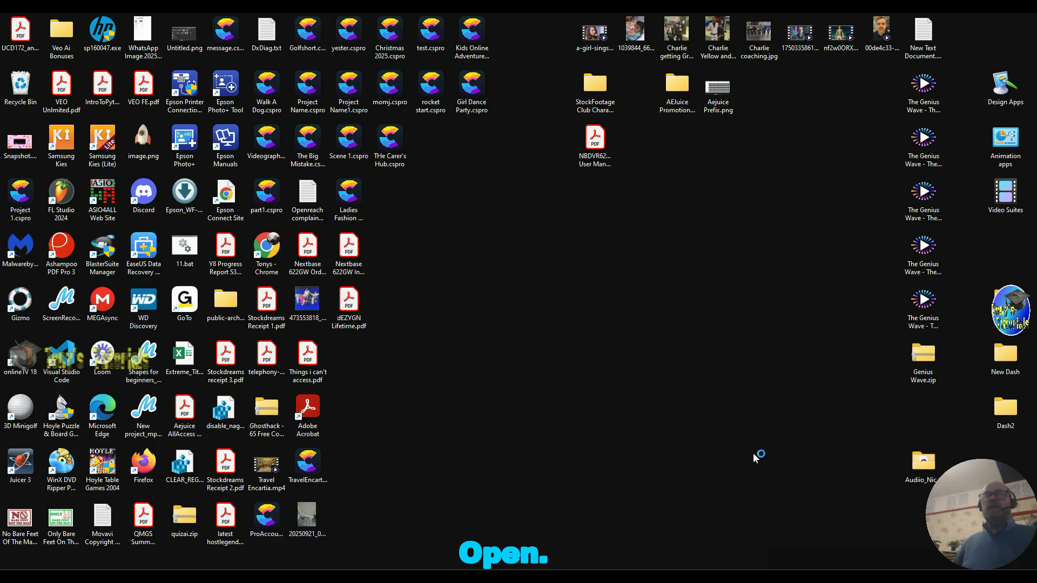